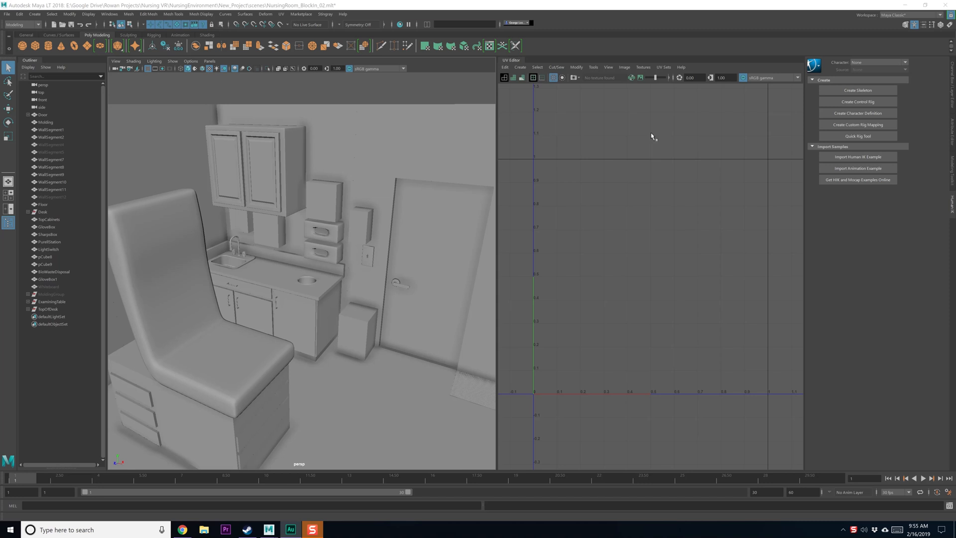
# Step: Cut edge loops into the wall segment around the door, one beside each vertical edge and one just above the opening
pyautogui.click(447, 163)
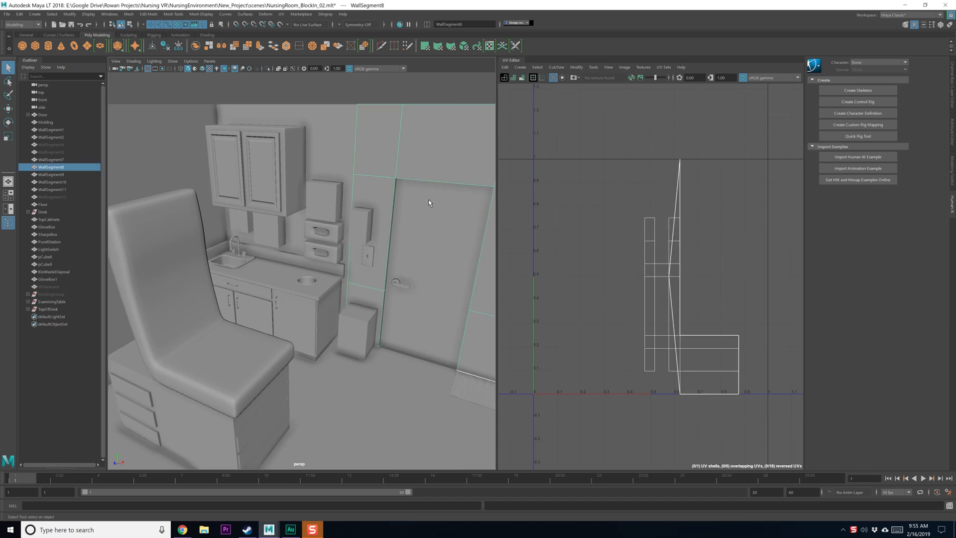
pyautogui.press('f')
pyautogui.keyDown('alt'); pyautogui.moveTo(337, 267); pyautogui.dragTo(429, 285, button='right'); pyautogui.keyUp('alt')
pyautogui.keyDown('alt'); pyautogui.moveTo(429, 285); pyautogui.dragTo(366, 277); pyautogui.keyUp('alt')
pyautogui.scroll(-1, 370, 272)
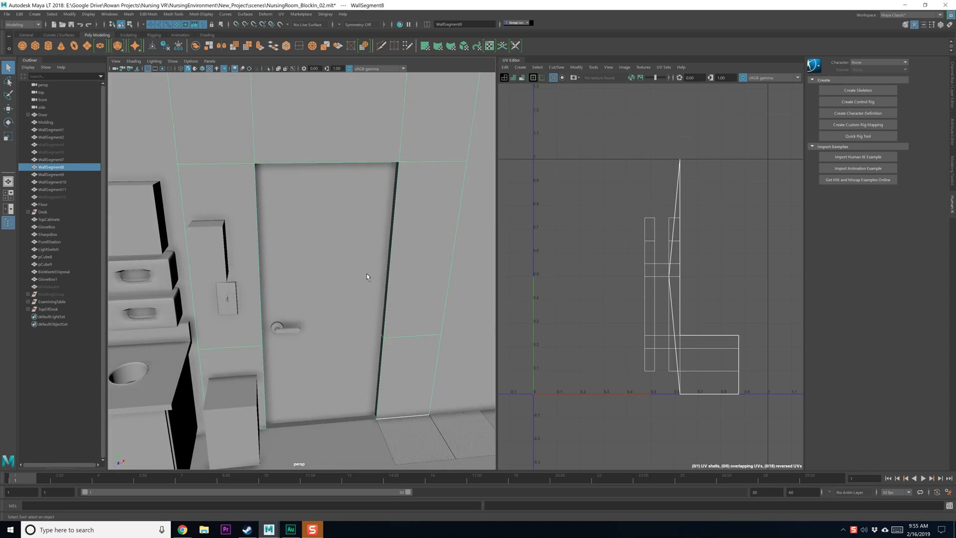
pyautogui.keyDown('shift'); pyautogui.rightClick(424, 257); pyautogui.keyUp('shift')
pyautogui.click(392, 255)
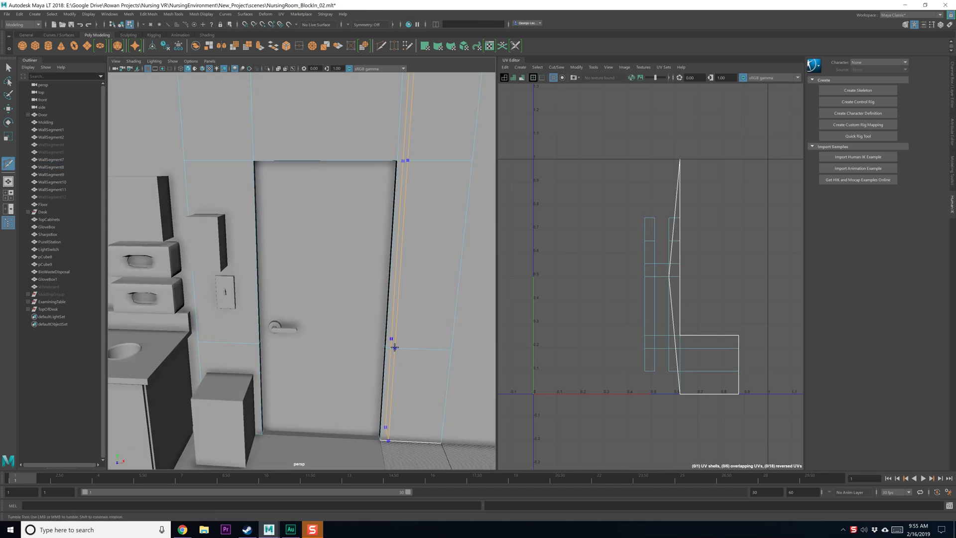
pyautogui.keyDown('alt'); pyautogui.moveTo(302, 342); pyautogui.dragTo(269, 341); pyautogui.keyUp('alt')
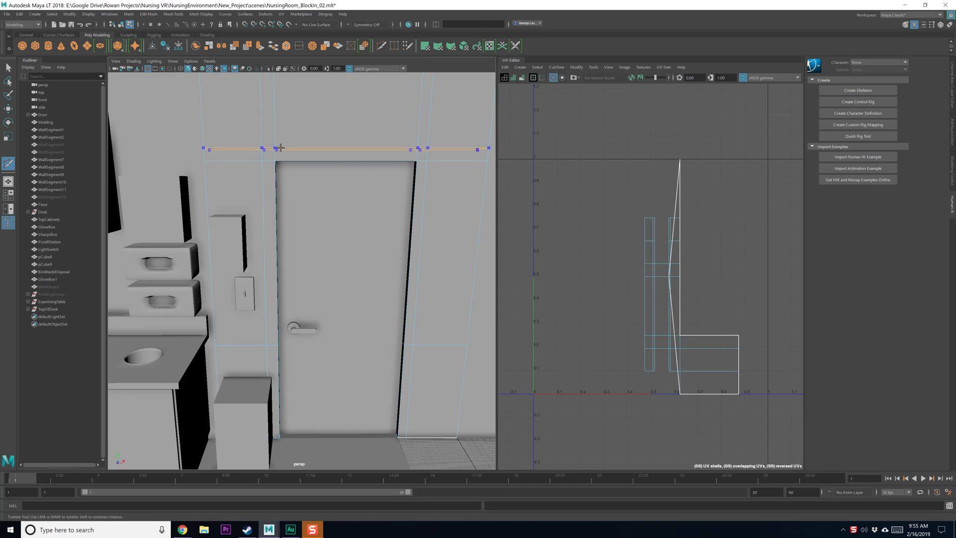
pyautogui.press('q')
# Step: Extrude the narrow wall faces above and along both sides of the door outward to form a raised door frame
pyautogui.keyDown('alt'); pyautogui.moveTo(361, 178); pyautogui.dragTo(354, 138); pyautogui.keyUp('alt')
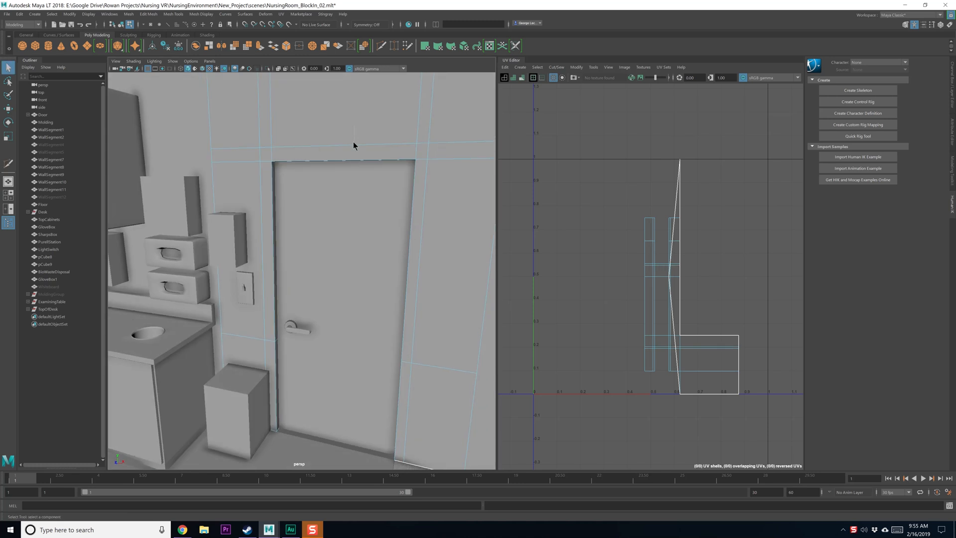
pyautogui.moveTo(354, 141); pyautogui.dragTo(354, 151, button='right')
pyautogui.click(422, 151)
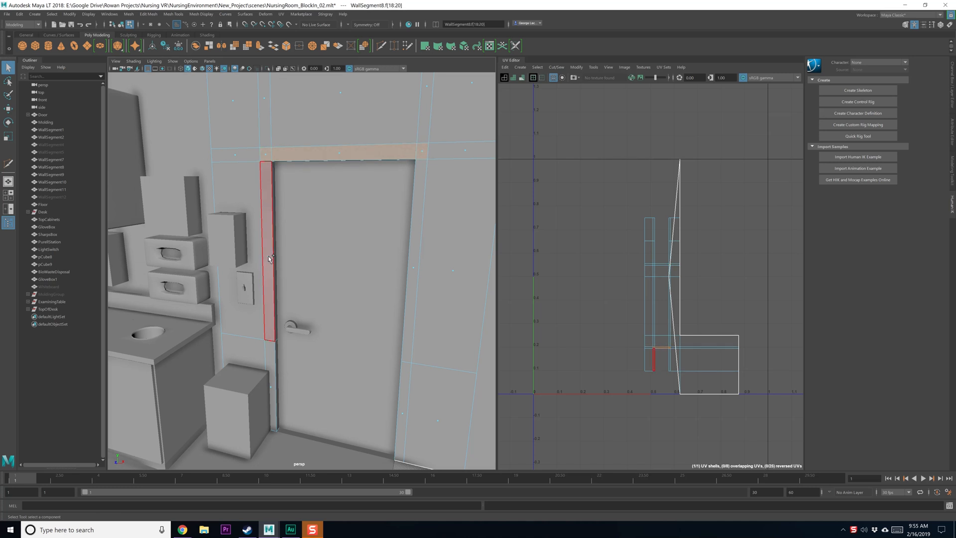
pyautogui.keyDown('shift'); pyautogui.click(269, 272); pyautogui.keyUp('shift')
pyautogui.keyDown('shift'); pyautogui.click(414, 279); pyautogui.keyUp('shift')
pyautogui.keyDown('shift'); pyautogui.click(404, 417); pyautogui.keyUp('shift')
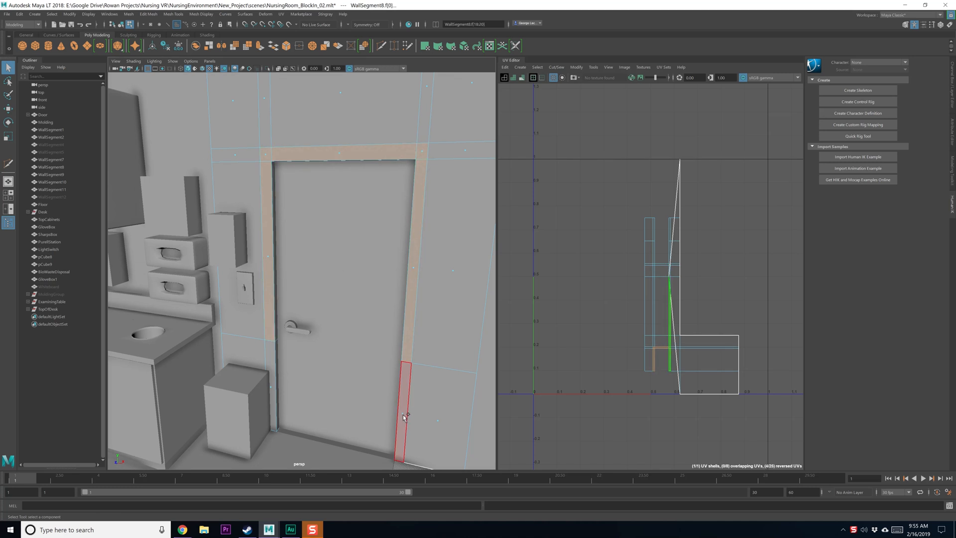
pyautogui.keyDown('shift'); pyautogui.click(270, 385); pyautogui.keyUp('shift')
pyautogui.keyDown('alt'); pyautogui.moveTo(382, 349); pyautogui.dragTo(378, 353); pyautogui.keyUp('alt')
pyautogui.keyDown('shift'); pyautogui.moveTo(402, 158); pyautogui.dragTo(401, 179, button='right'); pyautogui.keyUp('shift')
pyautogui.keyDown('alt'); pyautogui.moveTo(211, 293); pyautogui.dragTo(236, 302); pyautogui.keyUp('alt')
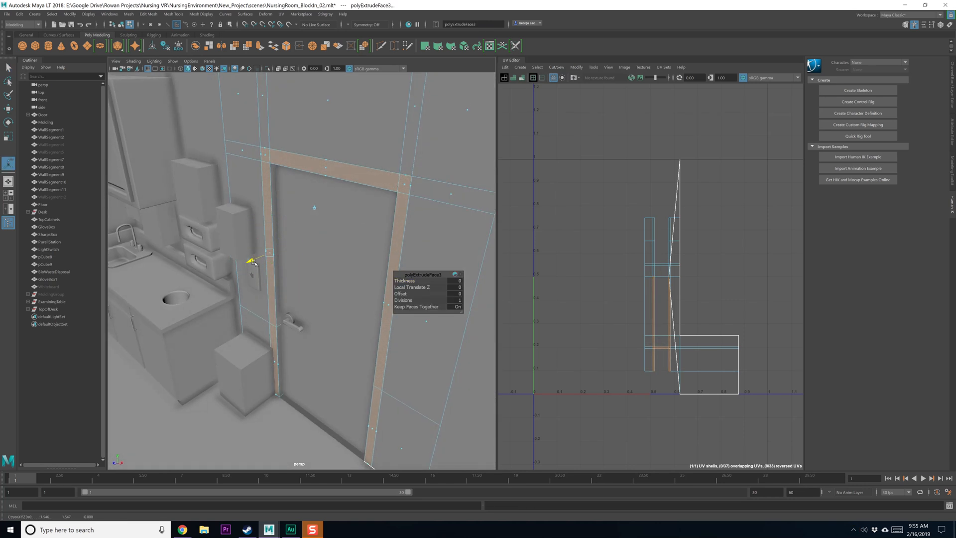
pyautogui.moveTo(252, 261); pyautogui.dragTo(270, 269)
pyautogui.press('q')
pyautogui.press('F8')
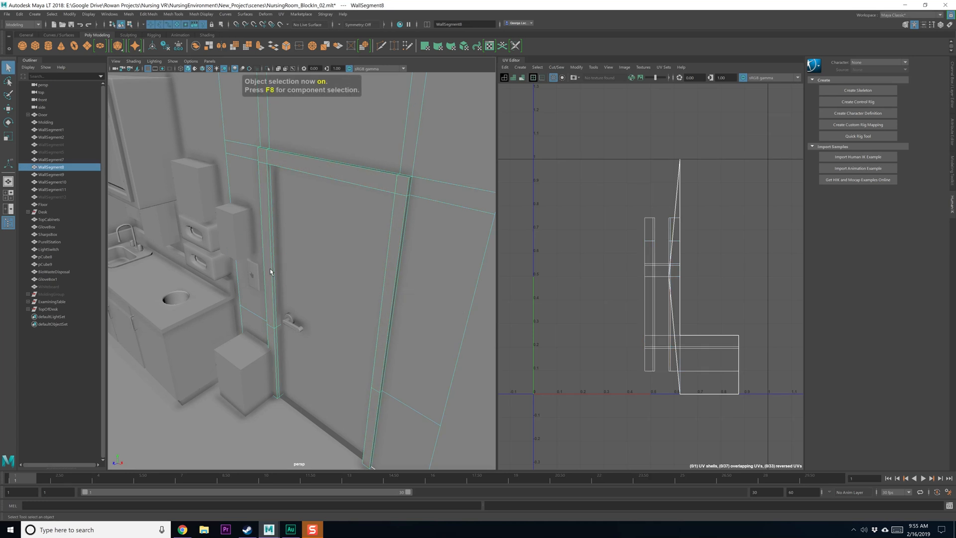
# Step: Inspect the new door frame and the surrounding wall, including the Purell station beside the door
pyautogui.click(334, 206)
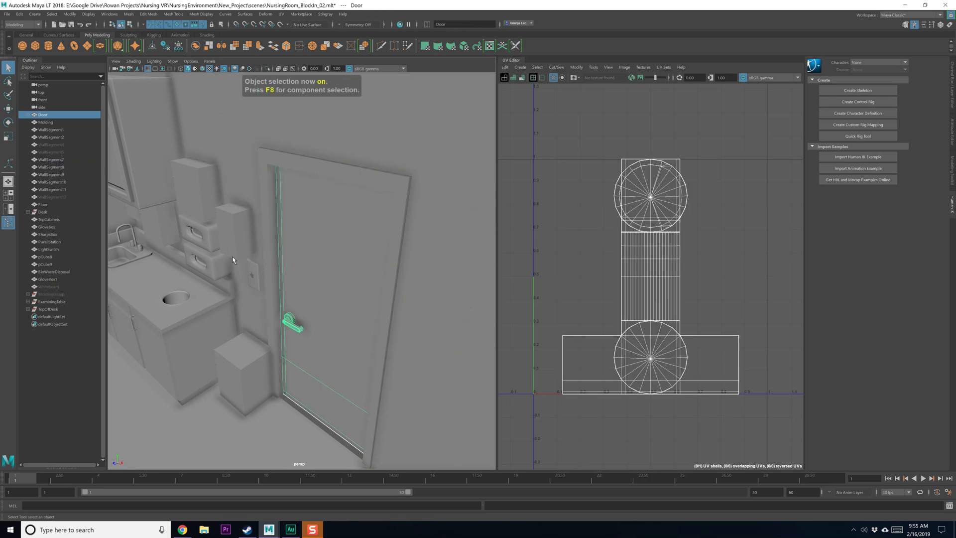
pyautogui.click(418, 210)
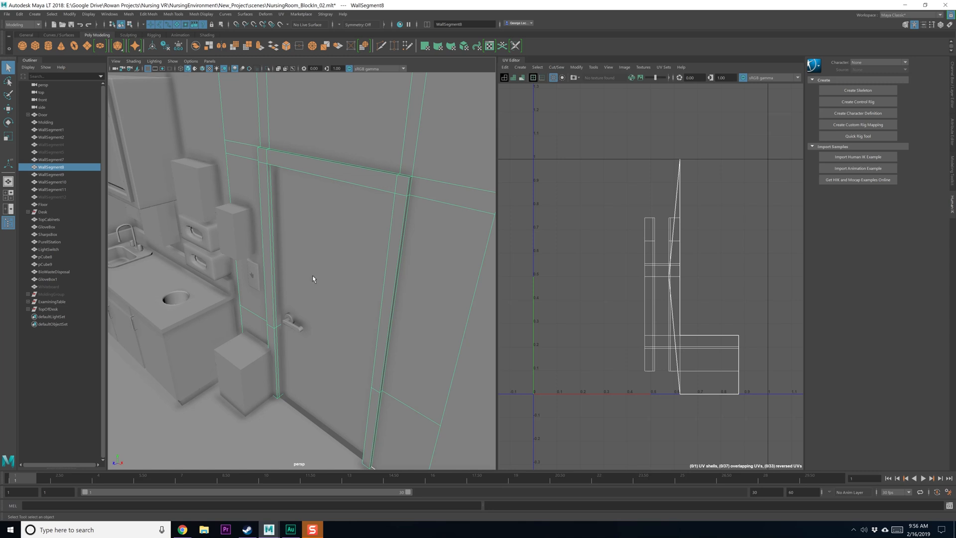
pyautogui.keyDown('alt'); pyautogui.moveTo(313, 279); pyautogui.dragTo(318, 296); pyautogui.keyUp('alt')
pyautogui.keyDown('alt'); pyautogui.moveTo(324, 222); pyautogui.dragTo(346, 214); pyautogui.keyUp('alt')
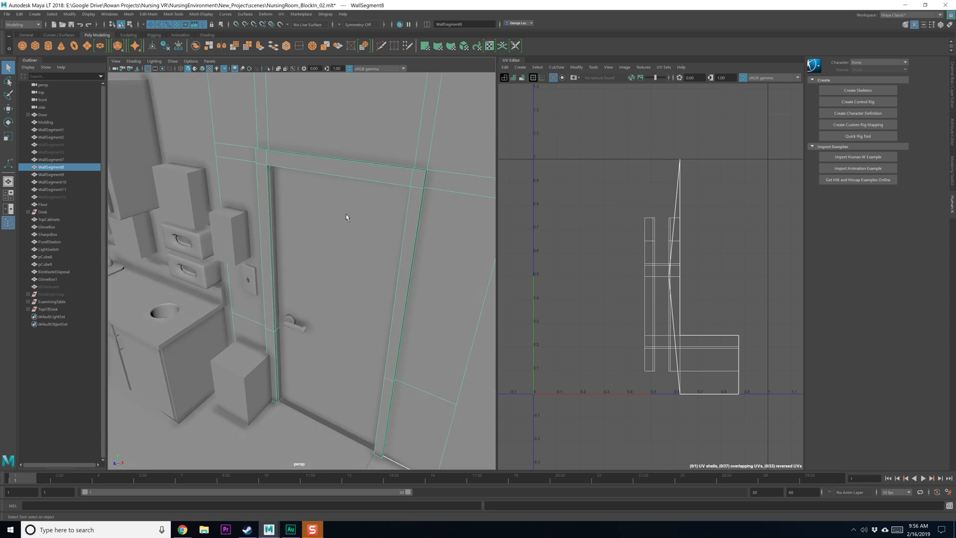
pyautogui.keyDown('alt'); pyautogui.moveTo(437, 287); pyautogui.dragTo(287, 176, button='right'); pyautogui.keyUp('alt')
pyautogui.keyDown('alt'); pyautogui.moveTo(350, 252); pyautogui.dragTo(351, 256); pyautogui.keyUp('alt')
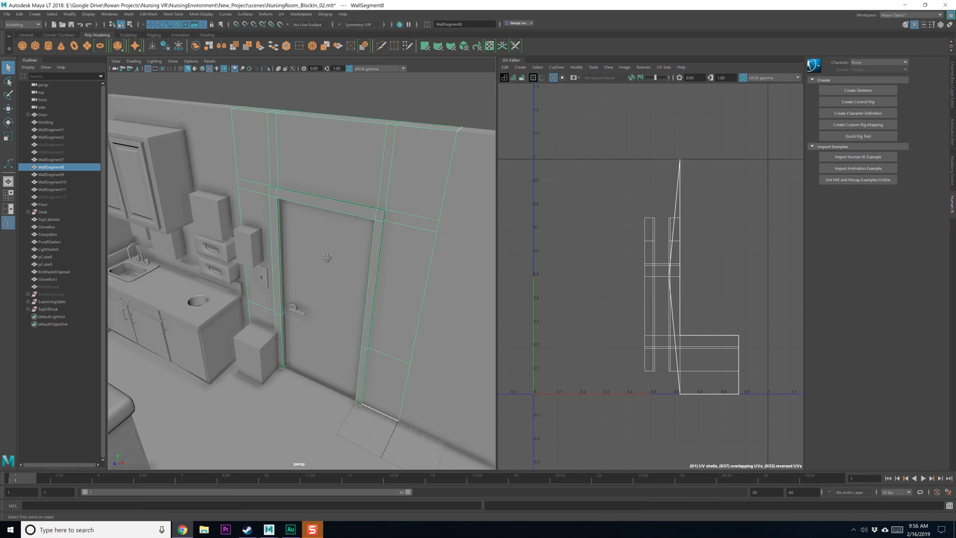
pyautogui.keyDown('alt'); pyautogui.moveTo(378, 277); pyautogui.dragTo(260, 222); pyautogui.keyUp('alt')
pyautogui.click(261, 220)
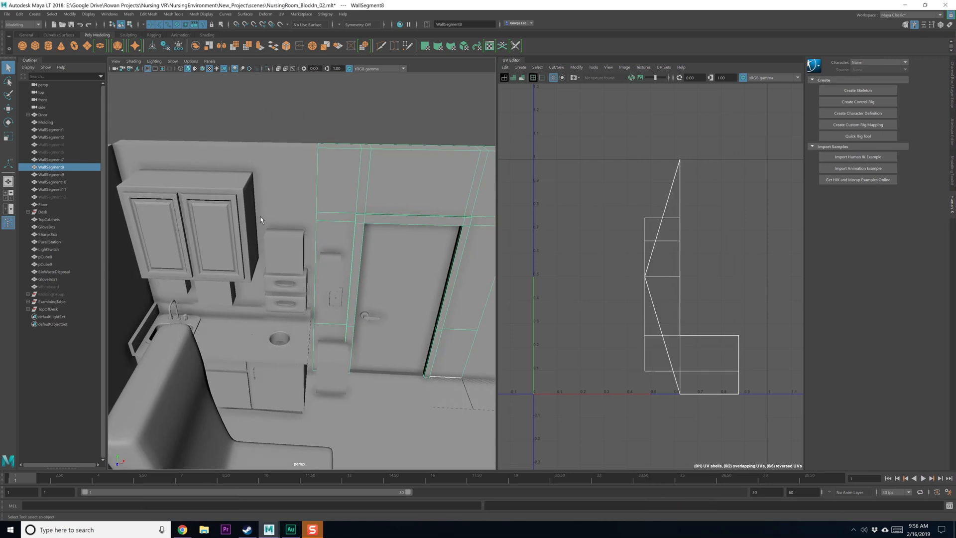
pyautogui.click(286, 237)
pyautogui.click(328, 257)
pyautogui.keyDown('alt'); pyautogui.moveTo(327, 257); pyautogui.dragTo(329, 302); pyautogui.keyUp('alt')
pyautogui.press('f')
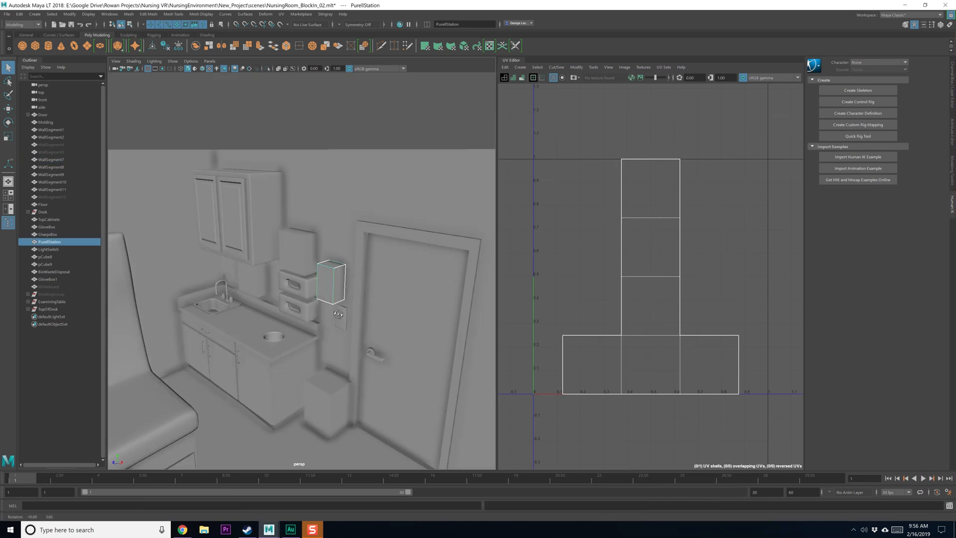
pyautogui.scroll(4, 326, 313)
pyautogui.keyDown('alt'); pyautogui.moveTo(323, 312); pyautogui.dragTo(324, 278, button='middle'); pyautogui.keyUp('alt')
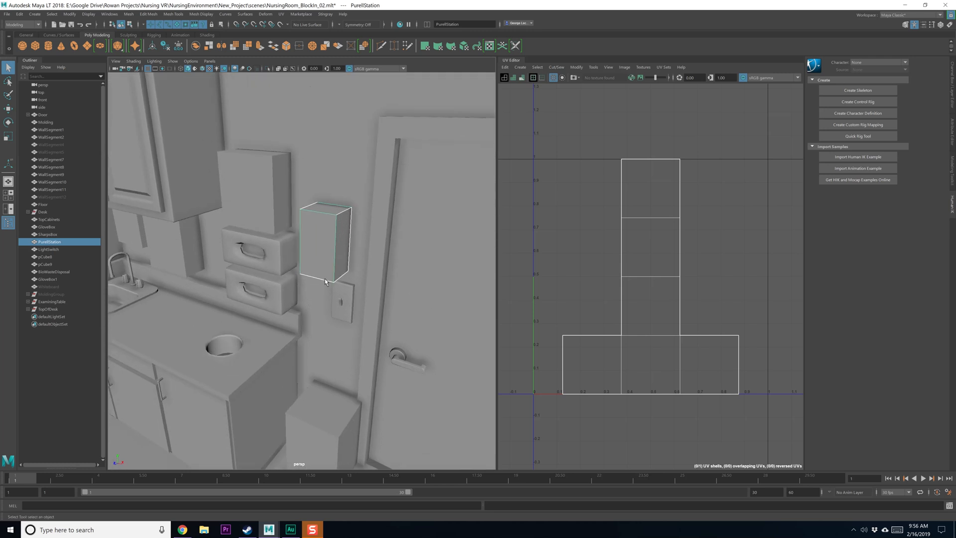
# Step: Focus on the bio waste disposal box beside the door and move one of its side faces horizontally
pyautogui.keyDown('alt'); pyautogui.moveTo(331, 408); pyautogui.dragTo(341, 379); pyautogui.keyUp('alt')
pyautogui.keyDown('alt'); pyautogui.moveTo(354, 446); pyautogui.dragTo(295, 333); pyautogui.keyUp('alt')
pyautogui.click(295, 334)
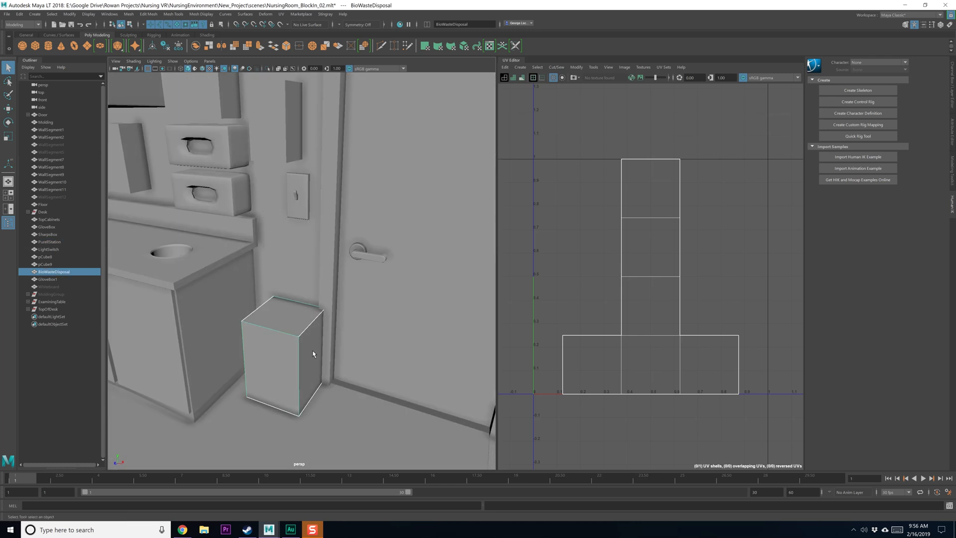
pyautogui.press('f')
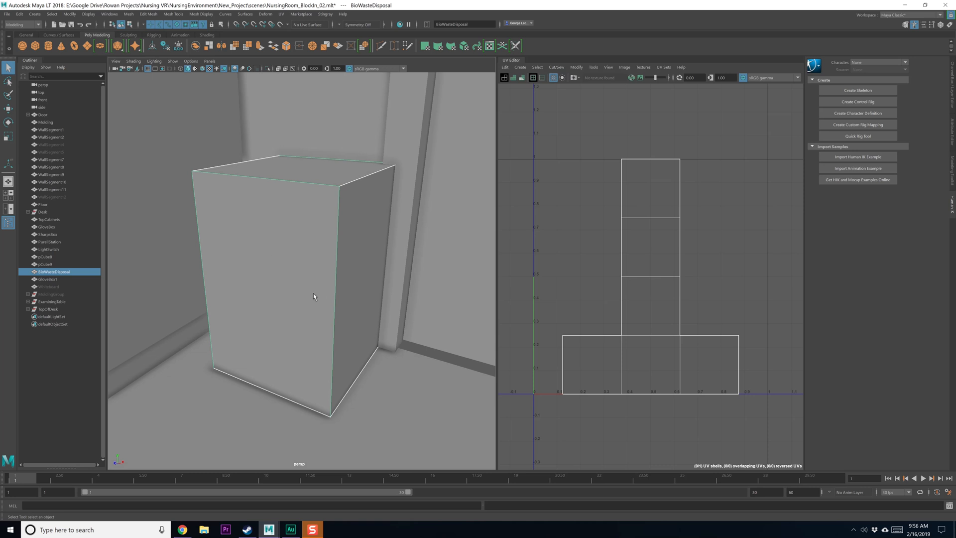
pyautogui.moveTo(313, 297)
pyautogui.keyDown('alt'); pyautogui.mouseDown()
pyautogui.moveTo(284, 300)
pyautogui.moveTo(317, 294)
pyautogui.mouseUp(); pyautogui.keyUp('alt')
pyautogui.moveTo(286, 257); pyautogui.dragTo(285, 280, button='right')
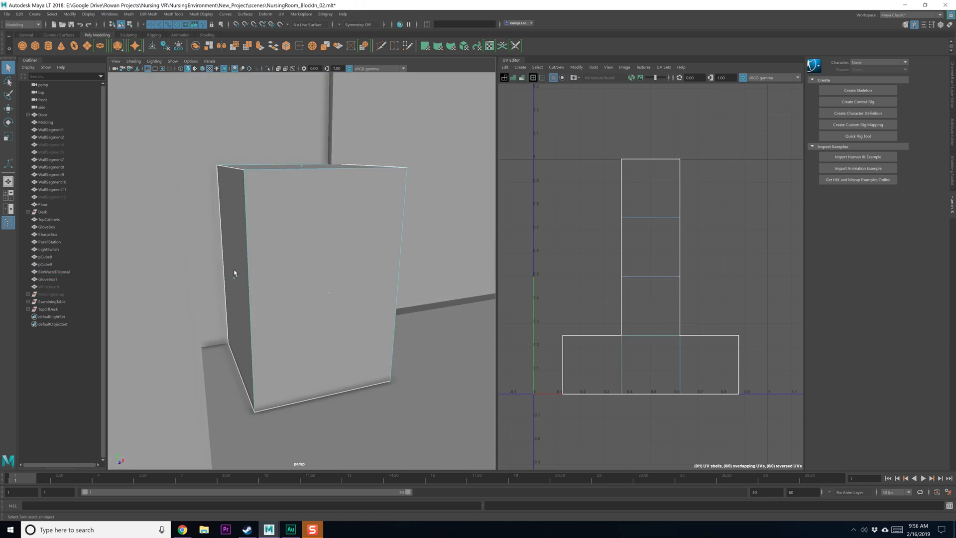
pyautogui.click(235, 277)
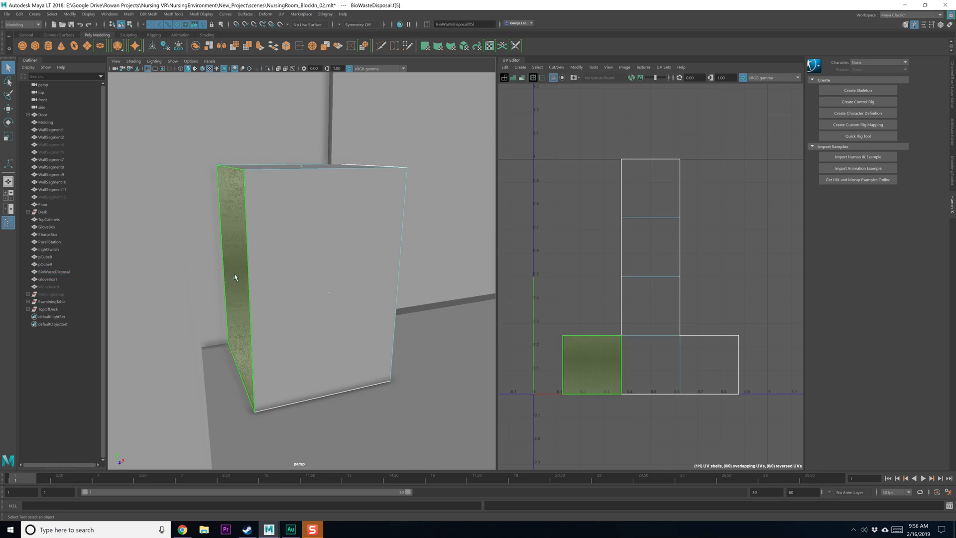
pyautogui.press('w')
pyautogui.hotkey('ctrl', 'z')
pyautogui.hotkey('ctrl', 'z')
pyautogui.hotkey('ctrl', 'y')
pyautogui.hotkey('ctrl', 'y')
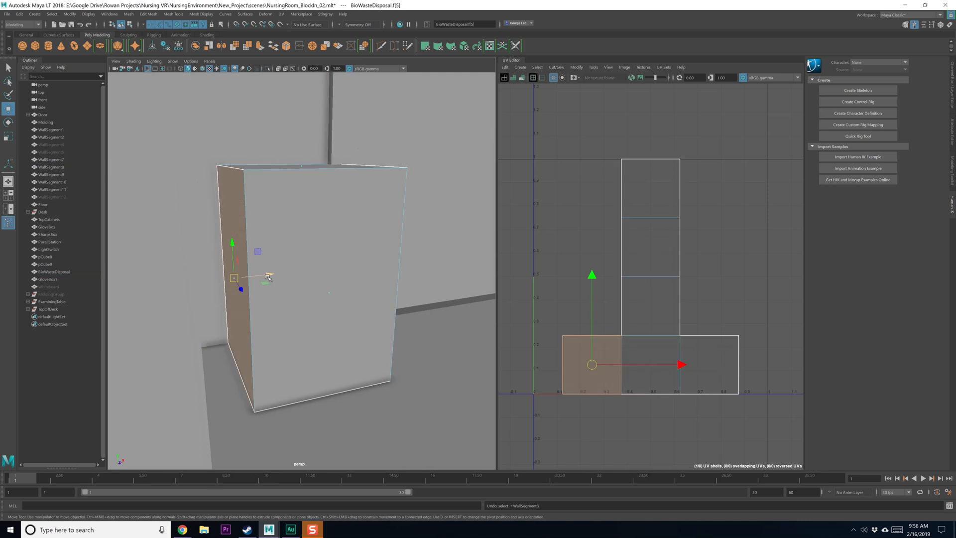
pyautogui.moveTo(269, 274); pyautogui.dragTo(343, 254)
pyautogui.press('q')
pyautogui.press('F8')
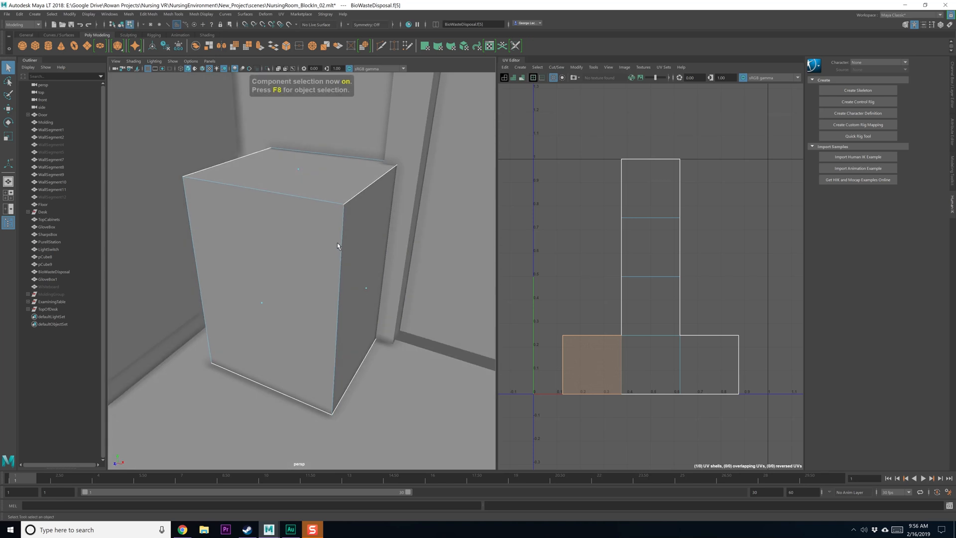
# Step: Cut an edge loop around the bio waste disposal box just below its top to mark out a lid
pyautogui.press('F8')
pyautogui.hotkey('ctrl', 'shift', 'x')
pyautogui.keyDown('ctrl'); pyautogui.click(344, 215); pyautogui.keyUp('ctrl')
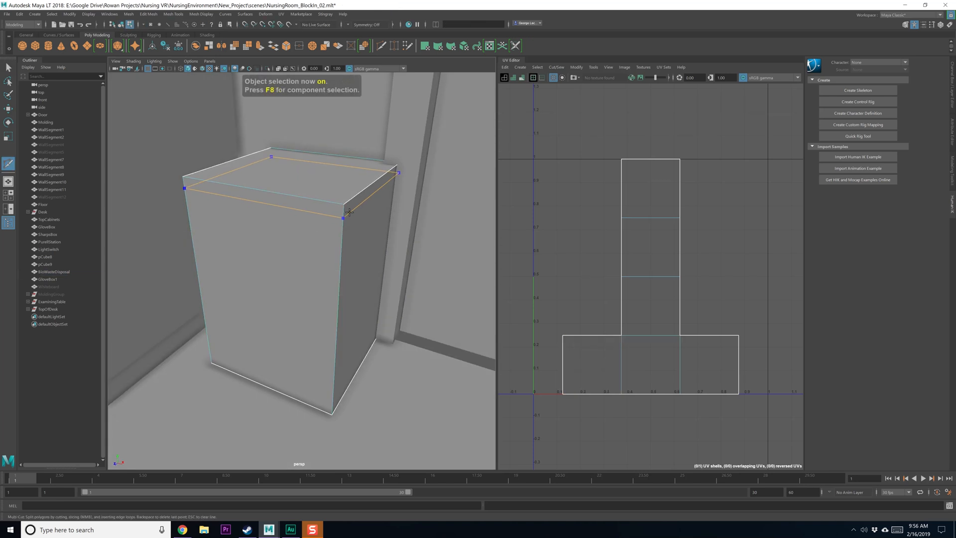
pyautogui.press('q')
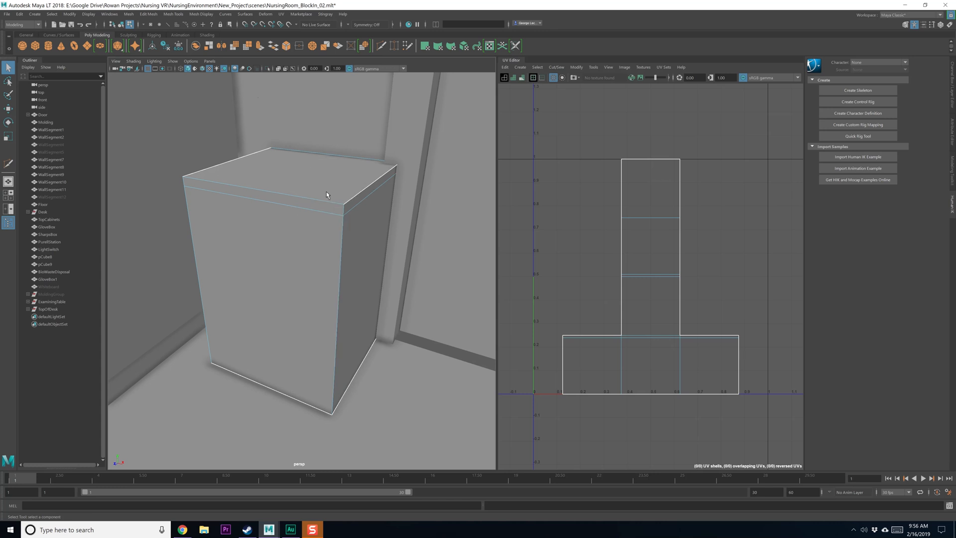
# Step: Extrude the top face and the narrow band of side faces outward to form an overhanging lid on the waste box
pyautogui.click(297, 170)
pyautogui.keyDown('shift'); pyautogui.click(298, 170); pyautogui.keyUp('shift')
pyautogui.moveTo(229, 202)
pyautogui.keyDown('alt'); pyautogui.mouseDown()
pyautogui.moveTo(246, 192)
pyautogui.moveTo(252, 201)
pyautogui.moveTo(230, 192)
pyautogui.mouseUp(); pyautogui.keyUp('alt')
pyautogui.keyDown('shift'); pyautogui.rightClick(284, 192); pyautogui.keyUp('shift')
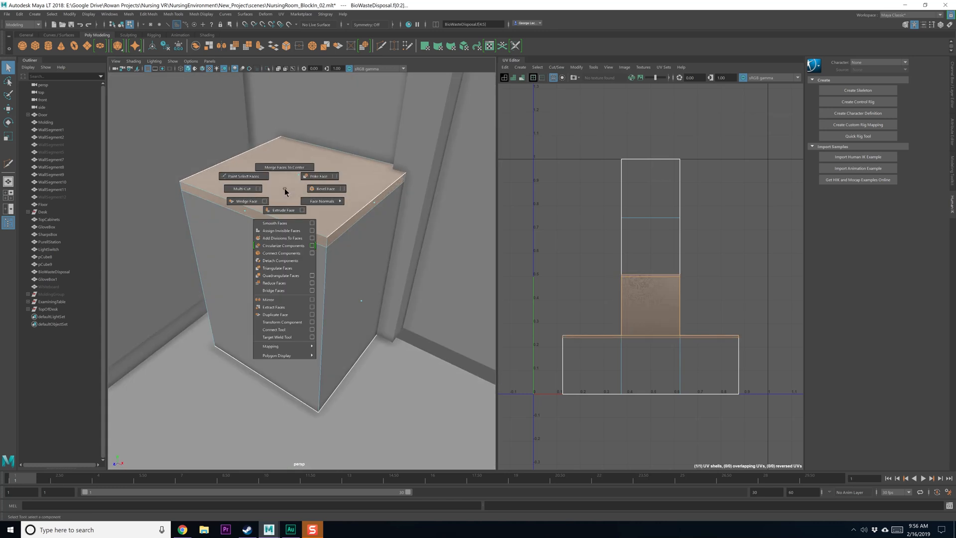
pyautogui.keyDown('alt'); pyautogui.moveTo(355, 181); pyautogui.dragTo(312, 196); pyautogui.keyUp('alt')
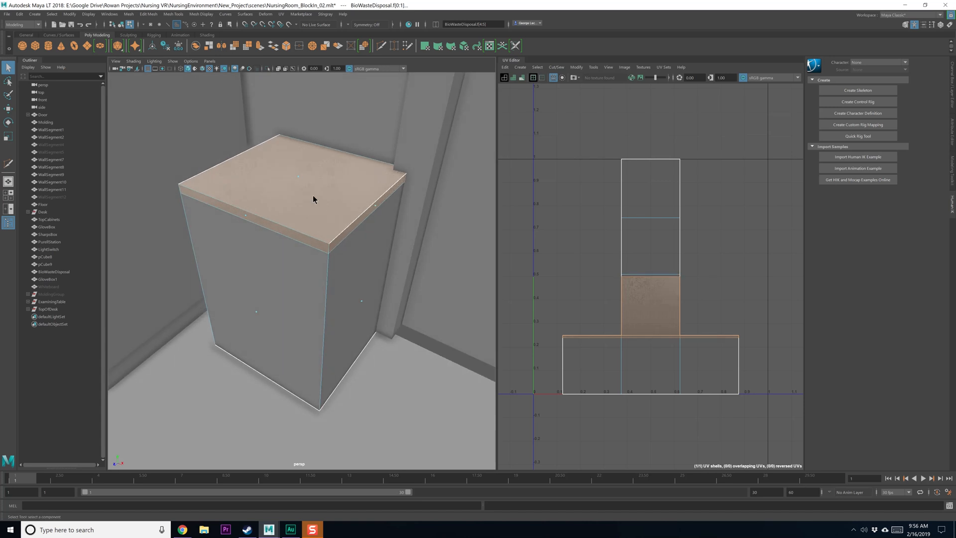
pyautogui.hotkey('ctrl', 'e')
pyautogui.moveTo(228, 228); pyautogui.dragTo(303, 288)
pyautogui.press('q')
pyautogui.press('F8')
# Step: Hide the wall segment around the door and reselect the bio waste disposal box
pyautogui.press('F8')
pyautogui.press('F8')
pyautogui.press('w')
pyautogui.click(368, 252)
pyautogui.hotkey('ctrl', 'h')
pyautogui.click(289, 285)
pyautogui.scroll(3, 303, 288)
# Step: Bevel the waste box's vertical corner edges and the lid's outer edges, reducing the bevel fraction to keep them narrow
pyautogui.moveTo(283, 252); pyautogui.dragTo(283, 273, button='right')
pyautogui.keyDown('alt'); pyautogui.moveTo(283, 264); pyautogui.dragTo(323, 291); pyautogui.keyUp('alt')
pyautogui.click(172, 265)
pyautogui.click(371, 384)
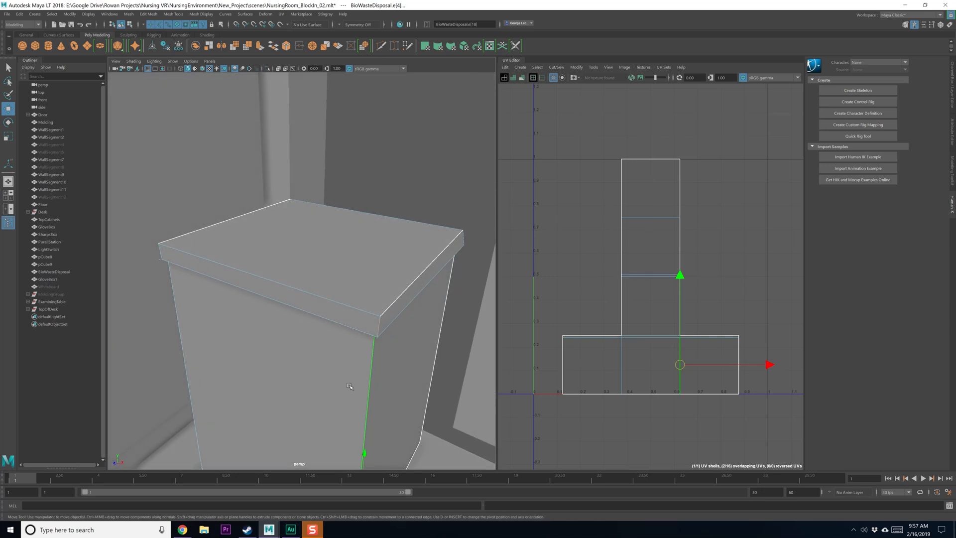
pyautogui.keyDown('shift'); pyautogui.click(202, 336); pyautogui.keyUp('shift')
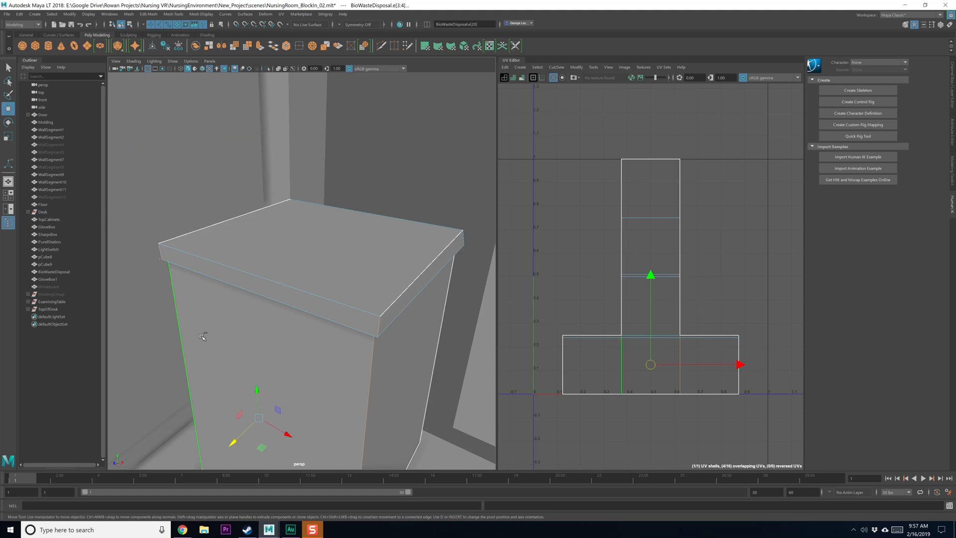
pyautogui.keyDown('alt'); pyautogui.moveTo(219, 335); pyautogui.dragTo(243, 340); pyautogui.keyUp('alt')
pyautogui.keyDown('shift'); pyautogui.click(254, 294); pyautogui.keyUp('shift')
pyautogui.keyDown('shift'); pyautogui.click(227, 244); pyautogui.keyUp('shift')
pyautogui.keyDown('shift'); pyautogui.click(458, 257); pyautogui.keyUp('shift')
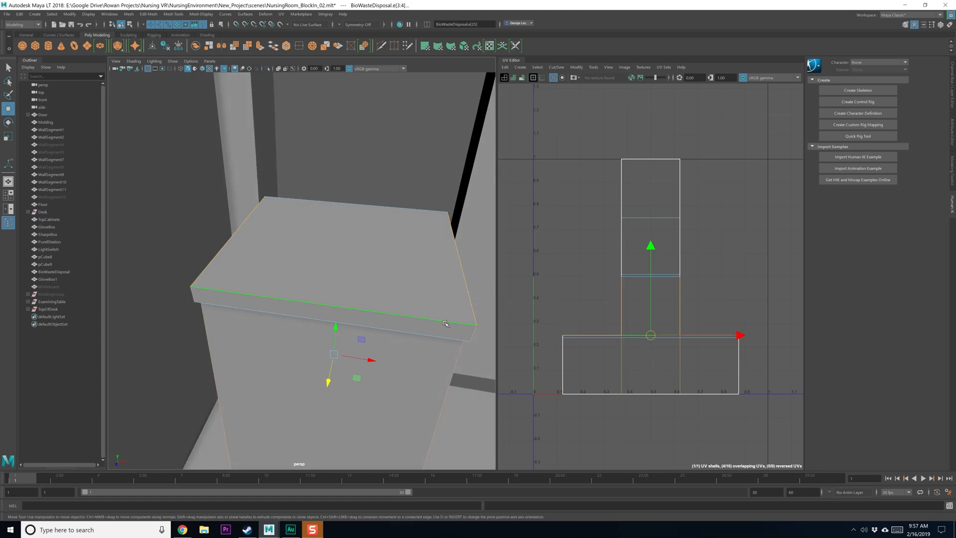
pyautogui.keyDown('alt'); pyautogui.moveTo(445, 323); pyautogui.dragTo(373, 274); pyautogui.keyUp('alt')
pyautogui.keyDown('shift'); pyautogui.click(389, 277); pyautogui.keyUp('shift')
pyautogui.keyDown('alt'); pyautogui.moveTo(144, 264); pyautogui.dragTo(235, 264); pyautogui.keyUp('alt')
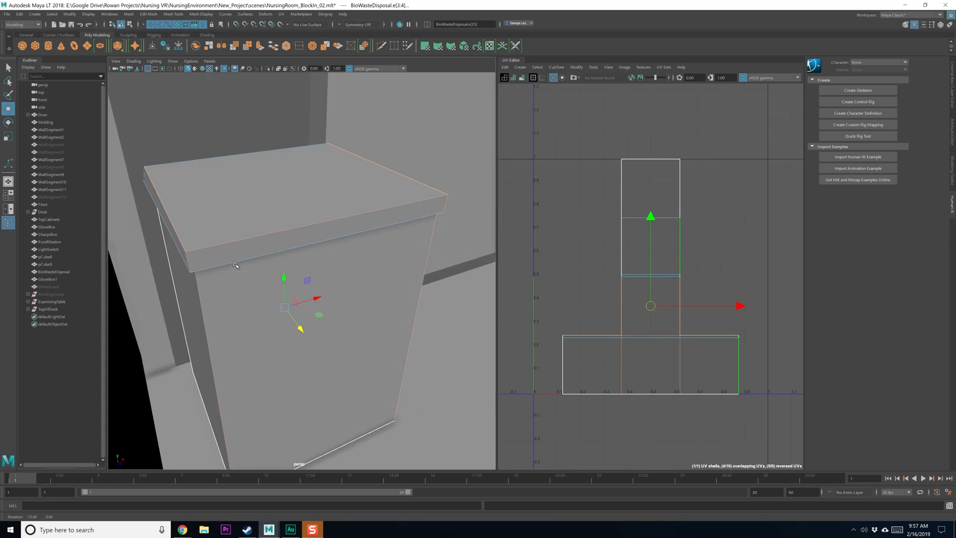
pyautogui.keyDown('shift'); pyautogui.click(174, 284); pyautogui.keyUp('shift')
pyautogui.keyDown('alt'); pyautogui.moveTo(338, 272); pyautogui.dragTo(228, 264); pyautogui.keyUp('alt')
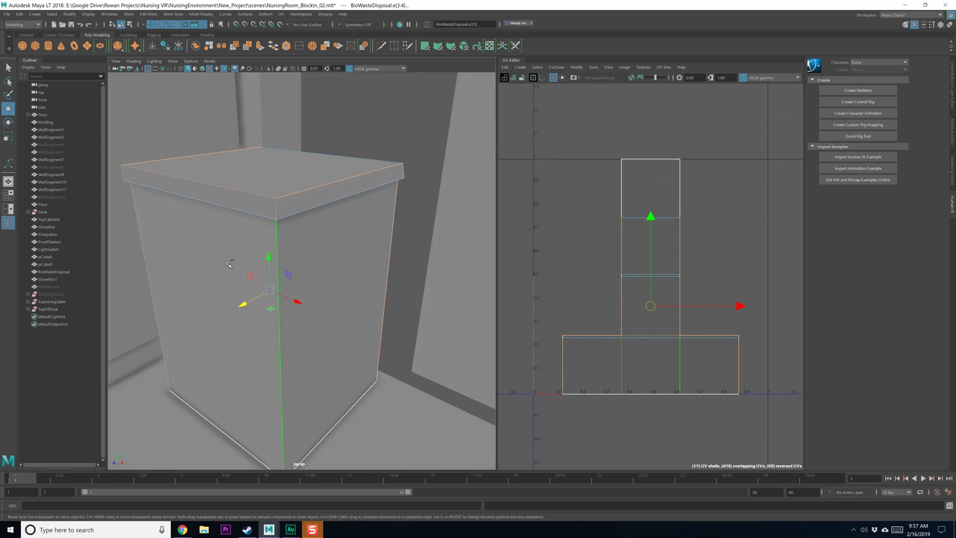
pyautogui.keyDown('shift'); pyautogui.moveTo(228, 264); pyautogui.dragTo(272, 265, button='right'); pyautogui.keyUp('shift')
pyautogui.keyDown('alt'); pyautogui.moveTo(272, 265); pyautogui.dragTo(304, 287); pyautogui.keyUp('alt')
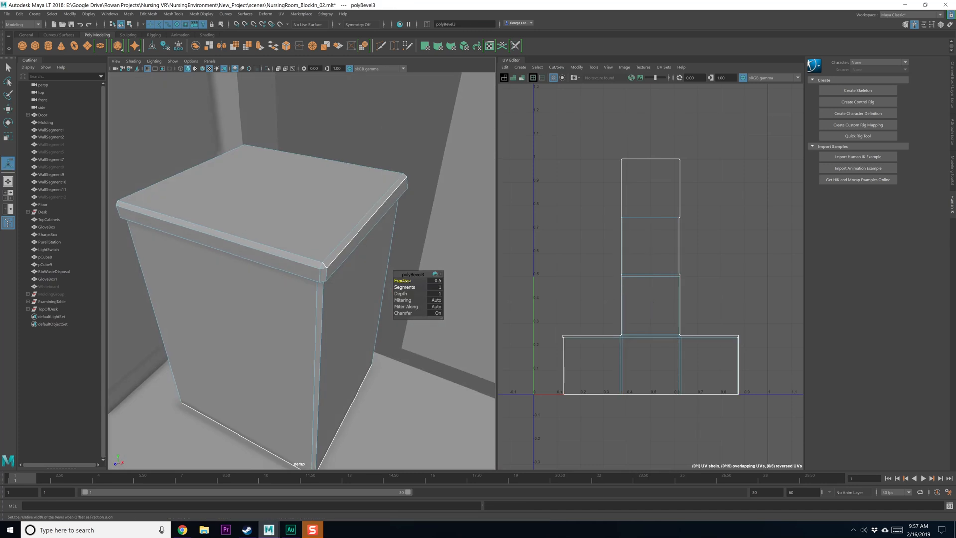
pyautogui.moveTo(408, 281); pyautogui.dragTo(333, 307)
pyautogui.press('F8')
# Step: Examine the wall-mounted props between the door and the sink, selecting and framing the sharps box
pyautogui.keyDown('alt'); pyautogui.moveTo(333, 304); pyautogui.dragTo(279, 164, button='right'); pyautogui.keyUp('alt')
pyautogui.keyDown('alt'); pyautogui.moveTo(278, 164); pyautogui.dragTo(332, 289, button='middle'); pyautogui.keyUp('alt')
pyautogui.keyDown('alt'); pyautogui.moveTo(333, 289); pyautogui.dragTo(340, 231); pyautogui.keyUp('alt')
pyautogui.keyDown('alt'); pyautogui.moveTo(363, 219); pyautogui.dragTo(350, 246, button='middle'); pyautogui.keyUp('alt')
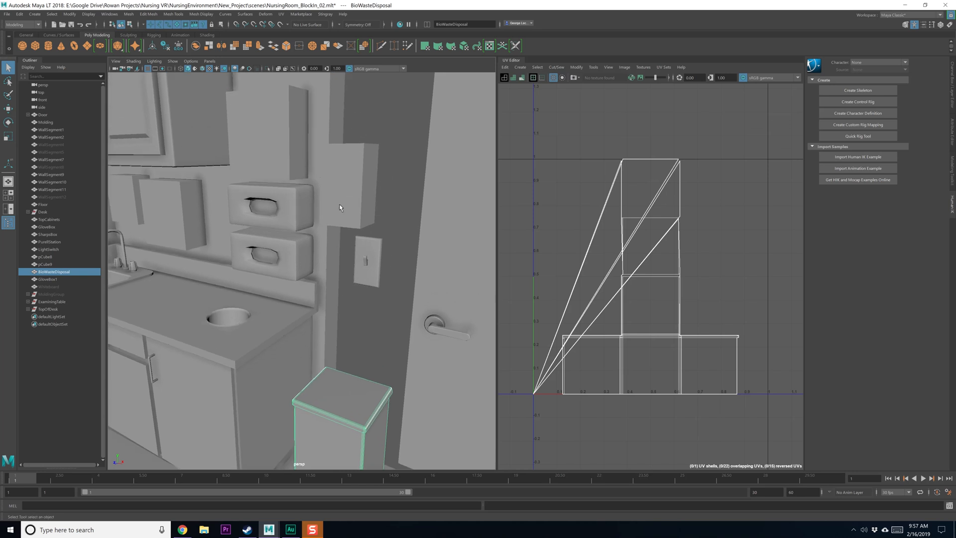
pyautogui.keyDown('alt'); pyautogui.moveTo(340, 207); pyautogui.dragTo(295, 182); pyautogui.keyUp('alt')
pyautogui.keyDown('alt'); pyautogui.moveTo(301, 216); pyautogui.dragTo(347, 264); pyautogui.keyUp('alt')
pyautogui.keyDown('alt'); pyautogui.moveTo(323, 251); pyautogui.dragTo(342, 256, button='middle'); pyautogui.keyUp('alt')
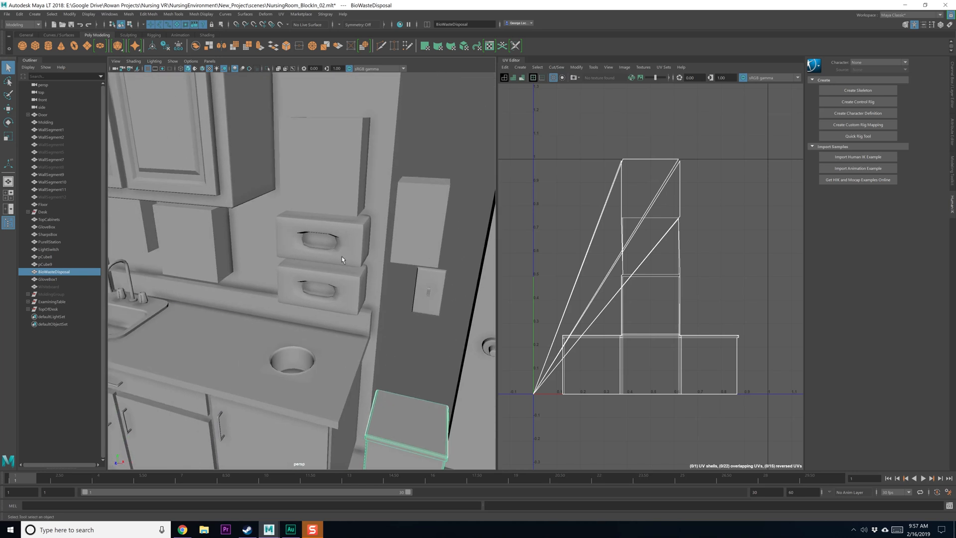
pyautogui.click(333, 198)
pyautogui.press('f')
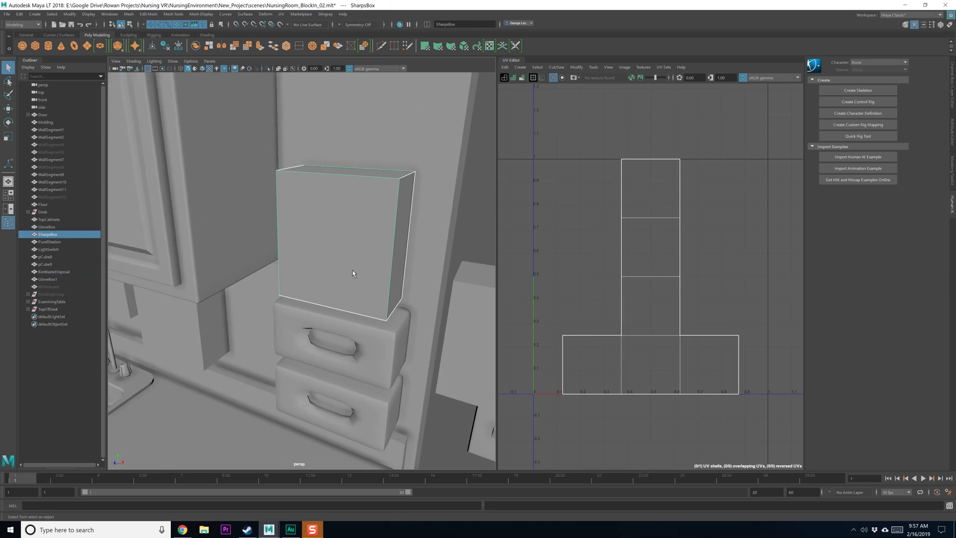
pyautogui.keyDown('alt'); pyautogui.moveTo(365, 232); pyautogui.dragTo(293, 289); pyautogui.keyUp('alt')
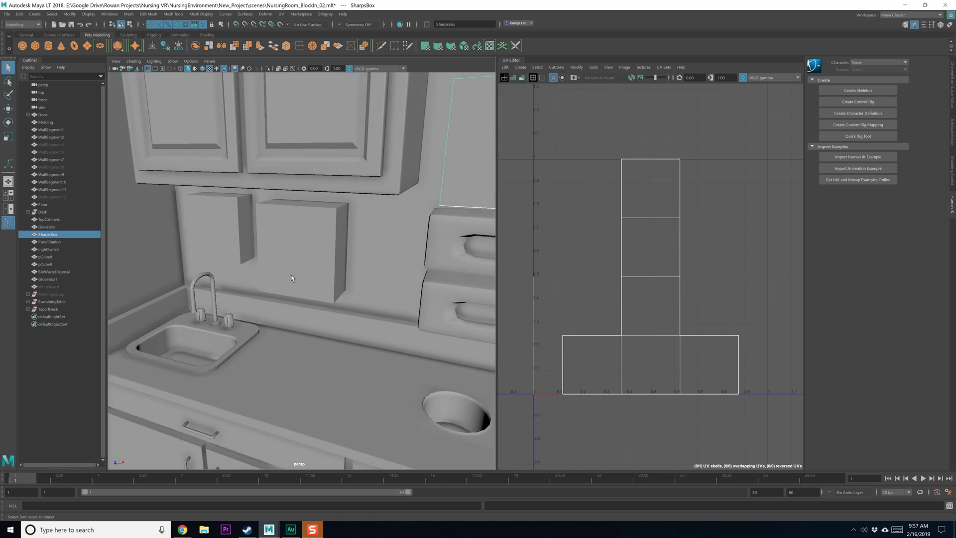
pyautogui.hotkey('alt', 'Tab')
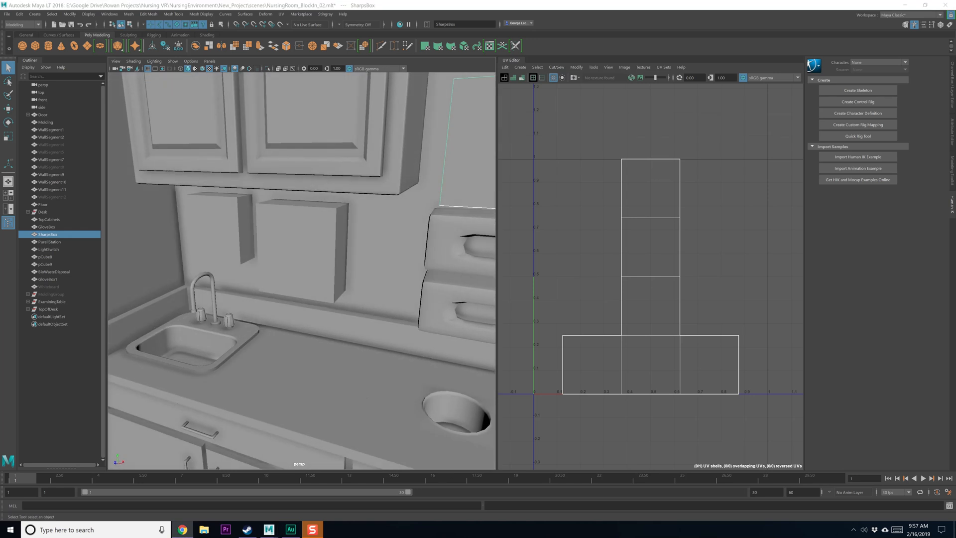
# Step: Raise the lower front edge of the nearer wall box beside the sink so that its underside slopes
pyautogui.keyDown('alt'); pyautogui.moveTo(378, 259); pyautogui.dragTo(351, 294); pyautogui.keyUp('alt')
pyautogui.click(353, 306)
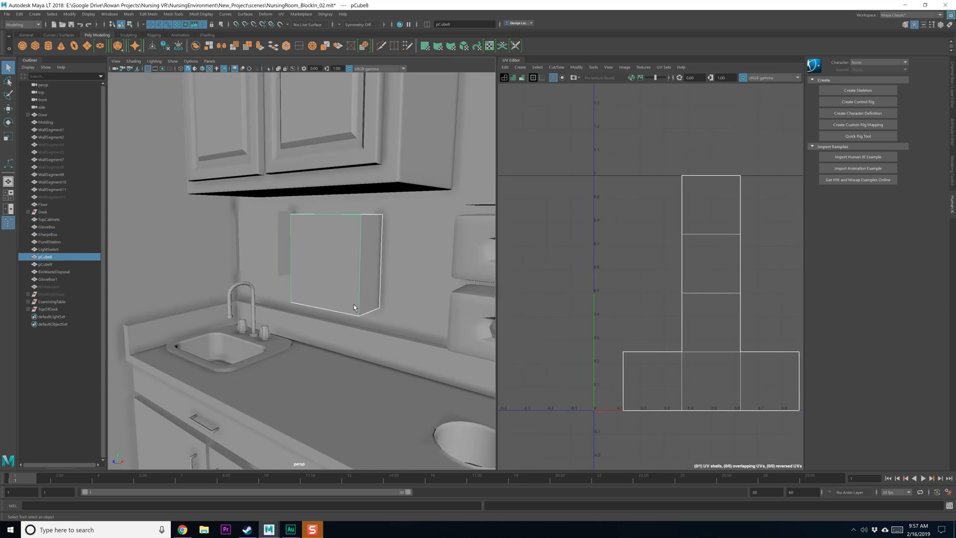
pyautogui.scroll(3, 363, 332)
pyautogui.keyDown('alt'); pyautogui.moveTo(363, 331); pyautogui.dragTo(362, 352, button='middle'); pyautogui.keyUp('alt')
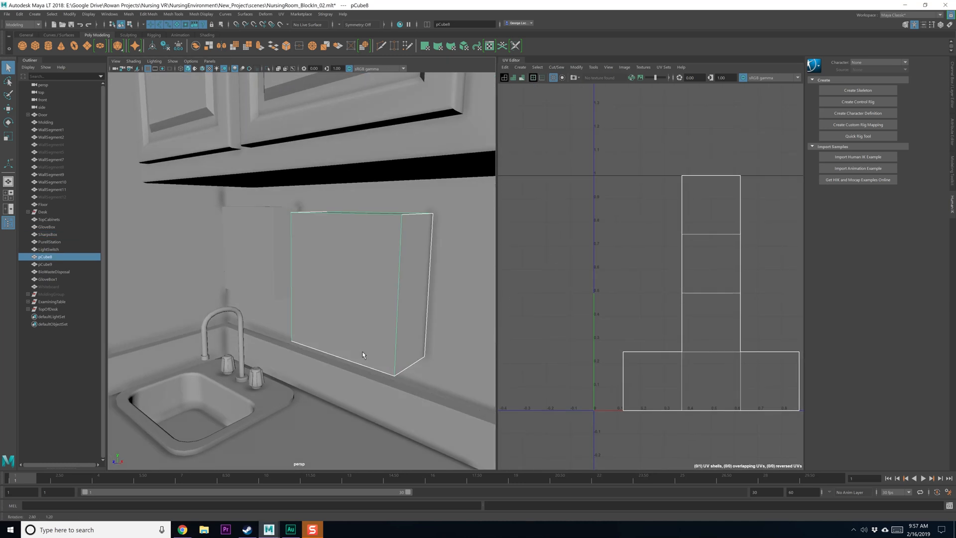
pyautogui.moveTo(358, 302); pyautogui.dragTo(357, 282, button='right')
pyautogui.click(350, 334)
pyautogui.press('w')
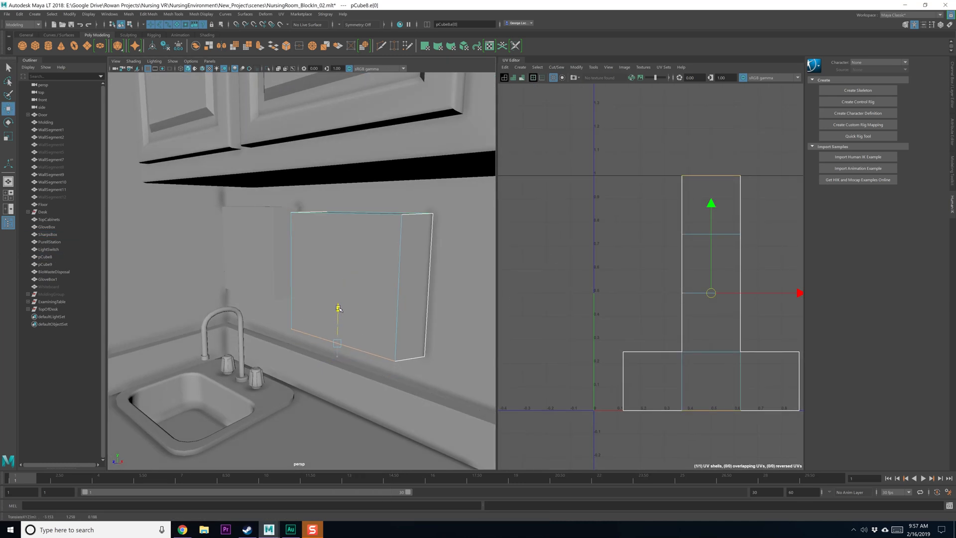
pyautogui.press('q')
# Step: Move the top face of the same wall box upward to make the box taller
pyautogui.keyDown('alt'); pyautogui.moveTo(372, 310); pyautogui.dragTo(377, 286); pyautogui.keyUp('alt')
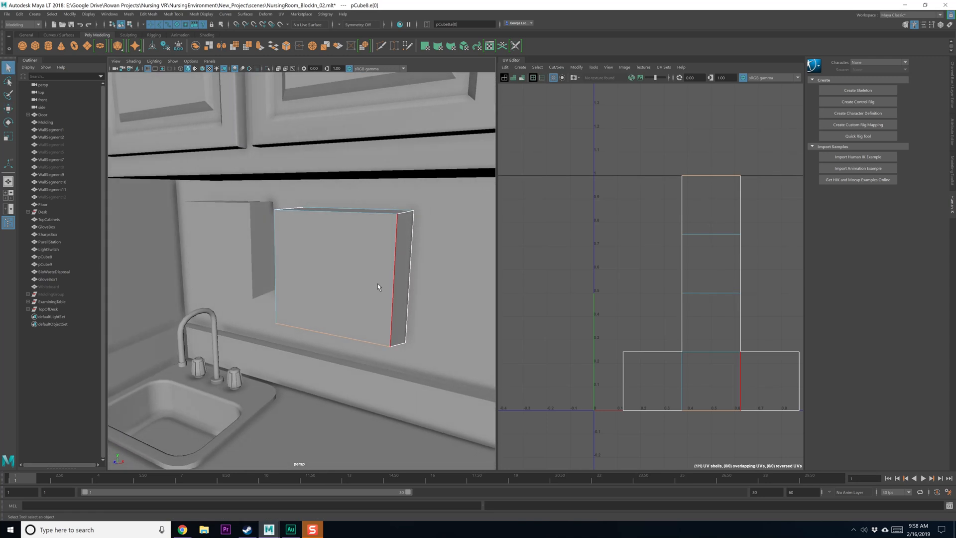
pyautogui.moveTo(355, 223); pyautogui.dragTo(356, 247, button='right')
pyautogui.click(349, 211)
pyautogui.press('w')
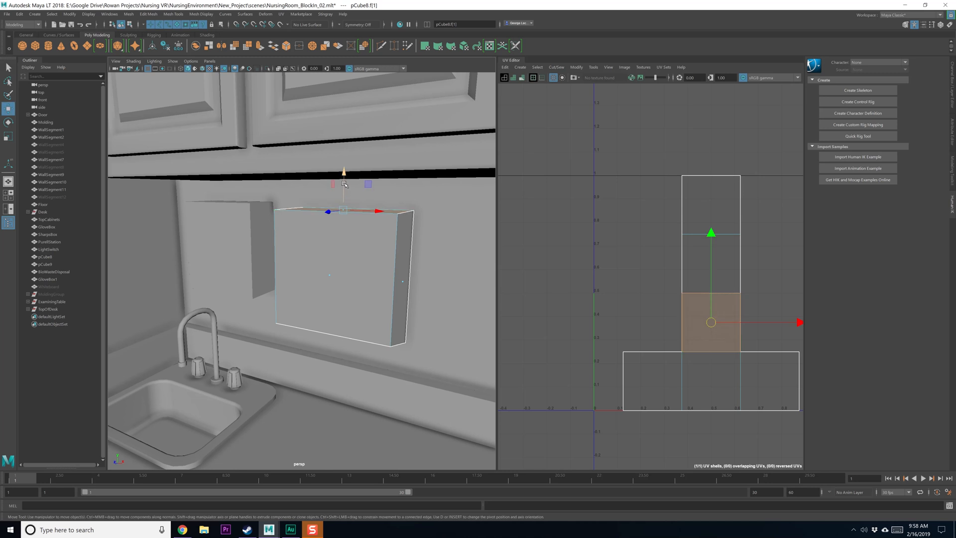
pyautogui.moveTo(344, 189); pyautogui.dragTo(347, 177)
# Step: Bevel the front outline edges and the side edges running back to the wall on the wall box
pyautogui.moveTo(355, 234); pyautogui.dragTo(355, 215, button='right')
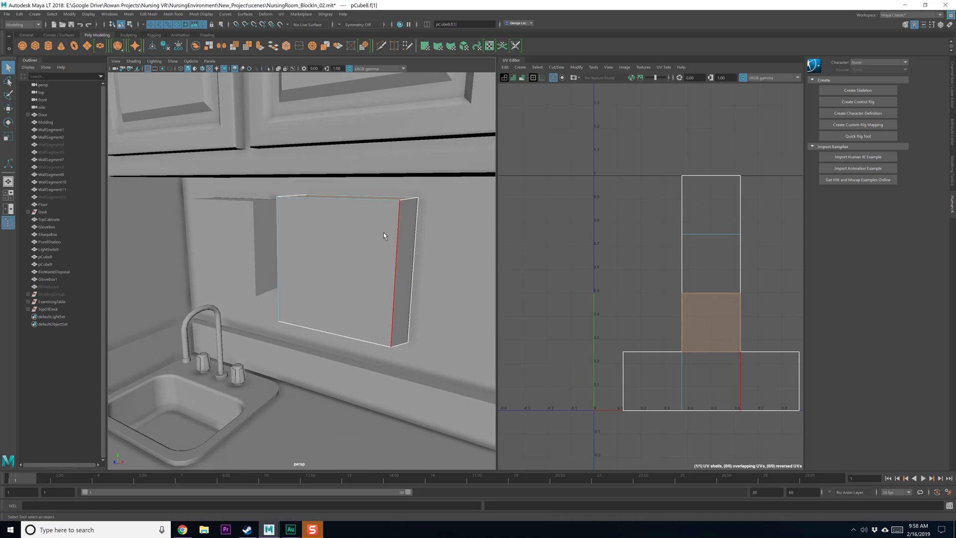
pyautogui.click(383, 232)
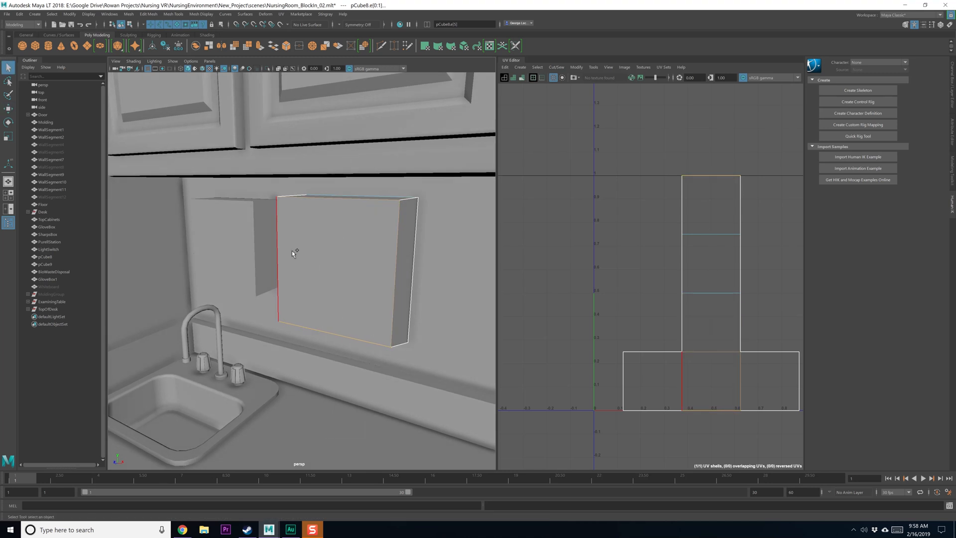
pyautogui.keyDown('shift'); pyautogui.click(292, 250); pyautogui.keyUp('shift')
pyautogui.keyDown('alt'); pyautogui.moveTo(292, 250); pyautogui.dragTo(220, 202); pyautogui.keyUp('alt')
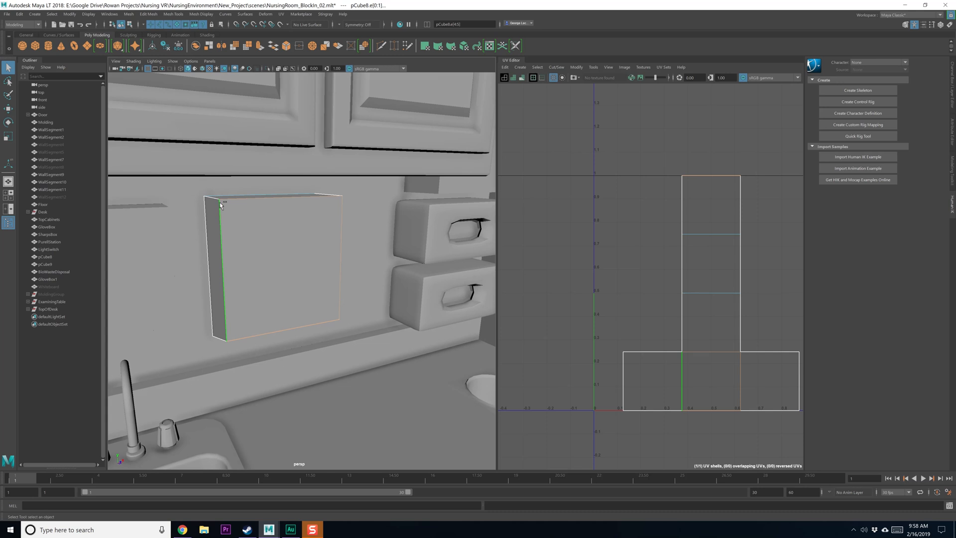
pyautogui.click(215, 328)
pyautogui.keyDown('alt'); pyautogui.moveTo(215, 328); pyautogui.dragTo(346, 327); pyautogui.keyUp('alt')
pyautogui.keyDown('shift'); pyautogui.click(432, 198); pyautogui.keyUp('shift')
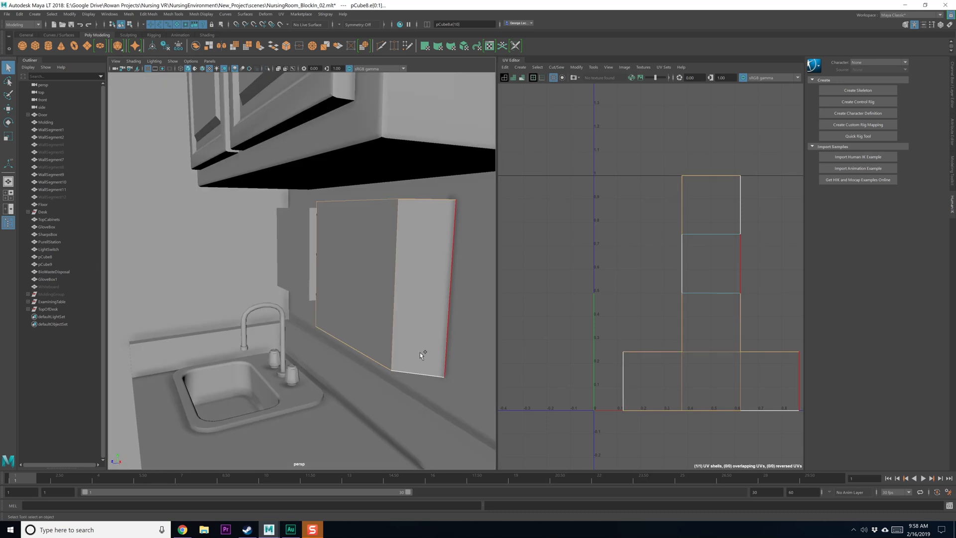
pyautogui.keyDown('shift'); pyautogui.click(418, 372); pyautogui.keyUp('shift')
pyautogui.moveTo(379, 287)
pyautogui.keyDown('alt'); pyautogui.mouseDown()
pyautogui.moveTo(405, 256)
pyautogui.moveTo(380, 281)
pyautogui.mouseUp(); pyautogui.keyUp('alt')
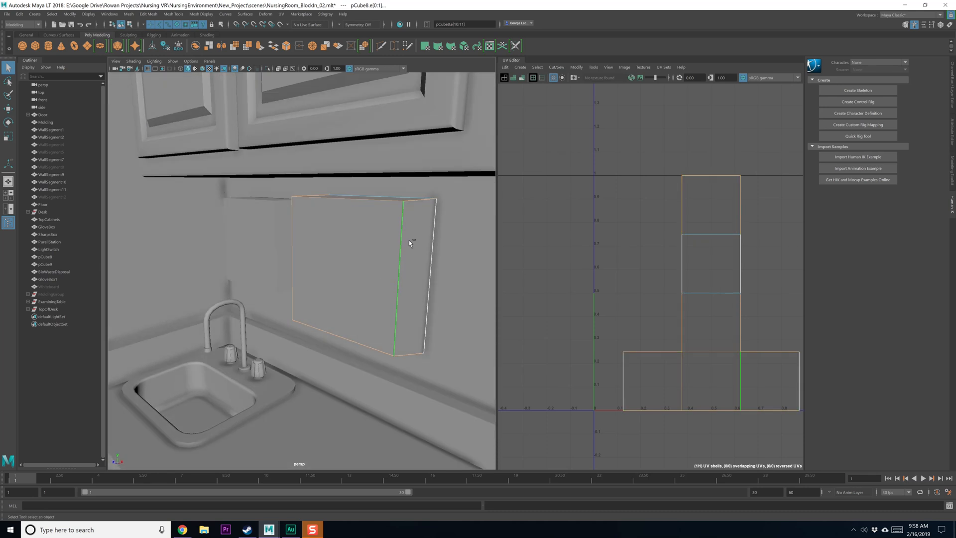
pyautogui.keyDown('shift'); pyautogui.moveTo(424, 233); pyautogui.dragTo(460, 246, button='right'); pyautogui.keyUp('shift')
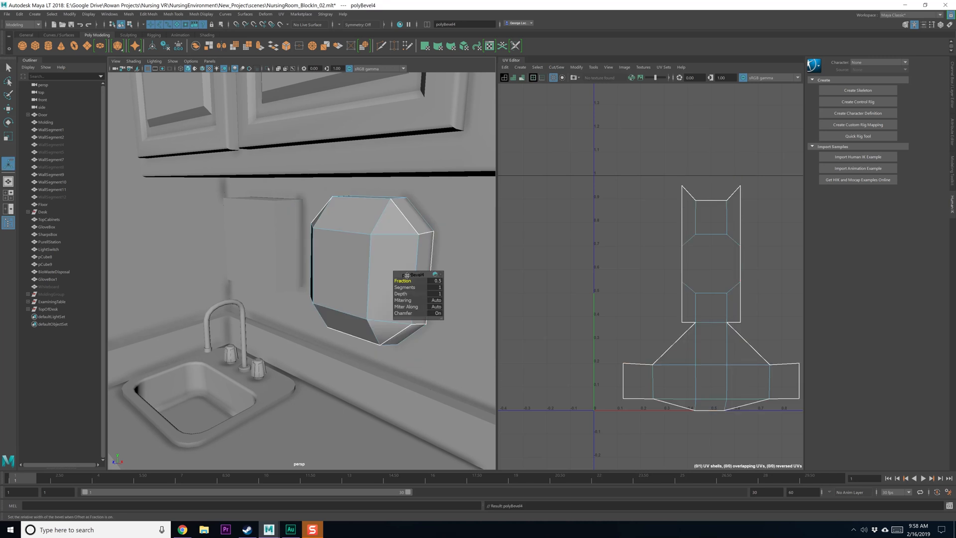
# Step: Give the wall box's bevel 2 segments, reduce its fraction to keep it narrow, and return to object selection
pyautogui.moveTo(402, 280)
pyautogui.mouseDown()
pyautogui.moveTo(407, 288)
pyautogui.moveTo(403, 281)
pyautogui.mouseUp()
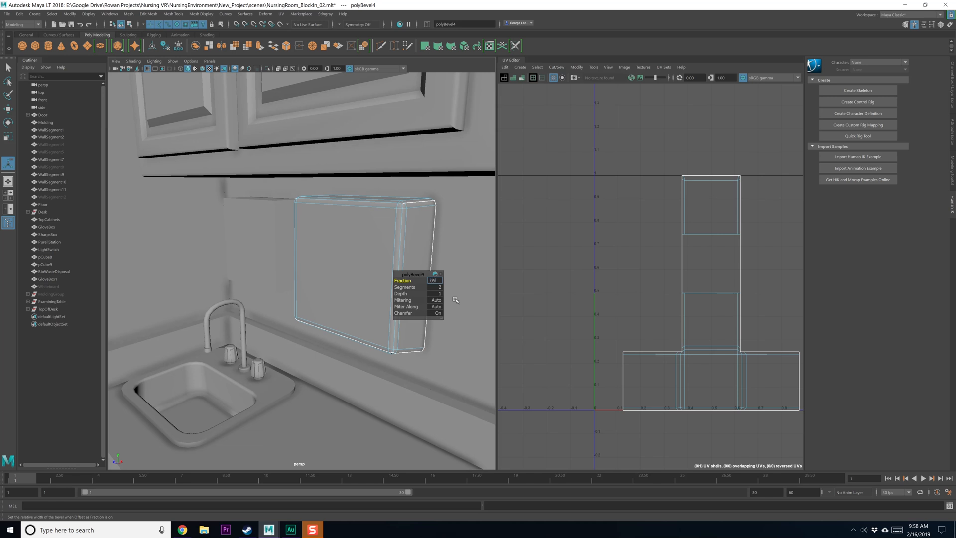
pyautogui.press('Return')
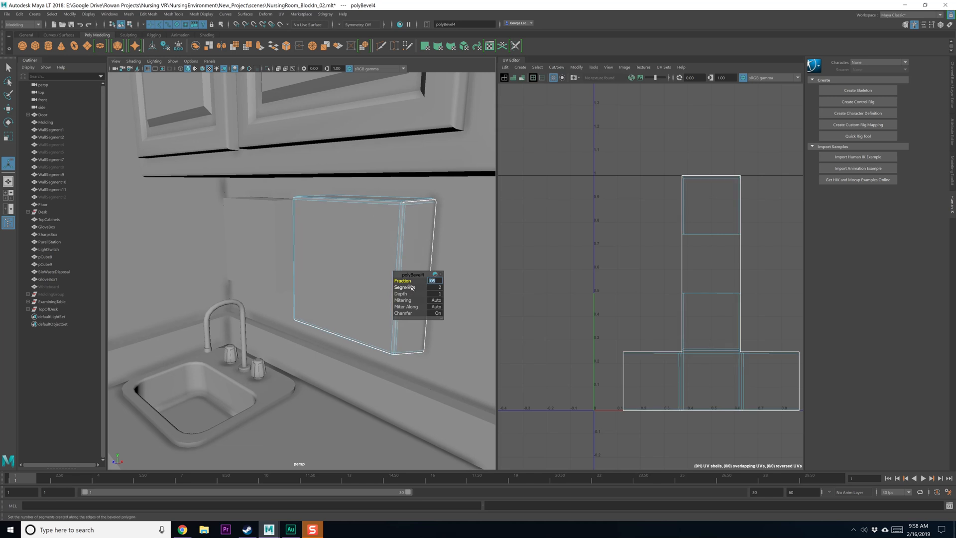
pyautogui.moveTo(405, 287); pyautogui.dragTo(346, 321)
pyautogui.press('q')
pyautogui.press('F8')
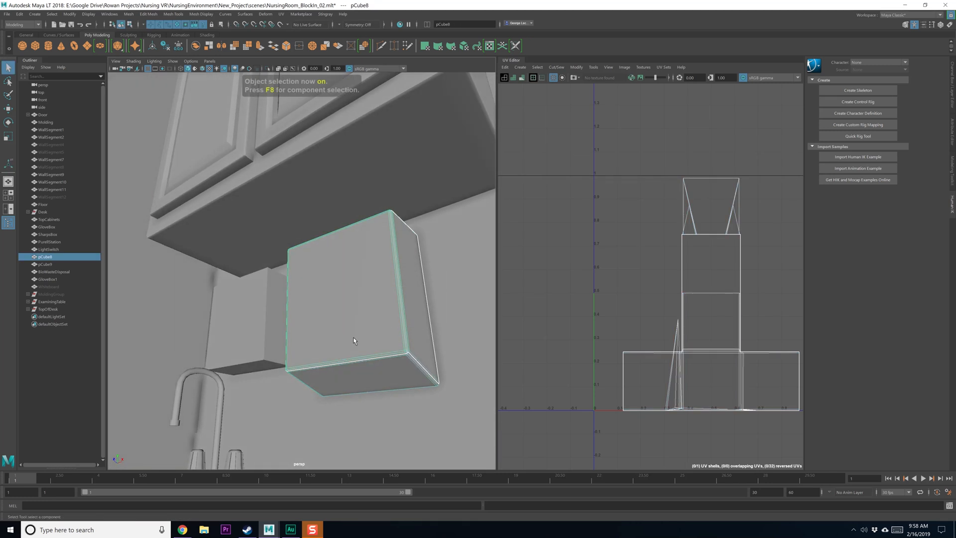
# Step: Cut an edge loop around the wall box at mid-depth, splitting its underside lengthwise
pyautogui.keyDown('alt'); pyautogui.moveTo(371, 367); pyautogui.dragTo(369, 357); pyautogui.keyUp('alt')
pyautogui.scroll(5, 352, 301)
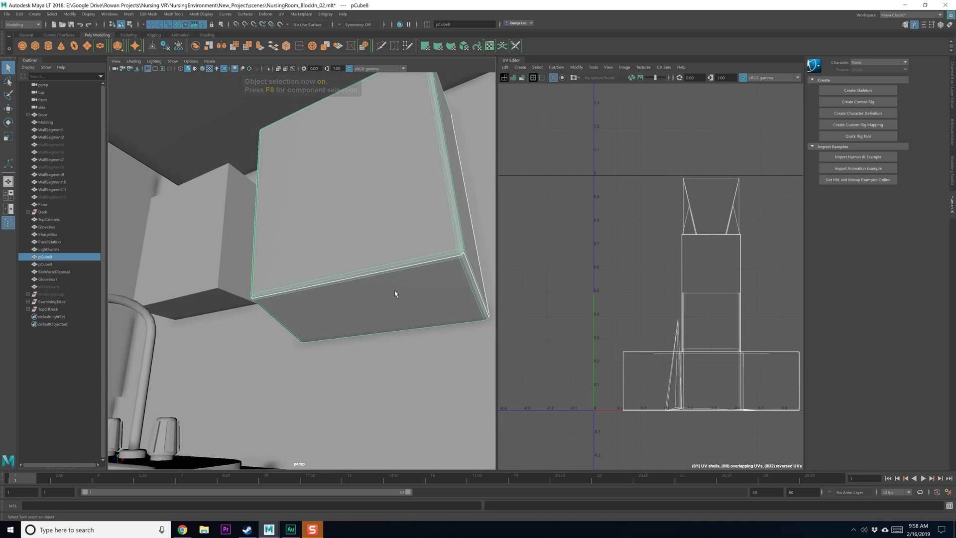
pyautogui.scroll(-2, 373, 298)
pyautogui.scroll(2, 407, 301)
pyautogui.keyDown('shift'); pyautogui.moveTo(397, 291); pyautogui.dragTo(362, 295, button='right'); pyautogui.keyUp('shift')
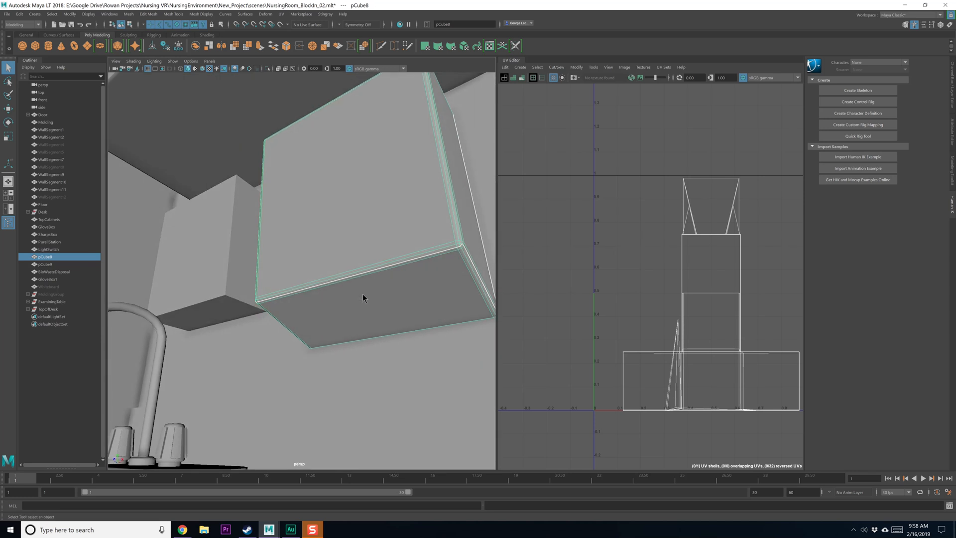
pyautogui.keyDown('ctrl'); pyautogui.click(467, 279); pyautogui.keyUp('ctrl')
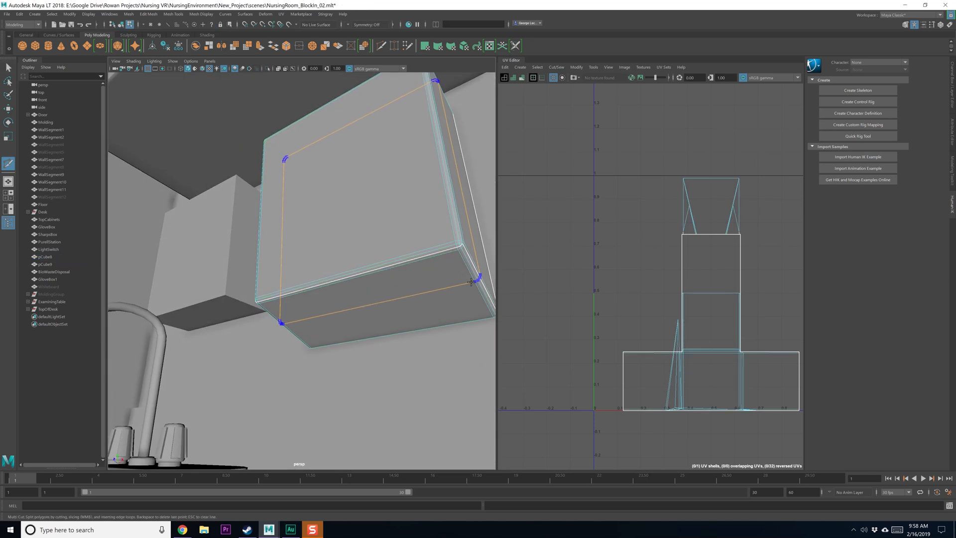
pyautogui.press('q')
# Step: Cut three vertical edge loops around the wall box, one at the centre and one near each side
pyautogui.rightClick(422, 306)
pyautogui.moveTo(422, 303); pyautogui.dragTo(421, 282, button='right')
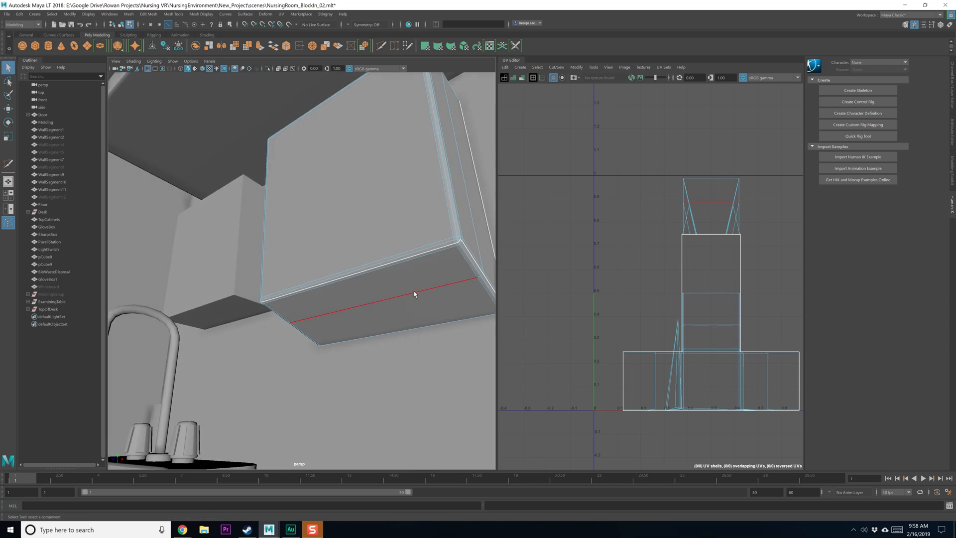
pyautogui.click(414, 291)
pyautogui.keyDown('alt'); pyautogui.moveTo(413, 292); pyautogui.dragTo(384, 310); pyautogui.keyUp('alt')
pyautogui.keyDown('shift'); pyautogui.moveTo(381, 309); pyautogui.dragTo(325, 311, button='right'); pyautogui.keyUp('shift')
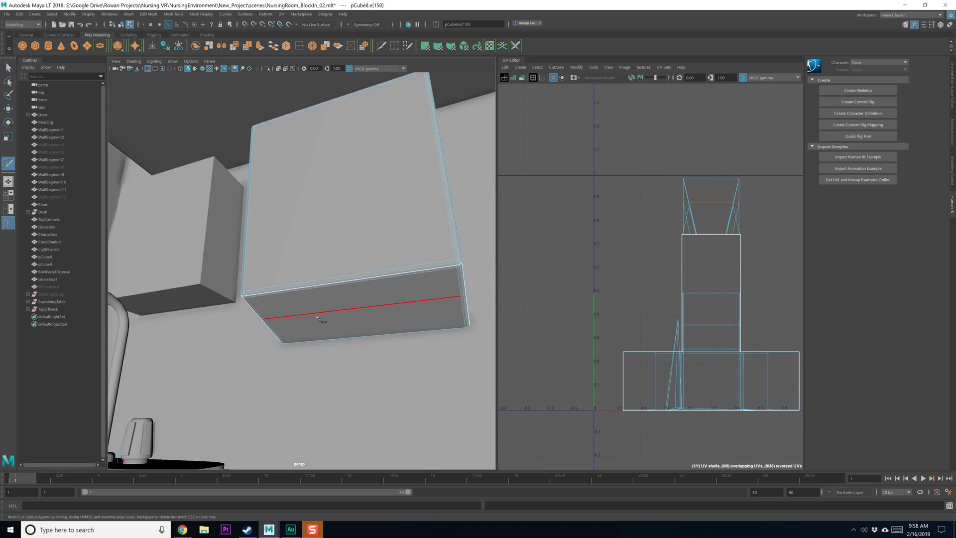
pyautogui.keyDown('alt'); pyautogui.moveTo(316, 318); pyautogui.dragTo(279, 322); pyautogui.keyUp('alt')
pyautogui.keyDown('alt'); pyautogui.moveTo(352, 327); pyautogui.dragTo(342, 326); pyautogui.keyUp('alt')
pyautogui.click(425, 318)
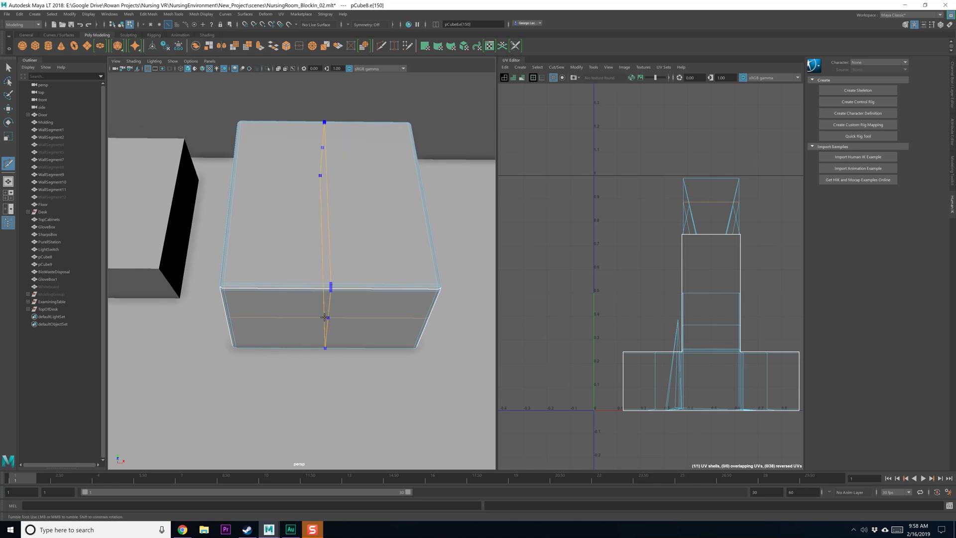
pyautogui.keyDown('ctrl'); pyautogui.click(326, 319); pyautogui.keyUp('ctrl')
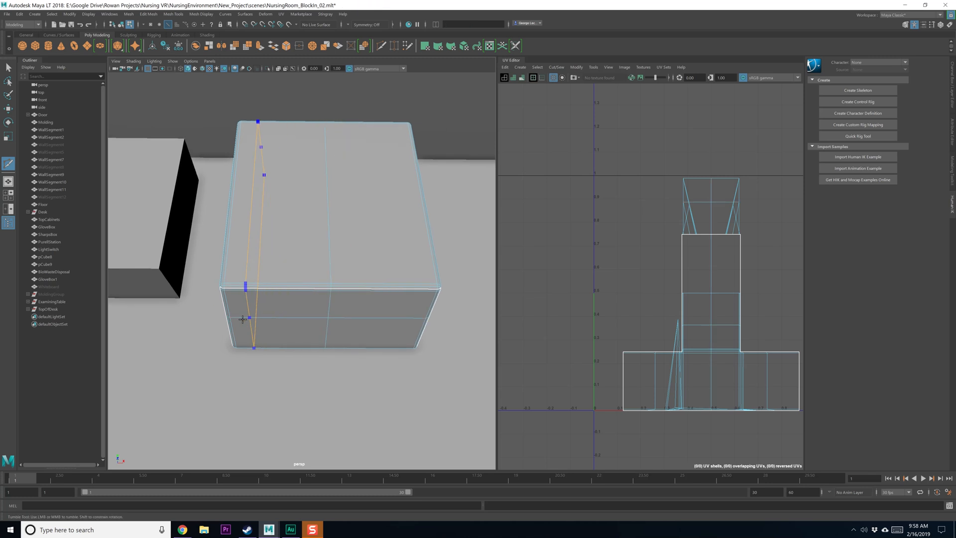
pyautogui.keyDown('ctrl'); pyautogui.click(252, 319); pyautogui.keyUp('ctrl')
pyautogui.keyDown('ctrl'); pyautogui.click(399, 325); pyautogui.keyUp('ctrl')
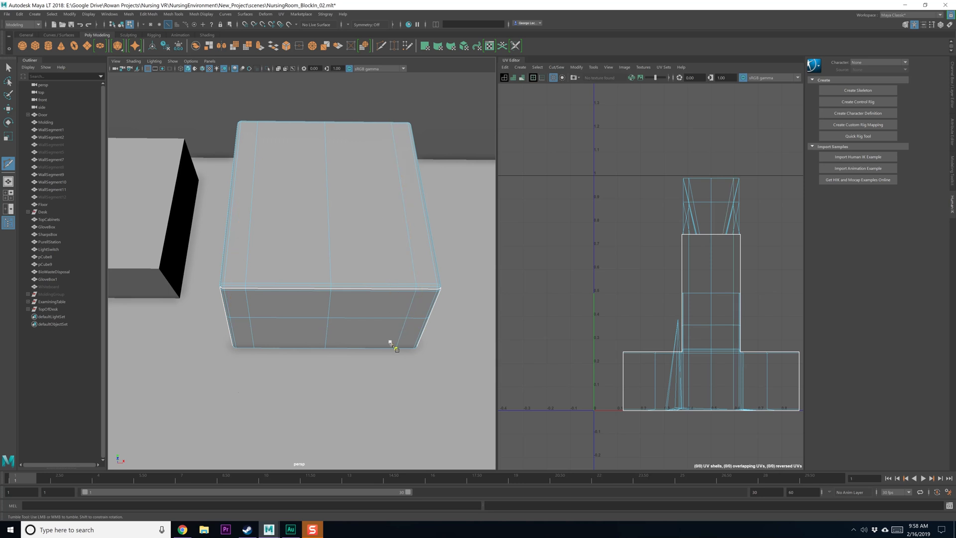
pyautogui.press('q')
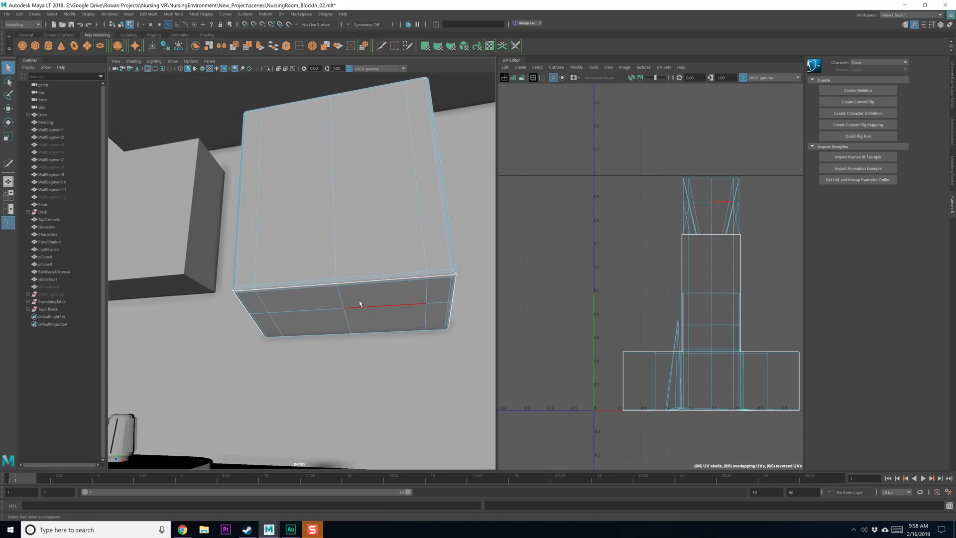
# Step: Extrude the two inner edges along the middle of the box's underside downward to form a hanging paper sheet
pyautogui.moveTo(360, 303); pyautogui.dragTo(341, 332, button='right')
pyautogui.click(365, 295)
pyautogui.keyDown('shift'); pyautogui.click(324, 309); pyautogui.keyUp('shift')
pyautogui.keyDown('alt'); pyautogui.moveTo(341, 300); pyautogui.dragTo(252, 363); pyautogui.keyUp('alt')
pyautogui.keyDown('alt'); pyautogui.moveTo(308, 359); pyautogui.dragTo(337, 354, button='middle'); pyautogui.keyUp('alt')
pyautogui.keyDown('alt'); pyautogui.moveTo(283, 329); pyautogui.dragTo(307, 323); pyautogui.keyUp('alt')
# Step: Cut three evenly spaced horizontal edge loops across the hanging sheet with Multi-Cut
pyautogui.keyDown('shift'); pyautogui.moveTo(303, 322); pyautogui.dragTo(264, 334, button='right'); pyautogui.keyUp('shift')
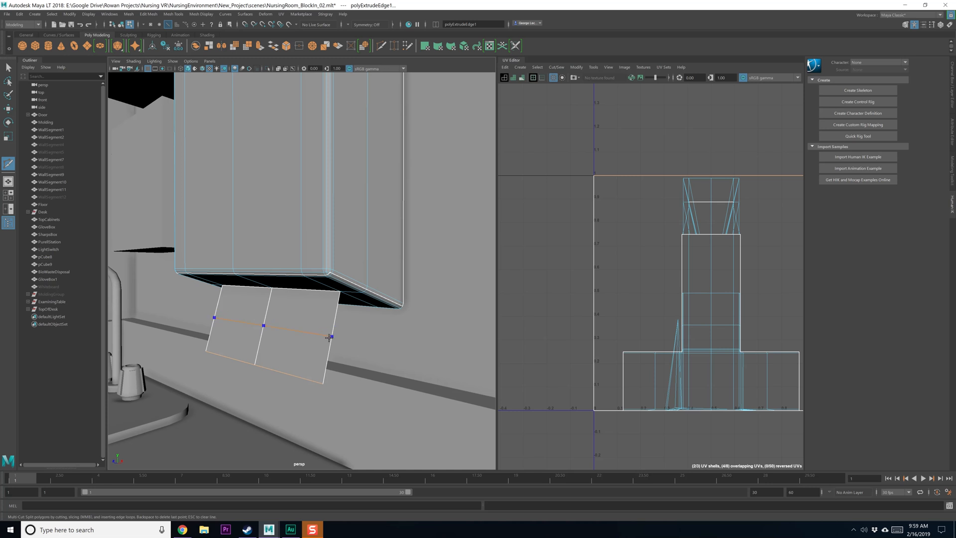
pyautogui.keyDown('ctrl'); pyautogui.click(329, 337); pyautogui.keyUp('ctrl')
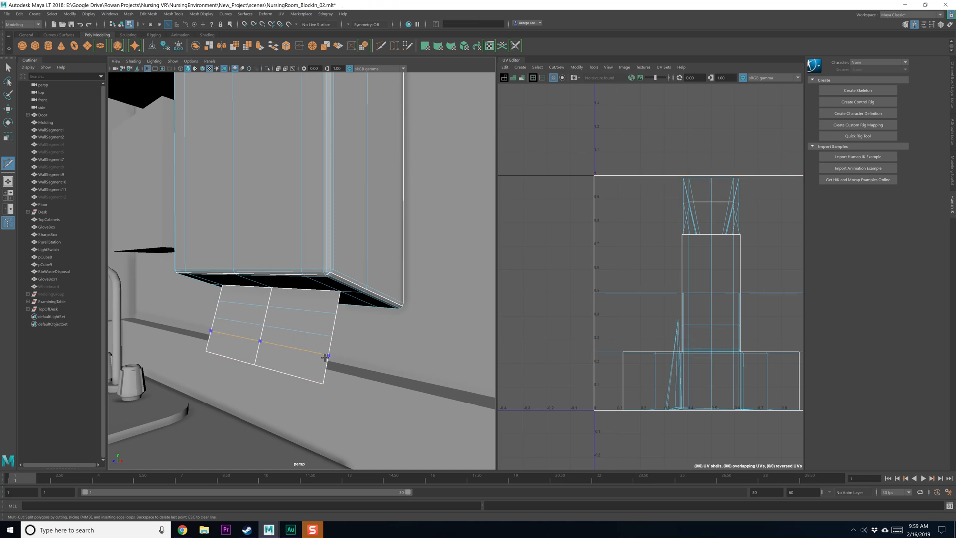
pyautogui.keyDown('ctrl'); pyautogui.click(324, 359); pyautogui.keyUp('ctrl')
pyautogui.press('q')
# Step: Move the hanging sheet's horizontal edge loops forward and back to bend it into a gentle S-curve
pyautogui.keyDown('alt'); pyautogui.moveTo(304, 348); pyautogui.dragTo(294, 332); pyautogui.keyUp('alt')
pyautogui.moveTo(292, 328); pyautogui.dragTo(292, 307, button='right')
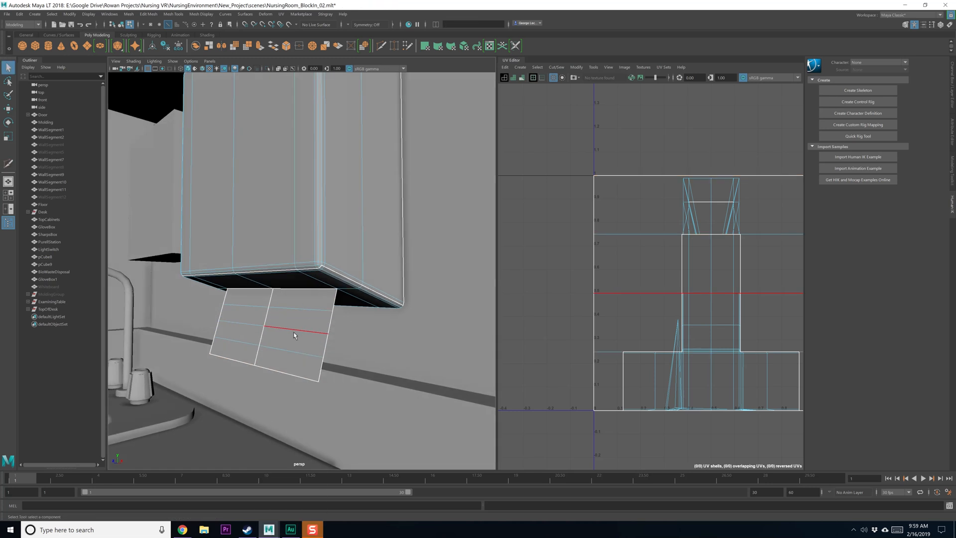
pyautogui.doubleClick(294, 332)
pyautogui.press('w')
pyautogui.keyDown('alt'); pyautogui.moveTo(300, 343); pyautogui.dragTo(285, 347); pyautogui.keyUp('alt')
pyautogui.moveTo(234, 327); pyautogui.dragTo(242, 308)
pyautogui.doubleClick(308, 303)
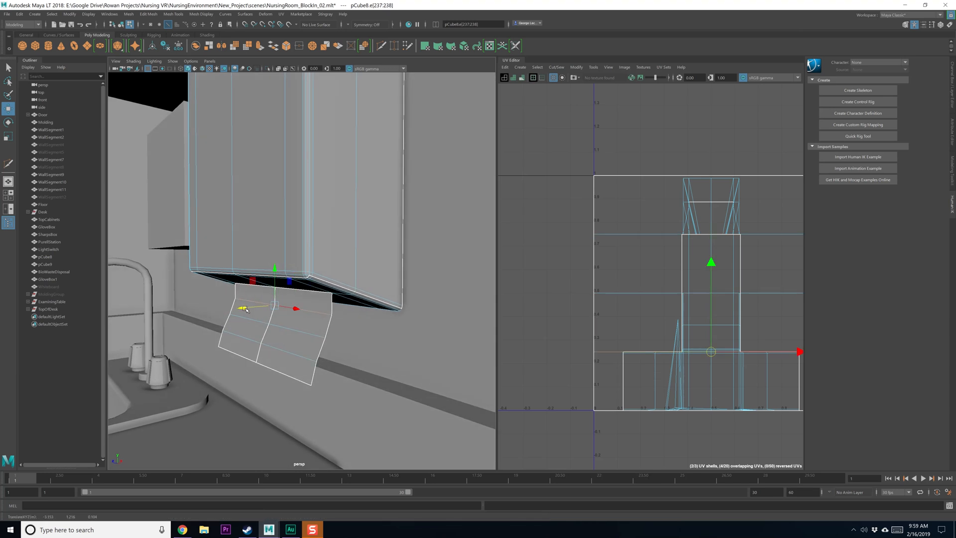
pyautogui.keyDown('alt'); pyautogui.moveTo(277, 350); pyautogui.dragTo(269, 346); pyautogui.keyUp('alt')
pyautogui.doubleClick(236, 358)
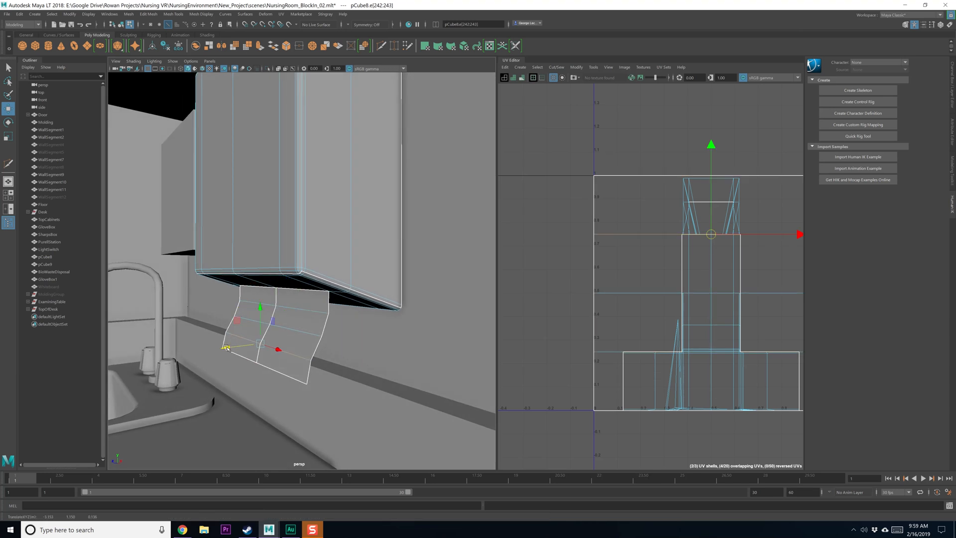
pyautogui.doubleClick(280, 373)
pyautogui.moveTo(304, 307); pyautogui.dragTo(302, 304)
pyautogui.hotkey('ctrl', 'z')
# Step: Reposition the hanging sheet's two bottom edges and adjust its lower and middle edge loops to refine the curl
pyautogui.click(281, 373)
pyautogui.keyDown('shift'); pyautogui.click(248, 356); pyautogui.keyUp('shift')
pyautogui.keyDown('alt'); pyautogui.moveTo(271, 348); pyautogui.dragTo(242, 339); pyautogui.keyUp('alt')
pyautogui.doubleClick(289, 351)
pyautogui.doubleClick(273, 328)
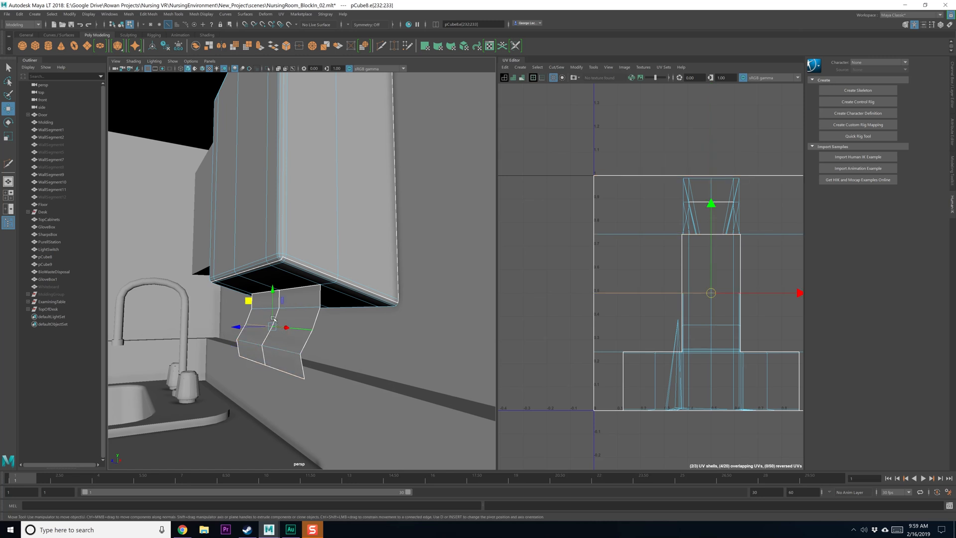
pyautogui.keyDown('alt'); pyautogui.moveTo(254, 304); pyautogui.dragTo(289, 334); pyautogui.keyUp('alt')
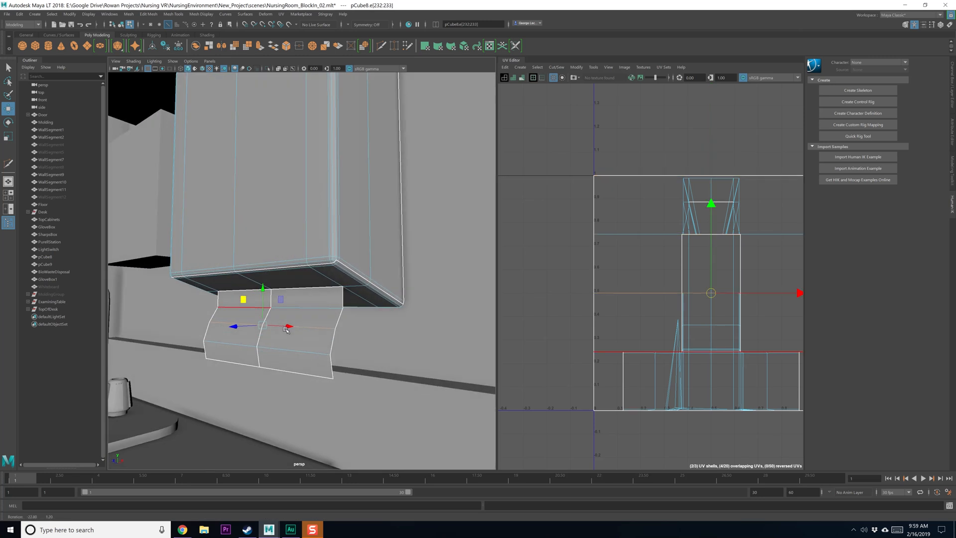
# Step: Return to object selection and compare the paper dispenser with the wall-mounted dispensers in the browser's reference photo
pyautogui.press('F8')
pyautogui.press('q')
pyautogui.scroll(-5, 288, 332)
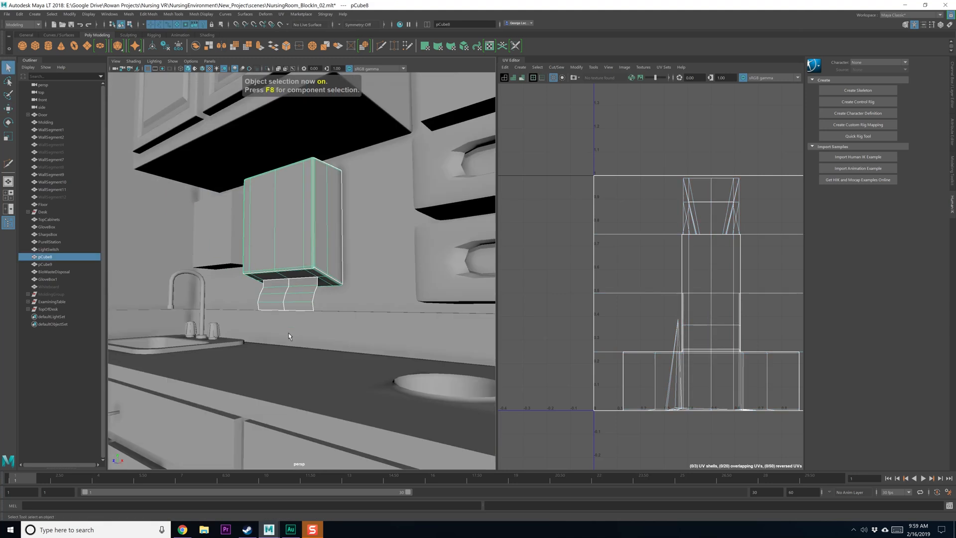
pyautogui.keyDown('alt'); pyautogui.moveTo(285, 298); pyautogui.dragTo(313, 357, button='middle'); pyautogui.keyUp('alt')
pyautogui.keyDown('alt'); pyautogui.moveTo(277, 338); pyautogui.dragTo(285, 342); pyautogui.keyUp('alt')
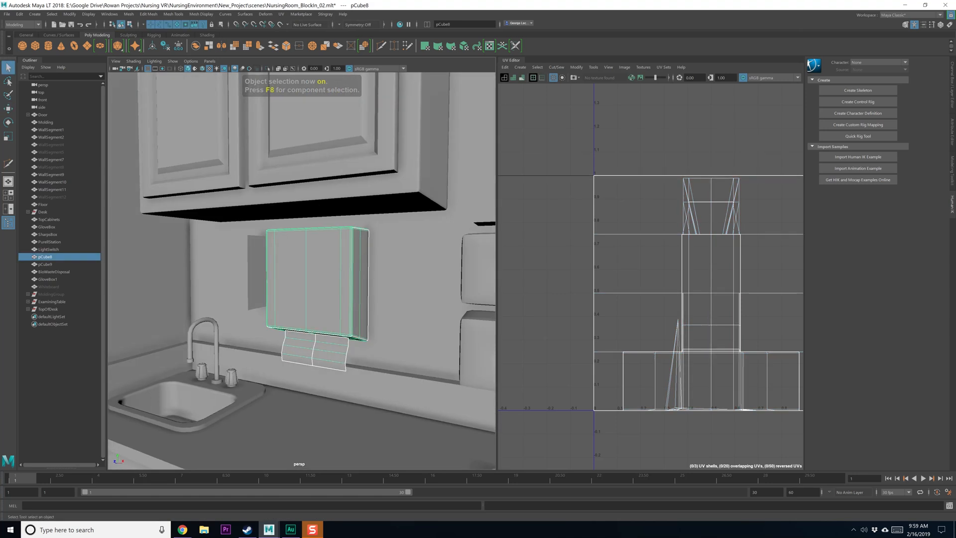
pyautogui.moveTo(0, 63); pyautogui.dragTo(516, 63)
pyautogui.click(420, 312)
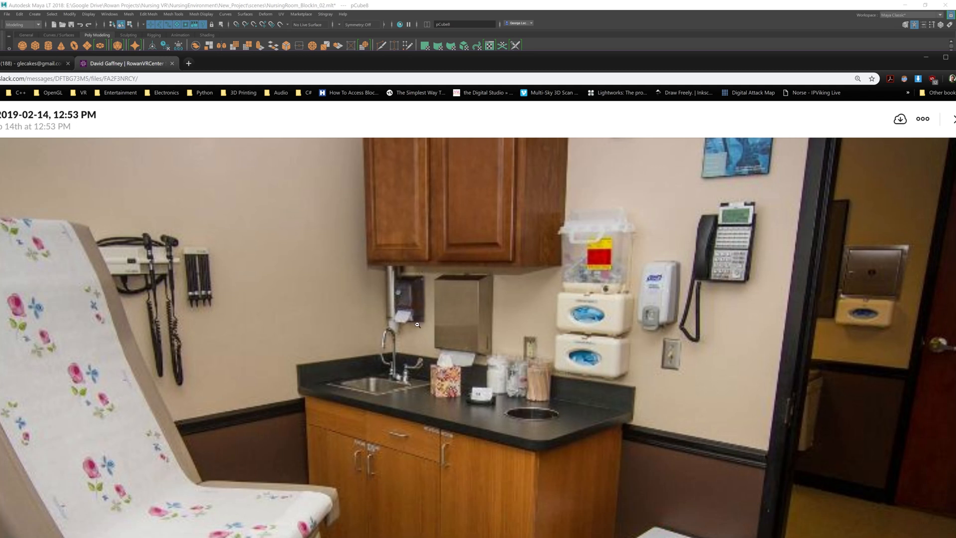
pyautogui.moveTo(402, 62); pyautogui.dragTo(955, 38)
# Step: Delete the plain placeholder box on the wall above the sink, beside the paper dispenser
pyautogui.keyDown('alt'); pyautogui.moveTo(249, 294); pyautogui.dragTo(291, 293); pyautogui.keyUp('alt')
pyautogui.click(271, 283)
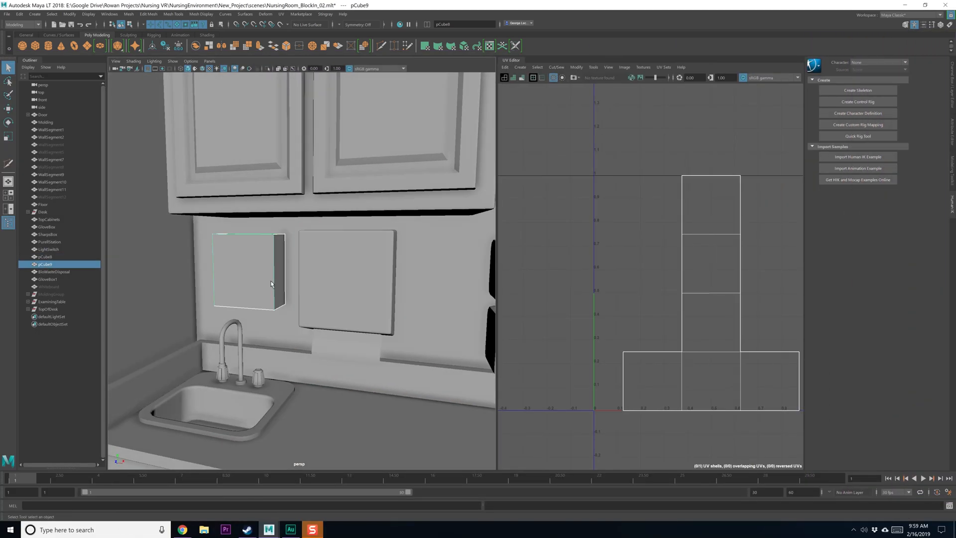
pyautogui.press('Delete')
# Step: Duplicate the paper dispenser, place the copy on the wall above the sink, and scale it down to a smaller dispenser
pyautogui.click(343, 302)
pyautogui.hotkey('ctrl', 'd')
pyautogui.press('w')
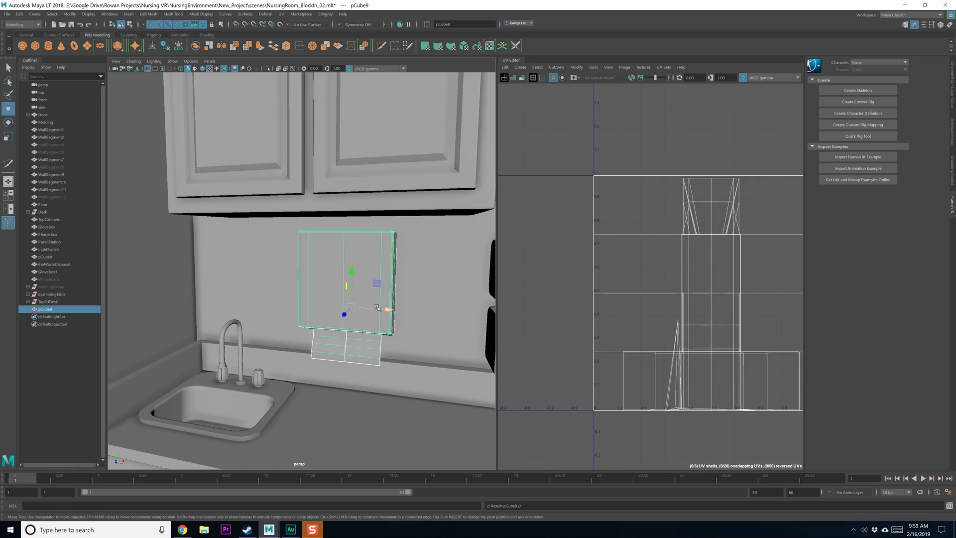
pyautogui.moveTo(390, 309); pyautogui.dragTo(234, 299)
pyautogui.press('r')
pyautogui.press('w')
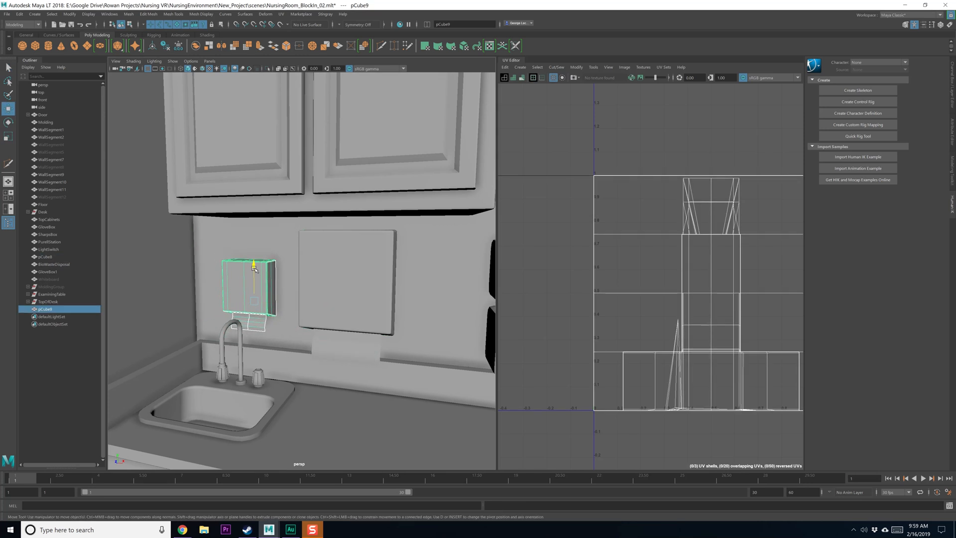
pyautogui.moveTo(254, 267); pyautogui.dragTo(254, 252)
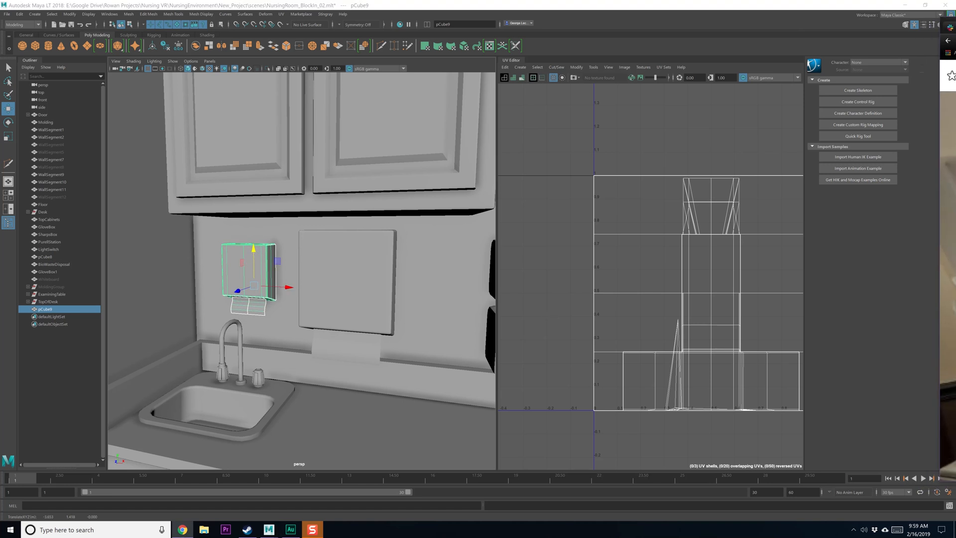
pyautogui.keyDown('alt'); pyautogui.moveTo(245, 238); pyautogui.dragTo(239, 279, button='middle'); pyautogui.keyUp('alt')
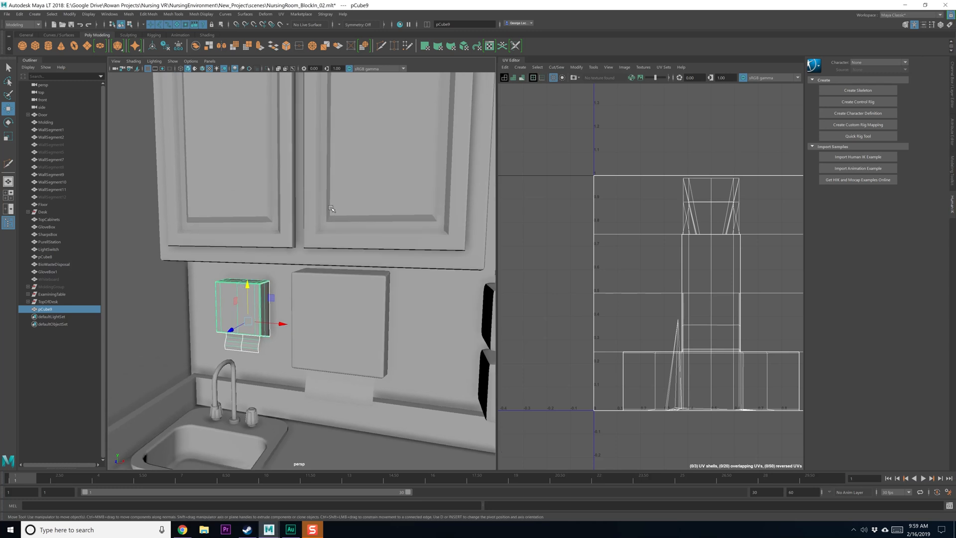
# Step: Examine the top cabinets' door panels and their fit with the counter and wall-mounted props
pyautogui.click(349, 193)
pyautogui.keyDown('alt'); pyautogui.moveTo(348, 192); pyautogui.dragTo(366, 281); pyautogui.keyUp('alt')
pyautogui.press('q')
pyautogui.scroll(7, 358, 287)
pyautogui.scroll(-2, 356, 285)
pyautogui.scroll(-8, 368, 283)
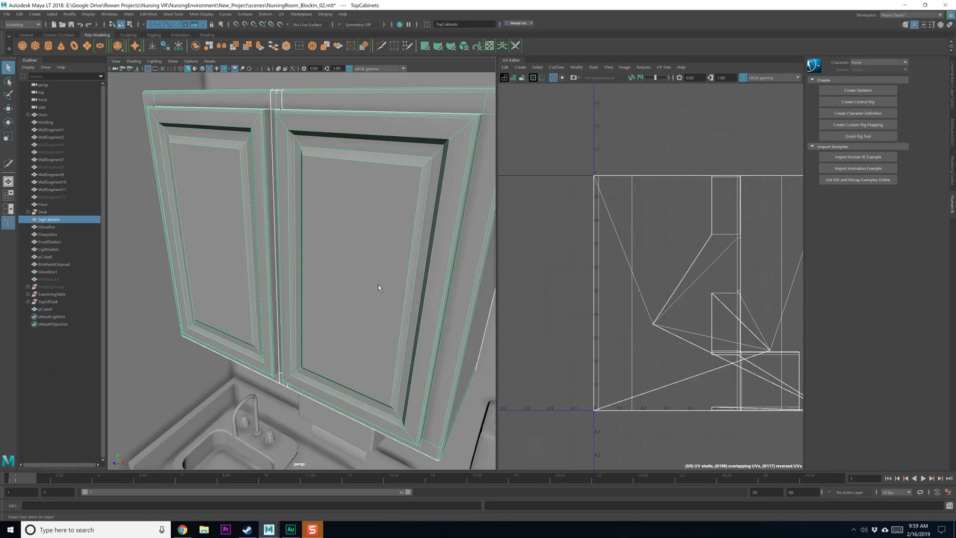
pyautogui.keyDown('alt'); pyautogui.moveTo(383, 313); pyautogui.dragTo(317, 270, button='middle'); pyautogui.keyUp('alt')
pyautogui.scroll(-1, 316, 270)
pyautogui.keyDown('alt'); pyautogui.moveTo(388, 296); pyautogui.dragTo(362, 294, button='middle'); pyautogui.keyUp('alt')
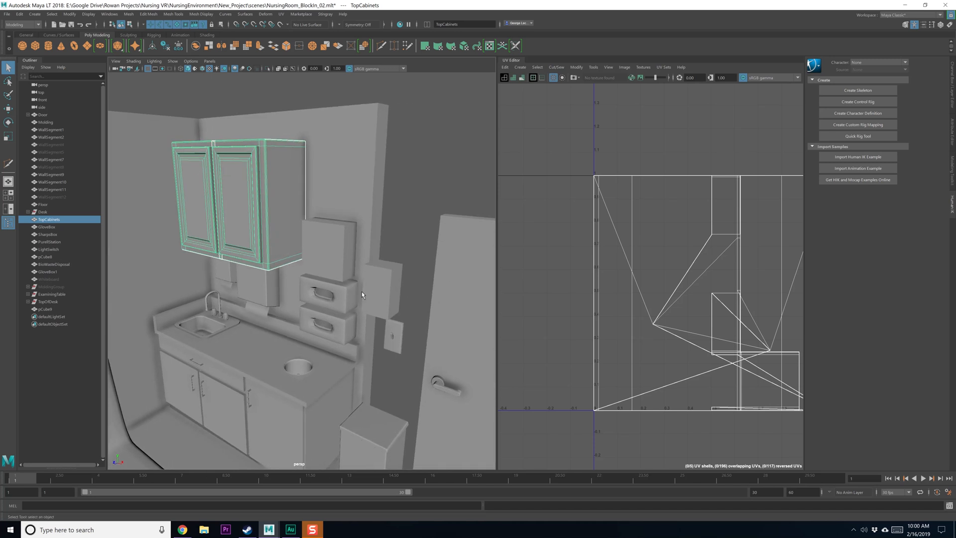
# Step: Examine the light switch's plate and toggle up close and in its place beside the door
pyautogui.click(394, 333)
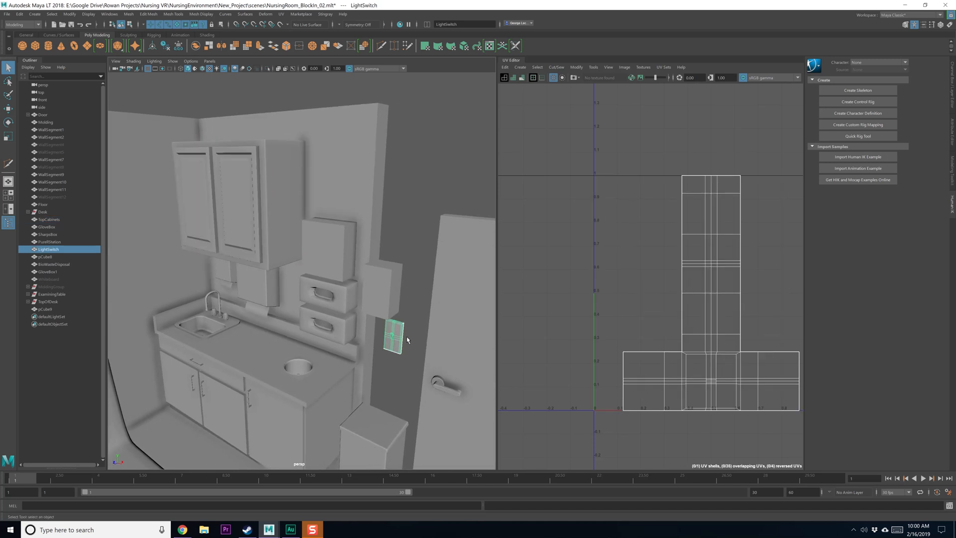
pyautogui.keyDown('alt'); pyautogui.moveTo(393, 334); pyautogui.dragTo(351, 337, button='middle'); pyautogui.keyUp('alt')
pyautogui.press('f')
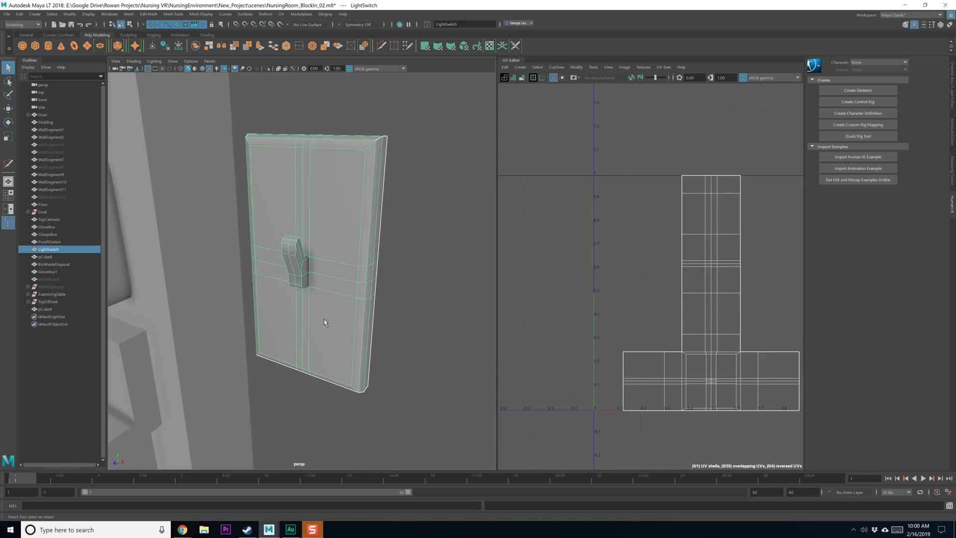
pyautogui.keyDown('alt'); pyautogui.moveTo(326, 324); pyautogui.dragTo(308, 319); pyautogui.keyUp('alt')
pyautogui.scroll(-8, 309, 318)
pyautogui.keyDown('alt'); pyautogui.moveTo(312, 318); pyautogui.dragTo(332, 355, button='middle'); pyautogui.keyUp('alt')
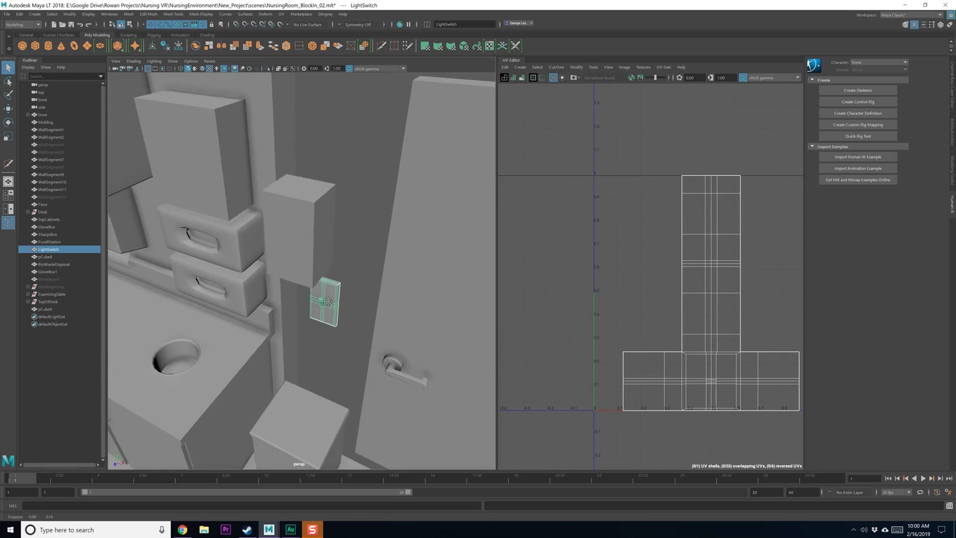
pyautogui.keyDown('alt'); pyautogui.moveTo(332, 355); pyautogui.dragTo(323, 328); pyautogui.keyUp('alt')
# Step: Delete the PurellStation placeholder box mounted on the wall above the light switch
pyautogui.click(315, 249)
pyautogui.keyDown('alt'); pyautogui.moveTo(315, 249); pyautogui.dragTo(333, 274, button='middle'); pyautogui.keyUp('alt')
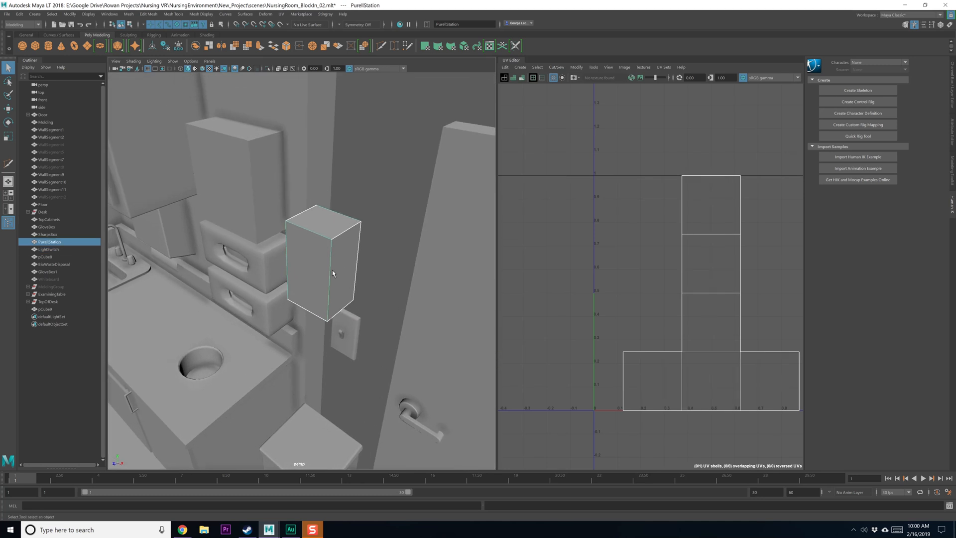
pyautogui.keyDown('alt'); pyautogui.moveTo(332, 271); pyautogui.dragTo(337, 276); pyautogui.keyUp('alt')
pyautogui.press('Delete')
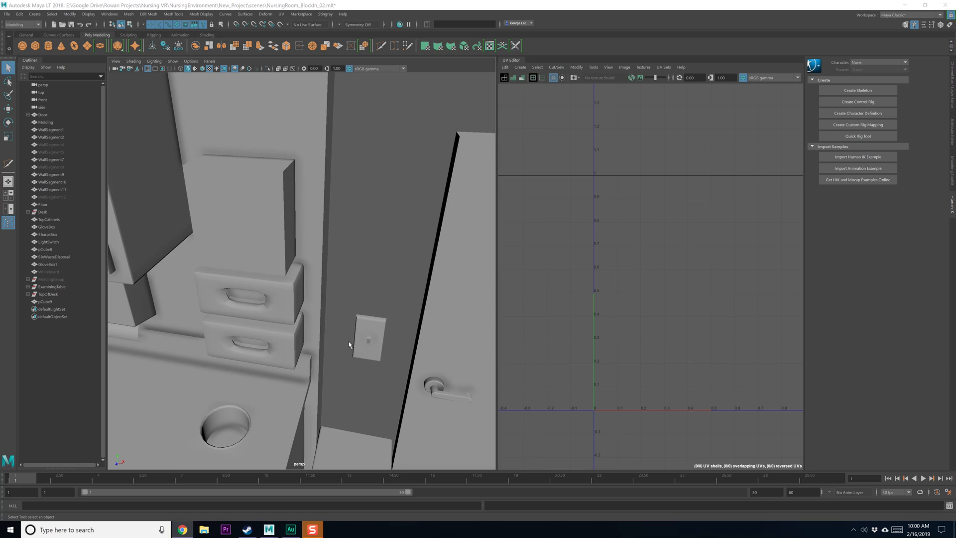
# Step: Examine the examining table's recliner seat from several angles against the reference photo
pyautogui.scroll(-8, 349, 342)
pyautogui.keyDown('alt'); pyautogui.moveTo(393, 286); pyautogui.dragTo(336, 304); pyautogui.keyUp('alt')
pyautogui.click(348, 284)
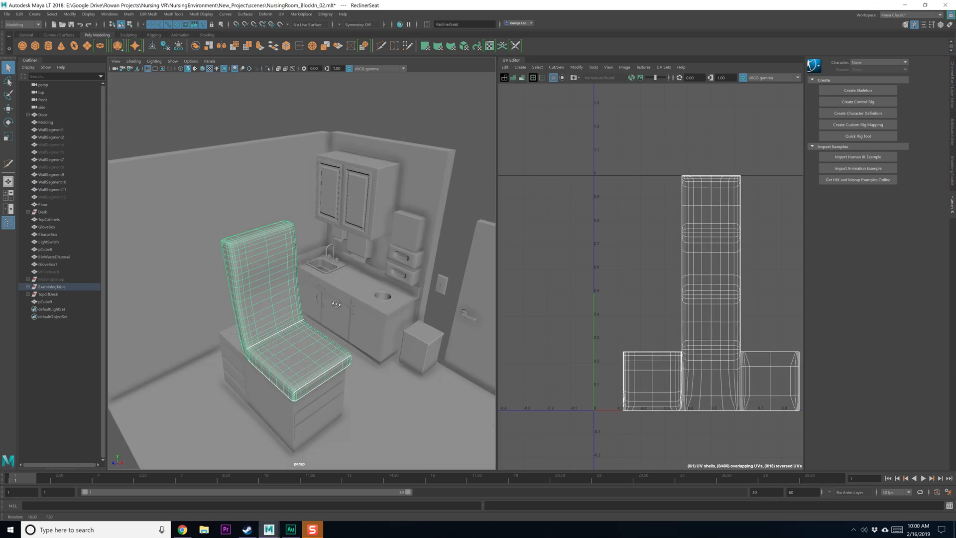
pyautogui.scroll(5, 336, 302)
pyautogui.moveTo(955, 10); pyautogui.dragTo(955, 43)
pyautogui.keyDown('alt'); pyautogui.moveTo(300, 254); pyautogui.dragTo(312, 208); pyautogui.keyUp('alt')
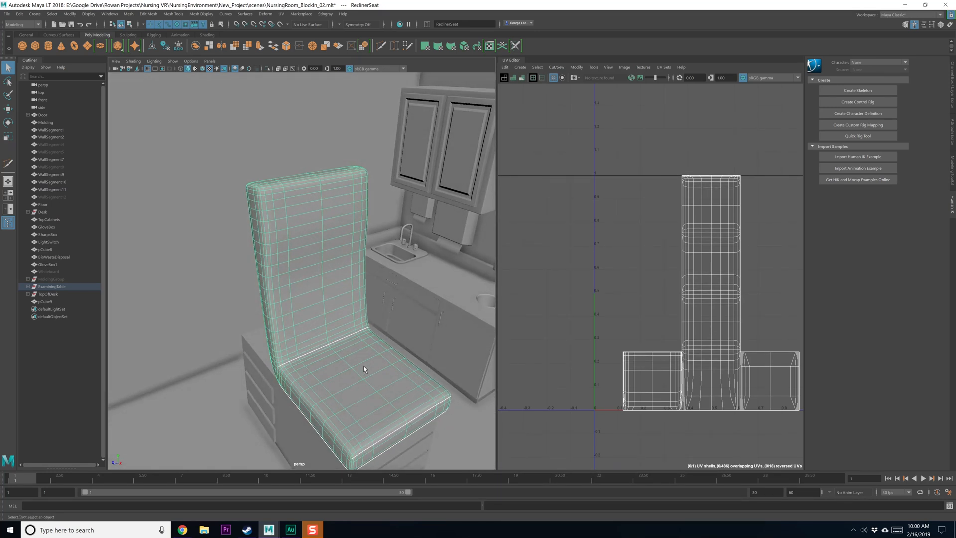
pyautogui.keyDown('alt'); pyautogui.moveTo(360, 363); pyautogui.dragTo(358, 357); pyautogui.keyUp('alt')
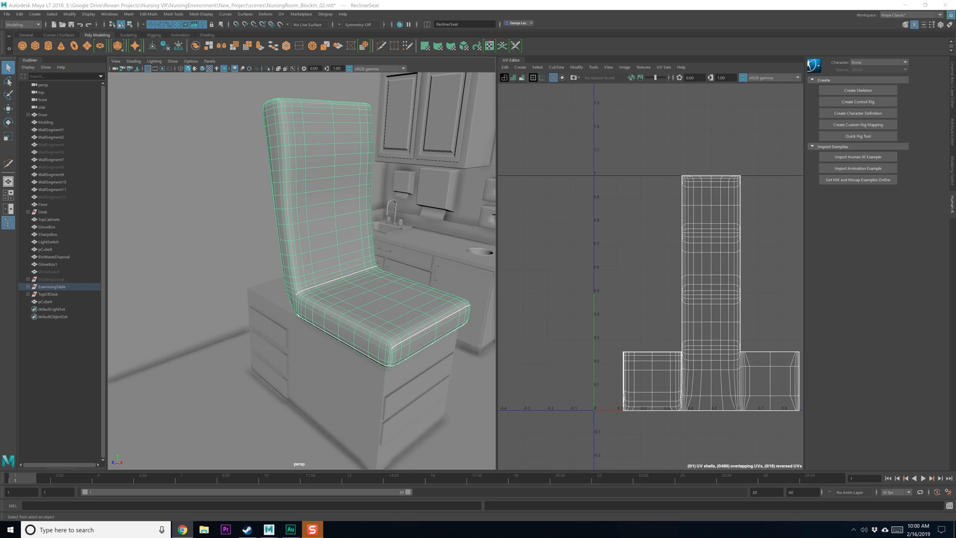
pyautogui.keyDown('alt'); pyautogui.moveTo(363, 220); pyautogui.dragTo(364, 257); pyautogui.keyUp('alt')
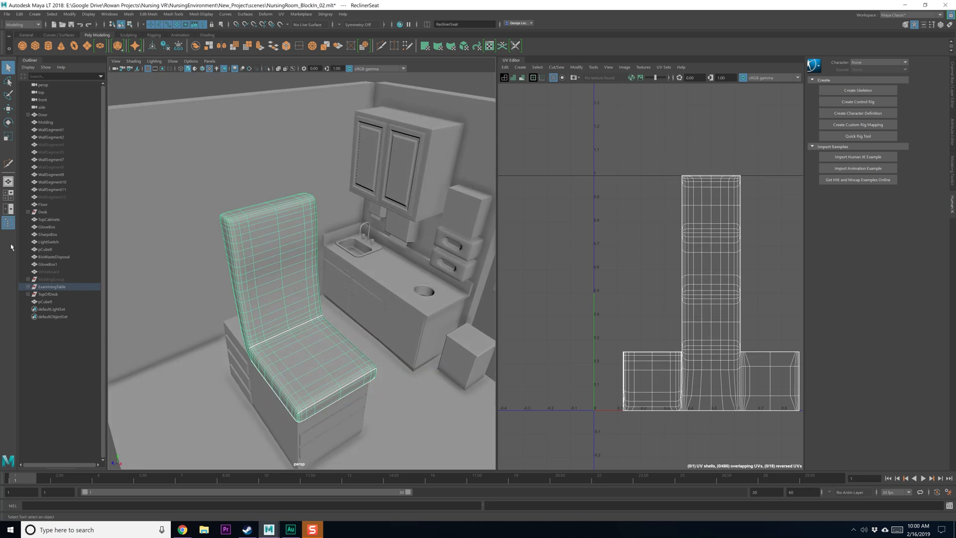
# Step: Save the scene
pyautogui.click(24, 11)
pyautogui.click(134, 114)
pyautogui.hotkey('ctrl', 's')
# Step: Select the Molding object and look for it in the room
pyautogui.click(46, 122)
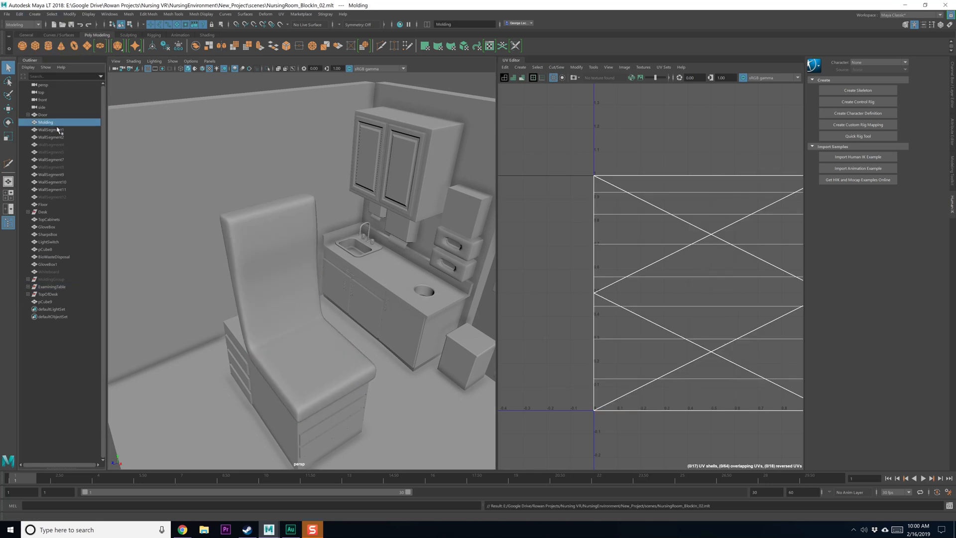
pyautogui.press('f')
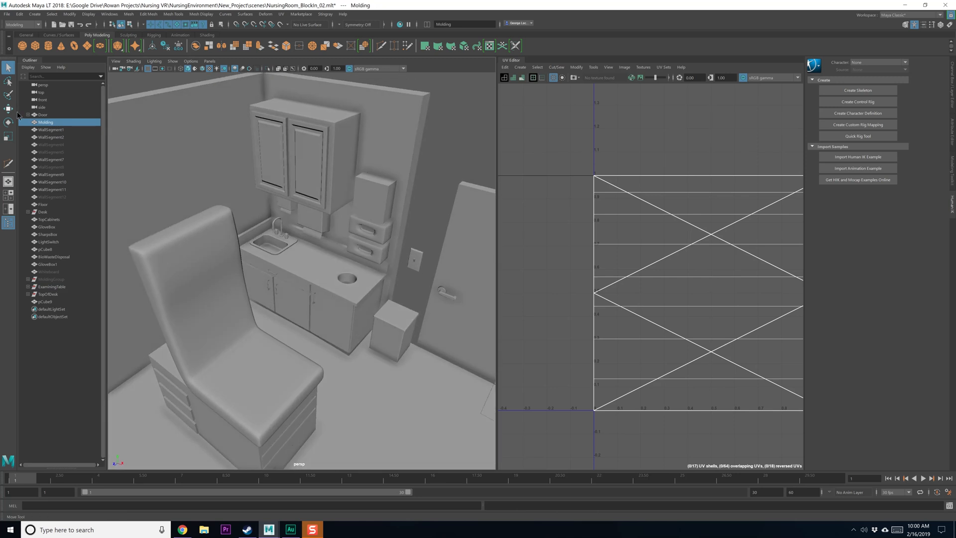
pyautogui.click(40, 130)
pyautogui.click(40, 122)
pyautogui.keyDown('alt'); pyautogui.moveTo(398, 219); pyautogui.dragTo(299, 228); pyautogui.keyUp('alt')
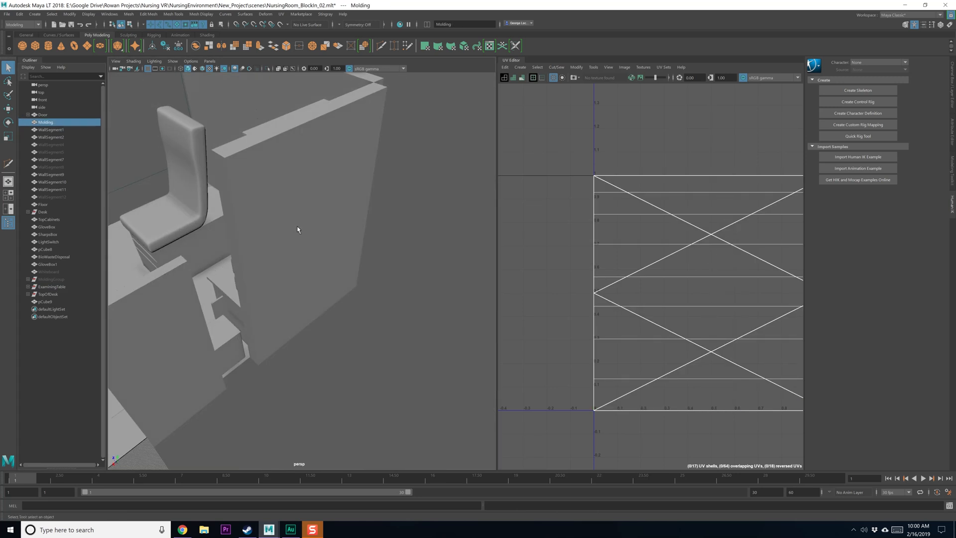
pyautogui.scroll(4, 301, 231)
pyautogui.scroll(-6, 342, 234)
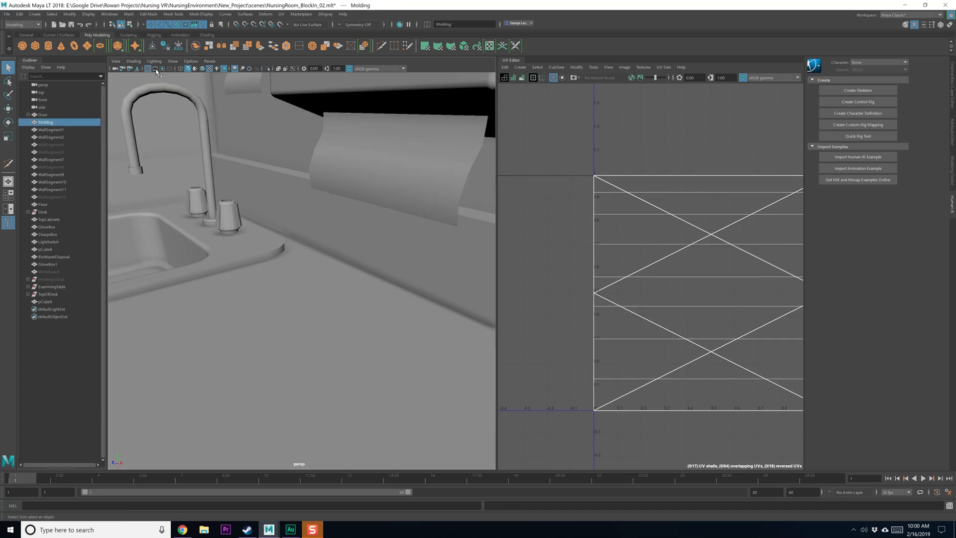
# Step: Show all hidden objects in the scene, including the hidden walls, molding group and whiteboard
pyautogui.click(88, 14)
pyautogui.moveTo(120, 69)
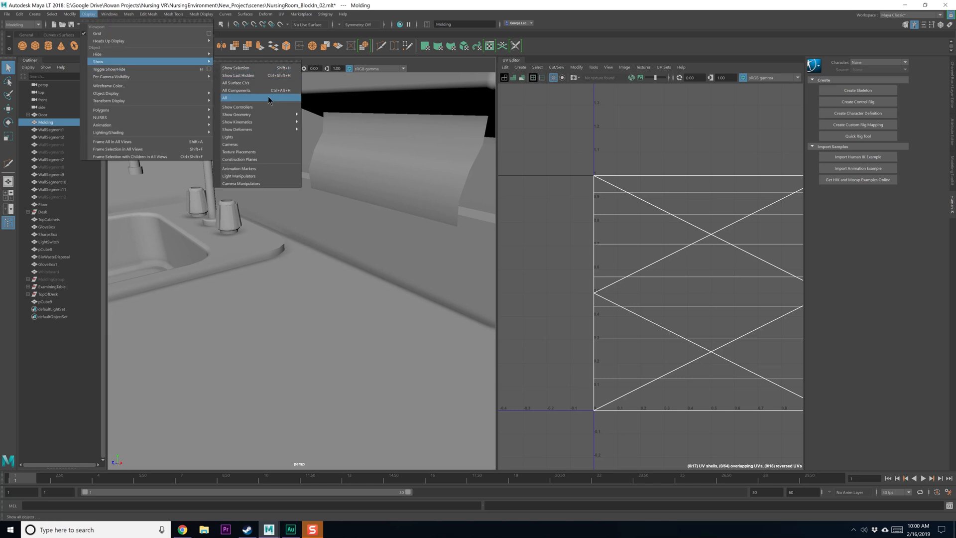
pyautogui.click(267, 96)
pyautogui.keyDown('alt'); pyautogui.moveTo(344, 213); pyautogui.dragTo(299, 239); pyautogui.keyUp('alt')
pyautogui.scroll(-5, 351, 214)
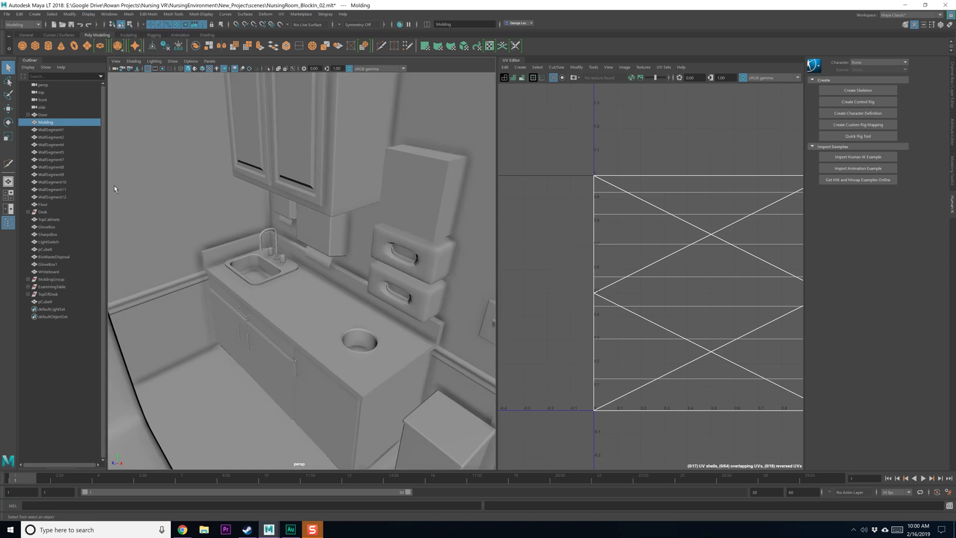
# Step: Select several wall segments one by one to identify which part of the room each one forms
pyautogui.click(57, 130)
pyautogui.click(58, 138)
pyautogui.click(60, 150)
pyautogui.click(61, 166)
pyautogui.scroll(-6, 302, 242)
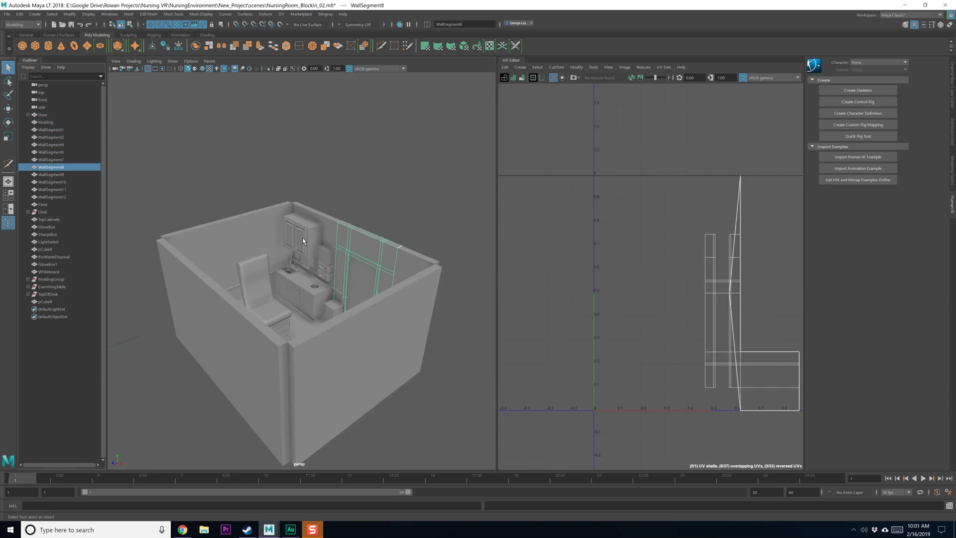
pyautogui.scroll(3, 335, 217)
pyautogui.click(335, 216)
pyautogui.keyDown('alt'); pyautogui.moveTo(304, 220); pyautogui.dragTo(277, 213); pyautogui.keyUp('alt')
pyautogui.click(257, 216)
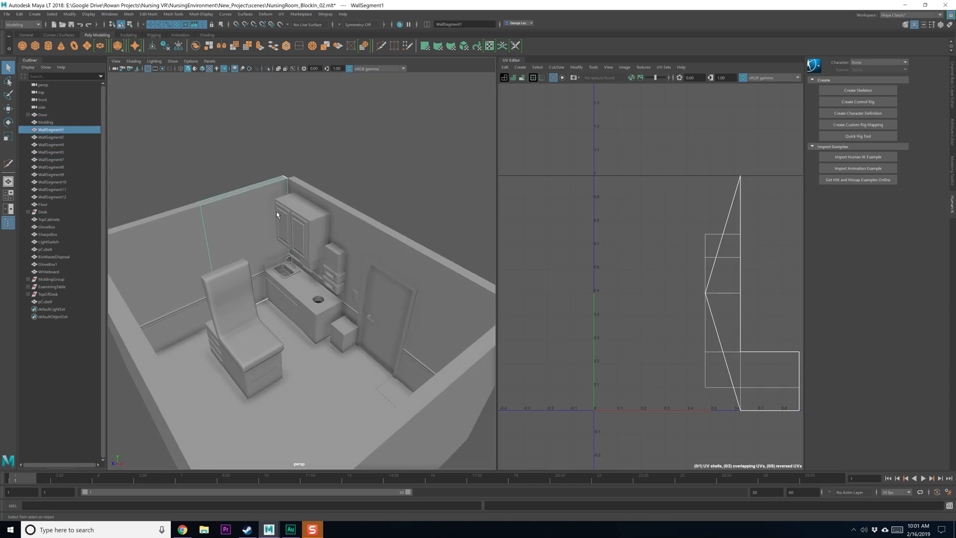
# Step: Compare the two plain wall segments behind the recliner, WallSegment1 and WallSegment2, by selecting them together
pyautogui.click(197, 220)
pyautogui.keyDown('alt'); pyautogui.moveTo(197, 220); pyautogui.dragTo(174, 172); pyautogui.keyUp('alt')
pyautogui.keyDown('alt'); pyautogui.moveTo(268, 241); pyautogui.dragTo(223, 199); pyautogui.keyUp('alt')
pyautogui.click(223, 199)
pyautogui.keyDown('alt'); pyautogui.moveTo(290, 204); pyautogui.dragTo(255, 202); pyautogui.keyUp('alt')
pyautogui.click(255, 201)
pyautogui.click(305, 184)
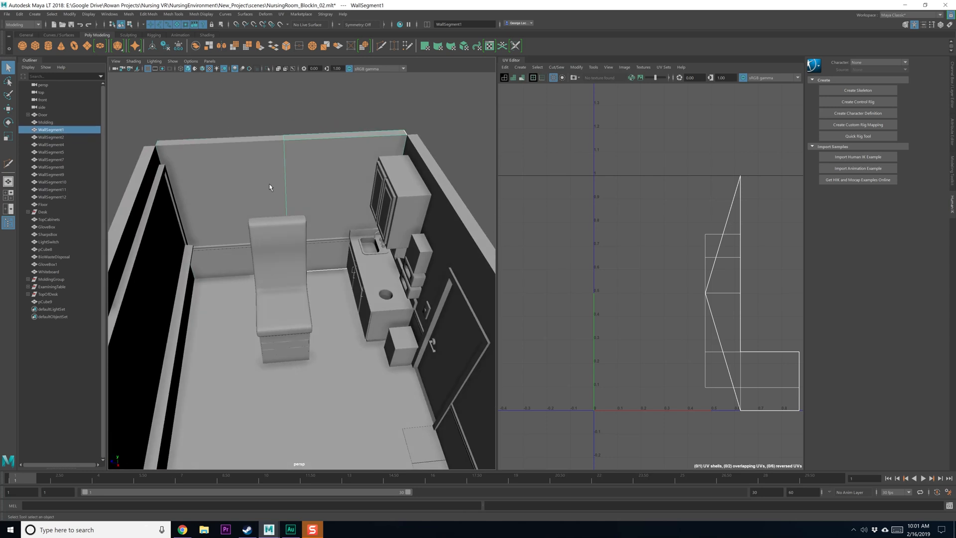
pyautogui.keyDown('shift'); pyautogui.click(249, 180); pyautogui.keyUp('shift')
pyautogui.keyDown('alt'); pyautogui.moveTo(306, 216); pyautogui.dragTo(365, 219); pyautogui.keyUp('alt')
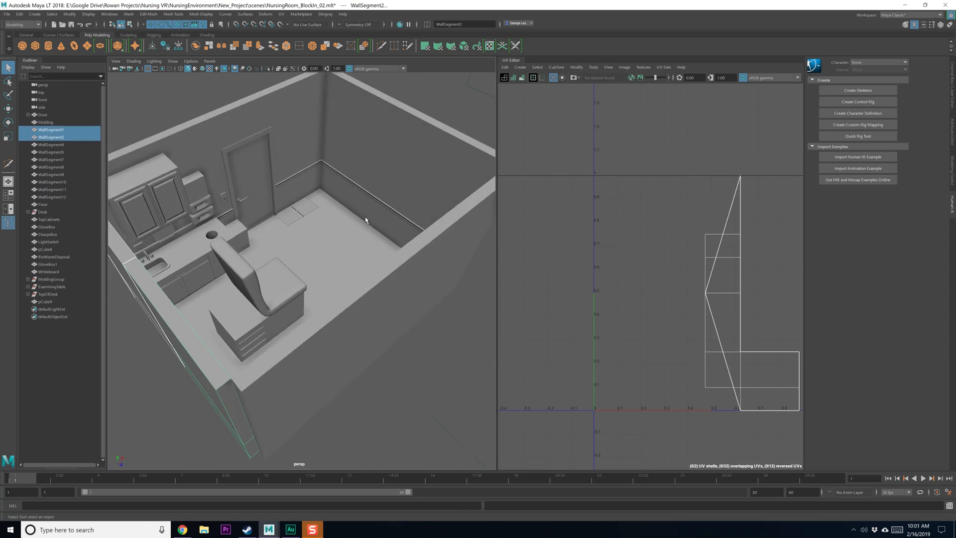
# Step: Rename the wall segment around the door as WallSegmentDoor and save the scene
pyautogui.click(401, 186)
pyautogui.click(285, 153)
pyautogui.keyDown('alt'); pyautogui.moveTo(319, 154); pyautogui.dragTo(291, 140); pyautogui.keyUp('alt')
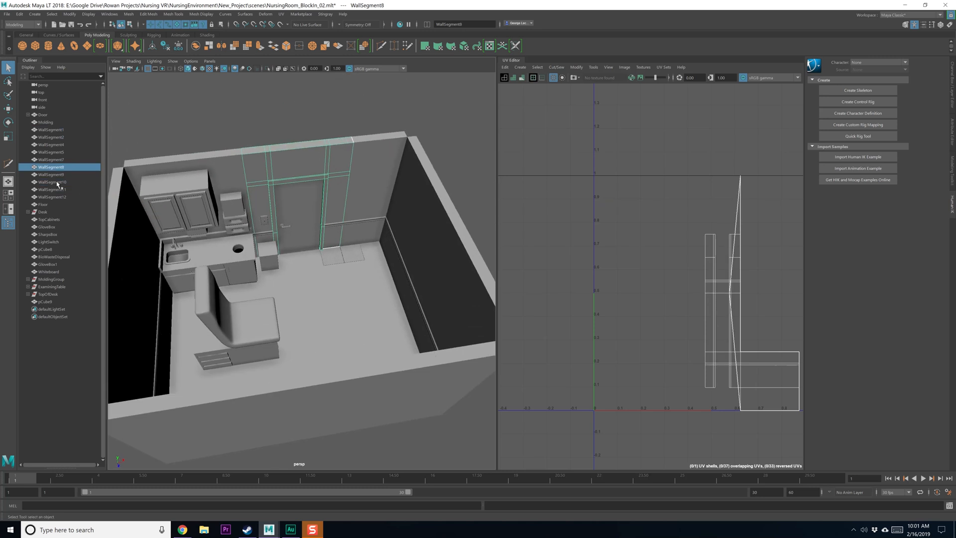
pyautogui.doubleClick(69, 167)
pyautogui.write('Do')
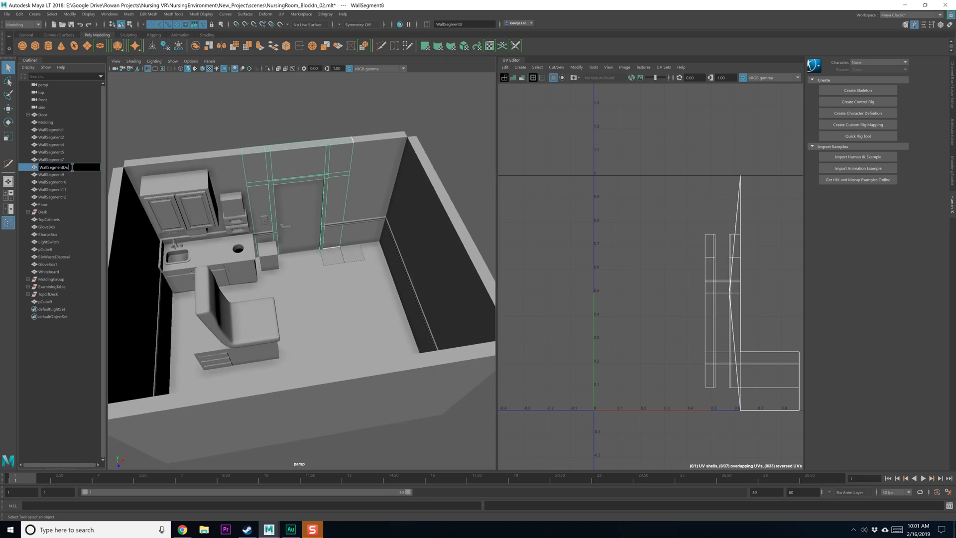
pyautogui.write('or')
pyautogui.press('Return')
pyautogui.hotkey('ctrl', 's')
# Step: Rename the plain wall segment between the door and the room corner as WallSegmentOneMeter
pyautogui.scroll(2, 285, 200)
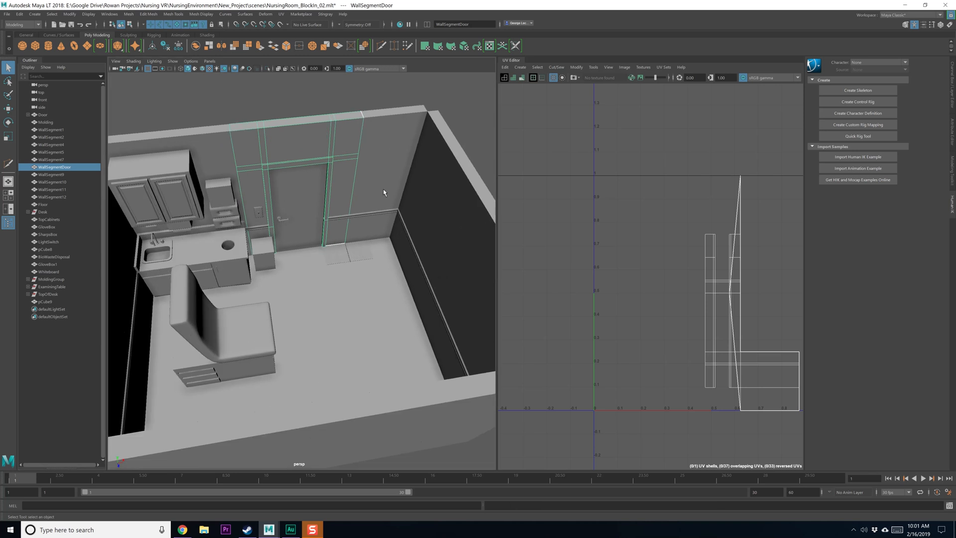
pyautogui.click(382, 194)
pyautogui.doubleClick(63, 174)
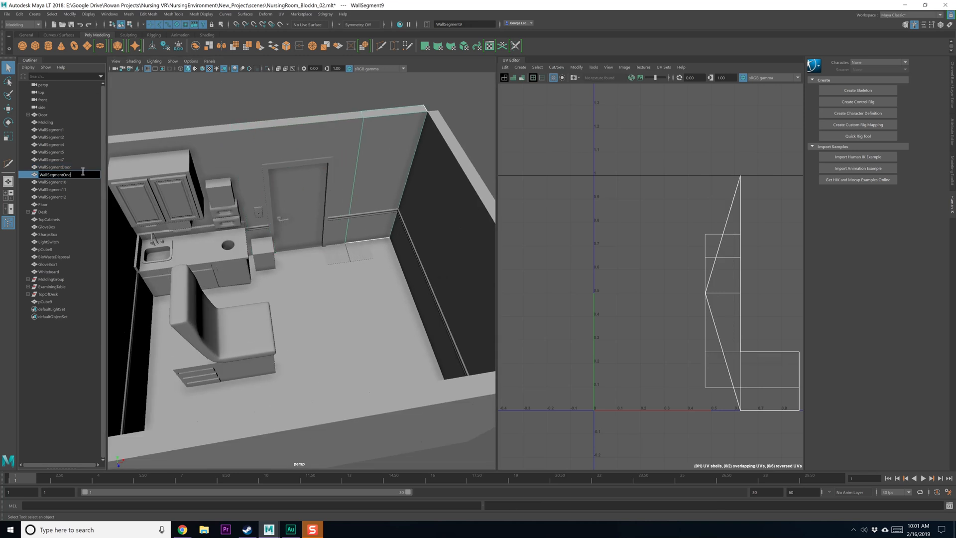
pyautogui.write('OneMeter')
pyautogui.press('Return')
# Step: Inspect the wall segments beside the door and the wall carrying the whiteboard
pyautogui.click(205, 151)
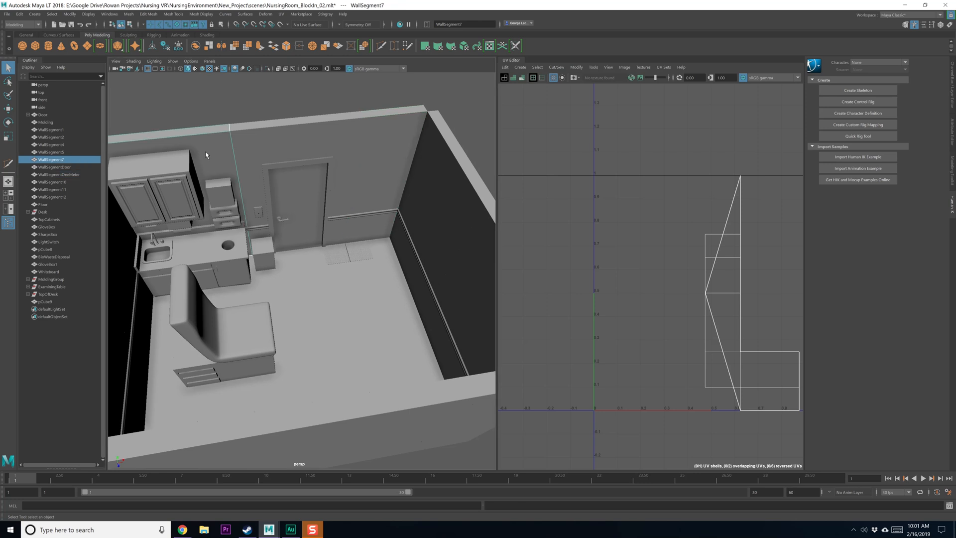
pyautogui.click(305, 157)
pyautogui.click(376, 149)
pyautogui.keyDown('alt'); pyautogui.moveTo(217, 292); pyautogui.dragTo(316, 211); pyautogui.keyUp('alt')
pyautogui.click(294, 176)
pyautogui.keyDown('alt'); pyautogui.moveTo(294, 176); pyautogui.dragTo(311, 159); pyautogui.keyUp('alt')
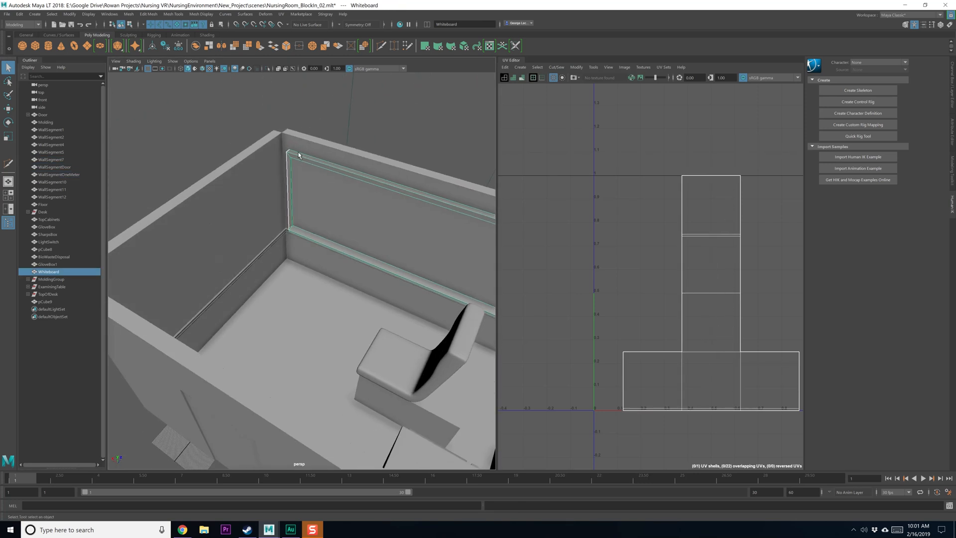
# Step: Rename the narrow wall segment at the room corner behind the whiteboard as WallSegmentOneMeter1
pyautogui.click(297, 152)
pyautogui.doubleClick(59, 197)
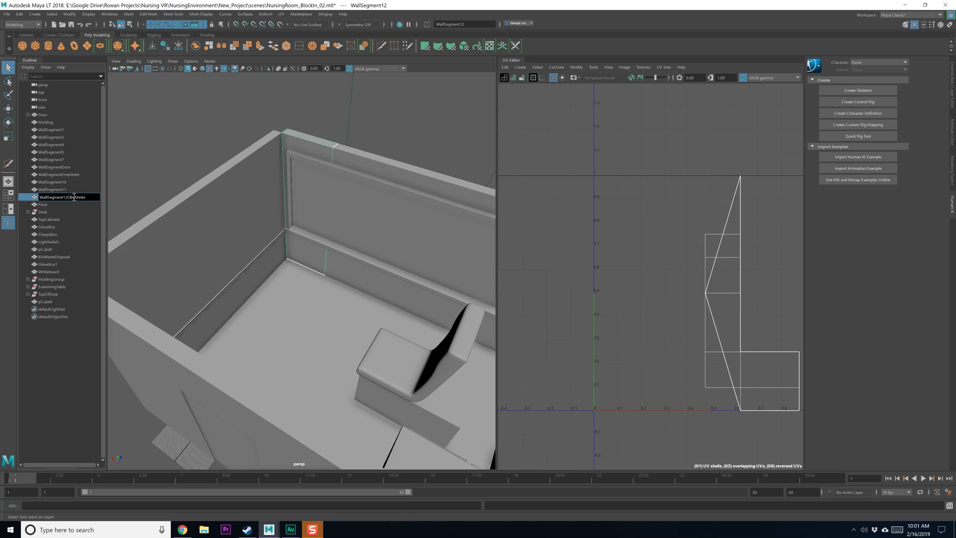
pyautogui.press('Return')
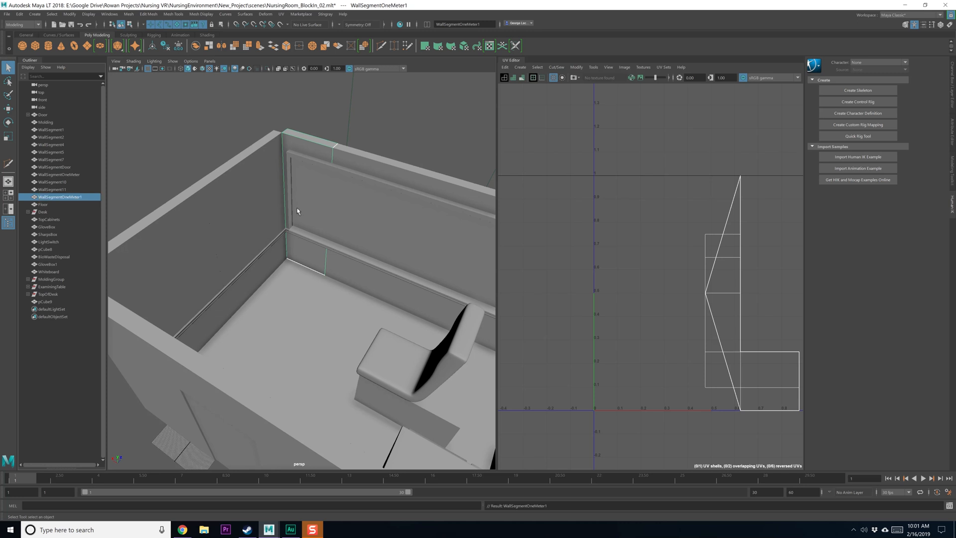
# Step: Inspect the whiteboard, the floor and the parts grouped under Desk
pyautogui.keyDown('alt'); pyautogui.moveTo(297, 210); pyautogui.dragTo(325, 206); pyautogui.keyUp('alt')
pyautogui.click(325, 206)
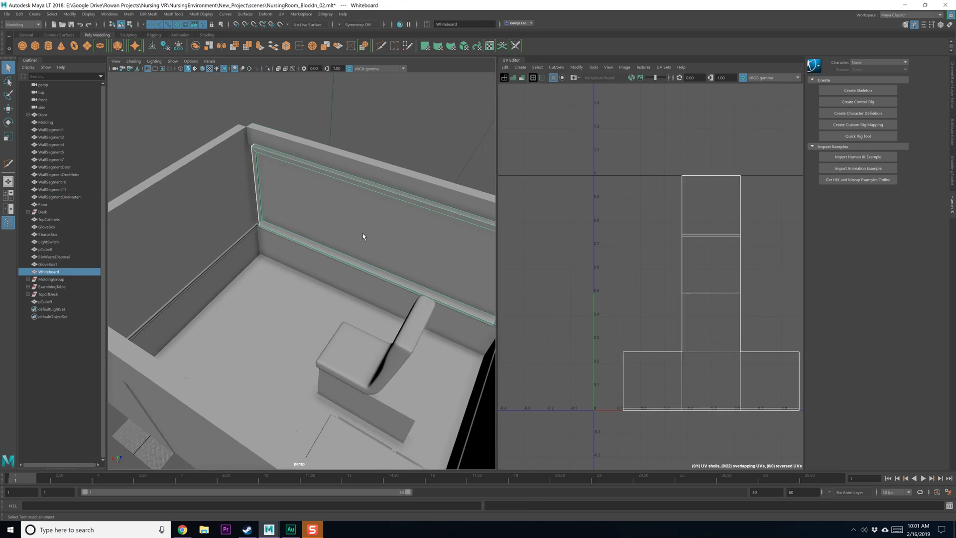
pyautogui.keyDown('alt'); pyautogui.moveTo(328, 261); pyautogui.dragTo(239, 304); pyautogui.keyUp('alt')
pyautogui.click(240, 305)
pyautogui.click(28, 212)
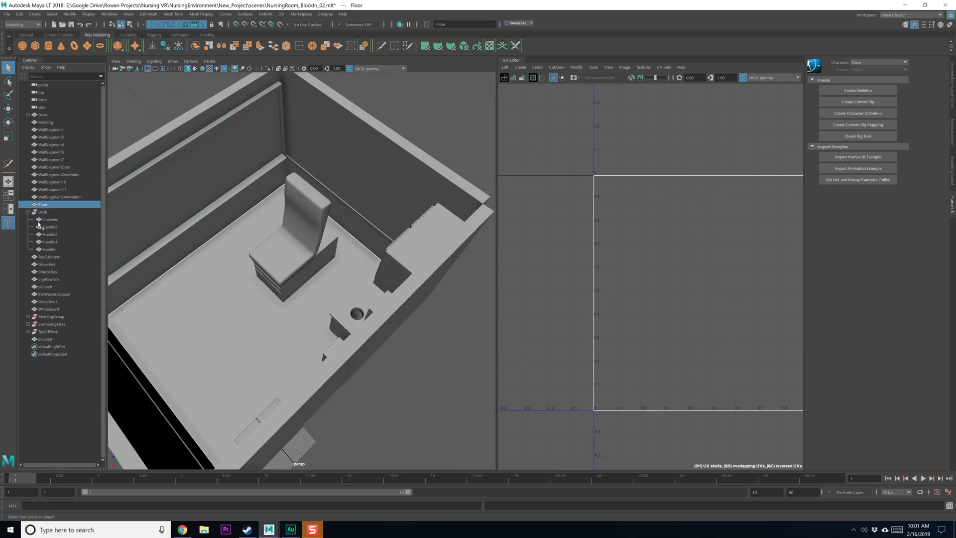
pyautogui.keyDown('alt'); pyautogui.moveTo(213, 277); pyautogui.dragTo(315, 267); pyautogui.keyUp('alt')
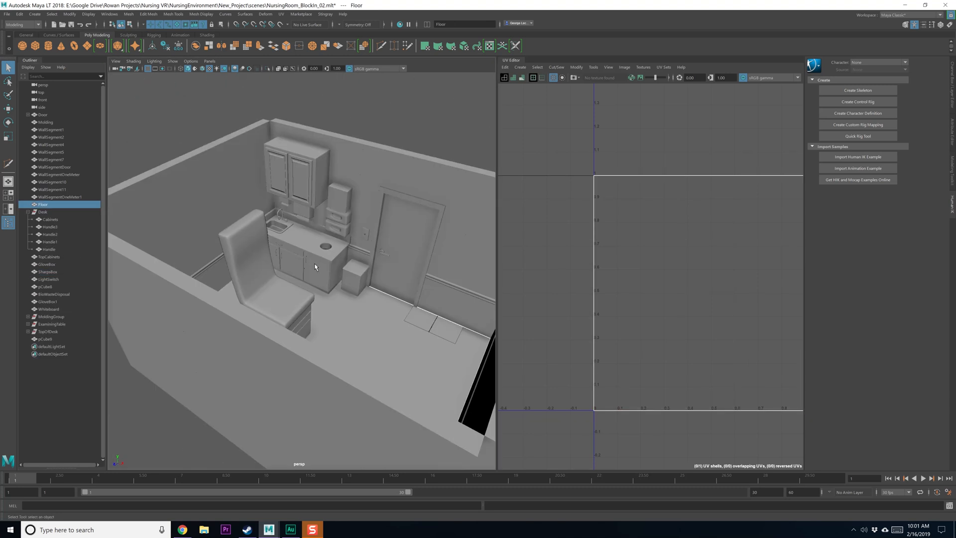
pyautogui.click(28, 212)
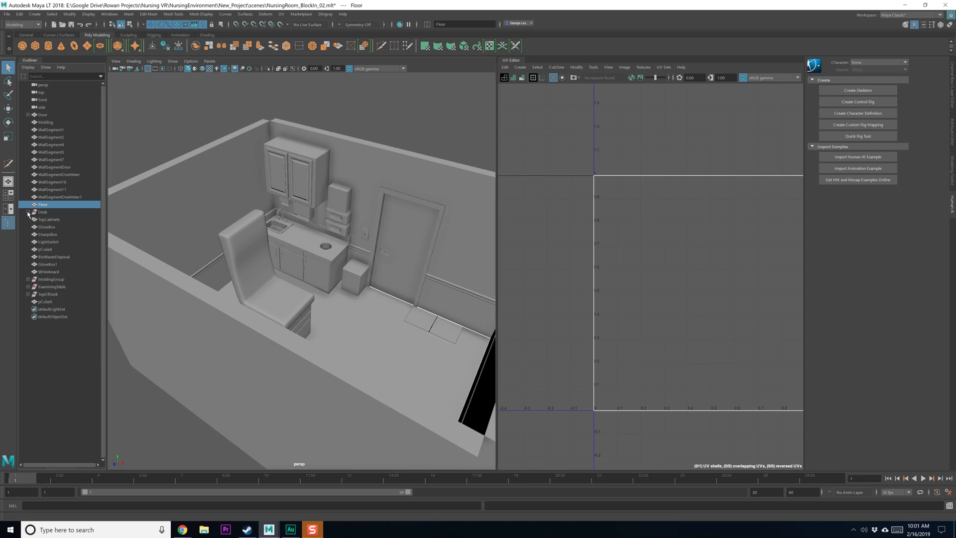
# Step: Move the loose Molding object into MoldingGroup
pyautogui.click(52, 279)
pyautogui.keyDown('alt'); pyautogui.moveTo(239, 277); pyautogui.dragTo(283, 272); pyautogui.keyUp('alt')
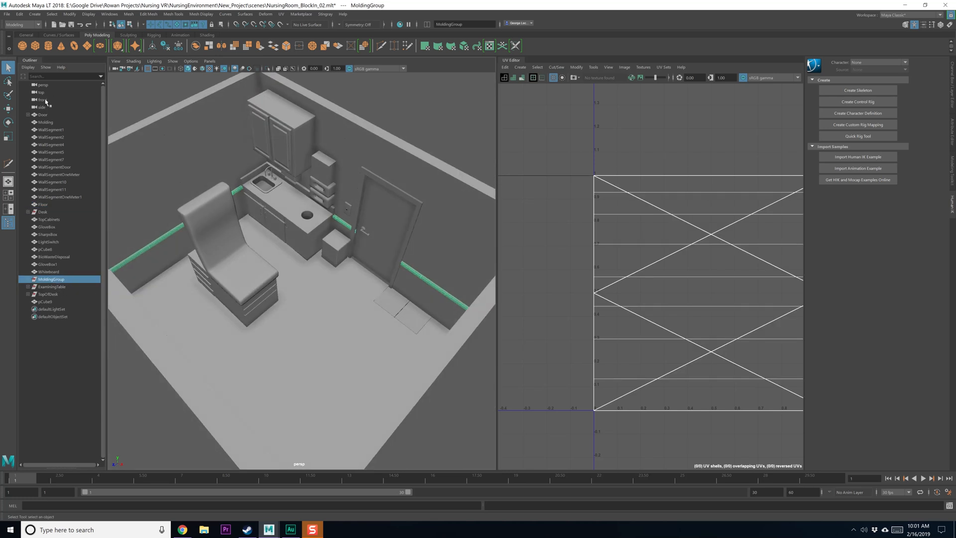
pyautogui.click(47, 122)
pyautogui.keyDown('alt'); pyautogui.moveTo(363, 234); pyautogui.dragTo(348, 250); pyautogui.keyUp('alt')
pyautogui.keyDown('alt'); pyautogui.moveTo(348, 249); pyautogui.dragTo(193, 237, button='middle'); pyautogui.keyUp('alt')
pyautogui.moveTo(43, 126); pyautogui.dragTo(52, 279)
pyautogui.press('f')
pyautogui.keyDown('alt'); pyautogui.moveTo(238, 259); pyautogui.dragTo(305, 279); pyautogui.keyUp('alt')
# Step: Inspect the countertop pieces and the sink grouped under TopOfDesk
pyautogui.click(320, 249)
pyautogui.press('f')
pyautogui.scroll(4, 311, 276)
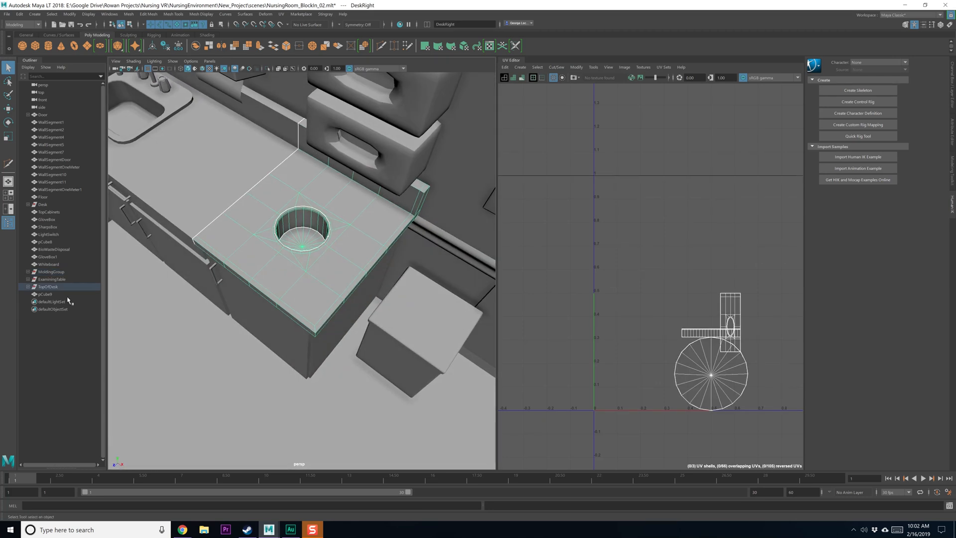
pyautogui.click(29, 286)
pyautogui.scroll(-5, 246, 287)
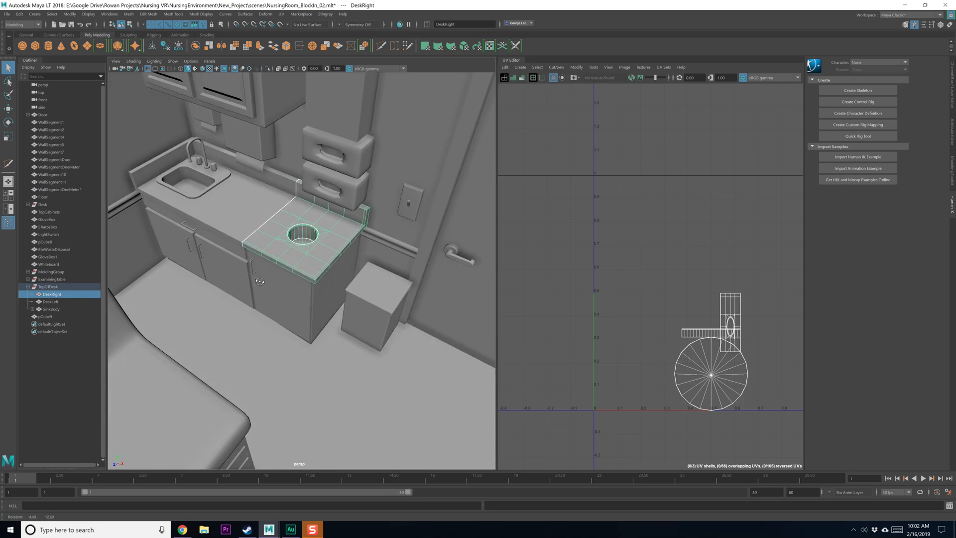
pyautogui.click(44, 308)
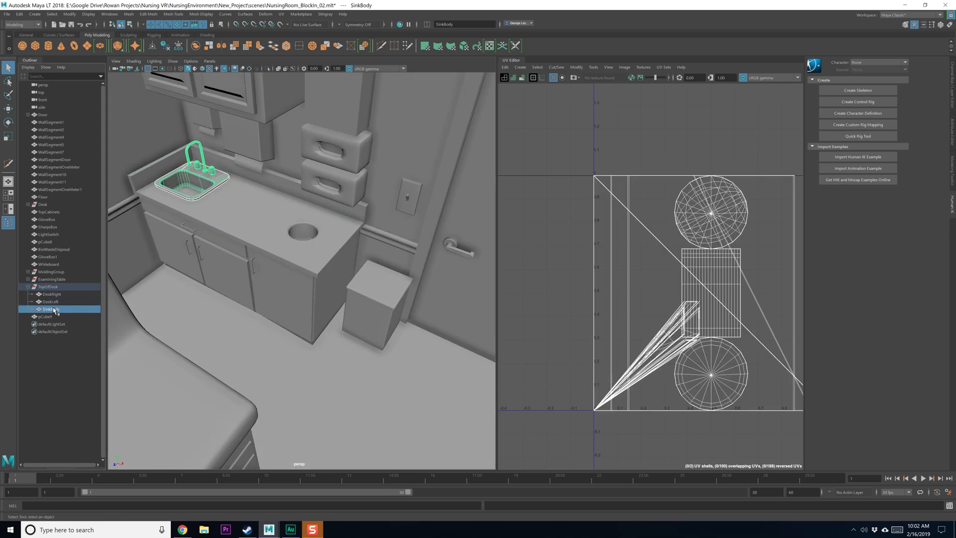
pyautogui.click(52, 301)
pyautogui.click(57, 287)
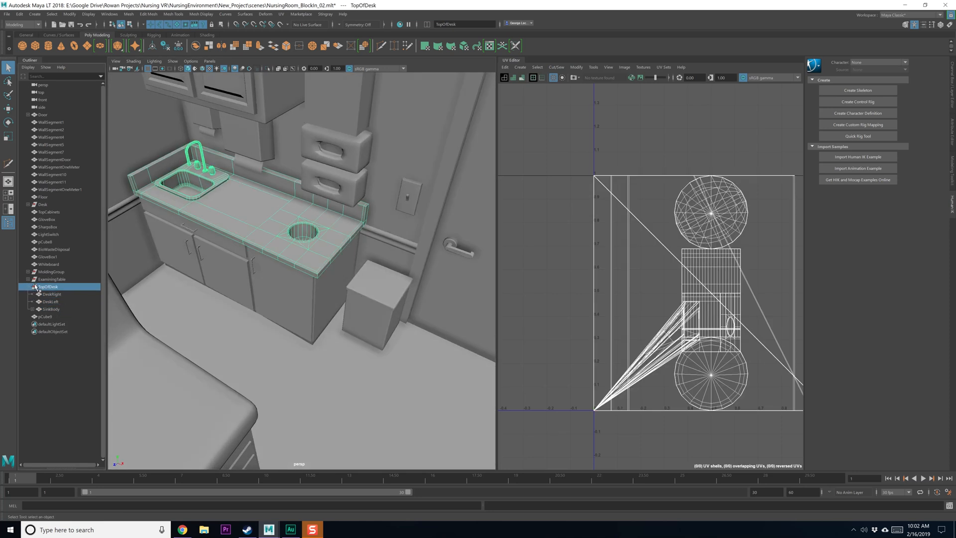
pyautogui.click(29, 287)
pyautogui.click(28, 287)
# Step: Inspect the water valves nested under SinkBody, and view the ExaminingTable group
pyautogui.click(46, 309)
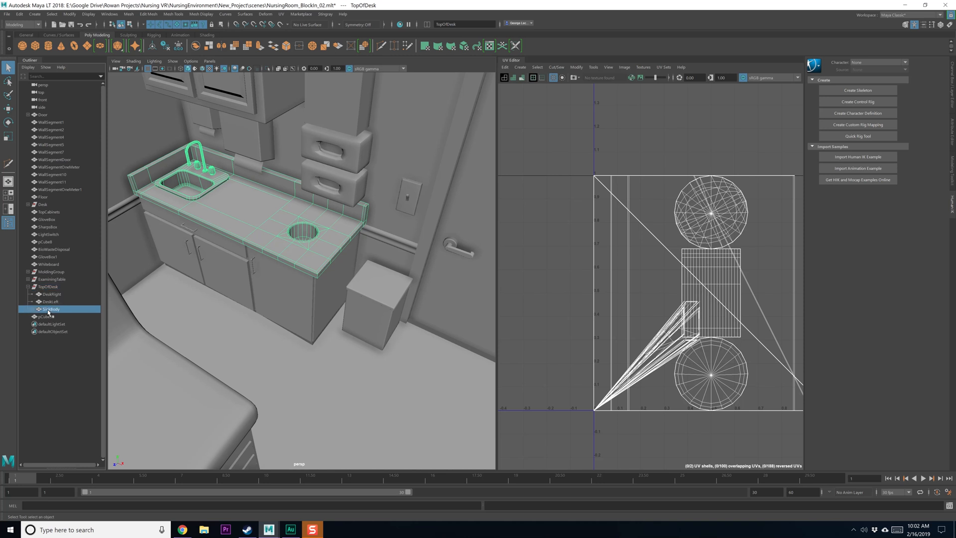
pyautogui.click(35, 309)
pyautogui.click(68, 323)
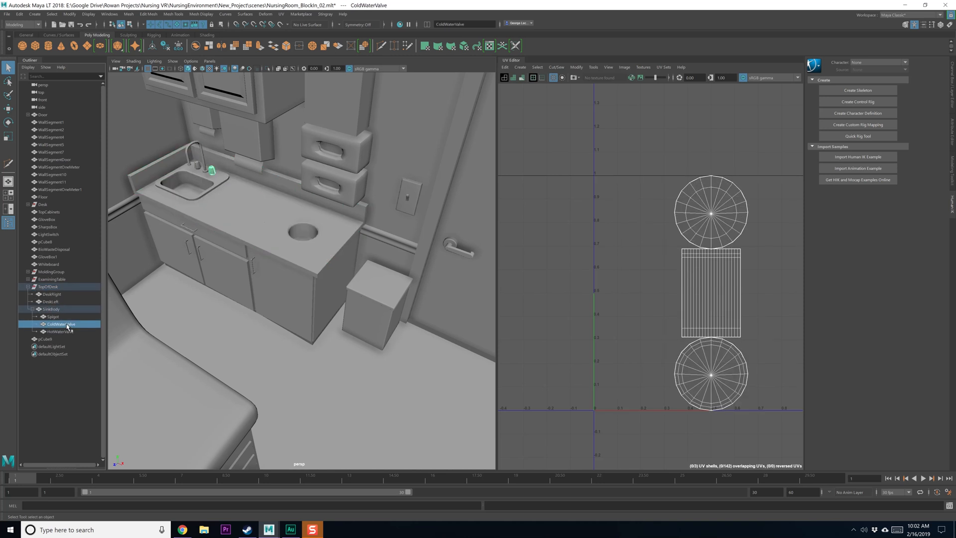
pyautogui.click(68, 332)
pyautogui.click(67, 324)
pyautogui.click(32, 309)
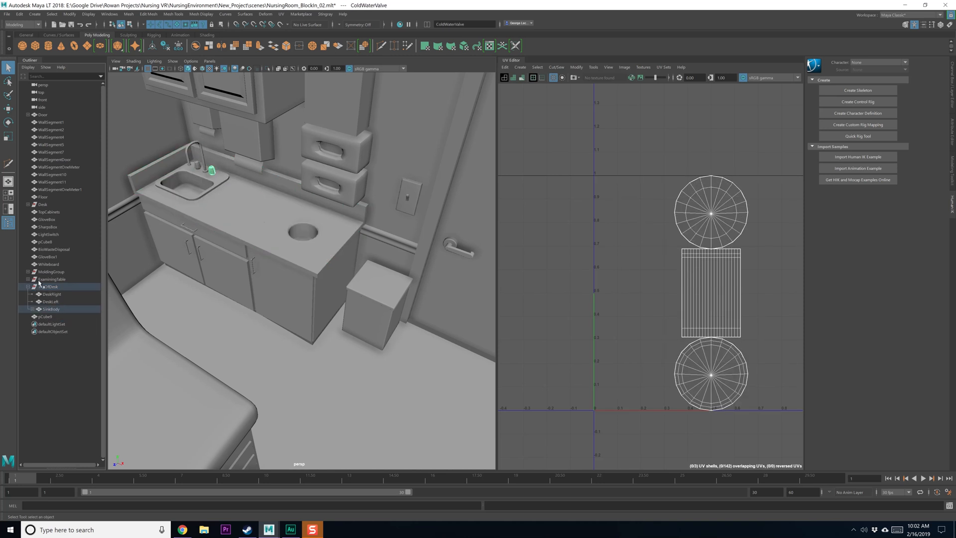
pyautogui.click(28, 287)
pyautogui.click(40, 279)
pyautogui.press('f')
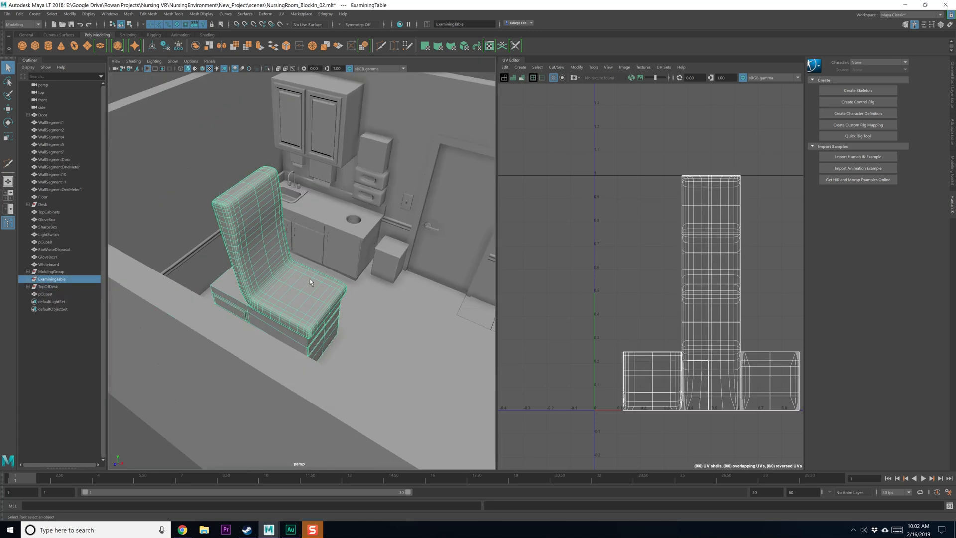
pyautogui.click(28, 272)
pyautogui.click(28, 271)
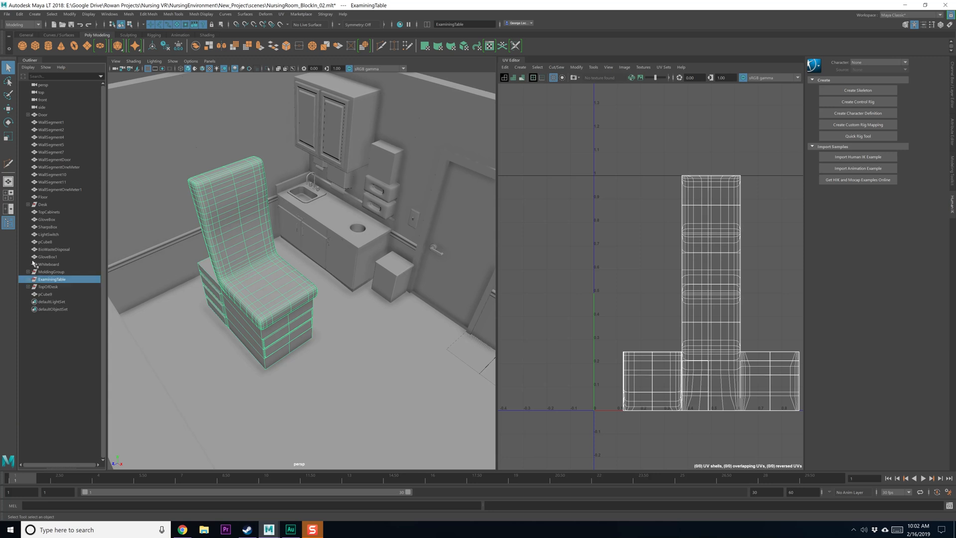
# Step: Rename the larger dispenser on the wall beside the sink, pCube8, as PaperTowelDispenser
pyautogui.click(50, 244)
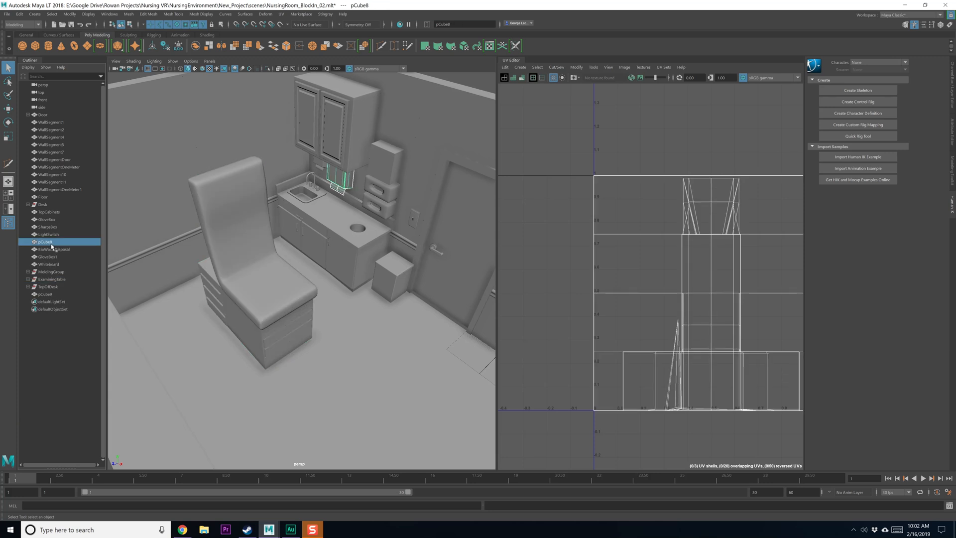
pyautogui.press('f')
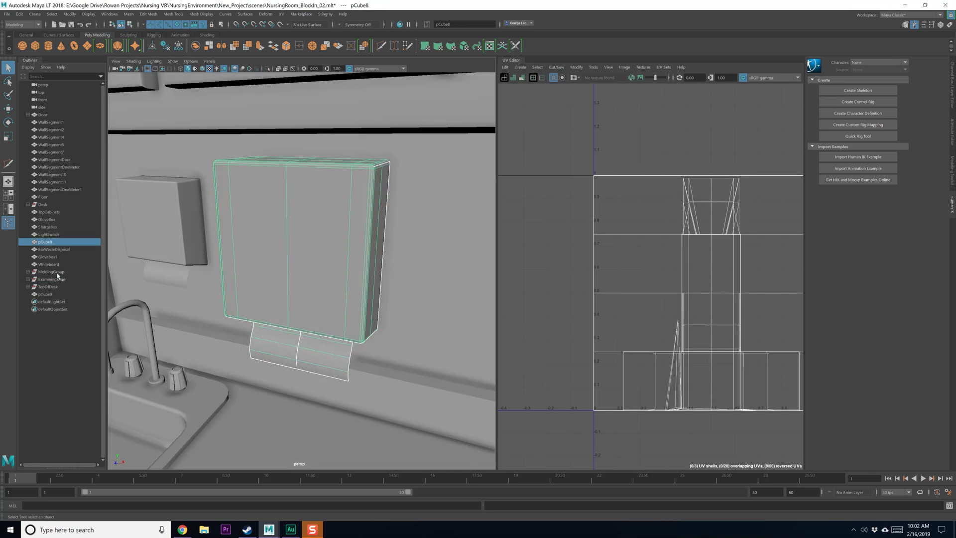
pyautogui.doubleClick(47, 243)
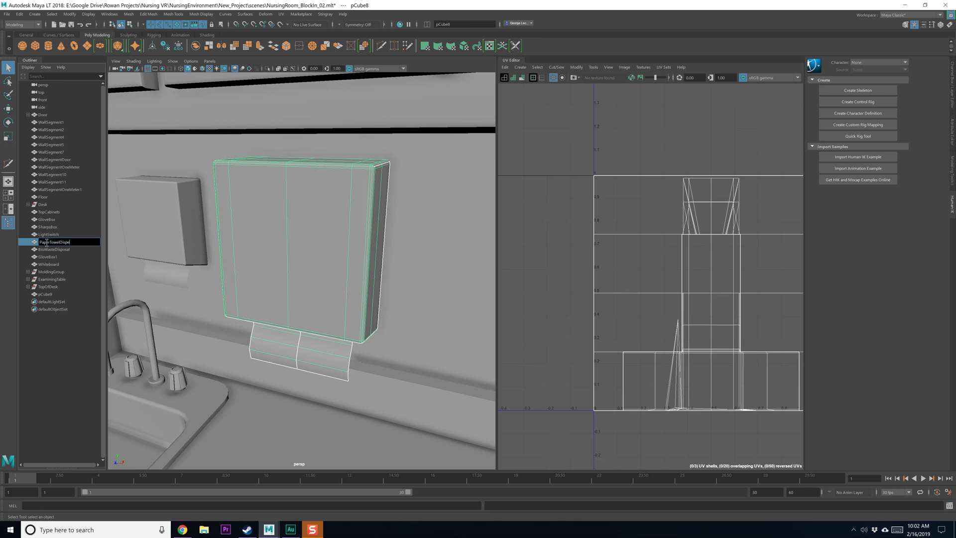
pyautogui.press('Return')
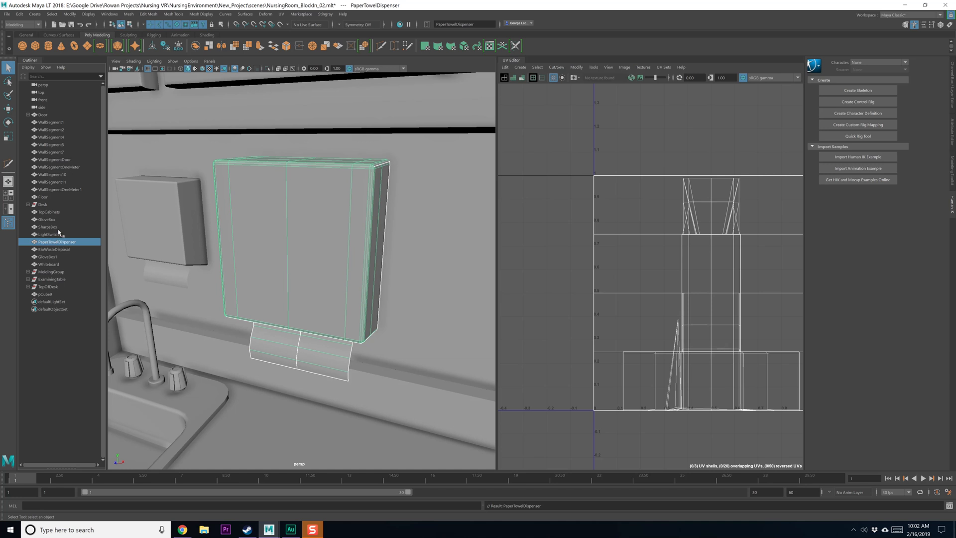
# Step: Rename the smaller dispenser above the sink, pCube9, as SmallPaperTowelDispenser
pyautogui.click(179, 246)
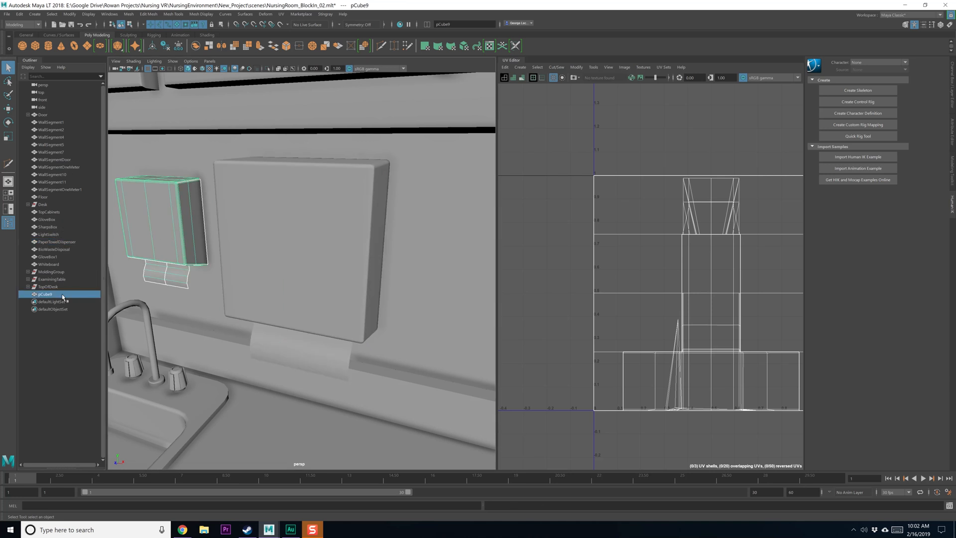
pyautogui.click(56, 249)
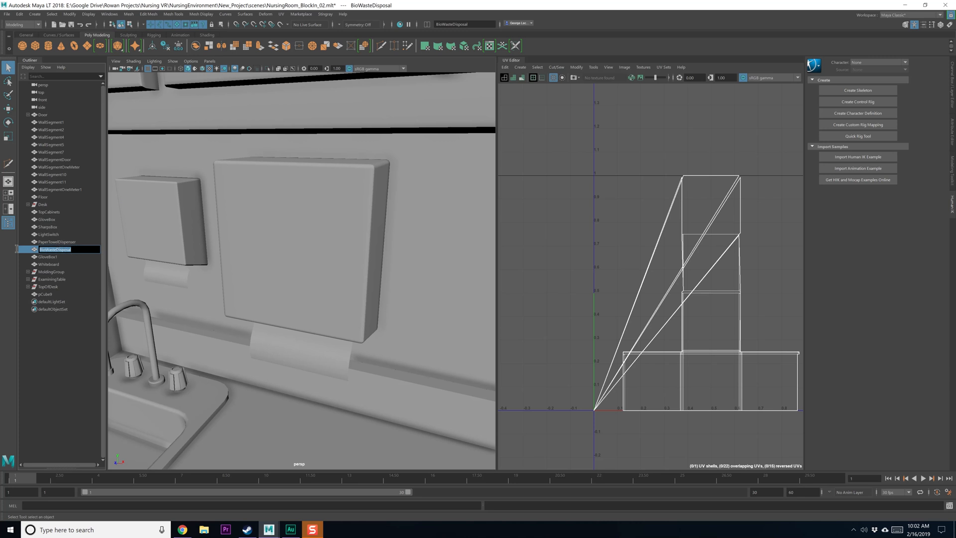
pyautogui.doubleClick(65, 248)
pyautogui.doubleClick(70, 242)
pyautogui.moveTo(82, 243); pyautogui.dragTo(8, 240)
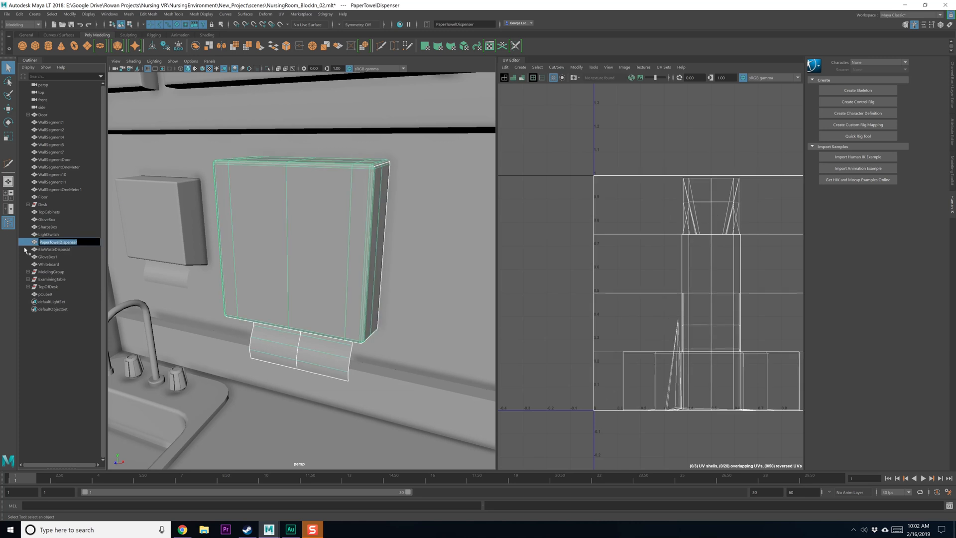
pyautogui.click(55, 295)
pyautogui.doubleClick(59, 294)
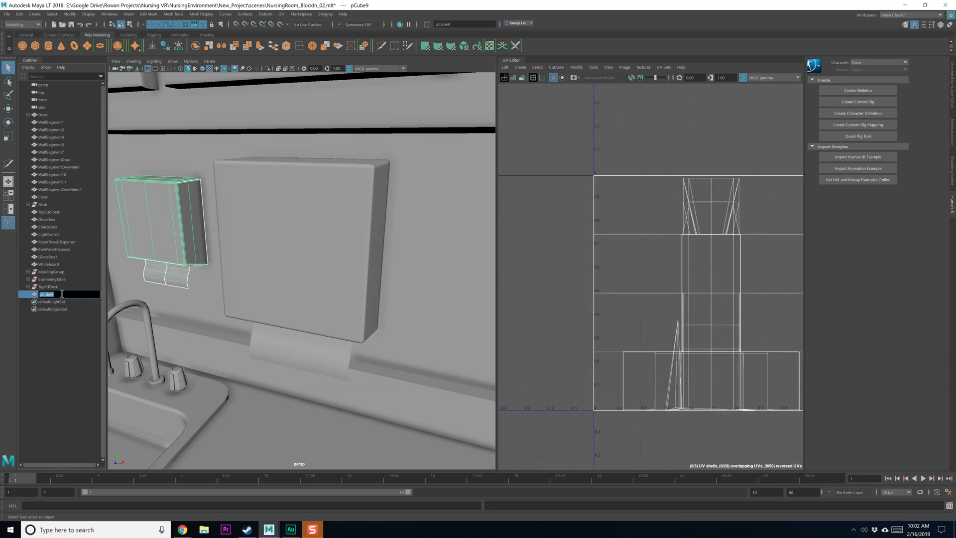
pyautogui.write('SmallPaperTowelDispenser')
pyautogui.press('Return')
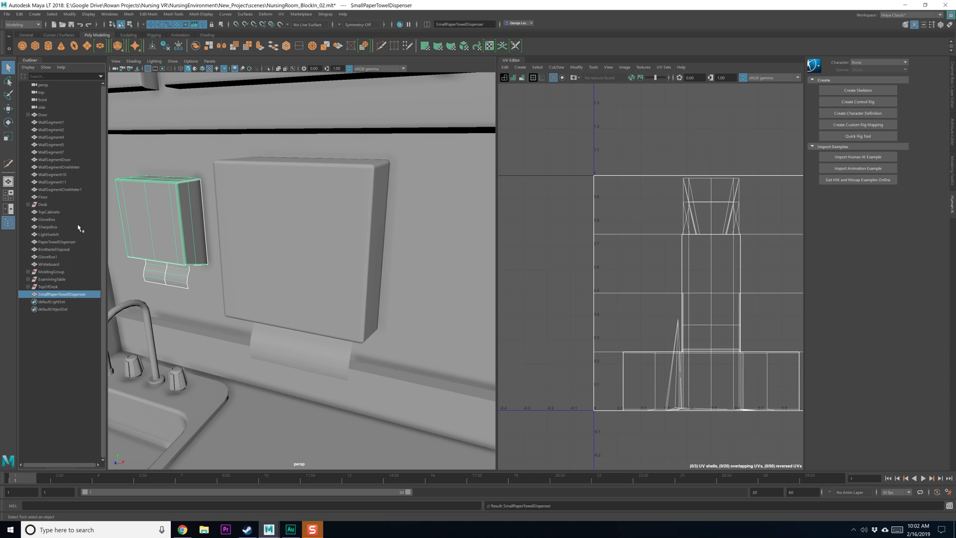
# Step: Save the scene and delete the construction history of all objects
pyautogui.scroll(-8, 220, 324)
pyautogui.keyDown('alt'); pyautogui.moveTo(286, 197); pyautogui.dragTo(244, 204); pyautogui.keyUp('alt')
pyautogui.hotkey('ctrl', 's')
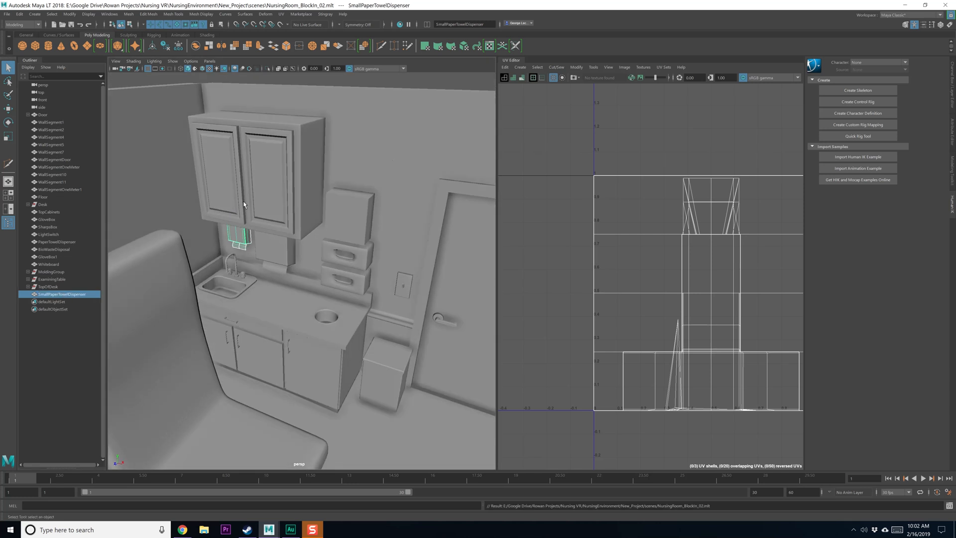
pyautogui.click(19, 13)
pyautogui.moveTo(60, 115)
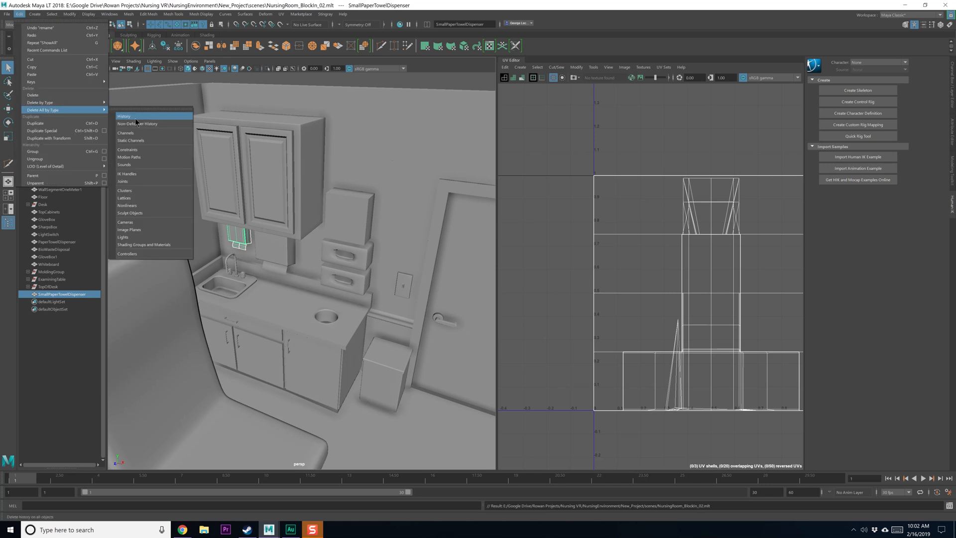
pyautogui.click(135, 116)
pyautogui.scroll(-5, 258, 177)
pyautogui.scroll(-4, 258, 177)
pyautogui.click(328, 336)
pyautogui.keyDown('alt'); pyautogui.moveTo(328, 336); pyautogui.dragTo(313, 308); pyautogui.keyUp('alt')
pyautogui.scroll(12, 312, 309)
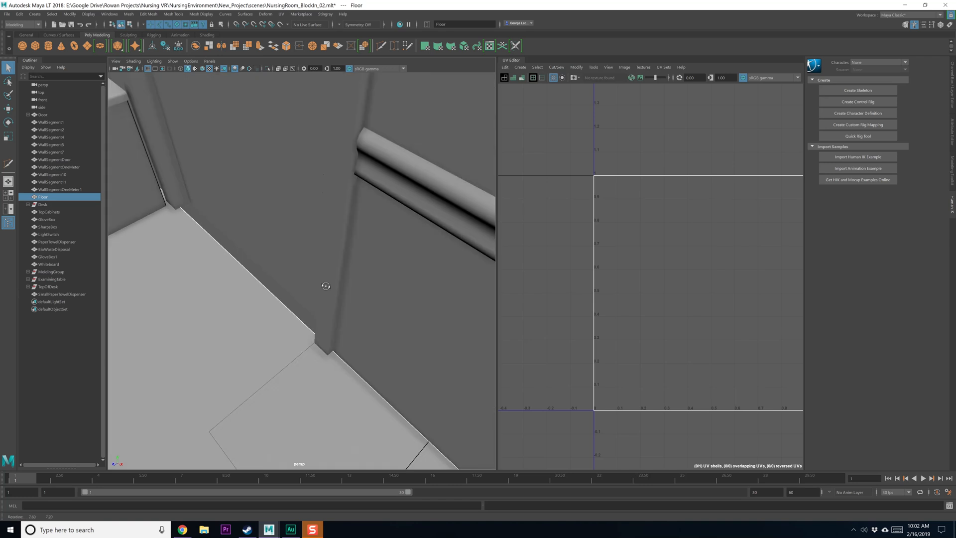
pyautogui.keyDown('alt'); pyautogui.moveTo(262, 294); pyautogui.dragTo(281, 290); pyautogui.keyUp('alt')
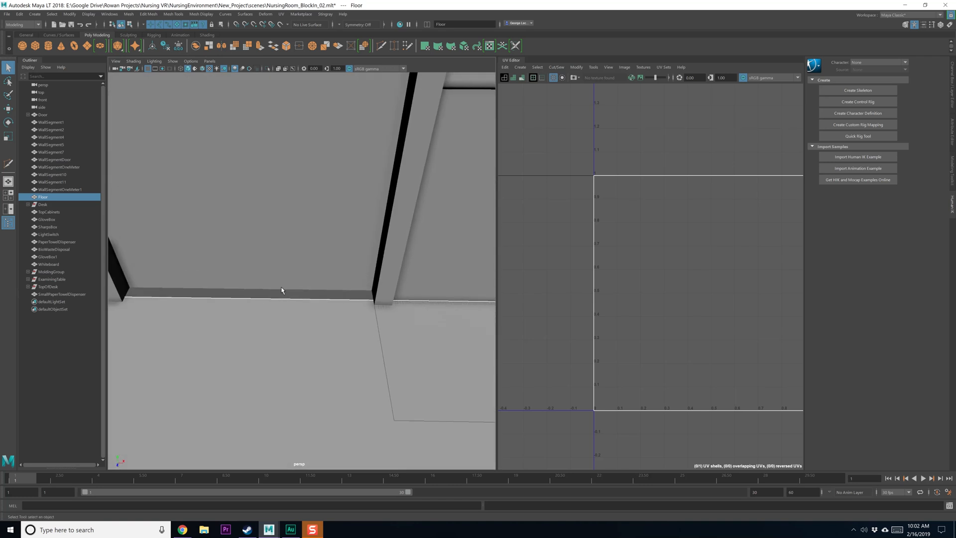
pyautogui.click(37, 47)
pyautogui.scroll(-8, 246, 257)
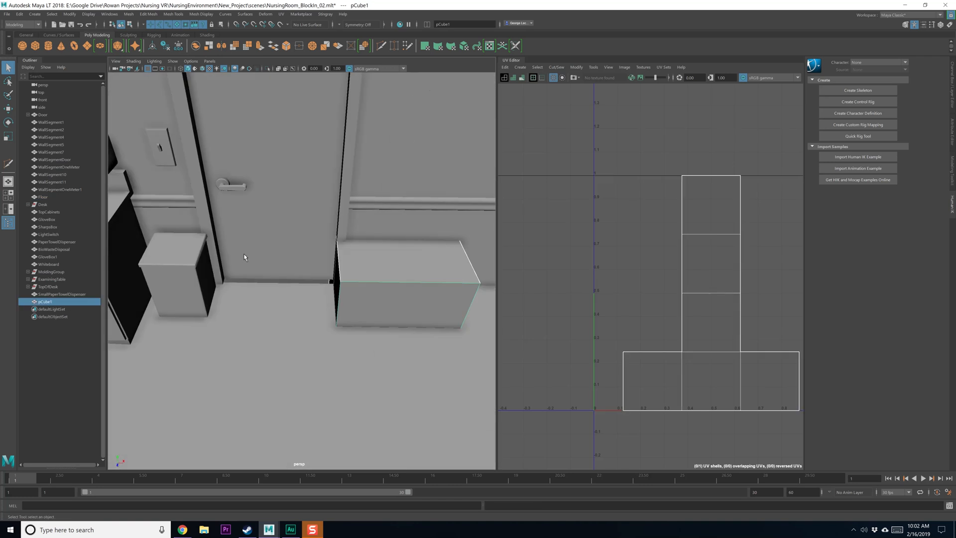
pyautogui.keyDown('alt'); pyautogui.moveTo(293, 261); pyautogui.dragTo(320, 278); pyautogui.keyUp('alt')
pyautogui.press('Delete')
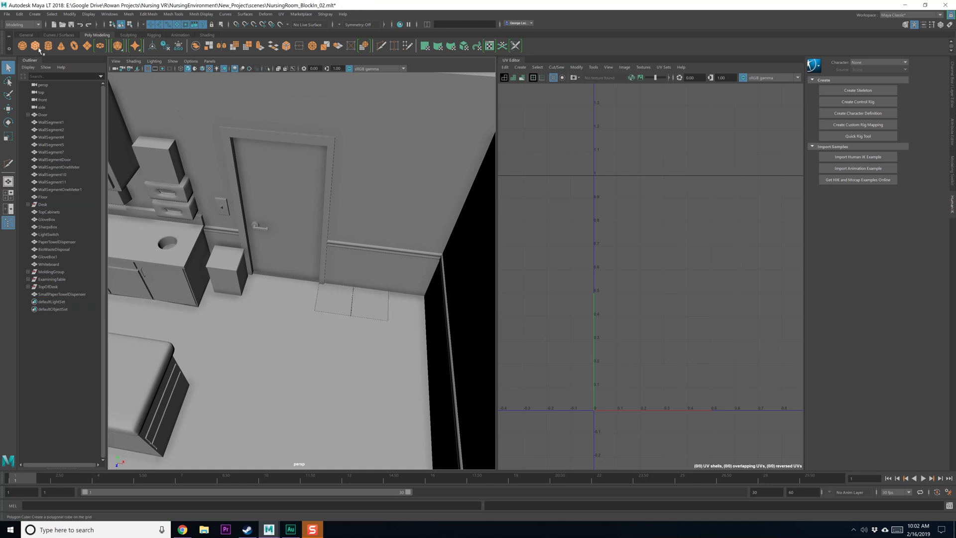
# Step: Create a polygon plane and move it in front of the doorway, to about -0.776 in X
pyautogui.click(87, 45)
pyautogui.keyDown('alt'); pyautogui.moveTo(256, 318); pyautogui.dragTo(279, 302); pyautogui.keyUp('alt')
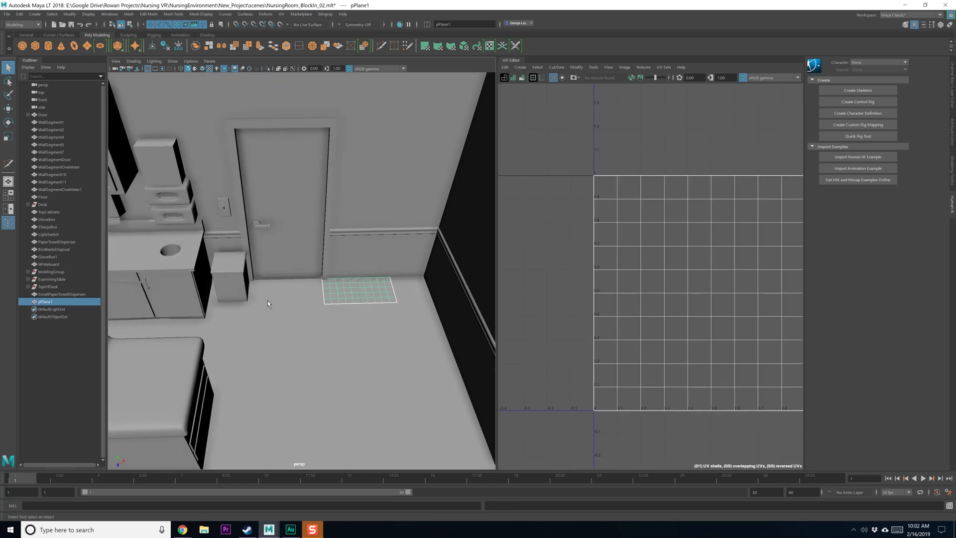
pyautogui.press('w')
pyautogui.moveTo(394, 275); pyautogui.dragTo(361, 277)
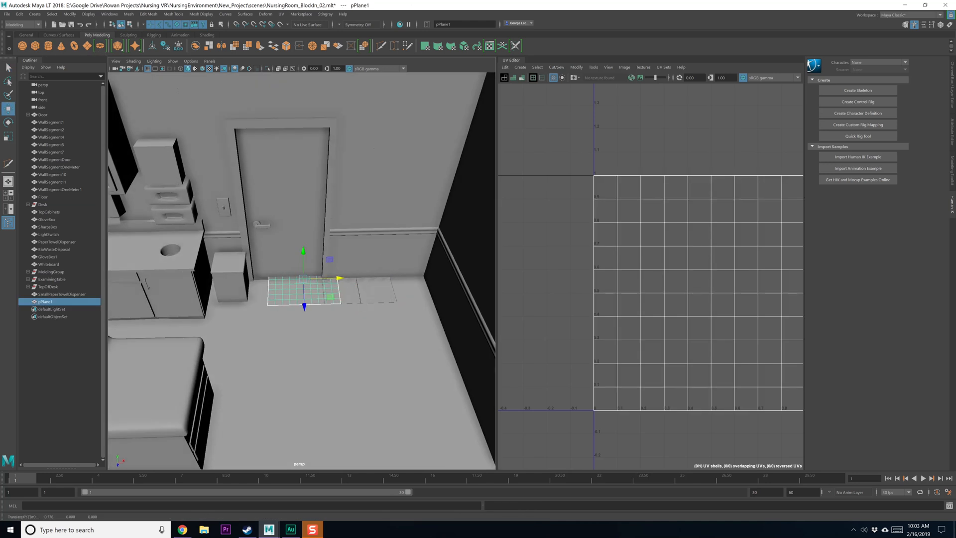
# Step: Set the new plane's width and height subdivisions to 1
pyautogui.click(940, 25)
pyautogui.click(877, 161)
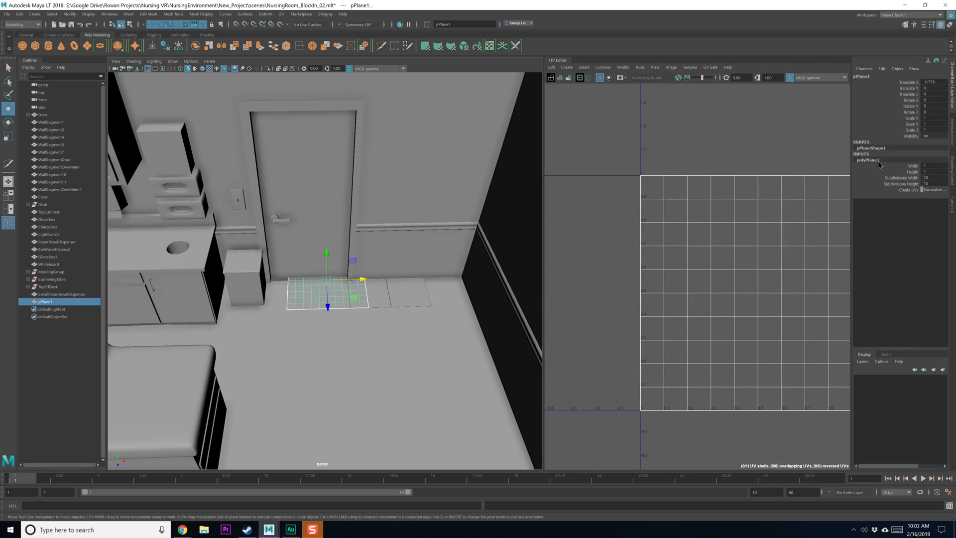
pyautogui.moveTo(934, 178); pyautogui.dragTo(933, 182)
pyautogui.write('1')
pyautogui.press('Return')
# Step: Snap the plane's two side edges to the outer corners of the door frame
pyautogui.keyDown('alt'); pyautogui.moveTo(347, 280); pyautogui.dragTo(353, 279, button='middle'); pyautogui.keyUp('alt')
pyautogui.scroll(5, 353, 278)
pyautogui.moveTo(303, 287); pyautogui.dragTo(303, 268, button='right')
pyautogui.click(303, 297)
pyautogui.click(303, 276)
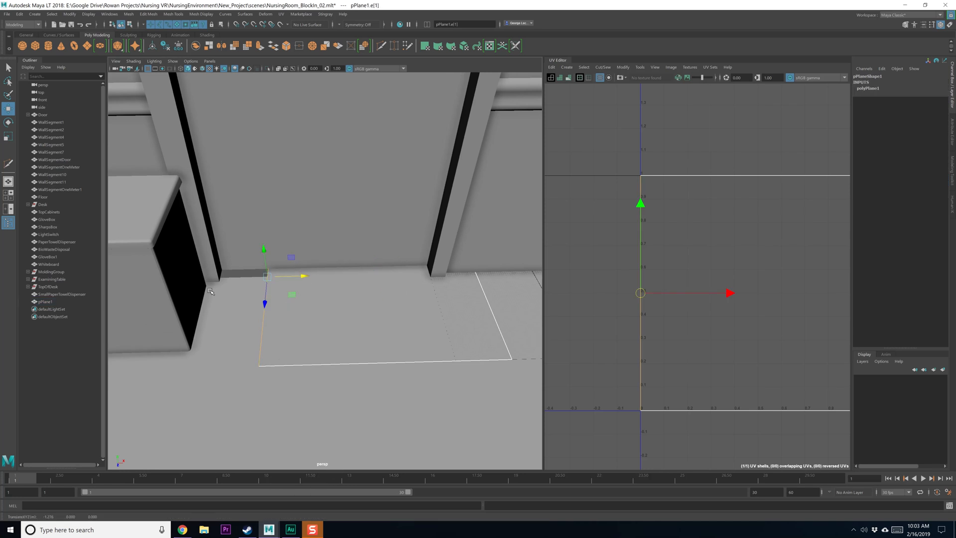
pyautogui.press('v')
pyautogui.moveTo(208, 288); pyautogui.dragTo(205, 286, button='middle')
pyautogui.click(474, 297)
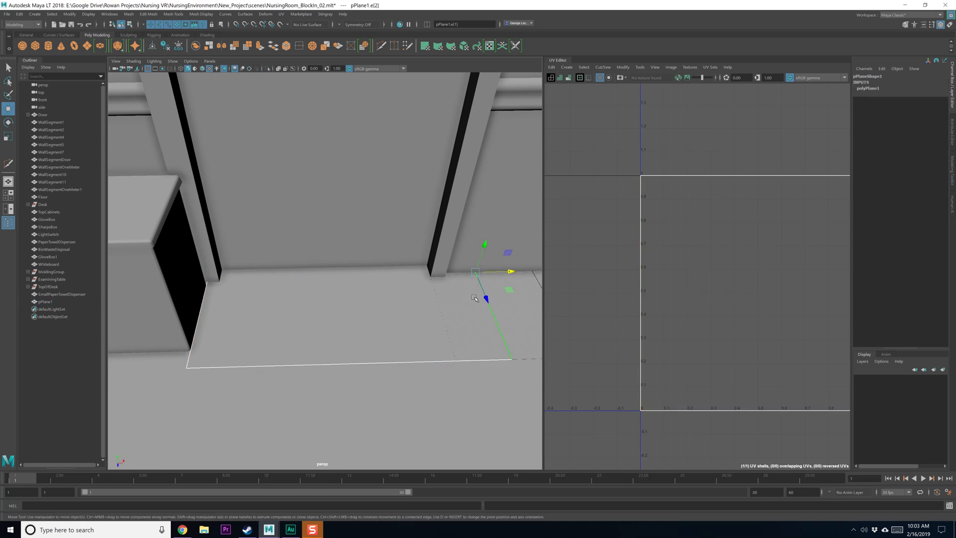
pyautogui.press('v')
pyautogui.moveTo(455, 282); pyautogui.dragTo(445, 277, button='middle')
# Step: Move the plane's front edge back and vertex-snap it to the base of the door frame
pyautogui.click(383, 353)
pyautogui.keyDown('alt'); pyautogui.moveTo(397, 362); pyautogui.dragTo(388, 367); pyautogui.keyUp('alt')
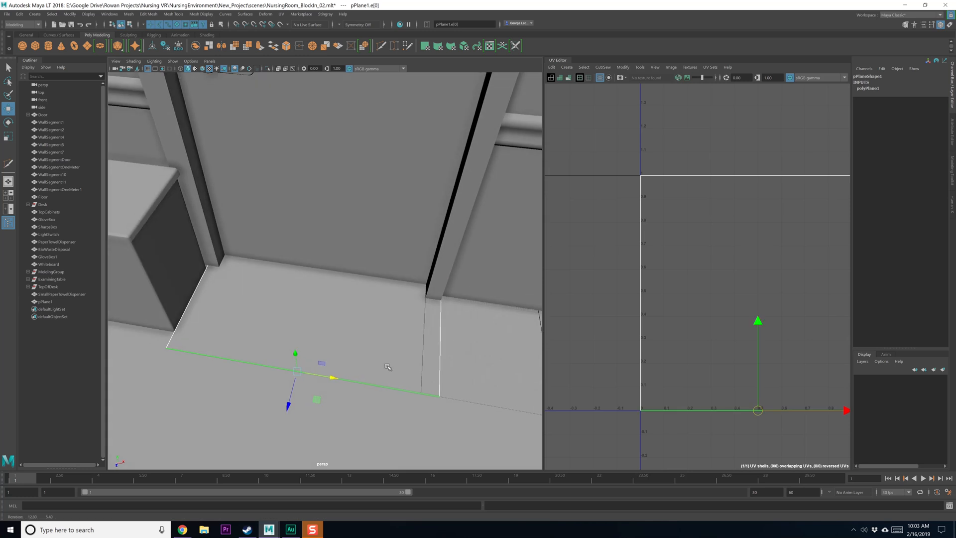
pyautogui.moveTo(285, 405); pyautogui.dragTo(219, 267)
pyautogui.press('v')
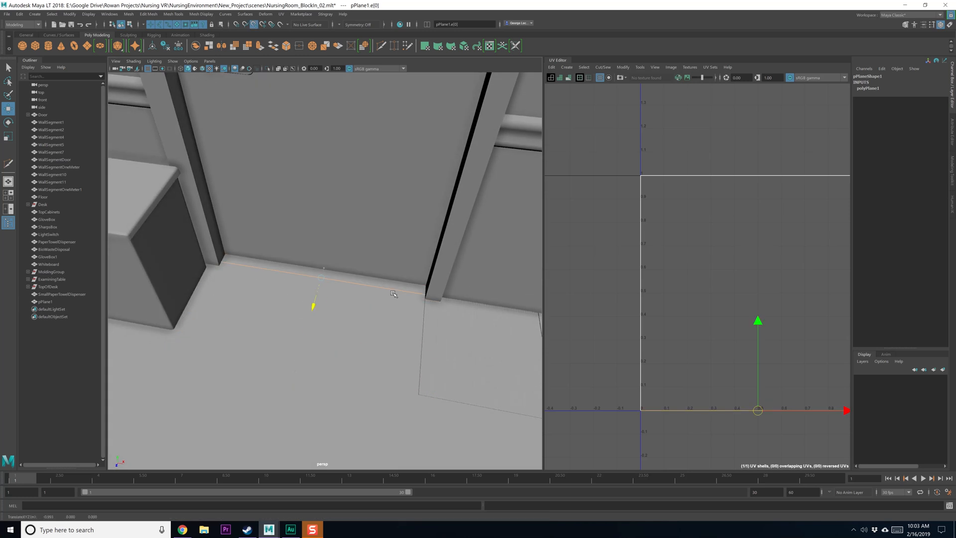
# Step: Try to move the plane's rear edge behind the door with grid snapping
pyautogui.keyDown('alt'); pyautogui.moveTo(392, 294); pyautogui.dragTo(367, 334); pyautogui.keyUp('alt')
pyautogui.press('F8')
pyautogui.moveTo(339, 287); pyautogui.dragTo(341, 269, button='right')
pyautogui.click(363, 296)
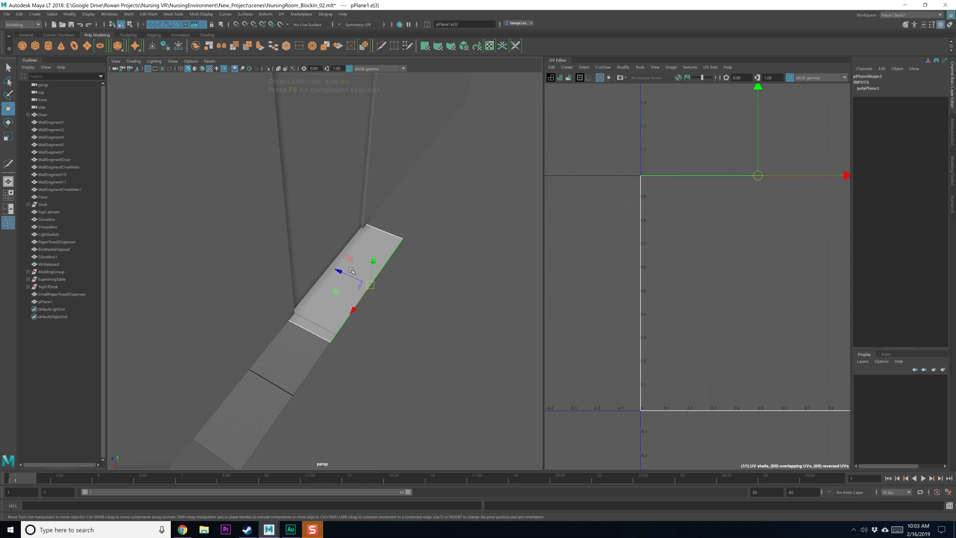
pyautogui.press('x')
pyautogui.moveTo(342, 274); pyautogui.dragTo(430, 209)
pyautogui.scroll(2, 318, 298)
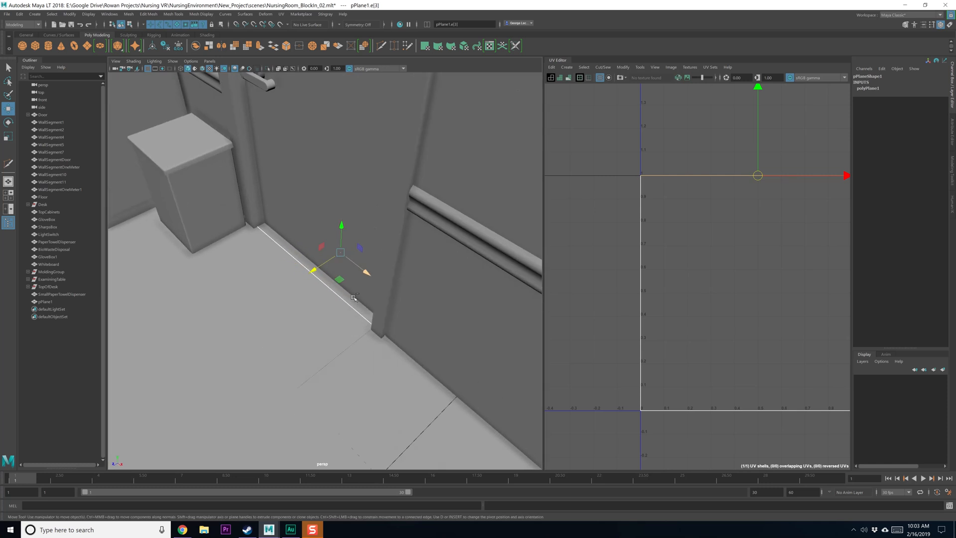
pyautogui.hotkey('ctrl', 'z')
pyautogui.keyDown('alt'); pyautogui.moveTo(281, 323); pyautogui.dragTo(315, 318); pyautogui.keyUp('alt')
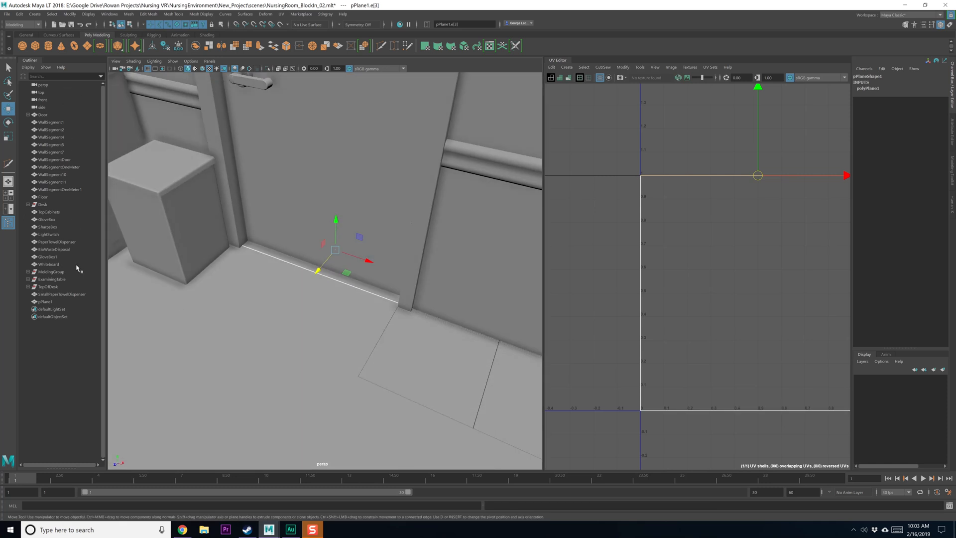
# Step: Rename the doorway plane pPlane1 as DoorFloorPiece
pyautogui.click(46, 302)
pyautogui.doubleClick(47, 302)
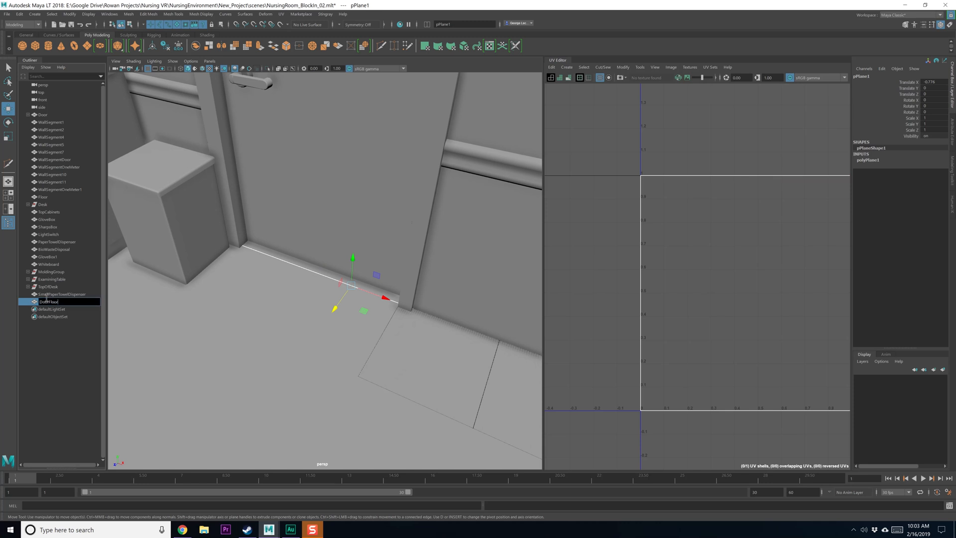
pyautogui.write('DoorFloorPiece')
pyautogui.press('Return')
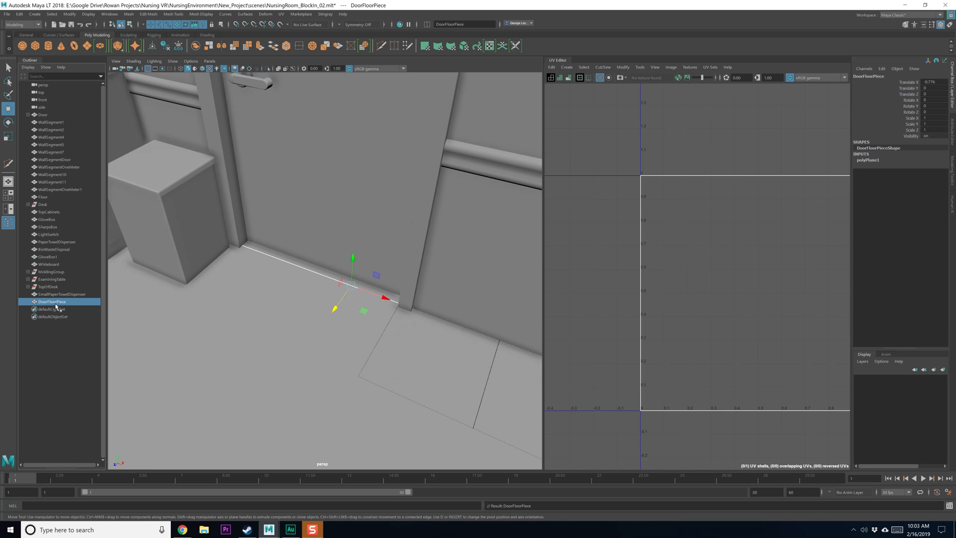
# Step: Duplicate the Floor object and raise the copy to 3 in Y, snapped to the top of the walls
pyautogui.scroll(-10, 240, 334)
pyautogui.keyDown('alt'); pyautogui.moveTo(265, 332); pyautogui.dragTo(364, 341, button='middle'); pyautogui.keyUp('alt')
pyautogui.scroll(3, 422, 332)
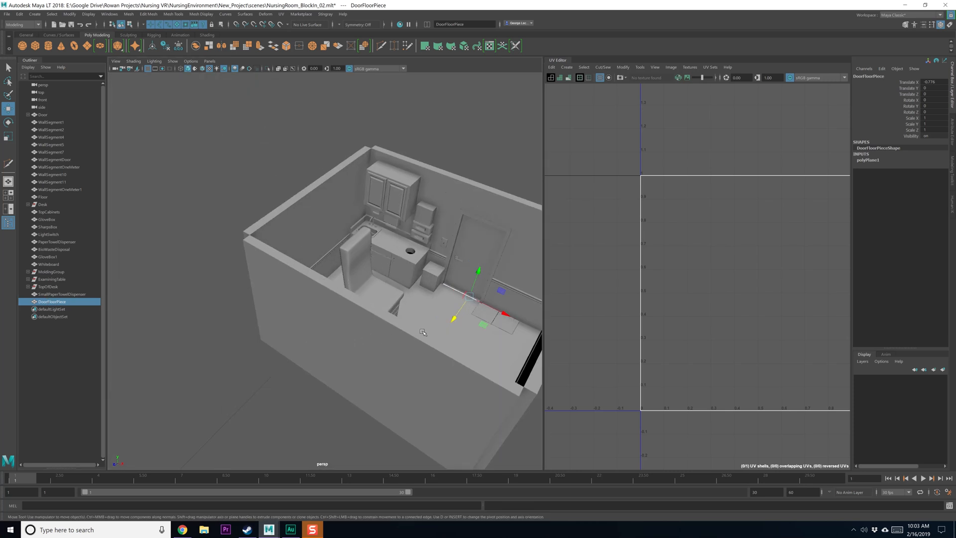
pyautogui.keyDown('alt'); pyautogui.moveTo(422, 332); pyautogui.dragTo(354, 353); pyautogui.keyUp('alt')
pyautogui.click(350, 346)
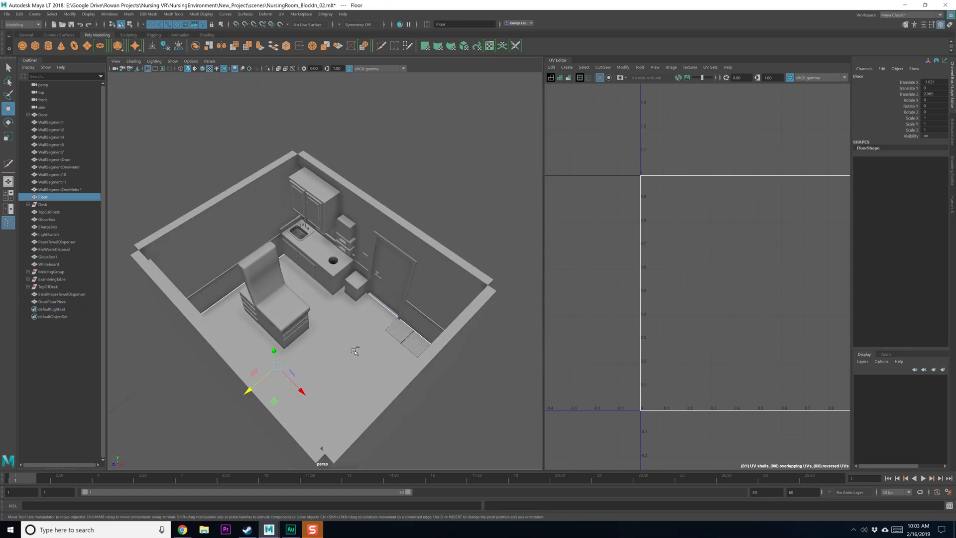
pyautogui.hotkey('ctrl', 'd')
pyautogui.moveTo(274, 351); pyautogui.dragTo(261, 275)
pyautogui.scroll(3, 318, 141)
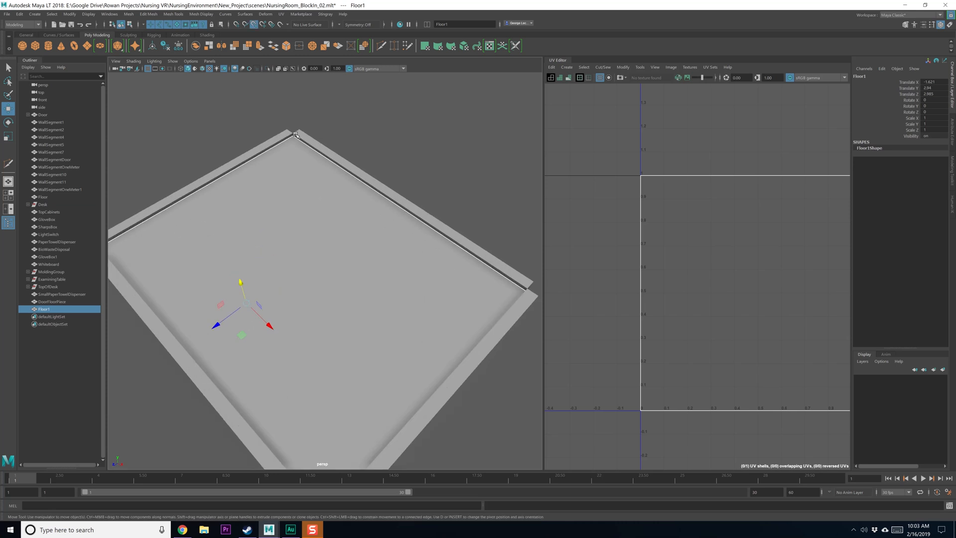
pyautogui.middleClick(296, 134)
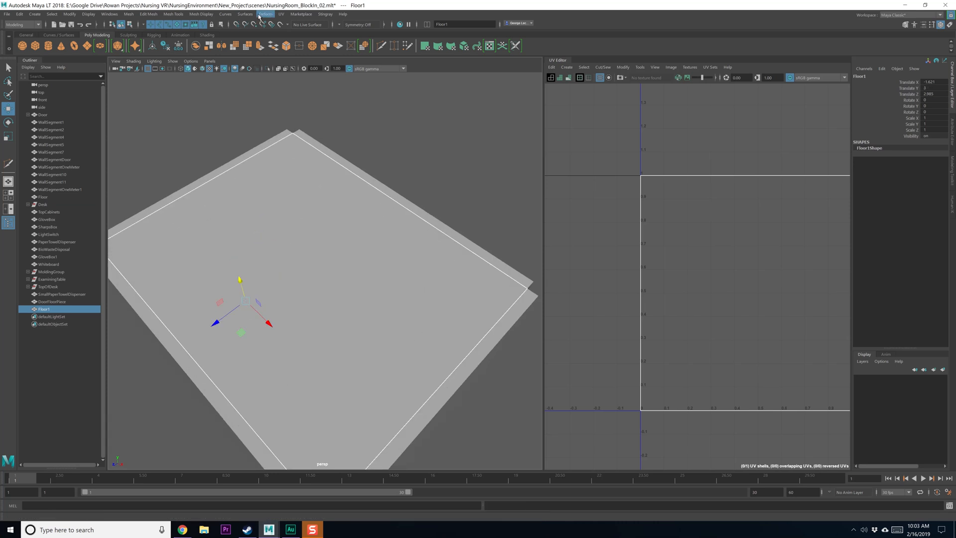
# Step: Reverse the normals of the duplicated floor so that it faces down into the room
pyautogui.click(245, 14)
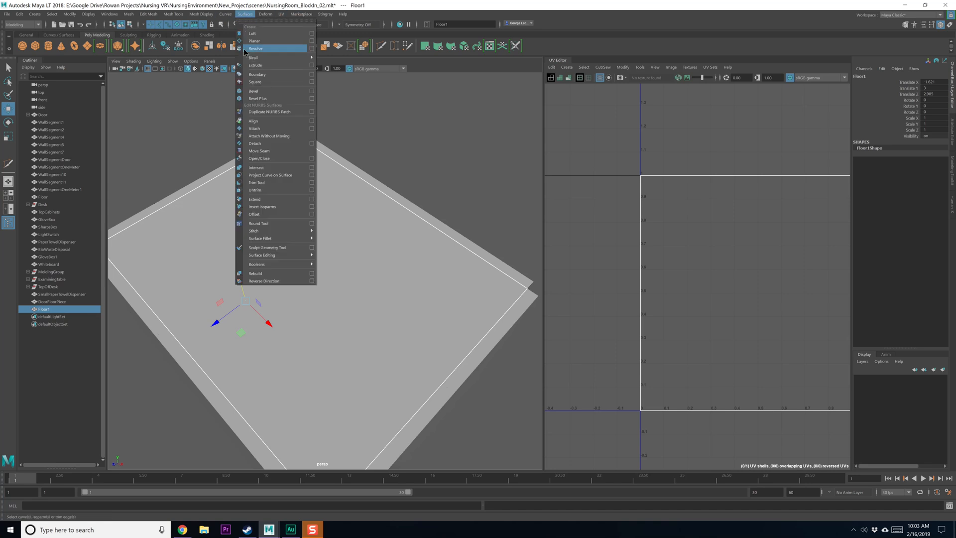
pyautogui.click(245, 14)
pyautogui.click(201, 14)
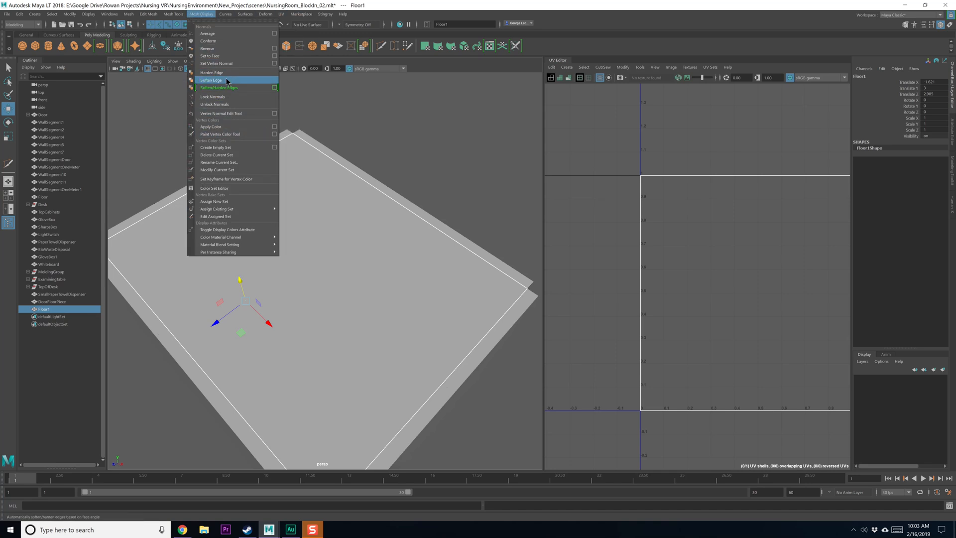
pyautogui.click(219, 49)
pyautogui.press('q')
# Step: Turn on backface culling in the perspective view and save the scene
pyautogui.keyDown('alt'); pyautogui.moveTo(290, 188); pyautogui.dragTo(348, 191); pyautogui.keyUp('alt')
pyautogui.click(388, 128)
pyautogui.click(133, 61)
pyautogui.click(149, 161)
pyautogui.click(347, 192)
pyautogui.hotkey('ctrl', 's')
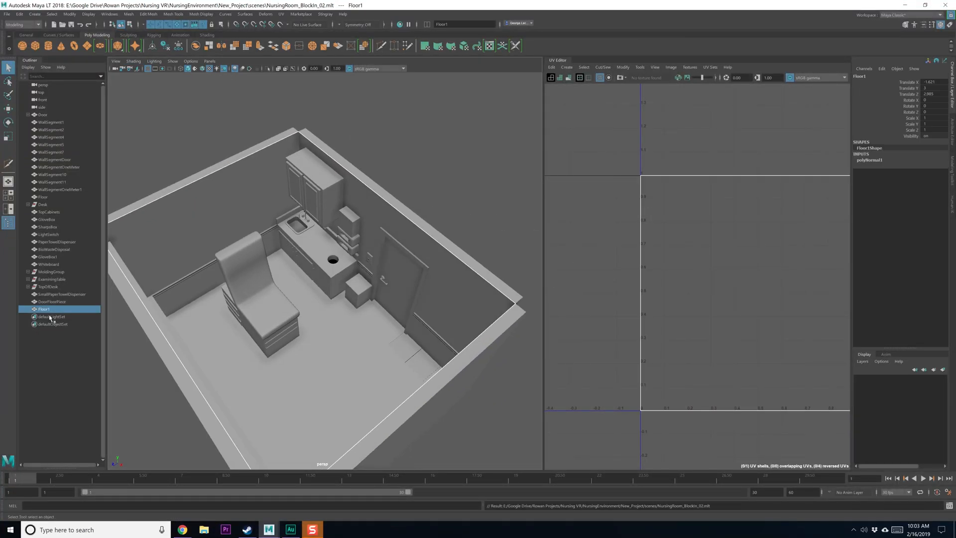
# Step: Rename the duplicated floor, Floor1, as Ceiling
pyautogui.doubleClick(43, 309)
pyautogui.write('Ceilin')
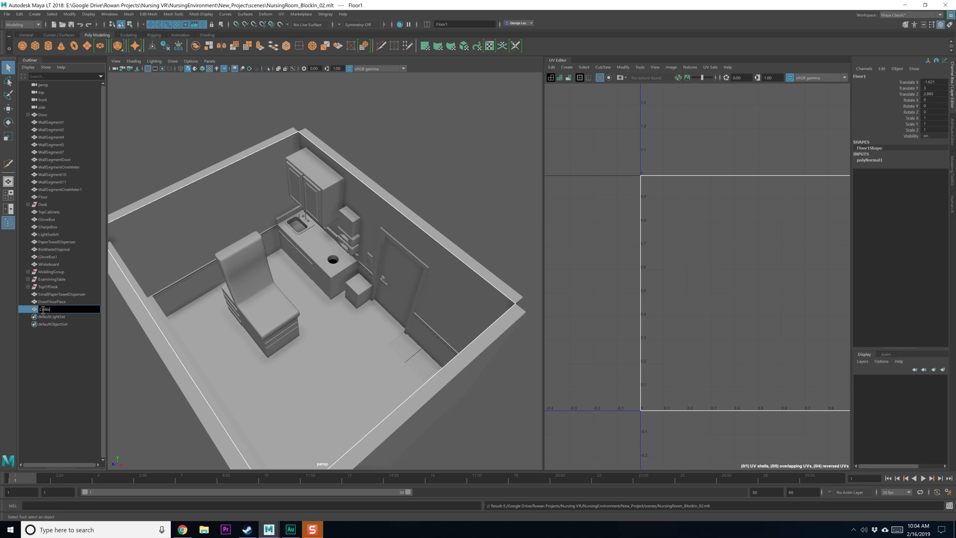
pyautogui.write('g')
pyautogui.press('Return')
# Step: Bring up the exam room reference photo in the browser and examine its walls and upper area
pyautogui.moveTo(955, 129); pyautogui.dragTo(470, 61)
pyautogui.moveTo(457, 312); pyautogui.dragTo(453, 371)
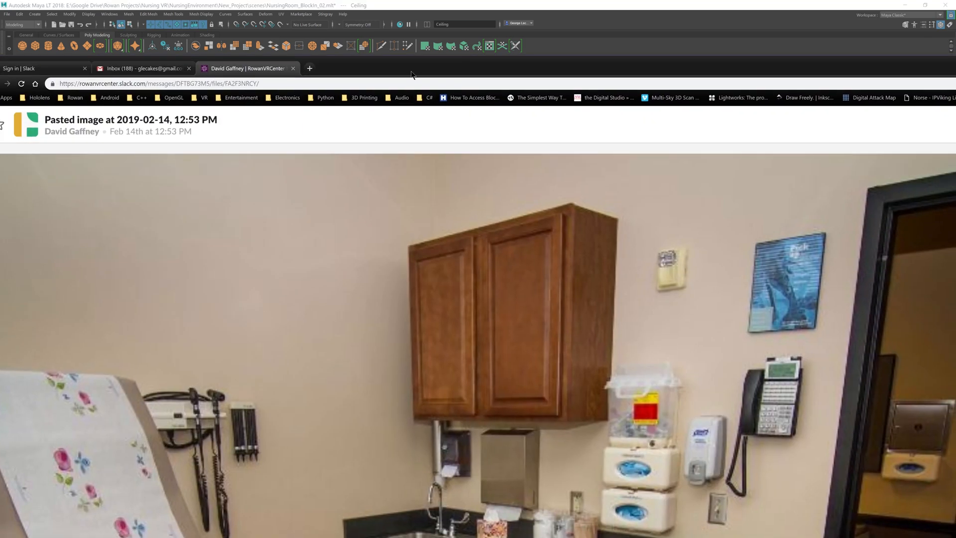
pyautogui.moveTo(411, 75); pyautogui.dragTo(955, 75)
# Step: Raise the Ceiling plane well above the walls, to about 5.674 in Y
pyautogui.keyDown('alt'); pyautogui.moveTo(359, 268); pyautogui.dragTo(343, 284); pyautogui.keyUp('alt')
pyautogui.press('w')
pyautogui.moveTo(293, 244); pyautogui.dragTo(290, 114)
pyautogui.keyDown('alt'); pyautogui.moveTo(290, 114); pyautogui.dragTo(307, 211, button='middle'); pyautogui.keyUp('alt')
pyautogui.keyDown('alt'); pyautogui.moveTo(303, 313); pyautogui.dragTo(327, 241); pyautogui.keyUp('alt')
pyautogui.keyDown('alt'); pyautogui.moveTo(385, 161); pyautogui.dragTo(324, 246, button='middle'); pyautogui.keyUp('alt')
pyautogui.keyDown('alt'); pyautogui.moveTo(324, 247); pyautogui.dragTo(340, 265); pyautogui.keyUp('alt')
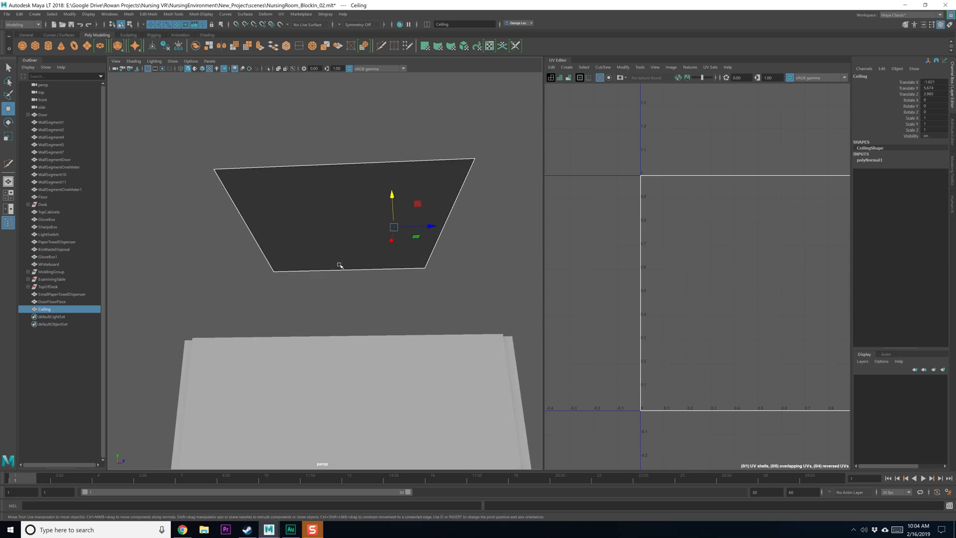
# Step: Switch to the browser, show image results for "ceiling doctors office" and examine the exam room photo's ceiling
pyautogui.hotkey('alt', 'Tab')
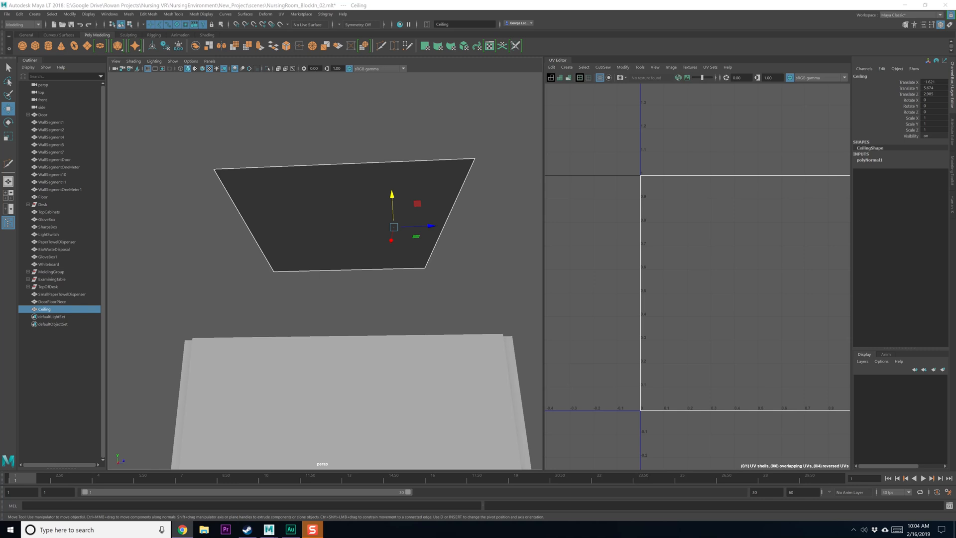
pyautogui.hotkey('alt', 'Tab')
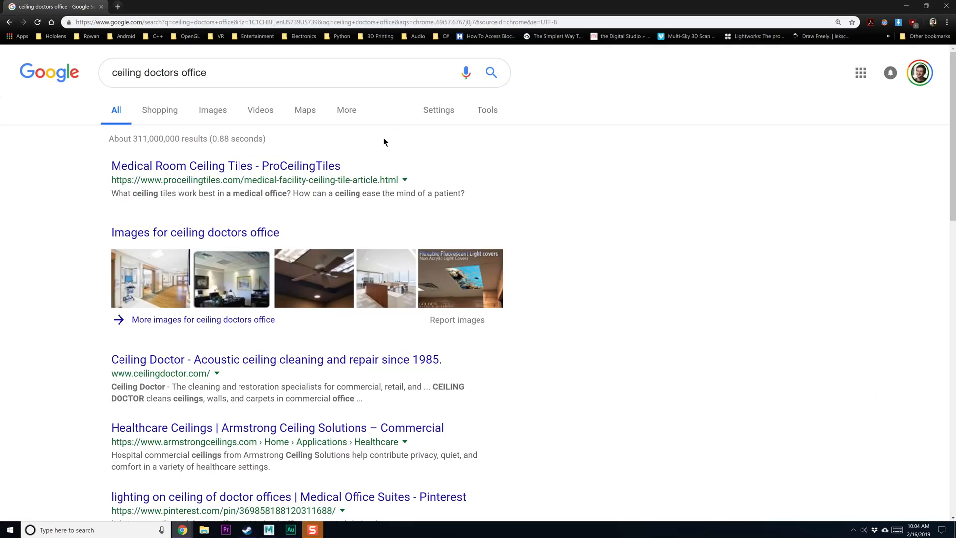
pyautogui.click(196, 112)
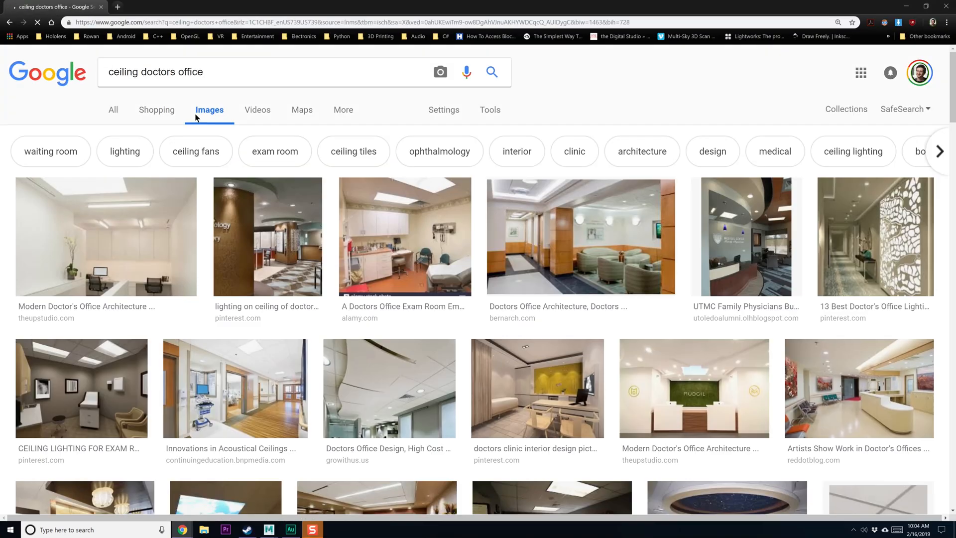
pyautogui.click(415, 220)
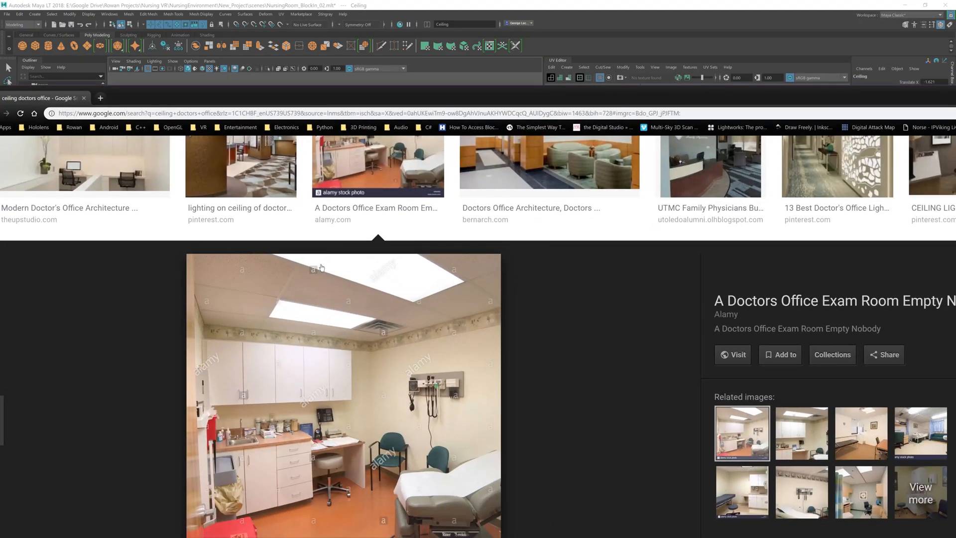
pyautogui.scroll(2, 321, 268)
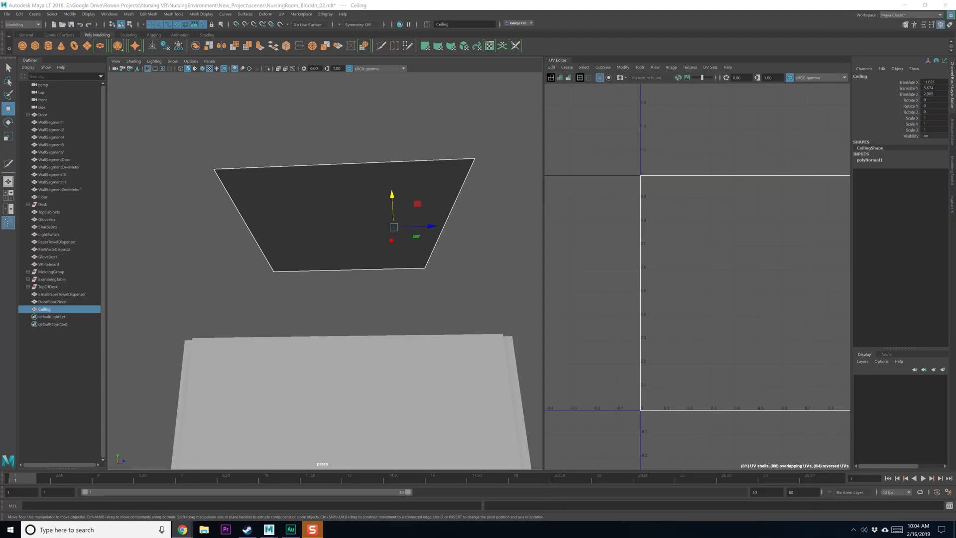
# Step: Back in Maya, insert three evenly spaced edge loops across the Ceiling in each direction
pyautogui.keyDown('alt'); pyautogui.moveTo(319, 265); pyautogui.dragTo(359, 281); pyautogui.keyUp('alt')
pyautogui.keyDown('shift'); pyautogui.moveTo(280, 251); pyautogui.dragTo(263, 261, button='right'); pyautogui.keyUp('shift')
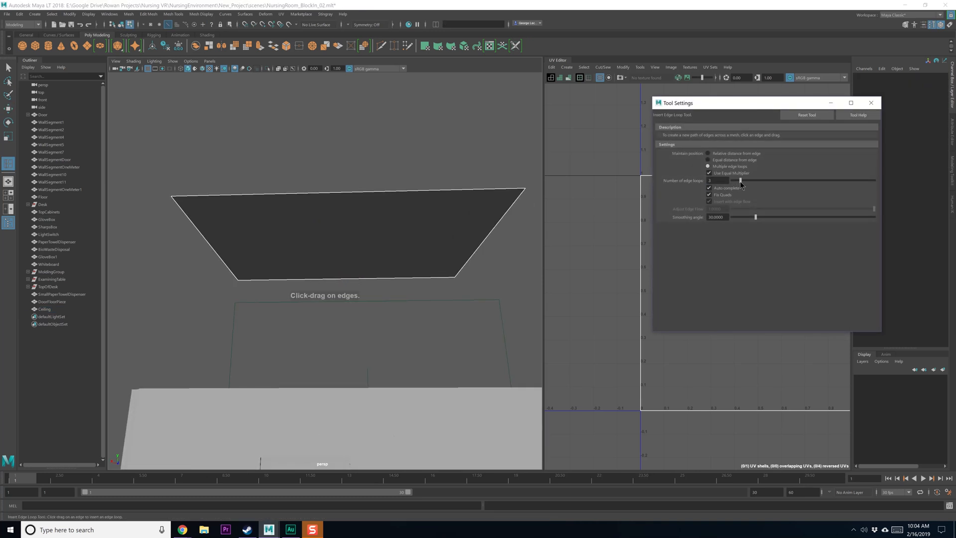
pyautogui.click(358, 196)
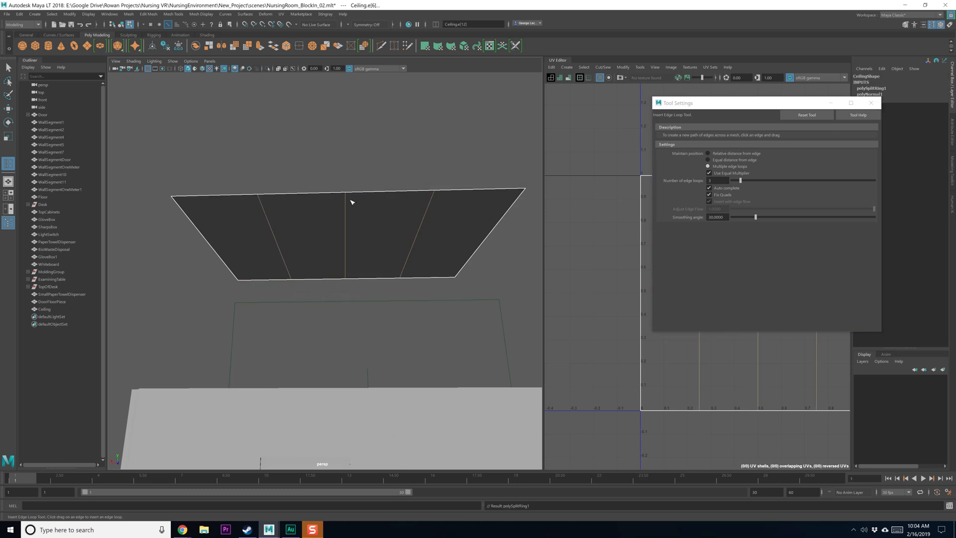
pyautogui.keyDown('alt'); pyautogui.moveTo(352, 203); pyautogui.dragTo(347, 180); pyautogui.keyUp('alt')
pyautogui.click(345, 185)
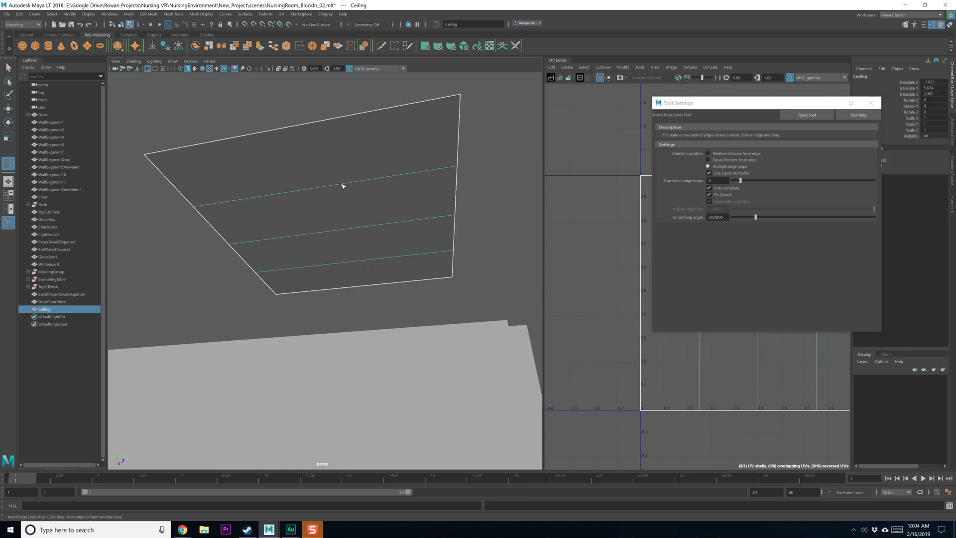
pyautogui.keyDown('alt'); pyautogui.moveTo(309, 224); pyautogui.dragTo(393, 207); pyautogui.keyUp('alt')
# Step: Try to extrude two separate grid faces of the Ceiling inward at a local scale of 0.95
pyautogui.press('q')
pyautogui.click(283, 135)
pyautogui.keyDown('shift'); pyautogui.click(414, 155); pyautogui.keyUp('shift')
pyautogui.keyDown('alt'); pyautogui.moveTo(415, 154); pyautogui.dragTo(248, 192); pyautogui.keyUp('alt')
pyautogui.keyDown('shift'); pyautogui.moveTo(248, 192); pyautogui.dragTo(246, 170, button='right'); pyautogui.keyUp('shift')
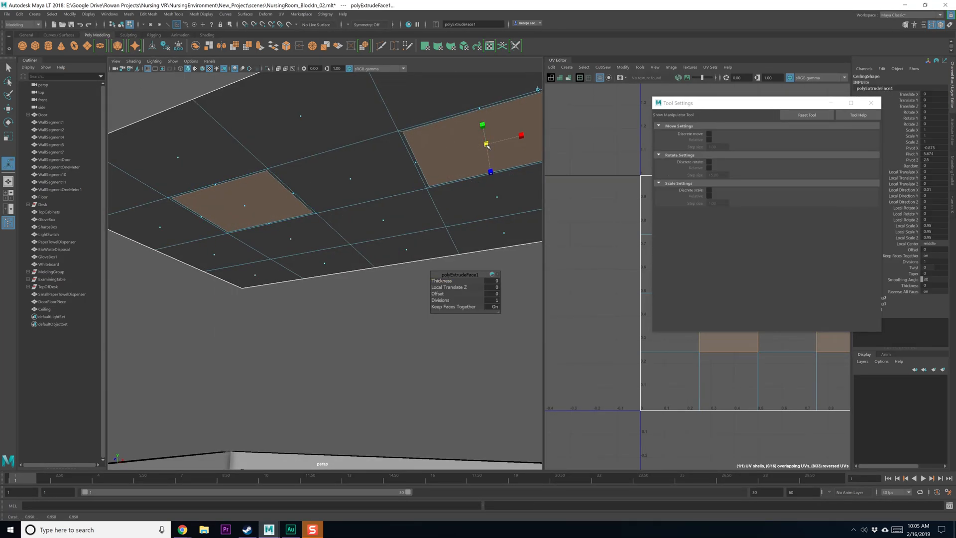
pyautogui.keyDown('alt'); pyautogui.moveTo(487, 149); pyautogui.dragTo(482, 162); pyautogui.keyUp('alt')
pyautogui.hotkey('ctrl', 'z')
pyautogui.hotkey('ctrl', 'z')
pyautogui.hotkey('ctrl', 'z')
pyautogui.hotkey('ctrl', 'z')
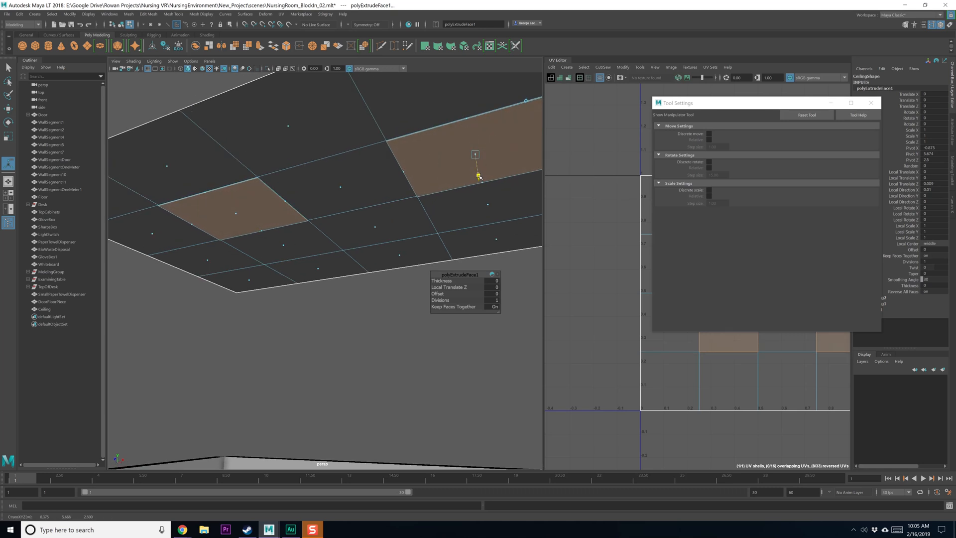
pyautogui.hotkey('ctrl', 'z')
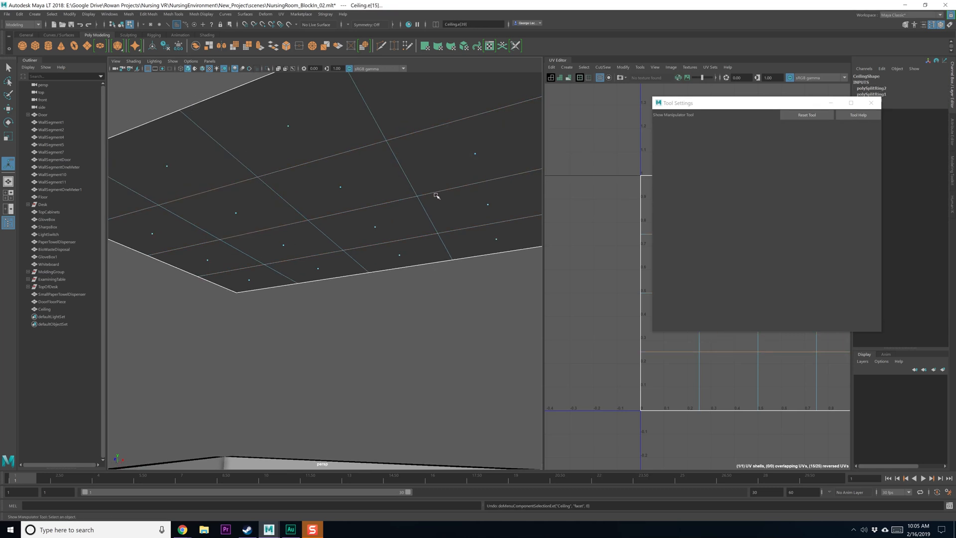
# Step: Bevel all of the Ceiling's inner edge loops with a fraction of 0.05
pyautogui.press('q')
pyautogui.keyDown('alt'); pyautogui.moveTo(368, 233); pyautogui.dragTo(379, 204); pyautogui.keyUp('alt')
pyautogui.moveTo(381, 205); pyautogui.dragTo(386, 175, button='right')
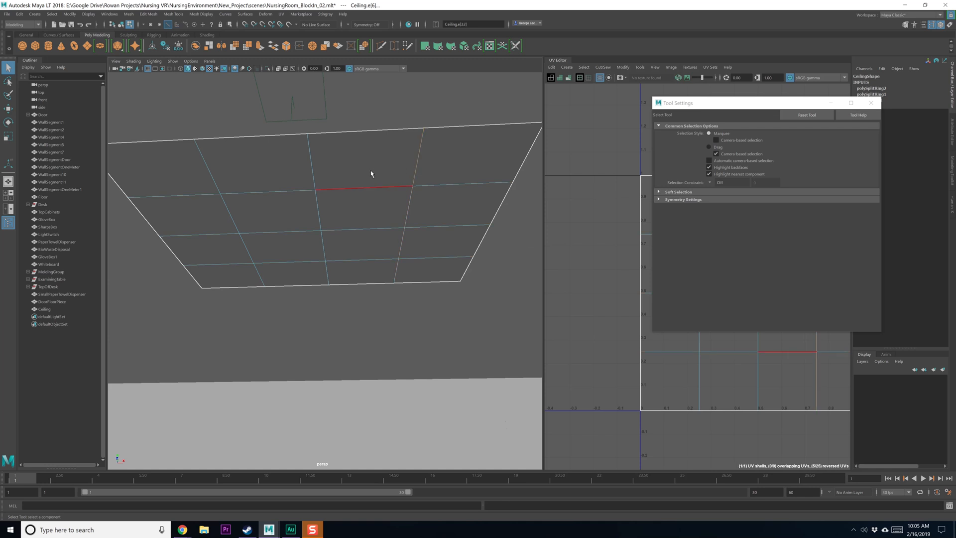
pyautogui.click(326, 171)
pyautogui.click(250, 177)
pyautogui.click(225, 174)
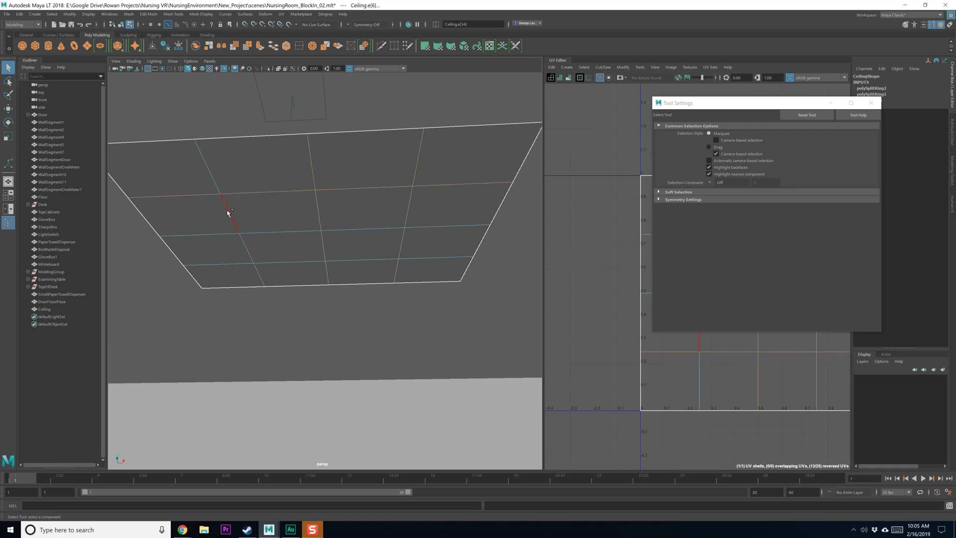
pyautogui.click(230, 183)
pyautogui.keyDown('alt'); pyautogui.moveTo(301, 170); pyautogui.dragTo(309, 196, button='middle'); pyautogui.keyUp('alt')
pyautogui.keyDown('alt'); pyautogui.moveTo(309, 196); pyautogui.dragTo(324, 214, button='right'); pyautogui.keyUp('alt')
pyautogui.keyDown('shift'); pyautogui.moveTo(330, 168); pyautogui.dragTo(366, 167, button='right'); pyautogui.keyUp('shift')
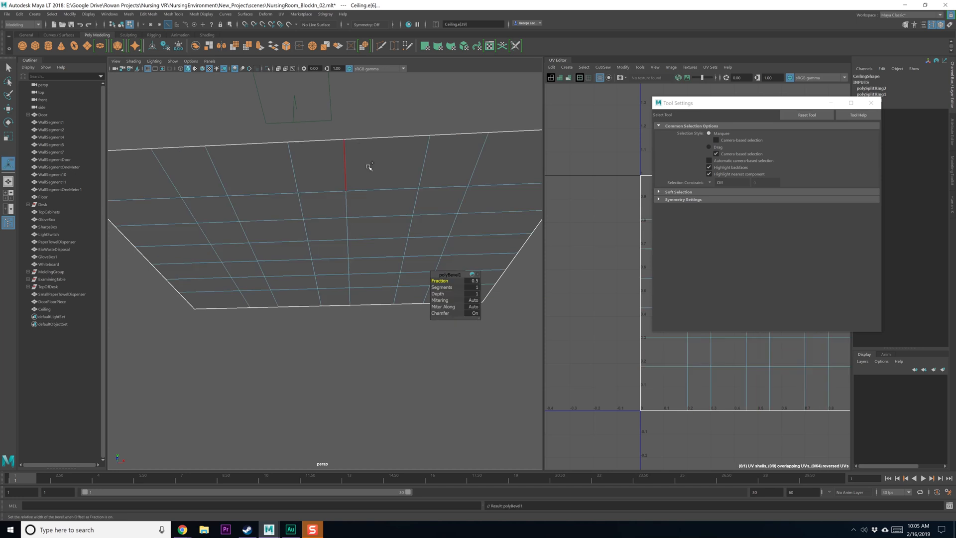
pyautogui.moveTo(446, 280); pyautogui.dragTo(457, 281)
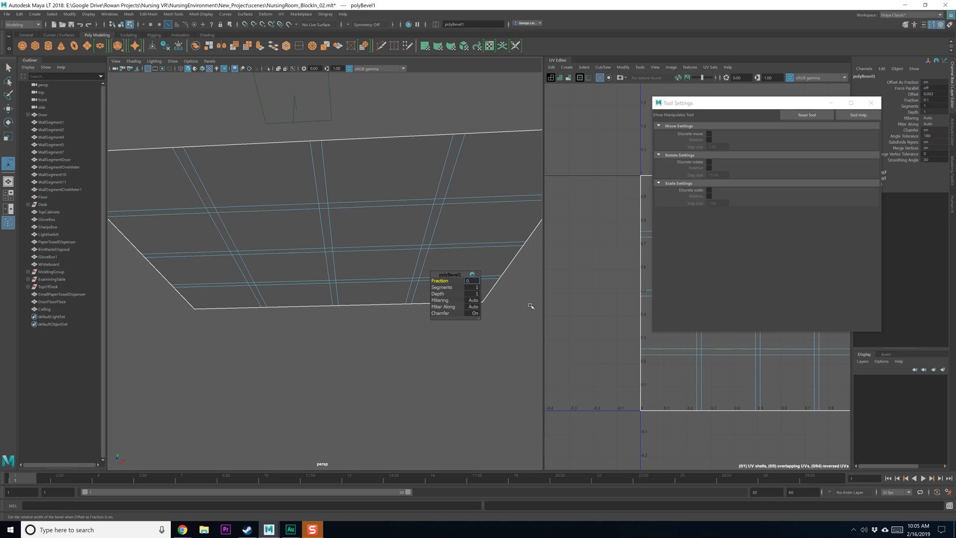
pyautogui.press('Return')
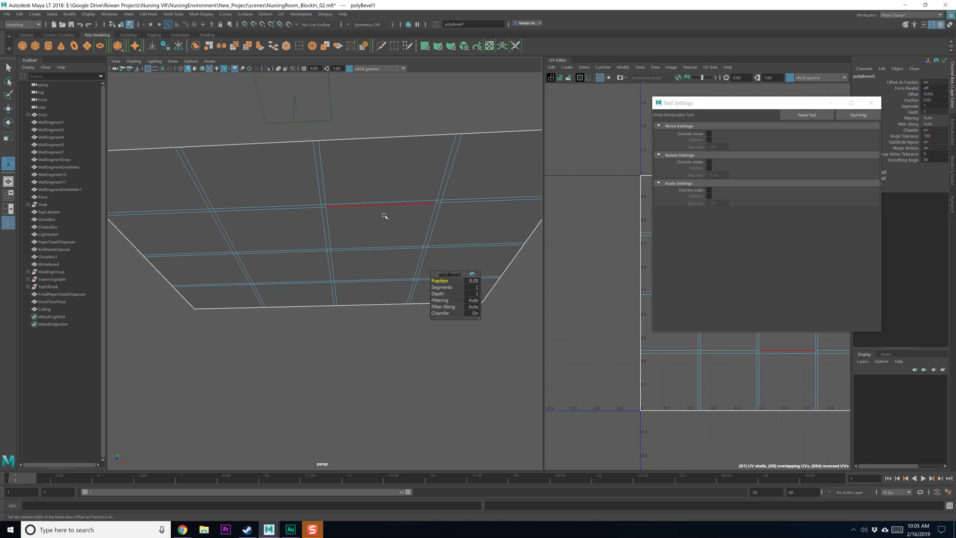
# Step: Extrude all the narrow strip faces between the Ceiling's panels as a connected grid with a local Z translation of about 0.016
pyautogui.keyDown('alt'); pyautogui.moveTo(384, 216); pyautogui.dragTo(386, 196); pyautogui.keyUp('alt')
pyautogui.press('q')
pyautogui.moveTo(383, 173); pyautogui.dragTo(386, 187, button='right')
pyautogui.keyDown('alt'); pyautogui.moveTo(385, 187); pyautogui.dragTo(400, 175); pyautogui.keyUp('alt')
pyautogui.click(415, 154)
pyautogui.keyDown('shift'); pyautogui.doubleClick(417, 188); pyautogui.keyUp('shift')
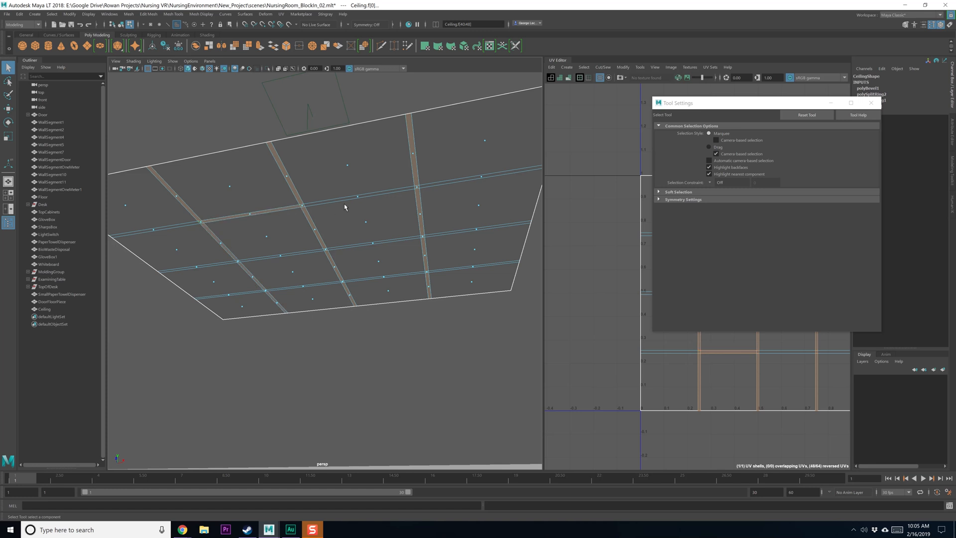
pyautogui.keyDown('shift'); pyautogui.doubleClick(304, 206); pyautogui.keyUp('shift')
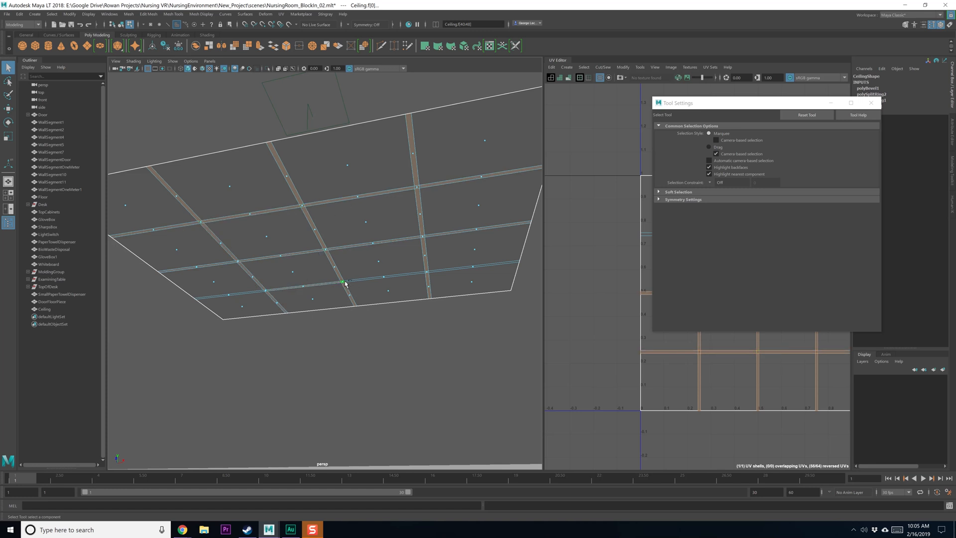
pyautogui.keyDown('alt'); pyautogui.moveTo(362, 277); pyautogui.dragTo(354, 273); pyautogui.keyUp('alt')
pyautogui.keyDown('shift'); pyautogui.moveTo(338, 267); pyautogui.dragTo(341, 287, button='right'); pyautogui.keyUp('shift')
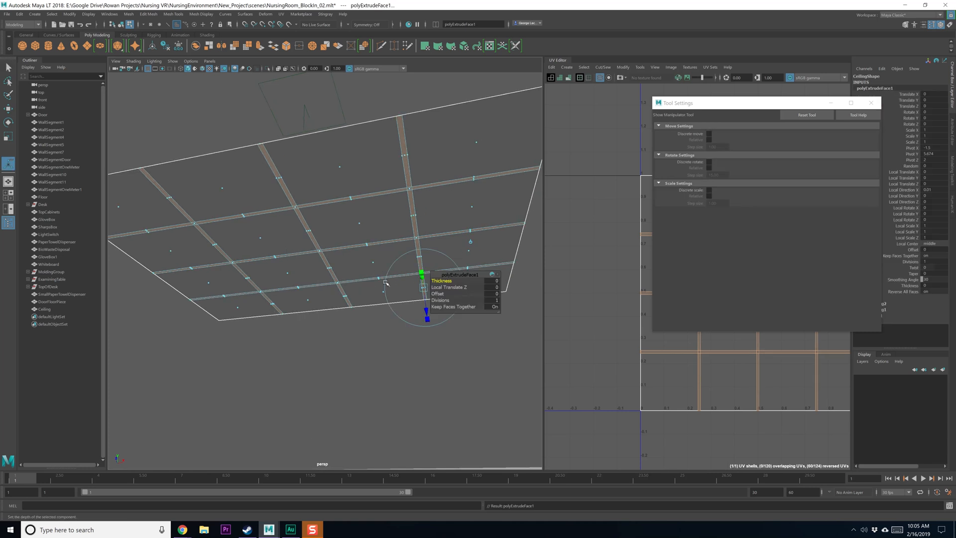
pyautogui.moveTo(427, 312); pyautogui.dragTo(427, 313)
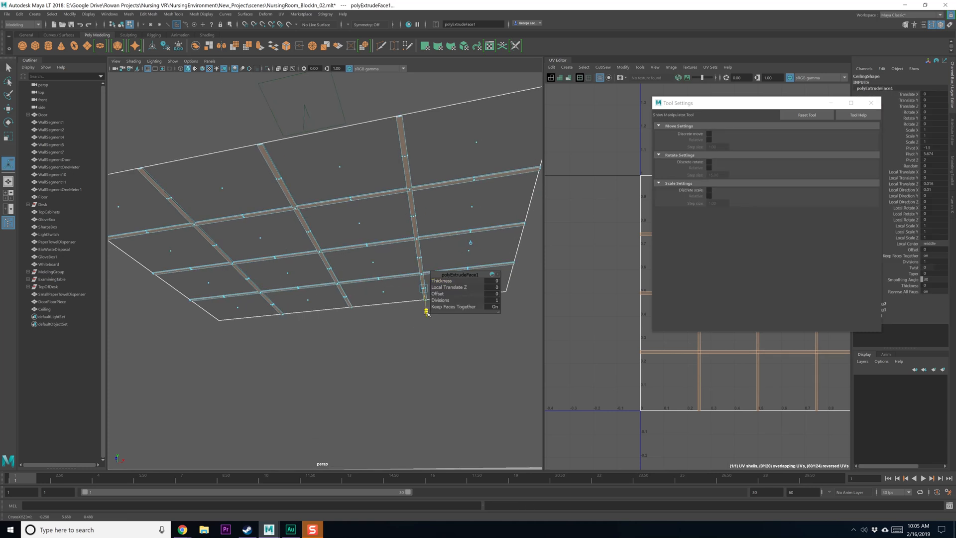
pyautogui.press('q')
pyautogui.moveTo(358, 230)
pyautogui.keyDown('alt'); pyautogui.mouseDown()
pyautogui.moveTo(380, 220)
pyautogui.moveTo(325, 207)
pyautogui.moveTo(348, 245)
pyautogui.moveTo(352, 238)
pyautogui.mouseUp(); pyautogui.keyUp('alt')
pyautogui.press('F8')
pyautogui.click(310, 163)
pyautogui.click(351, 237)
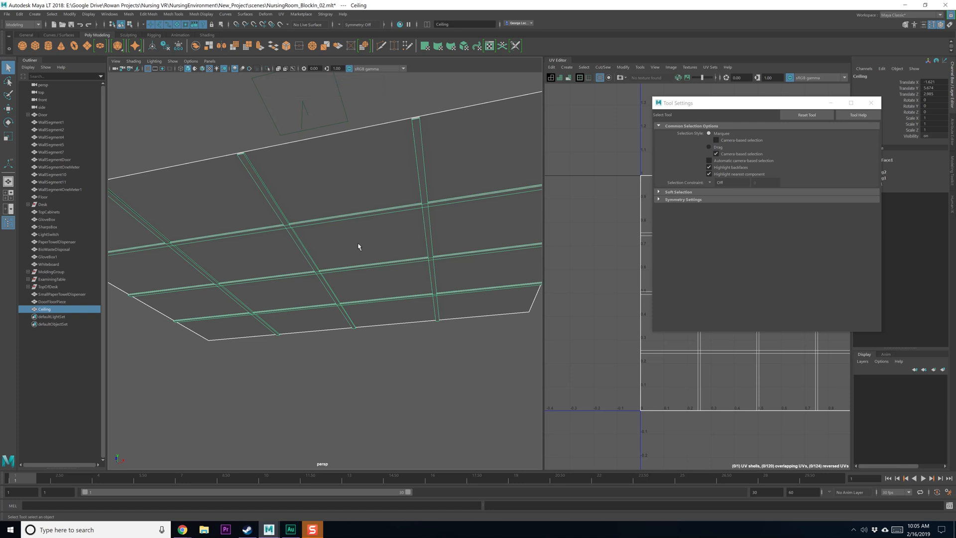
# Step: Try to extrude a central panel face of the Ceiling inward at a local scale of 0.9
pyautogui.keyDown('alt'); pyautogui.moveTo(358, 246); pyautogui.dragTo(290, 255); pyautogui.keyUp('alt')
pyautogui.rightClick(290, 255)
pyautogui.moveTo(290, 255); pyautogui.dragTo(290, 276, button='right')
pyautogui.click(279, 259)
pyautogui.keyDown('alt'); pyautogui.moveTo(279, 258); pyautogui.dragTo(263, 264); pyautogui.keyUp('alt')
pyautogui.keyDown('shift'); pyautogui.click(455, 241); pyautogui.keyUp('shift')
pyautogui.scroll(2, 429, 270)
pyautogui.keyDown('alt'); pyautogui.moveTo(427, 270); pyautogui.dragTo(292, 258); pyautogui.keyUp('alt')
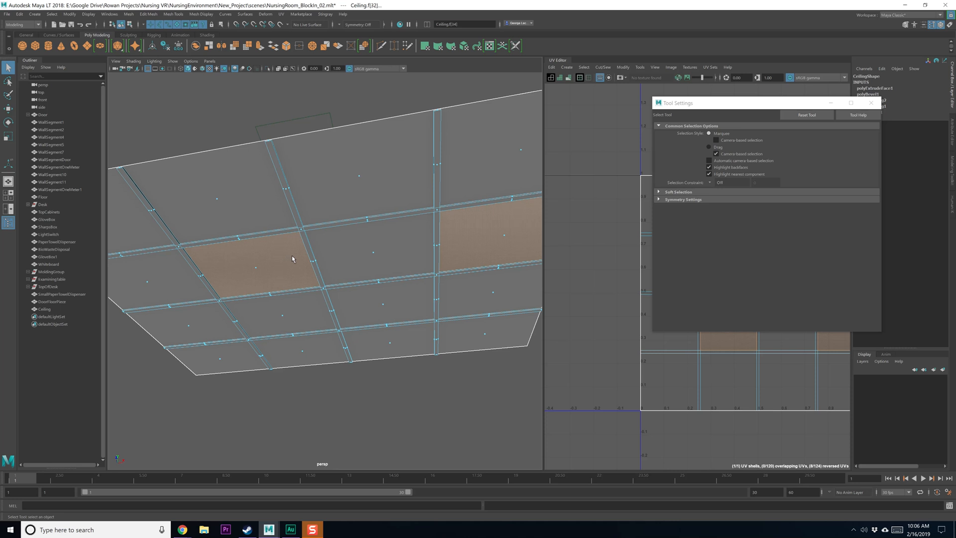
pyautogui.click(373, 252)
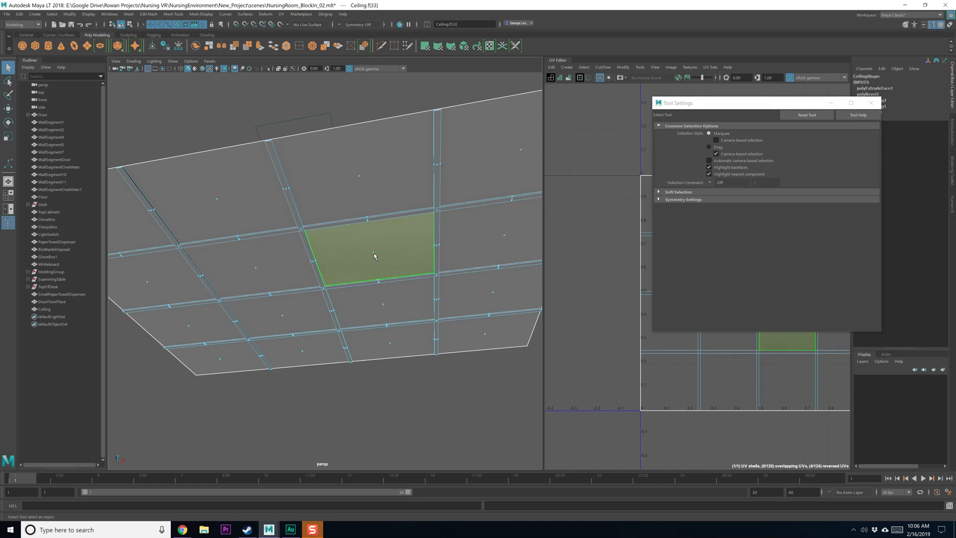
pyautogui.keyDown('shift'); pyautogui.moveTo(373, 252); pyautogui.dragTo(375, 266, button='right'); pyautogui.keyUp('shift')
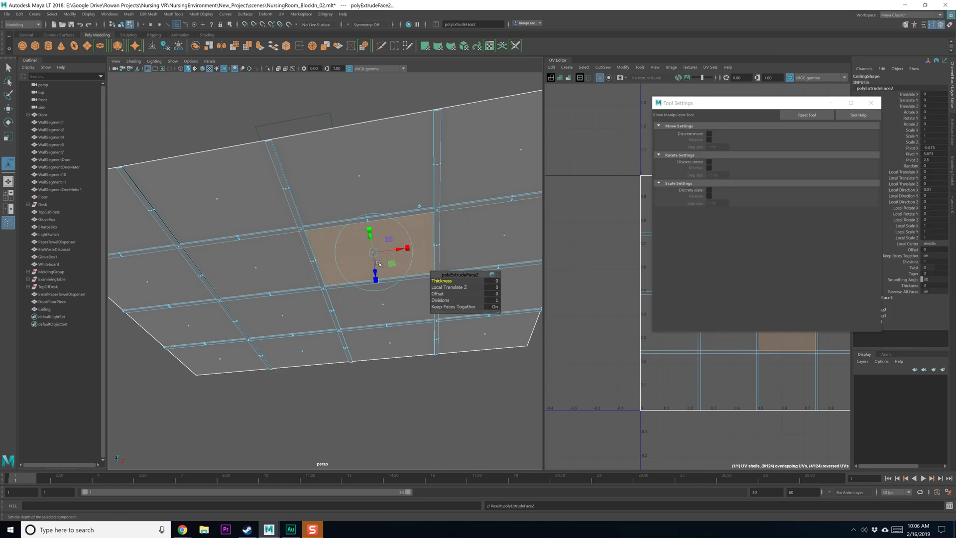
pyautogui.click(369, 230)
pyautogui.moveTo(373, 252); pyautogui.dragTo(374, 264)
pyautogui.keyDown('alt'); pyautogui.moveTo(366, 263); pyautogui.dragTo(377, 264, button='right'); pyautogui.keyUp('alt')
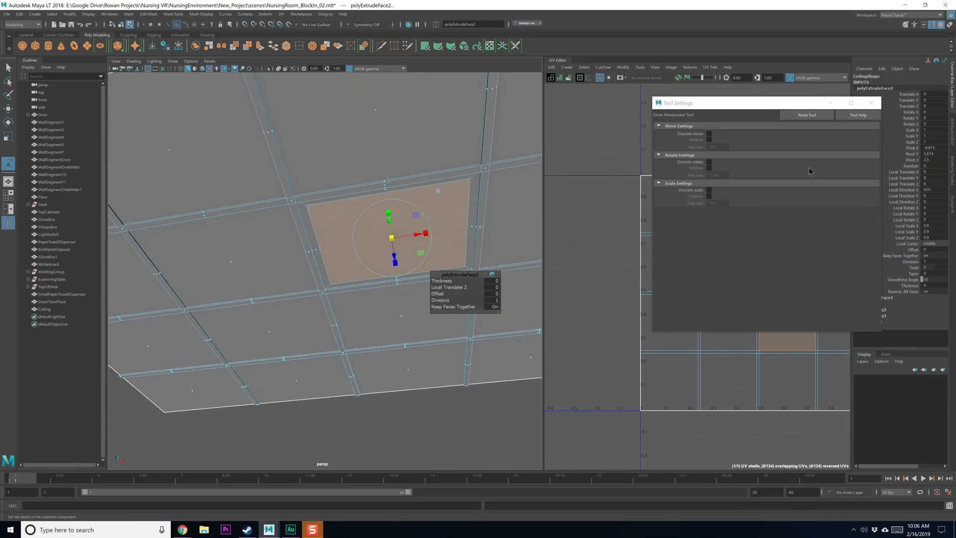
# Step: Switch to the browser, show image results for "ceiling vent" and examine the ceiling vent photos
pyautogui.hotkey('alt', 'Tab')
pyautogui.moveTo(343, 101); pyautogui.dragTo(265, 77)
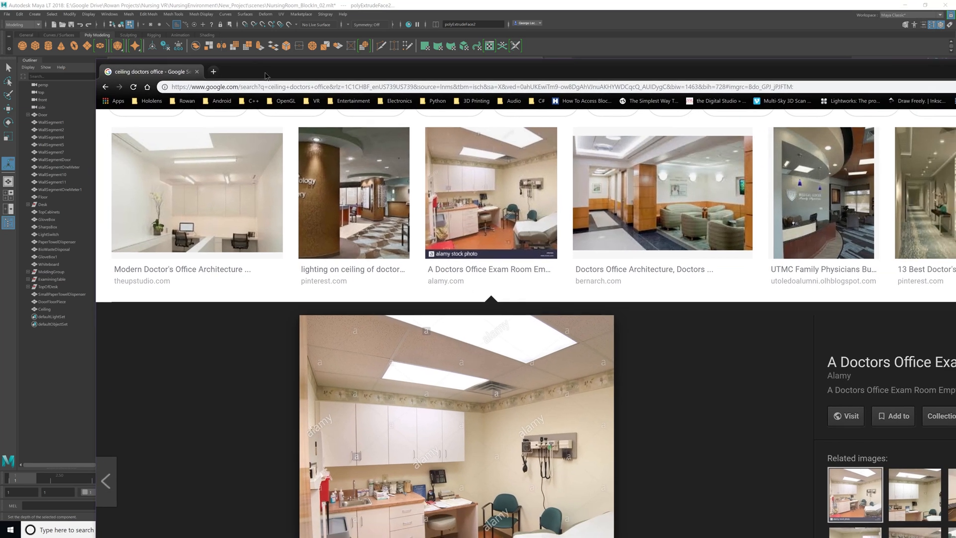
pyautogui.click(270, 87)
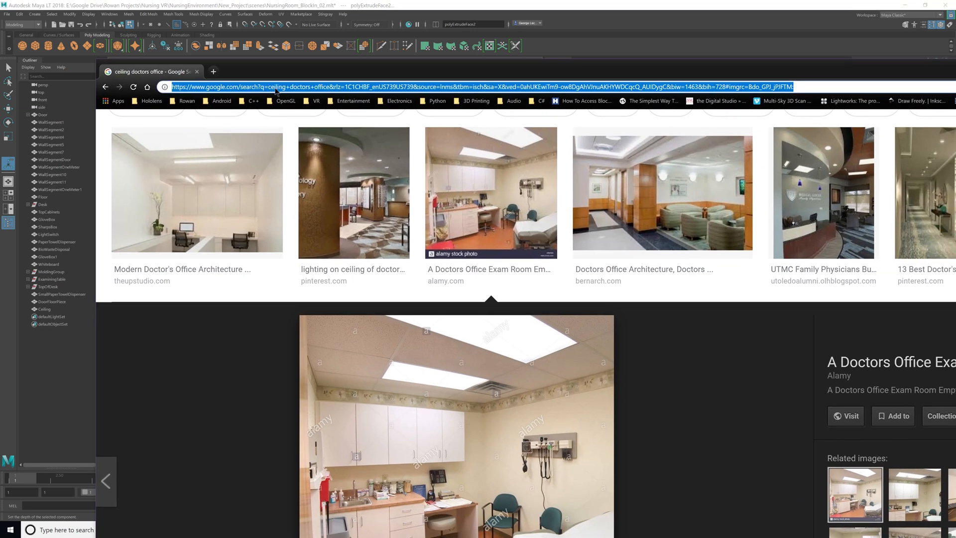
pyautogui.write('ceiling')
pyautogui.press('Delete')
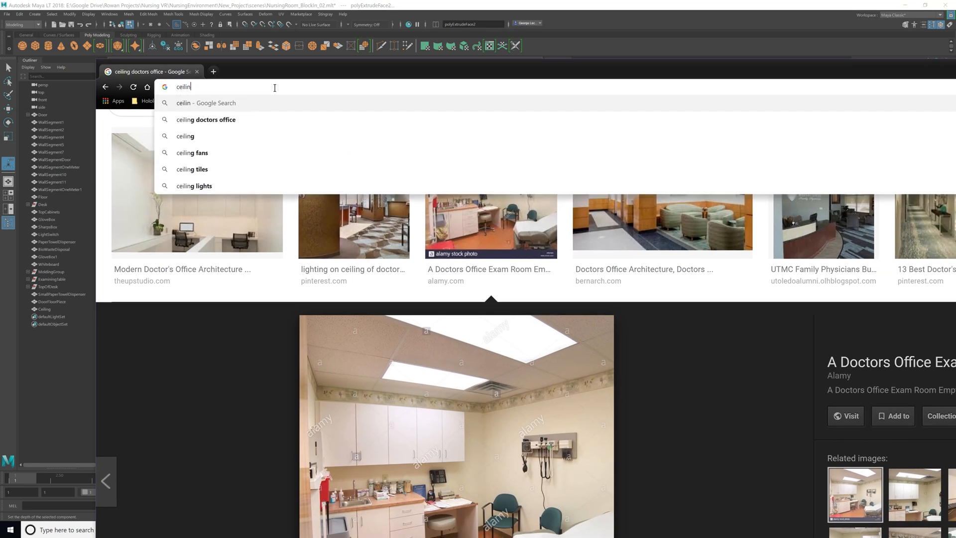
pyautogui.write('g vent')
pyautogui.press('Return')
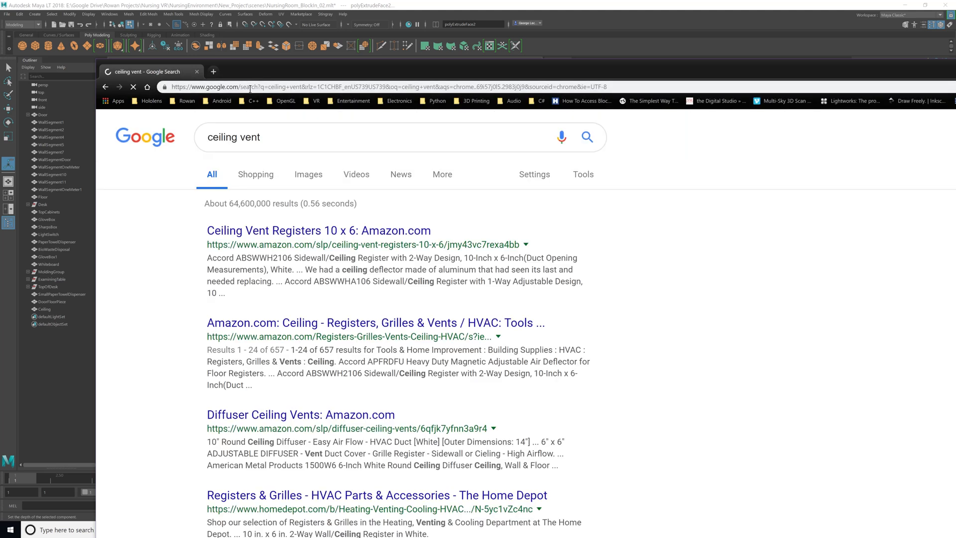
pyautogui.click(308, 174)
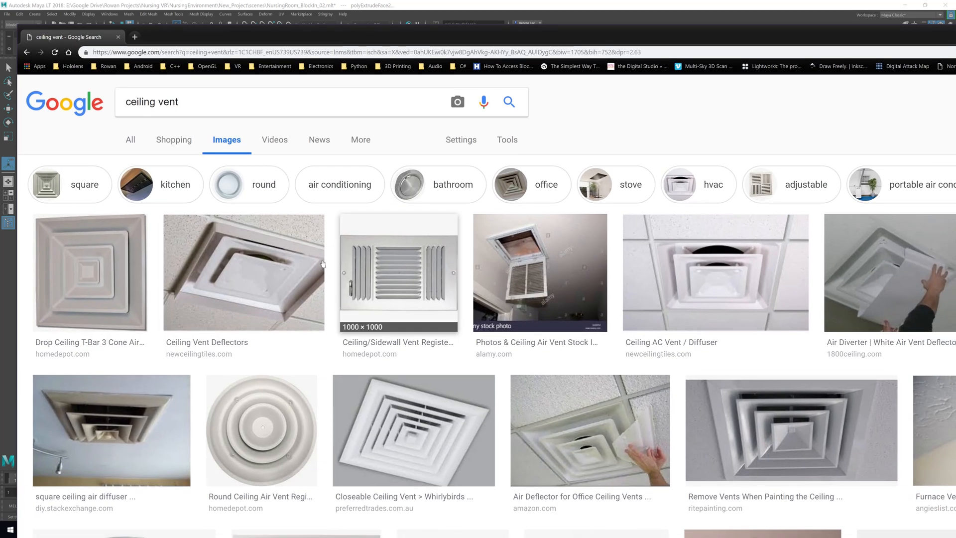
pyautogui.scroll(-3, 398, 408)
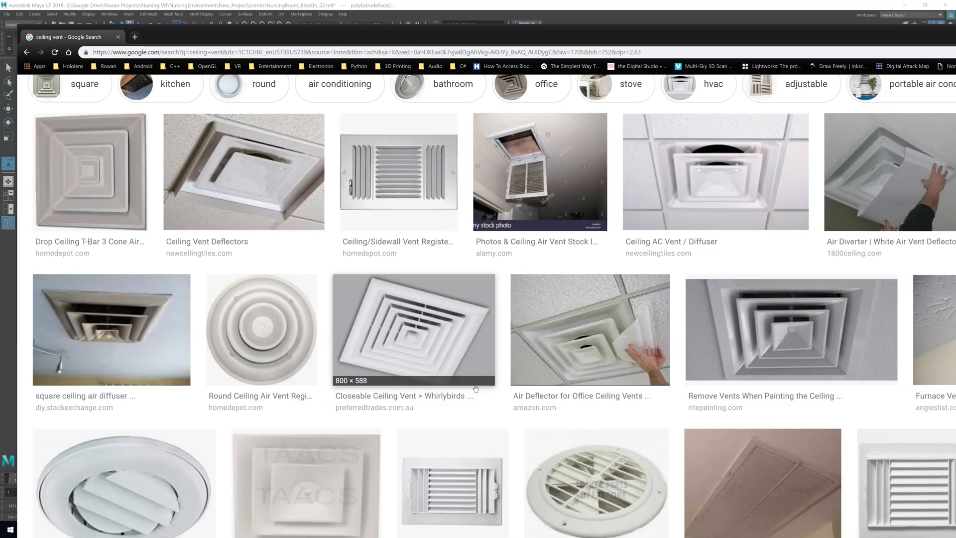
pyautogui.moveTo(520, 30); pyautogui.dragTo(955, 75)
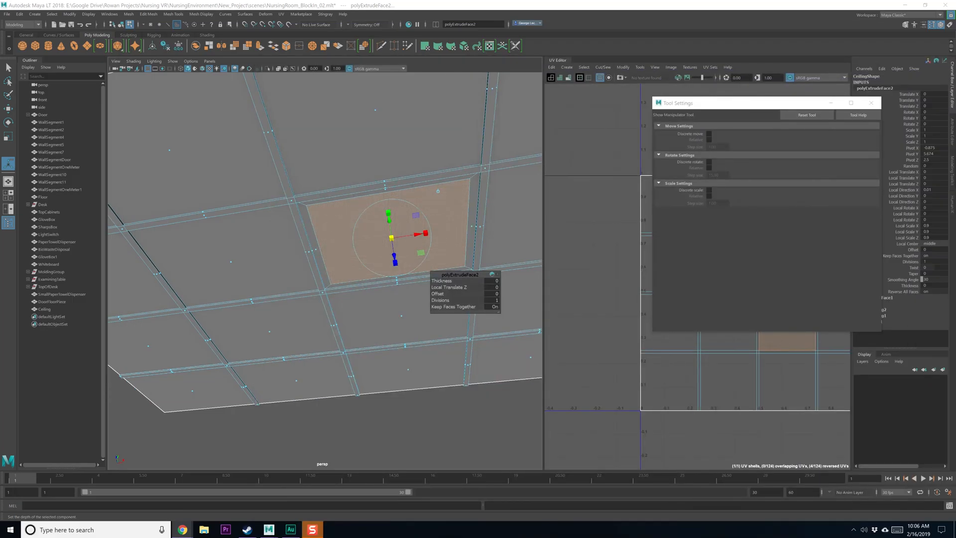
# Step: Back in Maya, undo the scaled extrusion of the central ceiling panel
pyautogui.keyDown('alt'); pyautogui.moveTo(413, 209); pyautogui.dragTo(406, 209); pyautogui.keyUp('alt')
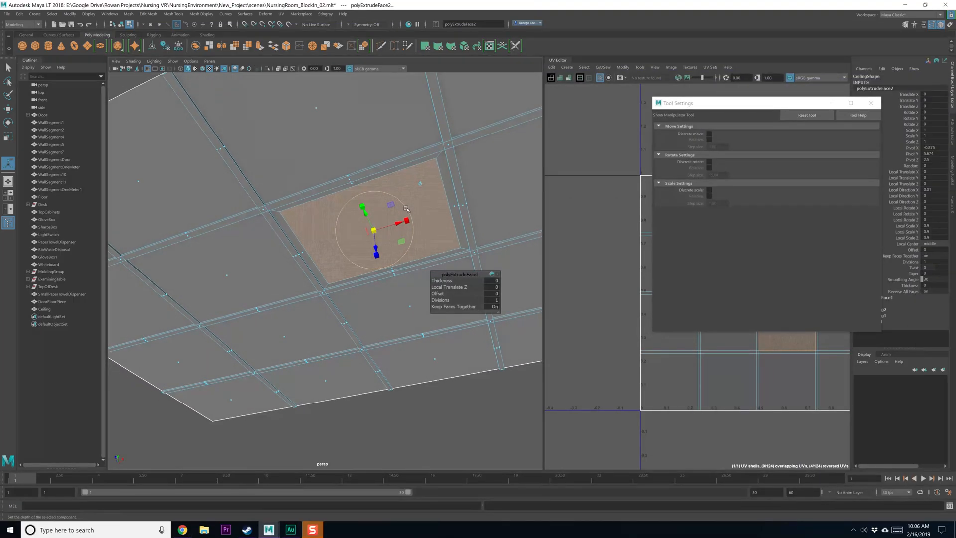
pyautogui.hotkey('ctrl', 'z')
pyautogui.hotkey('ctrl', 'z')
pyautogui.hotkey('ctrl', 'z')
# Step: Try to extract the two panel faces on either side of the central panel from the Ceiling mesh
pyautogui.press('q')
pyautogui.keyDown('alt'); pyautogui.moveTo(397, 269); pyautogui.dragTo(378, 253); pyautogui.keyUp('alt')
pyautogui.click(367, 252)
pyautogui.click(497, 235)
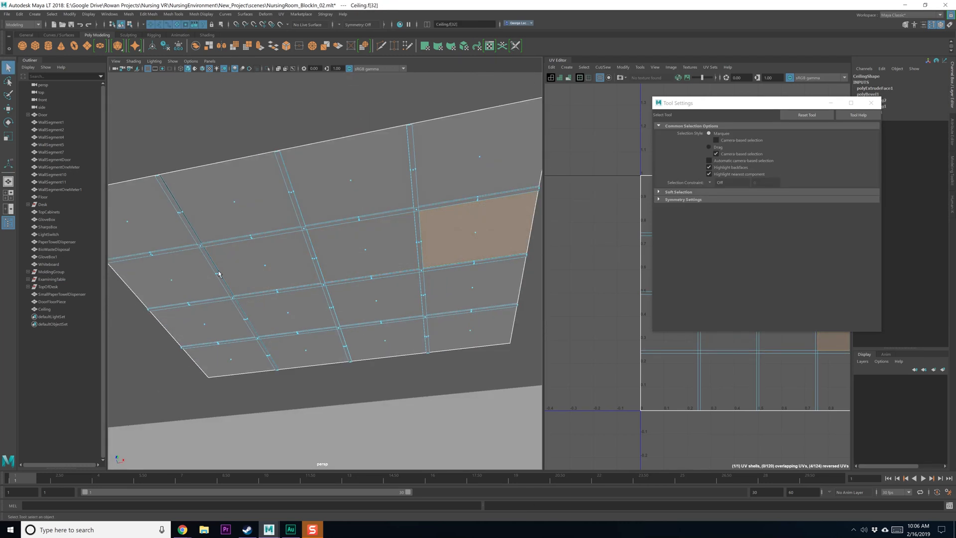
pyautogui.keyDown('shift'); pyautogui.click(278, 268); pyautogui.keyUp('shift')
pyautogui.keyDown('shift'); pyautogui.moveTo(277, 267); pyautogui.dragTo(280, 386, button='right'); pyautogui.keyUp('shift')
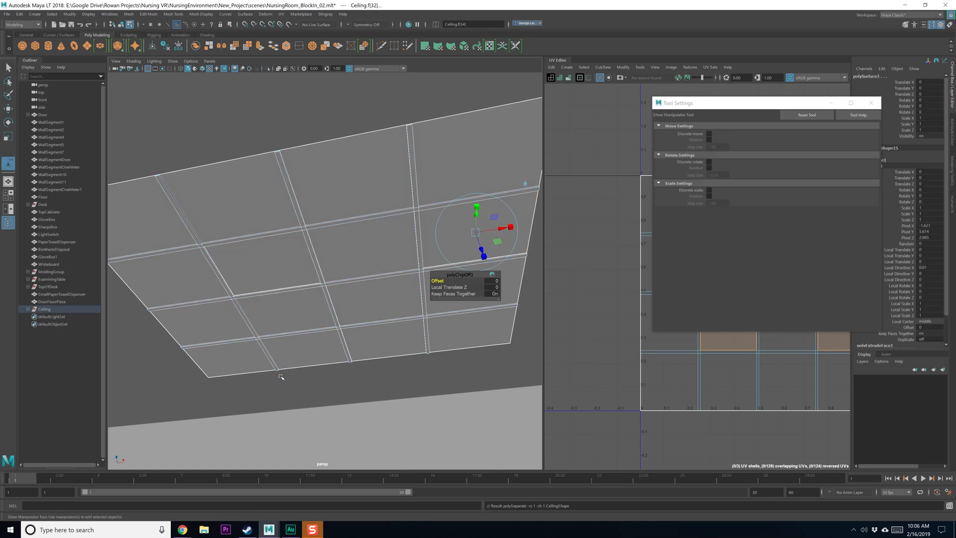
# Step: Try to extract the central panel face between the two separated panels as its own object
pyautogui.click(367, 256)
pyautogui.click(263, 264)
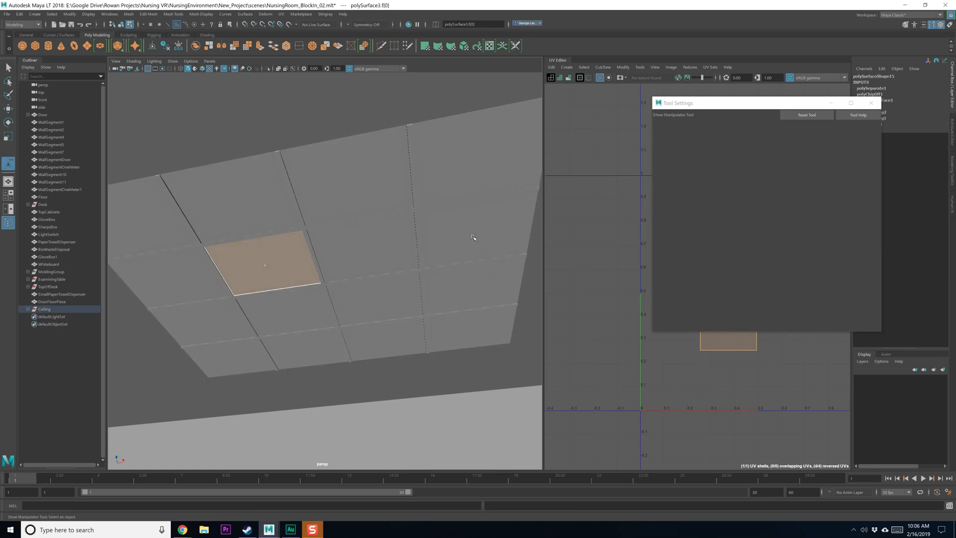
pyautogui.click(368, 253)
pyautogui.keyDown('shift'); pyautogui.moveTo(367, 252); pyautogui.dragTo(361, 360, button='right'); pyautogui.keyUp('shift')
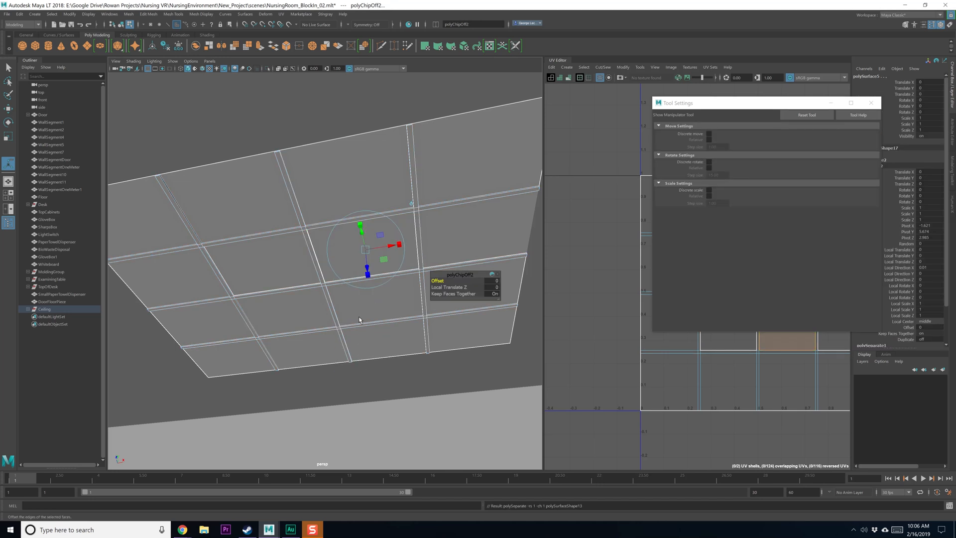
pyautogui.press('q')
pyautogui.press('F8')
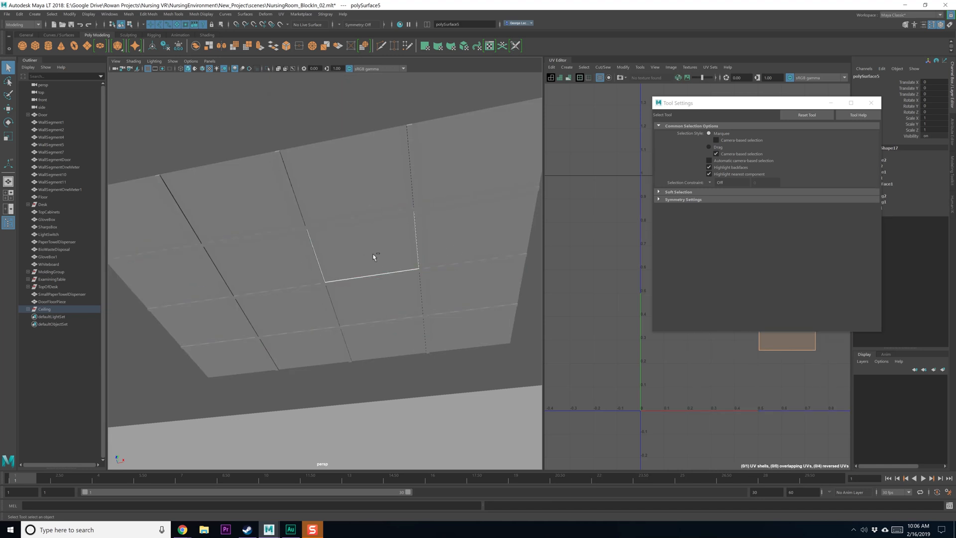
# Step: Undo both panel extractions to restore the Ceiling as a single mesh
pyautogui.hotkey('ctrl', 'z')
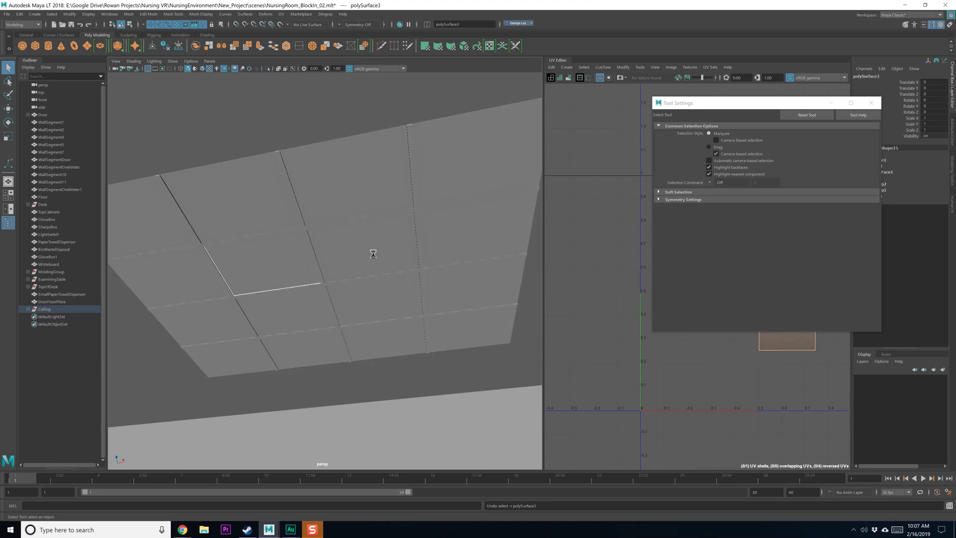
pyautogui.hotkey('ctrl', 'z')
pyautogui.hotkey('ctrl', 'z')
pyautogui.hotkey('ctrl', 'z')
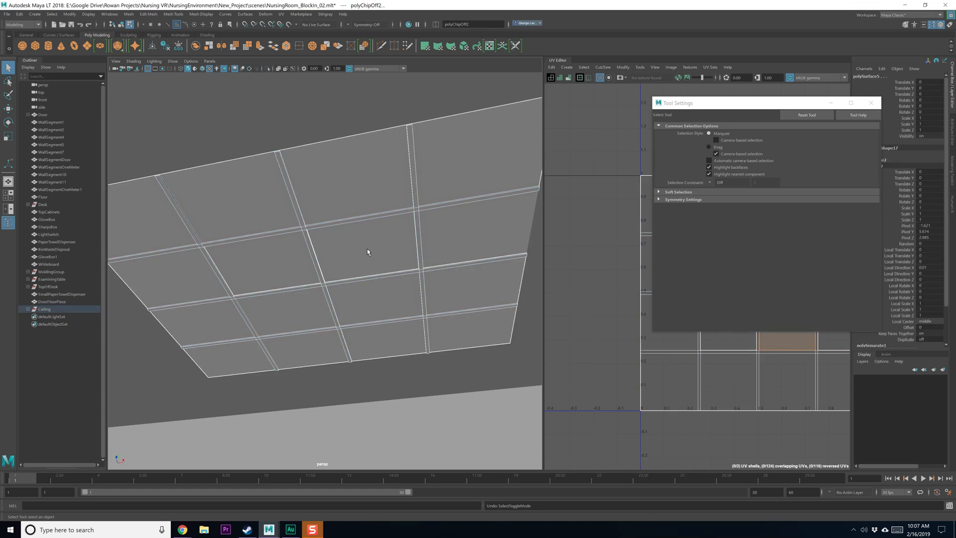
pyautogui.press('F11')
pyautogui.press('F8')
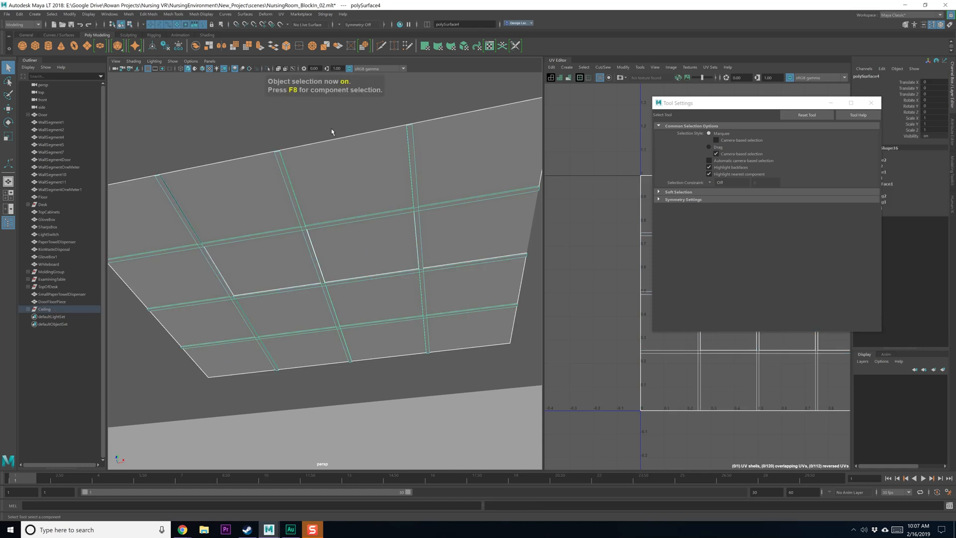
pyautogui.keyDown('alt'); pyautogui.moveTo(343, 187); pyautogui.dragTo(383, 288); pyautogui.keyUp('alt')
pyautogui.click(382, 279)
pyautogui.hotkey('ctrl', 'z')
pyautogui.hotkey('ctrl', 'z')
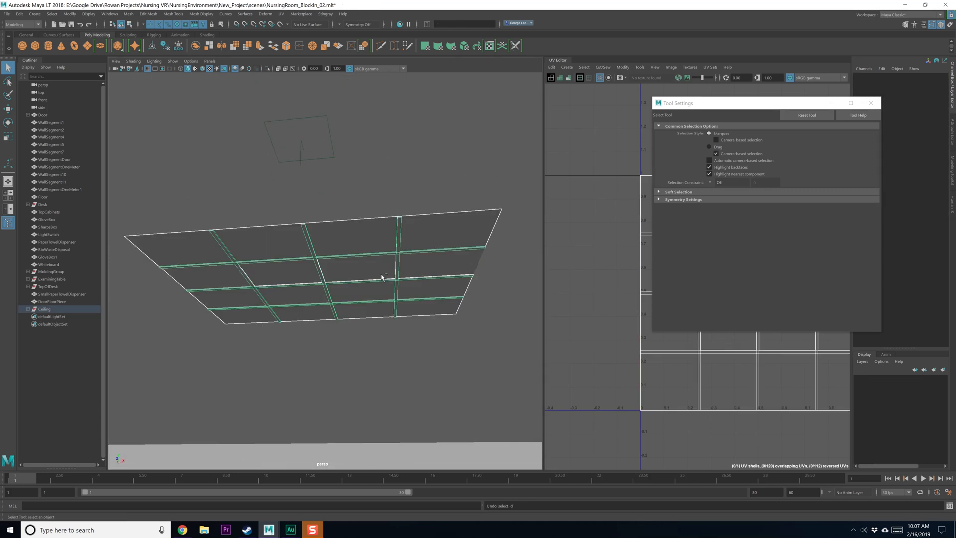
pyautogui.hotkey('ctrl', 'z')
pyautogui.hotkey('ctrl', 'z')
pyautogui.hotkey('ctrl', 'z')
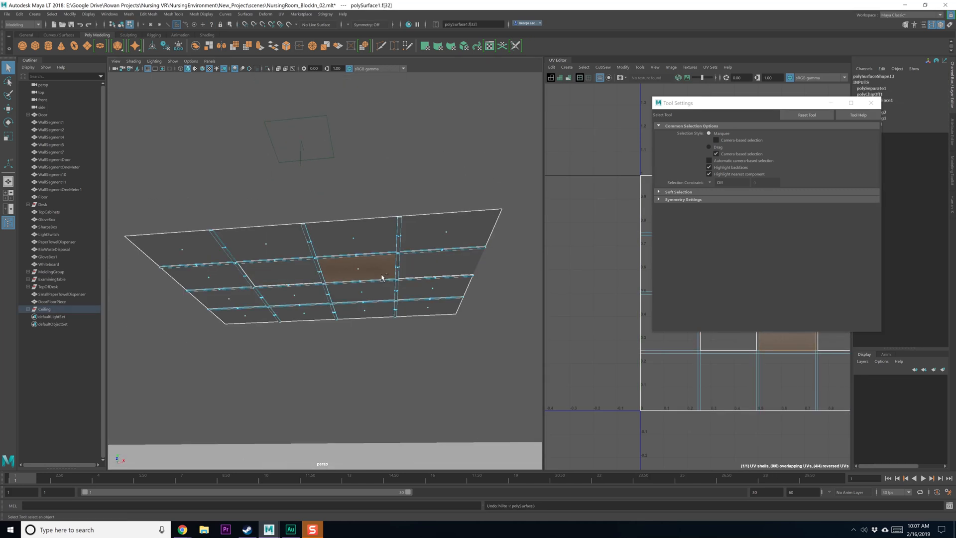
pyautogui.click(361, 243)
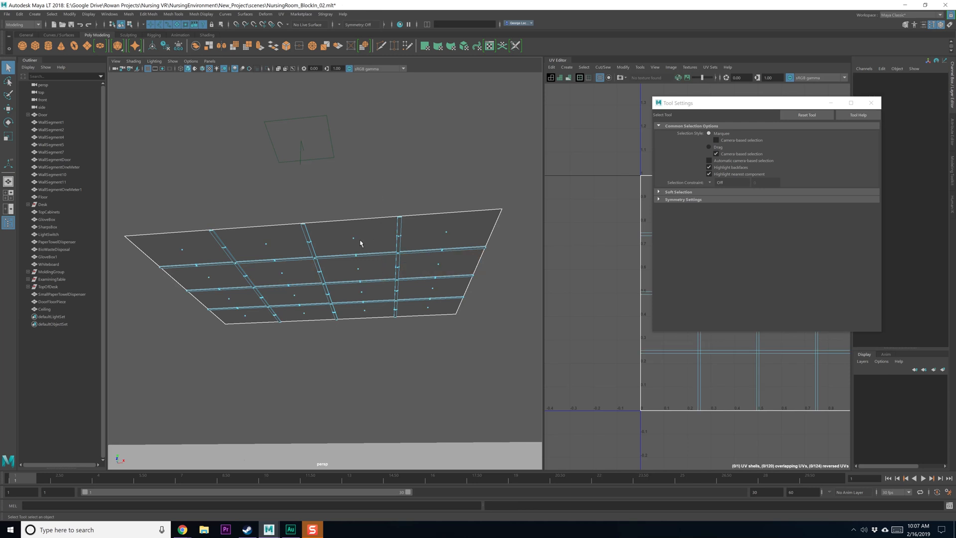
# Step: Snap the Ceiling down onto the top of the room's walls at a Translate Y of 3
pyautogui.press('F8')
pyautogui.scroll(-3, 365, 271)
pyautogui.press('w')
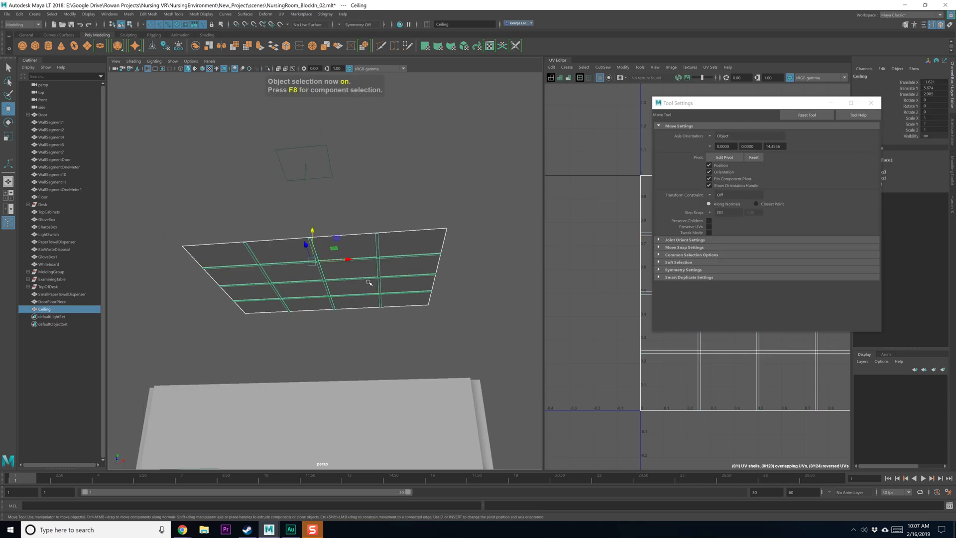
pyautogui.keyDown('alt'); pyautogui.moveTo(369, 281); pyautogui.dragTo(340, 219, button='middle'); pyautogui.keyUp('alt')
pyautogui.moveTo(340, 219)
pyautogui.keyDown('alt'); pyautogui.mouseDown()
pyautogui.moveTo(319, 249)
pyautogui.moveTo(337, 224)
pyautogui.mouseUp(); pyautogui.keyUp('alt')
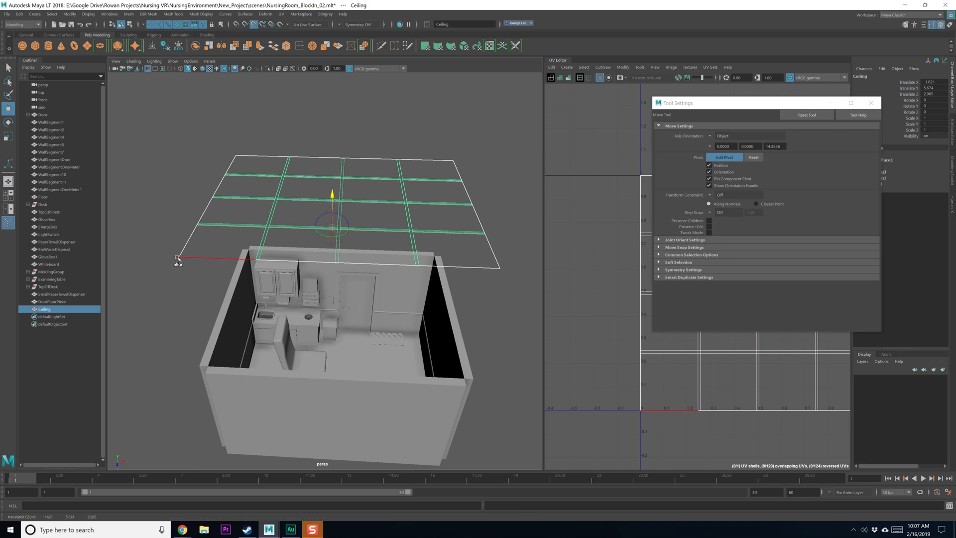
pyautogui.middleClick(198, 371)
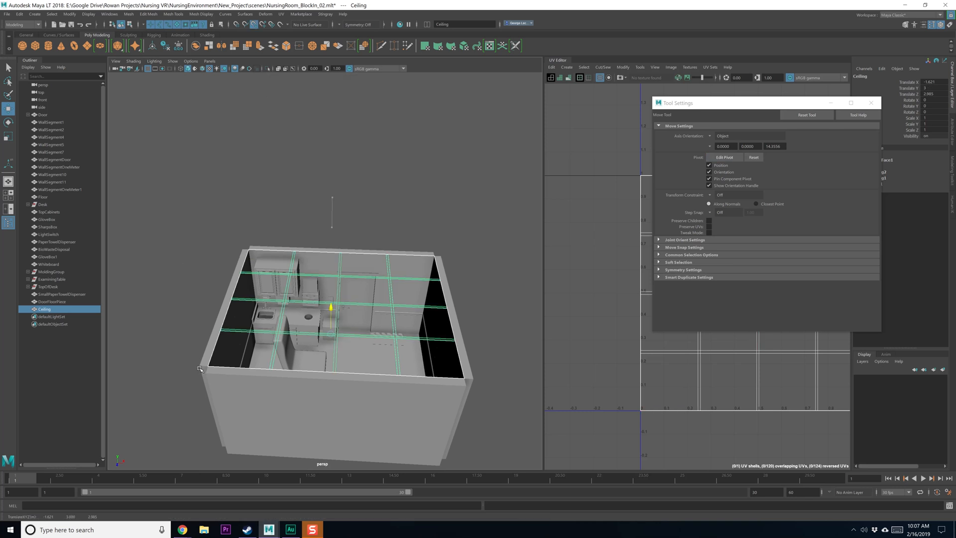
# Step: Deselect the Ceiling, save the scene and close the Tool Settings window
pyautogui.press('q')
pyautogui.click(284, 219)
pyautogui.keyDown('alt'); pyautogui.moveTo(317, 289); pyautogui.dragTo(309, 293); pyautogui.keyUp('alt')
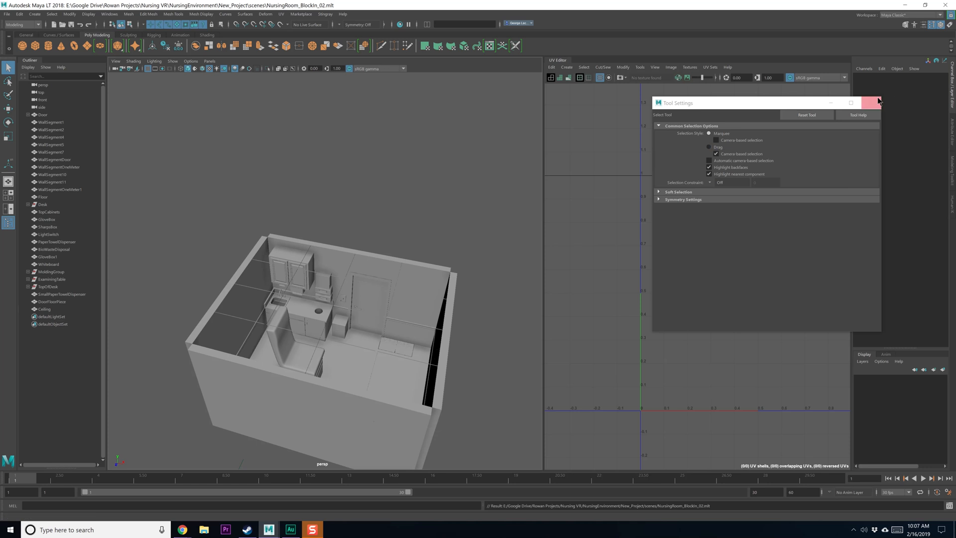
pyautogui.click(878, 101)
# Step: Delete the construction history of all objects in the scene, and select the Desk
pyautogui.keyDown('alt'); pyautogui.moveTo(503, 252); pyautogui.dragTo(475, 233); pyautogui.keyUp('alt')
pyautogui.click(30, 15)
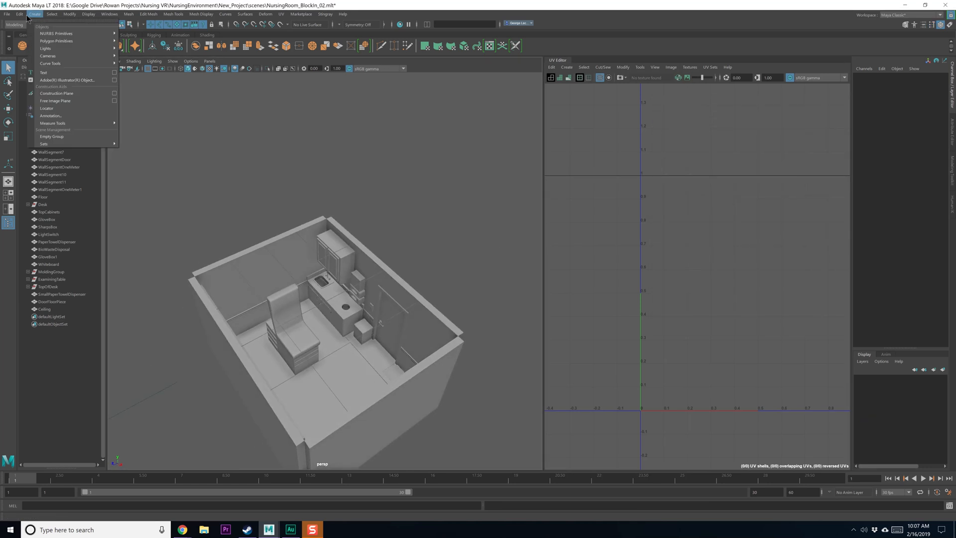
pyautogui.moveTo(19, 14)
pyautogui.moveTo(66, 111)
pyautogui.click(154, 113)
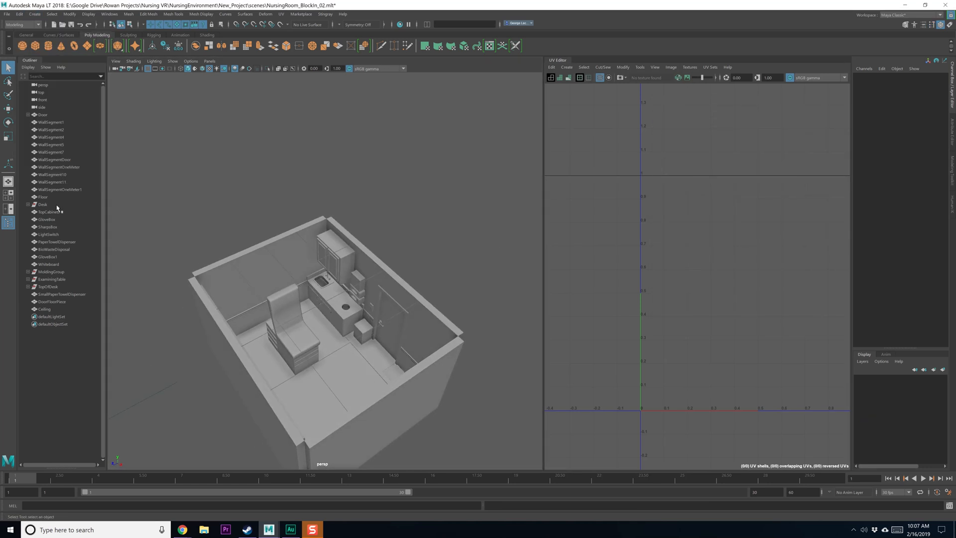
pyautogui.click(43, 204)
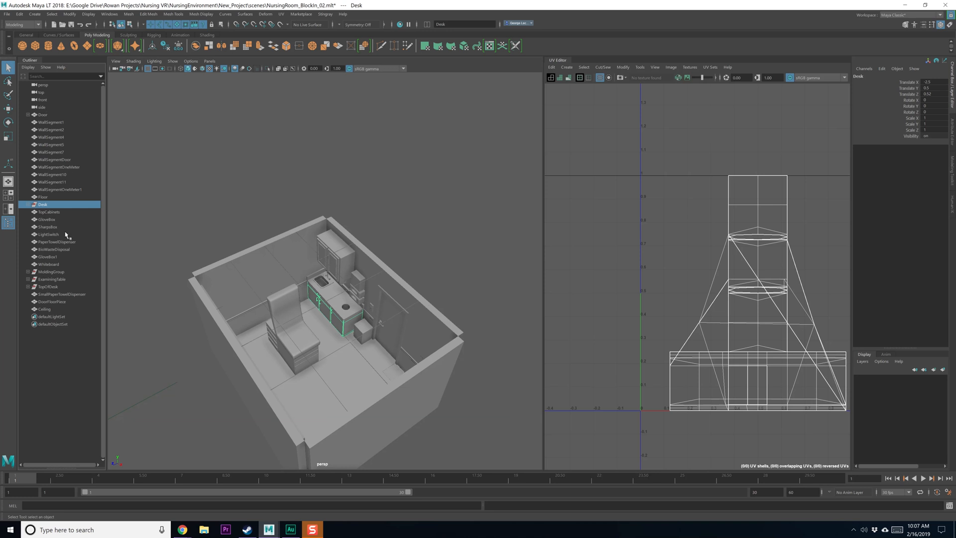
# Step: Unfold the UVs of the Ceiling by selecting its whole UV shell
pyautogui.keyDown('alt'); pyautogui.moveTo(260, 266); pyautogui.dragTo(301, 248); pyautogui.keyUp('alt')
pyautogui.keyDown('alt'); pyautogui.moveTo(302, 248); pyautogui.dragTo(333, 268, button='right'); pyautogui.keyUp('alt')
pyautogui.keyDown('alt'); pyautogui.moveTo(333, 268); pyautogui.dragTo(313, 198, button='middle'); pyautogui.keyUp('alt')
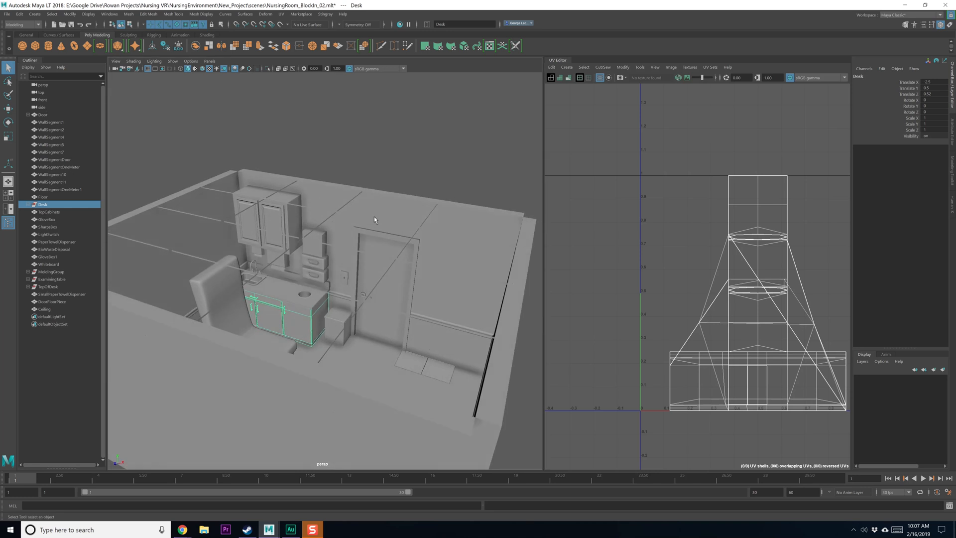
pyautogui.click(431, 212)
pyautogui.keyDown('alt'); pyautogui.moveTo(440, 198); pyautogui.dragTo(431, 203); pyautogui.keyUp('alt')
pyautogui.scroll(-4, 694, 194)
pyautogui.keyDown('alt'); pyautogui.moveTo(714, 194); pyautogui.dragTo(679, 197, button='middle'); pyautogui.keyUp('alt')
pyautogui.moveTo(688, 193); pyautogui.dragTo(656, 190, button='right')
pyautogui.click(700, 215)
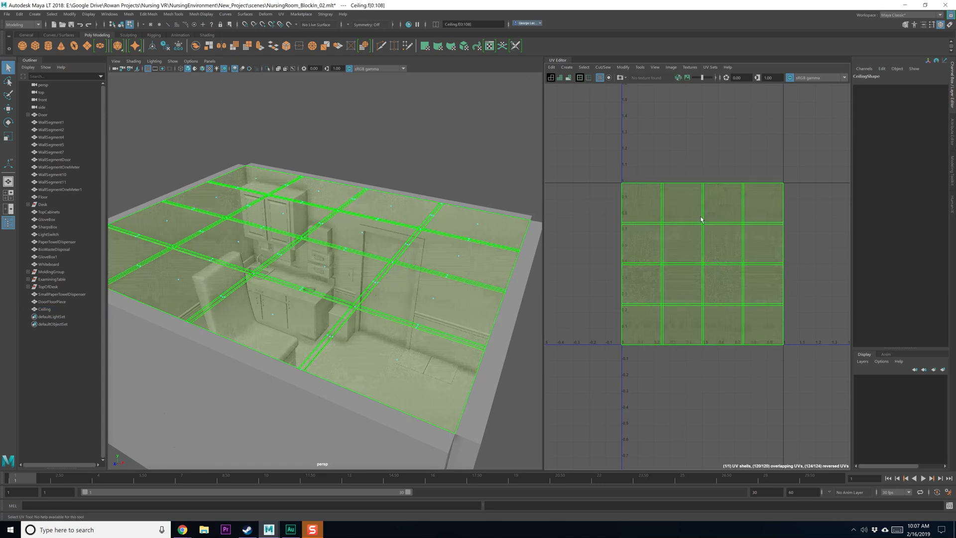
pyautogui.keyDown('shift'); pyautogui.moveTo(699, 213); pyautogui.dragTo(633, 212, button='right'); pyautogui.keyUp('shift')
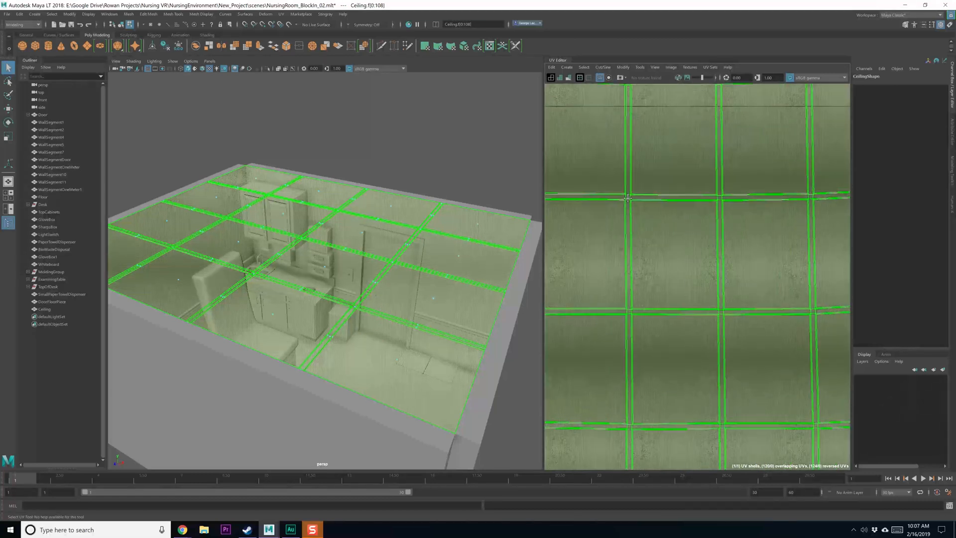
# Step: Select the sixteen large ceiling panel faces in the UV layout and separate them from the grid strips with Create UV Shell
pyautogui.moveTo(665, 192); pyautogui.dragTo(668, 205, button='right')
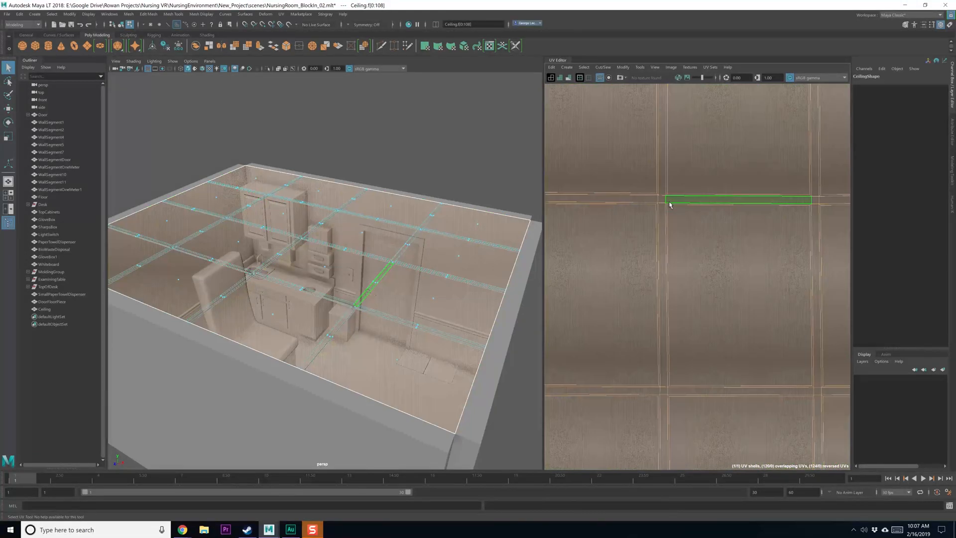
pyautogui.scroll(-6, 668, 206)
pyautogui.keyDown('alt'); pyautogui.moveTo(669, 195); pyautogui.dragTo(641, 203, button='middle'); pyautogui.keyUp('alt')
pyautogui.click(620, 192)
pyautogui.keyDown('shift'); pyautogui.click(673, 194); pyautogui.keyUp('shift')
pyautogui.keyDown('shift'); pyautogui.click(707, 194); pyautogui.keyUp('shift')
pyautogui.keyDown('shift'); pyautogui.click(751, 191); pyautogui.keyUp('shift')
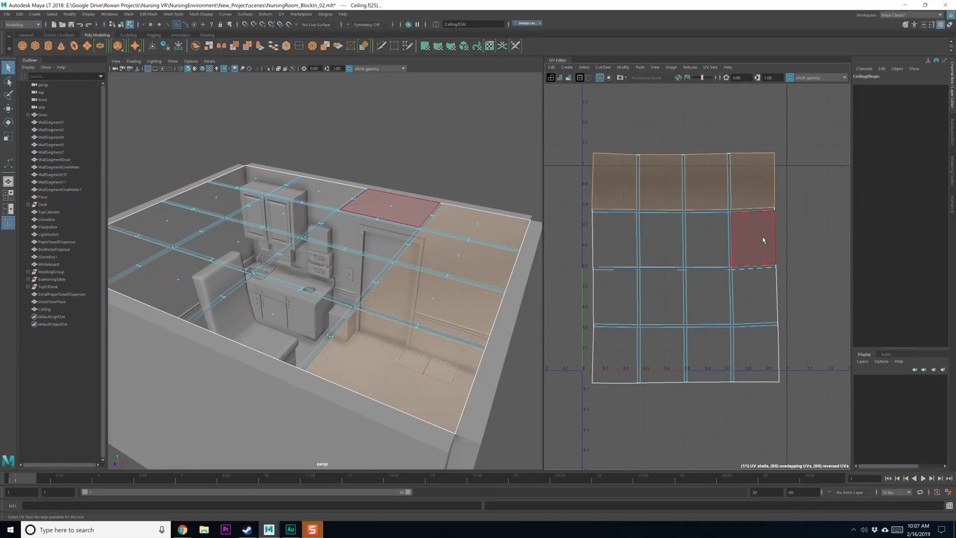
pyautogui.keyDown('shift'); pyautogui.click(761, 239); pyautogui.keyUp('shift')
pyautogui.keyDown('shift'); pyautogui.click(719, 248); pyautogui.keyUp('shift')
pyautogui.keyDown('shift'); pyautogui.click(665, 245); pyautogui.keyUp('shift')
pyautogui.keyDown('shift'); pyautogui.click(621, 245); pyautogui.keyUp('shift')
pyautogui.keyDown('shift'); pyautogui.click(615, 296); pyautogui.keyUp('shift')
pyautogui.keyDown('shift'); pyautogui.click(655, 298); pyautogui.keyUp('shift')
pyautogui.keyDown('shift'); pyautogui.click(706, 296); pyautogui.keyUp('shift')
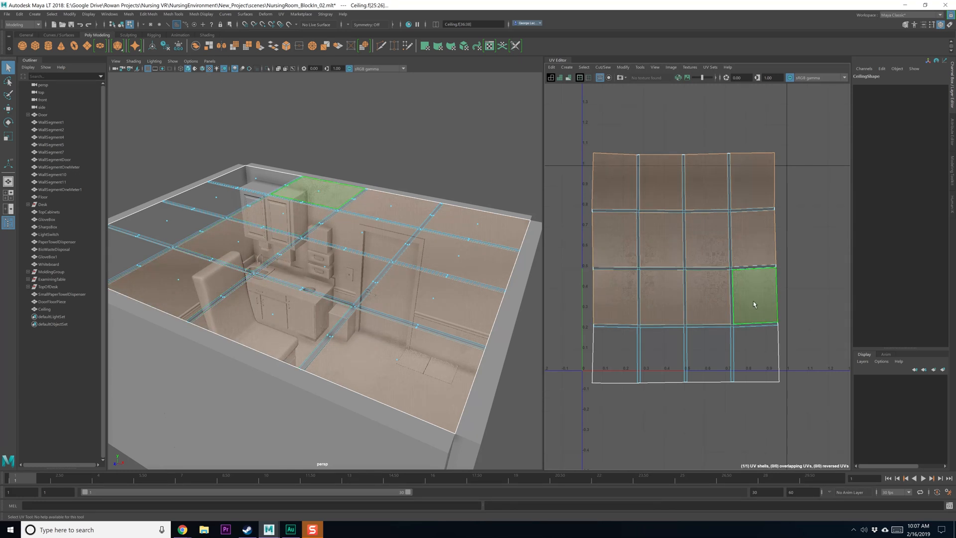
pyautogui.keyDown('shift'); pyautogui.click(746, 286); pyautogui.keyUp('shift')
pyautogui.keyDown('shift'); pyautogui.click(754, 354); pyautogui.keyUp('shift')
pyautogui.keyDown('shift'); pyautogui.click(710, 348); pyautogui.keyUp('shift')
pyautogui.keyDown('shift'); pyautogui.click(661, 353); pyautogui.keyUp('shift')
pyautogui.keyDown('shift'); pyautogui.click(626, 362); pyautogui.keyUp('shift')
pyautogui.keyDown('shift'); pyautogui.rightClick(664, 283); pyautogui.keyUp('shift')
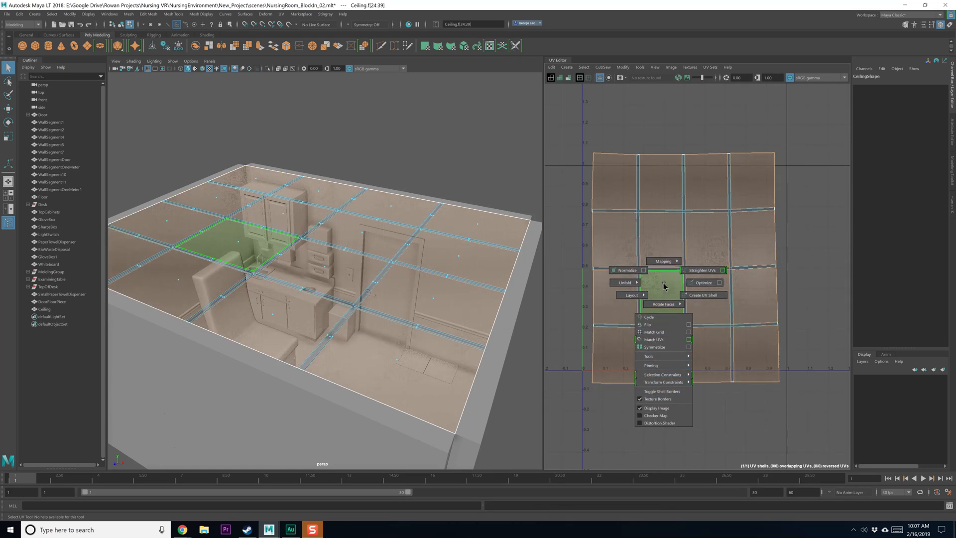
pyautogui.keyDown('shift'); pyautogui.moveTo(663, 283); pyautogui.dragTo(692, 294, button='right'); pyautogui.keyUp('shift')
# Step: Select the connected grid-strip shell and move it sideways, clear of the panel shells, into the neighboring UV tile
pyautogui.keyDown('alt'); pyautogui.moveTo(680, 275); pyautogui.dragTo(675, 273, button='middle'); pyautogui.keyUp('alt')
pyautogui.doubleClick(679, 248)
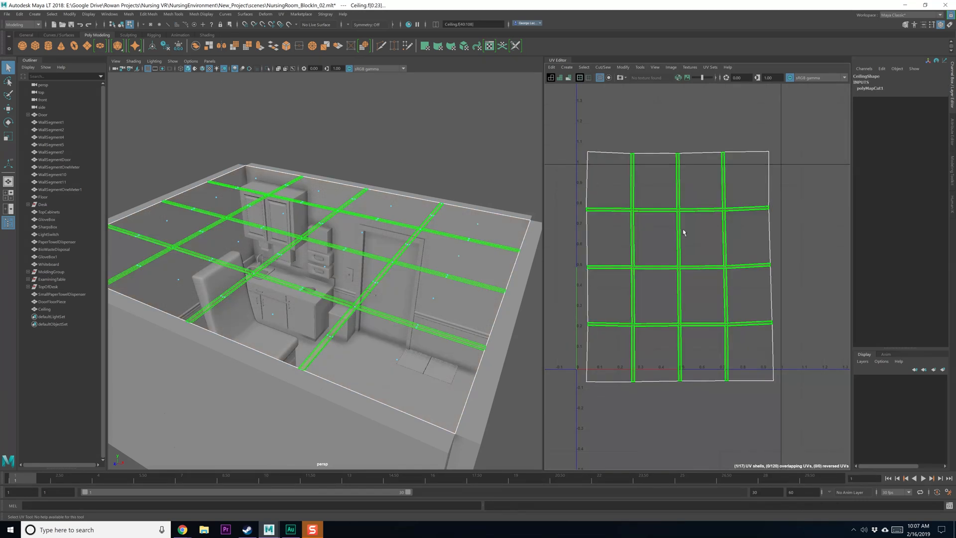
pyautogui.press('w')
pyautogui.scroll(-3, 688, 234)
pyautogui.moveTo(689, 255); pyautogui.dragTo(799, 254)
pyautogui.keyDown('alt'); pyautogui.moveTo(783, 251); pyautogui.dragTo(682, 248, button='middle'); pyautogui.keyUp('alt')
pyautogui.moveTo(691, 249); pyautogui.dragTo(727, 248)
pyautogui.keyDown('alt'); pyautogui.moveTo(720, 226); pyautogui.dragTo(667, 222, button='middle'); pyautogui.keyUp('alt')
# Step: Select the vertical strip faces of the ceiling grid in the UV layout and cut them loose with Create UV Shell
pyautogui.moveTo(656, 215); pyautogui.dragTo(657, 228, button='right')
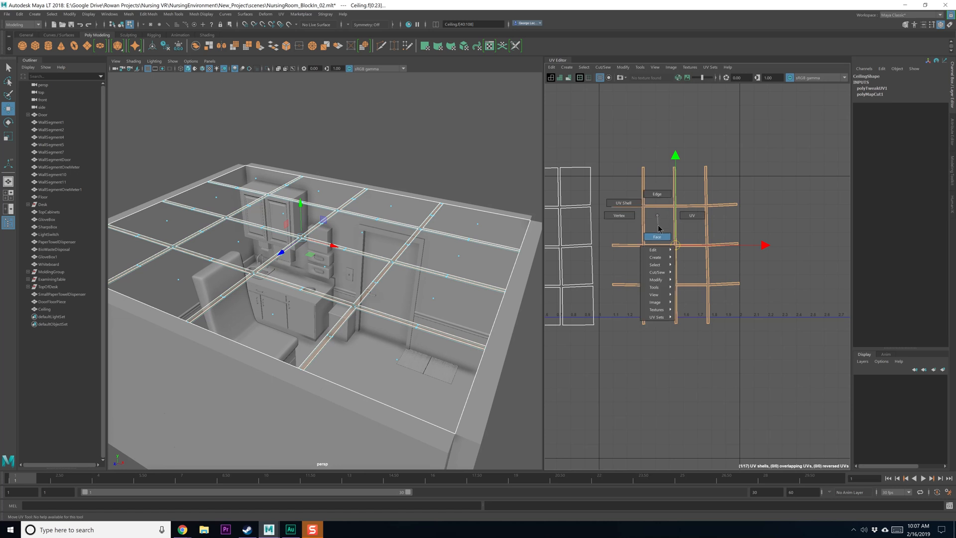
pyautogui.moveTo(636, 186); pyautogui.dragTo(736, 196)
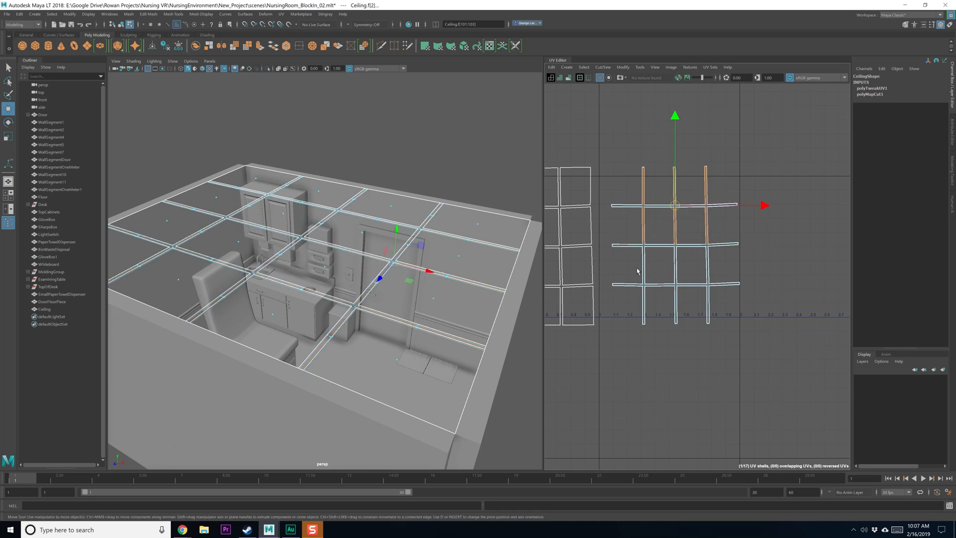
pyautogui.keyDown('shift'); pyautogui.moveTo(636, 270); pyautogui.dragTo(746, 272); pyautogui.keyUp('shift')
pyautogui.keyDown('shift'); pyautogui.moveTo(629, 303); pyautogui.dragTo(755, 315); pyautogui.keyUp('shift')
pyautogui.keyDown('alt'); pyautogui.moveTo(680, 225); pyautogui.dragTo(679, 240, button='middle'); pyautogui.keyUp('alt')
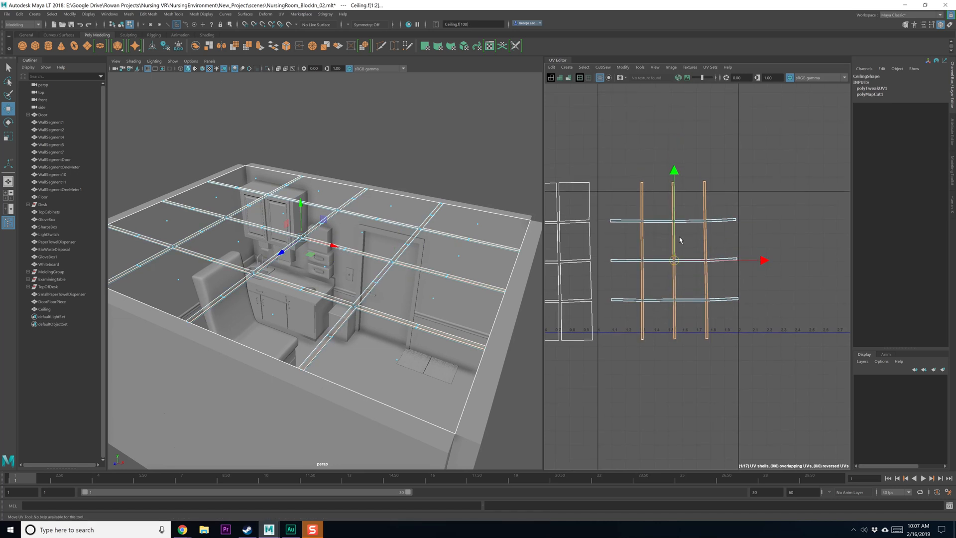
pyautogui.keyDown('shift'); pyautogui.rightClick(673, 197); pyautogui.keyUp('shift')
pyautogui.click(692, 209)
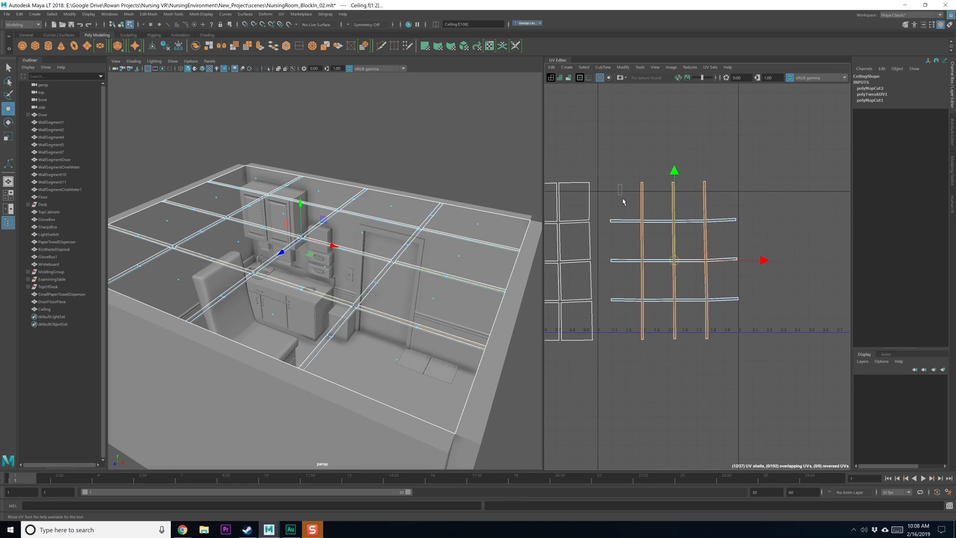
# Step: Move the four rows of vertical strip shells above the horizontal strips and set them side by side in three groups
pyautogui.moveTo(633, 324); pyautogui.dragTo(633, 324)
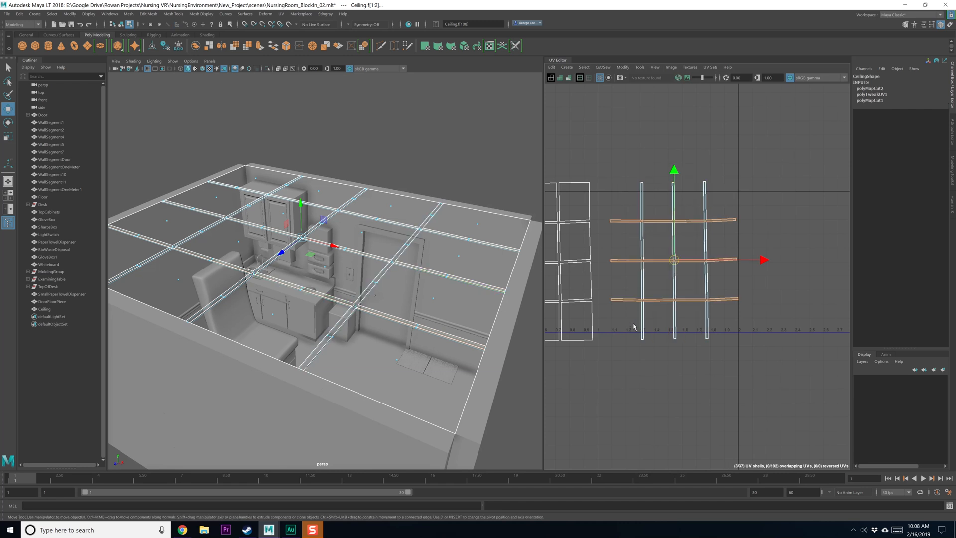
pyautogui.moveTo(605, 191); pyautogui.dragTo(760, 208)
pyautogui.moveTo(673, 111); pyautogui.dragTo(673, 83)
pyautogui.moveTo(606, 241); pyautogui.dragTo(720, 219)
pyautogui.moveTo(676, 125); pyautogui.dragTo(677, 84)
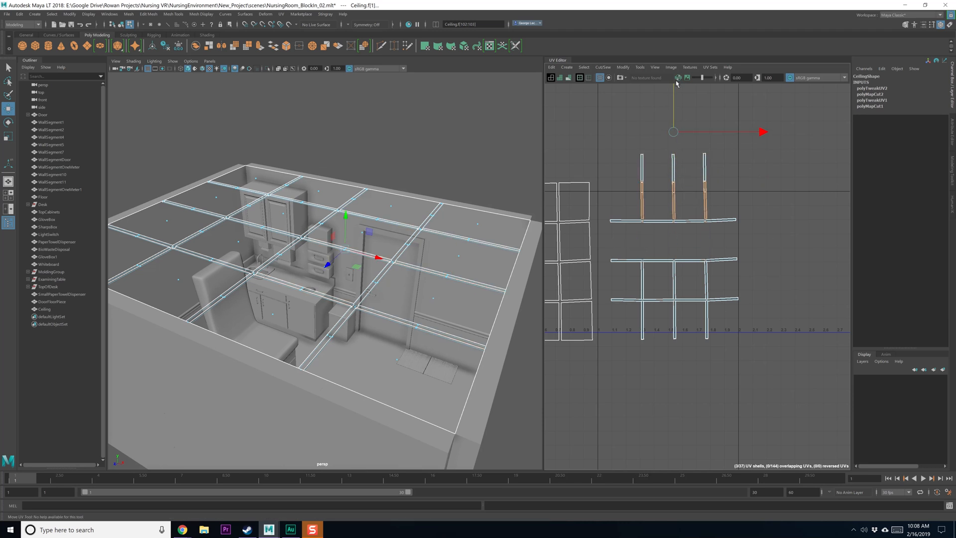
pyautogui.moveTo(768, 106); pyautogui.dragTo(766, 108)
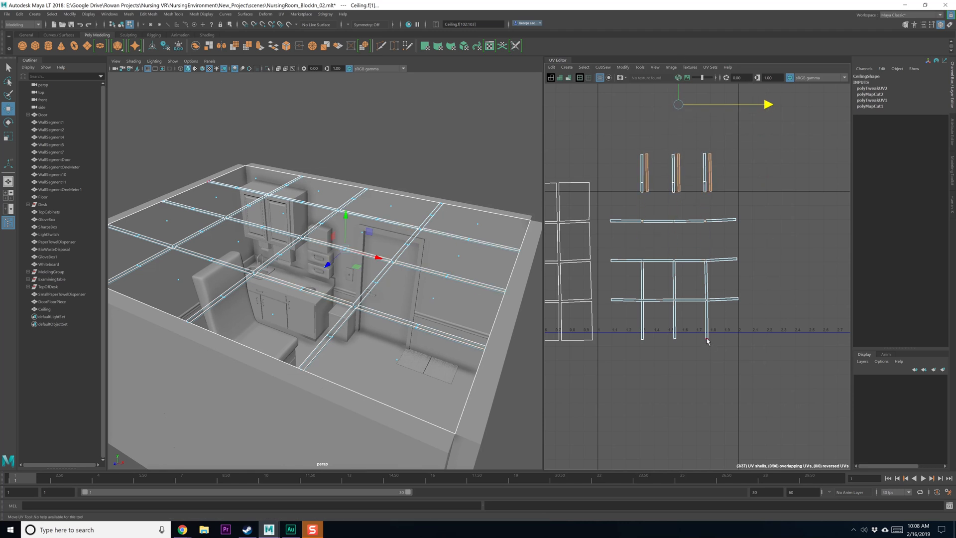
pyautogui.moveTo(623, 275); pyautogui.dragTo(684, 177)
pyautogui.moveTo(622, 321); pyautogui.dragTo(725, 335)
pyautogui.moveTo(674, 318); pyautogui.dragTo(695, 161)
# Step: Select the second and fourth segments of the three horizontal strips and detach them with Create UV Shell
pyautogui.click(667, 220)
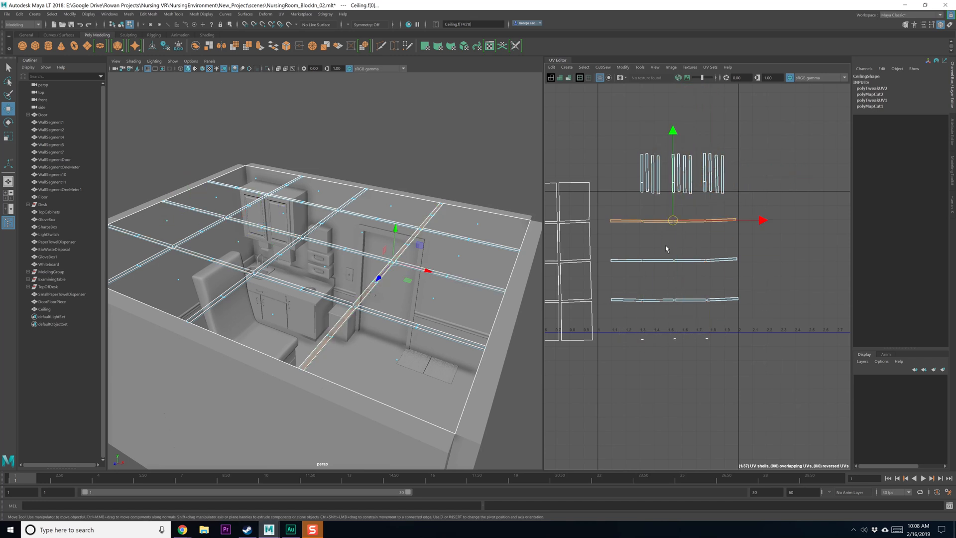
pyautogui.scroll(4, 665, 284)
pyautogui.scroll(-1, 647, 289)
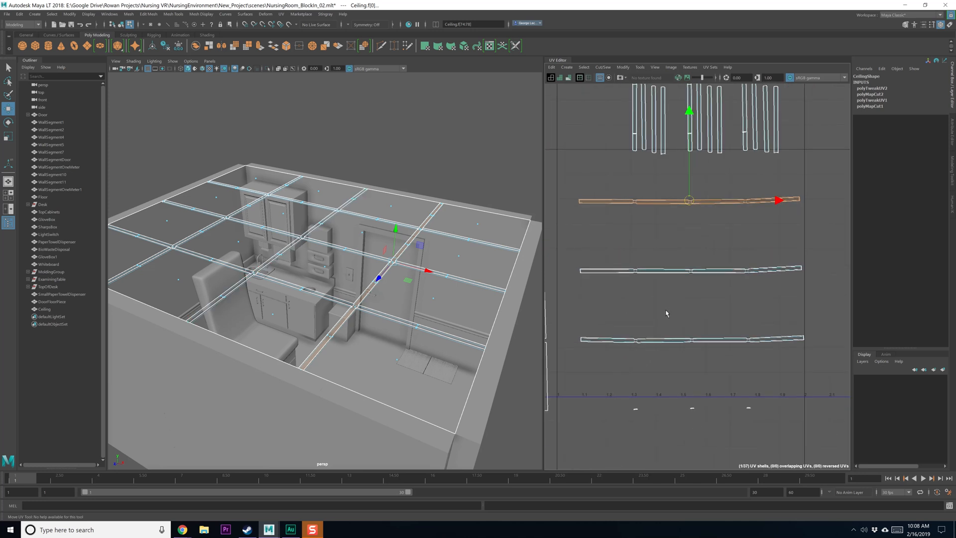
pyautogui.keyDown('alt'); pyautogui.moveTo(666, 313); pyautogui.dragTo(651, 324, button='middle'); pyautogui.keyUp('alt')
pyautogui.moveTo(637, 187); pyautogui.dragTo(636, 203, button='right')
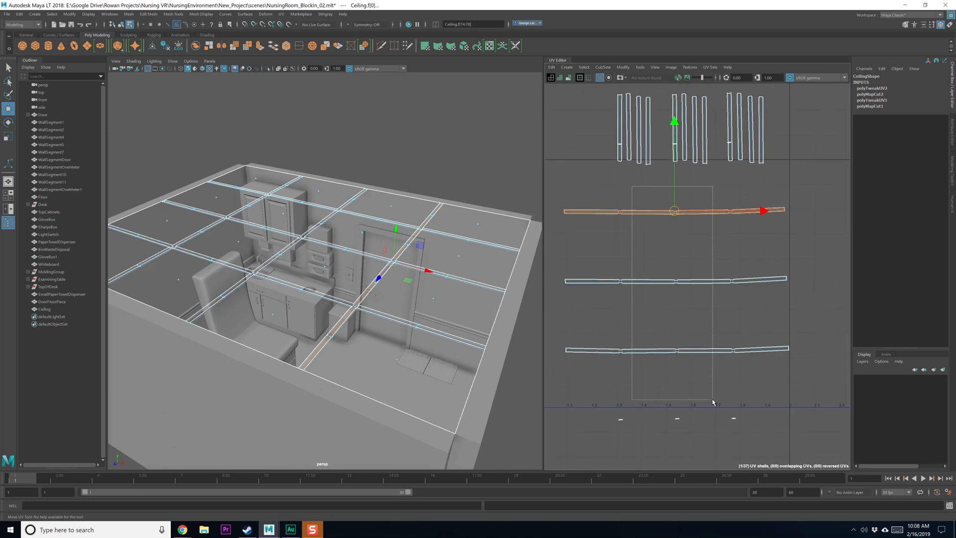
pyautogui.moveTo(682, 399); pyautogui.dragTo(675, 400)
pyautogui.scroll(5, 692, 329)
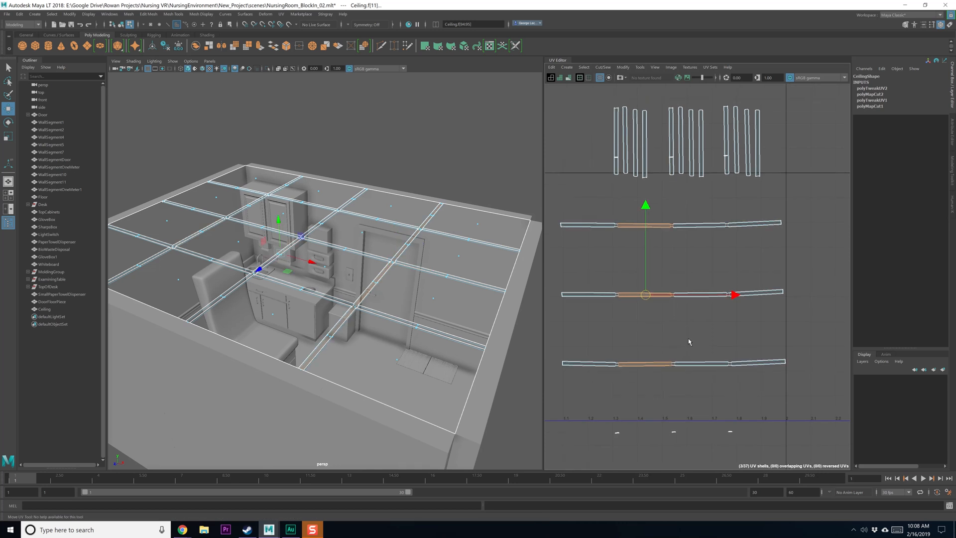
pyautogui.keyDown('alt'); pyautogui.moveTo(688, 312); pyautogui.dragTo(706, 360, button='middle'); pyautogui.keyUp('alt')
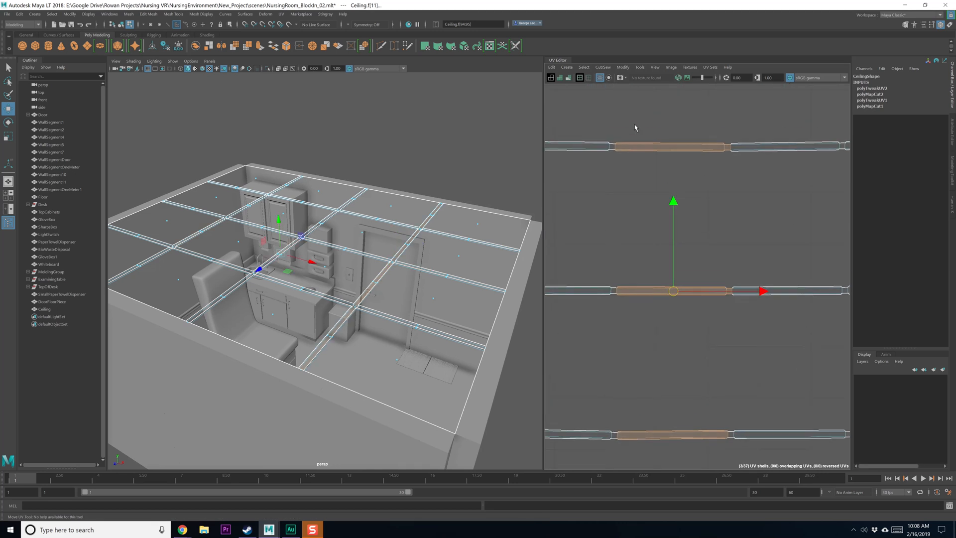
pyautogui.moveTo(626, 120); pyautogui.dragTo(730, 485)
pyautogui.scroll(-3, 726, 388)
pyautogui.moveTo(707, 260)
pyautogui.keyDown('shift'); pyautogui.mouseDown(button='right')
pyautogui.moveTo(704, 273)
pyautogui.moveTo(710, 265)
pyautogui.mouseUp(button='right'); pyautogui.keyUp('shift')
pyautogui.keyDown('alt'); pyautogui.moveTo(764, 281); pyautogui.dragTo(705, 275, button='middle'); pyautogui.keyUp('alt')
pyautogui.keyDown('shift'); pyautogui.moveTo(689, 161); pyautogui.dragTo(807, 456); pyautogui.keyUp('shift')
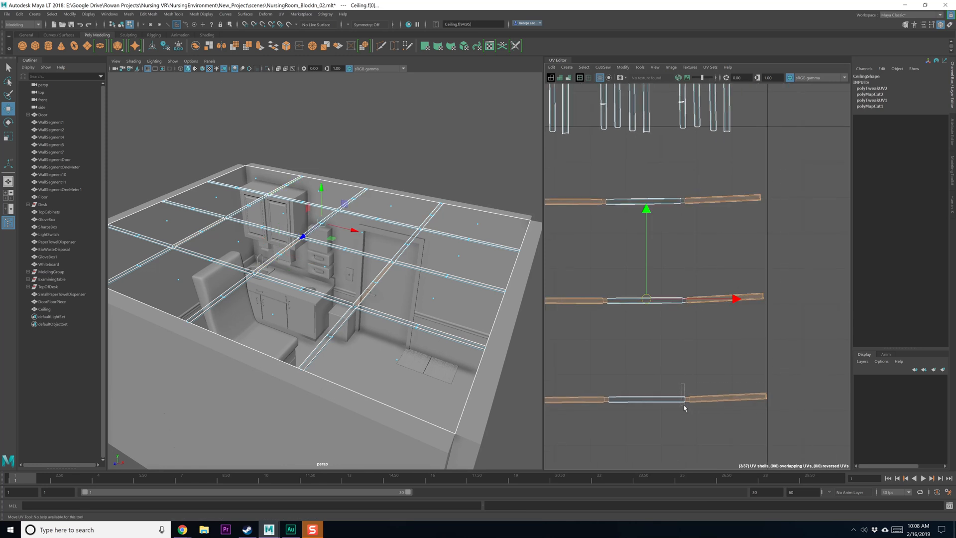
pyautogui.keyDown('alt'); pyautogui.moveTo(691, 423); pyautogui.dragTo(685, 393, button='middle'); pyautogui.keyUp('alt')
pyautogui.keyDown('shift'); pyautogui.moveTo(696, 342); pyautogui.dragTo(720, 360, button='right'); pyautogui.keyUp('shift')
# Step: Select all segments of the three horizontal strips and rotate them upright in 45-degree increments
pyautogui.scroll(-4, 696, 363)
pyautogui.keyDown('alt'); pyautogui.moveTo(696, 363); pyautogui.dragTo(724, 359, button='middle'); pyautogui.keyUp('alt')
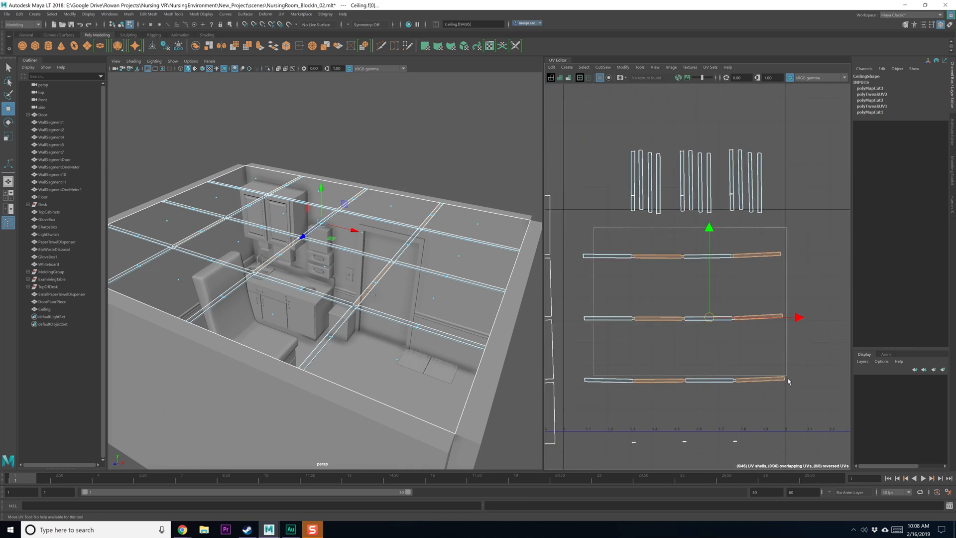
pyautogui.keyDown('shift'); pyautogui.moveTo(788, 381); pyautogui.dragTo(786, 380); pyautogui.keyUp('shift')
pyautogui.keyDown('shift'); pyautogui.moveTo(687, 307); pyautogui.dragTo(689, 348, button='right'); pyautogui.keyUp('shift')
pyautogui.keyDown('shift'); pyautogui.moveTo(686, 465); pyautogui.dragTo(692, 328, button='right'); pyautogui.keyUp('shift')
pyautogui.moveTo(685, 301); pyautogui.dragTo(620, 330, button='right')
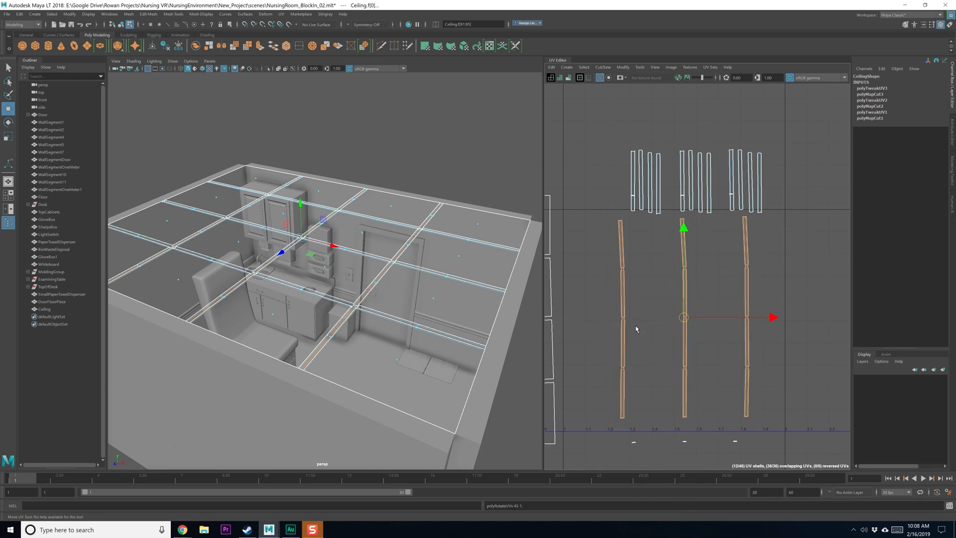
# Step: Select all the long grid-strip shells, unfold them, and straighten them upright with Orient Shells
pyautogui.keyDown('alt'); pyautogui.moveTo(636, 328); pyautogui.dragTo(631, 337, button='middle'); pyautogui.keyUp('alt')
pyautogui.click(644, 312)
pyautogui.moveTo(583, 145); pyautogui.dragTo(774, 439)
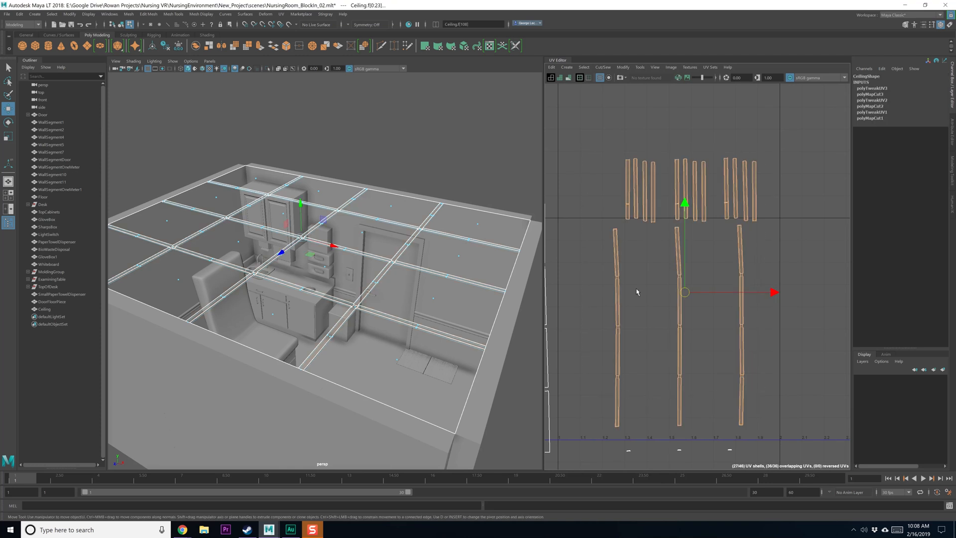
pyautogui.keyDown('shift'); pyautogui.moveTo(630, 280); pyautogui.dragTo(573, 283, button='right'); pyautogui.keyUp('shift')
pyautogui.keyDown('alt'); pyautogui.moveTo(648, 285); pyautogui.dragTo(638, 275, button='middle'); pyautogui.keyUp('alt')
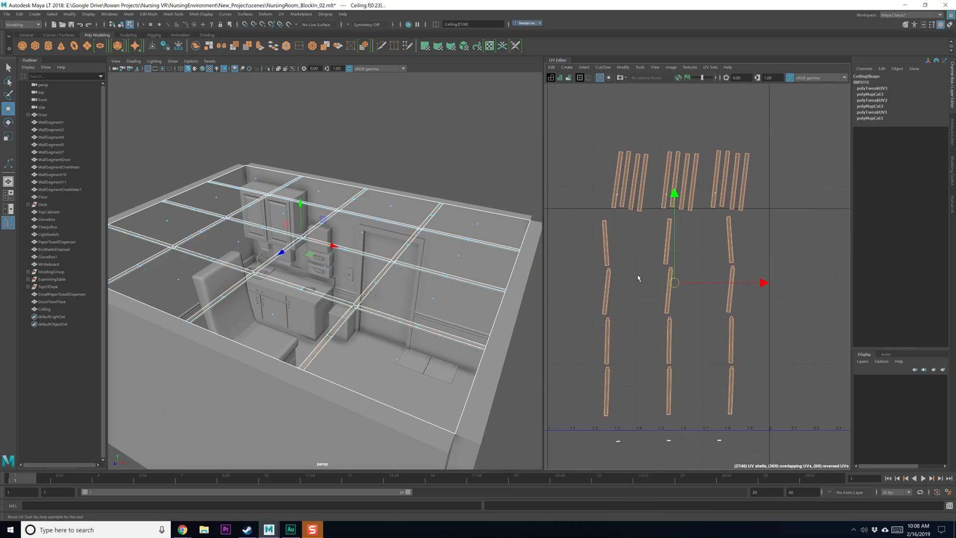
pyautogui.keyDown('shift'); pyautogui.moveTo(637, 275); pyautogui.dragTo(629, 384, button='right'); pyautogui.keyUp('shift')
pyautogui.click(647, 331)
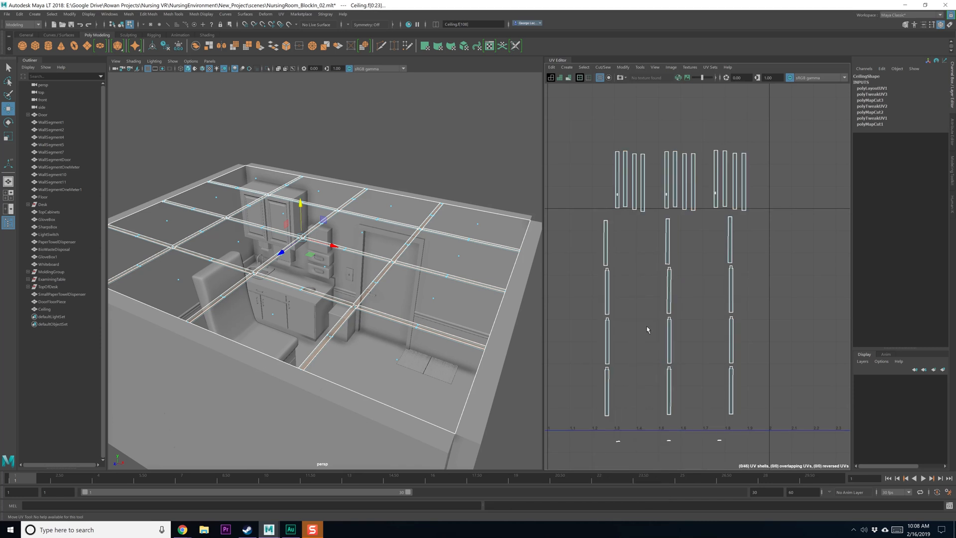
# Step: Examine the separated panel shells and the segmented grid strips in the UV layout
pyautogui.scroll(-3, 647, 331)
pyautogui.keyDown('alt'); pyautogui.moveTo(647, 341); pyautogui.dragTo(737, 294, button='middle'); pyautogui.keyUp('alt')
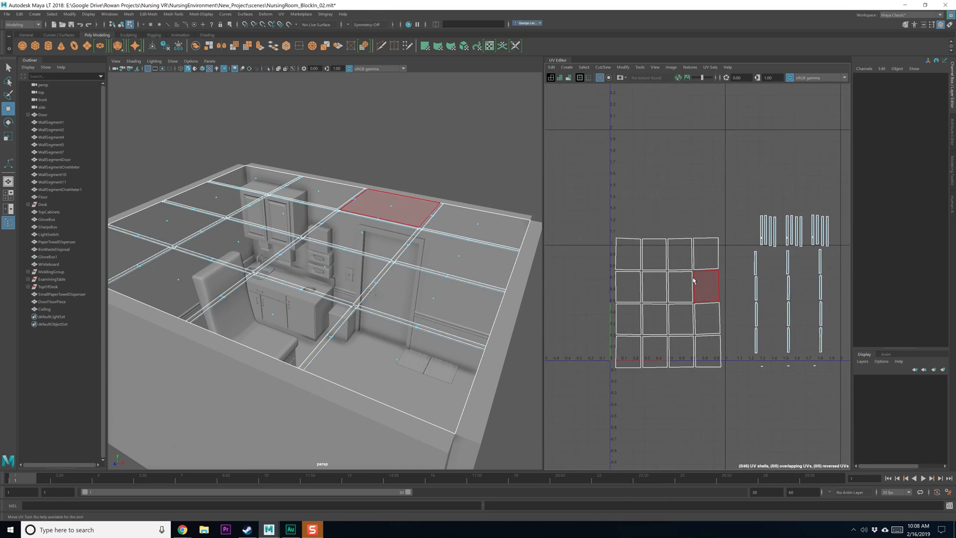
pyautogui.moveTo(609, 204); pyautogui.dragTo(722, 370)
pyautogui.keyDown('alt'); pyautogui.moveTo(749, 380); pyautogui.dragTo(678, 357, button='middle'); pyautogui.keyUp('alt')
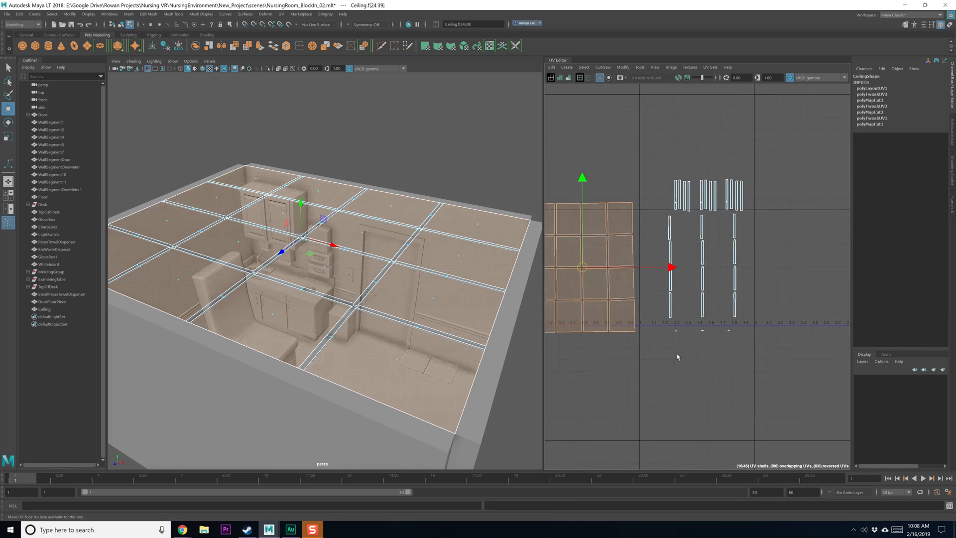
pyautogui.scroll(5, 679, 356)
pyautogui.moveTo(581, 253); pyautogui.dragTo(830, 301)
pyautogui.keyDown('alt'); pyautogui.moveTo(634, 295); pyautogui.dragTo(671, 334, button='middle'); pyautogui.keyUp('alt')
pyautogui.keyDown('alt'); pyautogui.moveTo(668, 284); pyautogui.dragTo(655, 335, button='middle'); pyautogui.keyUp('alt')
pyautogui.scroll(-5, 655, 334)
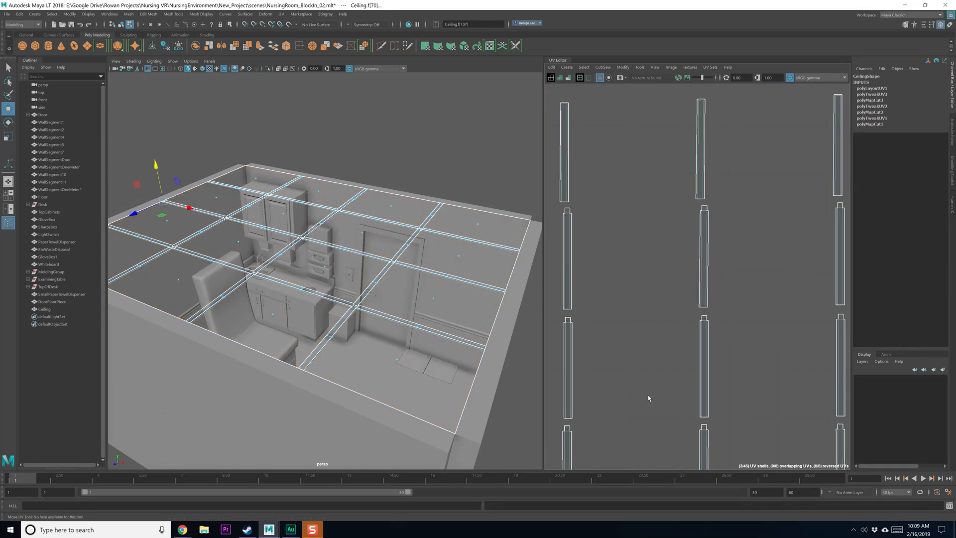
pyautogui.keyDown('alt'); pyautogui.moveTo(661, 300); pyautogui.dragTo(663, 294, button='middle'); pyautogui.keyUp('alt')
pyautogui.click(666, 380)
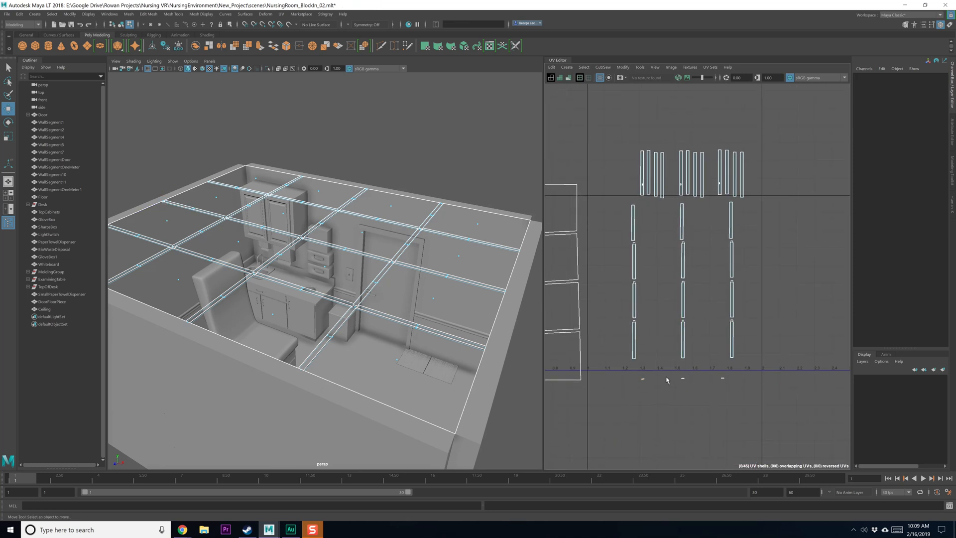
# Step: Inspect the ceiling grid in the room against the tiny shells below the strips, and undo the most recent selections
pyautogui.keyDown('alt'); pyautogui.moveTo(656, 401); pyautogui.dragTo(648, 337, button='middle'); pyautogui.keyUp('alt')
pyautogui.moveTo(719, 333); pyautogui.dragTo(720, 333)
pyautogui.keyDown('alt'); pyautogui.moveTo(378, 323); pyautogui.dragTo(381, 358); pyautogui.keyUp('alt')
pyautogui.keyDown('alt'); pyautogui.moveTo(380, 359); pyautogui.dragTo(389, 343, button='middle'); pyautogui.keyUp('alt')
pyautogui.scroll(5, 650, 325)
pyautogui.keyDown('alt'); pyautogui.moveTo(661, 297); pyautogui.dragTo(634, 330, button='middle'); pyautogui.keyUp('alt')
pyautogui.hotkey('ctrl', 'z')
pyautogui.hotkey('ctrl', 'z')
pyautogui.hotkey('ctrl', 'z')
pyautogui.hotkey('ctrl', 'z')
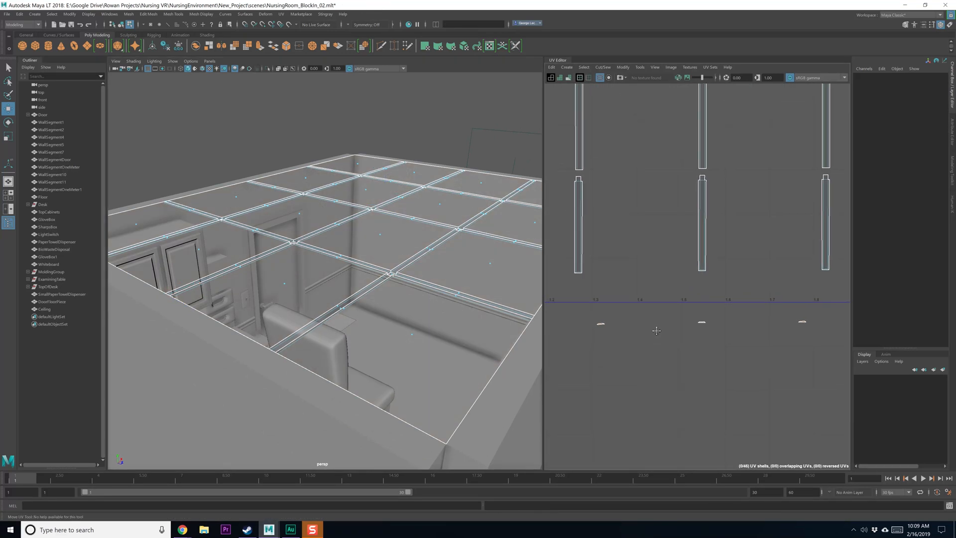
# Step: Sew the UVs of the first tiny shell below the strips back onto its matching grid-strip shell
pyautogui.moveTo(576, 309); pyautogui.dragTo(817, 371)
pyautogui.keyDown('alt'); pyautogui.moveTo(652, 356); pyautogui.dragTo(758, 341, button='middle'); pyautogui.keyUp('alt')
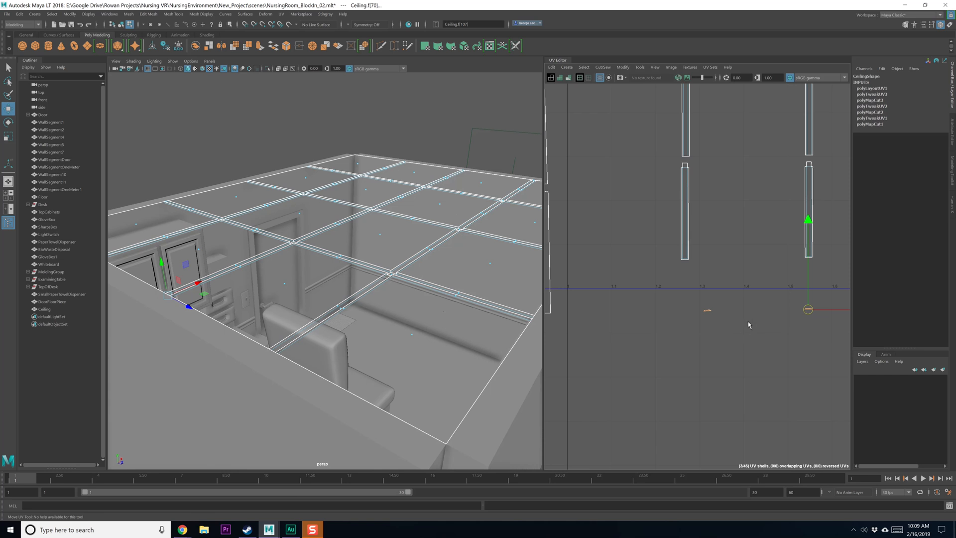
pyautogui.keyDown('alt'); pyautogui.moveTo(761, 282); pyautogui.dragTo(704, 299, button='middle'); pyautogui.keyUp('alt')
pyautogui.keyDown('shift'); pyautogui.rightClick(703, 300); pyautogui.keyUp('shift')
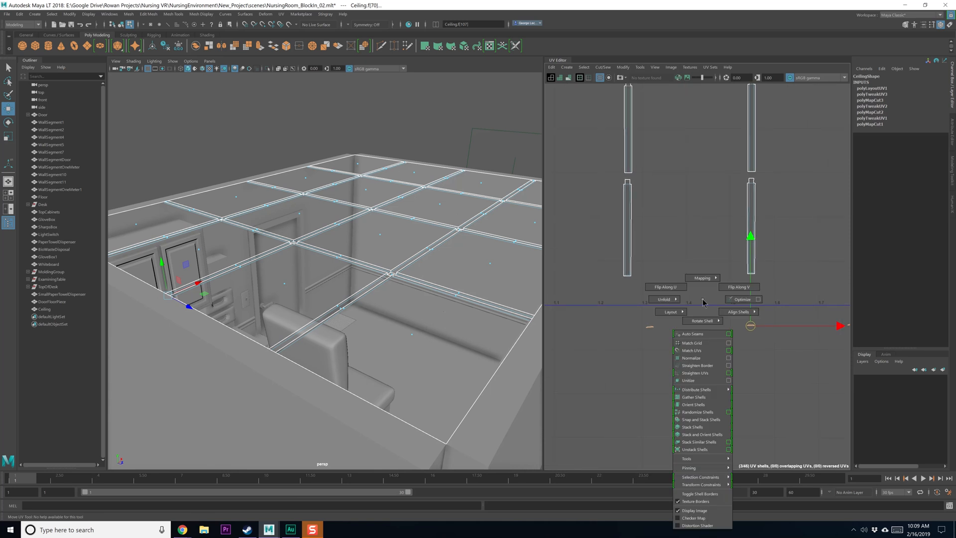
pyautogui.moveTo(694, 305); pyautogui.dragTo(723, 306, button='right')
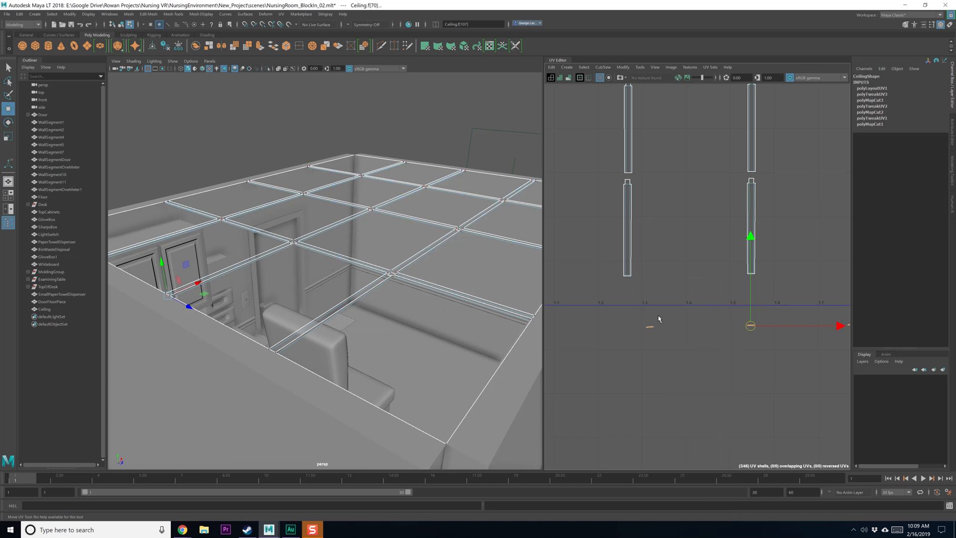
pyautogui.click(650, 326)
pyautogui.keyDown('shift'); pyautogui.rightClick(704, 299); pyautogui.keyUp('shift')
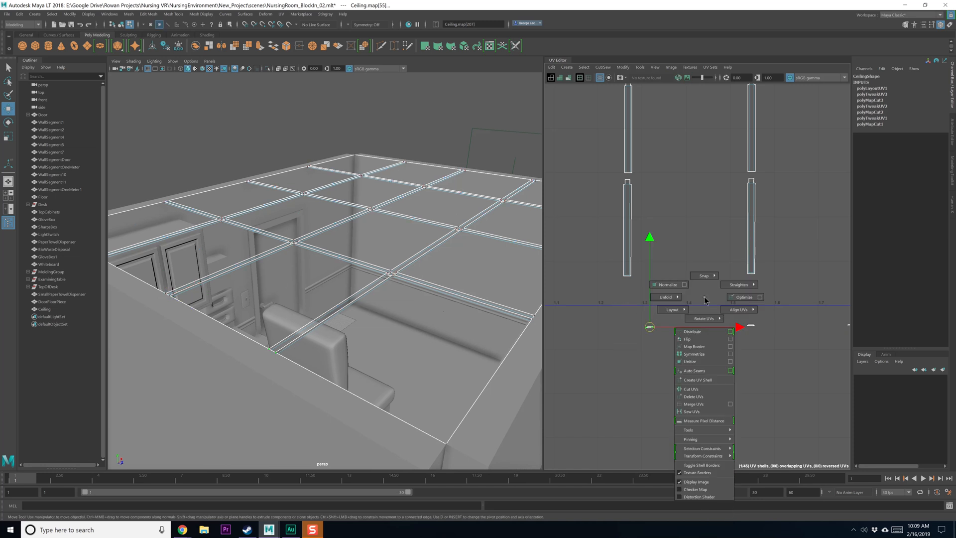
pyautogui.keyDown('shift'); pyautogui.moveTo(704, 298); pyautogui.dragTo(707, 411, button='right'); pyautogui.keyUp('shift')
# Step: Sew the UVs of the two remaining tiny shells onto their matching grid strips
pyautogui.keyDown('alt'); pyautogui.moveTo(721, 296); pyautogui.dragTo(691, 378, button='middle'); pyautogui.keyUp('alt')
pyautogui.moveTo(693, 380); pyautogui.dragTo(763, 428)
pyautogui.keyDown('alt'); pyautogui.moveTo(763, 428); pyautogui.dragTo(729, 431, button='middle'); pyautogui.keyUp('alt')
pyautogui.scroll(-2, 733, 427)
pyautogui.press('g')
pyautogui.moveTo(757, 400); pyautogui.dragTo(798, 432)
pyautogui.press('g')
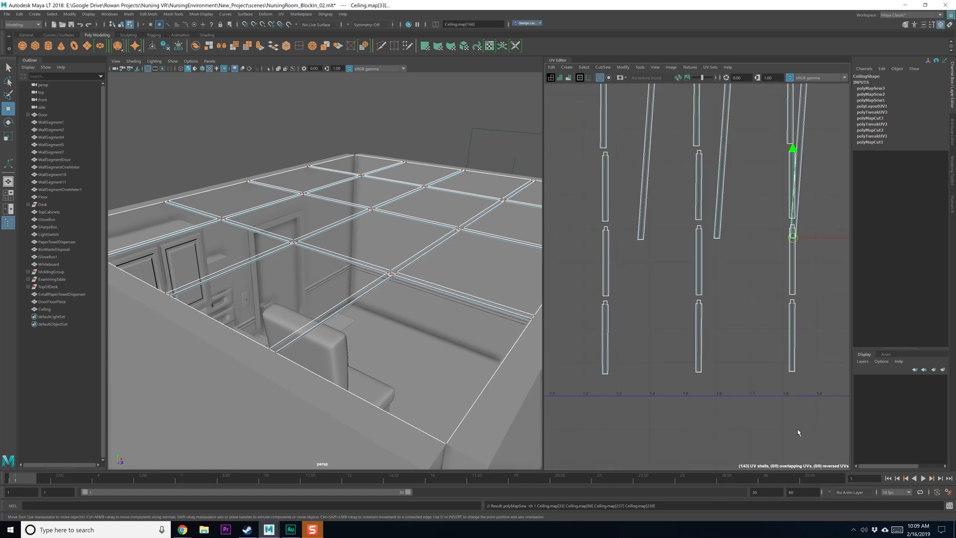
# Step: Unfold the rejoined slanted strip shells and straighten them upright with Orient Shells
pyautogui.keyDown('alt'); pyautogui.moveTo(772, 317); pyautogui.dragTo(712, 414, button='middle'); pyautogui.keyUp('alt')
pyautogui.scroll(-3, 697, 359)
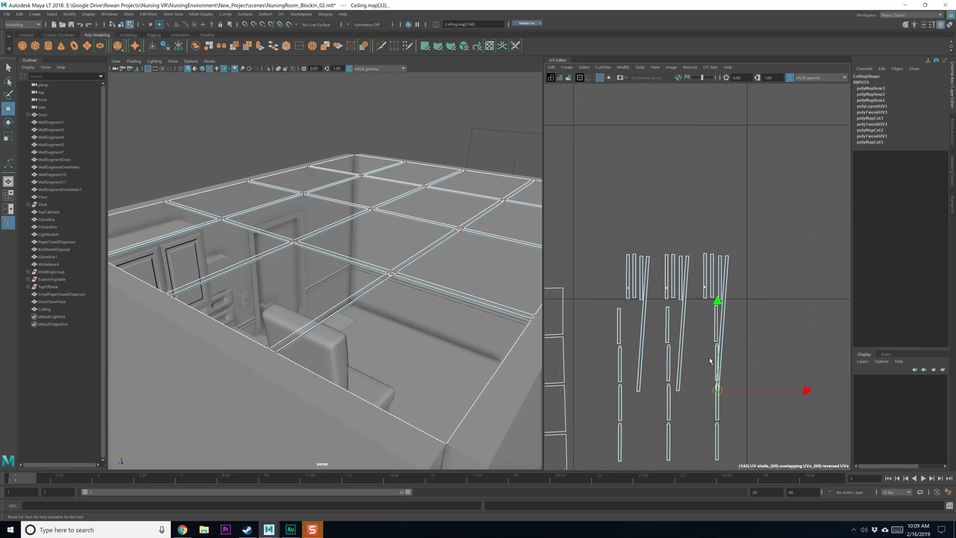
pyautogui.moveTo(685, 377); pyautogui.dragTo(771, 464)
pyautogui.keyDown('shift'); pyautogui.moveTo(762, 305); pyautogui.dragTo(690, 304, button='right'); pyautogui.keyUp('shift')
pyautogui.keyDown('shift'); pyautogui.moveTo(765, 283); pyautogui.dragTo(758, 381, button='right'); pyautogui.keyUp('shift')
pyautogui.click(752, 387)
pyautogui.keyDown('alt'); pyautogui.moveTo(723, 403); pyautogui.dragTo(730, 368, button='middle'); pyautogui.keyUp('alt')
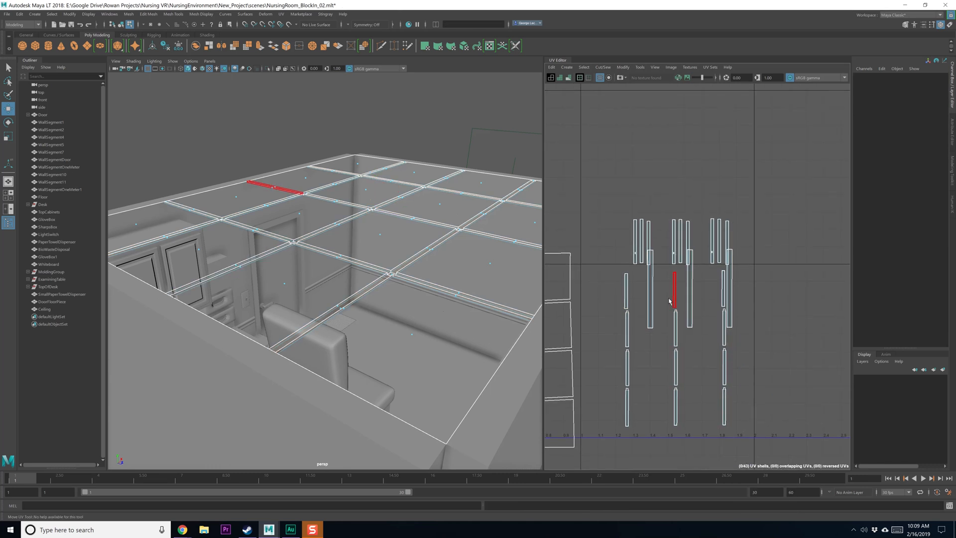
# Step: Freeze the Ceiling object's rotation and scale transformations and delete its construction history
pyautogui.press('F8')
pyautogui.press('F8')
pyautogui.press('F8')
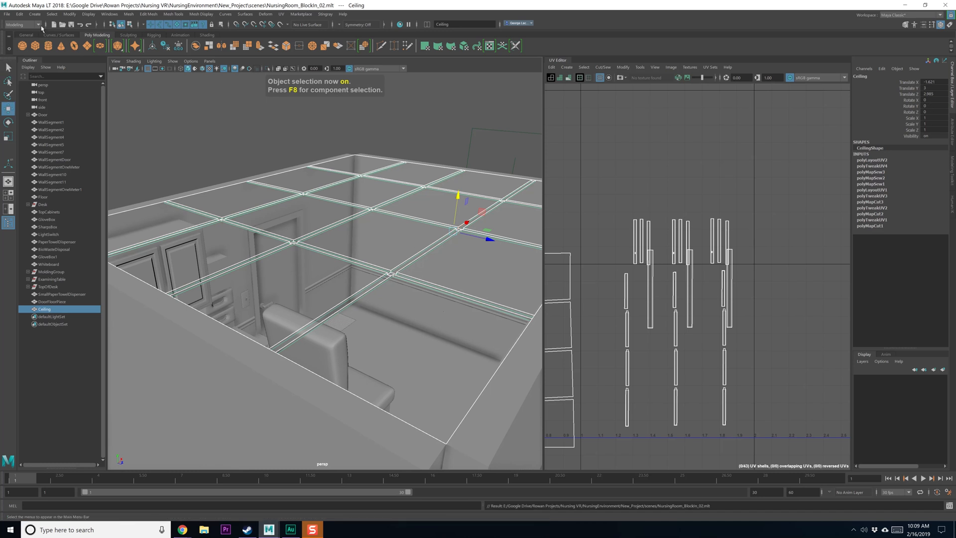
pyautogui.click(70, 14)
pyautogui.click(141, 51)
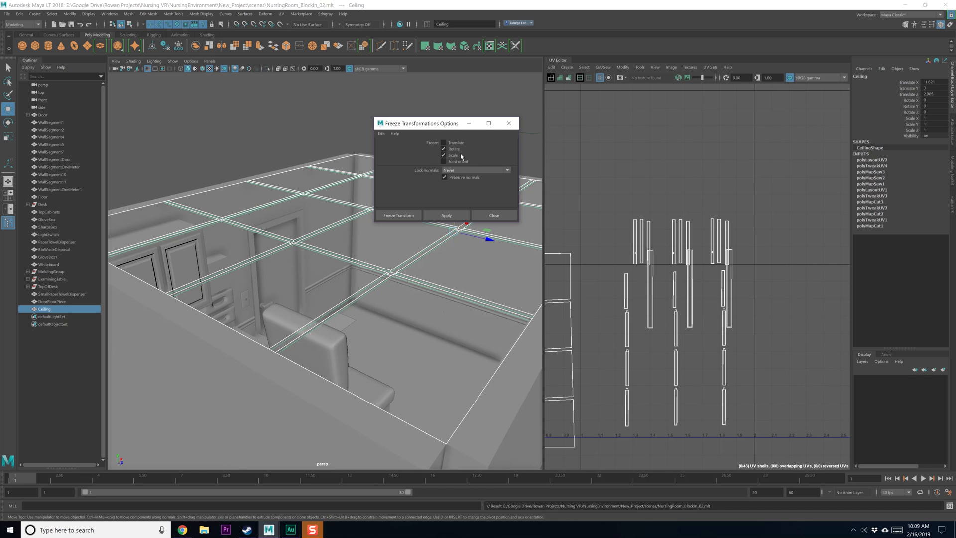
pyautogui.click(446, 215)
pyautogui.click(493, 215)
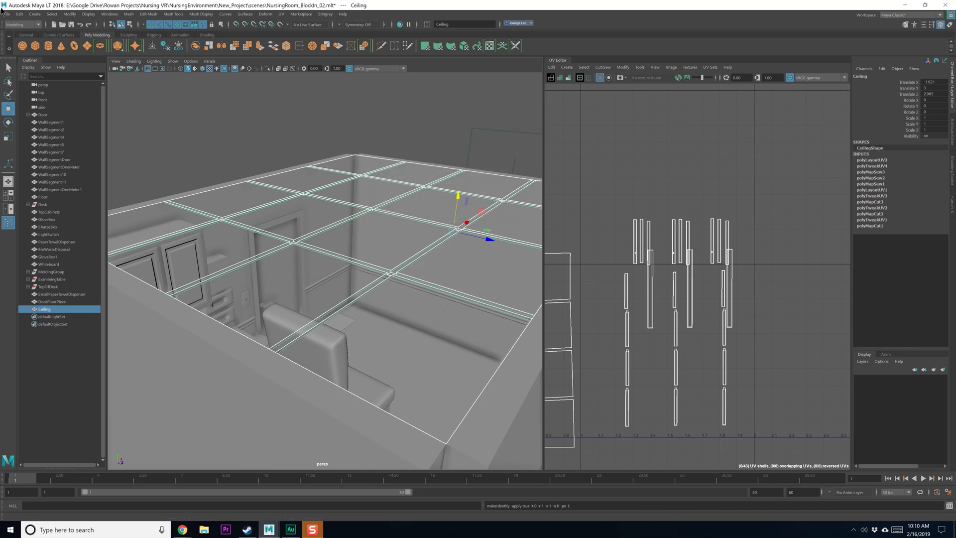
pyautogui.click(19, 14)
pyautogui.moveTo(55, 103)
pyautogui.click(136, 105)
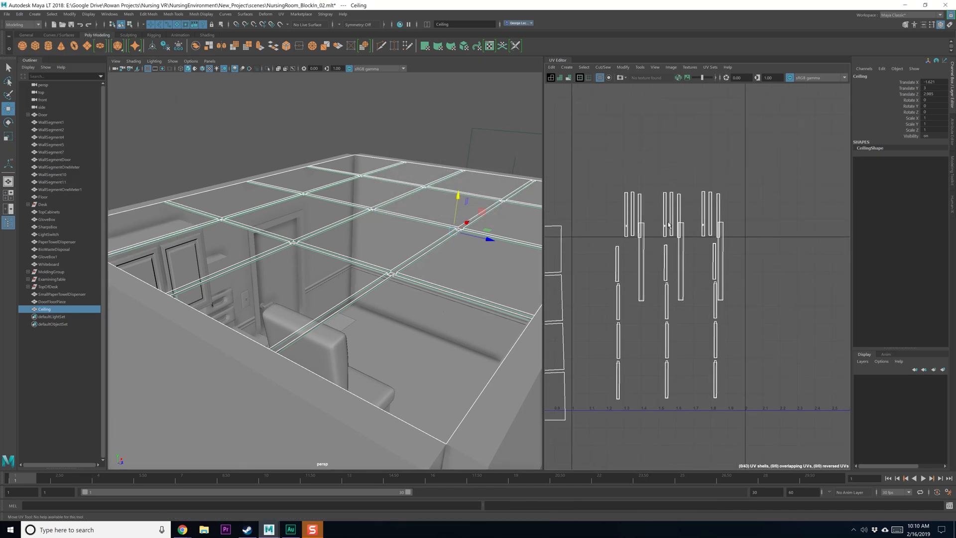
# Step: Lay out all the grid-strip shells with Preserve 3D Ratios pre-scaling and Rotate Shells turned off
pyautogui.moveTo(667, 209); pyautogui.dragTo(637, 203, button='right')
pyautogui.moveTo(578, 143); pyautogui.dragTo(759, 441)
pyautogui.keyDown('shift'); pyautogui.moveTo(743, 255); pyautogui.dragTo(686, 281, button='right'); pyautogui.keyUp('shift')
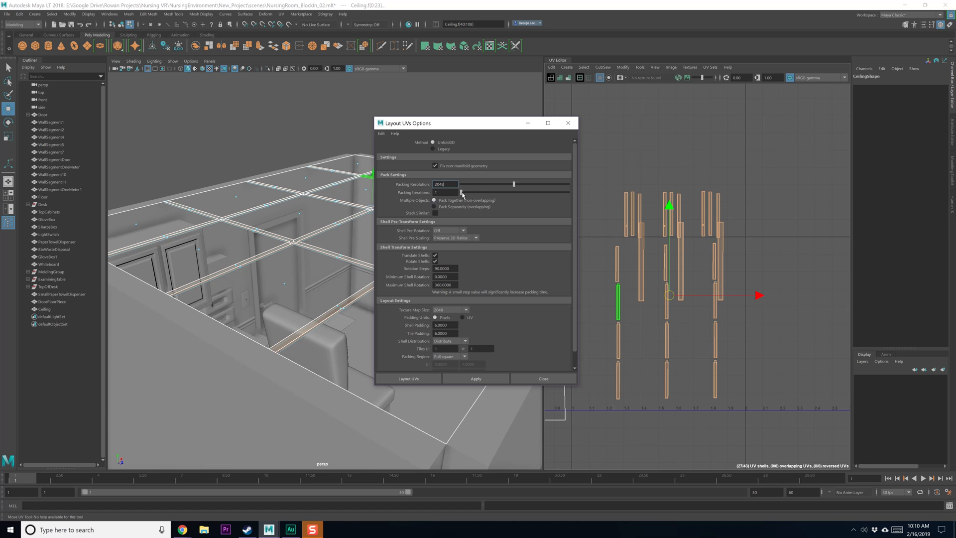
pyautogui.click(456, 239)
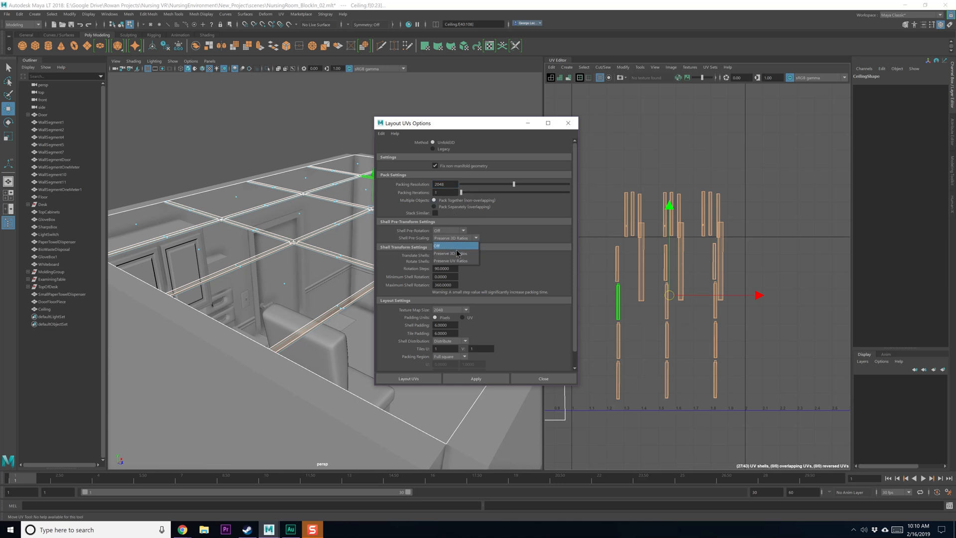
pyautogui.click(457, 254)
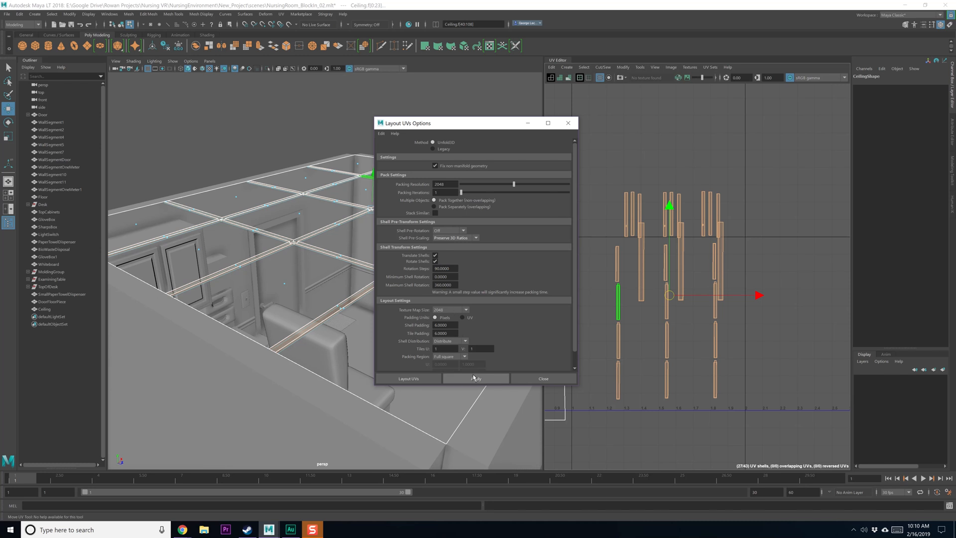
pyautogui.click(436, 261)
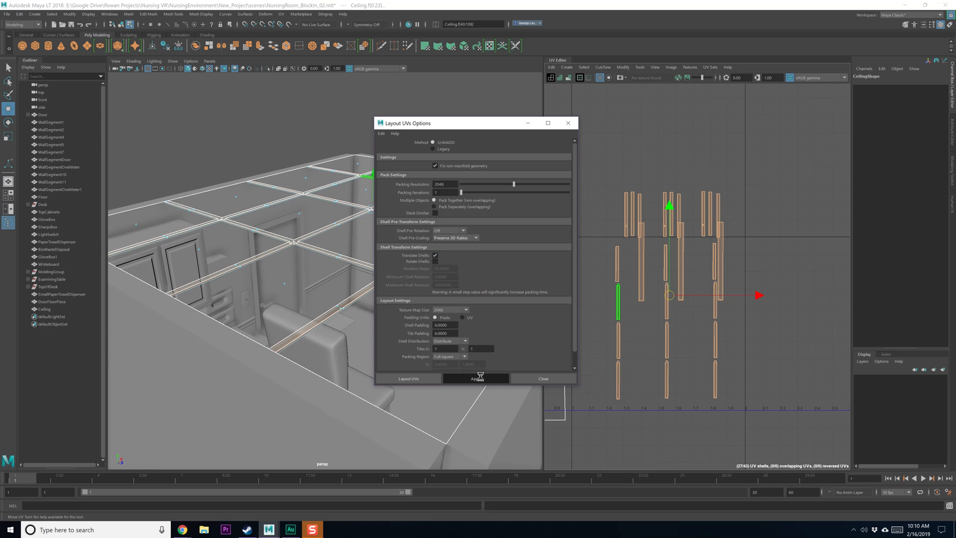
pyautogui.scroll(-3, 667, 299)
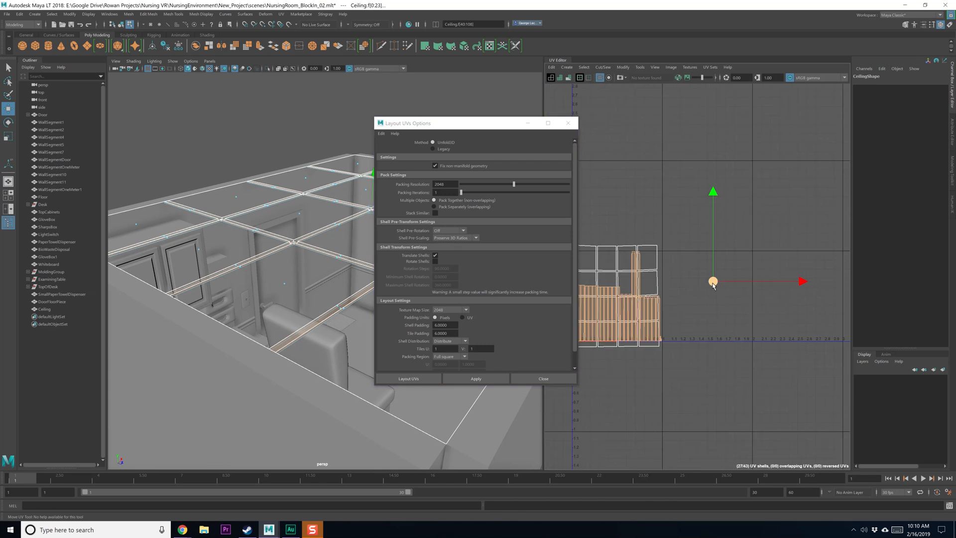
# Step: Move the packed grid strips away from the panel shells into empty UV space
pyautogui.moveTo(712, 283); pyautogui.dragTo(840, 240)
pyautogui.keyDown('alt'); pyautogui.moveTo(799, 250); pyautogui.dragTo(757, 258, button='middle'); pyautogui.keyUp('alt')
pyautogui.click(737, 238)
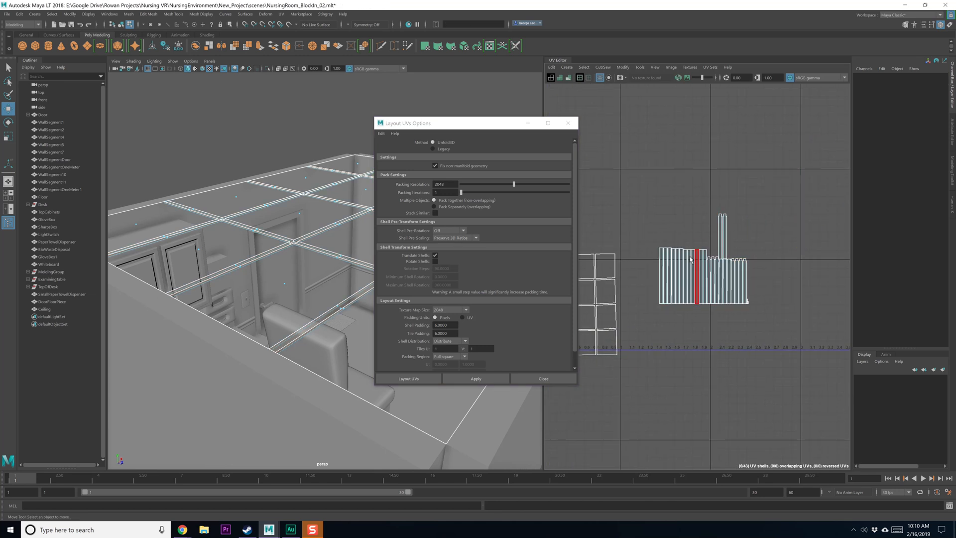
# Step: Select the UVs of the three tiny shells beside the packed strips and sew them onto their neighbouring strips
pyautogui.keyDown('alt'); pyautogui.moveTo(690, 259); pyautogui.dragTo(726, 264, button='middle'); pyautogui.keyUp('alt')
pyautogui.keyDown('alt'); pyautogui.moveTo(792, 308); pyautogui.dragTo(662, 267, button='middle'); pyautogui.keyUp('alt')
pyautogui.scroll(6, 661, 267)
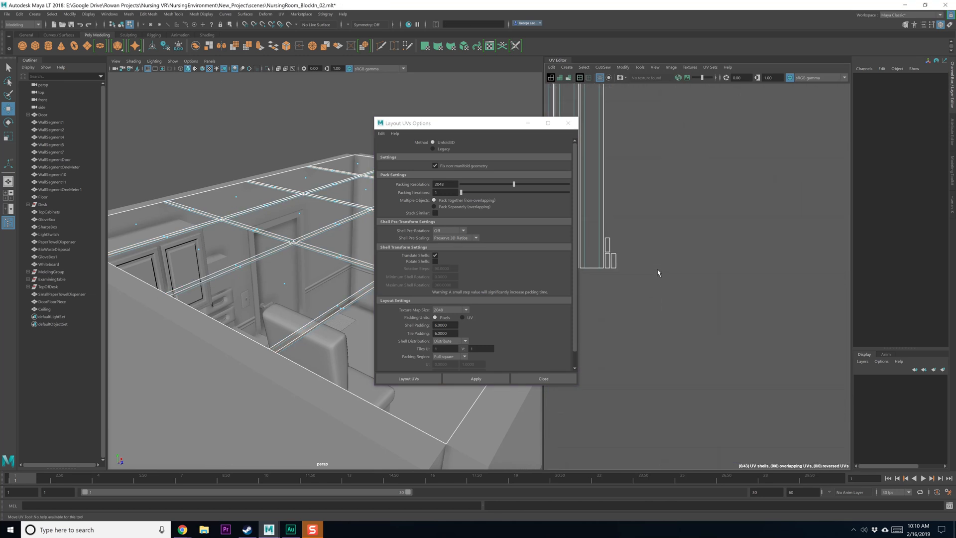
pyautogui.keyDown('alt'); pyautogui.moveTo(607, 244); pyautogui.dragTo(755, 294, button='middle'); pyautogui.keyUp('alt')
pyautogui.scroll(-5, 754, 291)
pyautogui.keyDown('alt'); pyautogui.moveTo(757, 256); pyautogui.dragTo(740, 284, button='middle'); pyautogui.keyUp('alt')
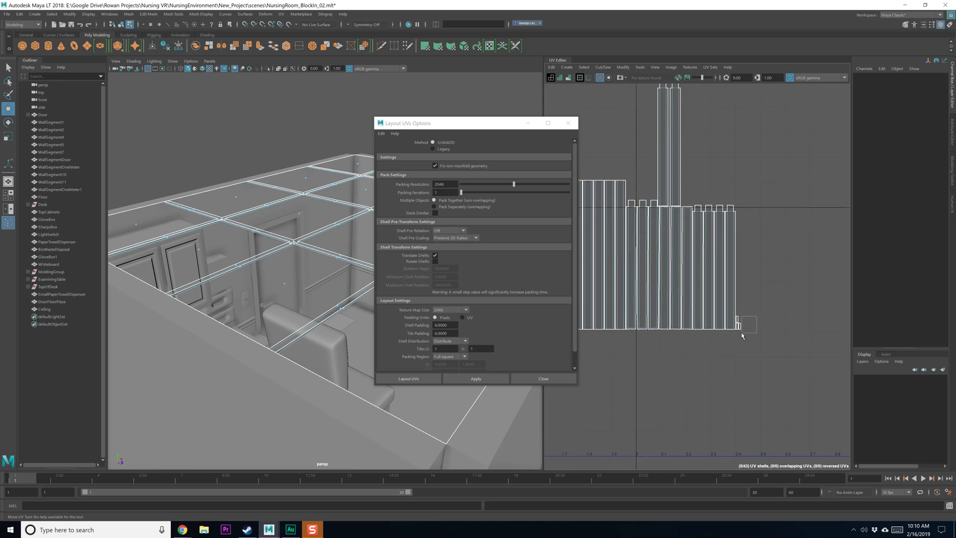
pyautogui.moveTo(741, 336); pyautogui.dragTo(739, 334)
pyautogui.moveTo(752, 291); pyautogui.dragTo(786, 292, button='right')
pyautogui.scroll(5, 752, 330)
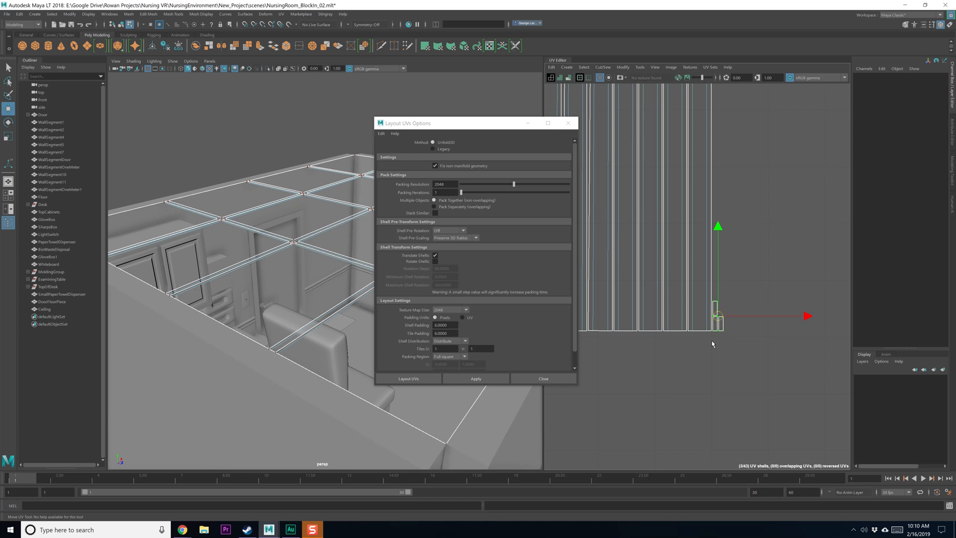
pyautogui.keyDown('shift'); pyautogui.rightClick(737, 295); pyautogui.keyUp('shift')
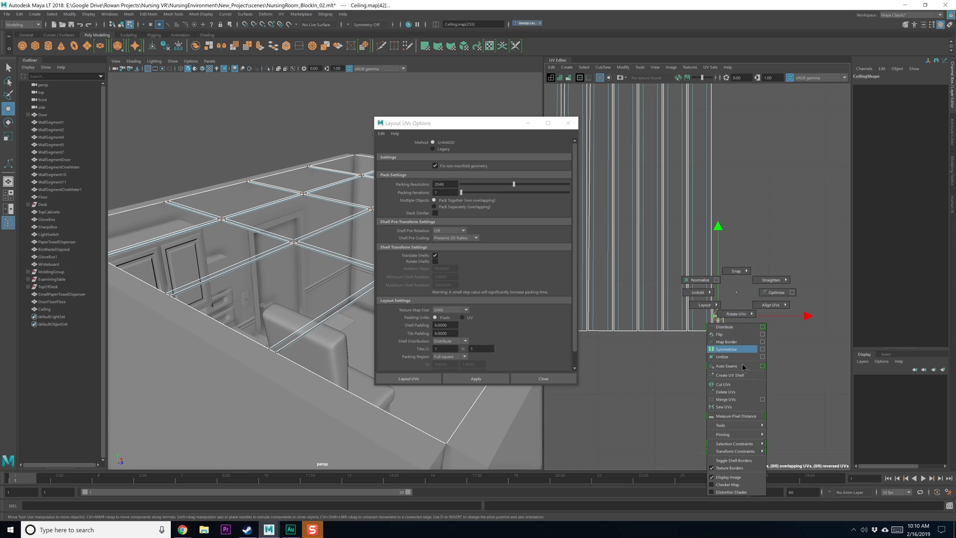
pyautogui.click(724, 406)
pyautogui.scroll(-3, 707, 337)
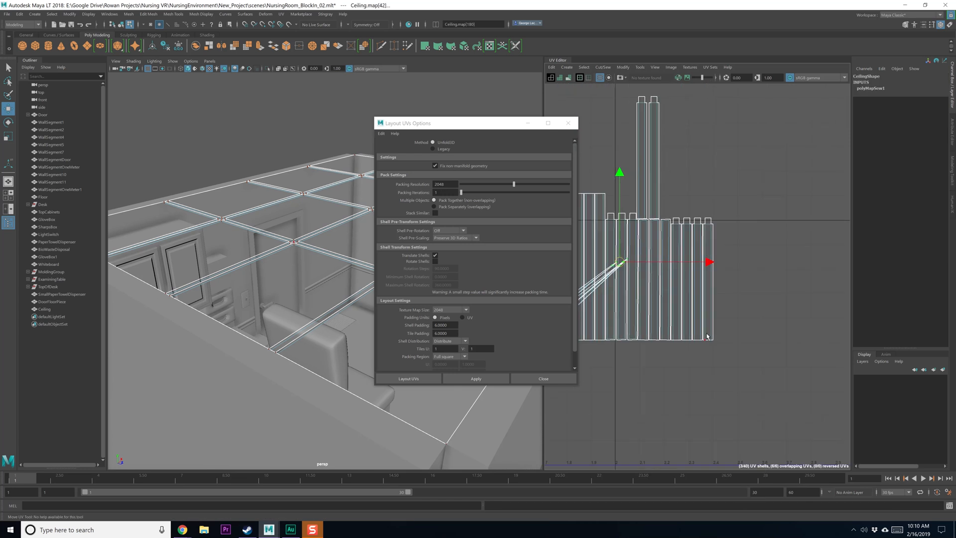
# Step: Unfold all the grid-strip shells and lay them out again with Preserve 3D Ratios and no shell rotation
pyautogui.scroll(-2, 706, 336)
pyautogui.keyDown('alt'); pyautogui.moveTo(707, 336); pyautogui.dragTo(776, 342, button='middle'); pyautogui.keyUp('alt')
pyautogui.moveTo(709, 285); pyautogui.dragTo(681, 275, button='right')
pyautogui.scroll(-2, 681, 276)
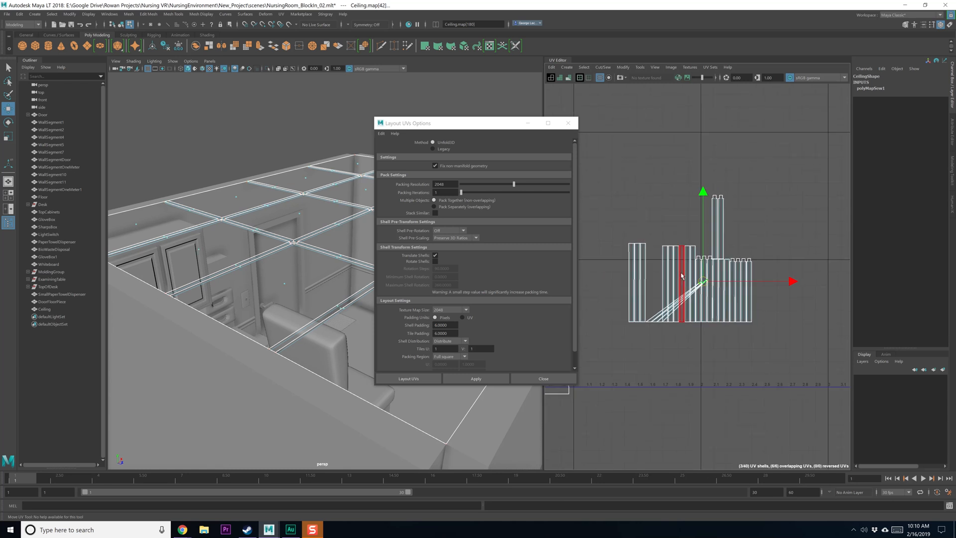
pyautogui.moveTo(709, 247); pyautogui.dragTo(790, 355)
pyautogui.keyDown('shift'); pyautogui.moveTo(715, 306); pyautogui.dragTo(630, 307, button='right'); pyautogui.keyUp('shift')
pyautogui.keyDown('alt'); pyautogui.moveTo(682, 299); pyautogui.dragTo(670, 300, button='middle'); pyautogui.keyUp('alt')
pyautogui.moveTo(699, 301)
pyautogui.keyDown('shift'); pyautogui.mouseDown(button='right')
pyautogui.moveTo(665, 316)
pyautogui.moveTo(684, 307)
pyautogui.mouseUp(button='right'); pyautogui.keyUp('shift')
pyautogui.moveTo(484, 125); pyautogui.dragTo(469, 114)
pyautogui.click(467, 368)
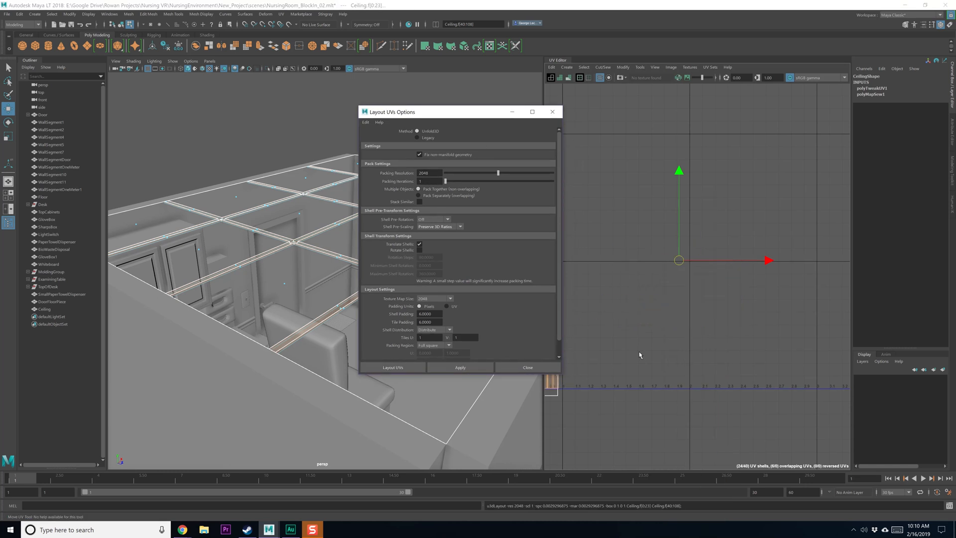
# Step: Run Orient Shells on the grid strips and move the packed strips clear of the panel shells
pyautogui.keyDown('shift'); pyautogui.moveTo(626, 306); pyautogui.dragTo(621, 416, button='right'); pyautogui.keyUp('shift')
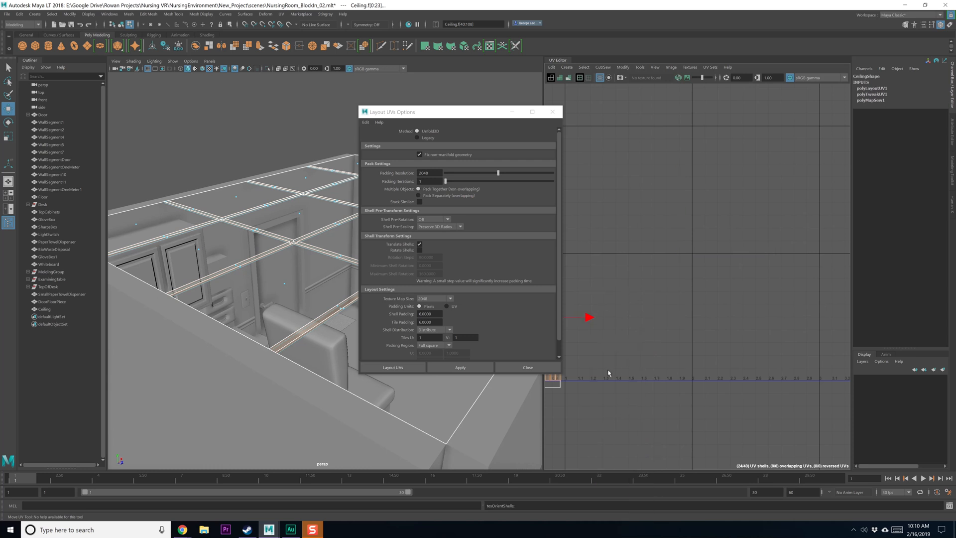
pyautogui.press('f')
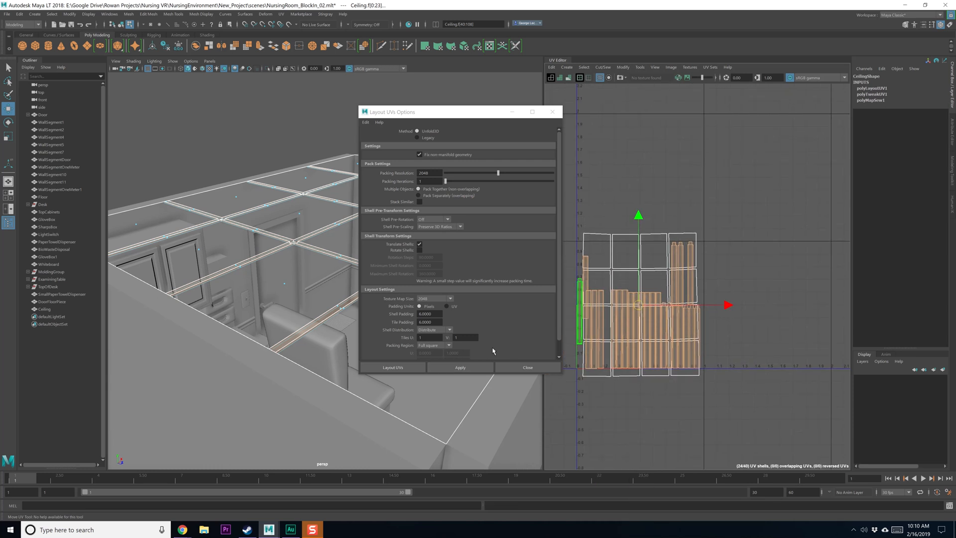
pyautogui.moveTo(638, 305); pyautogui.dragTo(791, 205)
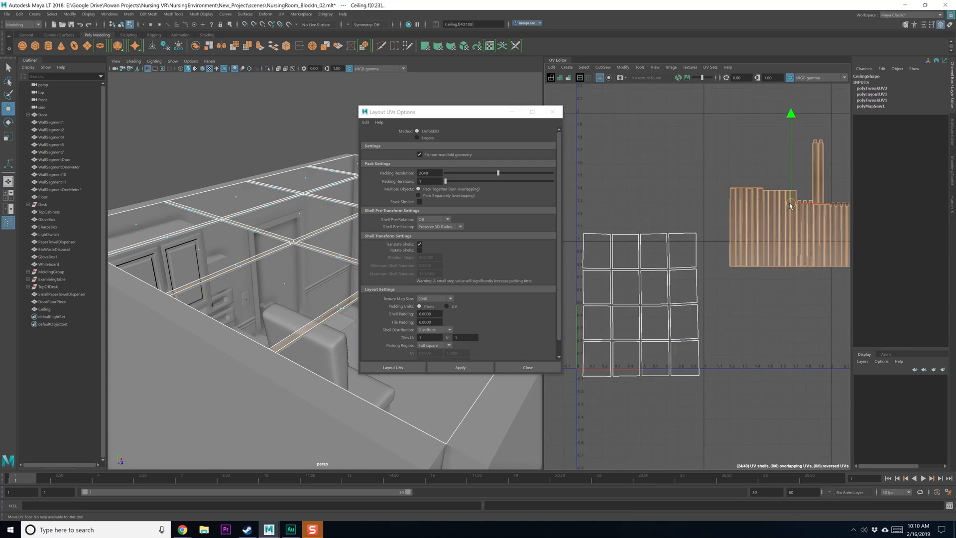
pyautogui.keyDown('alt'); pyautogui.moveTo(792, 284); pyautogui.dragTo(784, 311, button='middle'); pyautogui.keyUp('alt')
pyautogui.click(785, 312)
# Step: Select the 16 ceiling panel shells and straighten them with Orient Shells
pyautogui.keyDown('alt'); pyautogui.moveTo(629, 284); pyautogui.dragTo(682, 248, button='middle'); pyautogui.keyUp('alt')
pyautogui.moveTo(603, 193); pyautogui.dragTo(735, 382)
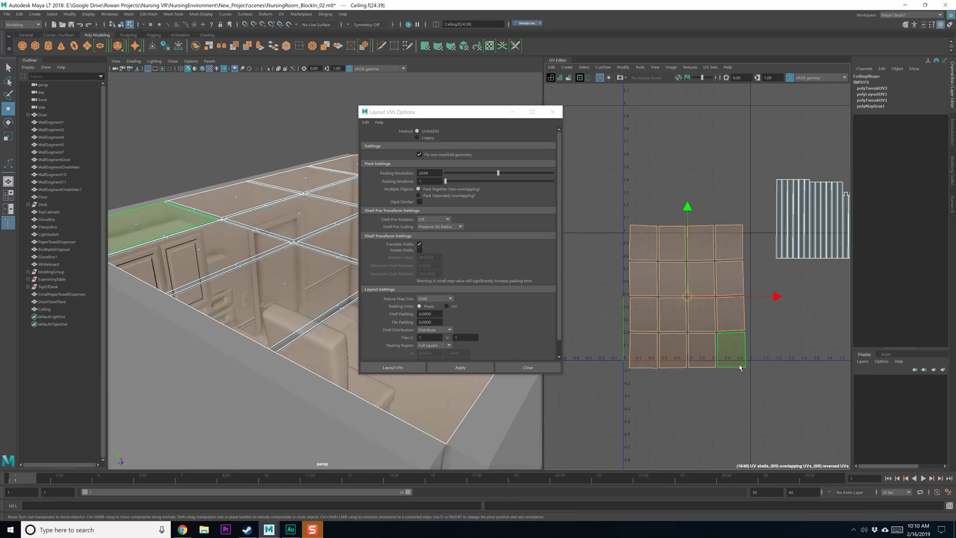
pyautogui.keyDown('alt'); pyautogui.moveTo(739, 368); pyautogui.dragTo(727, 367, button='middle'); pyautogui.keyUp('alt')
pyautogui.click(658, 279)
pyautogui.keyDown('shift'); pyautogui.moveTo(657, 267); pyautogui.dragTo(630, 382, button='right'); pyautogui.keyUp('shift')
pyautogui.keyDown('alt'); pyautogui.moveTo(653, 338); pyautogui.dragTo(647, 346, button='middle'); pyautogui.keyUp('alt')
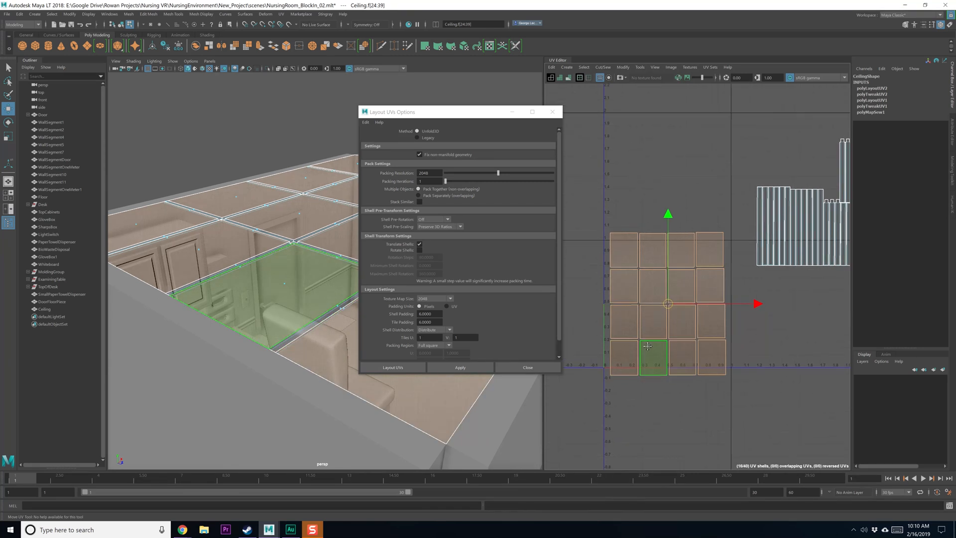
# Step: Select all the ceiling's panel and strip shells and set the UV layout to rotate shells with 4 packing iterations
pyautogui.keyDown('alt'); pyautogui.moveTo(679, 303); pyautogui.dragTo(651, 334, button='middle'); pyautogui.keyUp('alt')
pyautogui.scroll(-4, 685, 351)
pyautogui.moveTo(601, 212); pyautogui.dragTo(808, 437)
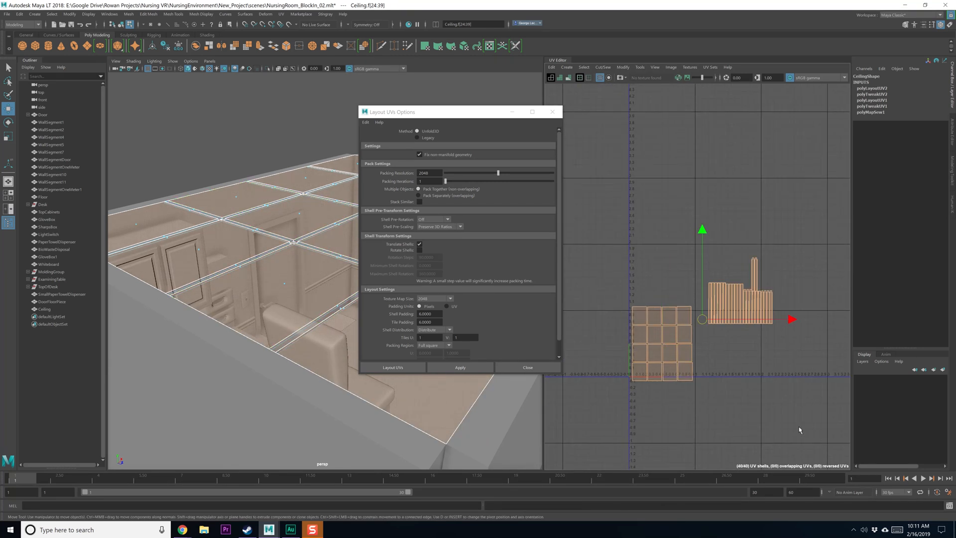
pyautogui.keyDown('alt'); pyautogui.moveTo(799, 429); pyautogui.dragTo(798, 415, button='middle'); pyautogui.keyUp('alt')
pyautogui.keyDown('shift'); pyautogui.moveTo(719, 306); pyautogui.dragTo(720, 347, button='right'); pyautogui.keyUp('shift')
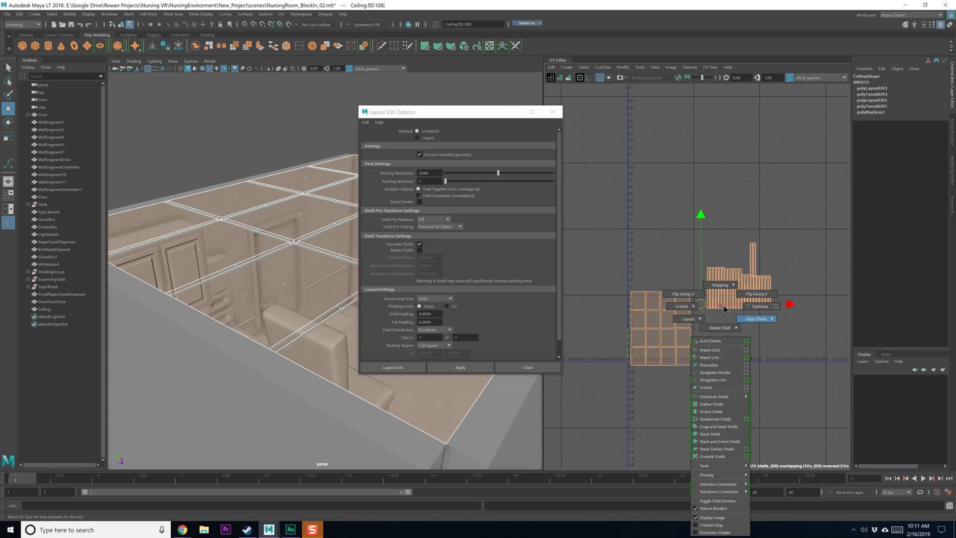
pyautogui.keyDown('shift'); pyautogui.moveTo(720, 308); pyautogui.dragTo(719, 308, button='right'); pyautogui.keyUp('shift')
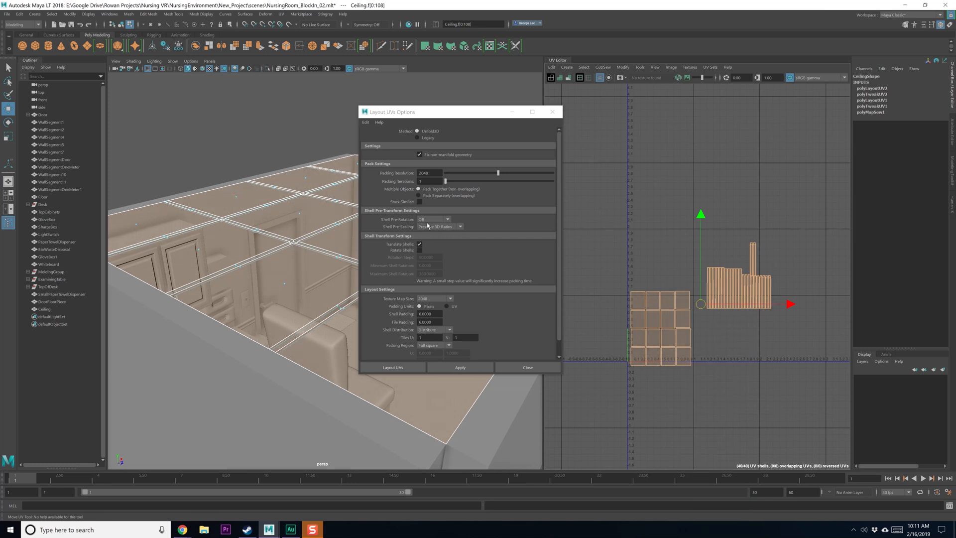
pyautogui.click(419, 250)
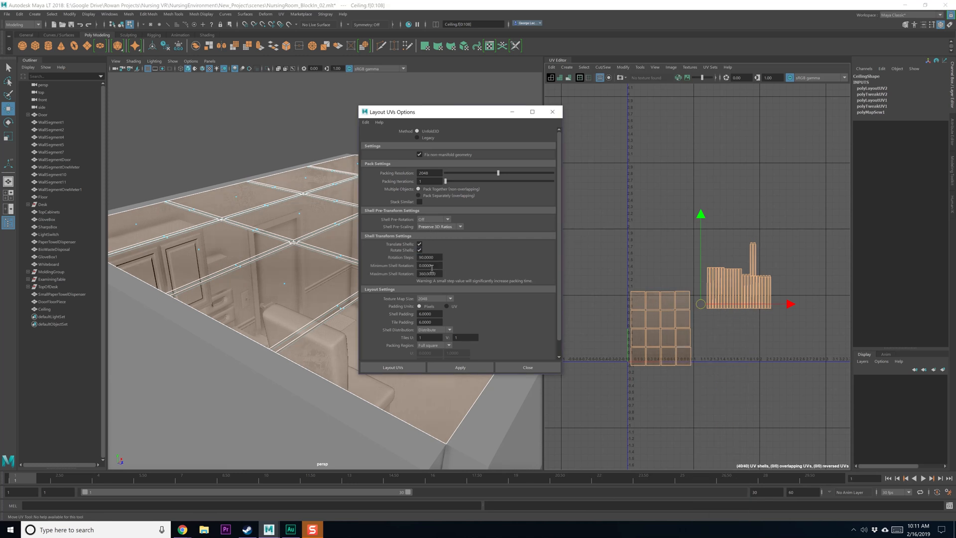
pyautogui.scroll(-1, 458, 343)
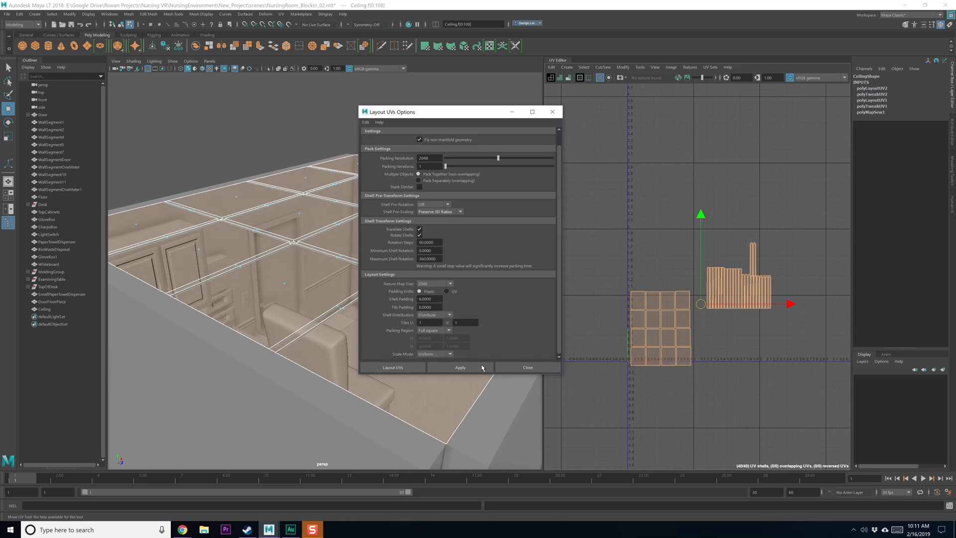
pyautogui.scroll(1, 472, 341)
pyautogui.moveTo(445, 181); pyautogui.dragTo(453, 182)
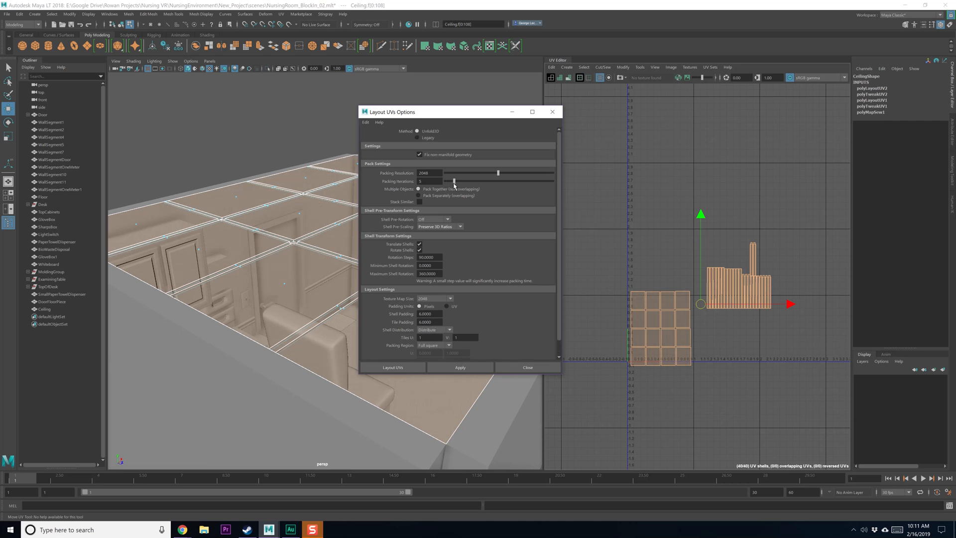
# Step: Try laying out all the ceiling shells with shell rotation enabled, check the packing, and undo the layout
pyautogui.click(485, 367)
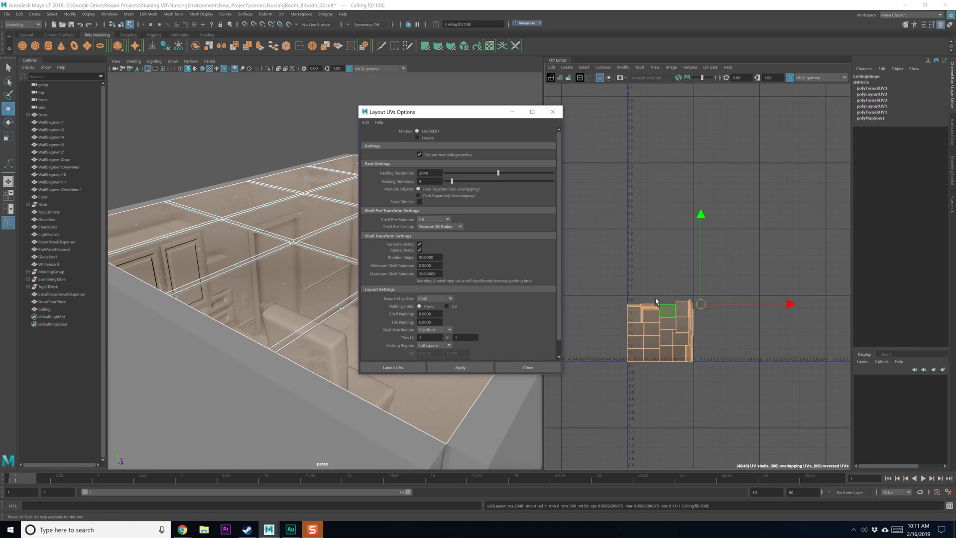
pyautogui.scroll(3, 689, 325)
pyautogui.scroll(2, 688, 325)
pyautogui.scroll(-3, 688, 324)
pyautogui.keyDown('alt'); pyautogui.moveTo(685, 326); pyautogui.dragTo(745, 307, button='middle'); pyautogui.keyUp('alt')
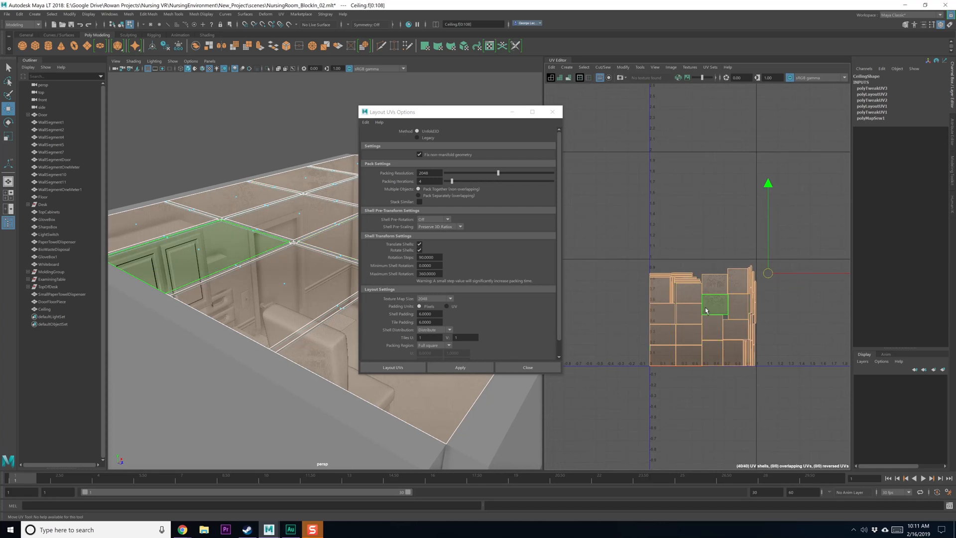
pyautogui.hotkey('ctrl', 'z')
pyautogui.hotkey('ctrl', 'z')
pyautogui.keyDown('alt'); pyautogui.moveTo(781, 332); pyautogui.dragTo(702, 359, button='middle'); pyautogui.keyUp('alt')
pyautogui.click(702, 359)
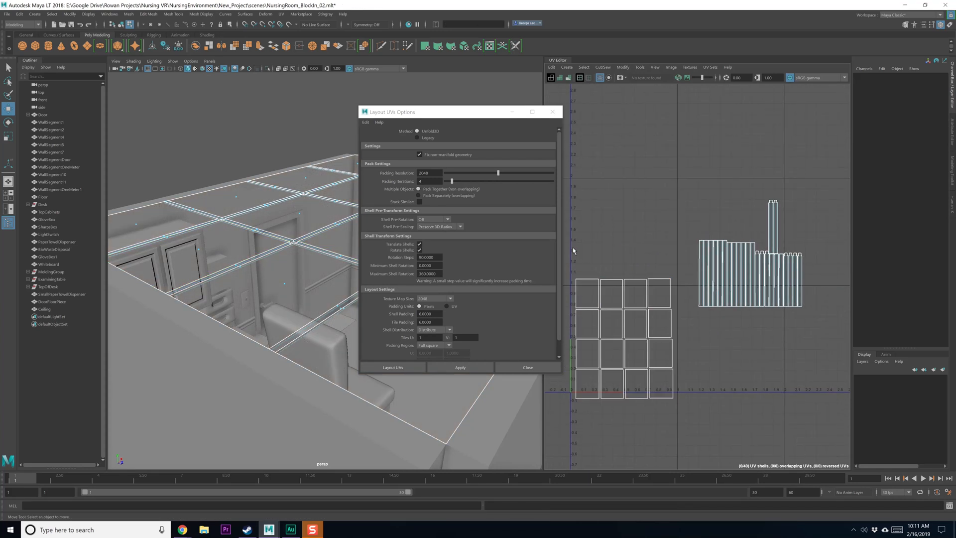
# Step: Turn off Rotate Shells and lay out all the ceiling's panel and strip shells together with Preserve 3D Ratios
pyautogui.moveTo(659, 410); pyautogui.dragTo(660, 410)
pyautogui.keyDown('alt'); pyautogui.moveTo(648, 376); pyautogui.dragTo(655, 363, button='middle'); pyautogui.keyUp('alt')
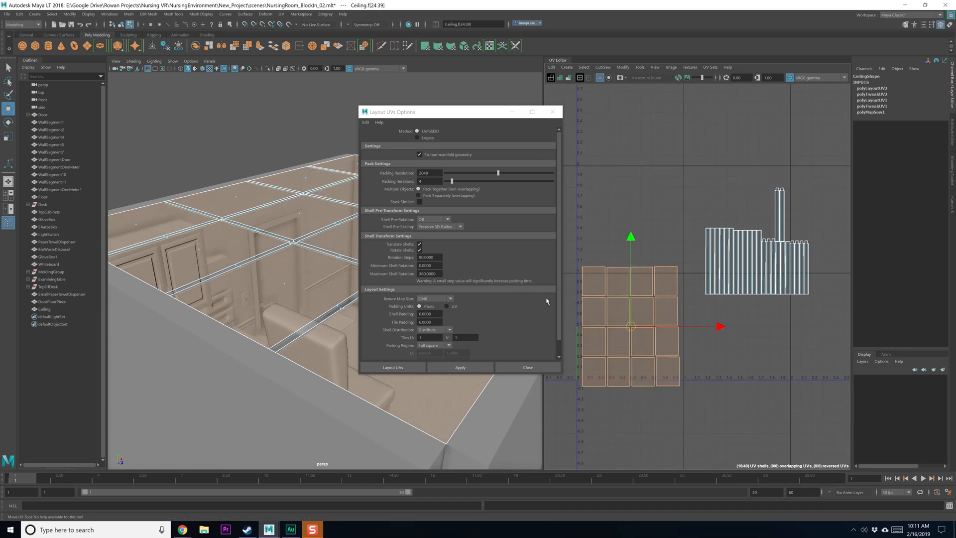
pyautogui.scroll(-1, 503, 298)
pyautogui.scroll(1, 505, 281)
pyautogui.click(419, 250)
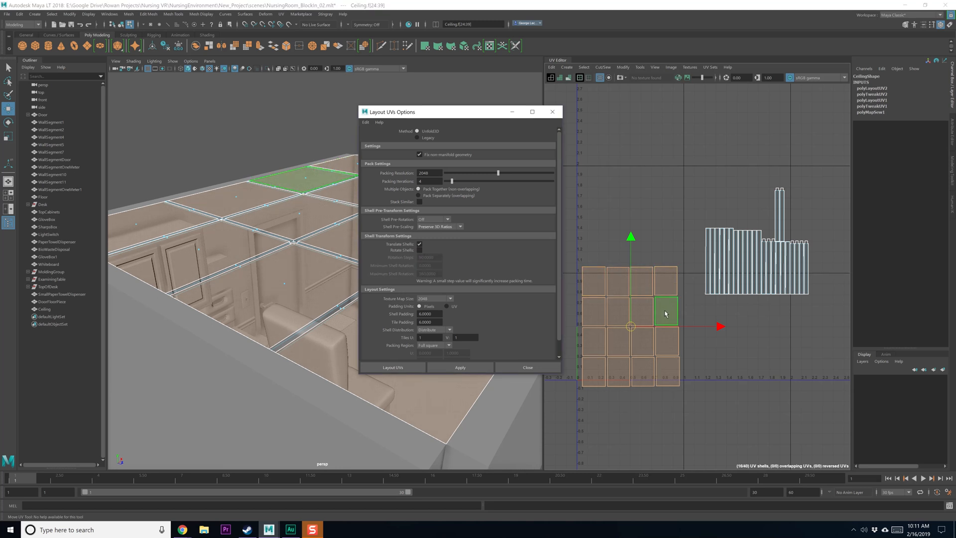
pyautogui.keyDown('alt'); pyautogui.moveTo(623, 303); pyautogui.dragTo(627, 293, button='middle'); pyautogui.keyUp('alt')
pyautogui.keyDown('shift'); pyautogui.rightClick(600, 233); pyautogui.keyUp('shift')
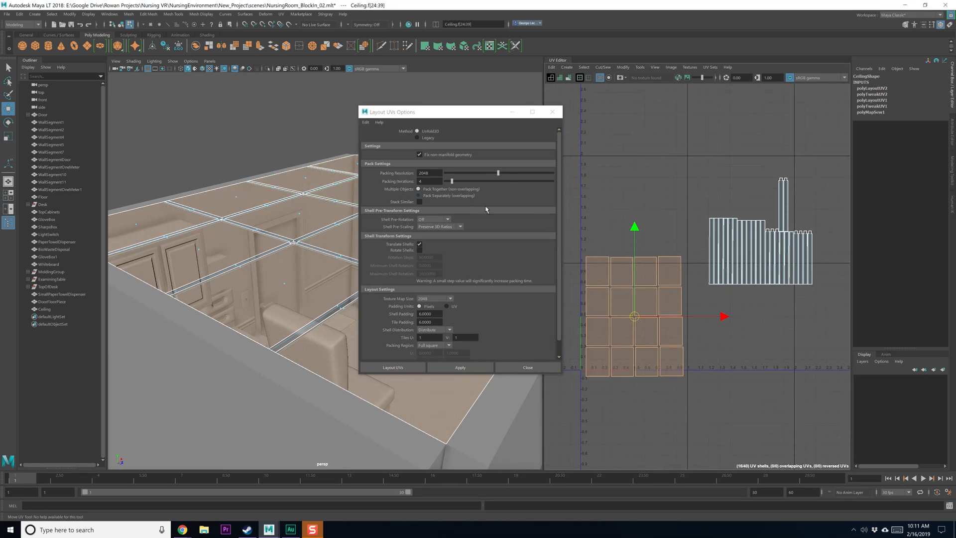
pyautogui.moveTo(577, 133); pyautogui.dragTo(830, 429)
pyautogui.moveTo(654, 177)
pyautogui.keyDown('shift'); pyautogui.mouseDown(button='right')
pyautogui.moveTo(576, 199)
pyautogui.moveTo(655, 181)
pyautogui.mouseUp(button='right'); pyautogui.keyUp('shift')
pyautogui.click(459, 367)
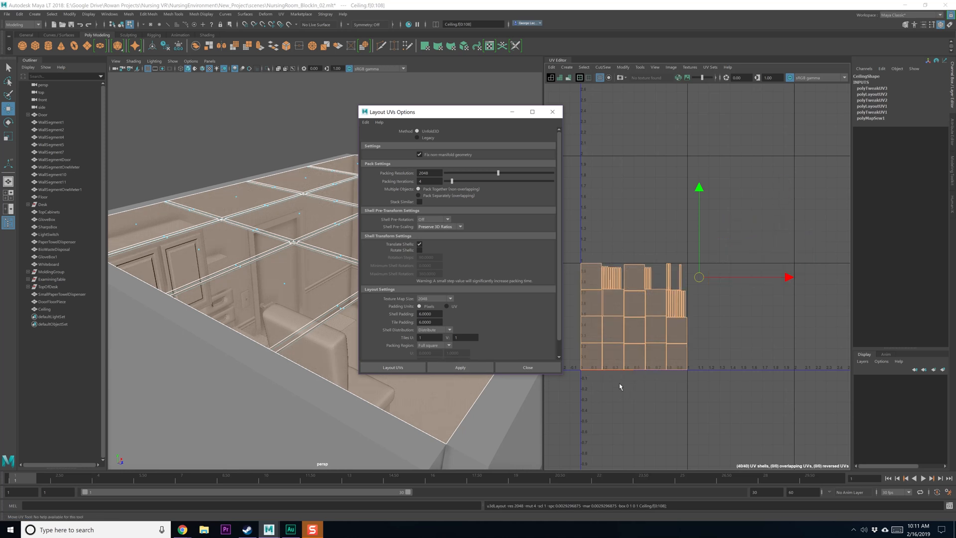
# Step: Close the UV layout options, return to object selection and save the scene
pyautogui.click(682, 298)
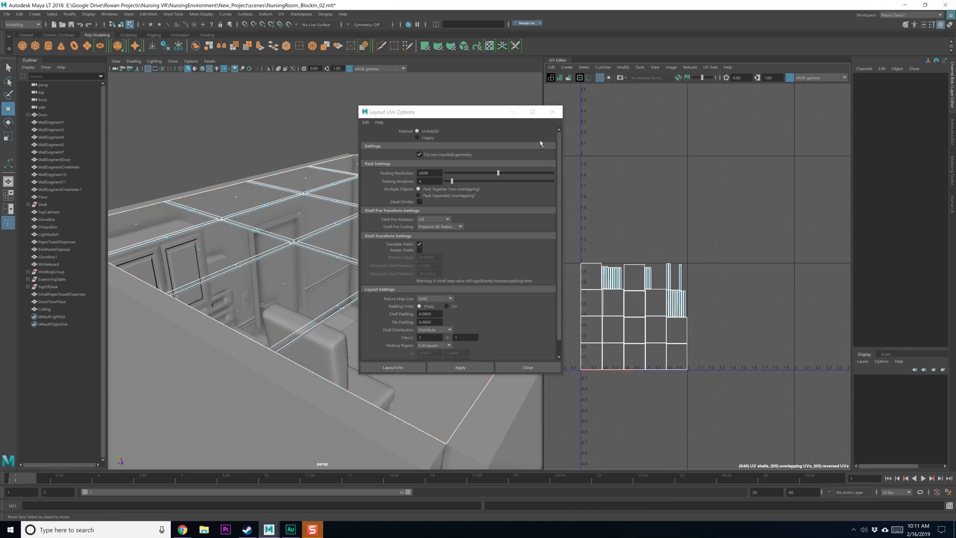
pyautogui.click(552, 112)
pyautogui.keyDown('alt'); pyautogui.moveTo(432, 325); pyautogui.dragTo(396, 309, button='right'); pyautogui.keyUp('alt')
pyautogui.press('F8')
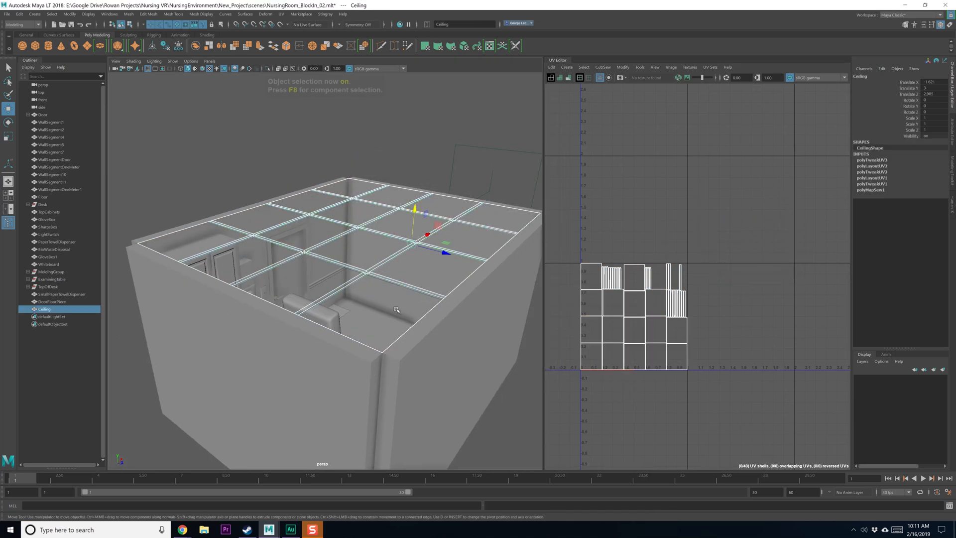
pyautogui.hotkey('ctrl', 's')
# Step: Delete the construction history of all objects in the scene
pyautogui.click(20, 14)
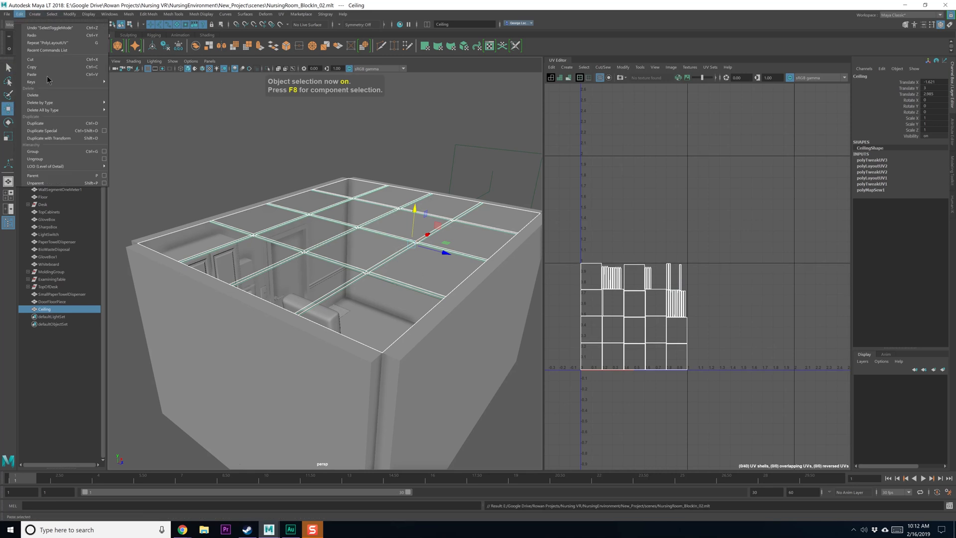
pyautogui.moveTo(54, 102)
pyautogui.click(128, 111)
pyautogui.click(278, 164)
pyautogui.click(350, 218)
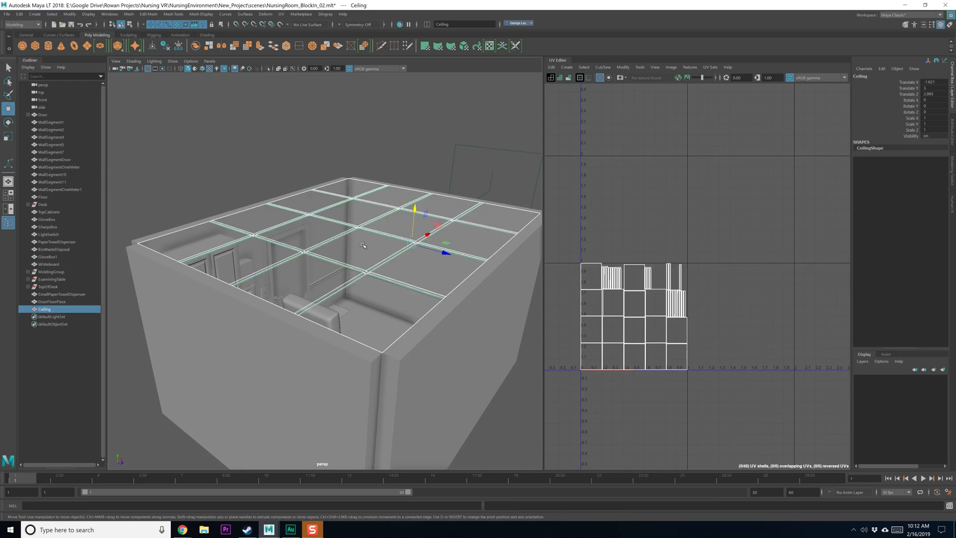
# Step: Select the ceiling and hide it to expose the room's interior
pyautogui.keyDown('alt'); pyautogui.moveTo(362, 243); pyautogui.dragTo(377, 253); pyautogui.keyUp('alt')
pyautogui.press('q')
pyautogui.click(399, 95)
pyautogui.click(403, 222)
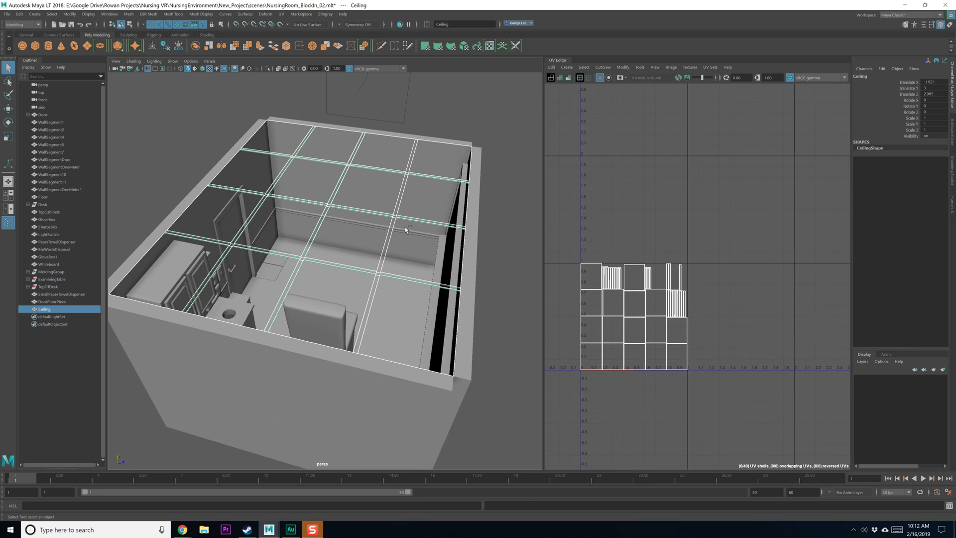
pyautogui.hotkey('ctrl', 'h')
# Step: Select the light switch beside the door and frame it in the perspective view
pyautogui.click(390, 210)
pyautogui.keyDown('alt'); pyautogui.moveTo(389, 210); pyautogui.dragTo(448, 265); pyautogui.keyUp('alt')
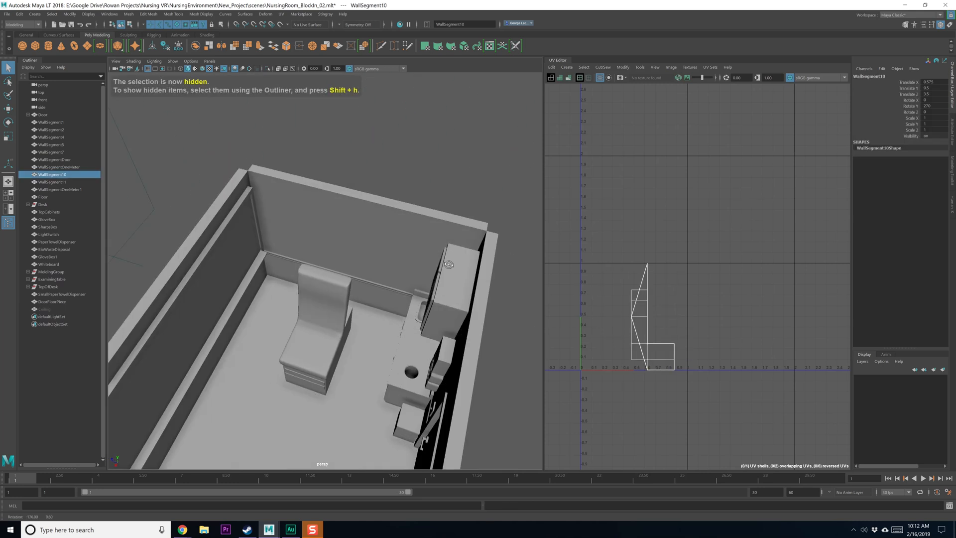
pyautogui.keyDown('alt'); pyautogui.moveTo(448, 264); pyautogui.dragTo(378, 196, button='middle'); pyautogui.keyUp('alt')
pyautogui.keyDown('alt'); pyautogui.moveTo(378, 196); pyautogui.dragTo(477, 219); pyautogui.keyUp('alt')
pyautogui.scroll(5, 304, 278)
pyautogui.click(322, 295)
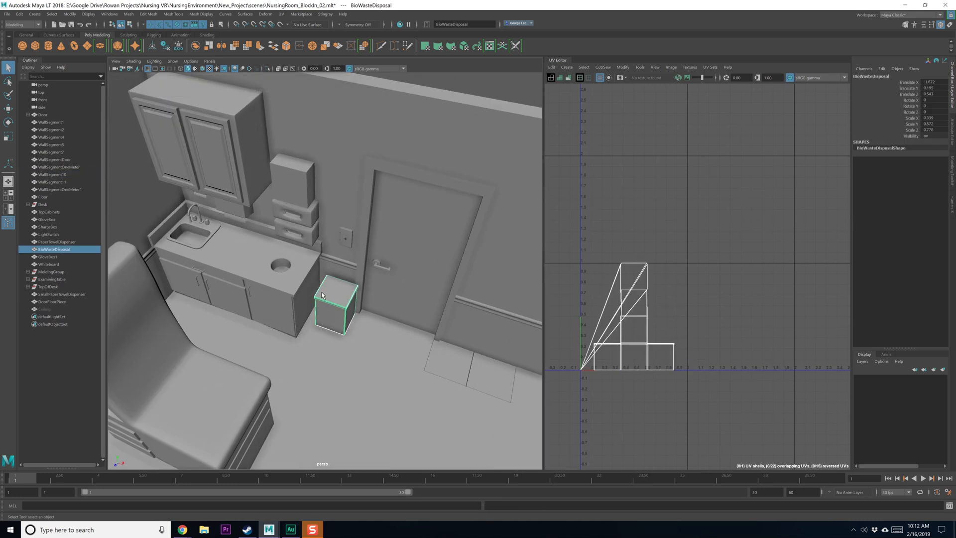
pyautogui.click(342, 243)
pyautogui.press('f')
pyautogui.keyDown('alt'); pyautogui.moveTo(344, 266); pyautogui.dragTo(376, 289); pyautogui.keyUp('alt')
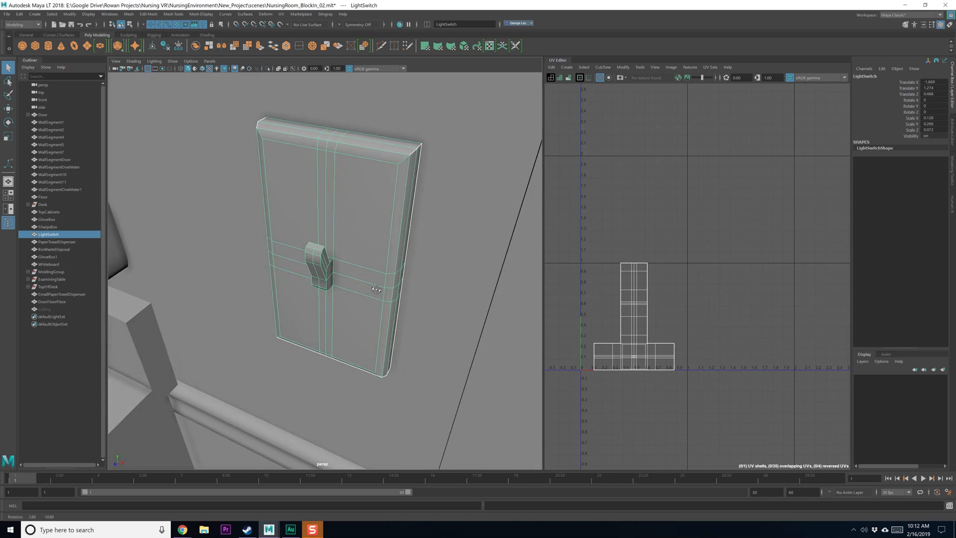
# Step: Apply planar UV mapping to the light switch, fitted to the bounding box and projected from the Z axis
pyautogui.click(281, 14)
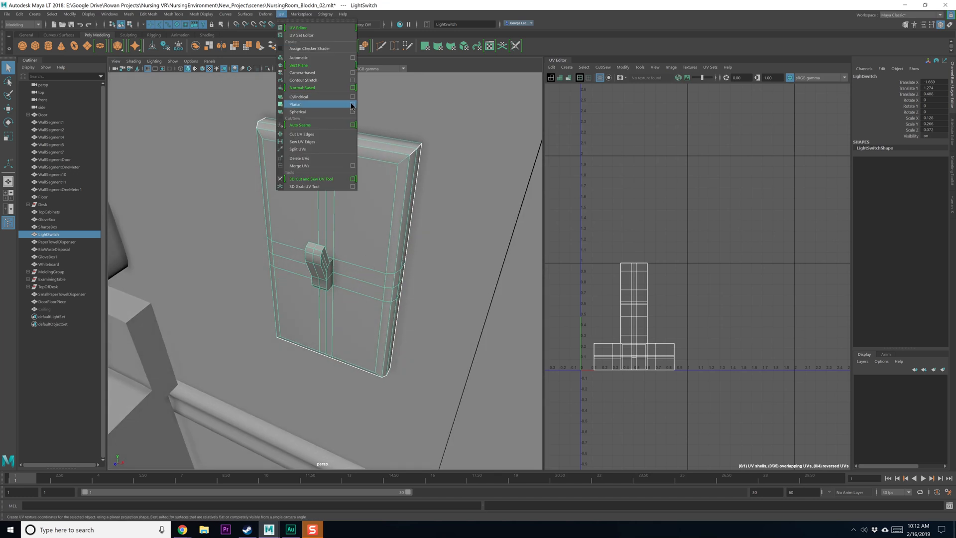
pyautogui.click(352, 105)
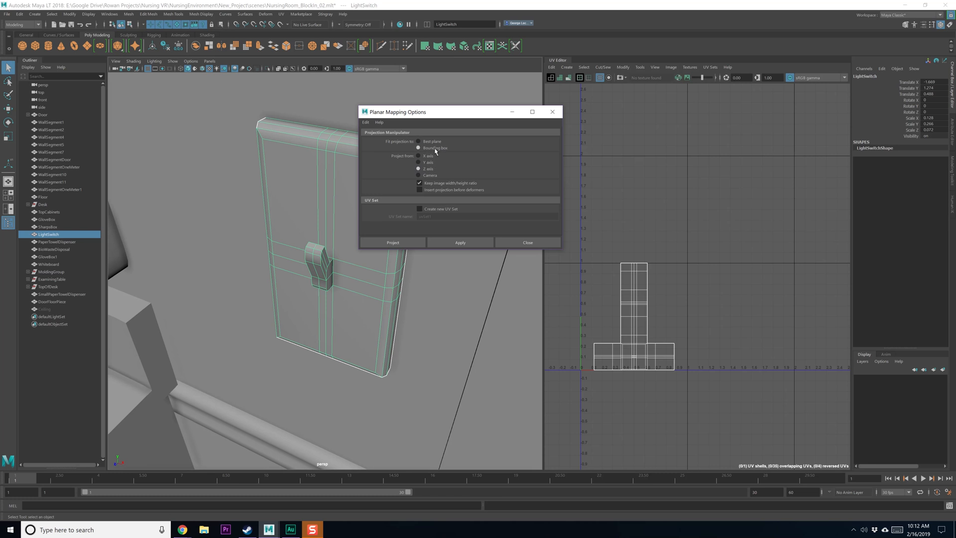
pyautogui.click(460, 242)
pyautogui.click(527, 242)
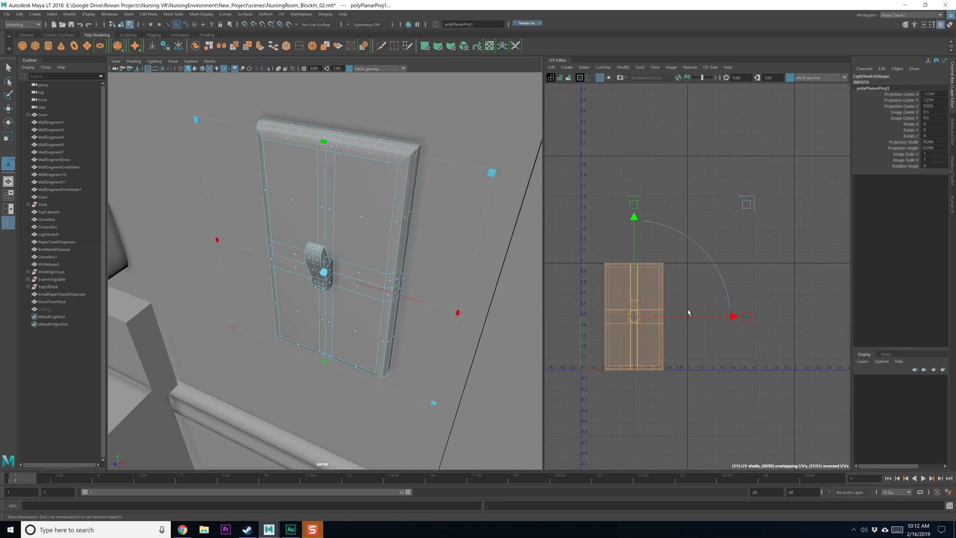
# Step: Cut the UVs along the four diagonal corner edges of the light switch plate's bevel
pyautogui.scroll(3, 731, 298)
pyautogui.keyDown('alt'); pyautogui.moveTo(628, 349); pyautogui.dragTo(704, 324, button='middle'); pyautogui.keyUp('alt')
pyautogui.press('q')
pyautogui.moveTo(710, 221); pyautogui.dragTo(710, 198, button='right')
pyautogui.click(734, 171)
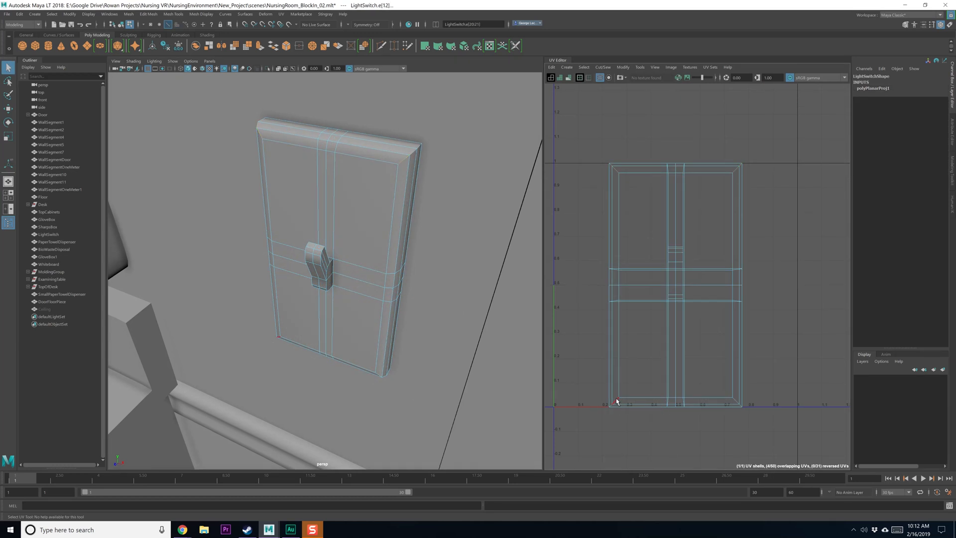
pyautogui.keyDown('shift'); pyautogui.moveTo(780, 320); pyautogui.dragTo(781, 320, button='right'); pyautogui.keyUp('shift')
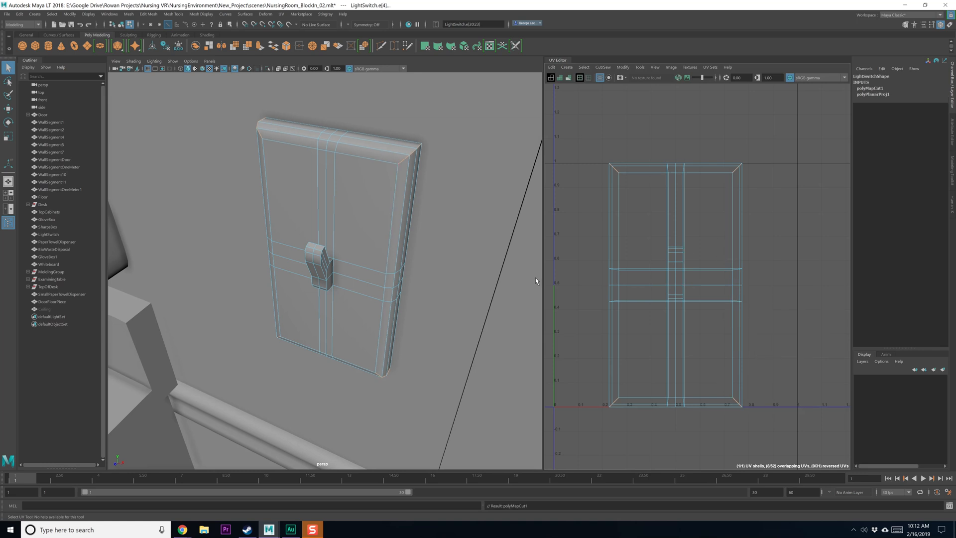
# Step: Select the switch lever's faces, create a separate UV shell from them and move it beside the plate shell
pyautogui.keyDown('alt'); pyautogui.moveTo(536, 280); pyautogui.dragTo(381, 292); pyautogui.keyUp('alt')
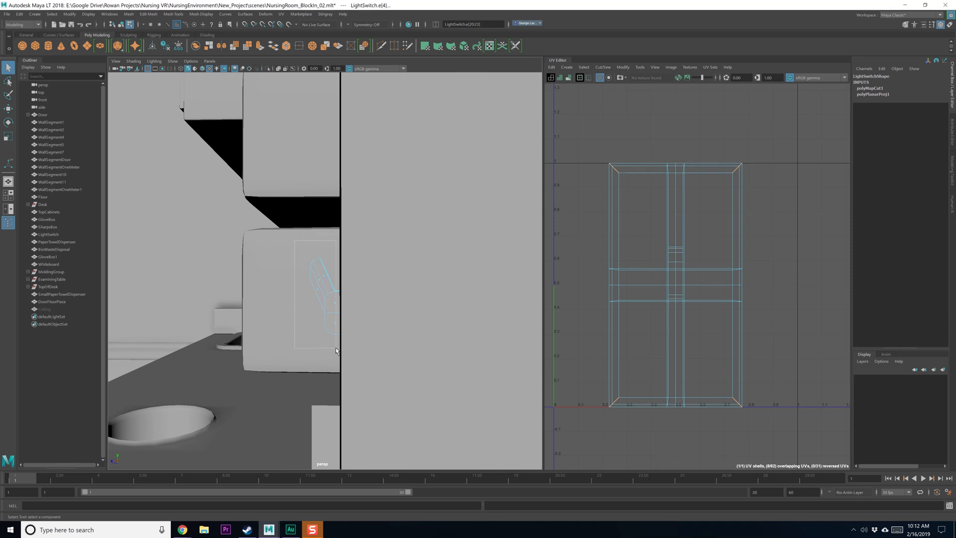
pyautogui.keyDown('alt'); pyautogui.moveTo(321, 345); pyautogui.dragTo(343, 352); pyautogui.keyUp('alt')
pyautogui.keyDown('alt'); pyautogui.moveTo(660, 327); pyautogui.dragTo(655, 311, button='middle'); pyautogui.keyUp('alt')
pyautogui.keyDown('shift'); pyautogui.rightClick(694, 257); pyautogui.keyUp('shift')
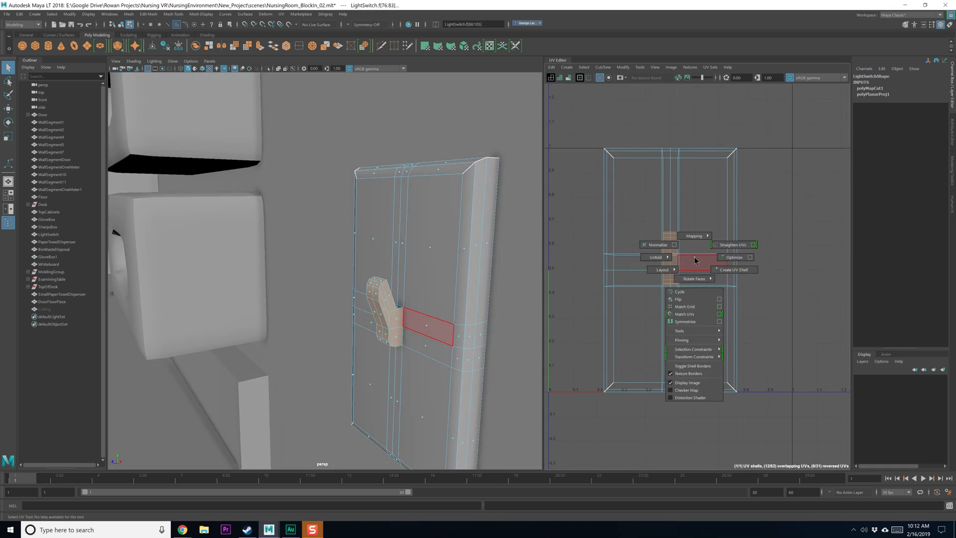
pyautogui.click(727, 270)
pyautogui.press('w')
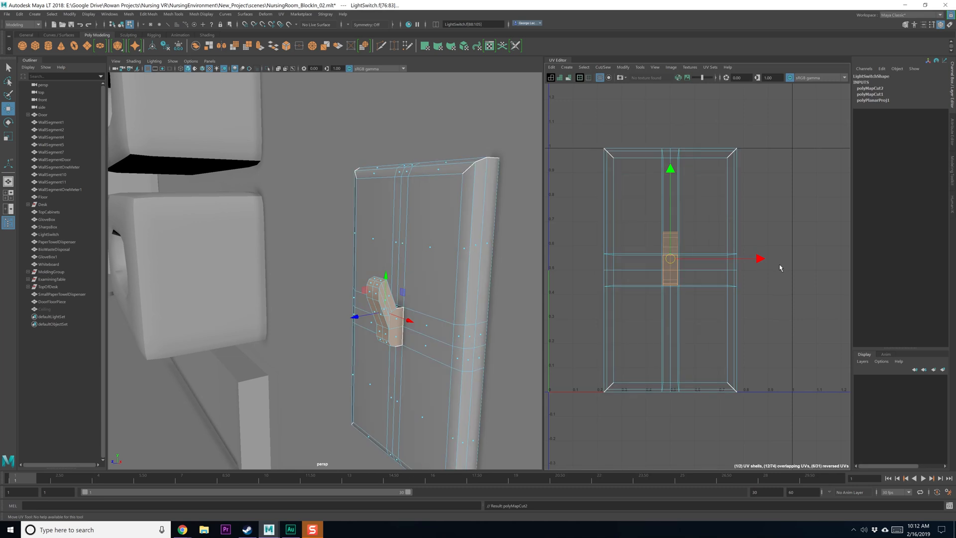
pyautogui.moveTo(779, 266); pyautogui.dragTo(849, 267)
# Step: Unfold the UV shell of the light switch plate
pyautogui.click(685, 252)
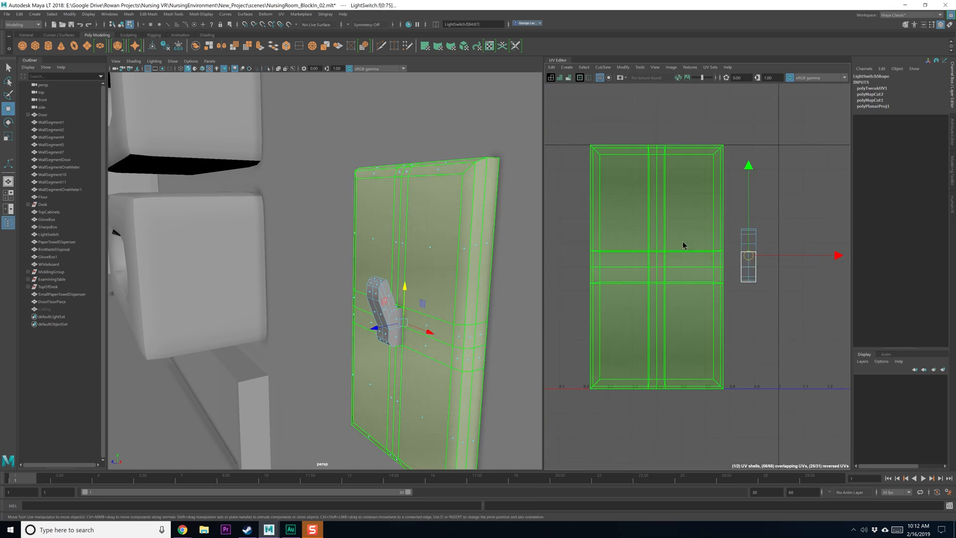
pyautogui.keyDown('shift'); pyautogui.rightClick(682, 242); pyautogui.keyUp('shift')
pyautogui.moveTo(616, 247)
pyautogui.click(577, 246)
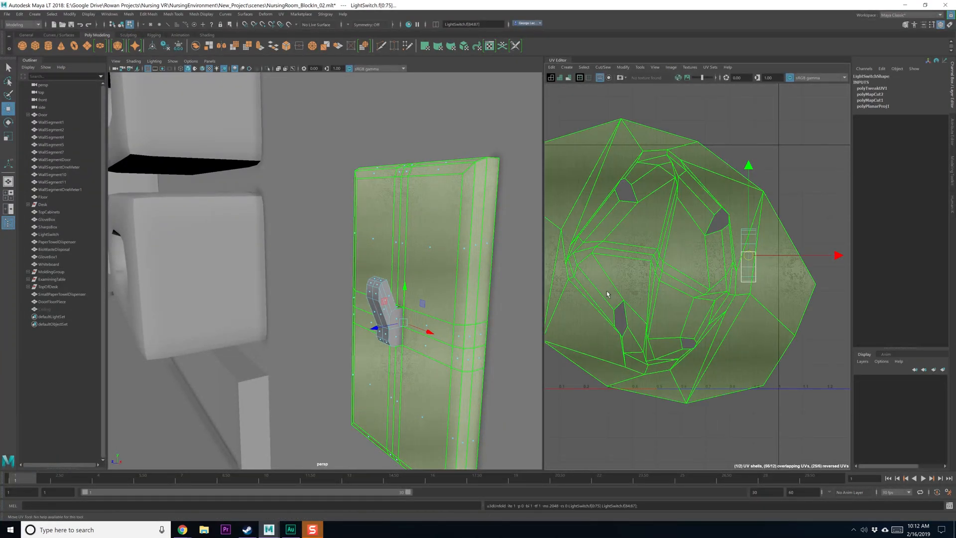
# Step: Delete all the faces on the back of the light switch plate and save the scene
pyautogui.keyDown('alt'); pyautogui.moveTo(475, 306); pyautogui.dragTo(424, 312); pyautogui.keyUp('alt')
pyautogui.keyDown('alt'); pyautogui.moveTo(424, 313); pyautogui.dragTo(446, 294, button='middle'); pyautogui.keyUp('alt')
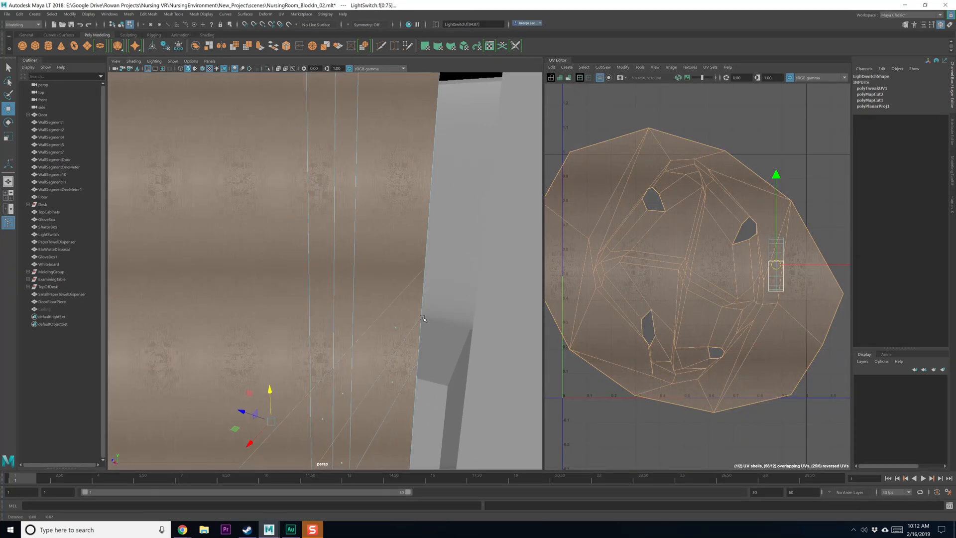
pyautogui.keyDown('alt'); pyautogui.moveTo(447, 293); pyautogui.dragTo(375, 249, button='right'); pyautogui.keyUp('alt')
pyautogui.click(384, 178)
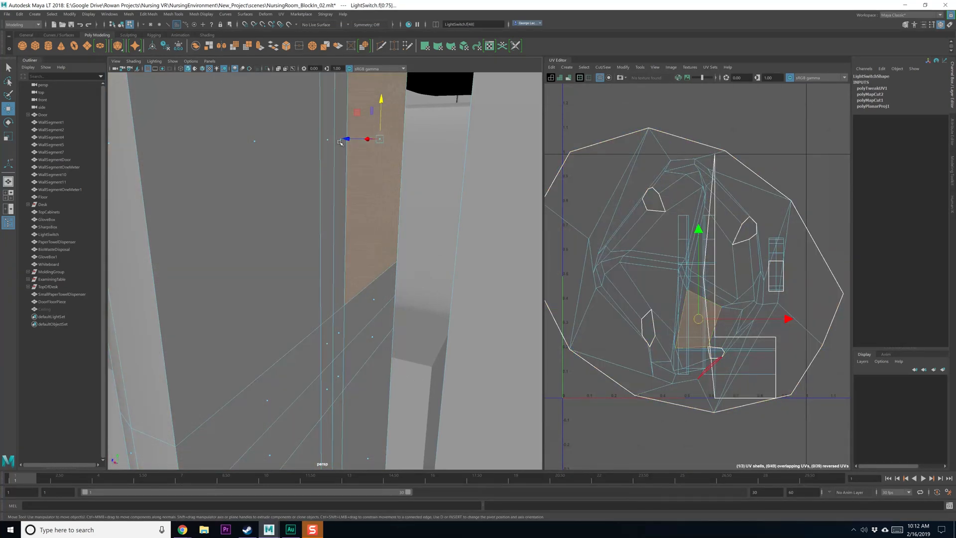
pyautogui.keyDown('shift'); pyautogui.click(341, 145); pyautogui.keyUp('shift')
pyautogui.keyDown('shift'); pyautogui.click(324, 141); pyautogui.keyUp('shift')
pyautogui.keyDown('shift'); pyautogui.click(304, 198); pyautogui.keyUp('shift')
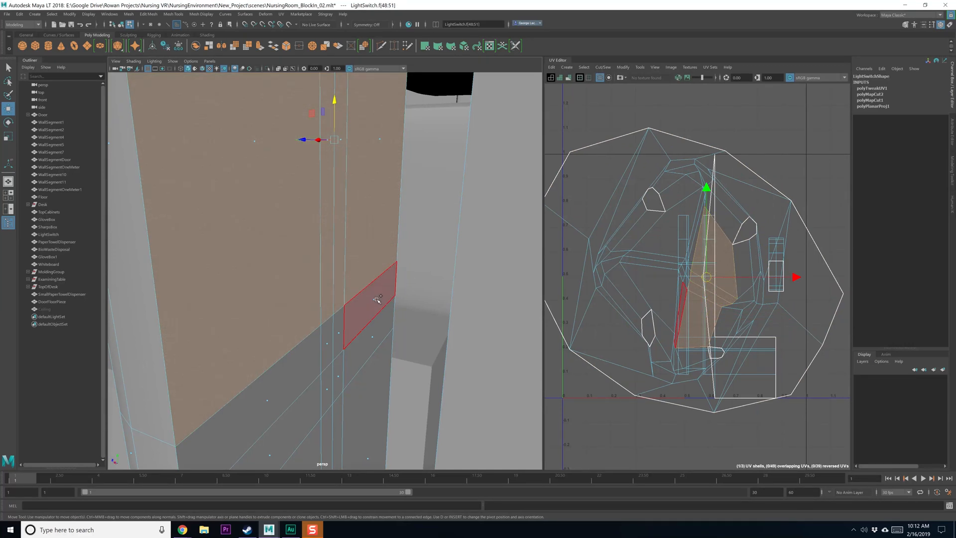
pyautogui.keyDown('shift'); pyautogui.click(377, 300); pyautogui.keyUp('shift')
pyautogui.keyDown('shift'); pyautogui.click(371, 337); pyautogui.keyUp('shift')
pyautogui.keyDown('shift'); pyautogui.click(341, 333); pyautogui.keyUp('shift')
pyautogui.keyDown('shift'); pyautogui.click(339, 359); pyautogui.keyUp('shift')
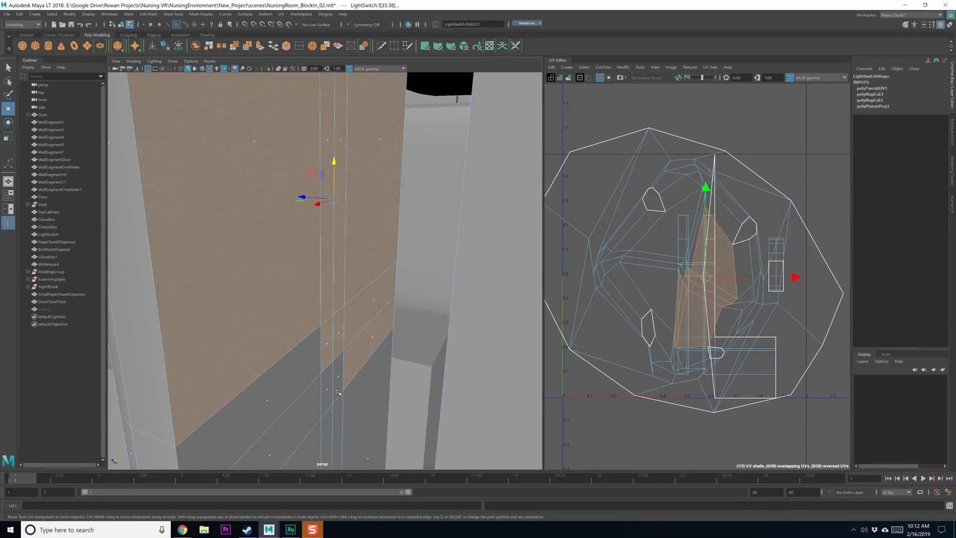
pyautogui.keyDown('shift'); pyautogui.click(338, 379); pyautogui.keyUp('shift')
pyautogui.keyDown('shift'); pyautogui.click(326, 389); pyautogui.keyUp('shift')
pyautogui.keyDown('shift'); pyautogui.click(267, 404); pyautogui.keyUp('shift')
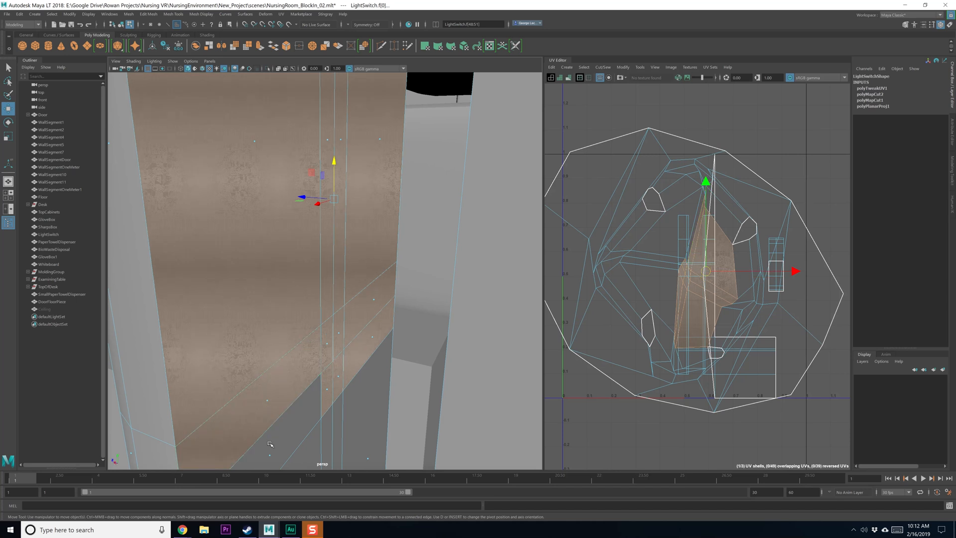
pyautogui.keyDown('shift'); pyautogui.click(280, 450); pyautogui.keyUp('shift')
pyautogui.keyDown('alt'); pyautogui.moveTo(282, 450); pyautogui.dragTo(338, 398, button='middle'); pyautogui.keyUp('alt')
pyautogui.keyDown('shift'); pyautogui.click(362, 253); pyautogui.keyUp('shift')
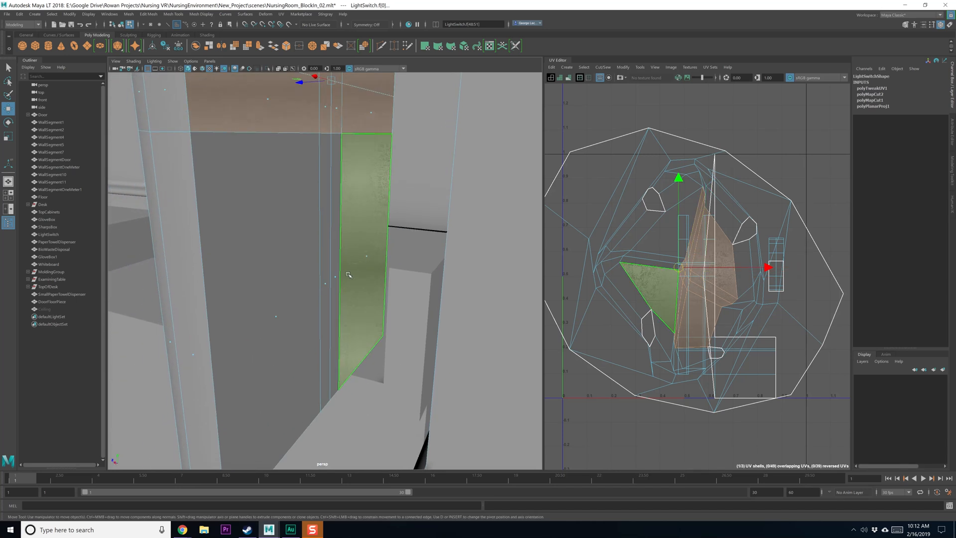
pyautogui.keyDown('shift'); pyautogui.click(334, 281); pyautogui.keyUp('shift')
pyautogui.keyDown('shift'); pyautogui.click(277, 318); pyautogui.keyUp('shift')
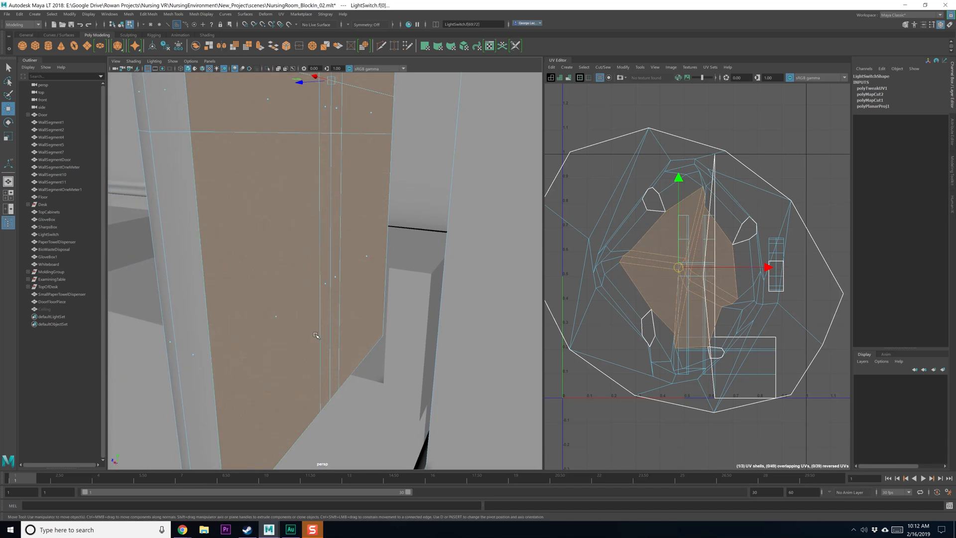
pyautogui.press('Delete')
pyautogui.press('f')
pyautogui.hotkey('ctrl', 's')
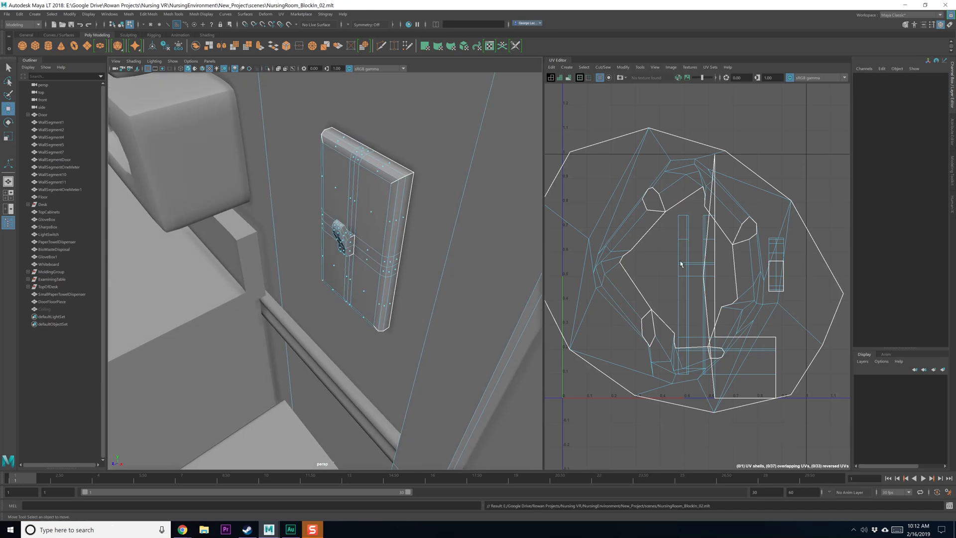
# Step: Unfold the UV shell of the light switch plate and move it clear of the door wall segment's UVs
pyautogui.rightClick(689, 231)
pyautogui.press('F8')
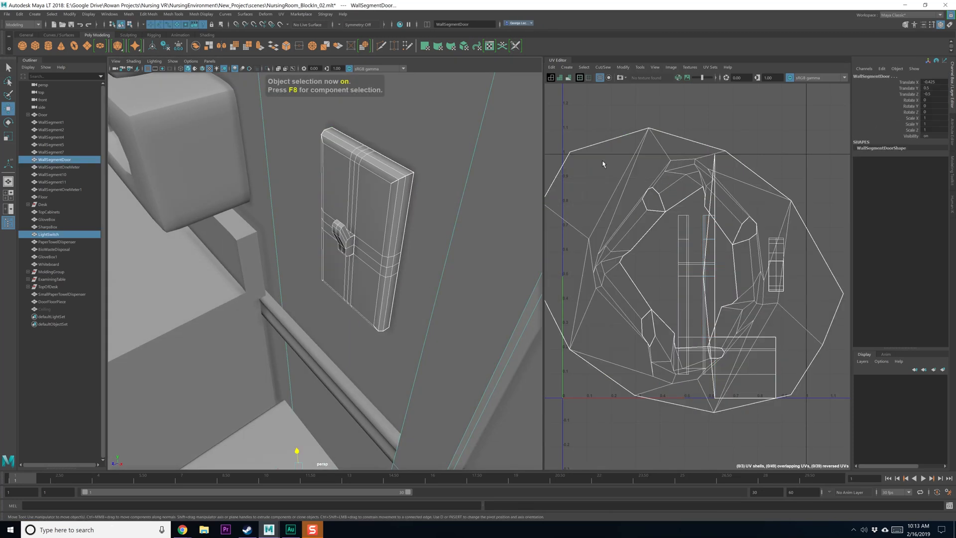
pyautogui.moveTo(626, 189); pyautogui.dragTo(547, 185, button='right')
pyautogui.click(619, 184)
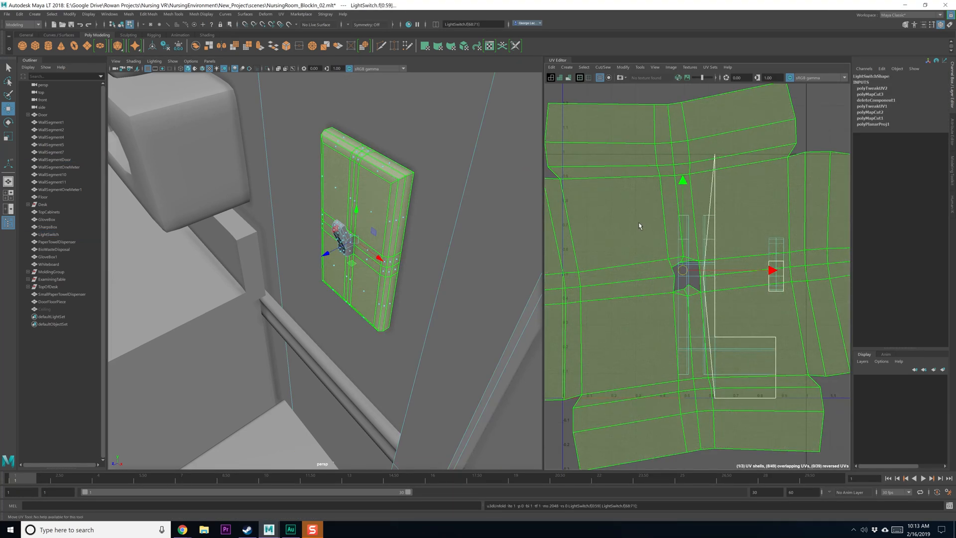
pyautogui.keyDown('alt'); pyautogui.moveTo(642, 227); pyautogui.dragTo(638, 233, button='middle'); pyautogui.keyUp('alt')
pyautogui.moveTo(647, 245); pyautogui.dragTo(768, 312)
pyautogui.keyDown('alt'); pyautogui.moveTo(746, 297); pyautogui.dragTo(653, 254, button='middle'); pyautogui.keyUp('alt')
pyautogui.keyDown('alt'); pyautogui.moveTo(653, 254); pyautogui.dragTo(700, 294, button='right'); pyautogui.keyUp('alt')
pyautogui.moveTo(684, 279); pyautogui.dragTo(712, 299)
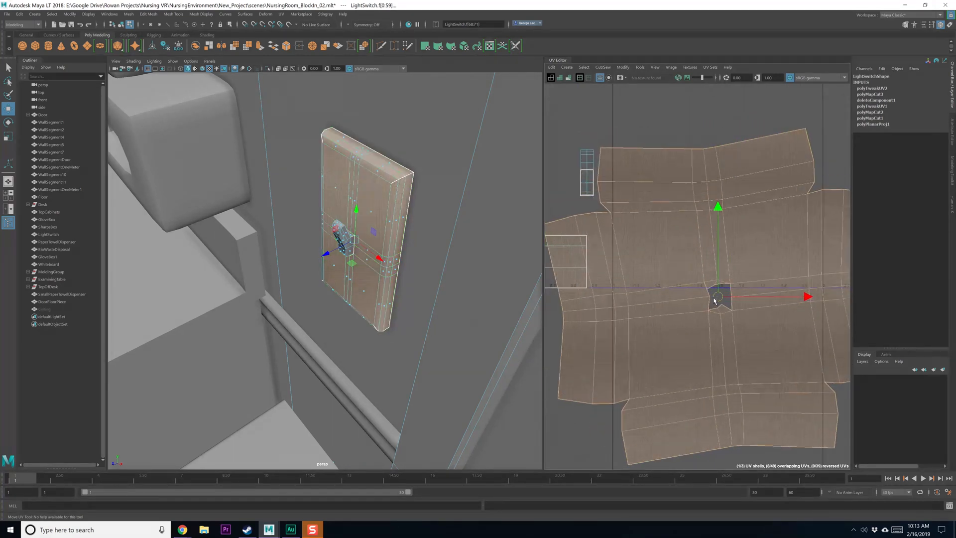
pyautogui.keyDown('alt'); pyautogui.moveTo(704, 283); pyautogui.dragTo(700, 247, button='middle'); pyautogui.keyUp('alt')
# Step: Select the lever's top and bottom end faces, split them from the plate's UV shell and move them beside the lever shell
pyautogui.keyDown('alt'); pyautogui.moveTo(304, 295); pyautogui.dragTo(349, 293); pyautogui.keyUp('alt')
pyautogui.keyDown('alt'); pyautogui.moveTo(348, 293); pyautogui.dragTo(369, 287, button='right'); pyautogui.keyUp('alt')
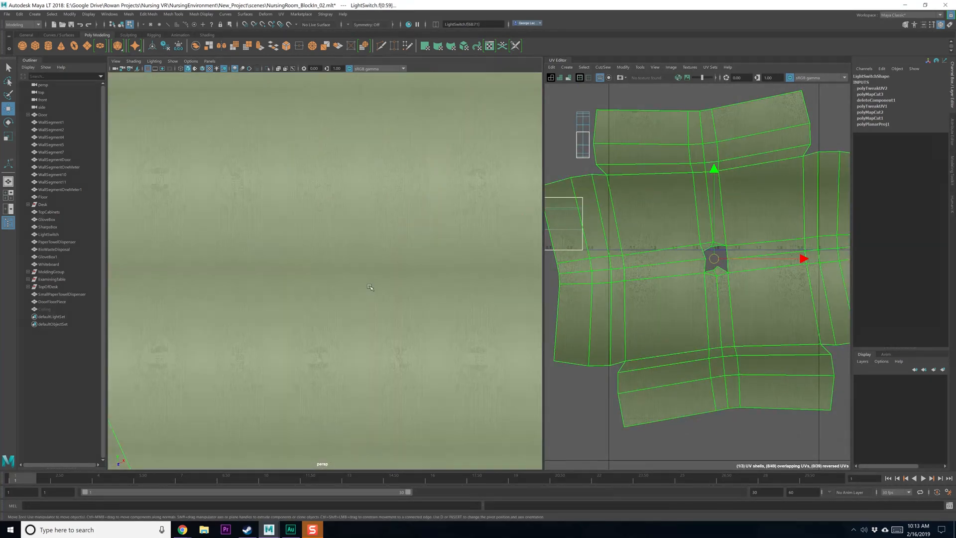
pyautogui.keyDown('alt'); pyautogui.moveTo(384, 227); pyautogui.dragTo(372, 199, button='right'); pyautogui.keyUp('alt')
pyautogui.keyDown('alt'); pyautogui.moveTo(372, 199); pyautogui.dragTo(329, 252); pyautogui.keyUp('alt')
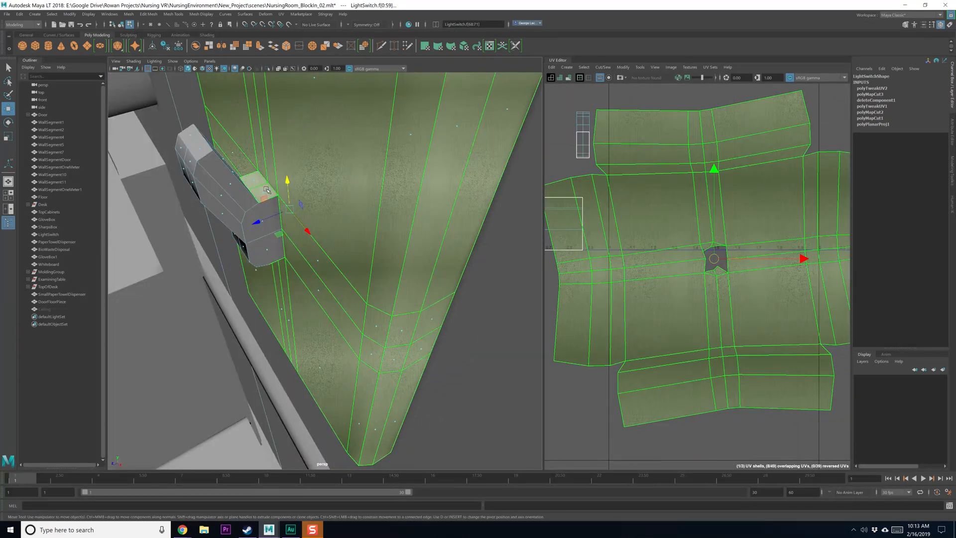
pyautogui.click(257, 184)
pyautogui.keyDown('shift'); pyautogui.click(257, 185); pyautogui.keyUp('shift')
pyautogui.keyDown('alt'); pyautogui.moveTo(279, 294); pyautogui.dragTo(290, 189); pyautogui.keyUp('alt')
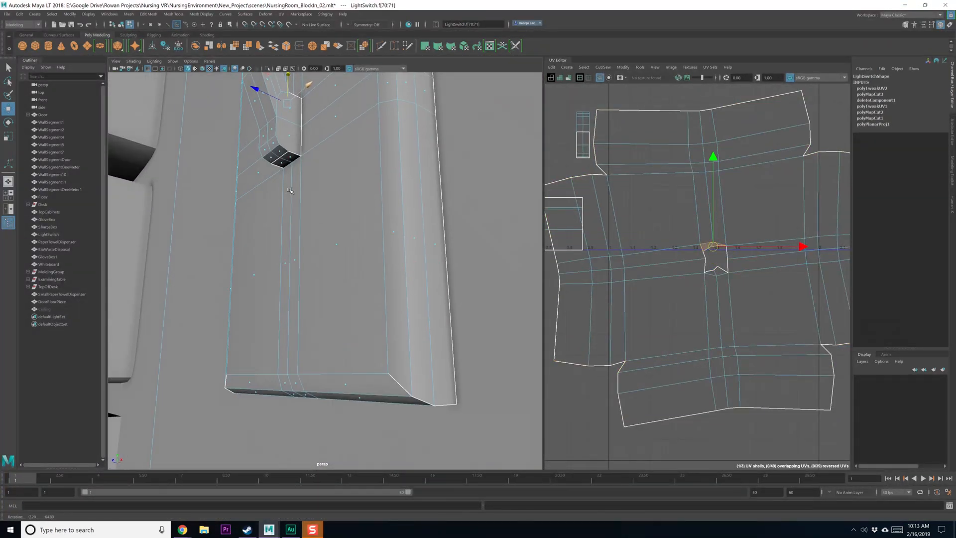
pyautogui.keyDown('shift'); pyautogui.click(282, 163); pyautogui.keyUp('shift')
pyautogui.keyDown('alt'); pyautogui.moveTo(737, 232); pyautogui.dragTo(730, 256, button='middle'); pyautogui.keyUp('alt')
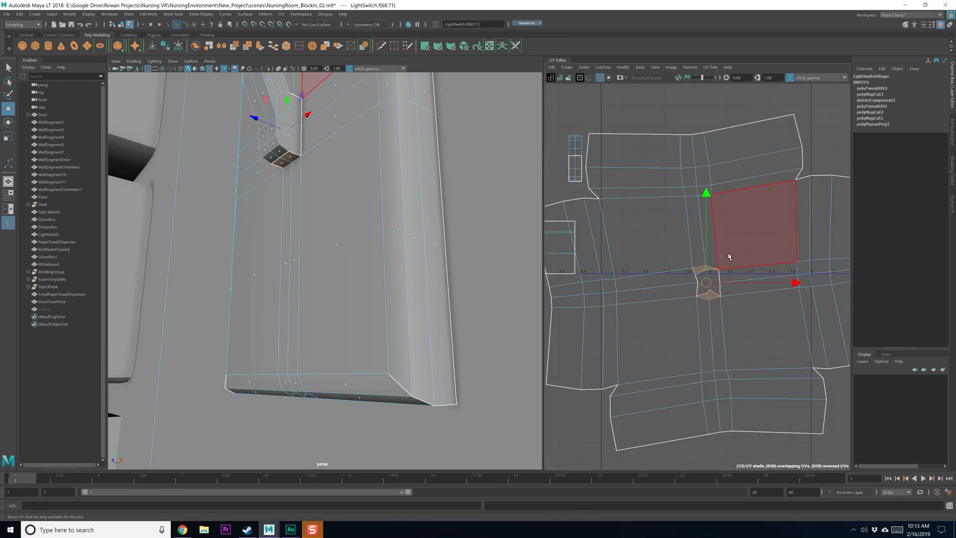
pyautogui.keyDown('shift'); pyautogui.moveTo(710, 239); pyautogui.dragTo(727, 251, button='right'); pyautogui.keyUp('shift')
pyautogui.moveTo(705, 282); pyautogui.dragTo(588, 121)
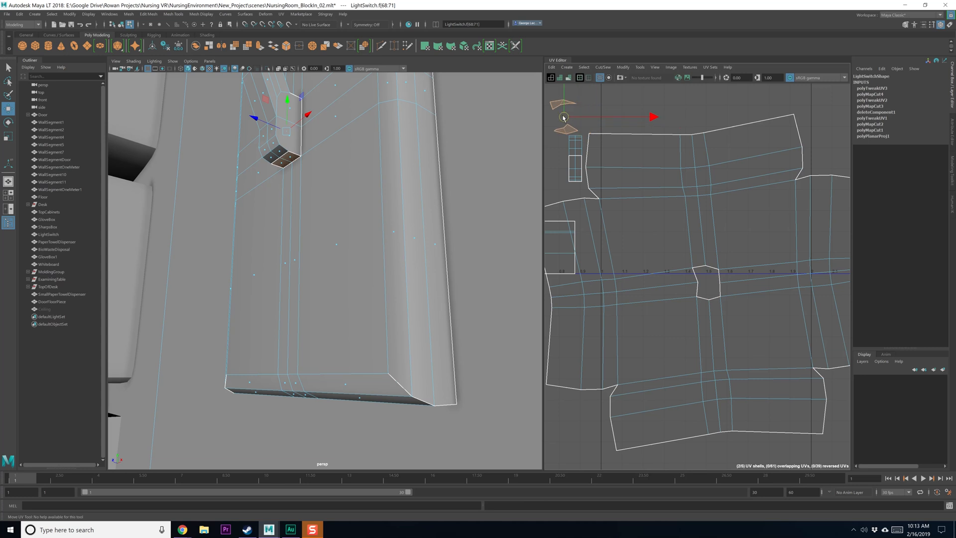
# Step: Apply planar UV mapping to all of the lever's shells together and place the resulting shell above the plate shell
pyautogui.keyDown('alt'); pyautogui.moveTo(564, 118); pyautogui.dragTo(592, 167, button='middle'); pyautogui.keyUp('alt')
pyautogui.moveTo(587, 168); pyautogui.dragTo(569, 151, button='right')
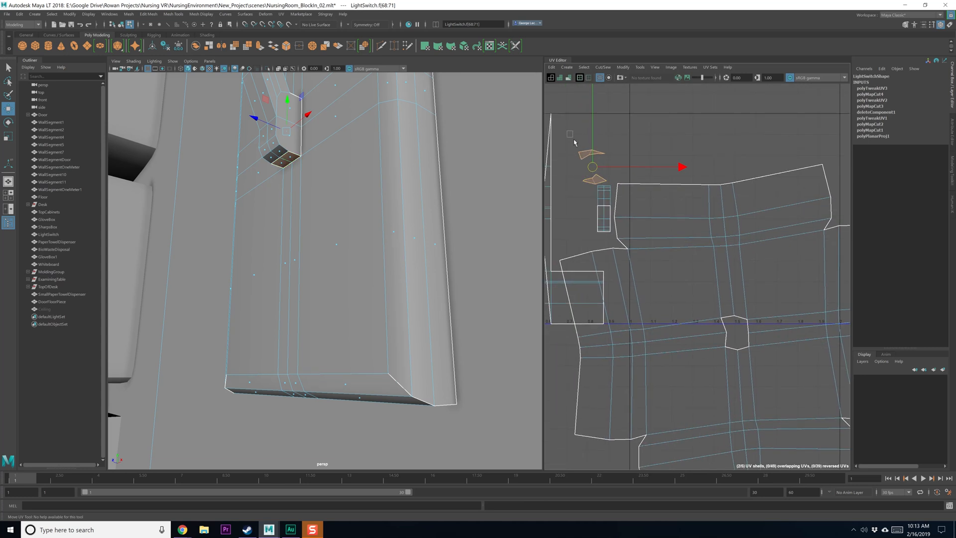
pyautogui.keyDown('shift'); pyautogui.click(608, 225); pyautogui.keyUp('shift')
pyautogui.click(283, 16)
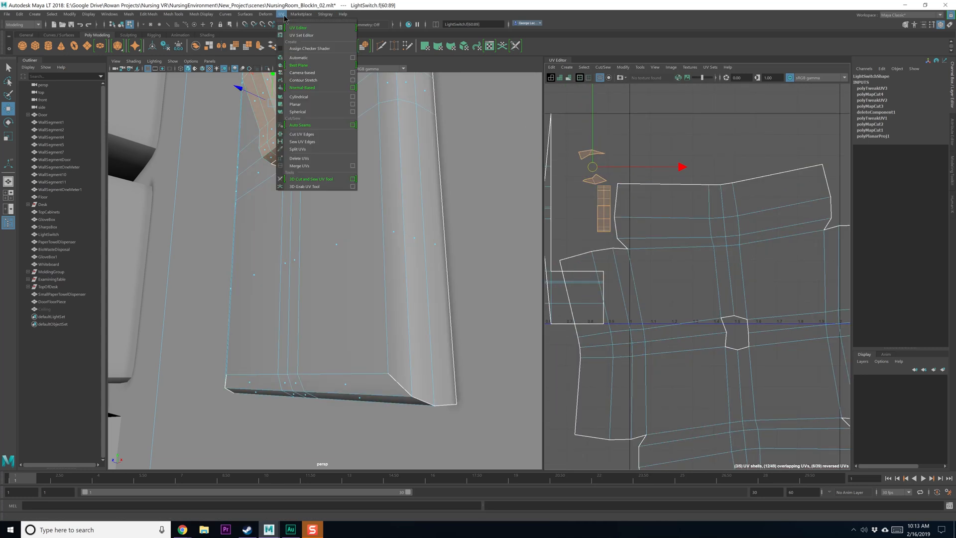
pyautogui.click(299, 104)
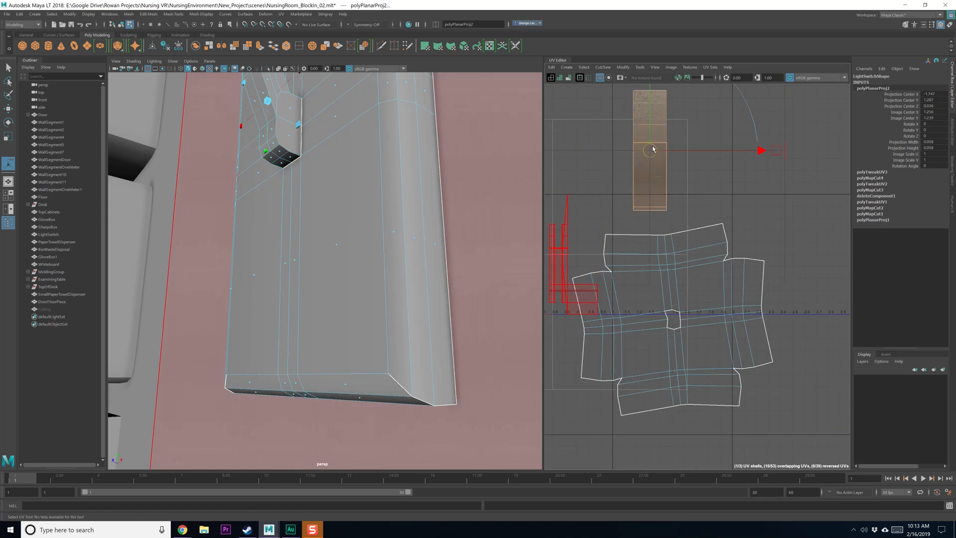
pyautogui.moveTo(652, 148); pyautogui.dragTo(655, 139)
# Step: Drop the door wall segment from the selection and unfold the light switch plate's UV shell again
pyautogui.click(640, 280)
pyautogui.keyDown('alt'); pyautogui.moveTo(640, 280); pyautogui.dragTo(693, 277, button='middle'); pyautogui.keyUp('alt')
pyautogui.click(614, 264)
pyautogui.keyDown('alt'); pyautogui.moveTo(518, 270); pyautogui.dragTo(401, 257, button='right'); pyautogui.keyUp('alt')
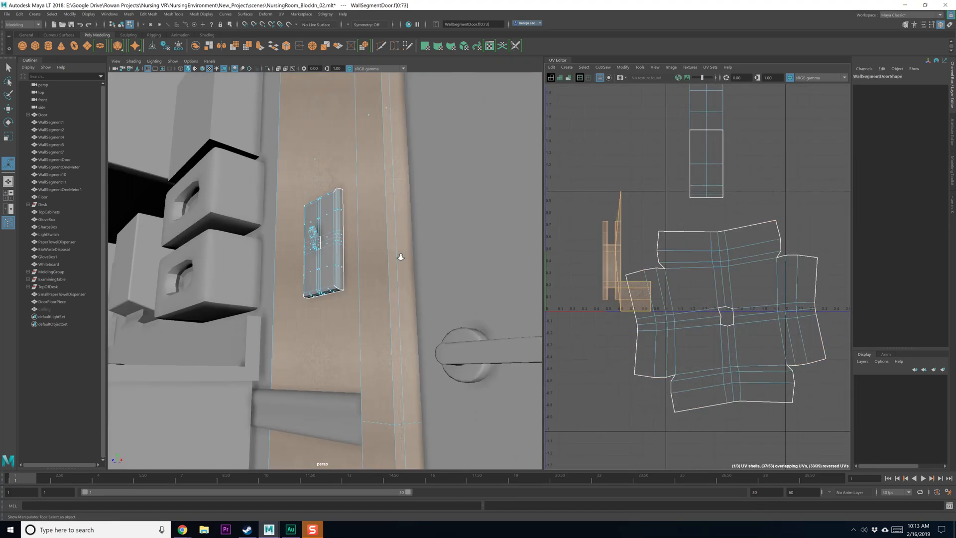
pyautogui.keyDown('alt'); pyautogui.moveTo(401, 256); pyautogui.dragTo(393, 293); pyautogui.keyUp('alt')
pyautogui.keyDown('alt'); pyautogui.moveTo(393, 294); pyautogui.dragTo(393, 269, button='right'); pyautogui.keyUp('alt')
pyautogui.click(688, 257)
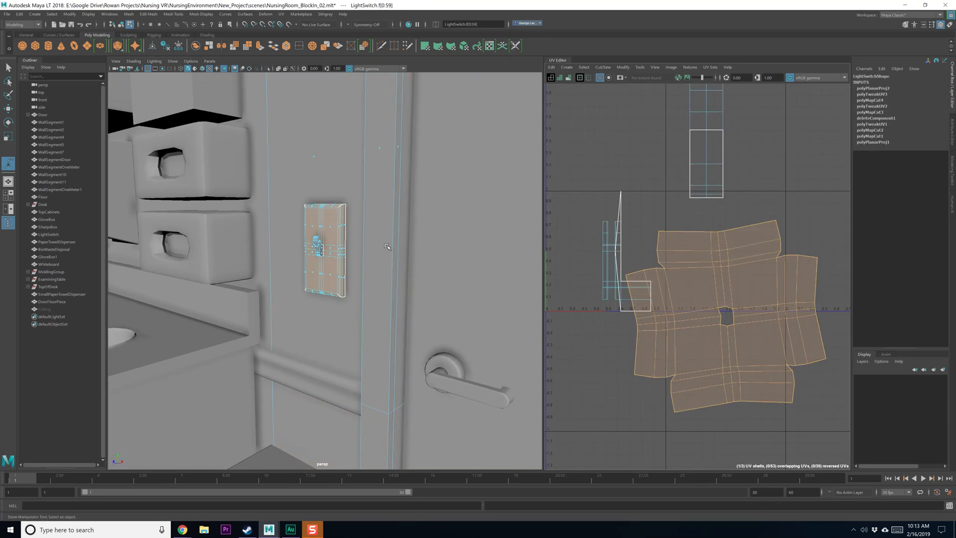
pyautogui.press('F8')
pyautogui.moveTo(700, 287); pyautogui.dragTo(604, 283, button='right')
pyautogui.click(685, 283)
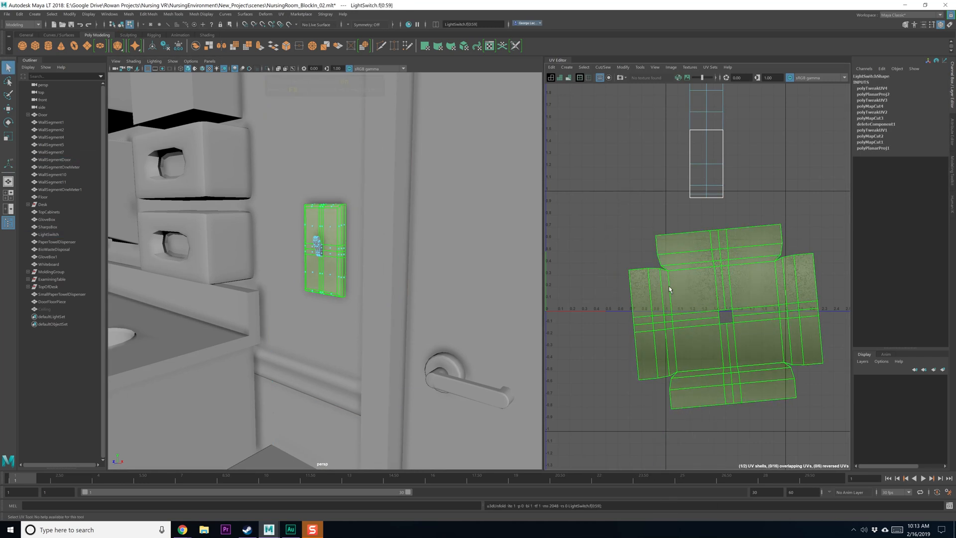
# Step: Orient the light switch plate's UV shell so it sits straight on the UV grid
pyautogui.keyDown('alt'); pyautogui.moveTo(689, 292); pyautogui.dragTo(668, 285, button='middle'); pyautogui.keyUp('alt')
pyautogui.keyDown('shift'); pyautogui.moveTo(669, 285); pyautogui.dragTo(668, 285, button='right'); pyautogui.keyUp('shift')
pyautogui.keyDown('shift'); pyautogui.moveTo(656, 359); pyautogui.dragTo(651, 389, button='right'); pyautogui.keyUp('shift')
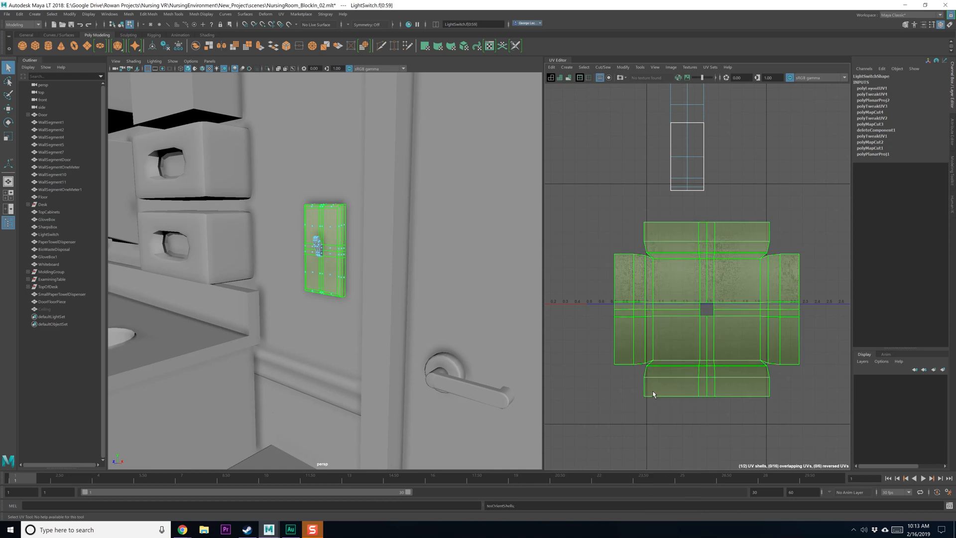
# Step: Cut the lever's UVs along the outline edges of both side faces, from the bottom end up to the top end
pyautogui.scroll(-5, 665, 315)
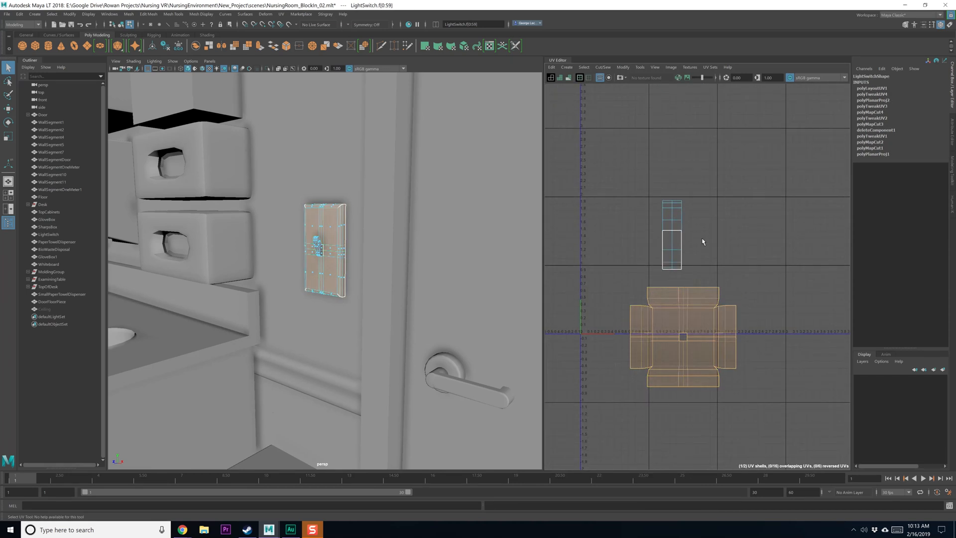
pyautogui.click(678, 247)
pyautogui.moveTo(349, 278)
pyautogui.keyDown('alt'); pyautogui.mouseDown()
pyautogui.moveTo(339, 296)
pyautogui.moveTo(330, 282)
pyautogui.moveTo(331, 309)
pyautogui.moveTo(337, 280)
pyautogui.moveTo(342, 293)
pyautogui.mouseUp(); pyautogui.keyUp('alt')
pyautogui.scroll(8, 339, 294)
pyautogui.scroll(6, 336, 304)
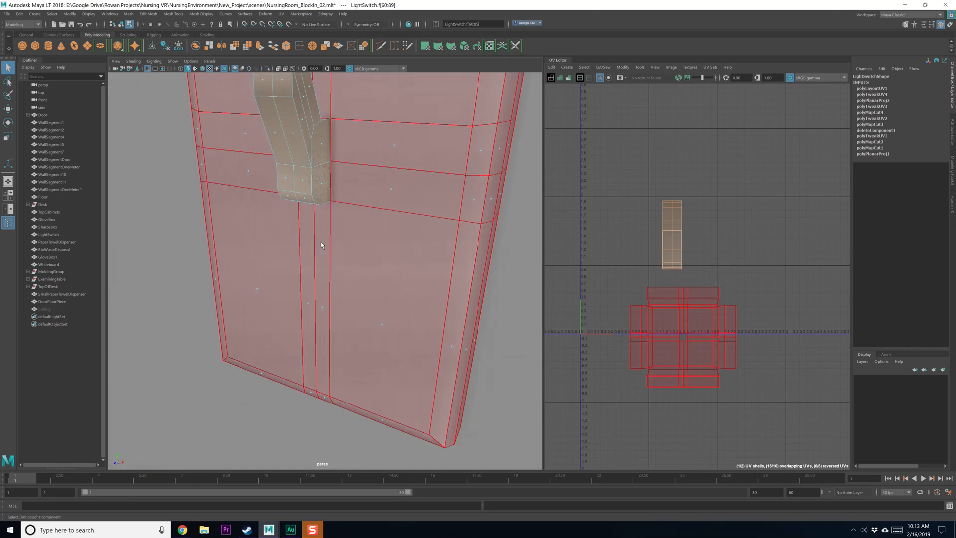
pyautogui.moveTo(312, 194); pyautogui.dragTo(315, 181, button='right')
pyautogui.click(316, 197)
pyautogui.keyDown('alt'); pyautogui.moveTo(316, 196); pyautogui.dragTo(367, 160); pyautogui.keyUp('alt')
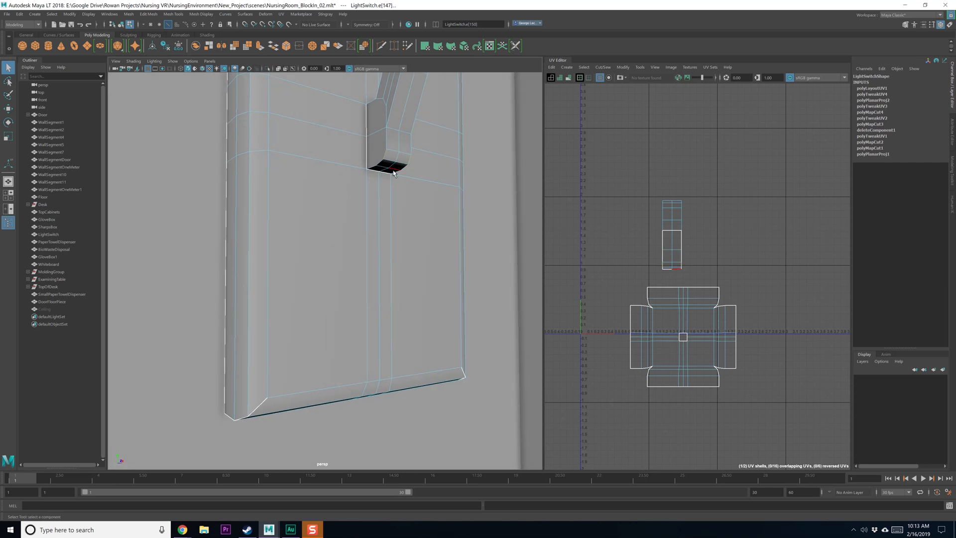
pyautogui.moveTo(393, 173)
pyautogui.keyDown('alt'); pyautogui.mouseDown(button='right')
pyautogui.moveTo(394, 199)
pyautogui.moveTo(388, 146)
pyautogui.moveTo(386, 172)
pyautogui.mouseUp(button='right'); pyautogui.keyUp('alt')
pyautogui.keyDown('shift'); pyautogui.click(388, 166); pyautogui.keyUp('shift')
pyautogui.keyDown('alt'); pyautogui.moveTo(402, 176); pyautogui.dragTo(323, 174); pyautogui.keyUp('alt')
pyautogui.keyDown('alt'); pyautogui.moveTo(324, 174); pyautogui.dragTo(320, 190, button='right'); pyautogui.keyUp('alt')
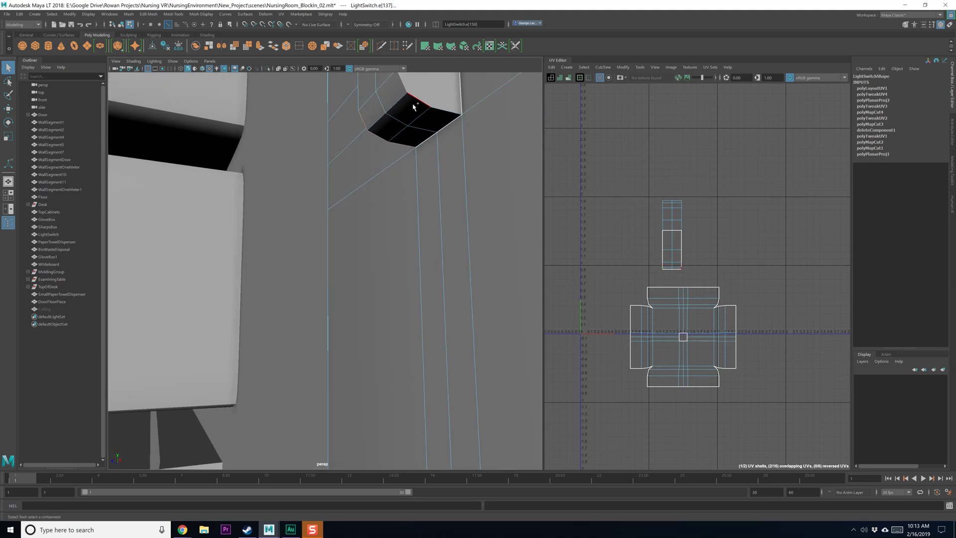
pyautogui.keyDown('shift'); pyautogui.click(442, 110); pyautogui.keyUp('shift')
pyautogui.keyDown('alt'); pyautogui.moveTo(441, 110); pyautogui.dragTo(432, 121, button='middle'); pyautogui.keyUp('alt')
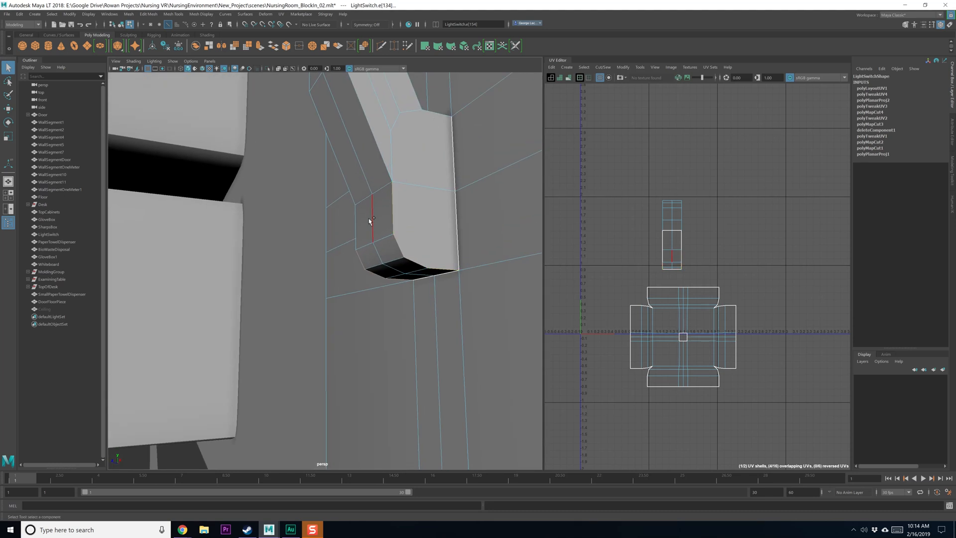
pyautogui.keyDown('alt'); pyautogui.moveTo(397, 172); pyautogui.dragTo(390, 253); pyautogui.keyUp('alt')
pyautogui.click(390, 253)
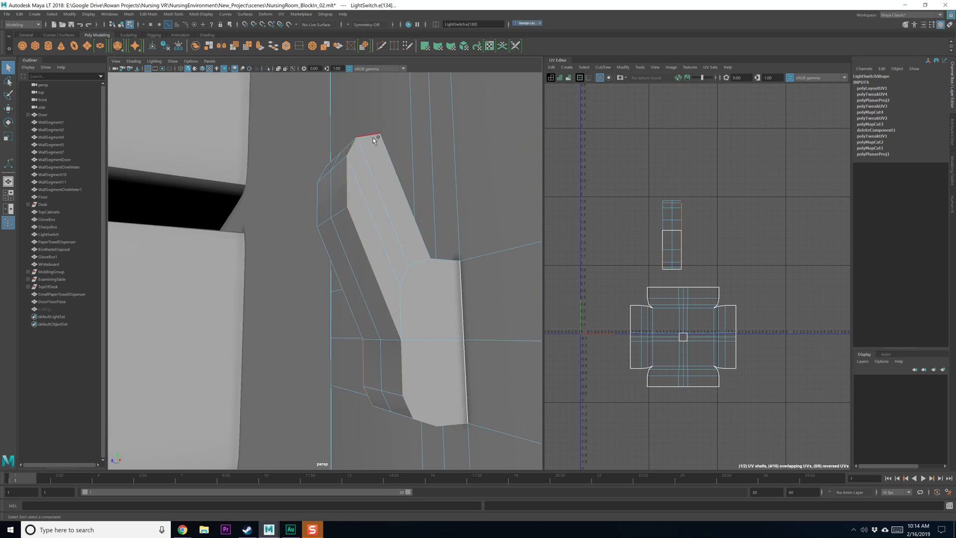
pyautogui.keyDown('shift'); pyautogui.click(438, 264); pyautogui.keyUp('shift')
pyautogui.keyDown('alt'); pyautogui.moveTo(422, 297); pyautogui.dragTo(453, 295); pyautogui.keyUp('alt')
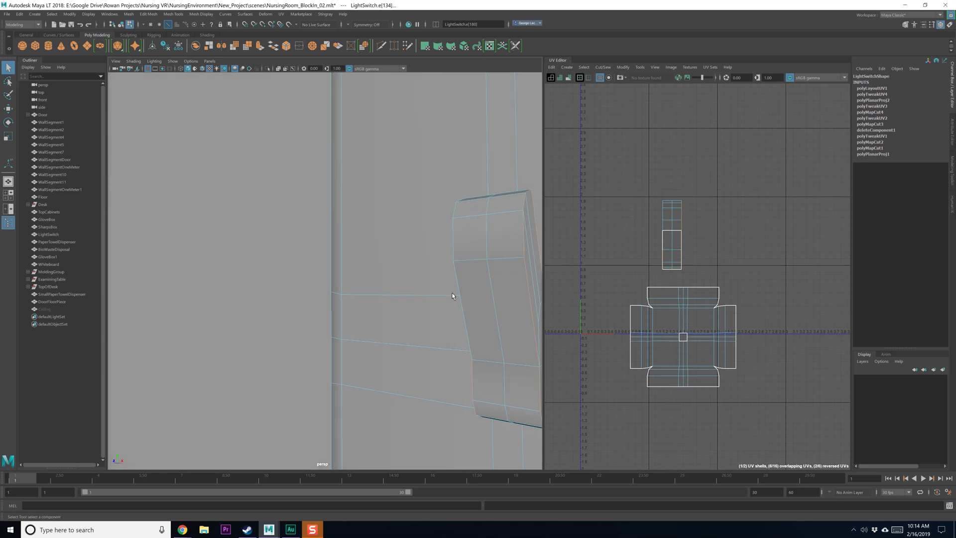
pyautogui.keyDown('alt'); pyautogui.moveTo(452, 295); pyautogui.dragTo(378, 293, button='middle'); pyautogui.keyUp('alt')
pyautogui.keyDown('alt'); pyautogui.moveTo(379, 293); pyautogui.dragTo(439, 295); pyautogui.keyUp('alt')
pyautogui.keyDown('alt'); pyautogui.moveTo(468, 303); pyautogui.dragTo(439, 294, button='middle'); pyautogui.keyUp('alt')
pyautogui.keyDown('alt'); pyautogui.moveTo(439, 294); pyautogui.dragTo(336, 282); pyautogui.keyUp('alt')
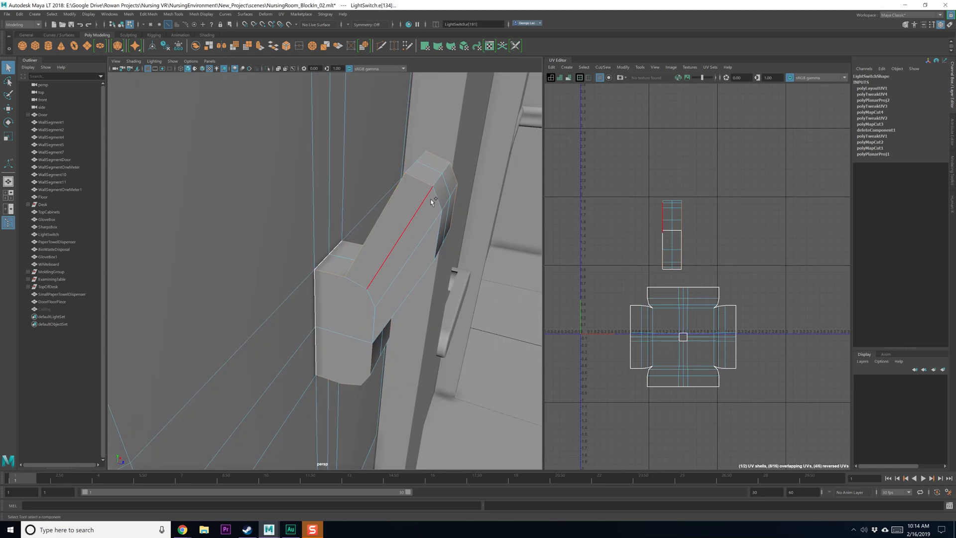
pyautogui.keyDown('alt'); pyautogui.moveTo(437, 227); pyautogui.dragTo(372, 211); pyautogui.keyUp('alt')
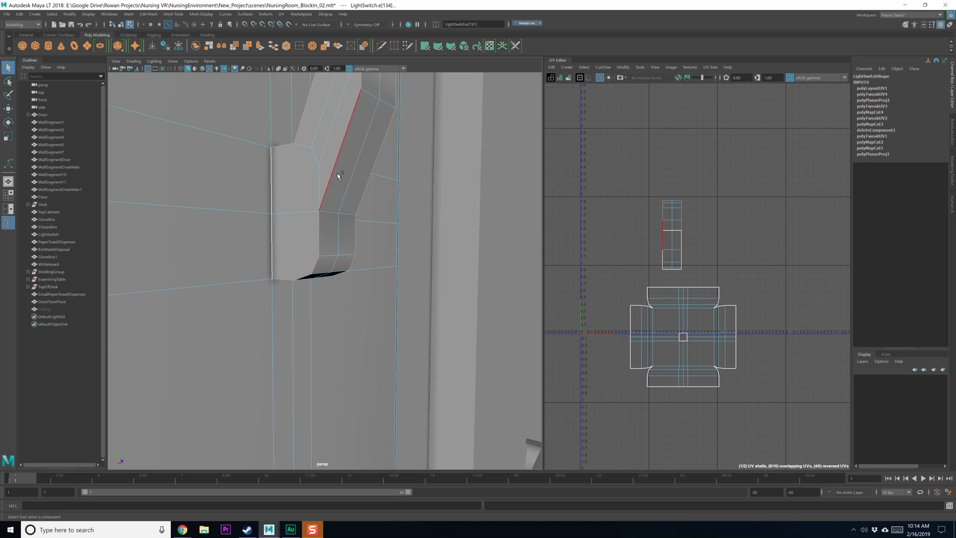
pyautogui.keyDown('alt'); pyautogui.moveTo(343, 257); pyautogui.dragTo(352, 246); pyautogui.keyUp('alt')
pyautogui.keyDown('alt'); pyautogui.moveTo(706, 259); pyautogui.dragTo(707, 265, button='middle'); pyautogui.keyUp('alt')
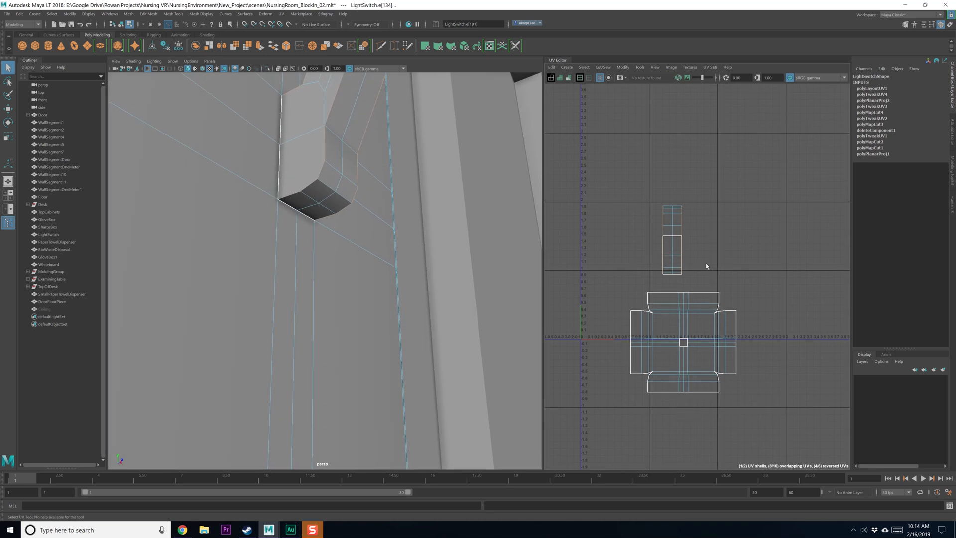
pyautogui.keyDown('shift'); pyautogui.moveTo(728, 249); pyautogui.dragTo(648, 243, button='right'); pyautogui.keyUp('shift')
# Step: Unfold the lever's long front strip shell and move it up and aside in UV space
pyautogui.click(670, 241)
pyautogui.press('w')
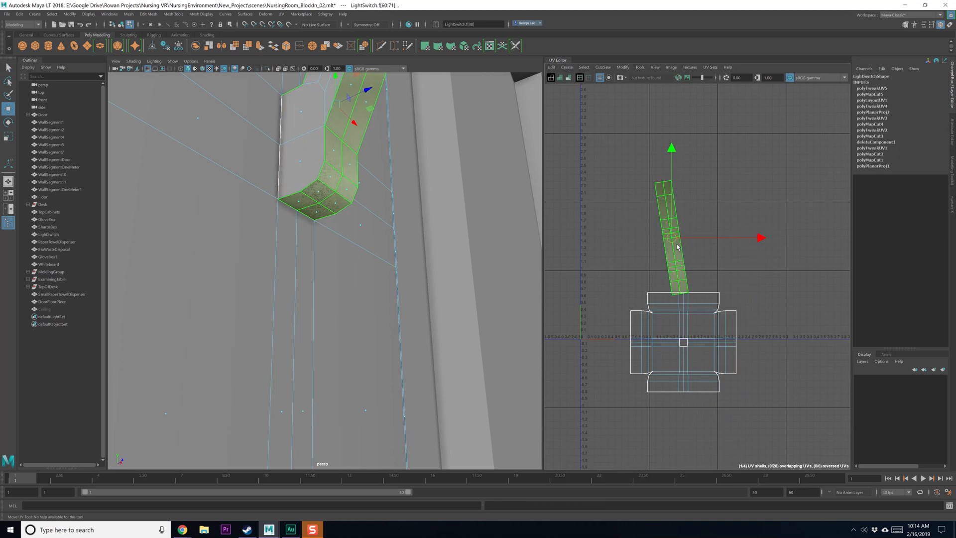
pyautogui.moveTo(676, 239); pyautogui.dragTo(711, 219)
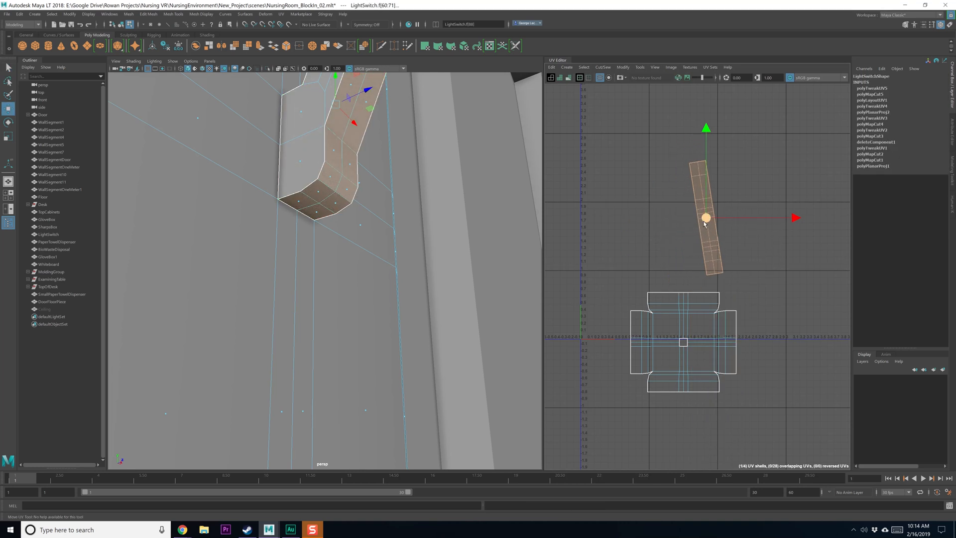
# Step: Select both side faces of the light switch lever and try to unfold their UVs
pyautogui.click(308, 149)
pyautogui.keyDown('alt'); pyautogui.moveTo(402, 169); pyautogui.dragTo(225, 223); pyautogui.keyUp('alt')
pyautogui.keyDown('shift'); pyautogui.click(202, 194); pyautogui.keyUp('shift')
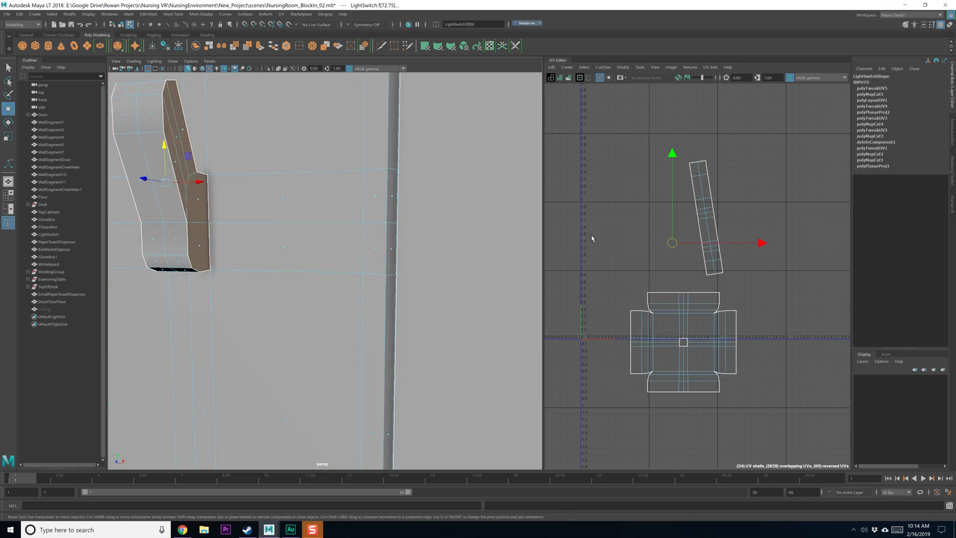
pyautogui.keyDown('alt'); pyautogui.moveTo(683, 224); pyautogui.dragTo(682, 236, button='middle'); pyautogui.keyUp('alt')
pyautogui.keyDown('shift'); pyautogui.moveTo(682, 236); pyautogui.dragTo(581, 239, button='right'); pyautogui.keyUp('shift')
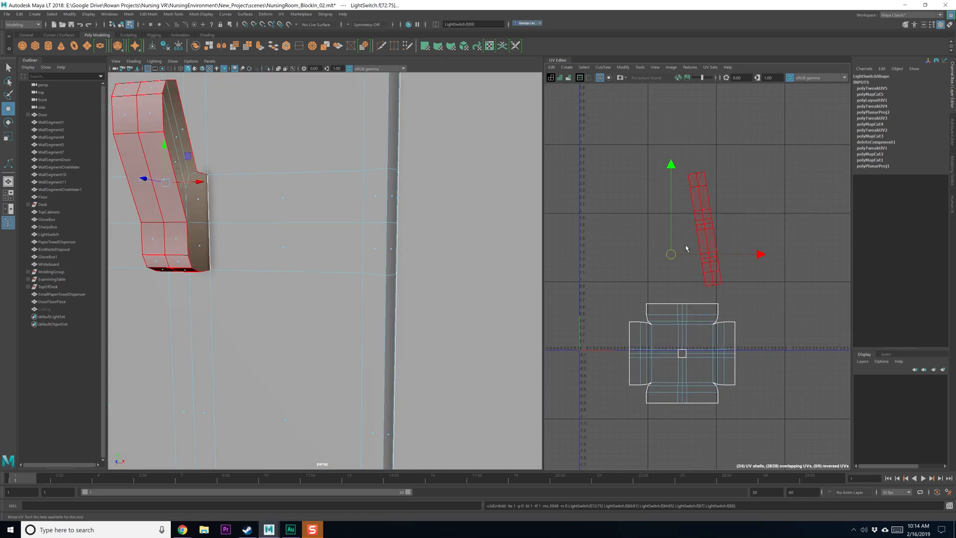
pyautogui.doubleClick(273, 8)
pyautogui.doubleClick(272, 7)
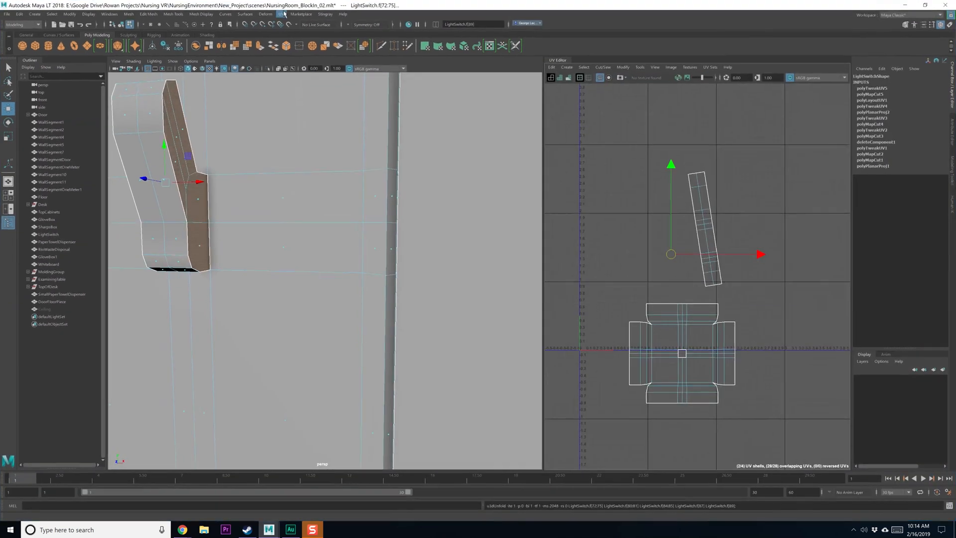
# Step: Planar-map the lever's side faces from the X axis and move the projected shells above the plate shell in UV space
pyautogui.click(281, 14)
pyautogui.click(352, 104)
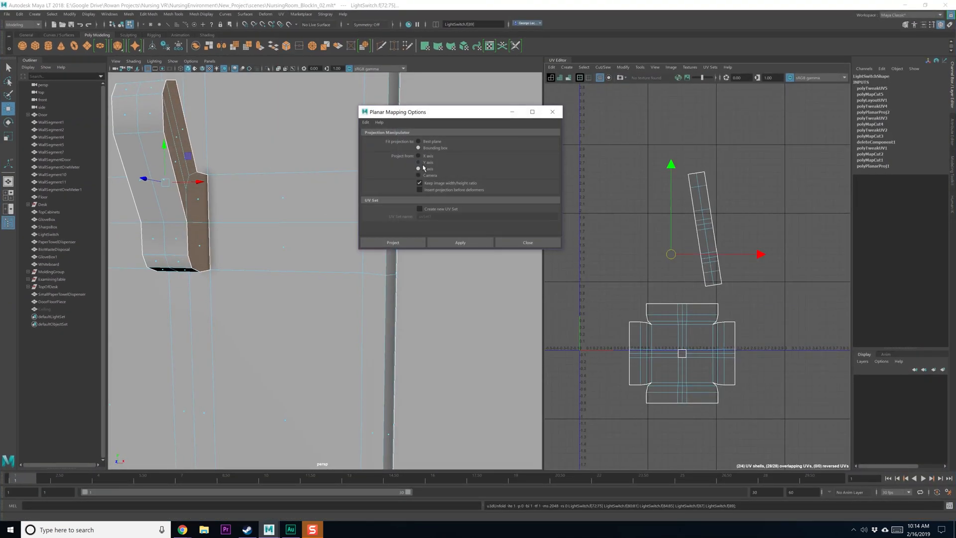
pyautogui.click(456, 241)
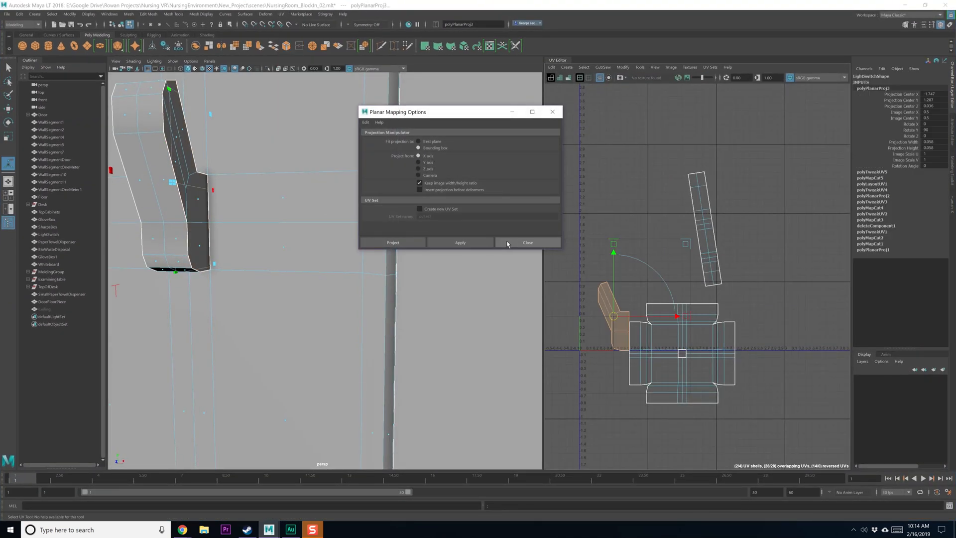
pyautogui.click(508, 242)
pyautogui.moveTo(612, 314); pyautogui.dragTo(633, 223)
# Step: Turn on shaded display for the UV shells and move one lever side shell off the one it overlaps
pyautogui.click(640, 223)
pyautogui.click(640, 224)
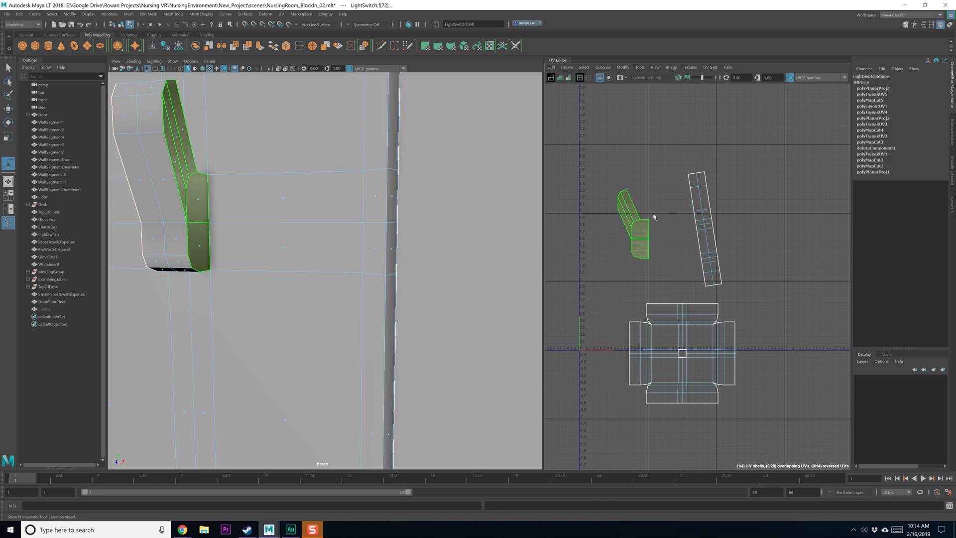
pyautogui.keyDown('alt'); pyautogui.moveTo(632, 198); pyautogui.dragTo(627, 200, button='middle'); pyautogui.keyUp('alt')
pyautogui.click(710, 67)
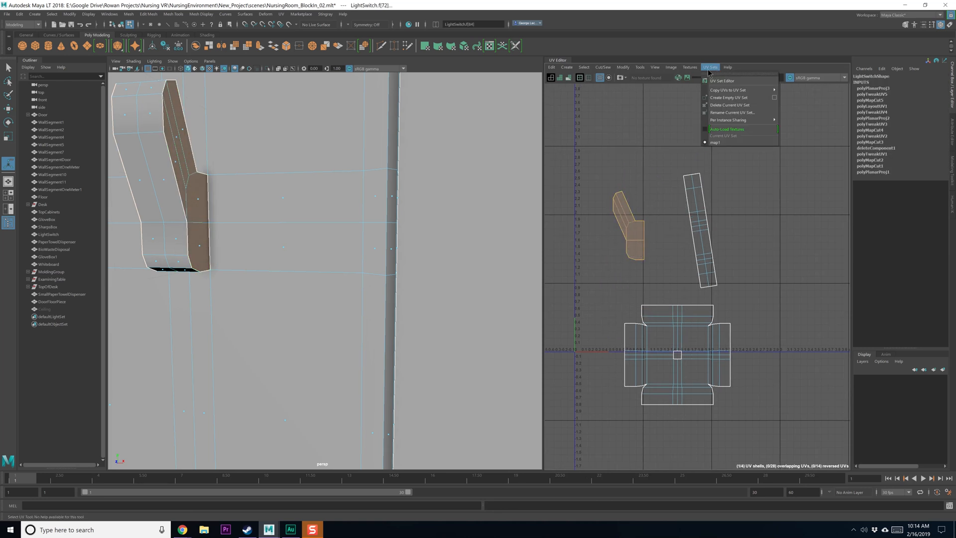
pyautogui.moveTo(684, 68)
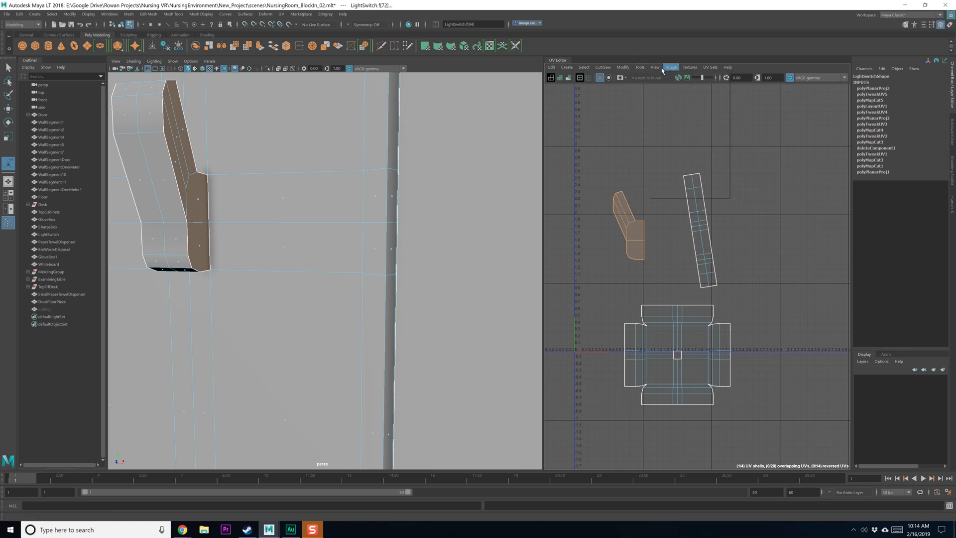
pyautogui.click(667, 94)
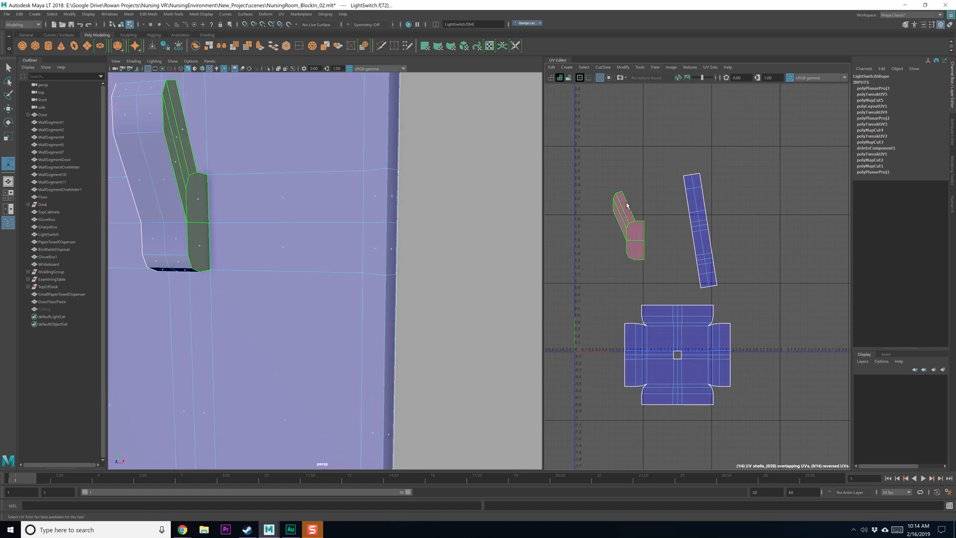
pyautogui.press('w')
pyautogui.moveTo(627, 222); pyautogui.dragTo(660, 224)
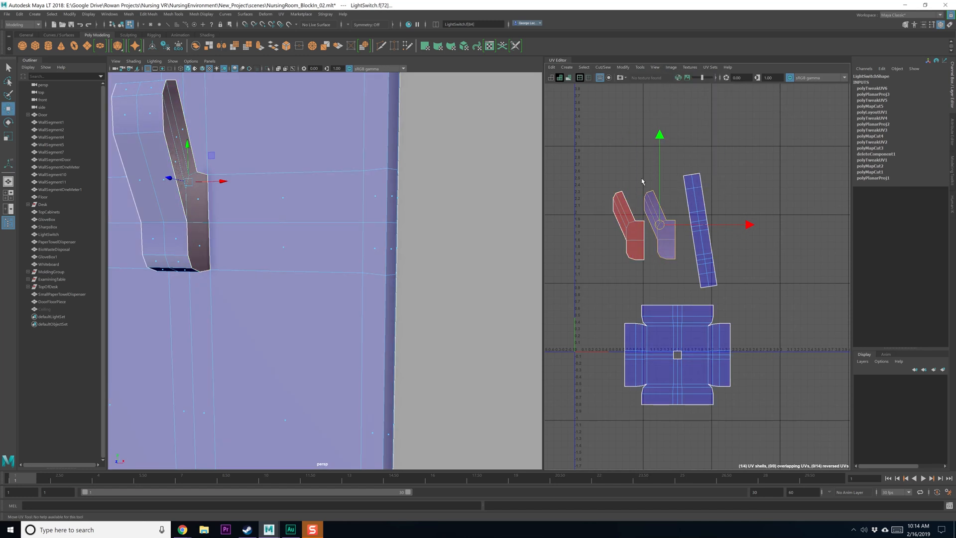
# Step: Select the reversed lever side shell and open the UV Toolkit
pyautogui.click(641, 238)
pyautogui.rightClick(637, 236)
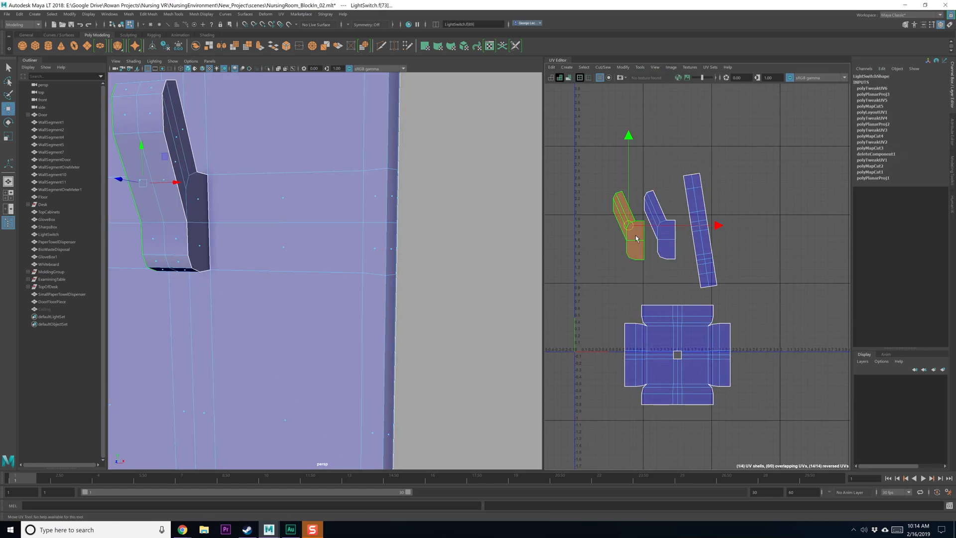
pyautogui.click(710, 67)
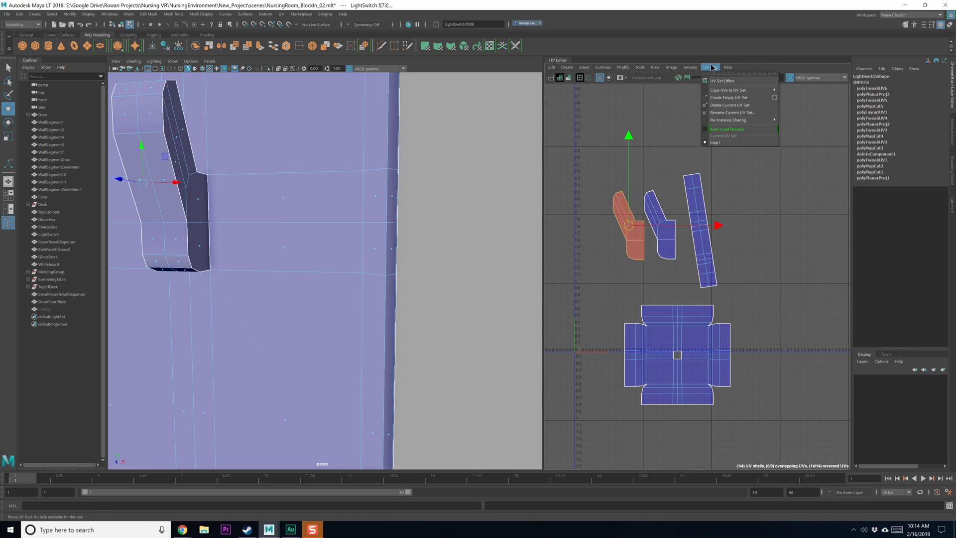
pyautogui.click(714, 81)
pyautogui.click(401, 185)
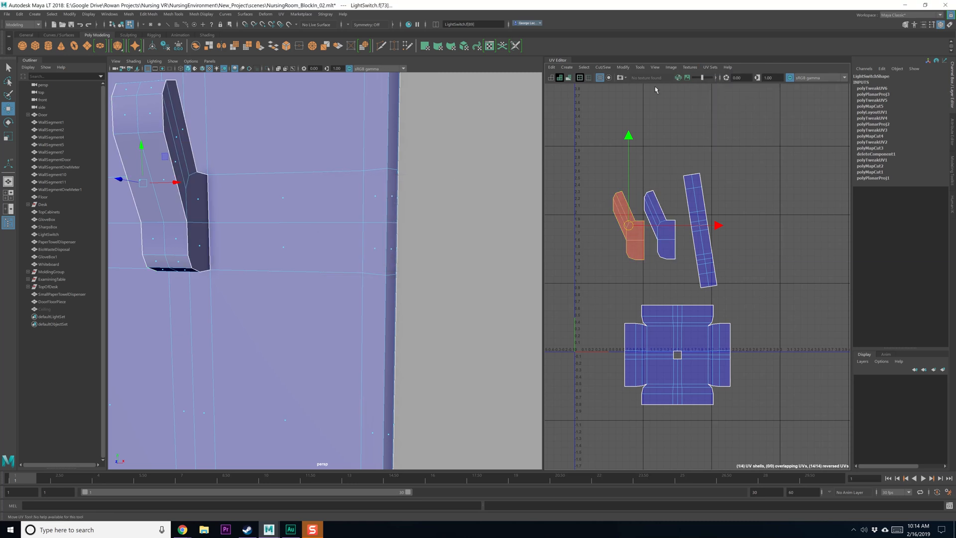
pyautogui.click(671, 67)
pyautogui.moveTo(711, 67)
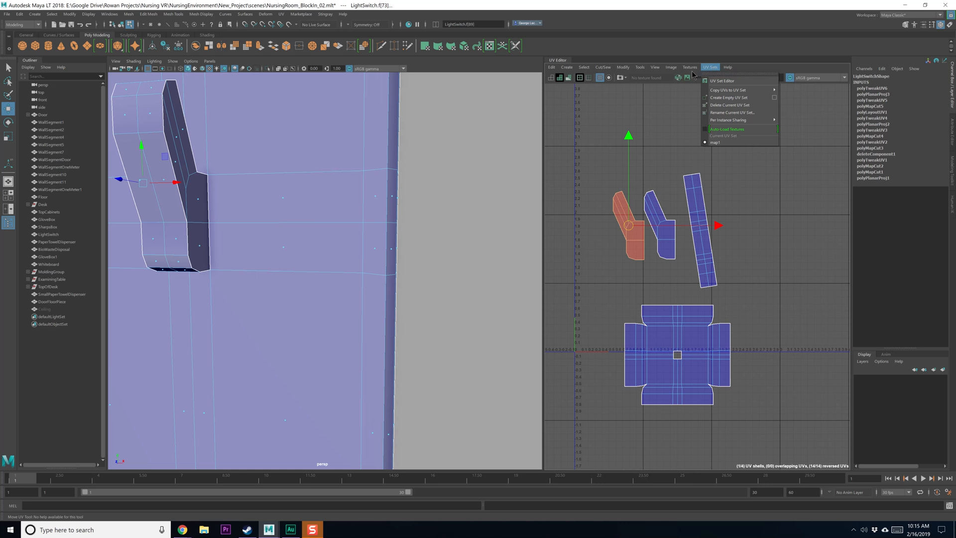
pyautogui.moveTo(553, 68)
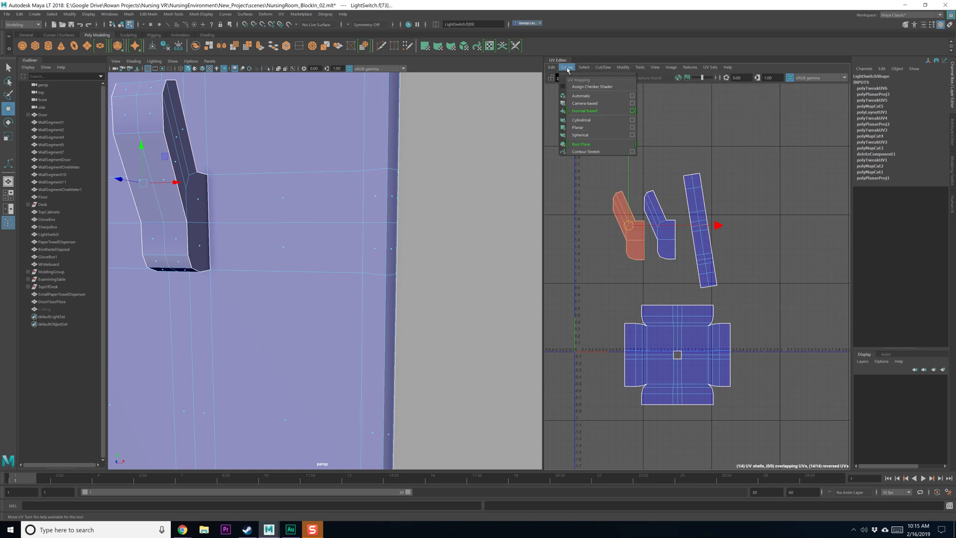
pyautogui.moveTo(644, 66)
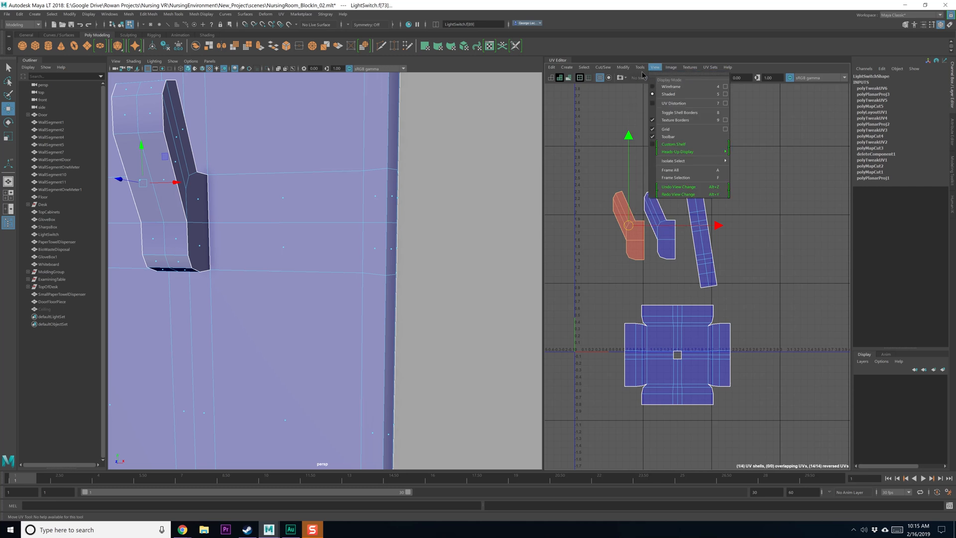
pyautogui.click(641, 81)
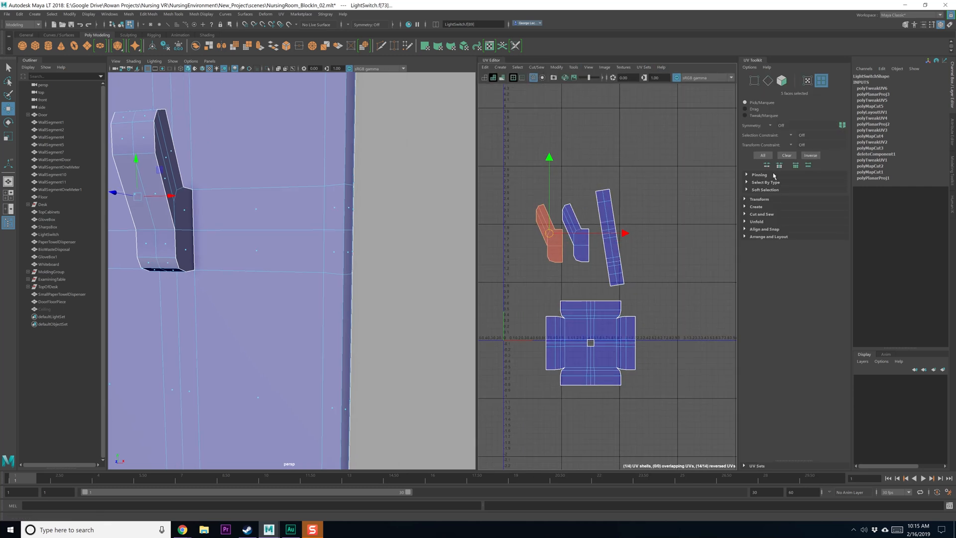
# Step: Flip the reversed lever side shell along U and move it to the other side of the front strip shell
pyautogui.click(764, 230)
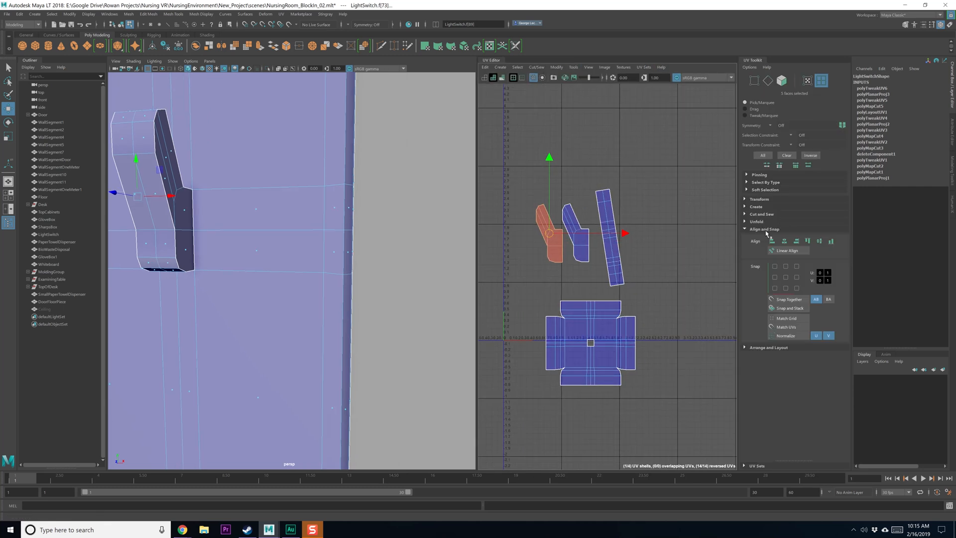
pyautogui.click(764, 230)
pyautogui.click(764, 231)
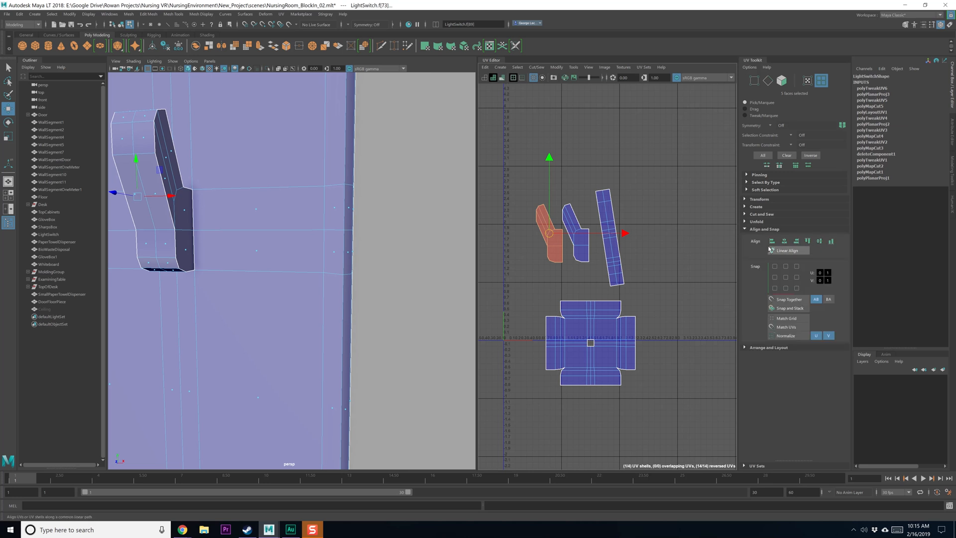
pyautogui.click(780, 347)
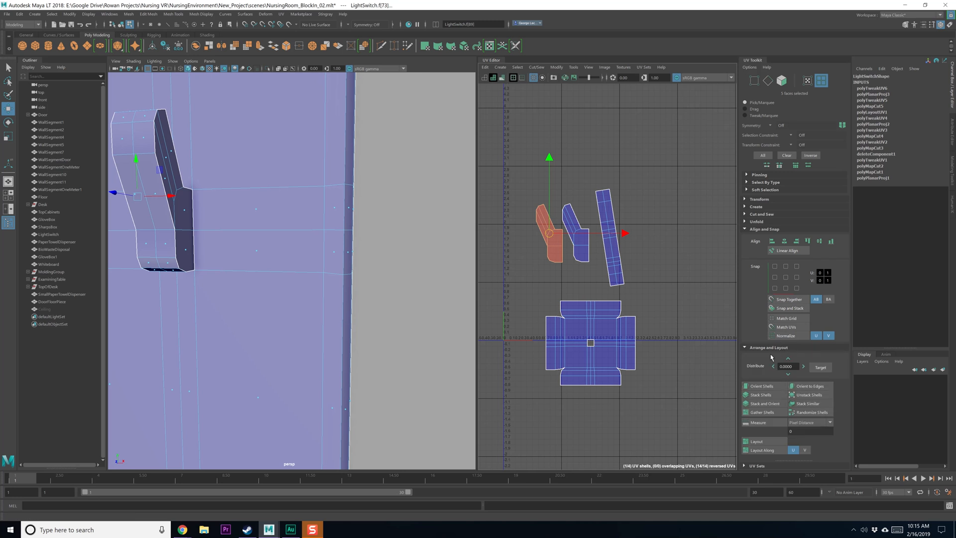
pyautogui.click(770, 348)
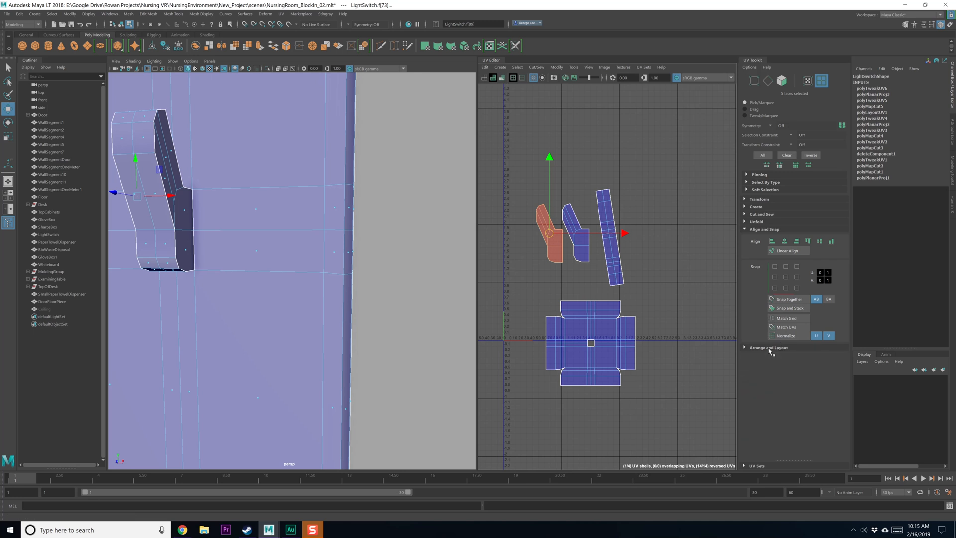
pyautogui.click(766, 201)
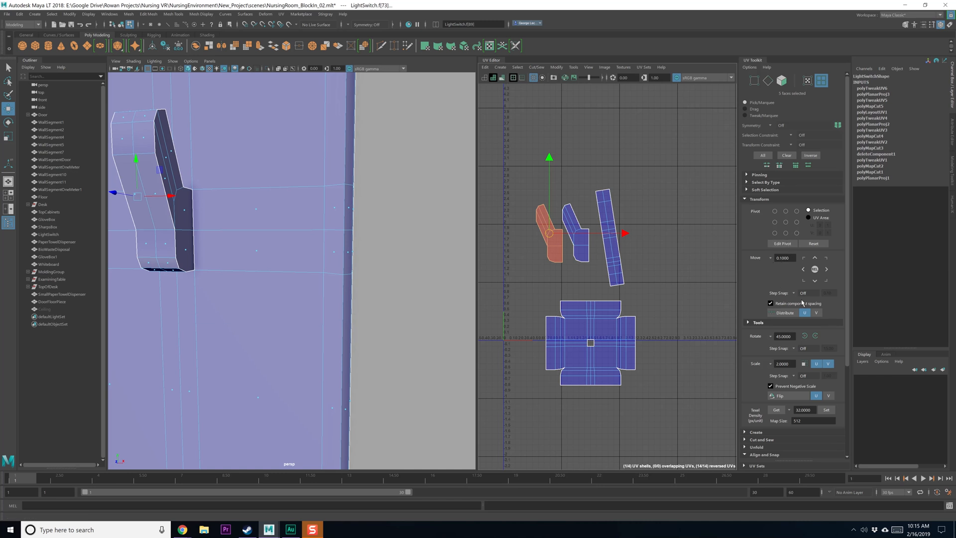
pyautogui.scroll(-2, 787, 336)
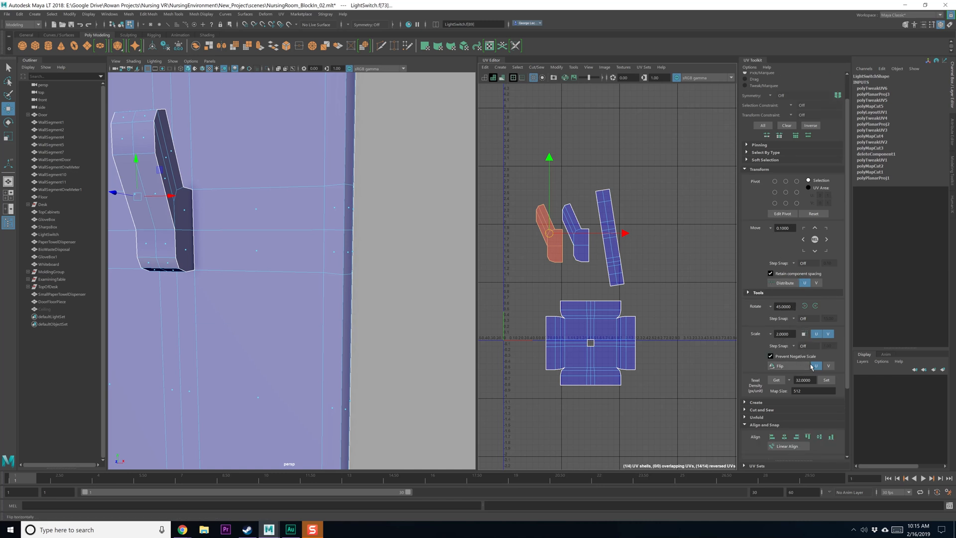
pyautogui.click(577, 246)
pyautogui.click(550, 240)
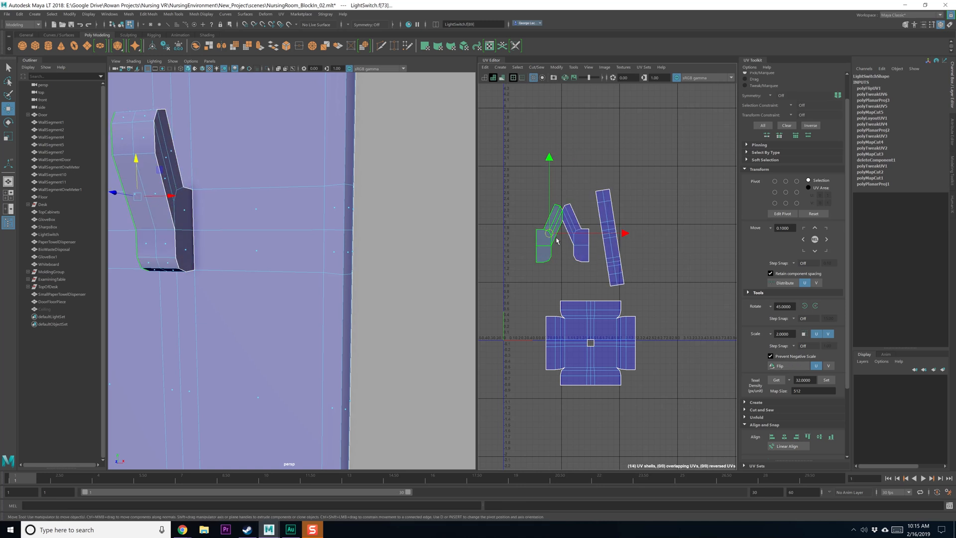
pyautogui.moveTo(553, 233); pyautogui.dragTo(665, 235)
# Step: Try Orient Shells on the lever's front strip and both side shells together, and undo it
pyautogui.click(610, 237)
pyautogui.keyDown('shift'); pyautogui.click(578, 242); pyautogui.keyUp('shift')
pyautogui.keyDown('shift'); pyautogui.click(667, 245); pyautogui.keyUp('shift')
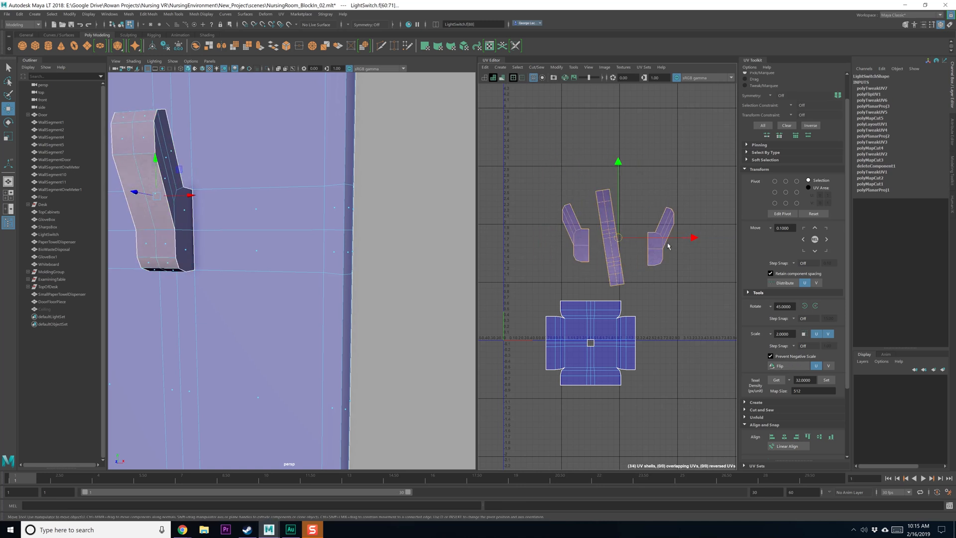
pyautogui.keyDown('shift'); pyautogui.rightClick(636, 192); pyautogui.keyUp('shift')
pyautogui.click(642, 298)
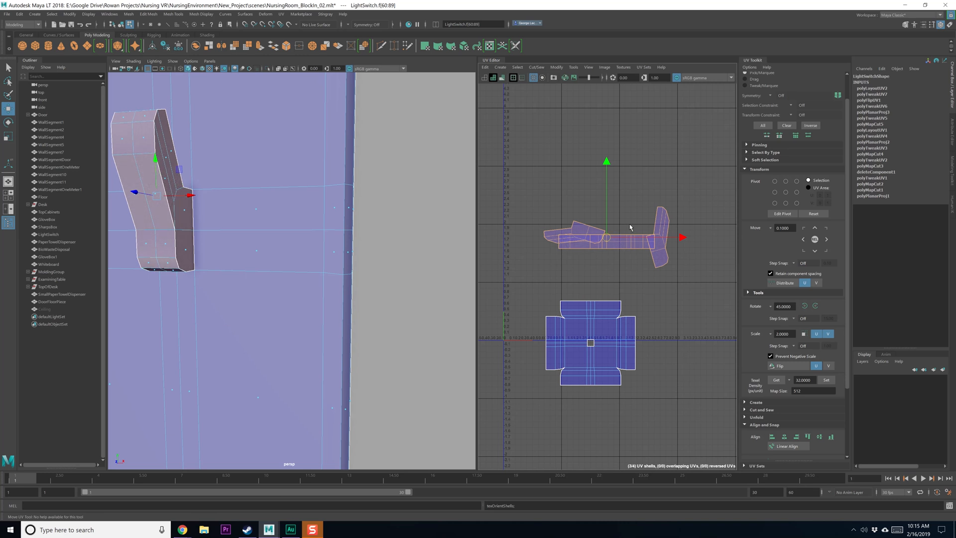
pyautogui.hotkey('ctrl', 'z')
# Step: Straighten only the lever's front strip shell with Orient Shells, rotate it upright and clear the selection
pyautogui.click(664, 248)
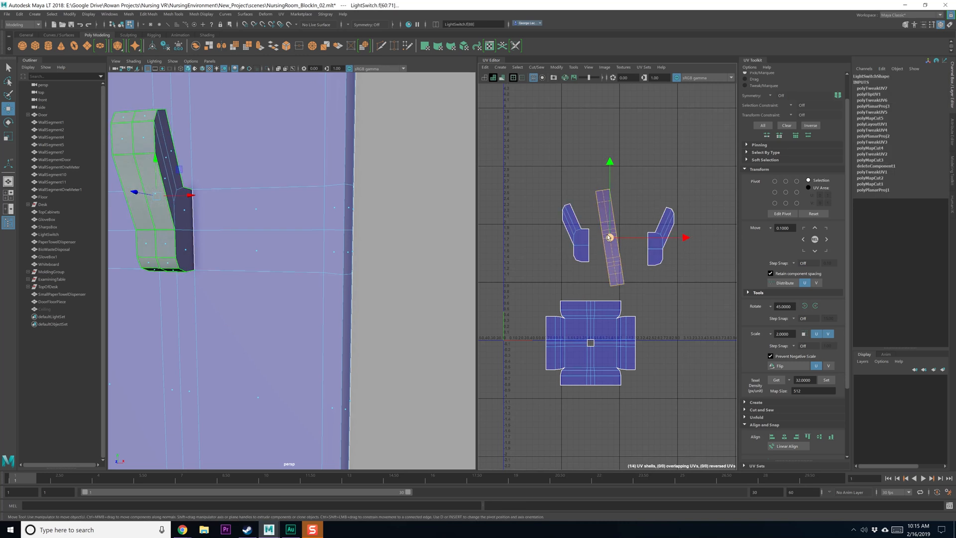
pyautogui.keyDown('shift'); pyautogui.moveTo(609, 237); pyautogui.dragTo(609, 337, button='right'); pyautogui.keyUp('shift')
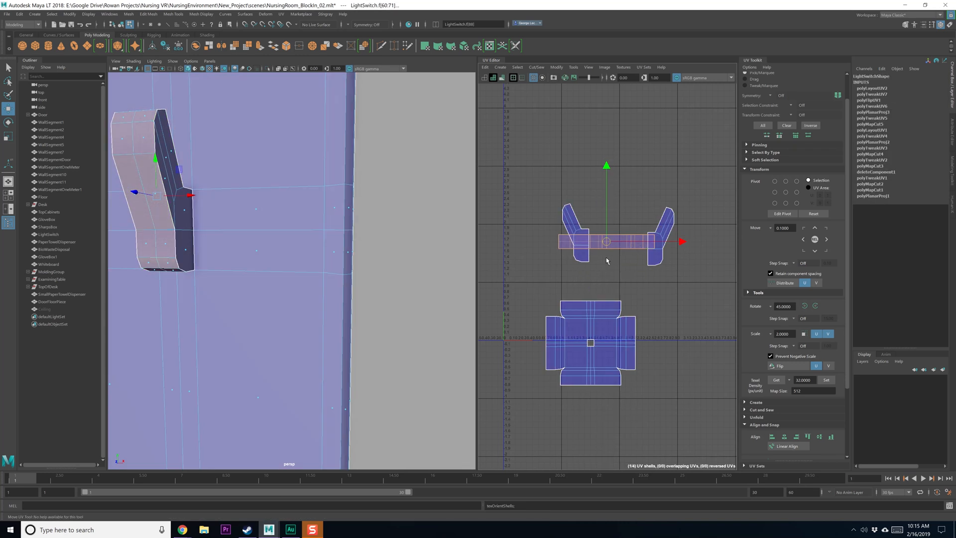
pyautogui.keyDown('alt'); pyautogui.moveTo(605, 258); pyautogui.dragTo(599, 263, button='middle'); pyautogui.keyUp('alt')
pyautogui.keyDown('shift'); pyautogui.moveTo(599, 264); pyautogui.dragTo(605, 314, button='right'); pyautogui.keyUp('shift')
pyautogui.keyDown('shift'); pyautogui.moveTo(588, 283); pyautogui.dragTo(538, 267, button='right'); pyautogui.keyUp('shift')
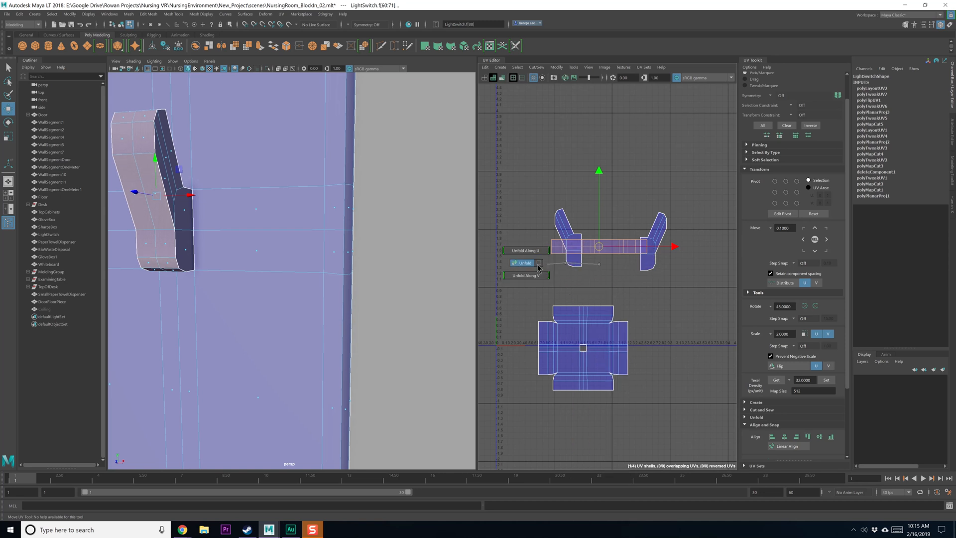
pyautogui.keyDown('alt'); pyautogui.moveTo(609, 260); pyautogui.dragTo(608, 255, button='middle'); pyautogui.keyUp('alt')
pyautogui.keyDown('shift'); pyautogui.moveTo(608, 256); pyautogui.dragTo(628, 279, button='right'); pyautogui.keyUp('shift')
pyautogui.press('g')
pyautogui.click(622, 269)
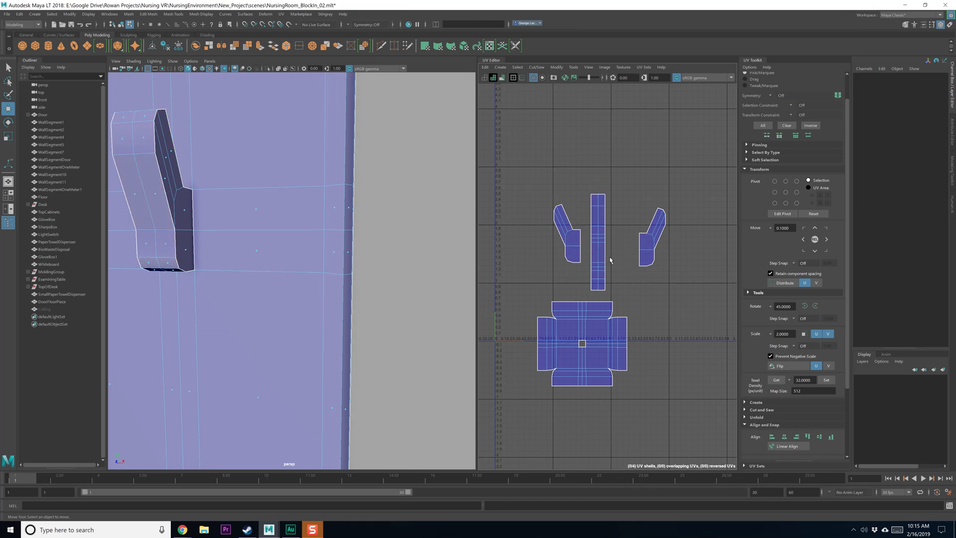
# Step: Pack all light switch UV shells into the 0 to 1 UV space using Layout UVs at 2048 packing resolution
pyautogui.keyDown('alt'); pyautogui.moveTo(610, 260); pyautogui.dragTo(638, 248, button='middle'); pyautogui.keyUp('alt')
pyautogui.keyDown('alt'); pyautogui.moveTo(601, 243); pyautogui.dragTo(582, 223, button='right'); pyautogui.keyUp('alt')
pyautogui.moveTo(572, 190); pyautogui.dragTo(665, 318)
pyautogui.keyDown('shift'); pyautogui.moveTo(612, 152); pyautogui.dragTo(596, 159, button='right'); pyautogui.keyUp('shift')
pyautogui.moveTo(592, 165); pyautogui.dragTo(571, 175, button='right')
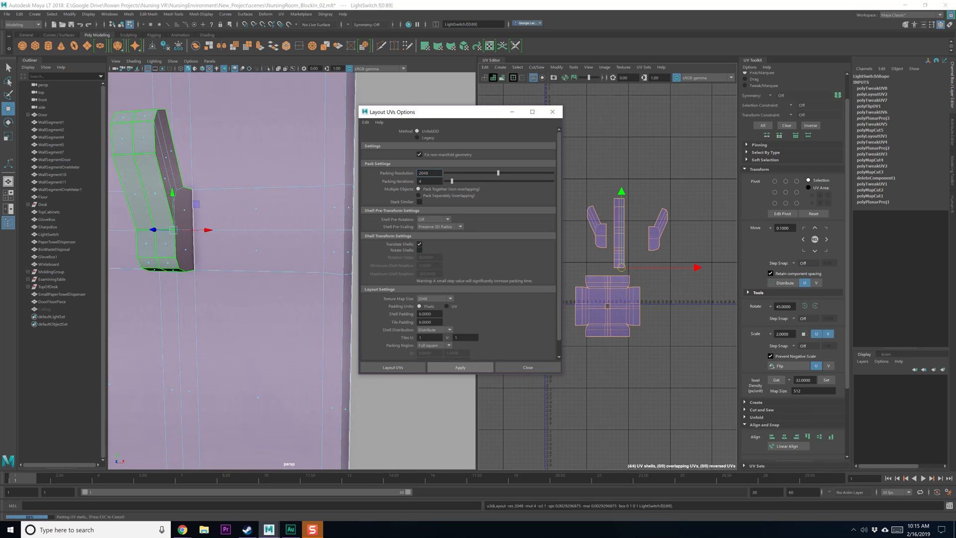
pyautogui.click(552, 111)
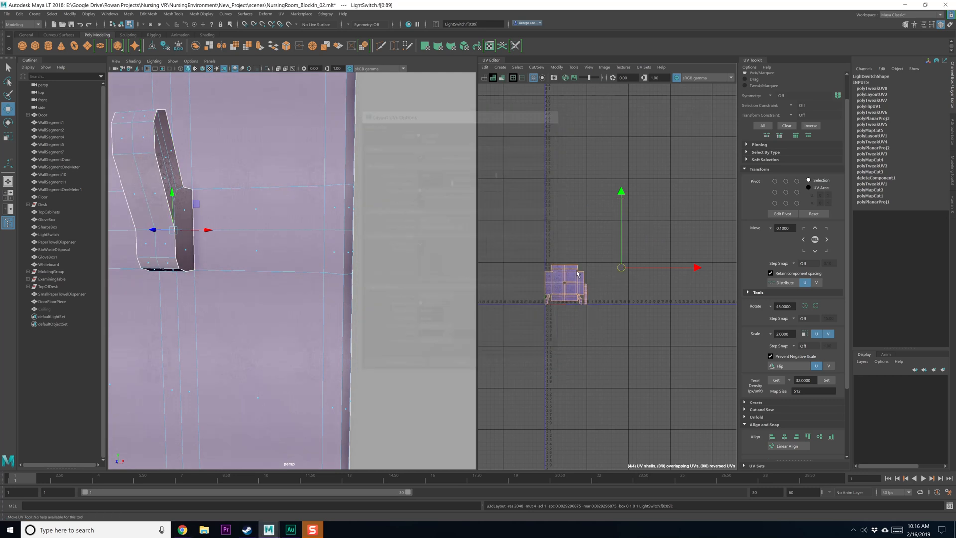
# Step: Check the packed layout, return to object selection on the light switch and switch to the Select tool
pyautogui.scroll(8, 573, 302)
pyautogui.click(623, 330)
pyautogui.keyDown('alt'); pyautogui.moveTo(547, 273); pyautogui.dragTo(595, 292, button='middle'); pyautogui.keyUp('alt')
pyautogui.scroll(-1, 600, 299)
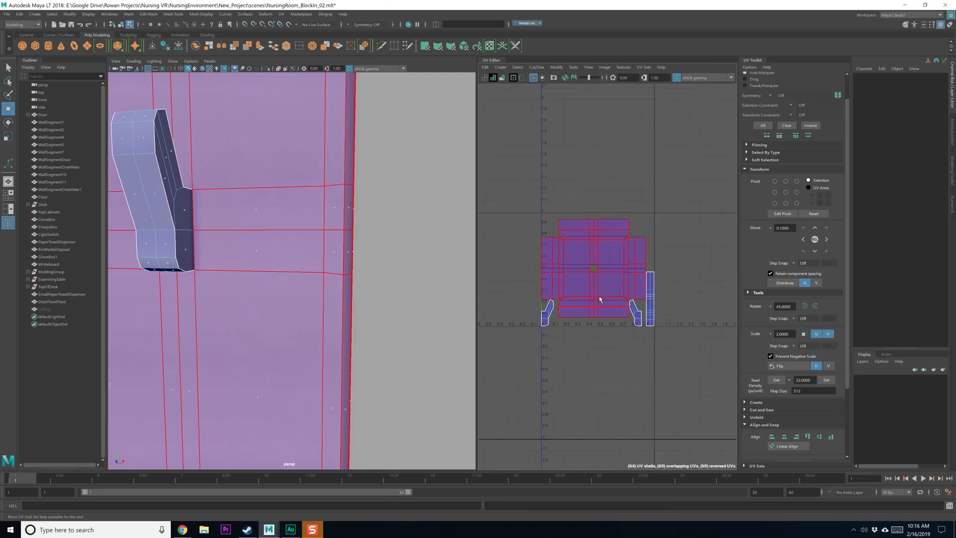
pyautogui.scroll(-3, 601, 294)
pyautogui.scroll(-10, 397, 248)
pyautogui.keyDown('alt'); pyautogui.moveTo(348, 265); pyautogui.dragTo(341, 275); pyautogui.keyUp('alt')
pyautogui.press('F8')
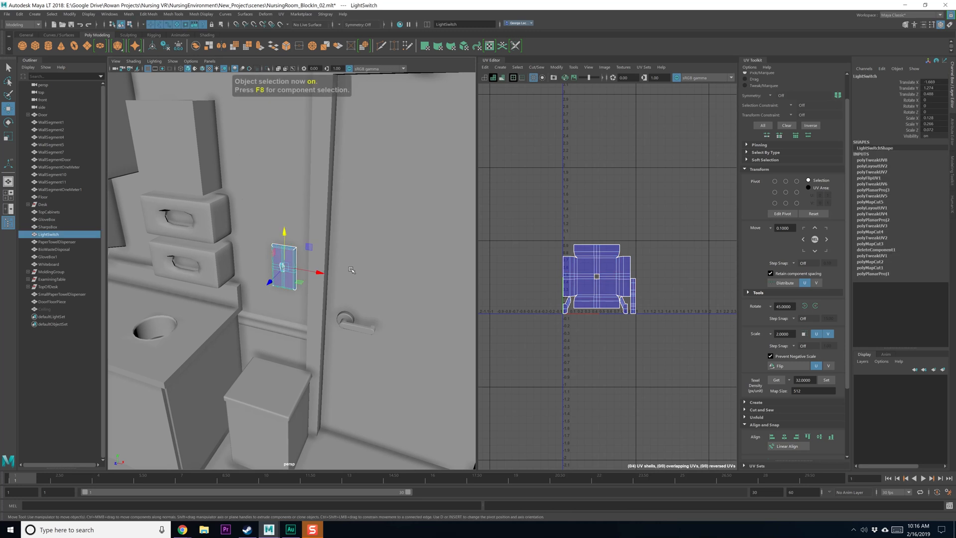
pyautogui.keyDown('alt'); pyautogui.moveTo(358, 199); pyautogui.dragTo(320, 192); pyautogui.keyUp('alt')
pyautogui.press('q')
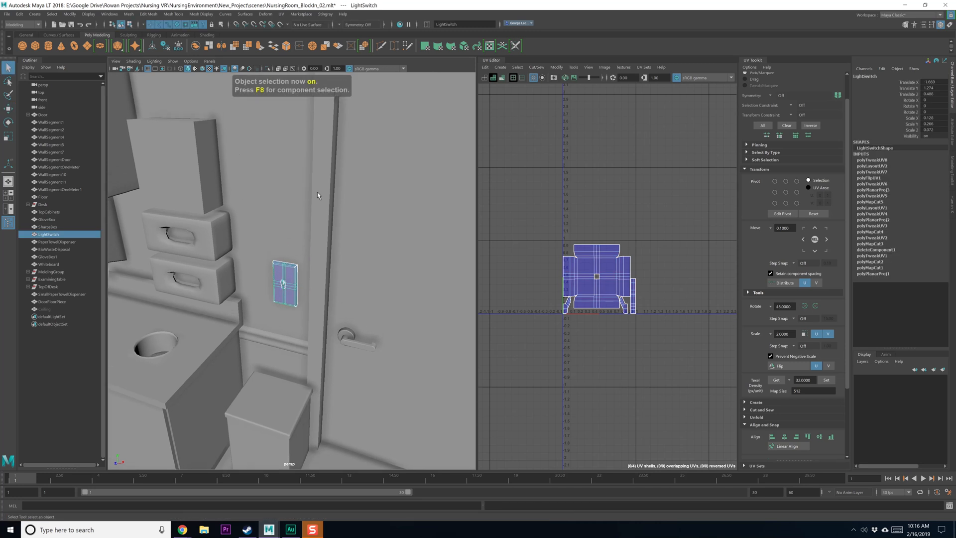
# Step: Delete the construction history of all objects in the scene
pyautogui.click(19, 14)
pyautogui.moveTo(74, 111)
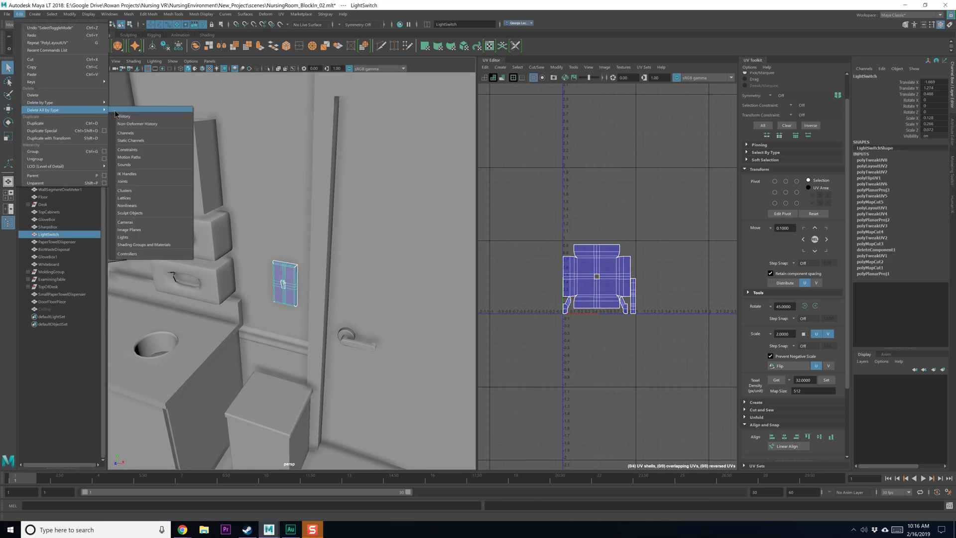
pyautogui.click(118, 115)
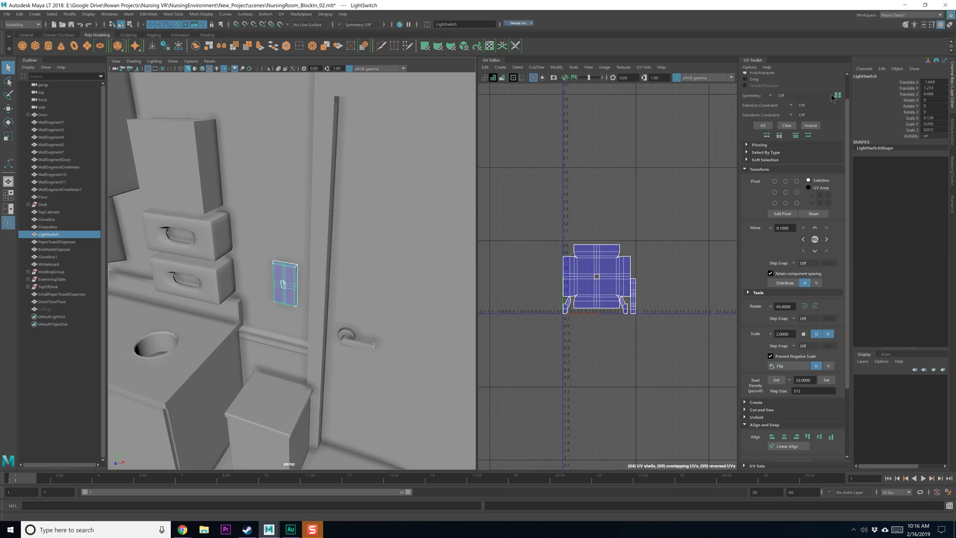
# Step: Assign a new Phong material named LightSwitch_M to the light switch, and clear the selection
pyautogui.moveTo(282, 289); pyautogui.dragTo(293, 462, button='right')
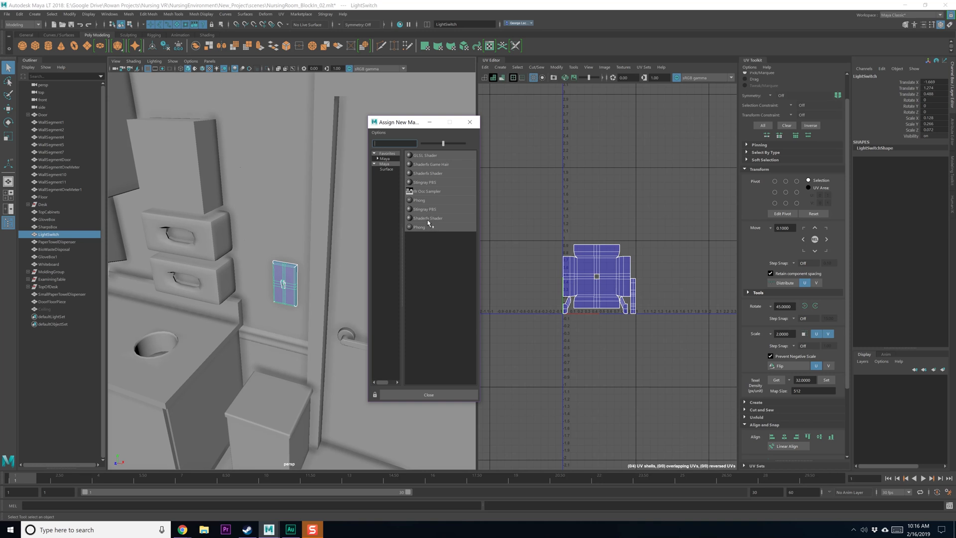
pyautogui.click(419, 200)
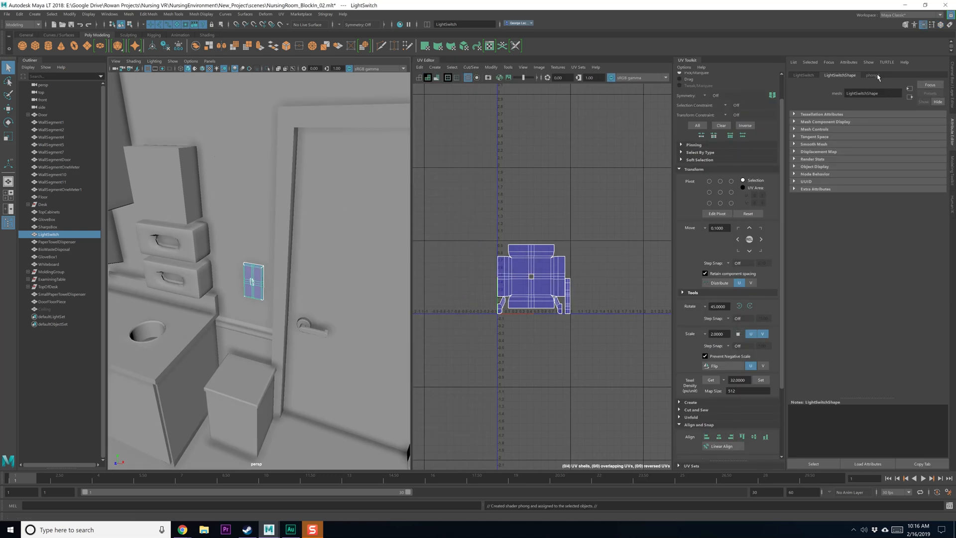
pyautogui.click(875, 75)
pyautogui.doubleClick(871, 96)
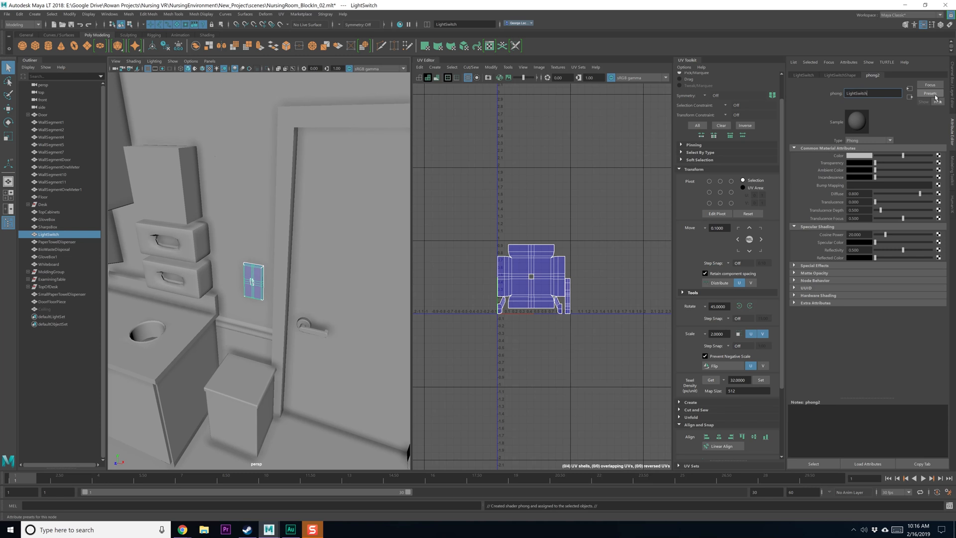
pyautogui.press('Return')
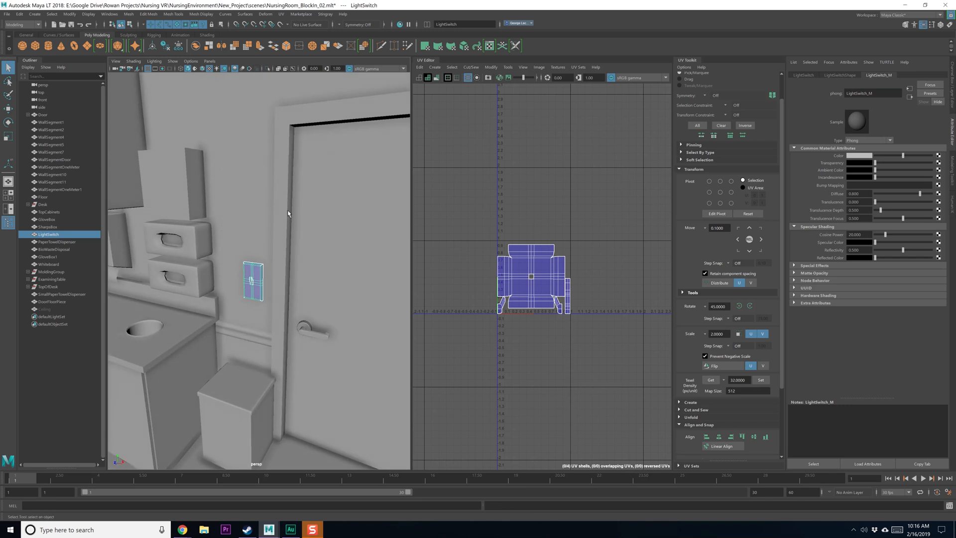
pyautogui.keyDown('alt'); pyautogui.moveTo(270, 209); pyautogui.dragTo(252, 194, button='right'); pyautogui.keyUp('alt')
pyautogui.keyDown('alt'); pyautogui.moveTo(252, 194); pyautogui.dragTo(276, 125); pyautogui.keyUp('alt')
pyautogui.click(277, 125)
pyautogui.keyDown('alt'); pyautogui.moveTo(275, 192); pyautogui.dragTo(316, 237, button='middle'); pyautogui.keyUp('alt')
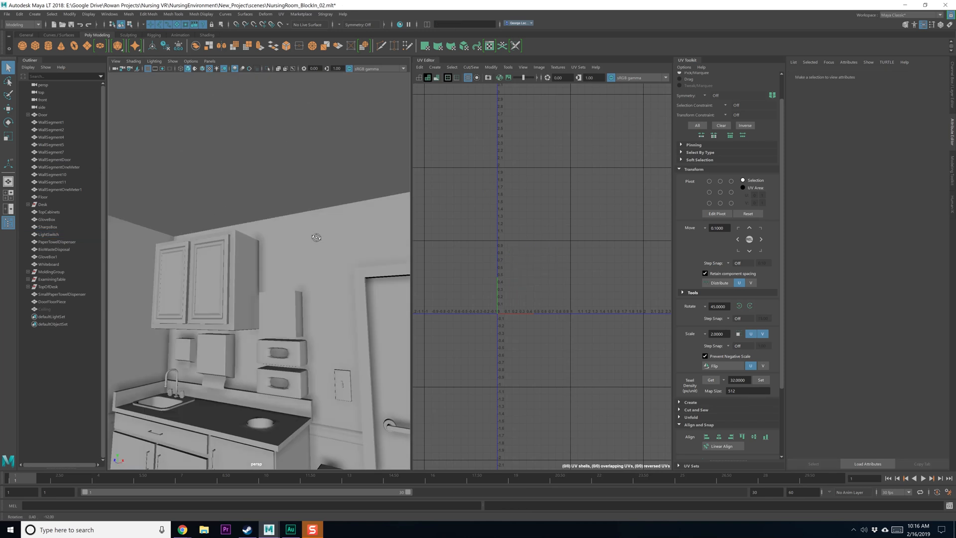
# Step: Show the hidden ceiling in the nursing room scene again
pyautogui.keyDown('alt'); pyautogui.moveTo(315, 237); pyautogui.dragTo(249, 175); pyautogui.keyUp('alt')
pyautogui.scroll(5, 300, 211)
pyautogui.click(89, 14)
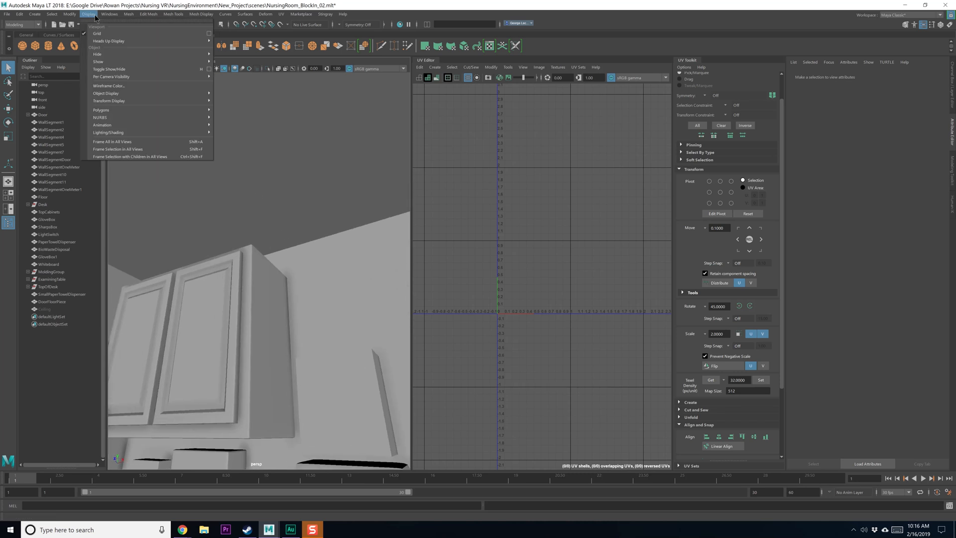
pyautogui.moveTo(113, 54)
pyautogui.click(257, 94)
# Step: Assign a new Phong material to the ceiling and name it Ceiling_M
pyautogui.click(287, 157)
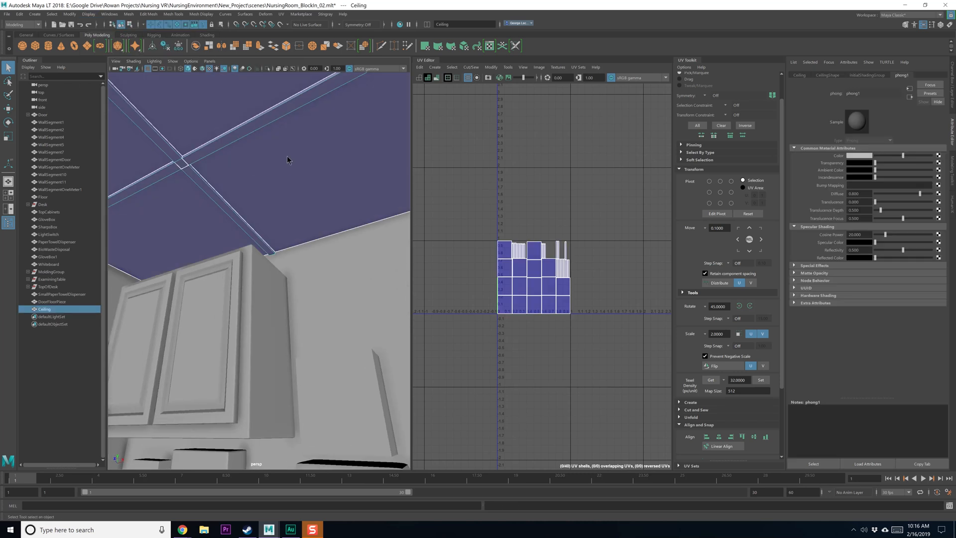
pyautogui.moveTo(287, 157); pyautogui.dragTo(282, 336, button='right')
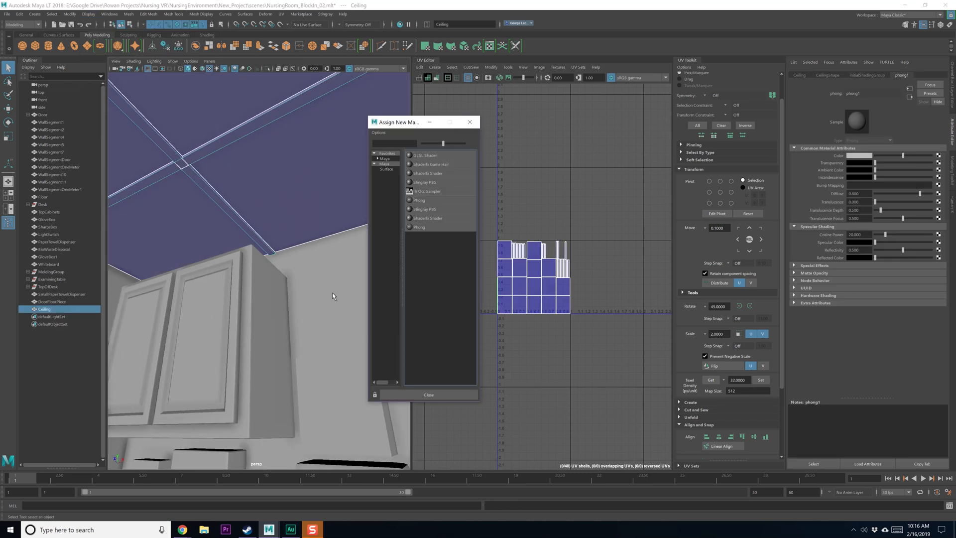
pyautogui.click(421, 201)
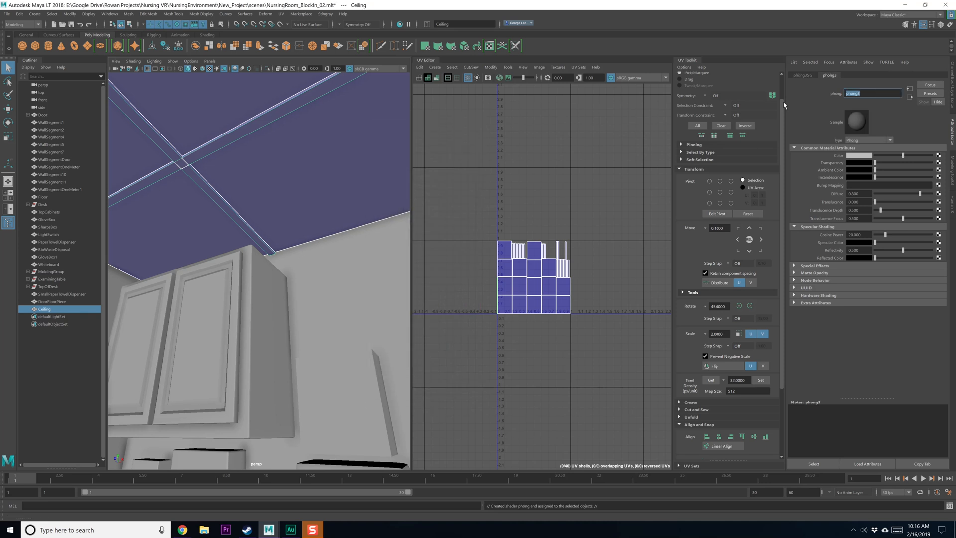
pyautogui.write('Ceiling_M')
pyautogui.press('Return')
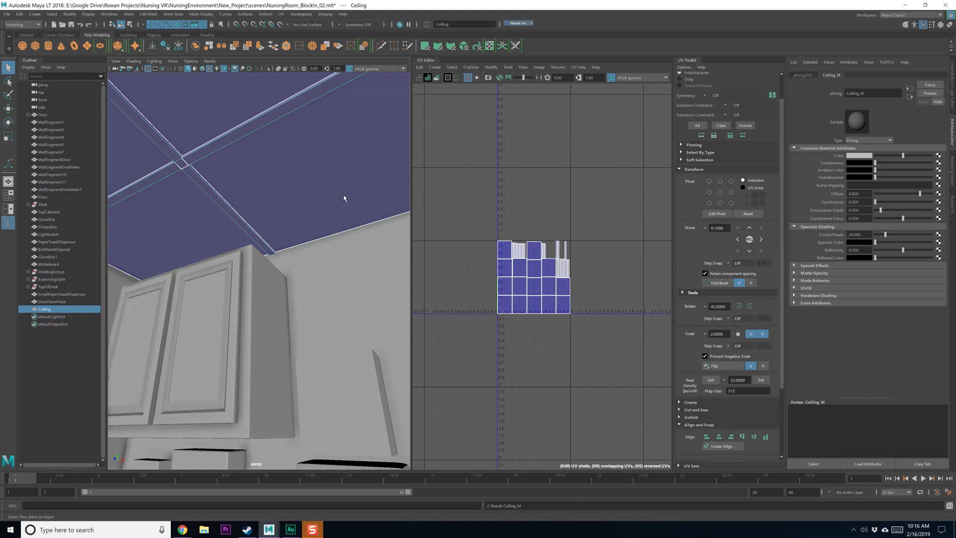
# Step: Hide the light switch and the ceiling
pyautogui.click(284, 246)
pyautogui.keyDown('alt'); pyautogui.moveTo(284, 247); pyautogui.dragTo(333, 264); pyautogui.keyUp('alt')
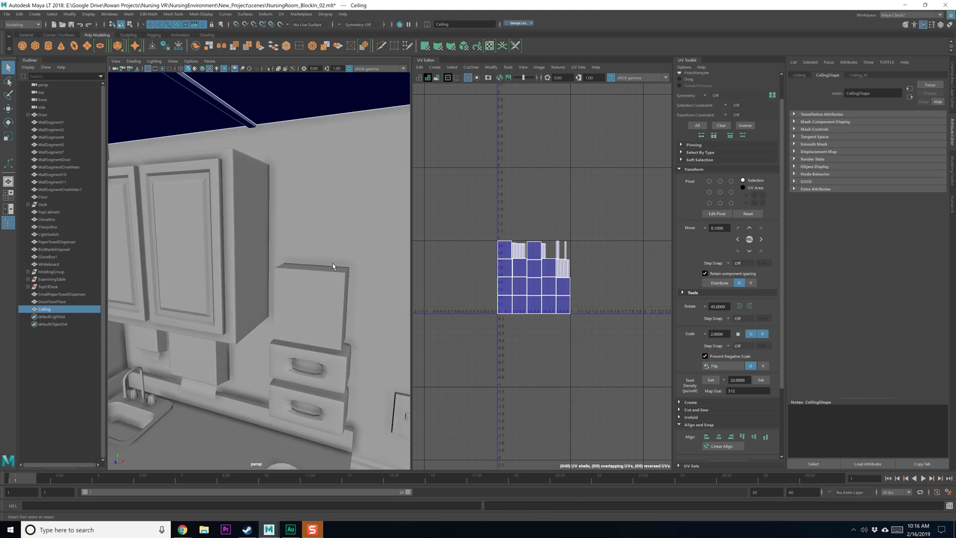
pyautogui.keyDown('alt'); pyautogui.moveTo(333, 265); pyautogui.dragTo(339, 371, button='right'); pyautogui.keyUp('alt')
pyautogui.click(356, 372)
pyautogui.hotkey('ctrl', 'h')
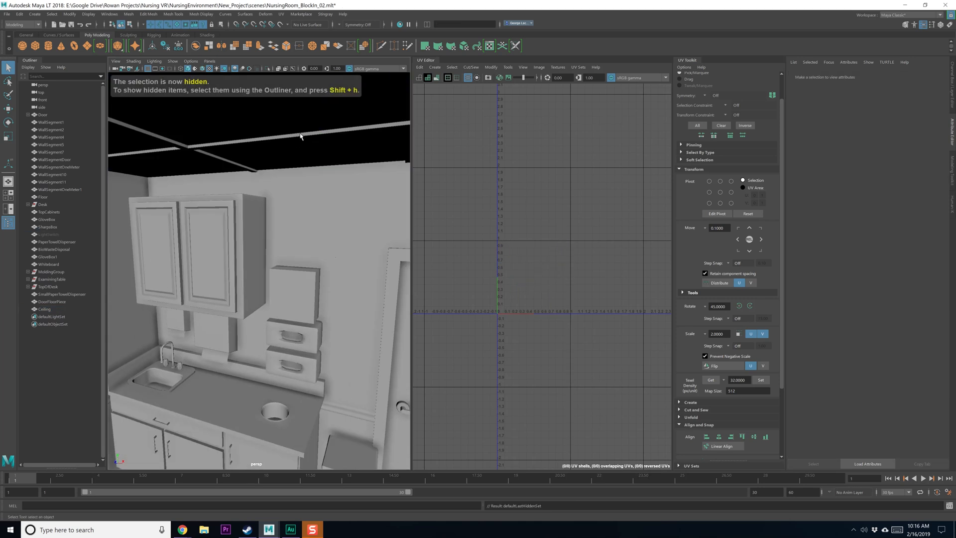
pyautogui.click(293, 163)
pyautogui.hotkey('ctrl', 'h')
# Step: Apply a planar UV projection along the Z axis to the upper glove box beside the wall cabinets
pyautogui.keyDown('alt'); pyautogui.moveTo(289, 240); pyautogui.dragTo(248, 190, button='middle'); pyautogui.keyUp('alt')
pyautogui.keyDown('alt'); pyautogui.moveTo(248, 190); pyautogui.dragTo(256, 213); pyautogui.keyUp('alt')
pyautogui.click(254, 281)
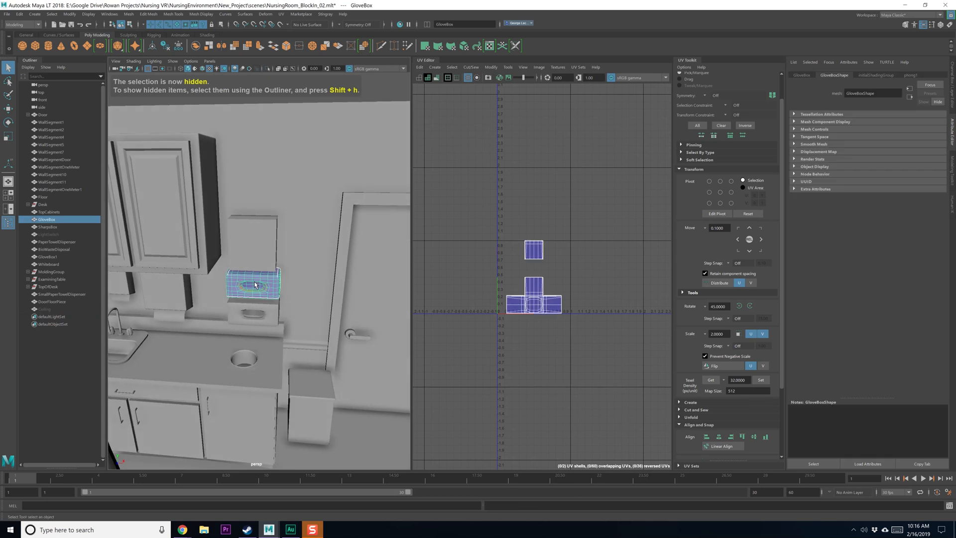
pyautogui.click(257, 307)
pyautogui.click(263, 295)
pyautogui.scroll(10, 263, 296)
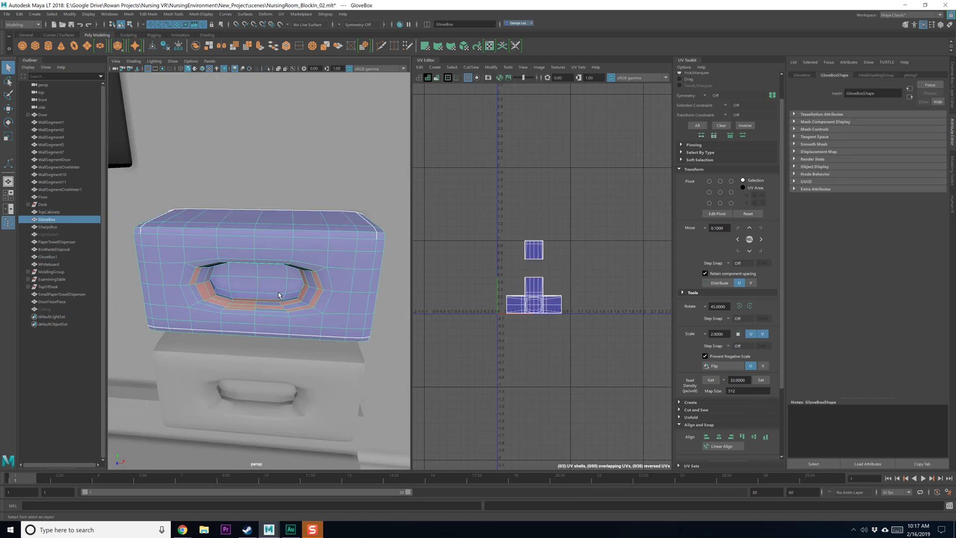
pyautogui.keyDown('alt'); pyautogui.moveTo(266, 298); pyautogui.dragTo(291, 251); pyautogui.keyUp('alt')
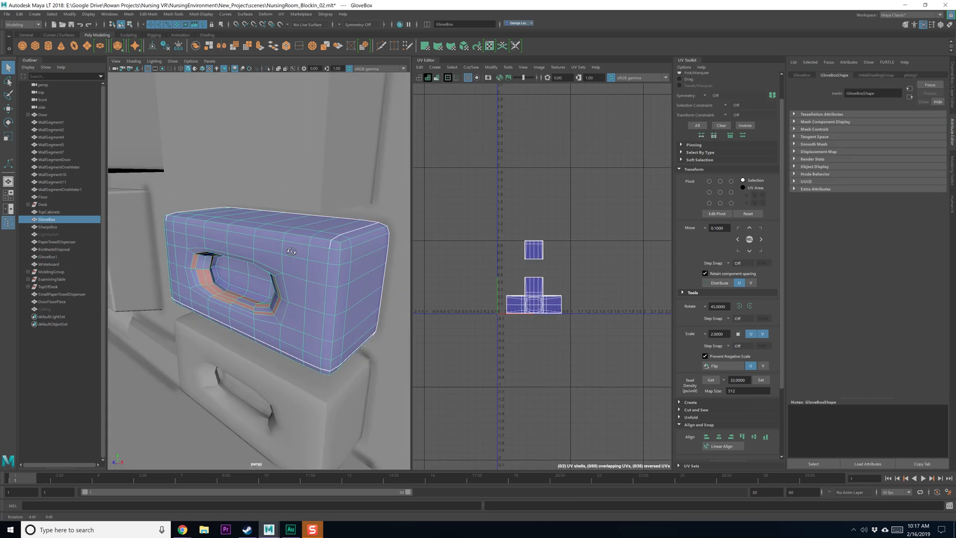
pyautogui.click(281, 14)
pyautogui.click(352, 108)
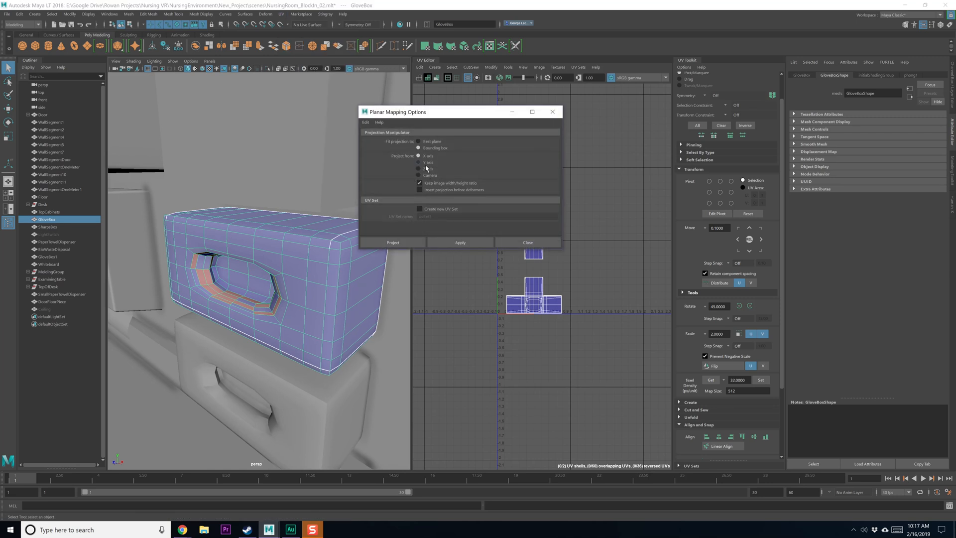
pyautogui.click(459, 241)
pyautogui.click(511, 242)
# Step: Select the upper glove box's front-to-back corner edges and cut its UVs along them
pyautogui.moveTo(239, 281)
pyautogui.keyDown('alt'); pyautogui.mouseDown()
pyautogui.moveTo(292, 244)
pyautogui.moveTo(238, 293)
pyautogui.mouseUp(); pyautogui.keyUp('alt')
pyautogui.press('q')
pyautogui.scroll(4, 505, 269)
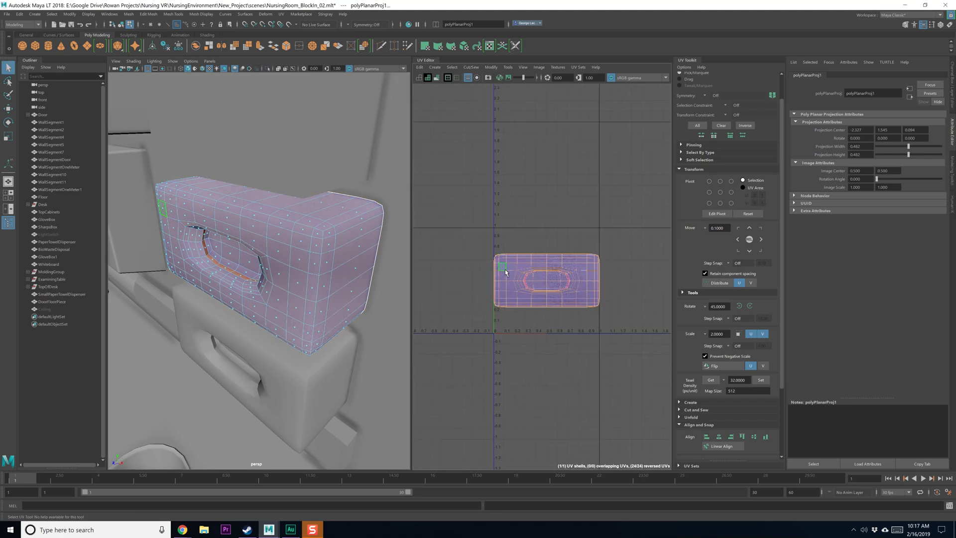
pyautogui.keyDown('alt'); pyautogui.moveTo(332, 229); pyautogui.dragTo(327, 235, button='middle'); pyautogui.keyUp('alt')
pyautogui.moveTo(327, 235); pyautogui.dragTo(327, 215, button='right')
pyautogui.keyDown('alt'); pyautogui.moveTo(312, 319); pyautogui.dragTo(339, 260); pyautogui.keyUp('alt')
pyautogui.keyDown('alt'); pyautogui.moveTo(186, 283); pyautogui.dragTo(192, 272); pyautogui.keyUp('alt')
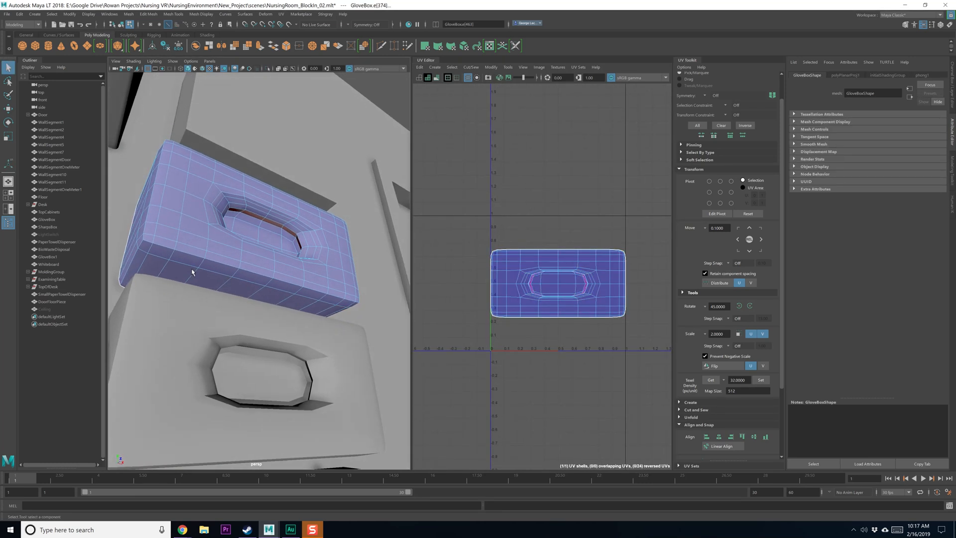
pyautogui.keyDown('alt'); pyautogui.moveTo(133, 258); pyautogui.dragTo(155, 234); pyautogui.keyUp('alt')
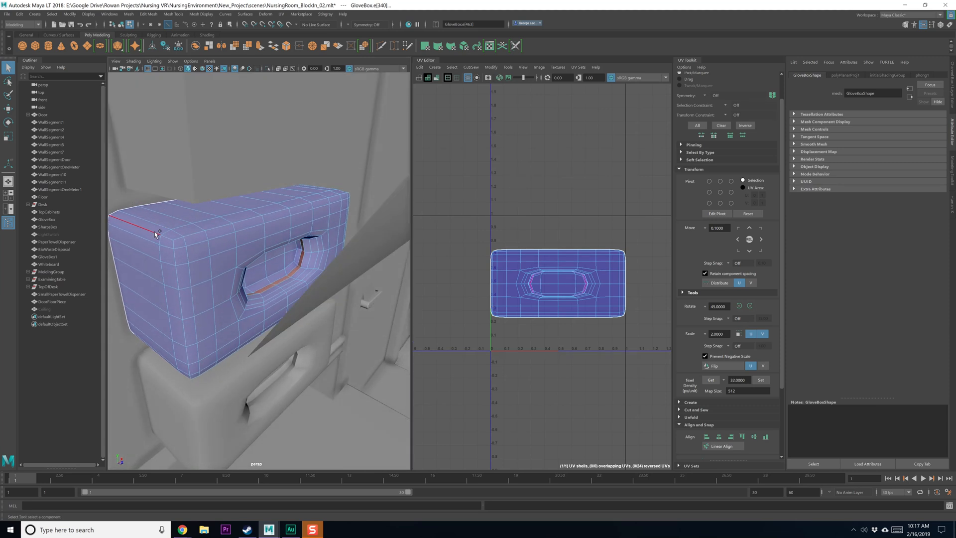
pyautogui.keyDown('alt'); pyautogui.moveTo(234, 260); pyautogui.dragTo(174, 234); pyautogui.keyUp('alt')
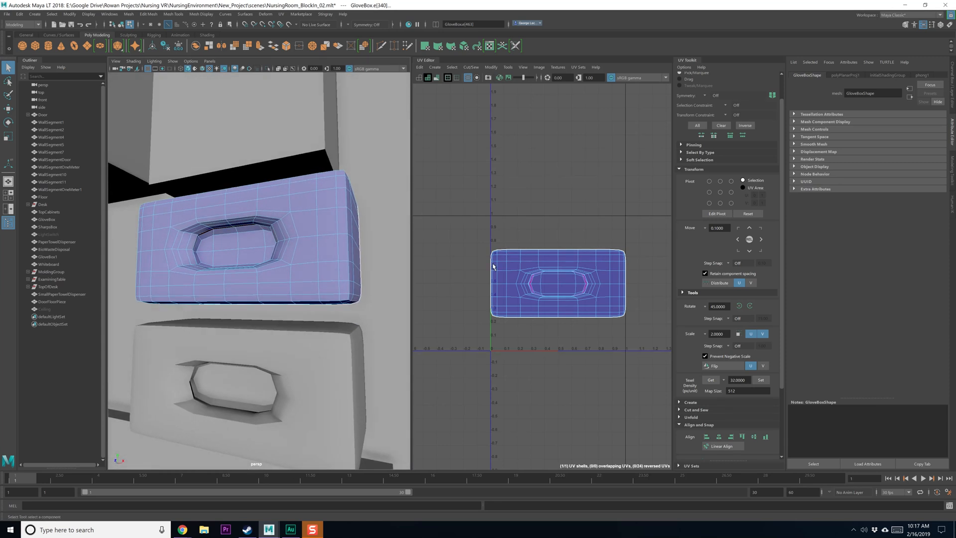
pyautogui.keyDown('shift'); pyautogui.rightClick(539, 223); pyautogui.keyUp('shift')
pyautogui.click(519, 236)
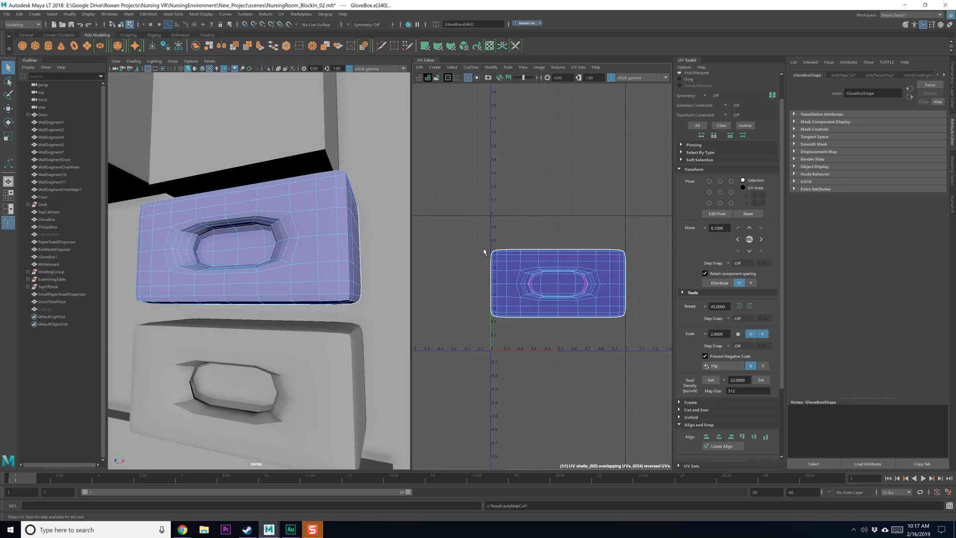
# Step: Unfold the glove box's UV shell into a flat cross shape
pyautogui.moveTo(546, 209); pyautogui.dragTo(508, 197, button='right')
pyautogui.click(531, 265)
pyautogui.keyDown('shift'); pyautogui.moveTo(522, 258); pyautogui.dragTo(453, 259, button='right'); pyautogui.keyUp('shift')
# Step: Select the edge loop around the recessed inner face of the glove box opening and cut the UVs along it
pyautogui.keyDown('alt'); pyautogui.moveTo(320, 252); pyautogui.dragTo(253, 222); pyautogui.keyUp('alt')
pyautogui.scroll(4, 315, 248)
pyautogui.moveTo(253, 222); pyautogui.dragTo(253, 201, button='right')
pyautogui.keyDown('alt'); pyautogui.moveTo(265, 199); pyautogui.dragTo(256, 236); pyautogui.keyUp('alt')
pyautogui.doubleClick(262, 203)
pyautogui.keyDown('shift'); pyautogui.rightClick(521, 249); pyautogui.keyUp('shift')
pyautogui.keyDown('shift'); pyautogui.moveTo(520, 249); pyautogui.dragTo(491, 259, button='right'); pyautogui.keyUp('shift')
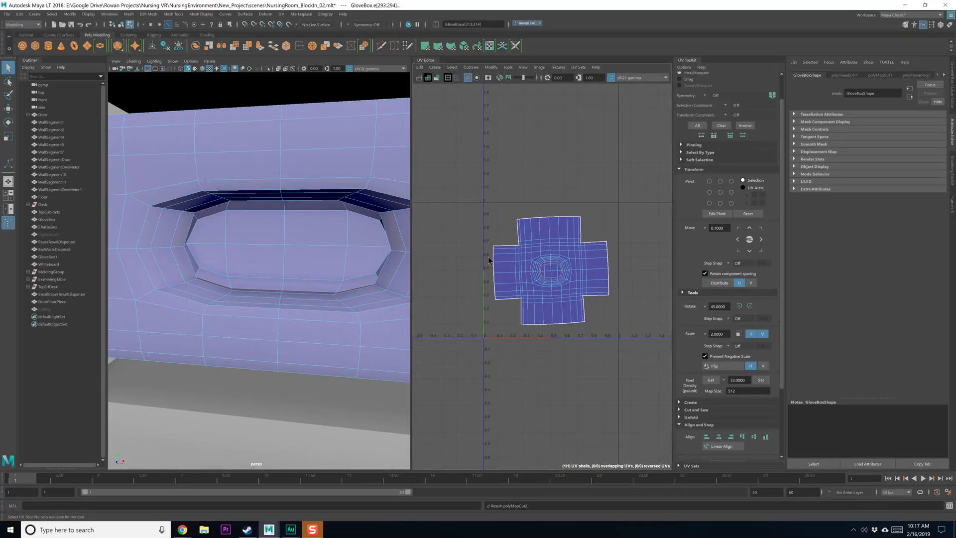
# Step: Select the inner face's UV shell at the centre of the cross and move it out beyond the cross's upper-right corner
pyautogui.press('w')
pyautogui.moveTo(560, 255); pyautogui.dragTo(526, 242, button='right')
pyautogui.moveTo(528, 247); pyautogui.dragTo(572, 291)
pyautogui.keyDown('shift'); pyautogui.moveTo(560, 272); pyautogui.dragTo(497, 275, button='right'); pyautogui.keyUp('shift')
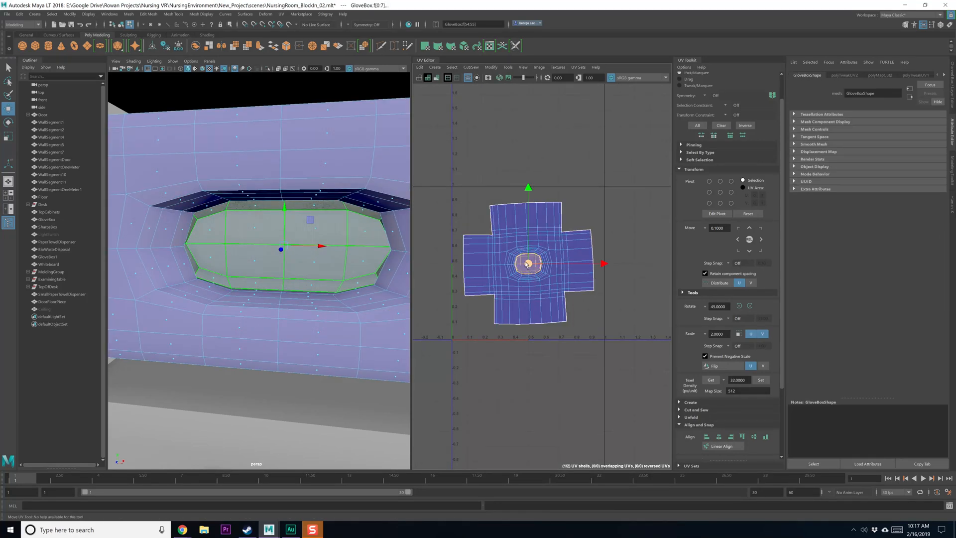
pyautogui.moveTo(528, 264); pyautogui.dragTo(580, 209)
# Step: Select both glove box UV shells and orient them upright
pyautogui.keyDown('shift'); pyautogui.click(580, 261); pyautogui.keyUp('shift')
pyautogui.keyDown('alt'); pyautogui.moveTo(605, 262); pyautogui.dragTo(596, 261, button='middle'); pyautogui.keyUp('alt')
pyautogui.keyDown('shift'); pyautogui.moveTo(596, 261); pyautogui.dragTo(593, 361, button='right'); pyautogui.keyUp('shift')
pyautogui.click(585, 307)
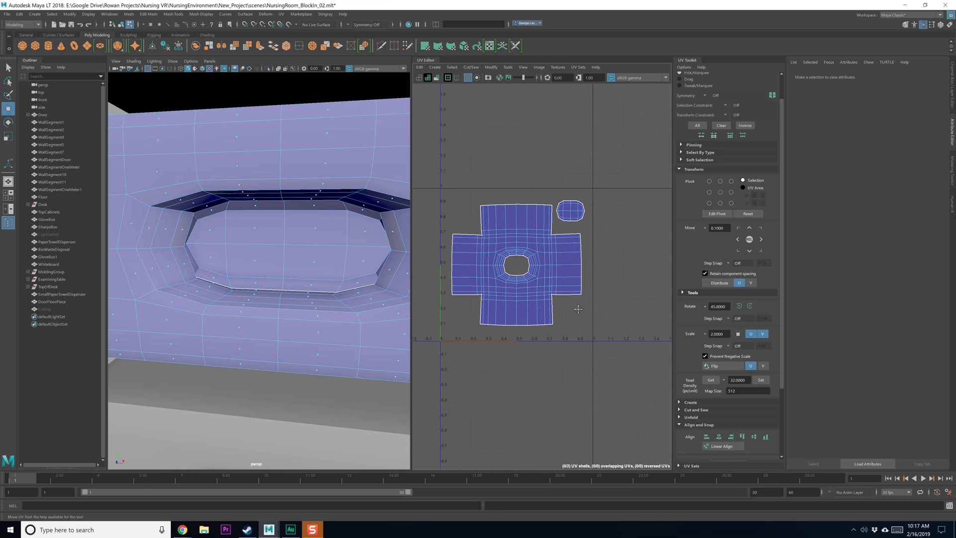
# Step: Lay out both glove box UV shells with a packing resolution of 2048 and 2 packing iterations
pyautogui.moveTo(514, 162); pyautogui.dragTo(625, 293)
pyautogui.keyDown('shift'); pyautogui.moveTo(625, 292); pyautogui.dragTo(564, 319, button='right'); pyautogui.keyUp('shift')
pyautogui.moveTo(452, 181); pyautogui.dragTo(447, 181)
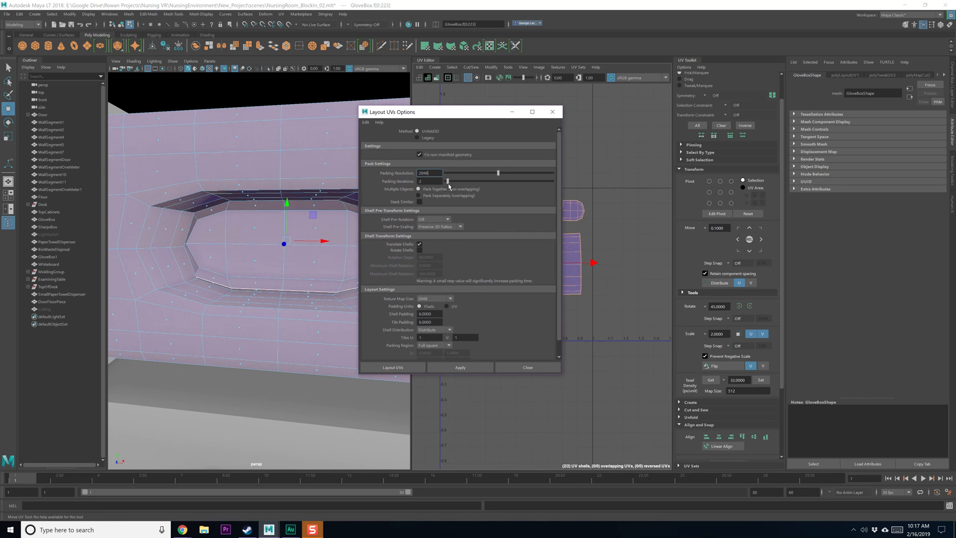
pyautogui.click(459, 367)
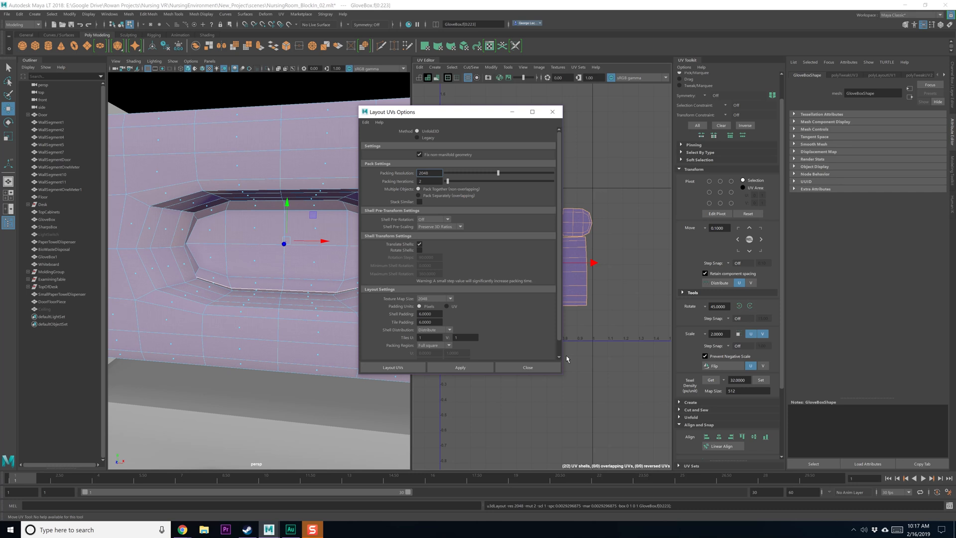
pyautogui.click(552, 112)
pyautogui.click(580, 324)
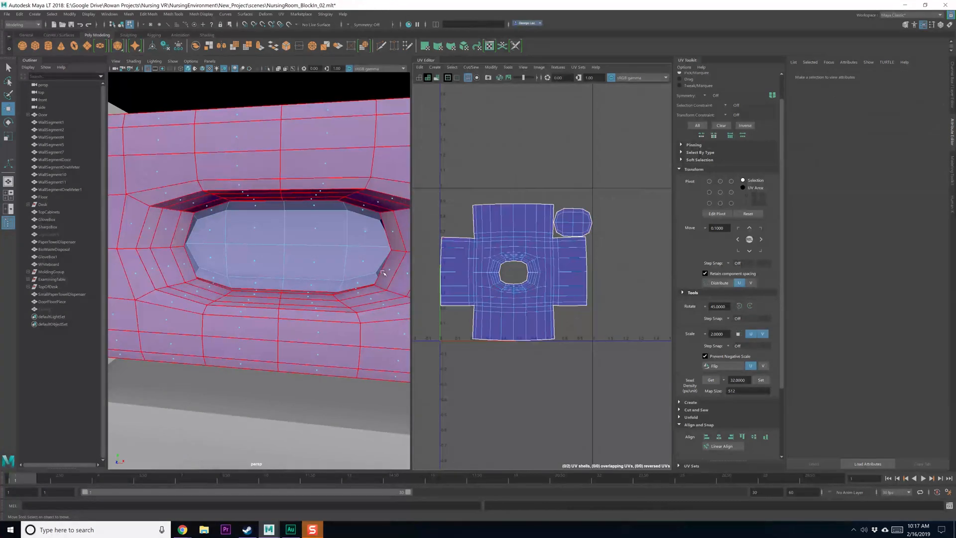
# Step: Return the glove box to object selection and save the scene
pyautogui.scroll(-8, 303, 268)
pyautogui.scroll(2, 303, 266)
pyautogui.keyDown('alt'); pyautogui.moveTo(299, 249); pyautogui.dragTo(300, 262); pyautogui.keyUp('alt')
pyautogui.press('F8')
pyautogui.hotkey('ctrl', 's')
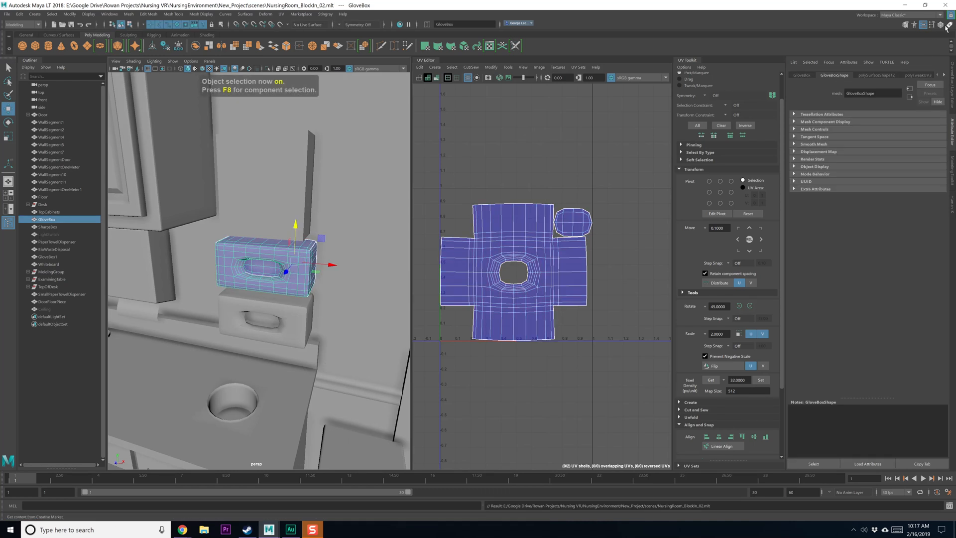
# Step: Assign a new Phong material named GloveBox_M to the upper glove box and save the scene
pyautogui.rightClick(267, 249)
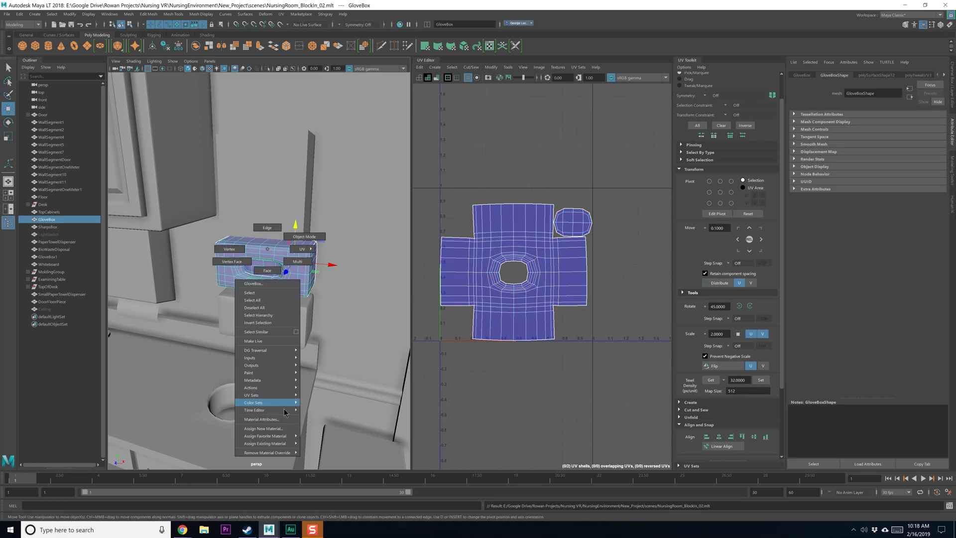
pyautogui.click(286, 431)
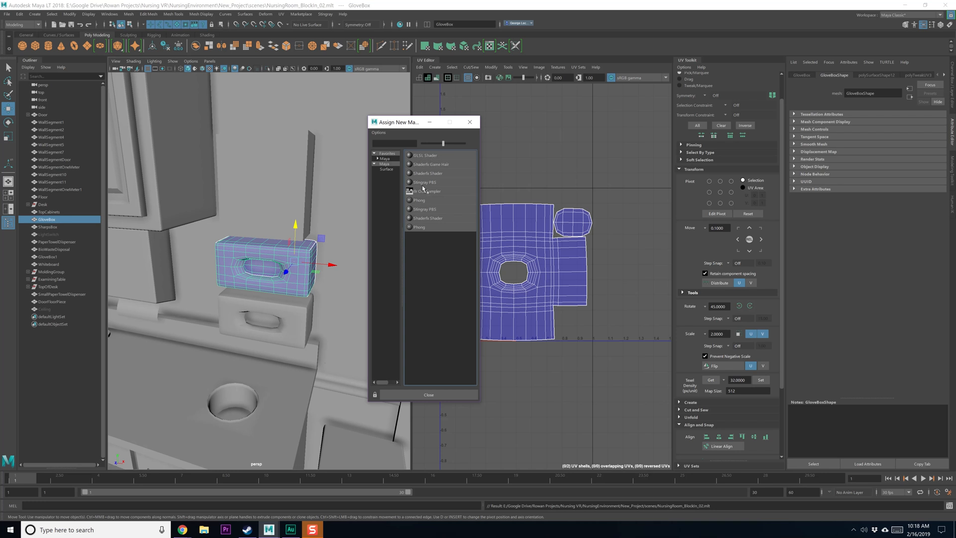
pyautogui.click(421, 200)
pyautogui.moveTo(877, 93); pyautogui.dragTo(820, 95)
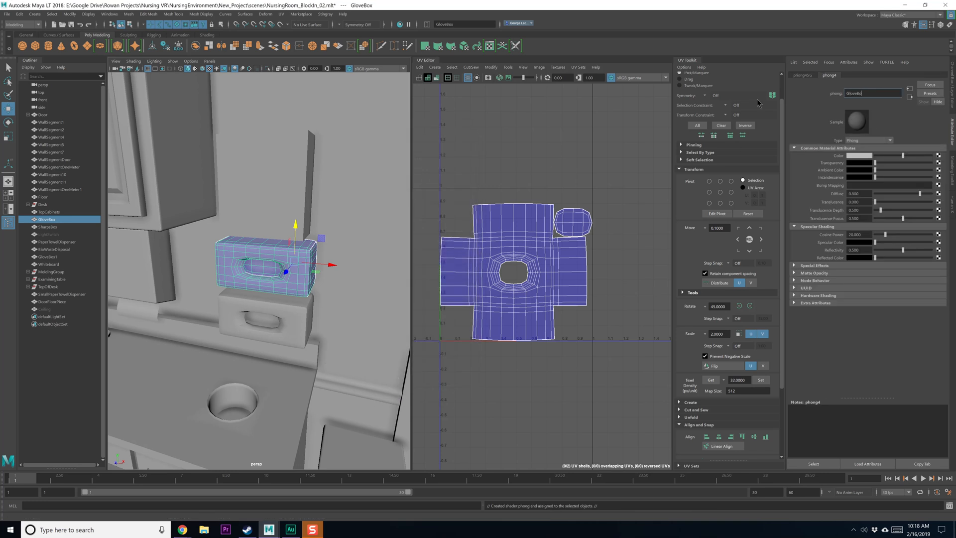
pyautogui.write('GloveBox_M')
pyautogui.press('Return')
pyautogui.hotkey('ctrl', 's')
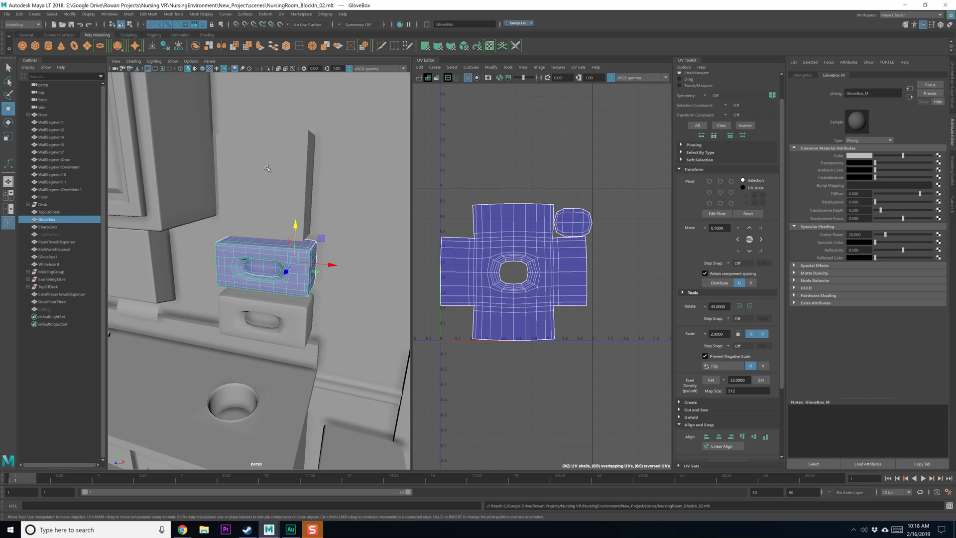
# Step: Duplicate the upper glove box as one instance with Duplicate Special
pyautogui.keyDown('alt'); pyautogui.moveTo(274, 220); pyautogui.dragTo(275, 242); pyautogui.keyUp('alt')
pyautogui.keyDown('alt'); pyautogui.moveTo(297, 305); pyautogui.dragTo(293, 306); pyautogui.keyUp('alt')
pyautogui.press('q')
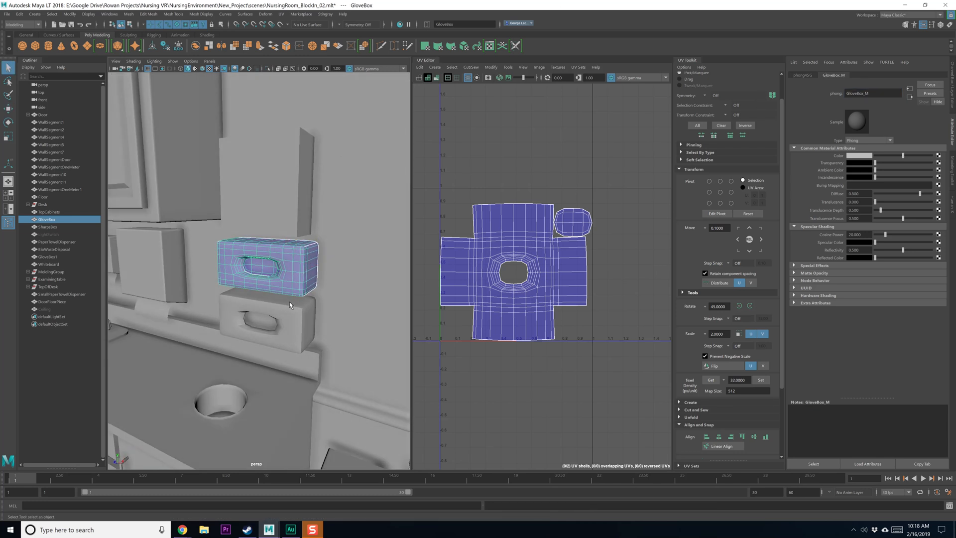
pyautogui.click(287, 284)
pyautogui.press('w')
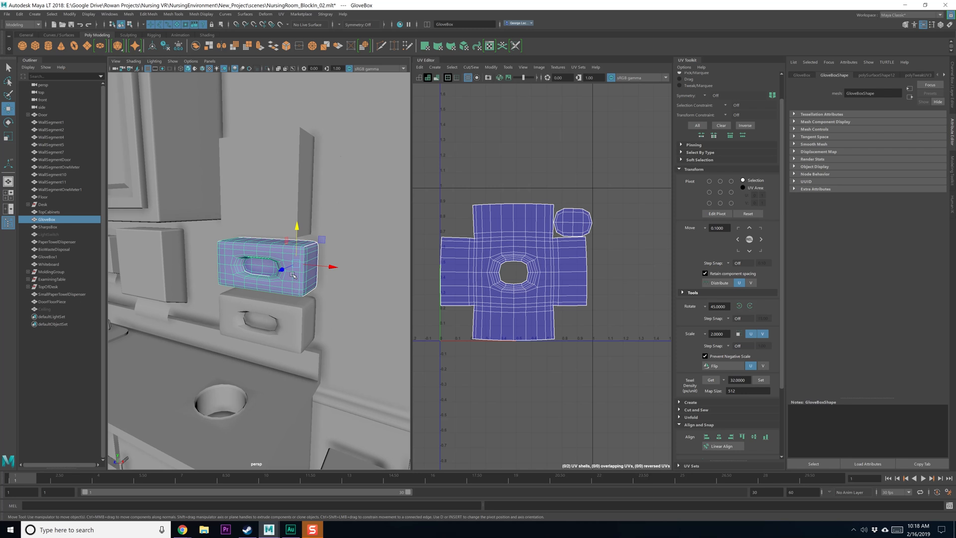
pyautogui.click(20, 14)
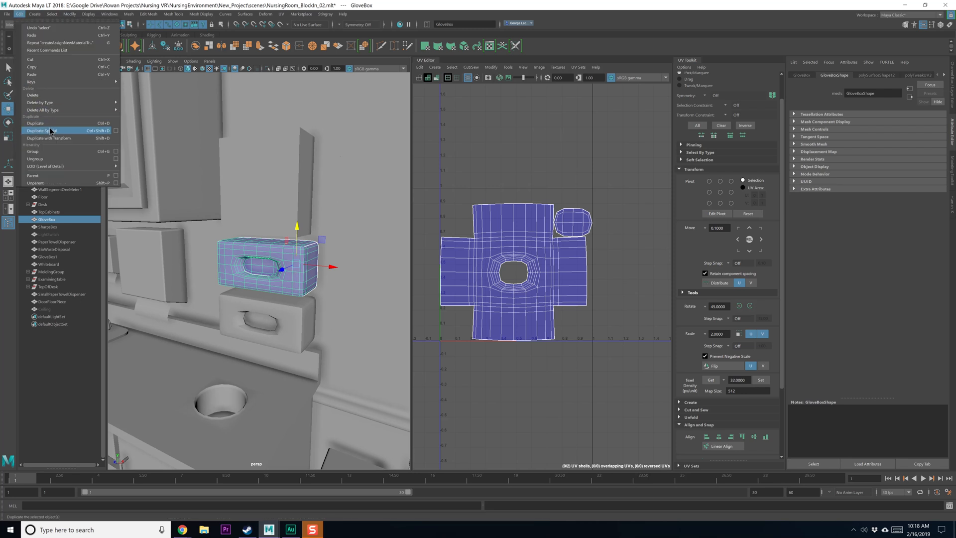
pyautogui.click(114, 130)
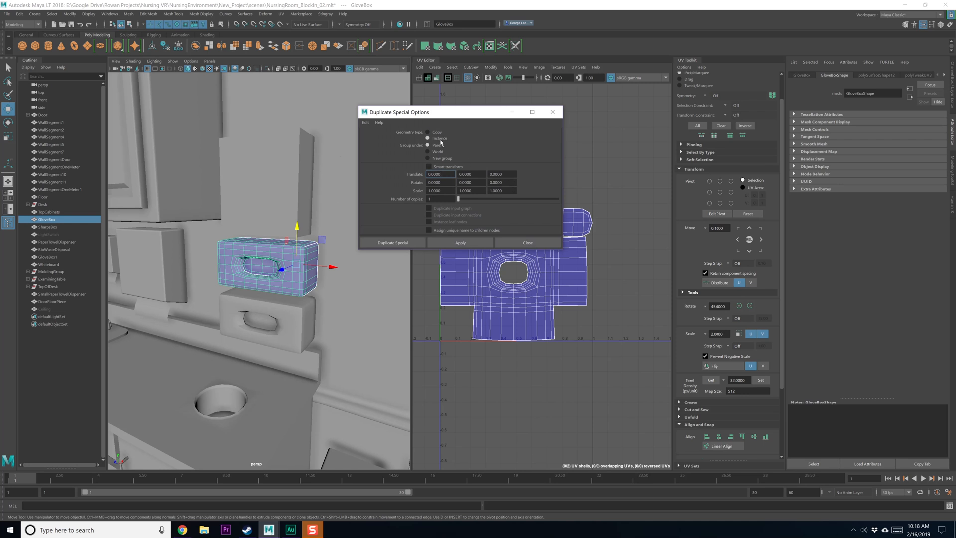
pyautogui.click(460, 242)
pyautogui.click(528, 242)
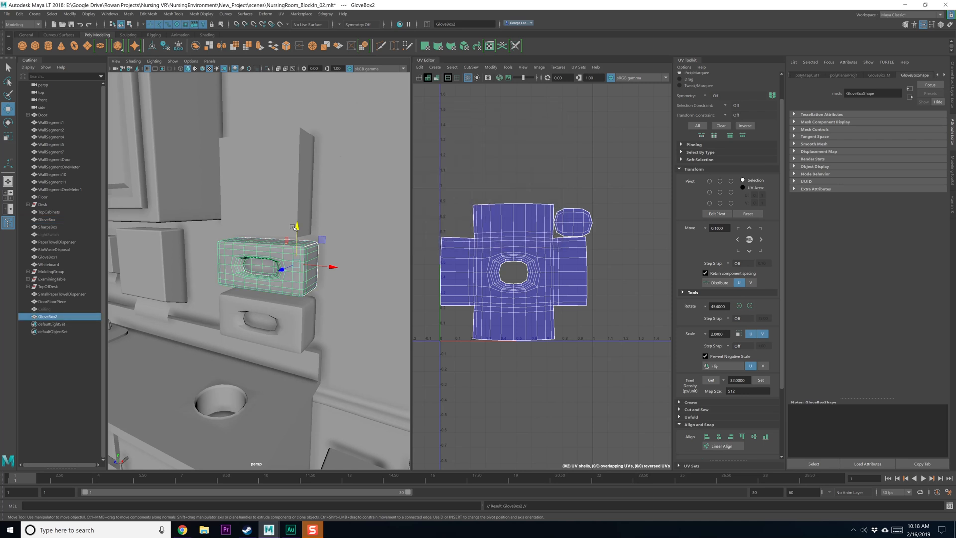
# Step: Move the instanced glove box down over the old lower one, and delete the old lower glove box
pyautogui.moveTo(294, 227); pyautogui.dragTo(287, 282)
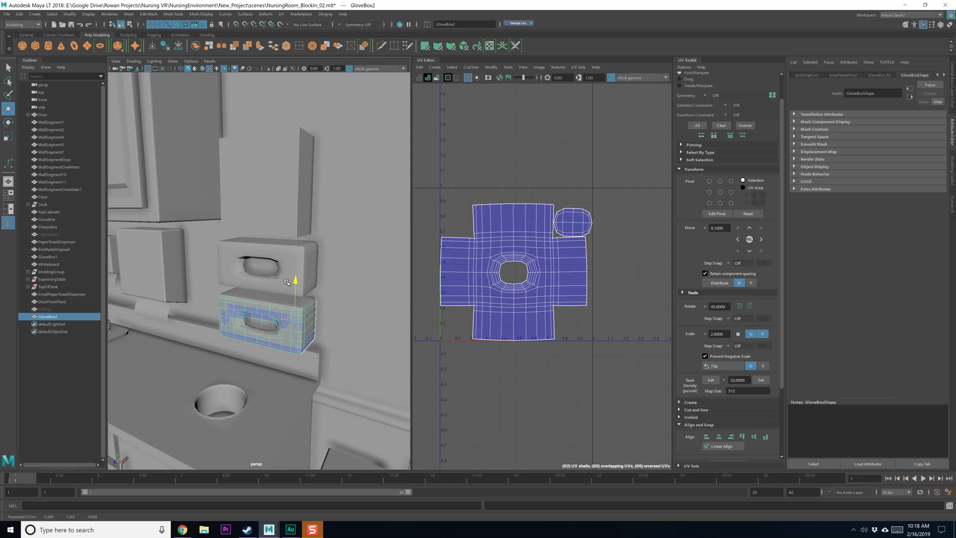
pyautogui.press('q')
pyautogui.click(263, 314)
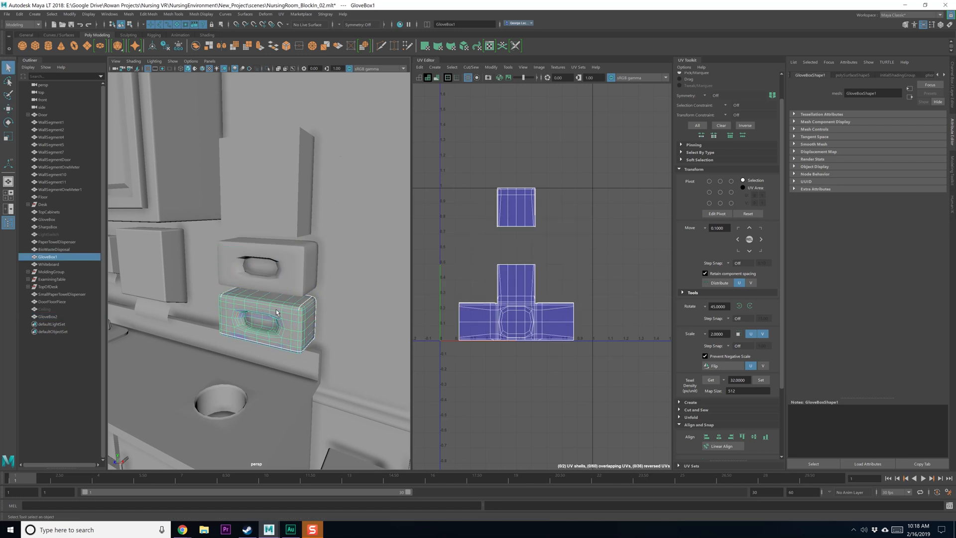
pyautogui.press('Delete')
pyautogui.click(280, 319)
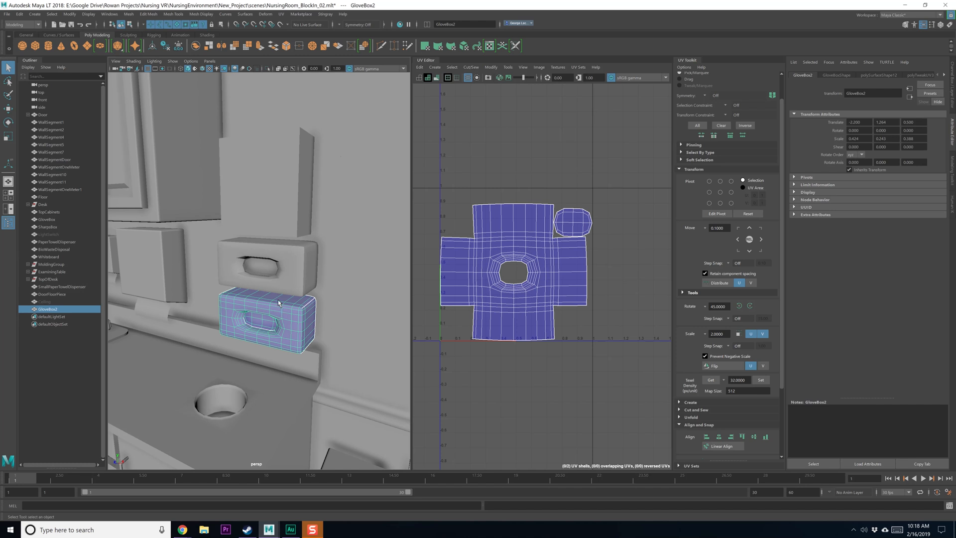
# Step: Select the lower glove box instance and save the scene
pyautogui.click(277, 283)
pyautogui.click(277, 306)
pyautogui.hotkey('ctrl', 's')
# Step: Delete the sharps box above the two glove boxes
pyautogui.keyDown('alt'); pyautogui.moveTo(276, 196); pyautogui.dragTo(292, 215, button='middle'); pyautogui.keyUp('alt')
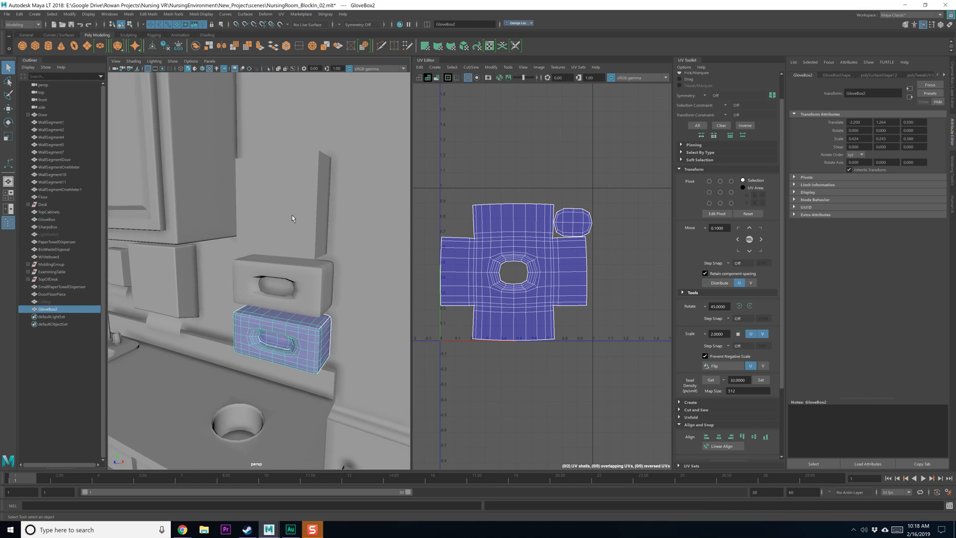
pyautogui.click(292, 217)
pyautogui.keyDown('alt'); pyautogui.moveTo(292, 218); pyautogui.dragTo(303, 212); pyautogui.keyUp('alt')
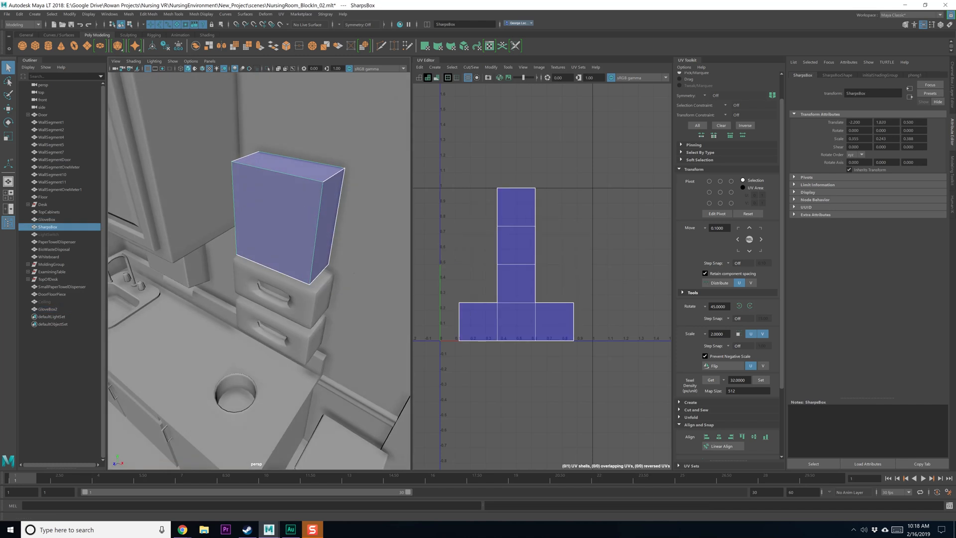
pyautogui.hotkey('alt', 'Tab')
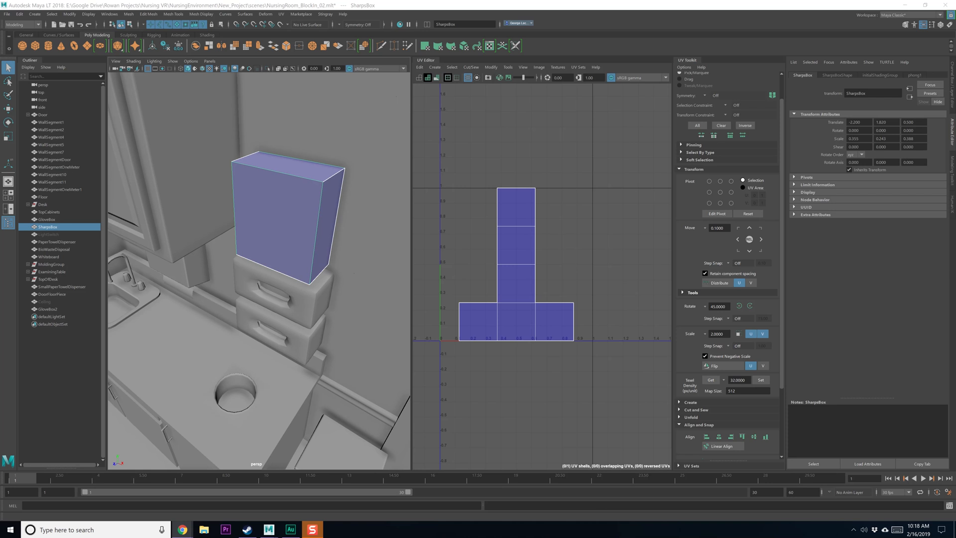
pyautogui.keyDown('alt'); pyautogui.moveTo(271, 289); pyautogui.dragTo(314, 256); pyautogui.keyUp('alt')
pyautogui.scroll(-3, 314, 255)
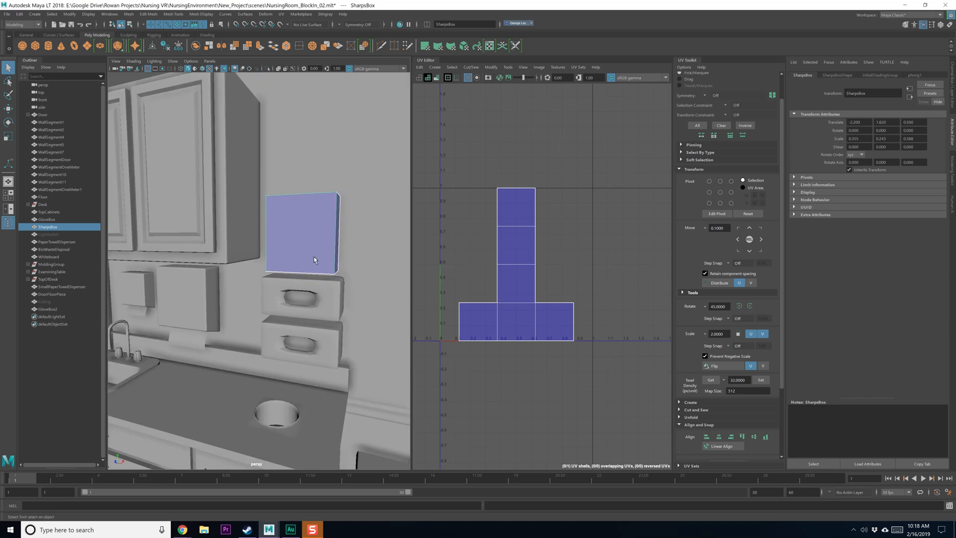
pyautogui.press('F11')
pyautogui.scroll(-3, 315, 259)
pyautogui.press('F8')
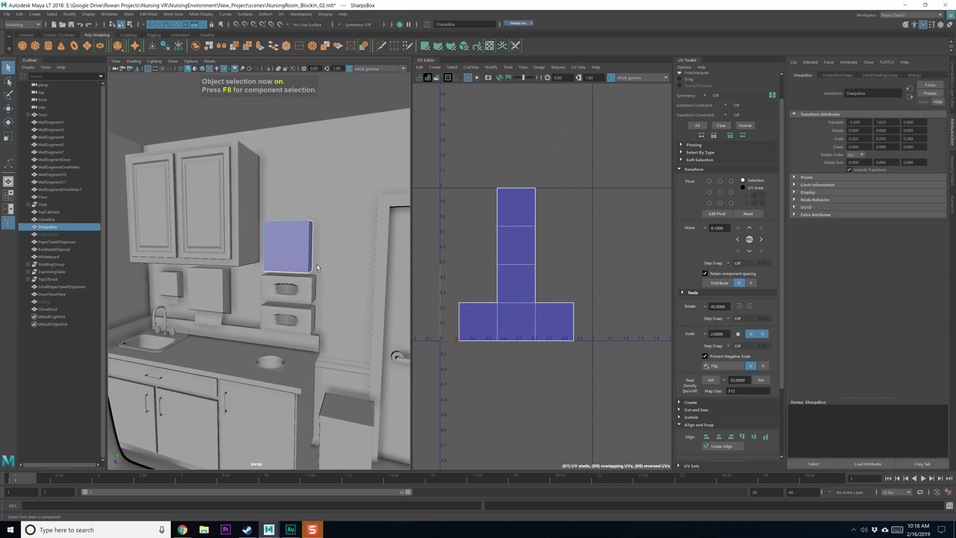
pyautogui.press('Delete')
# Step: Examine the paper towel dispenser and the right countertop with the round hole, including their UV layouts
pyautogui.scroll(5, 299, 259)
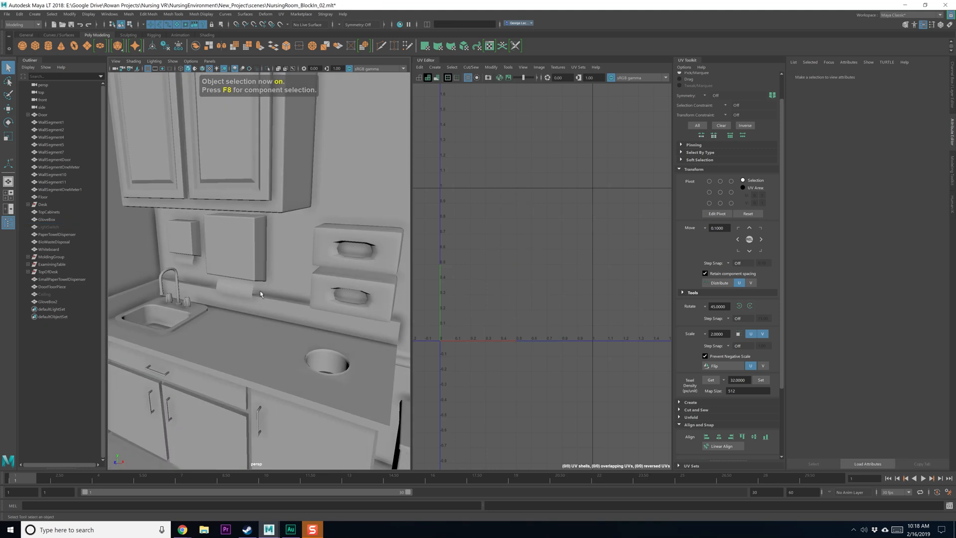
pyautogui.click(252, 266)
pyautogui.keyDown('alt'); pyautogui.moveTo(279, 270); pyautogui.dragTo(368, 319); pyautogui.keyUp('alt')
pyautogui.scroll(3, 286, 259)
pyautogui.scroll(-3, 286, 261)
pyautogui.click(369, 320)
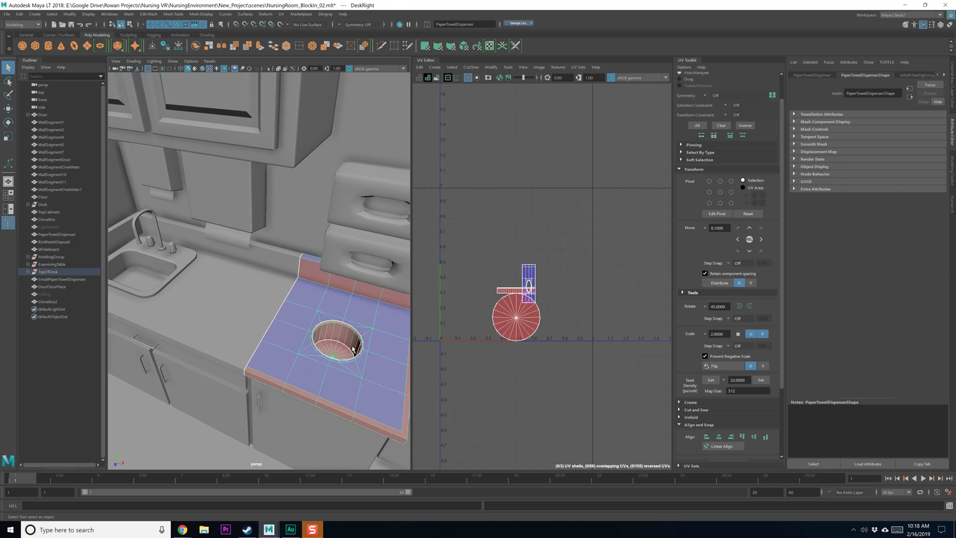
pyautogui.keyDown('alt'); pyautogui.moveTo(342, 338); pyautogui.dragTo(296, 295, button='middle'); pyautogui.keyUp('alt')
pyautogui.scroll(4, 296, 294)
pyautogui.scroll(-5, 275, 280)
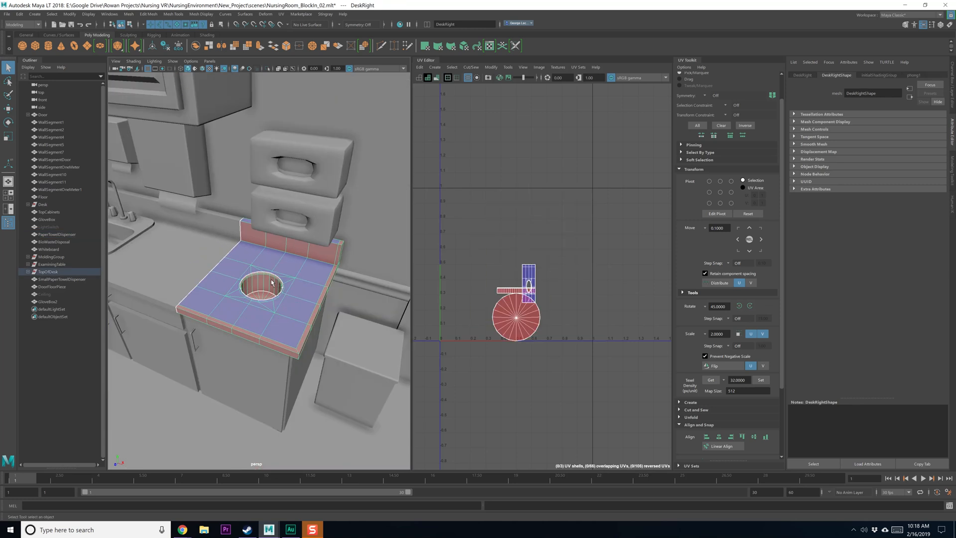
pyautogui.scroll(2, 273, 286)
pyautogui.keyDown('alt'); pyautogui.moveTo(272, 290); pyautogui.dragTo(304, 291); pyautogui.keyUp('alt')
pyautogui.scroll(4, 303, 291)
pyautogui.scroll(-7, 318, 303)
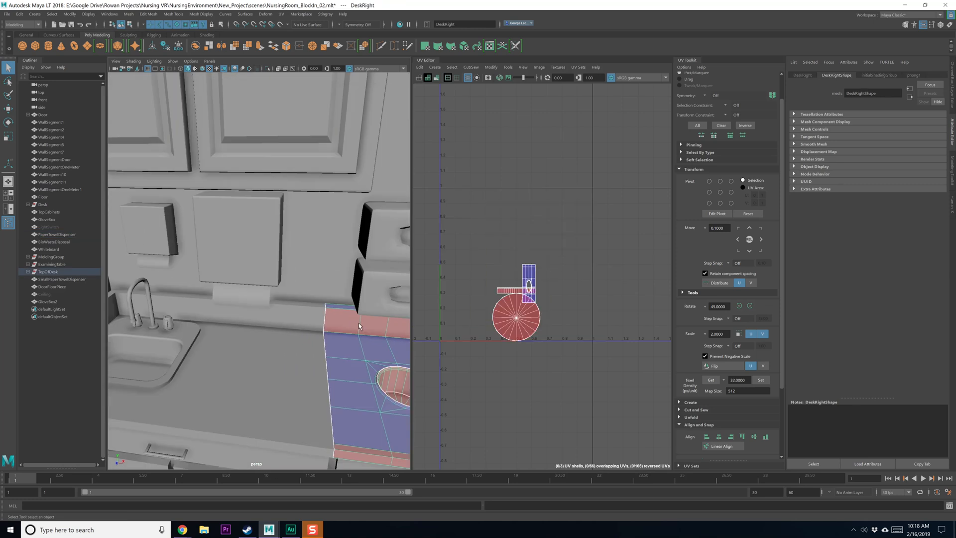
# Step: Apply a Z-axis planar UV projection to the paper towel dispenser, fitted to its bounding box with the image width/height ratio kept
pyautogui.keyDown('alt'); pyautogui.moveTo(337, 320); pyautogui.dragTo(352, 315, button='middle'); pyautogui.keyUp('alt')
pyautogui.scroll(6, 352, 315)
pyautogui.click(284, 230)
pyautogui.keyDown('alt'); pyautogui.moveTo(284, 230); pyautogui.dragTo(315, 291); pyautogui.keyUp('alt')
pyautogui.scroll(5, 315, 291)
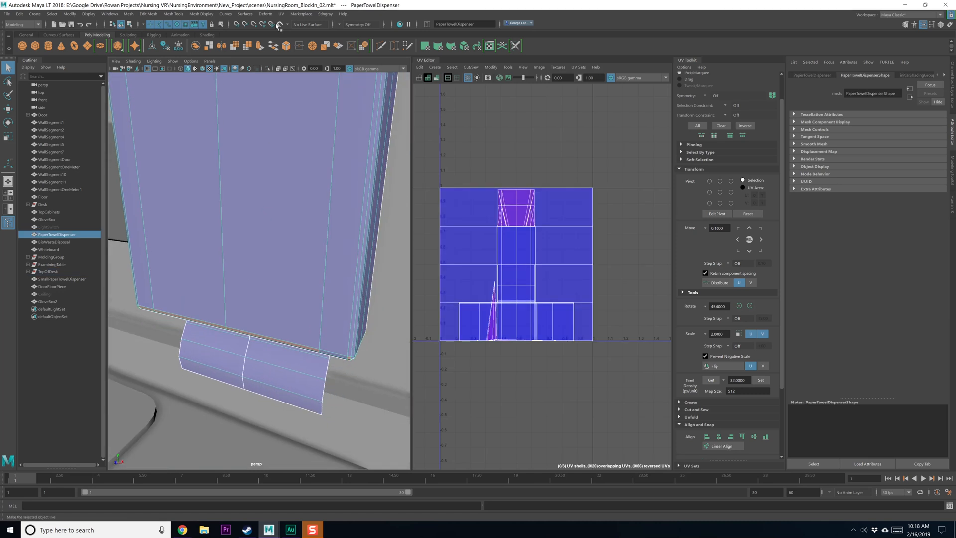
pyautogui.click(281, 14)
pyautogui.click(352, 106)
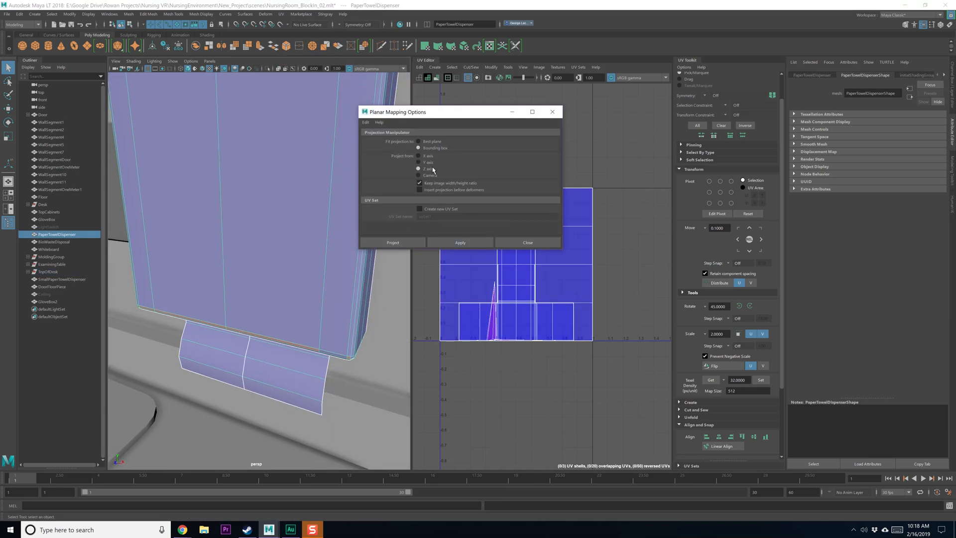
pyautogui.click(485, 240)
pyautogui.click(500, 241)
pyautogui.keyDown('alt'); pyautogui.moveTo(344, 279); pyautogui.dragTo(304, 309); pyautogui.keyUp('alt')
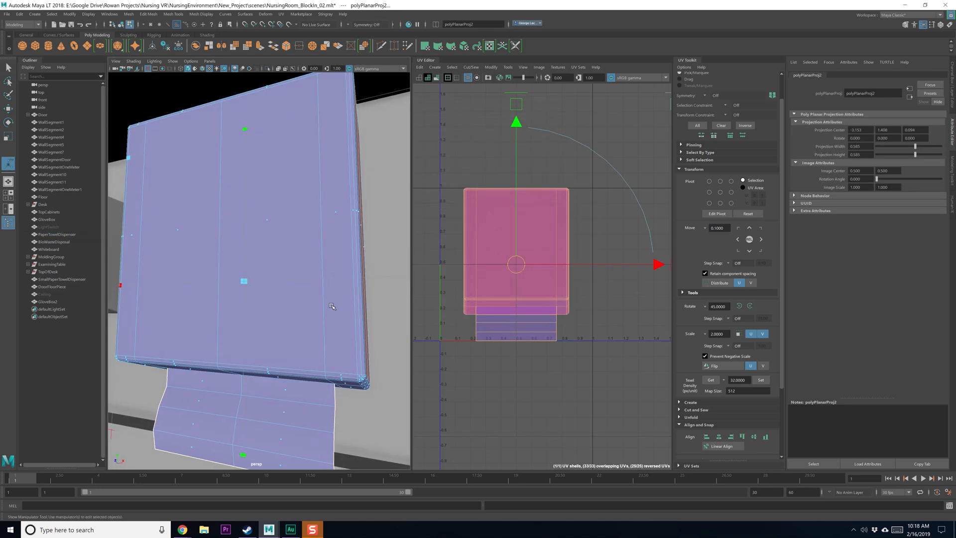
# Step: Cut the hanging paper towel sheet's UVs away from the rest of the dispenser's projection
pyautogui.press('q')
pyautogui.keyDown('alt'); pyautogui.moveTo(298, 408); pyautogui.dragTo(295, 224, button='middle'); pyautogui.keyUp('alt')
pyautogui.keyDown('alt'); pyautogui.moveTo(295, 225); pyautogui.dragTo(331, 322); pyautogui.keyUp('alt')
pyautogui.keyDown('alt'); pyautogui.moveTo(325, 322); pyautogui.dragTo(296, 270); pyautogui.keyUp('alt')
pyautogui.keyDown('shift'); pyautogui.rightClick(536, 241); pyautogui.keyUp('shift')
pyautogui.keyDown('ctrl'); pyautogui.moveTo(537, 241); pyautogui.dragTo(564, 253, button='right'); pyautogui.keyUp('ctrl')
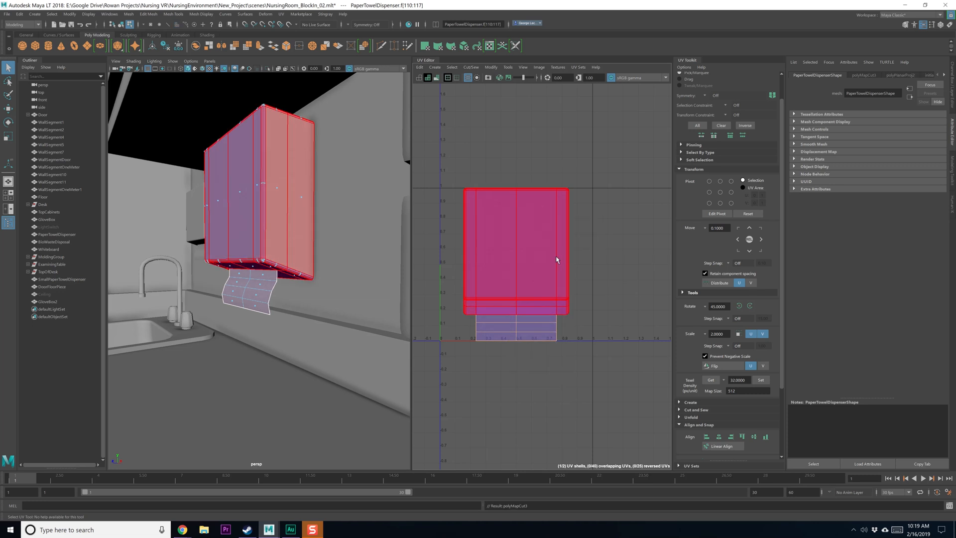
# Step: Move the towel sheet's UV shell beside the dispenser body shell, outside the UV square, and unfold it
pyautogui.press('w')
pyautogui.keyDown('alt'); pyautogui.moveTo(632, 261); pyautogui.dragTo(603, 258, button='middle'); pyautogui.keyUp('alt')
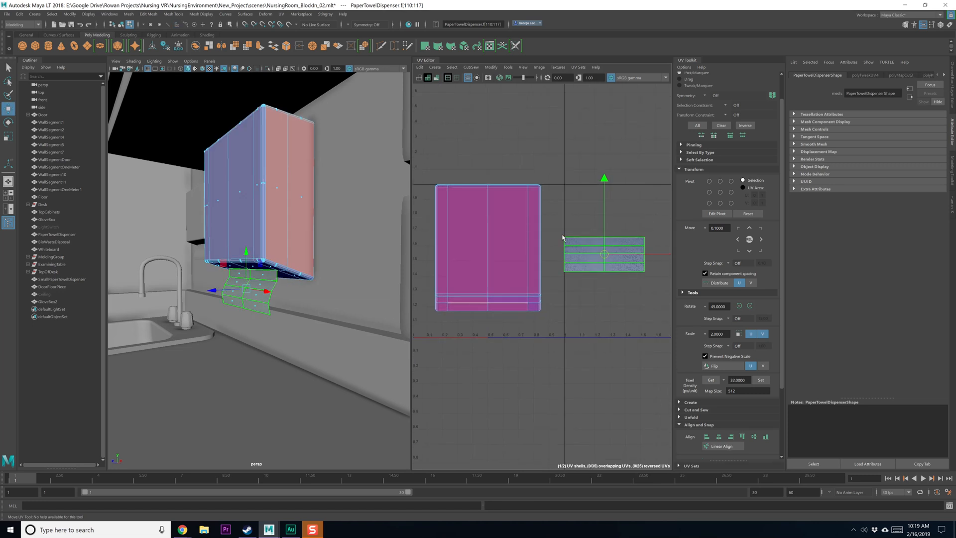
pyautogui.keyDown('shift'); pyautogui.moveTo(558, 222); pyautogui.dragTo(469, 223, button='right'); pyautogui.keyUp('shift')
pyautogui.keyDown('alt'); pyautogui.moveTo(582, 245); pyautogui.dragTo(566, 236, button='middle'); pyautogui.keyUp('alt')
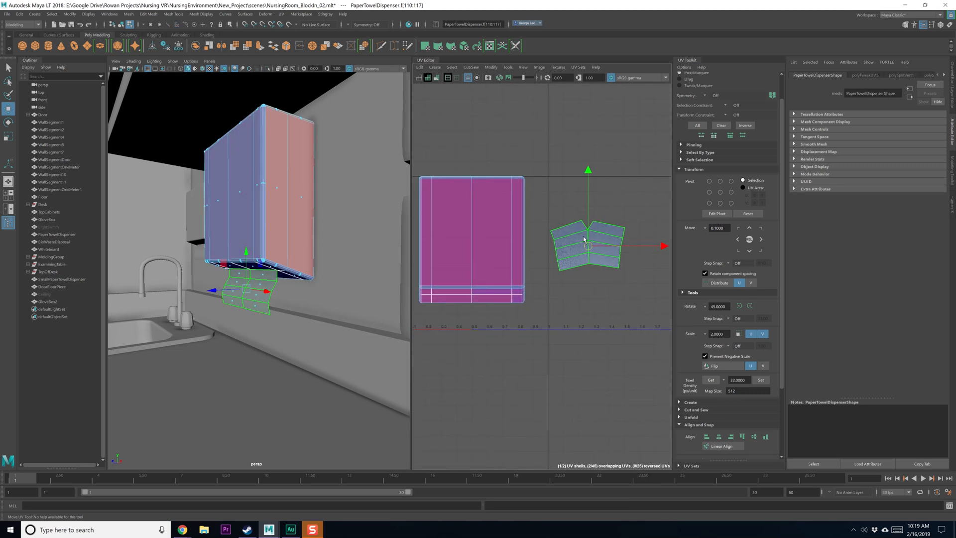
# Step: Try to merge the split vertices at the upper centre of the towel sheet
pyautogui.keyDown('alt'); pyautogui.moveTo(234, 323); pyautogui.dragTo(299, 268); pyautogui.keyUp('alt')
pyautogui.scroll(2, 275, 304)
pyautogui.scroll(3, 274, 304)
pyautogui.press('q')
pyautogui.scroll(5, 290, 269)
pyautogui.scroll(-5, 289, 267)
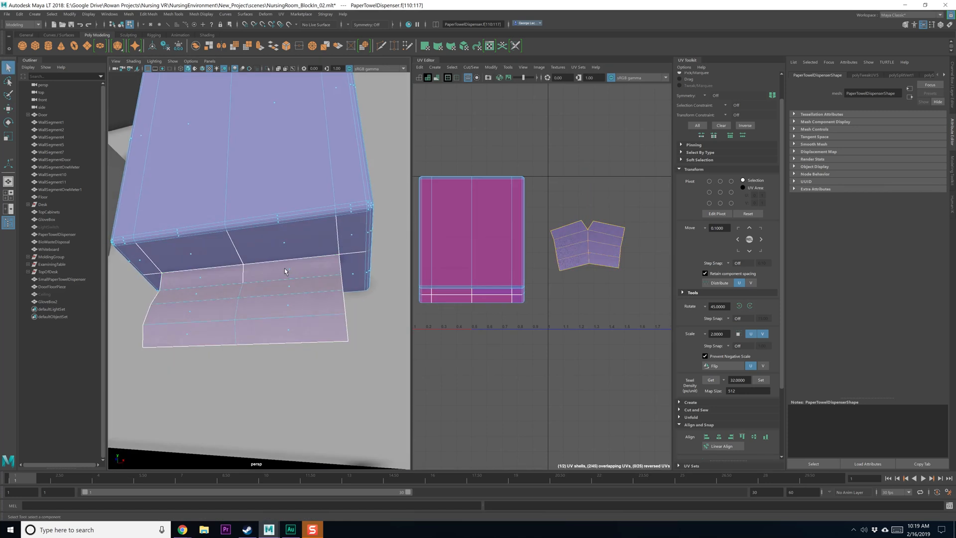
pyautogui.moveTo(271, 269); pyautogui.dragTo(234, 270, button='right')
pyautogui.keyDown('alt'); pyautogui.moveTo(234, 269); pyautogui.dragTo(271, 275); pyautogui.keyUp('alt')
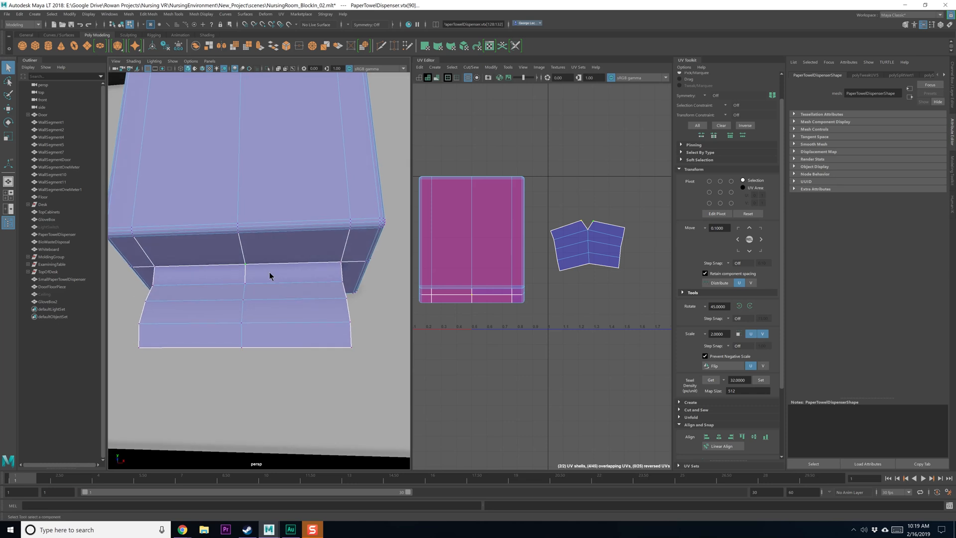
pyautogui.keyDown('shift'); pyautogui.moveTo(270, 272); pyautogui.dragTo(282, 232, button='right'); pyautogui.keyUp('shift')
pyautogui.keyDown('alt'); pyautogui.moveTo(288, 261); pyautogui.dragTo(281, 301); pyautogui.keyUp('alt')
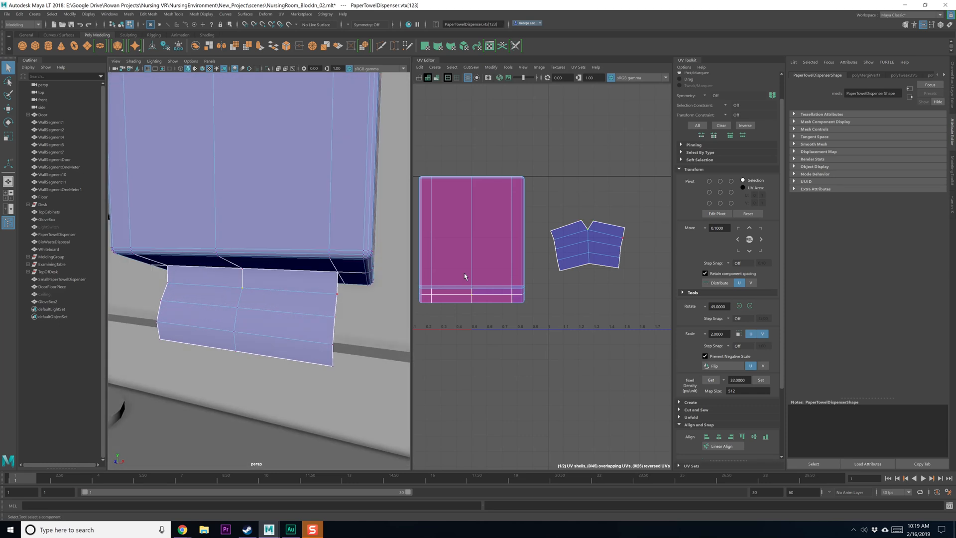
# Step: Try to sew the notch in the towel sheet's UV shell and unfold the shell again
pyautogui.moveTo(575, 245); pyautogui.dragTo(604, 291, button='right')
pyautogui.keyDown('shift'); pyautogui.moveTo(595, 340); pyautogui.dragTo(595, 341, button='right'); pyautogui.keyUp('shift')
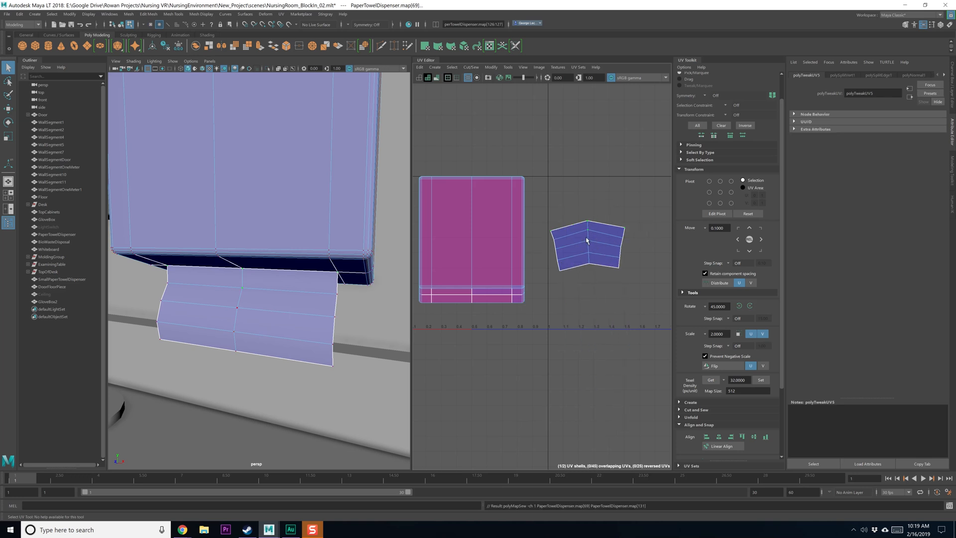
pyautogui.keyDown('alt'); pyautogui.moveTo(588, 240); pyautogui.dragTo(585, 243, button='middle'); pyautogui.keyUp('alt')
pyautogui.moveTo(585, 243); pyautogui.dragTo(552, 242, button='right')
pyautogui.click(581, 242)
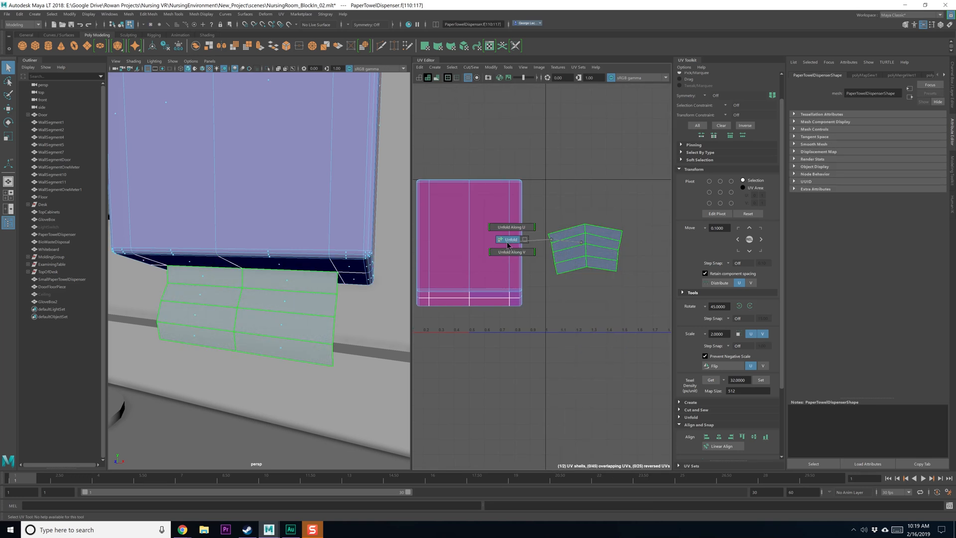
# Step: Merge the selected vertices along the dispenser's lower part and the towel sheet using the Merge Vertices options
pyautogui.scroll(2, 537, 267)
pyautogui.keyDown('alt'); pyautogui.moveTo(254, 318); pyautogui.dragTo(250, 289); pyautogui.keyUp('alt')
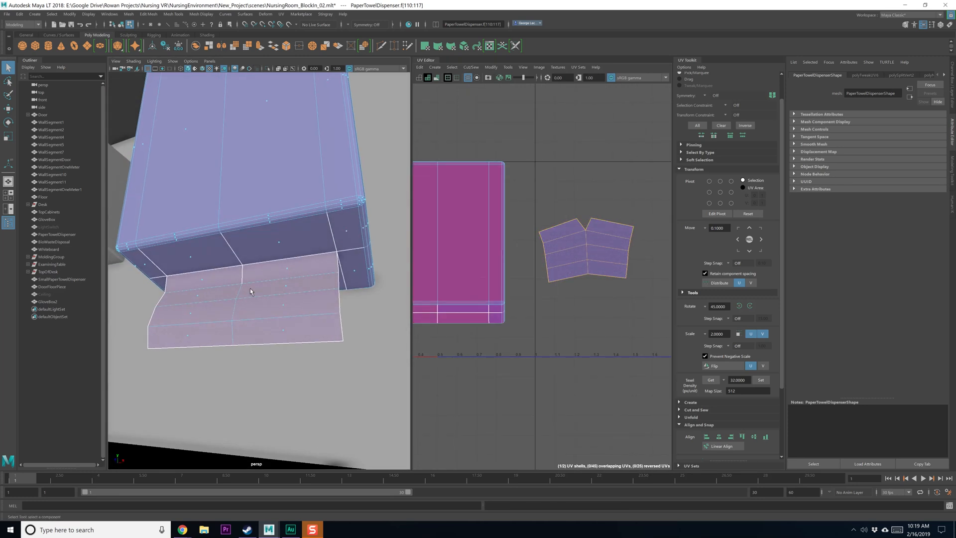
pyautogui.moveTo(251, 277); pyautogui.dragTo(213, 276, button='right')
pyautogui.moveTo(213, 276); pyautogui.dragTo(211, 277, button='right')
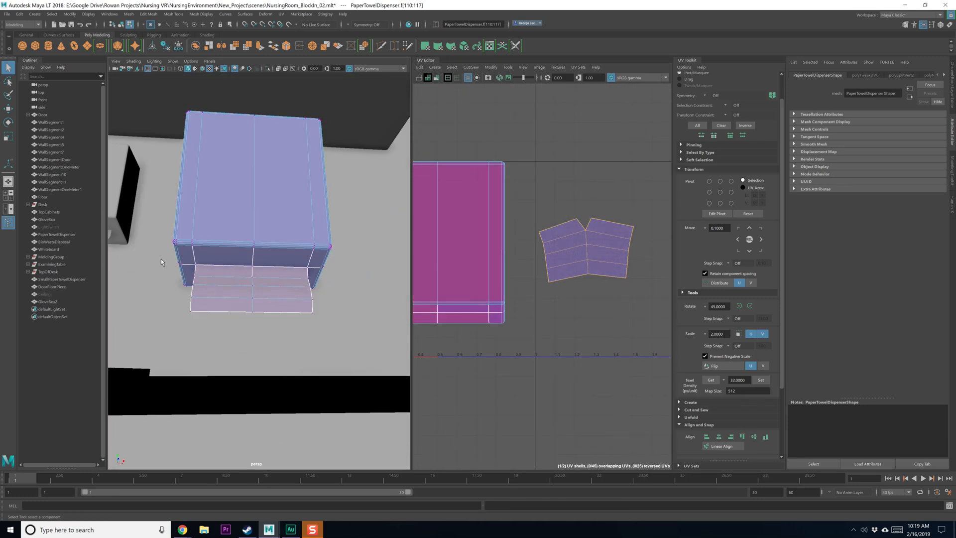
pyautogui.moveTo(160, 250); pyautogui.dragTo(398, 344)
pyautogui.press('f')
pyautogui.click(152, 229)
pyautogui.scroll(-4, 166, 233)
pyautogui.scroll(4, 290, 269)
pyautogui.keyDown('shift'); pyautogui.moveTo(290, 267); pyautogui.dragTo(360, 235, button='right'); pyautogui.keyUp('shift')
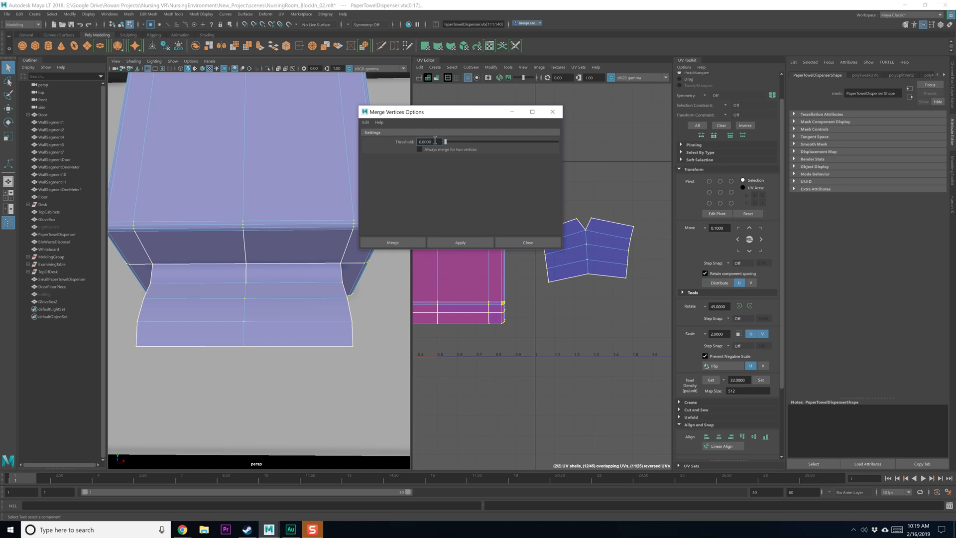
pyautogui.click(527, 242)
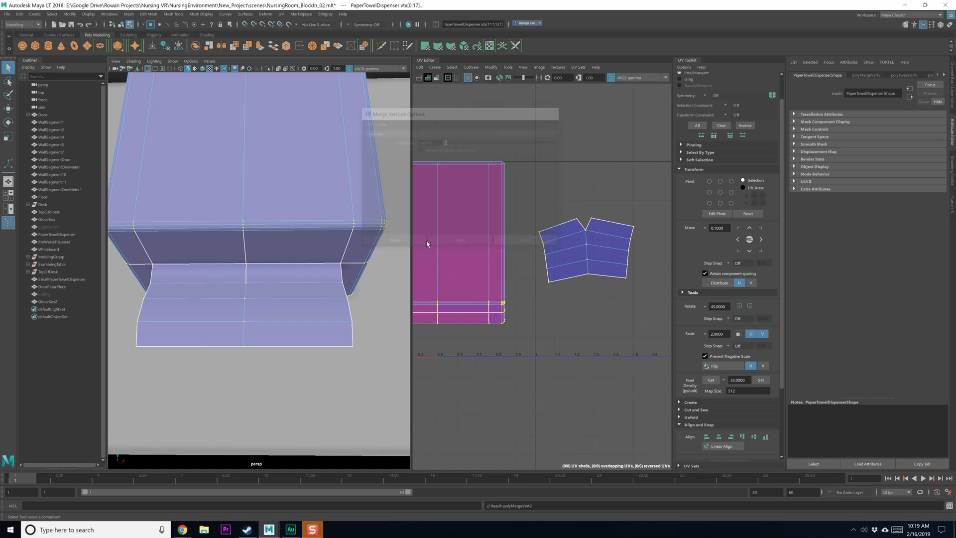
# Step: Duplicate the towel sheet's faces as a separate mesh, with Separate Duplicated Faces enabled and a zero offset
pyautogui.press('F8')
pyautogui.moveTo(274, 269); pyautogui.dragTo(276, 294, button='right')
pyautogui.keyDown('alt'); pyautogui.moveTo(275, 282); pyautogui.dragTo(273, 301); pyautogui.keyUp('alt')
pyautogui.moveTo(328, 355); pyautogui.dragTo(278, 286)
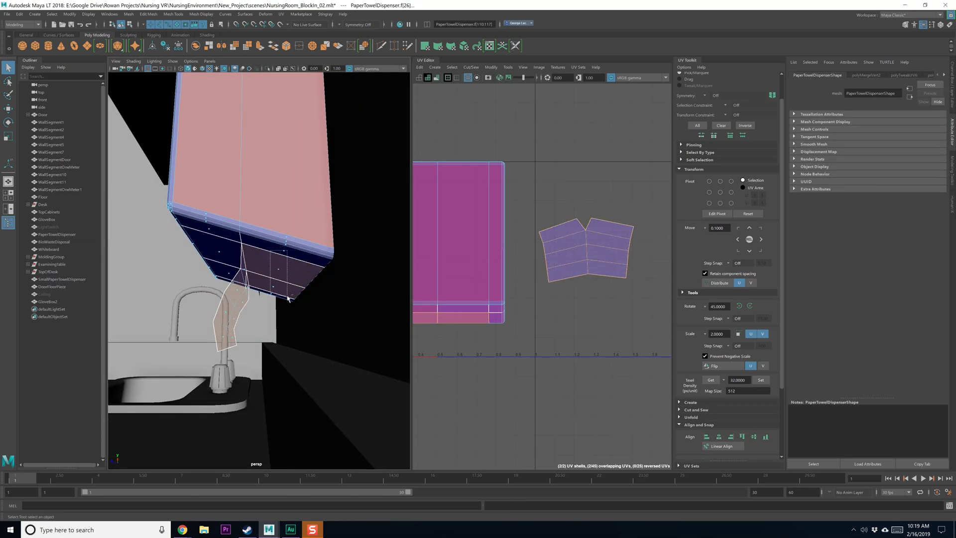
pyautogui.keyDown('ctrl'); pyautogui.moveTo(288, 250); pyautogui.dragTo(251, 225); pyautogui.keyUp('ctrl')
pyautogui.keyDown('alt'); pyautogui.moveTo(255, 264); pyautogui.dragTo(314, 300); pyautogui.keyUp('alt')
pyautogui.keyDown('alt'); pyautogui.moveTo(238, 281); pyautogui.dragTo(267, 298); pyautogui.keyUp('alt')
pyautogui.rightClick(210, 283)
pyautogui.keyDown('alt'); pyautogui.moveTo(211, 287); pyautogui.dragTo(216, 296); pyautogui.keyUp('alt')
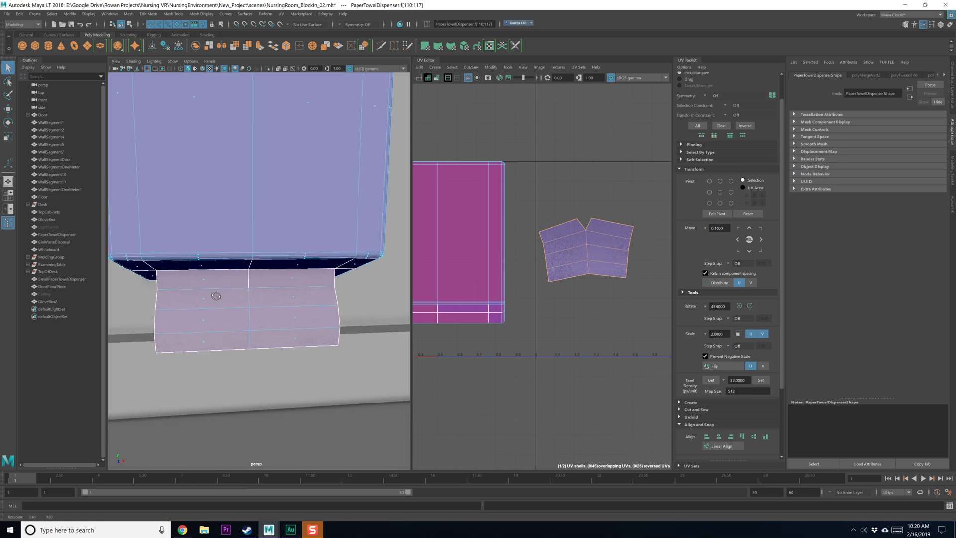
pyautogui.keyDown('alt'); pyautogui.moveTo(313, 348); pyautogui.dragTo(270, 327); pyautogui.keyUp('alt')
pyautogui.keyDown('shift'); pyautogui.rightClick(237, 295); pyautogui.keyUp('shift')
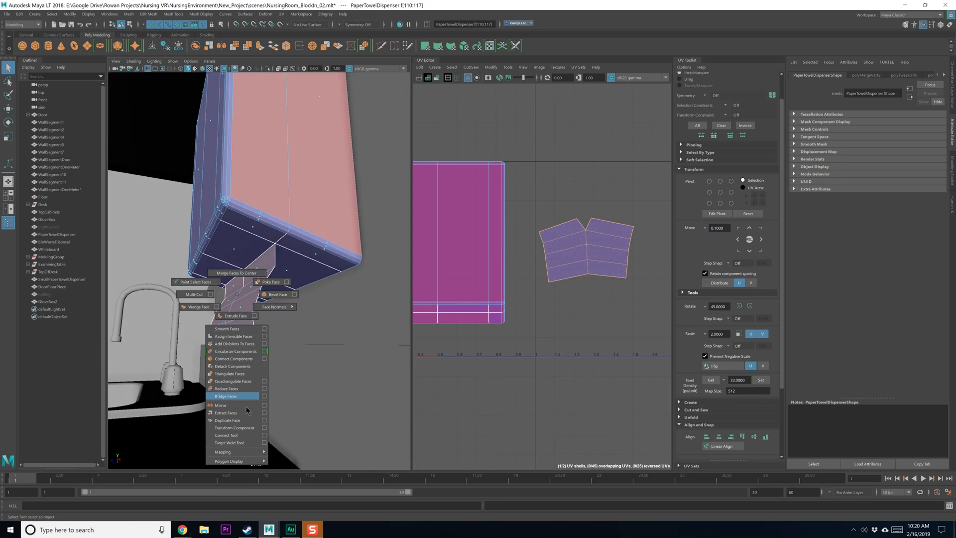
pyautogui.click(263, 421)
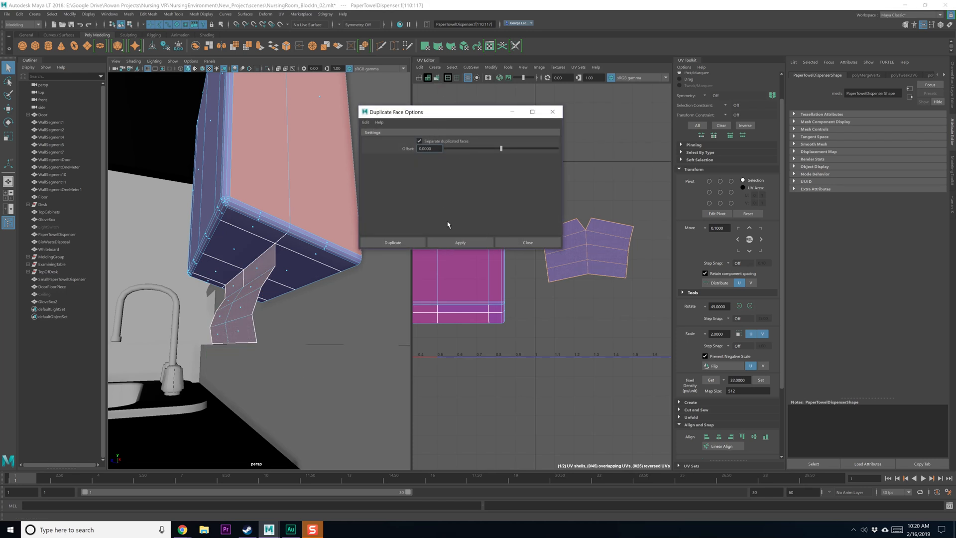
pyautogui.click(398, 243)
pyautogui.keyDown('alt'); pyautogui.moveTo(294, 319); pyautogui.dragTo(275, 309); pyautogui.keyUp('alt')
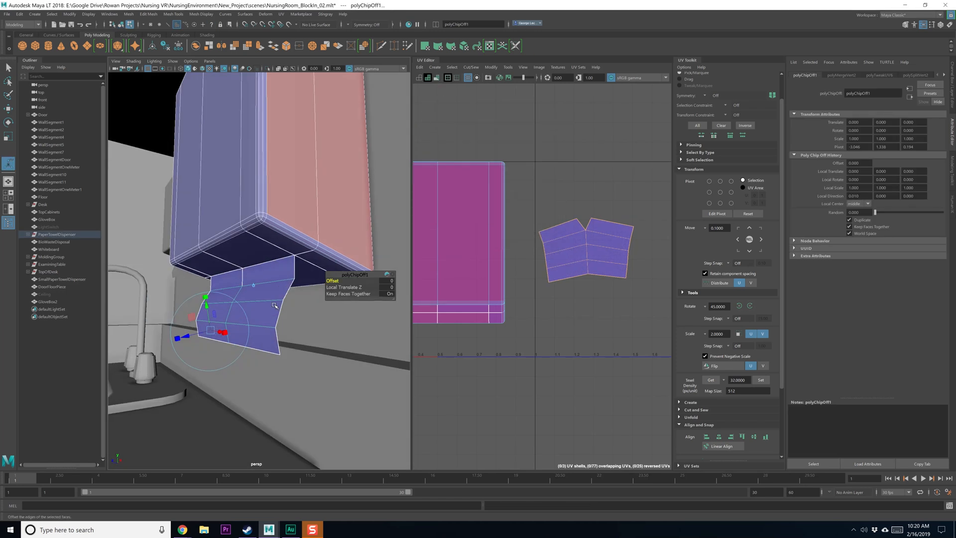
# Step: Select the duplicated towel sheet as an object and reverse its normals
pyautogui.press('F8')
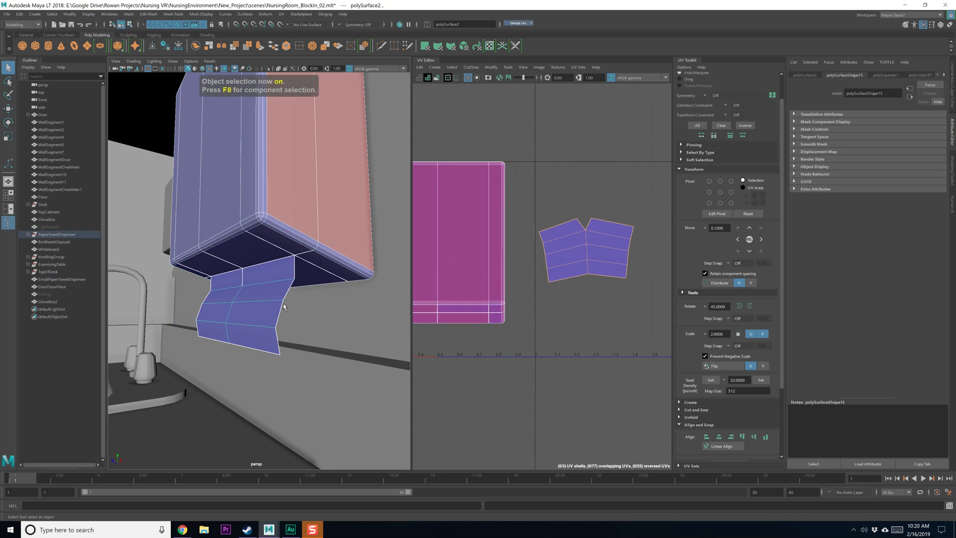
pyautogui.keyDown('alt'); pyautogui.moveTo(283, 305); pyautogui.dragTo(246, 297); pyautogui.keyUp('alt')
pyautogui.click(238, 295)
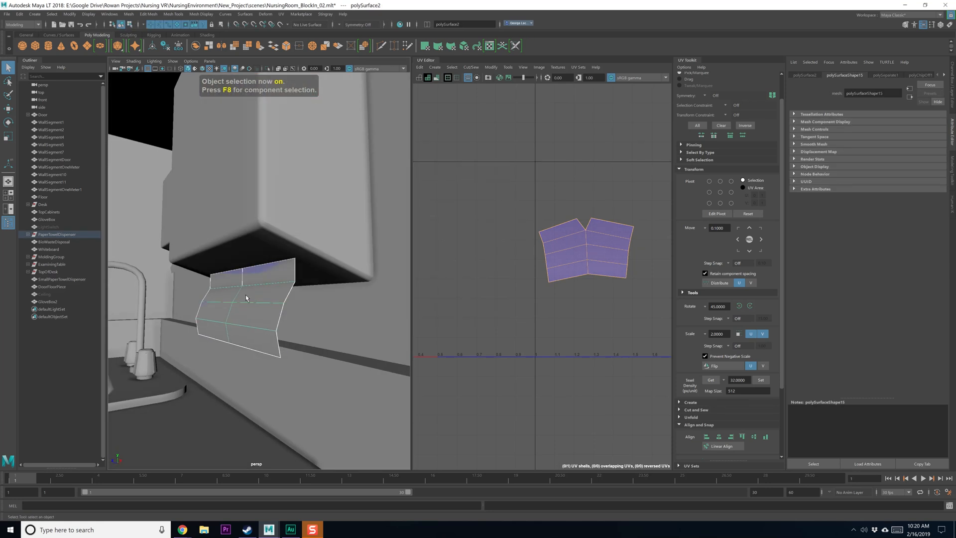
pyautogui.click(265, 13)
pyautogui.click(245, 14)
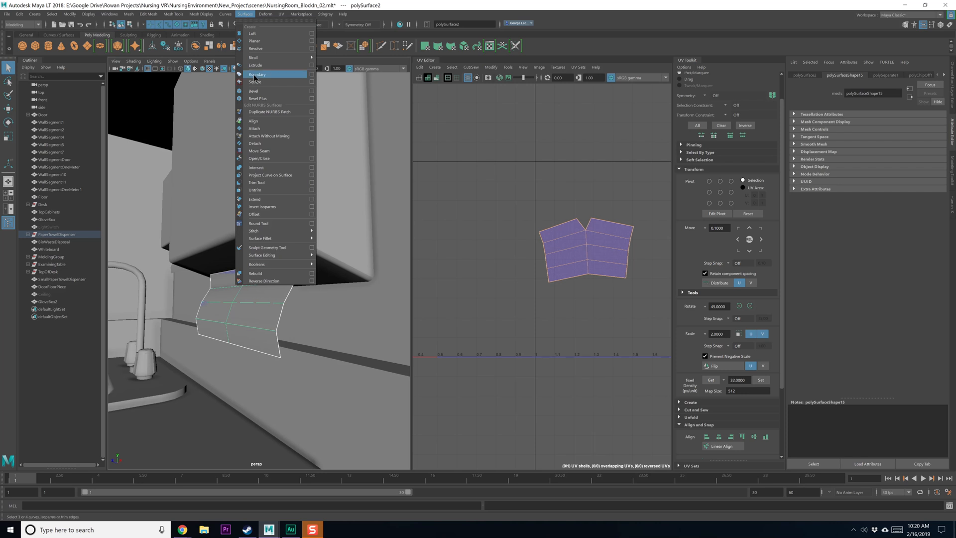
pyautogui.moveTo(225, 15)
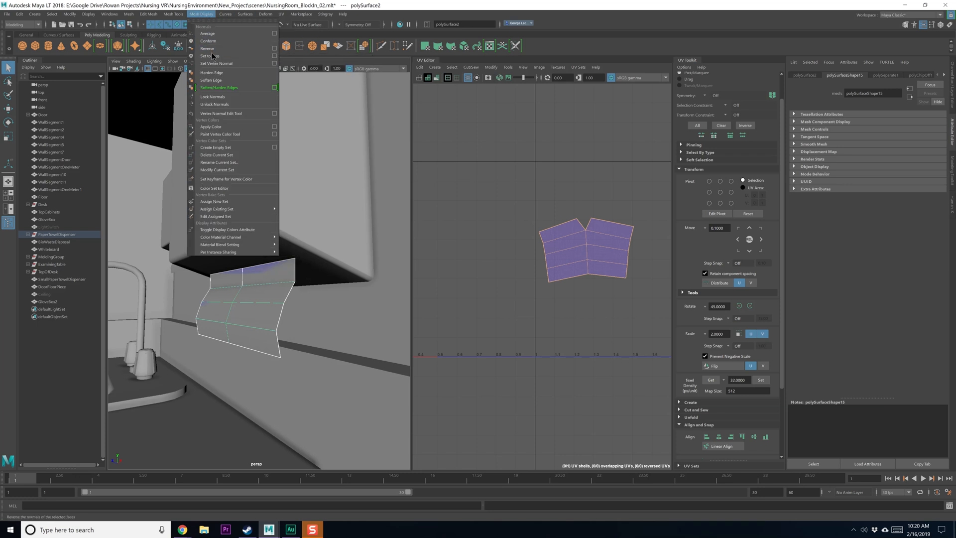
pyautogui.click(213, 48)
# Step: Select the dispenser and both towel sheet surfaces as objects and combine them into one mesh
pyautogui.scroll(-3, 277, 314)
pyautogui.click(277, 313)
pyautogui.keyDown('alt'); pyautogui.moveTo(277, 314); pyautogui.dragTo(271, 292); pyautogui.keyUp('alt')
pyautogui.click(269, 295)
pyautogui.press('f')
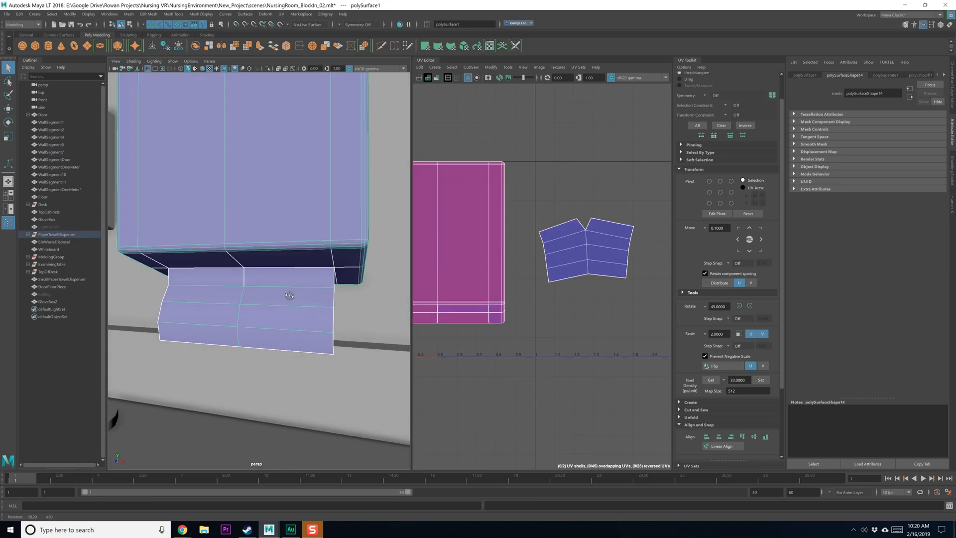
pyautogui.moveTo(283, 298); pyautogui.dragTo(278, 295, button='right')
pyautogui.keyDown('alt'); pyautogui.moveTo(277, 295); pyautogui.dragTo(244, 280); pyautogui.keyUp('alt')
pyautogui.press('F8')
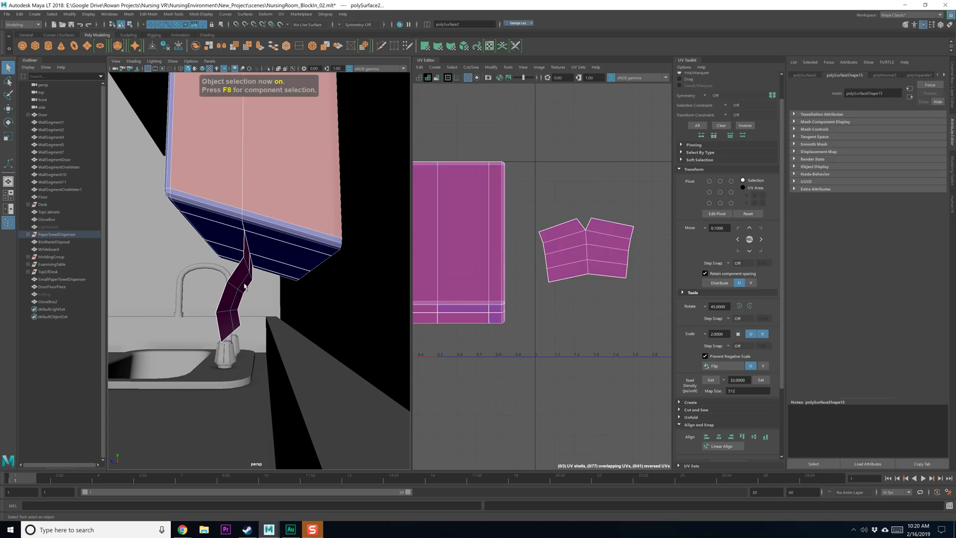
pyautogui.click(200, 47)
# Step: Select the UV shell of the towel sheet's faces on the combined mesh
pyautogui.keyDown('alt'); pyautogui.moveTo(285, 221); pyautogui.dragTo(251, 260); pyautogui.keyUp('alt')
pyautogui.moveTo(251, 260); pyautogui.dragTo(253, 282, button='right')
pyautogui.keyDown('alt'); pyautogui.moveTo(516, 243); pyautogui.dragTo(587, 244, button='middle'); pyautogui.keyUp('alt')
pyautogui.scroll(-2, 587, 244)
pyautogui.moveTo(598, 253); pyautogui.dragTo(558, 246, button='right')
pyautogui.click(626, 252)
pyautogui.keyDown('alt'); pyautogui.moveTo(622, 252); pyautogui.dragTo(612, 253, button='middle'); pyautogui.keyUp('alt')
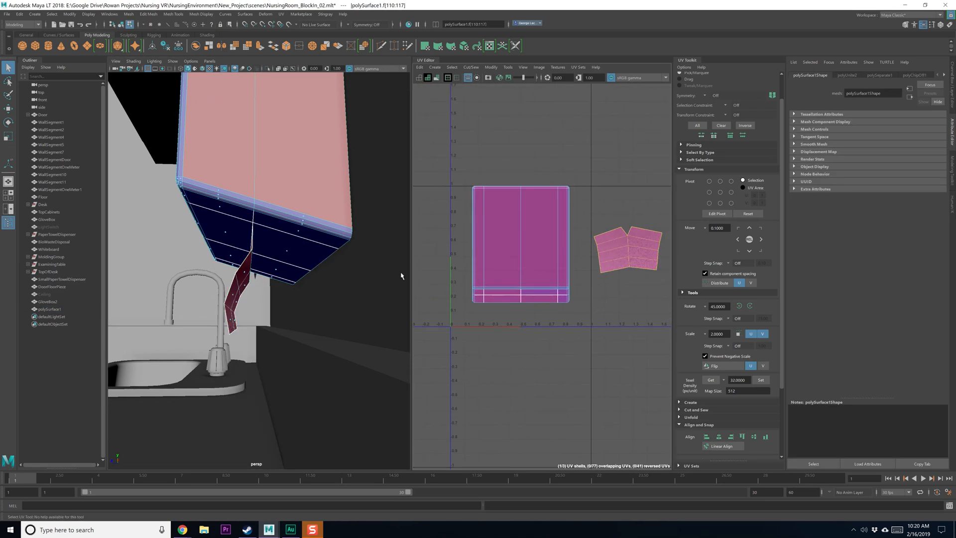
pyautogui.keyDown('alt'); pyautogui.moveTo(286, 278); pyautogui.dragTo(318, 285); pyautogui.keyUp('alt')
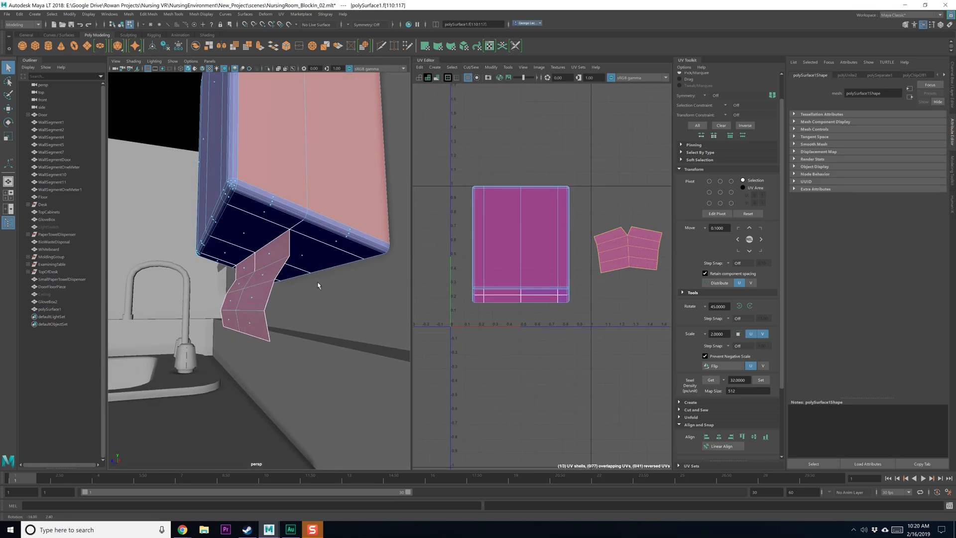
pyautogui.click(270, 262)
pyautogui.moveTo(270, 255)
pyautogui.keyDown('ctrl'); pyautogui.mouseDown(button='right')
pyautogui.moveTo(314, 249)
pyautogui.moveTo(271, 256)
pyautogui.mouseUp(button='right'); pyautogui.keyUp('ctrl')
pyautogui.keyDown('shift'); pyautogui.moveTo(270, 254); pyautogui.dragTo(299, 245, button='right'); pyautogui.keyUp('shift')
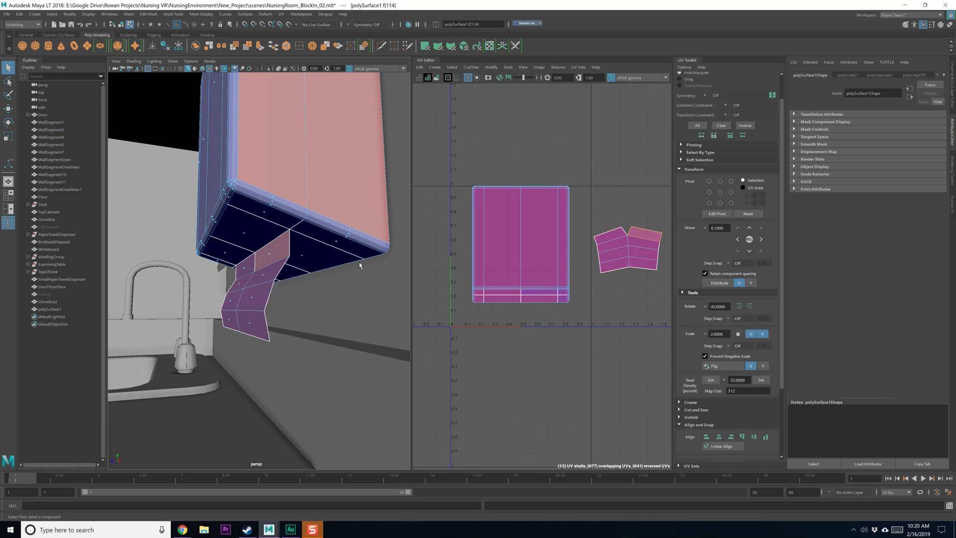
pyautogui.moveTo(360, 265)
pyautogui.keyDown('alt'); pyautogui.mouseDown()
pyautogui.moveTo(313, 252)
pyautogui.moveTo(303, 258)
pyautogui.moveTo(351, 260)
pyautogui.mouseUp(); pyautogui.keyUp('alt')
# Step: Reselect the whole towel sheet's faces and move their UV shell up, clear of the overlapping duplicate shell
pyautogui.doubleClick(285, 278)
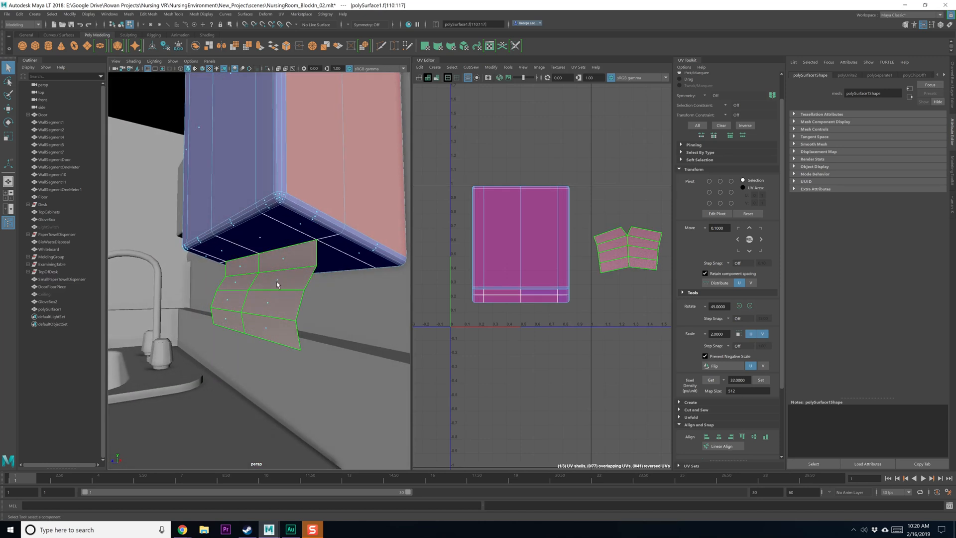
pyautogui.moveTo(277, 283)
pyautogui.mouseDown(button='right')
pyautogui.moveTo(309, 293)
pyautogui.moveTo(285, 288)
pyautogui.mouseUp(button='right')
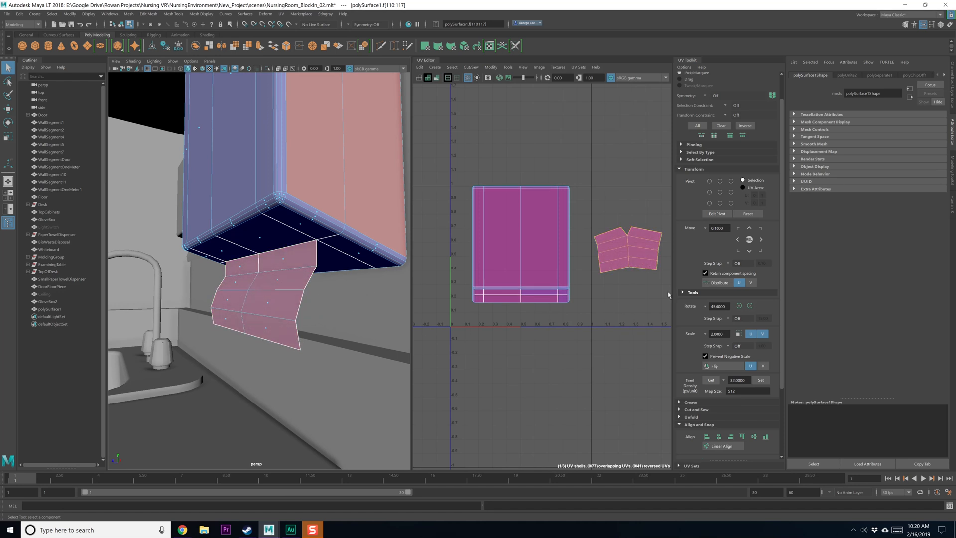
pyautogui.moveTo(628, 175); pyautogui.dragTo(627, 119)
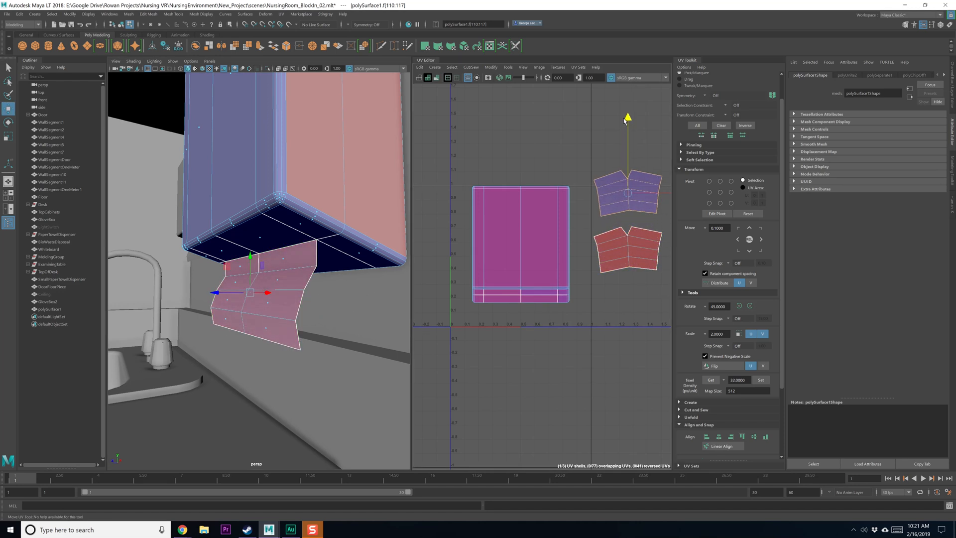
pyautogui.click(612, 224)
# Step: Flip the lower towel sheet UV shell along U
pyautogui.keyDown('alt'); pyautogui.moveTo(612, 224); pyautogui.dragTo(580, 239, button='middle'); pyautogui.keyUp('alt')
pyautogui.click(593, 267)
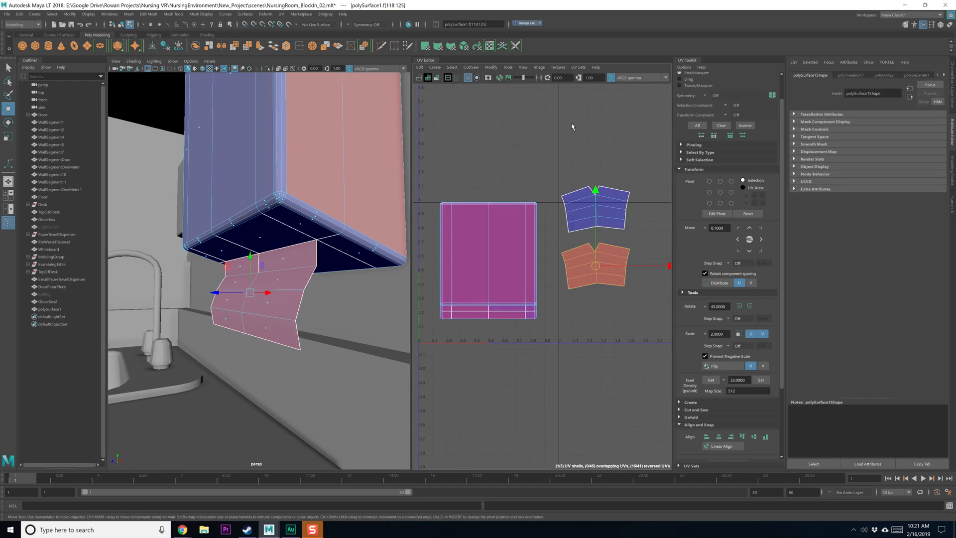
pyautogui.click(733, 366)
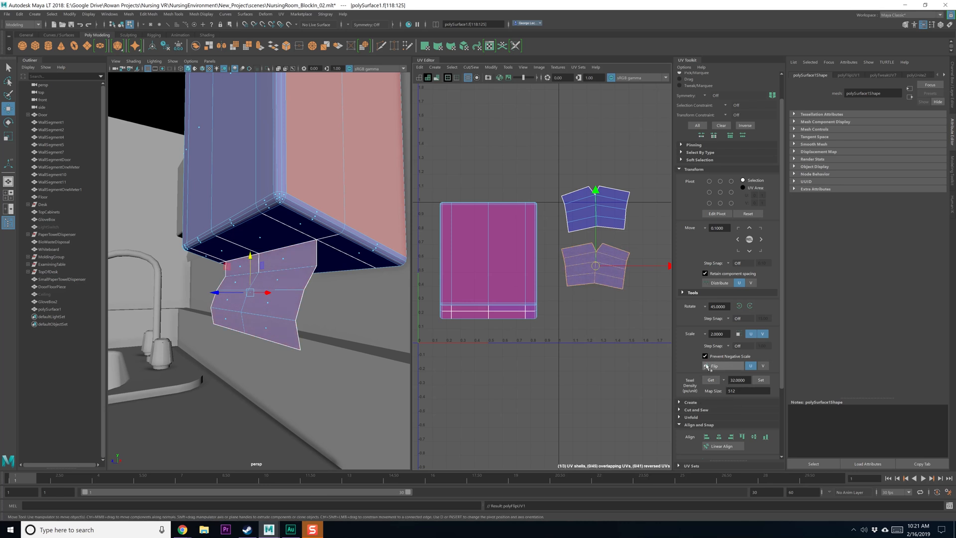
pyautogui.keyDown('alt'); pyautogui.moveTo(588, 215); pyautogui.dragTo(583, 232, button='middle'); pyautogui.keyUp('alt')
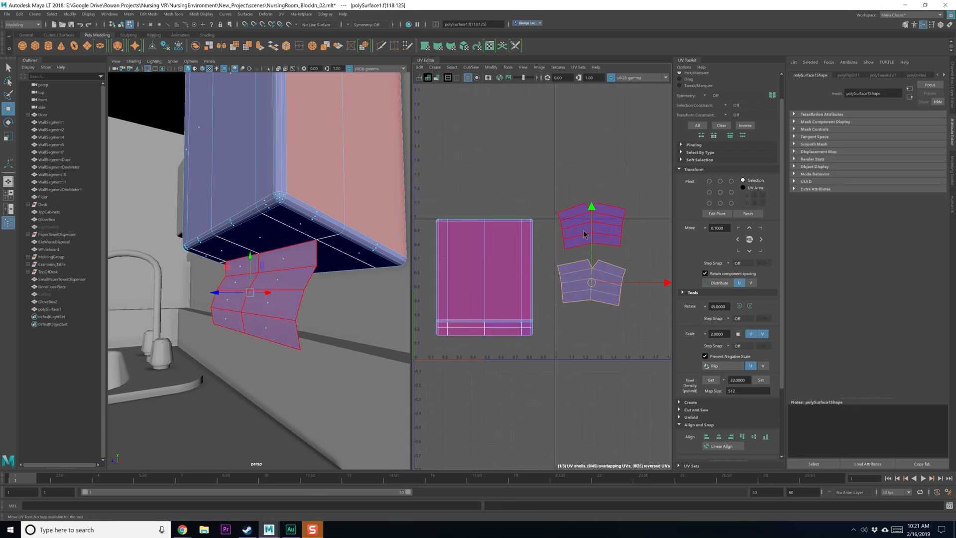
# Step: Try to close the notch in the upper towel shell by sewing or merging its two notch UVs
pyautogui.moveTo(583, 233); pyautogui.dragTo(613, 231, button='right')
pyautogui.moveTo(581, 197); pyautogui.dragTo(602, 209)
pyautogui.keyDown('shift'); pyautogui.rightClick(601, 210); pyautogui.keyUp('shift')
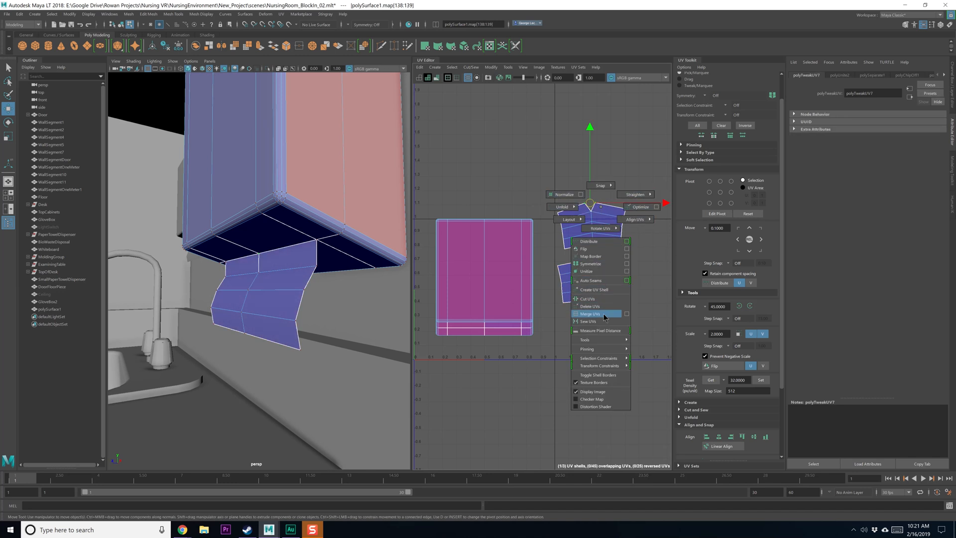
pyautogui.click(604, 322)
pyautogui.hotkey('ctrl', 'z')
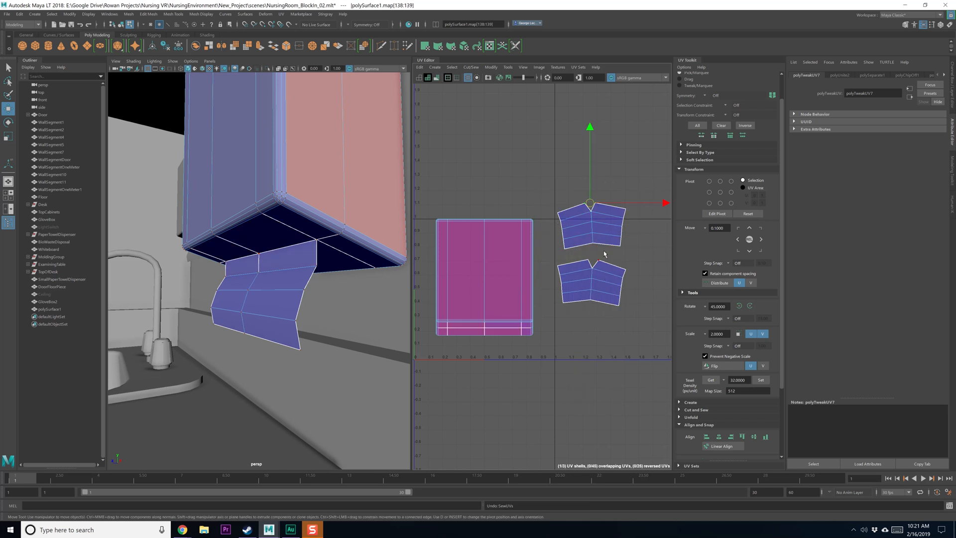
pyautogui.keyDown('shift'); pyautogui.rightClick(607, 269); pyautogui.keyUp('shift')
pyautogui.click(601, 326)
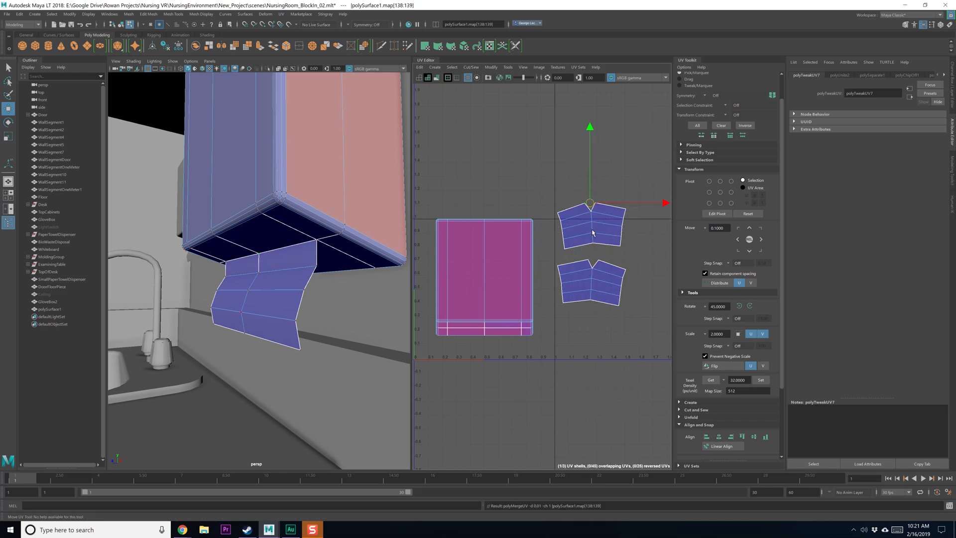
# Step: Try to merge the two UVs at the notch of the lower towel shell
pyautogui.scroll(5, 592, 233)
pyautogui.moveTo(609, 327); pyautogui.dragTo(610, 327)
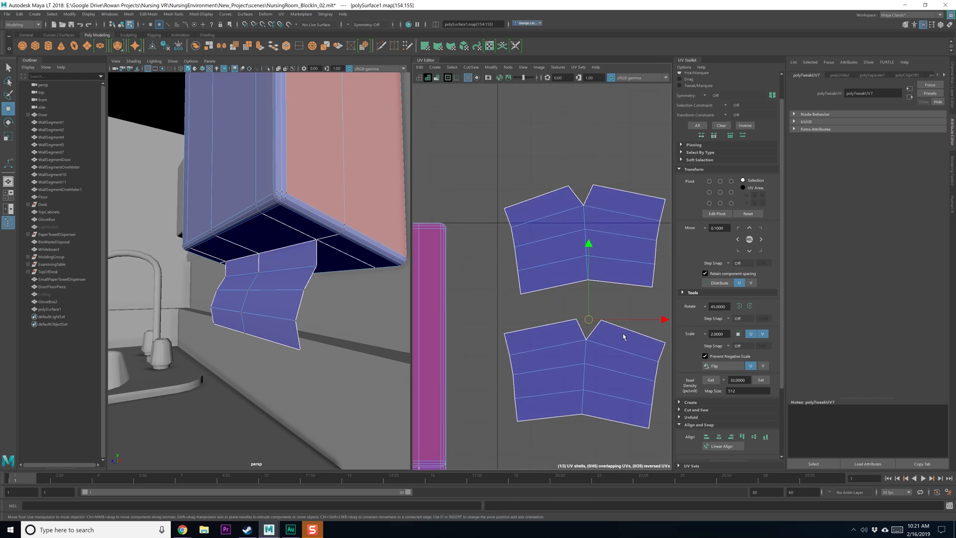
pyautogui.rightClick(608, 329)
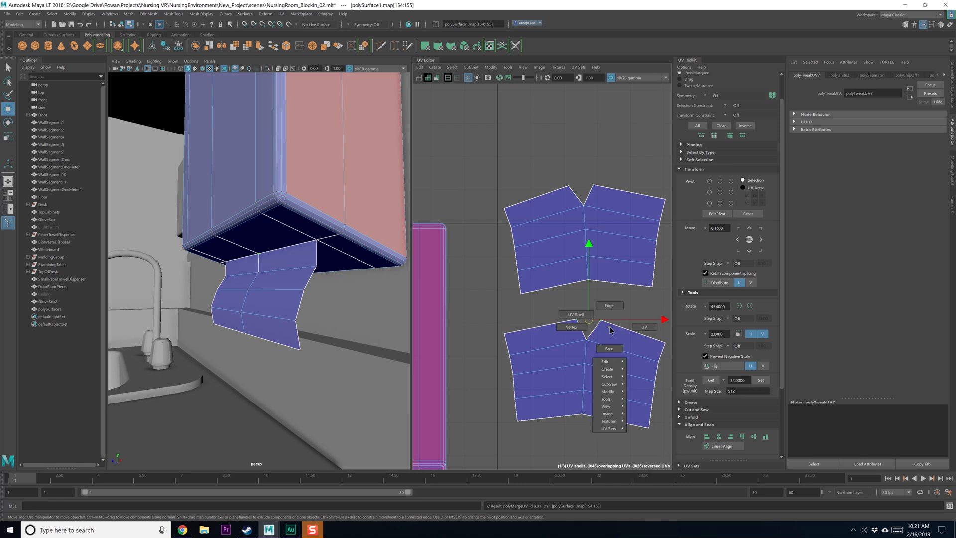
pyautogui.click(632, 328)
pyautogui.keyDown('shift'); pyautogui.rightClick(611, 333); pyautogui.keyUp('shift')
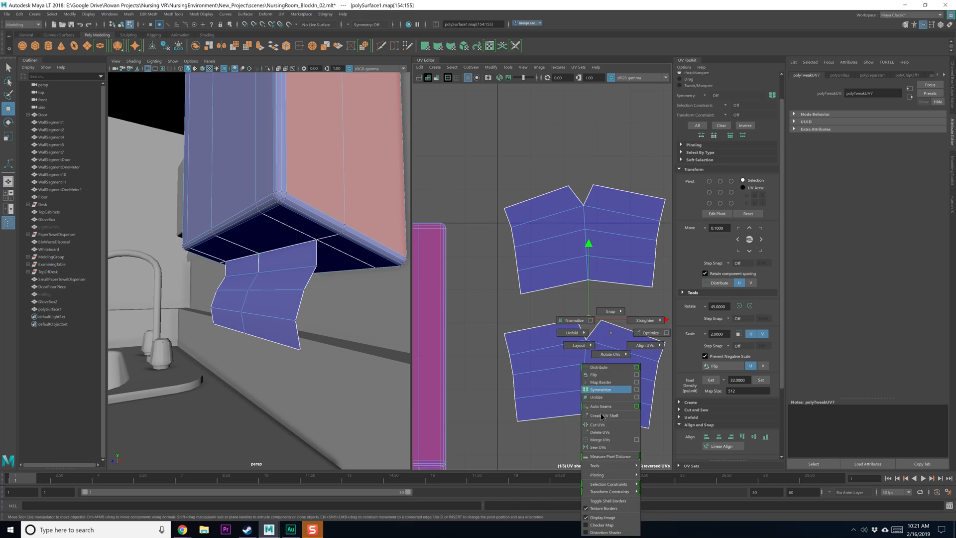
pyautogui.click(601, 439)
pyautogui.click(597, 314)
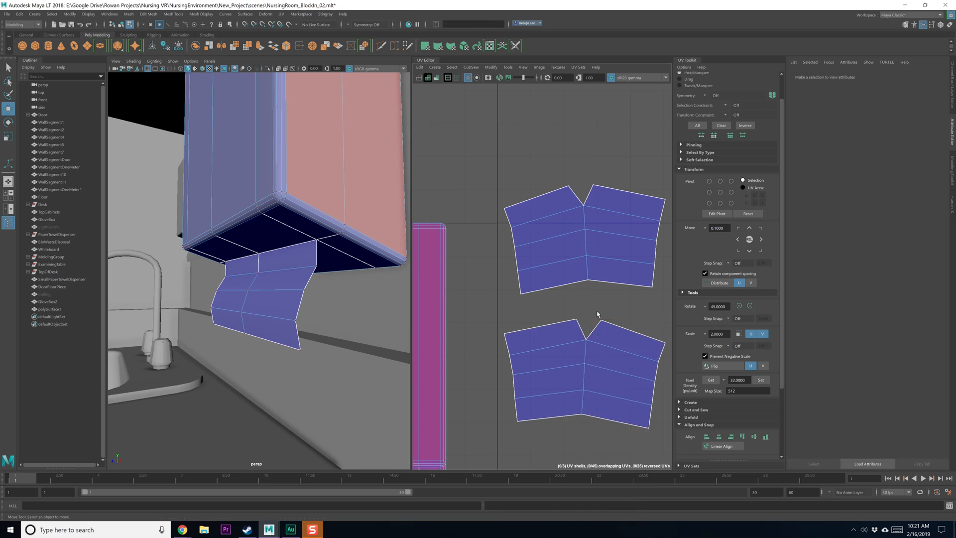
# Step: Apply a planar projection to the upper towel shell and move the projected shell above the dispenser's UVs
pyautogui.keyDown('alt'); pyautogui.moveTo(591, 335); pyautogui.dragTo(585, 326, button='middle'); pyautogui.keyUp('alt')
pyautogui.click(559, 261)
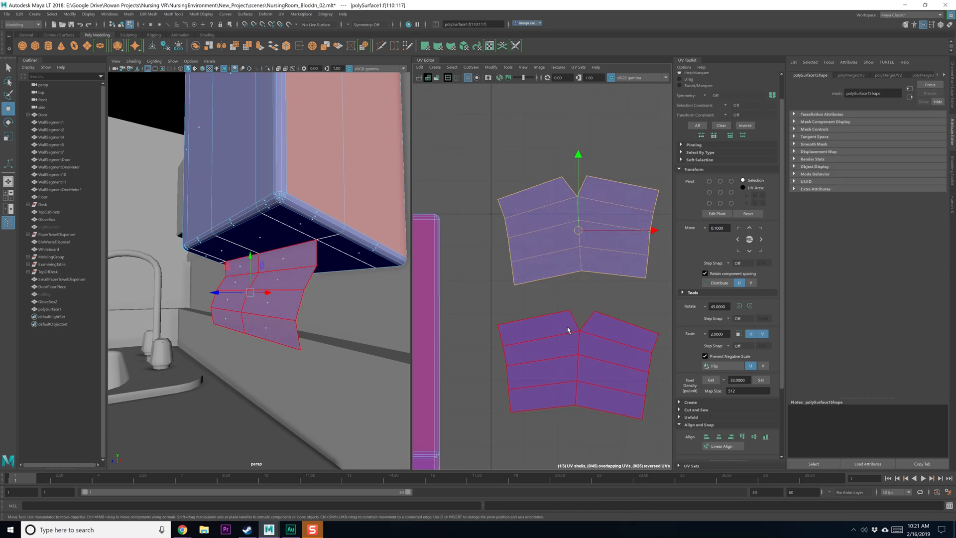
pyautogui.click(281, 14)
pyautogui.click(295, 104)
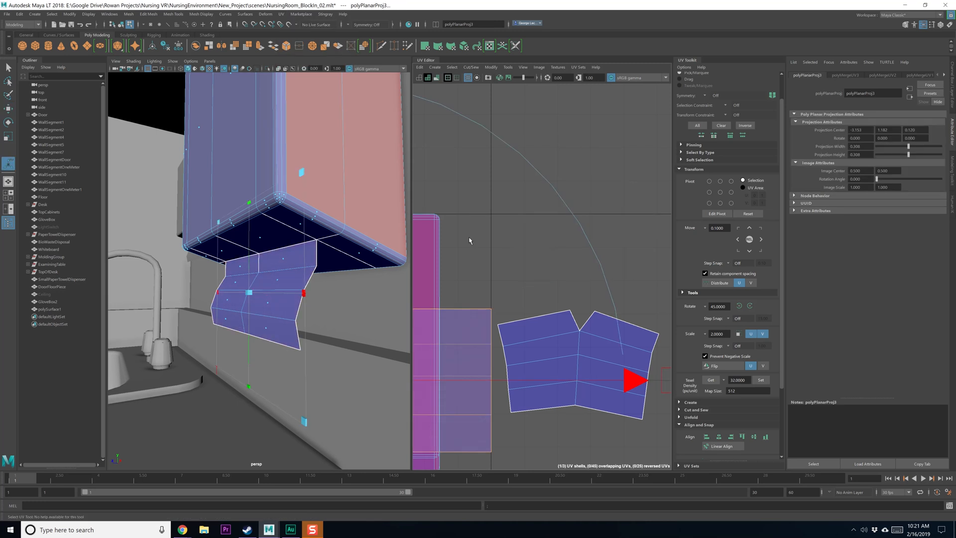
pyautogui.scroll(-4, 489, 263)
pyautogui.moveTo(490, 263); pyautogui.dragTo(556, 151, button='middle')
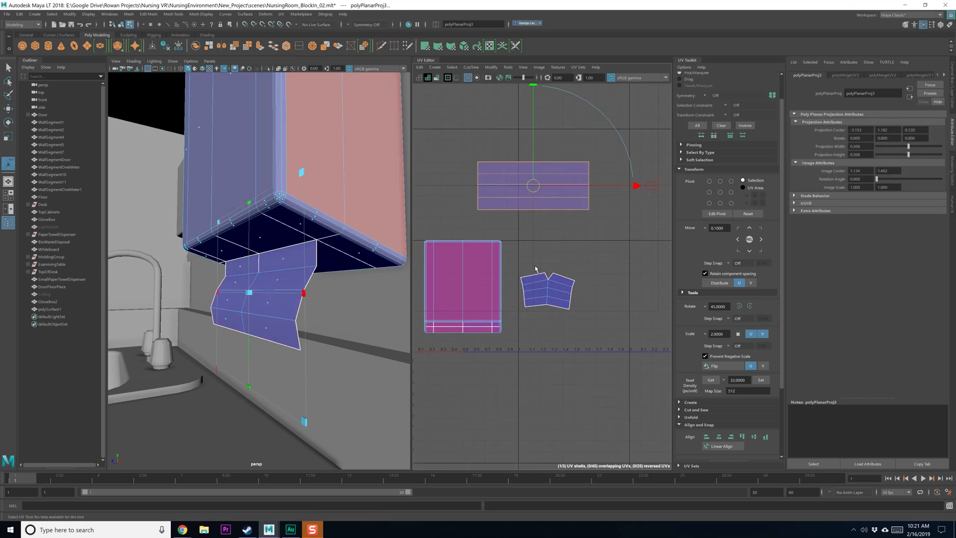
# Step: Apply the same planar projection to the other notched towel shell and flip the projected shell along U
pyautogui.click(545, 287)
pyautogui.press('g')
pyautogui.moveTo(461, 300); pyautogui.dragTo(561, 242)
pyautogui.click(604, 228)
pyautogui.keyDown('alt'); pyautogui.moveTo(629, 260); pyautogui.dragTo(613, 290, button='middle'); pyautogui.keyUp('alt')
pyautogui.click(613, 291)
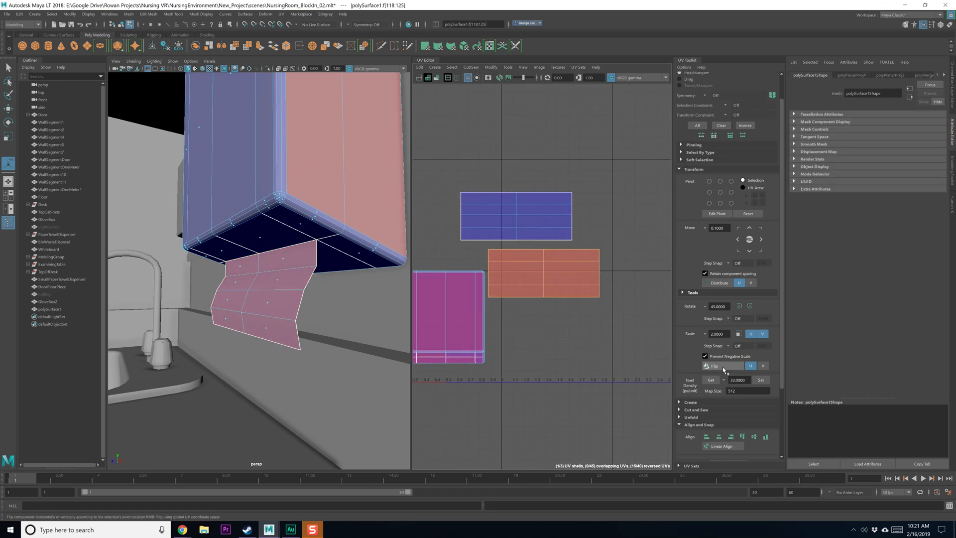
pyautogui.click(723, 369)
pyautogui.click(561, 313)
# Step: Select both rectangular towel sheet shells and unfold them
pyautogui.click(538, 224)
pyautogui.moveTo(518, 160); pyautogui.dragTo(572, 256)
pyautogui.moveTo(572, 244); pyautogui.dragTo(497, 247, button='right')
pyautogui.scroll(3, 564, 272)
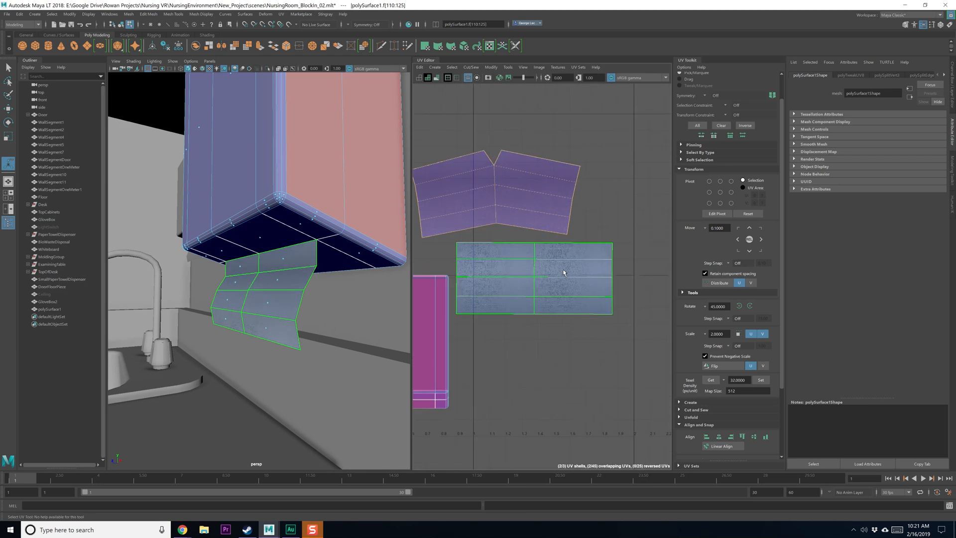
# Step: Compare the notched towel shell with the rectangular one and inspect the matching faces under the dispenser
pyautogui.scroll(3, 563, 272)
pyautogui.click(518, 250)
pyautogui.scroll(-2, 516, 233)
pyautogui.click(501, 186)
pyautogui.keyDown('alt'); pyautogui.moveTo(465, 175); pyautogui.dragTo(523, 201, button='middle'); pyautogui.keyUp('alt')
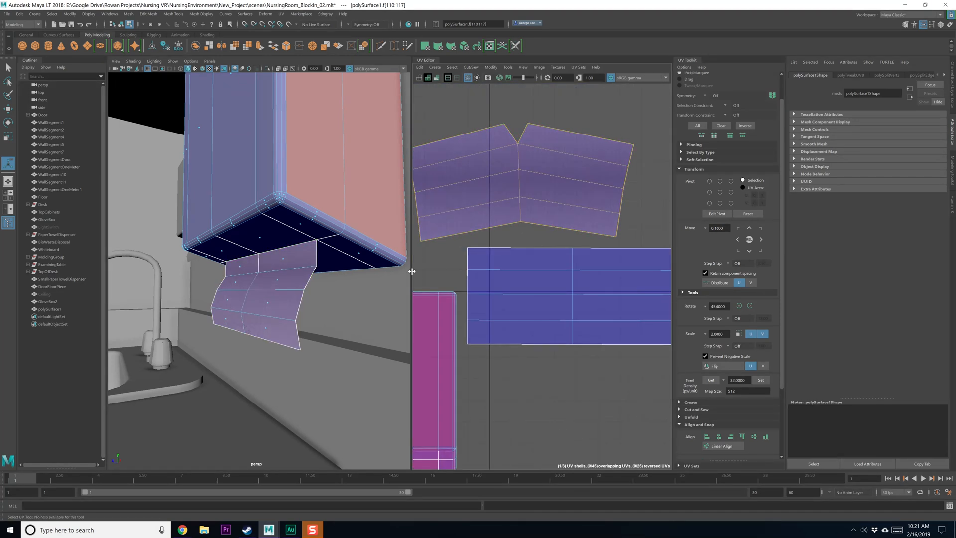
pyautogui.keyDown('alt'); pyautogui.moveTo(401, 279); pyautogui.dragTo(365, 316); pyautogui.keyUp('alt')
pyautogui.keyDown('alt'); pyautogui.moveTo(516, 228); pyautogui.dragTo(525, 259, button='middle'); pyautogui.keyUp('alt')
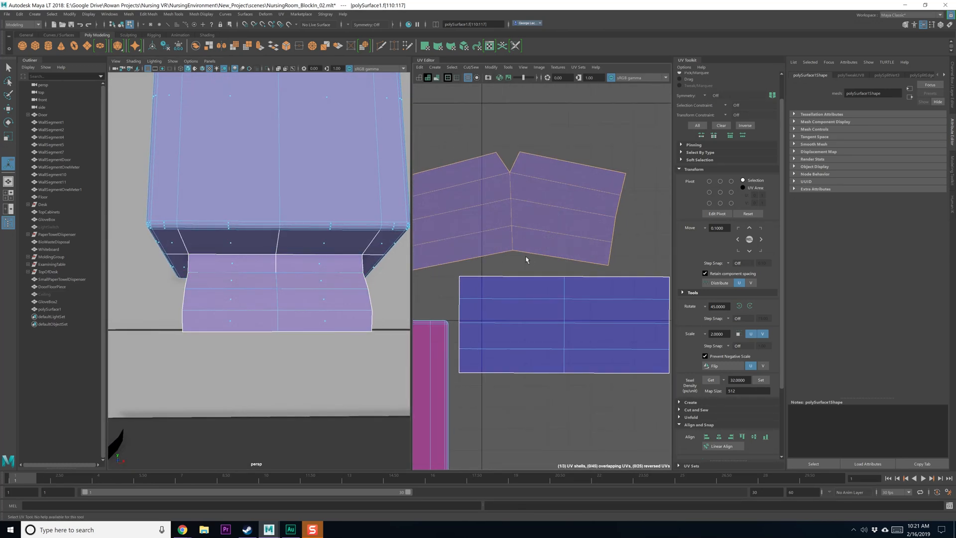
pyautogui.scroll(-4, 518, 258)
pyautogui.click(537, 290)
pyautogui.moveTo(538, 289); pyautogui.dragTo(510, 284, button='right')
pyautogui.click(512, 238)
pyautogui.scroll(2, 514, 225)
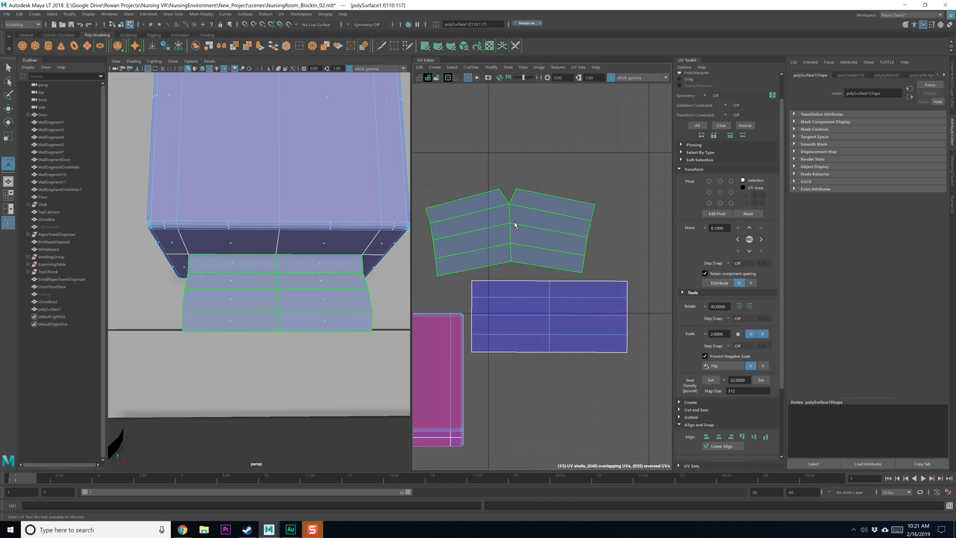
# Step: Snap the notched towel shell's outer UVs on its right edge onto the matching points of the rectangular shell
pyautogui.keyDown('alt'); pyautogui.moveTo(514, 225); pyautogui.dragTo(509, 217, button='middle'); pyautogui.keyUp('alt')
pyautogui.moveTo(514, 205); pyautogui.dragTo(546, 203, button='right')
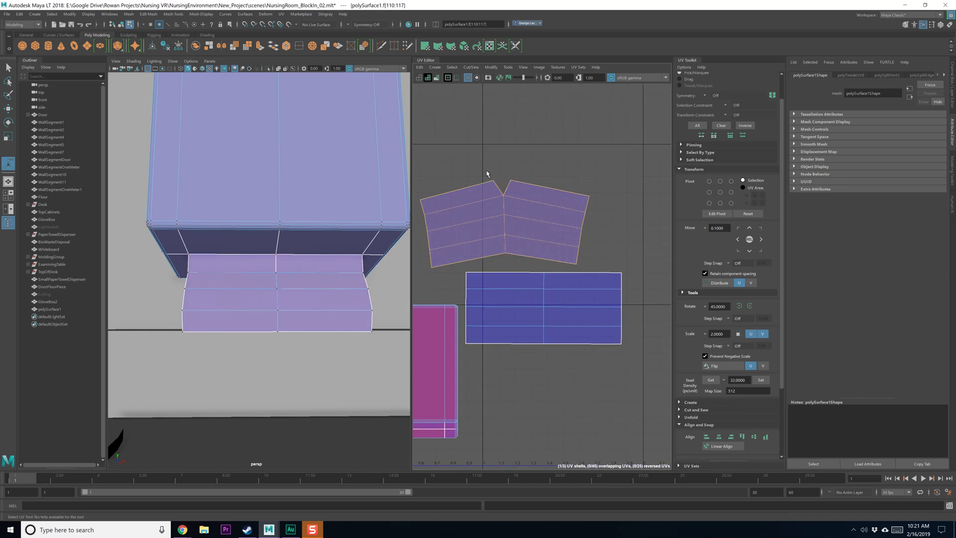
pyautogui.moveTo(487, 174); pyautogui.dragTo(519, 188)
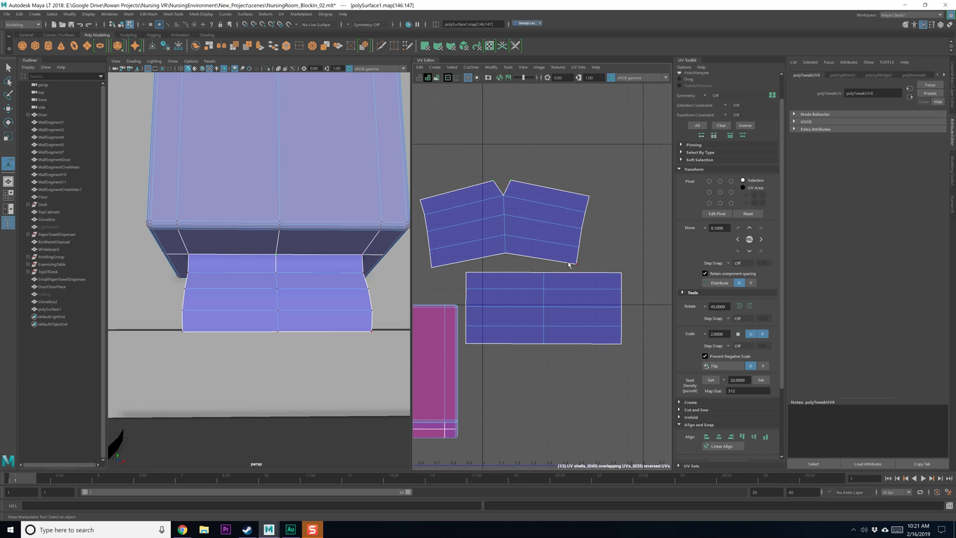
pyautogui.keyDown('alt'); pyautogui.moveTo(568, 264); pyautogui.dragTo(554, 259, button='middle'); pyautogui.keyUp('alt')
pyautogui.press('w')
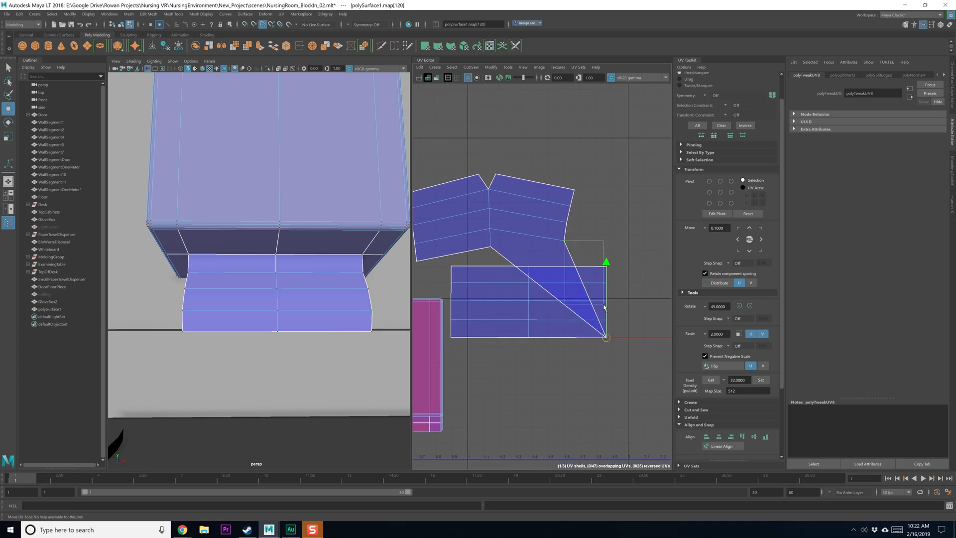
pyautogui.click(564, 241)
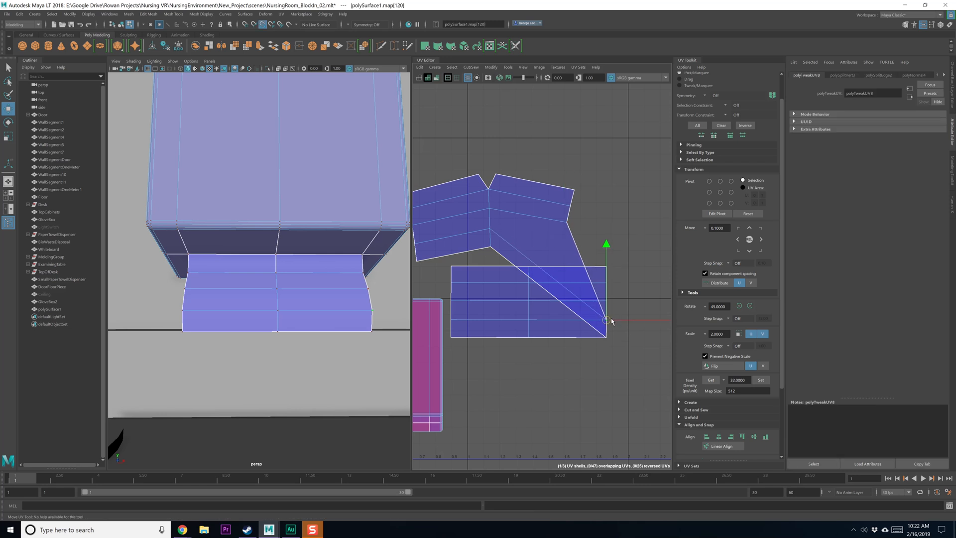
pyautogui.moveTo(578, 239)
pyautogui.mouseDown()
pyautogui.moveTo(566, 225)
pyautogui.moveTo(585, 221)
pyautogui.mouseUp()
pyautogui.moveTo(586, 224); pyautogui.dragTo(609, 272, button='middle')
pyautogui.click(577, 199)
pyautogui.moveTo(577, 195); pyautogui.dragTo(610, 256, button='middle')
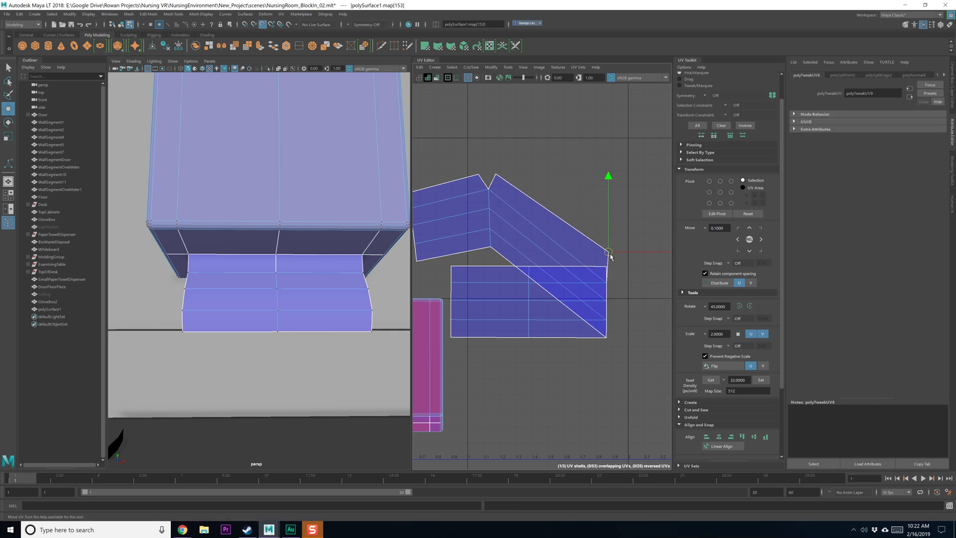
# Step: Snap the notched shell's centre column of UVs, including the two notch points, onto the rectangular shell's centre line
pyautogui.click(485, 246)
pyautogui.moveTo(485, 246); pyautogui.dragTo(531, 345, button='middle')
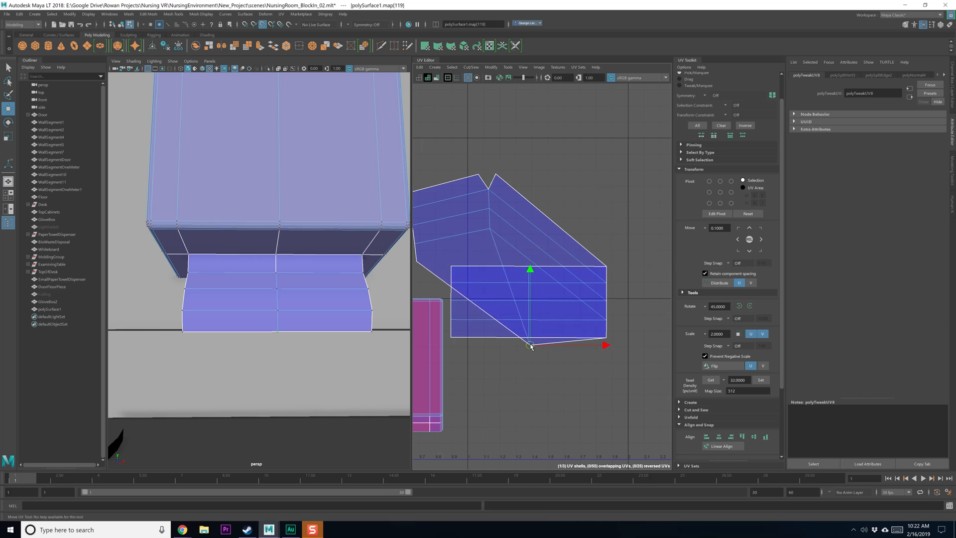
pyautogui.click(496, 238)
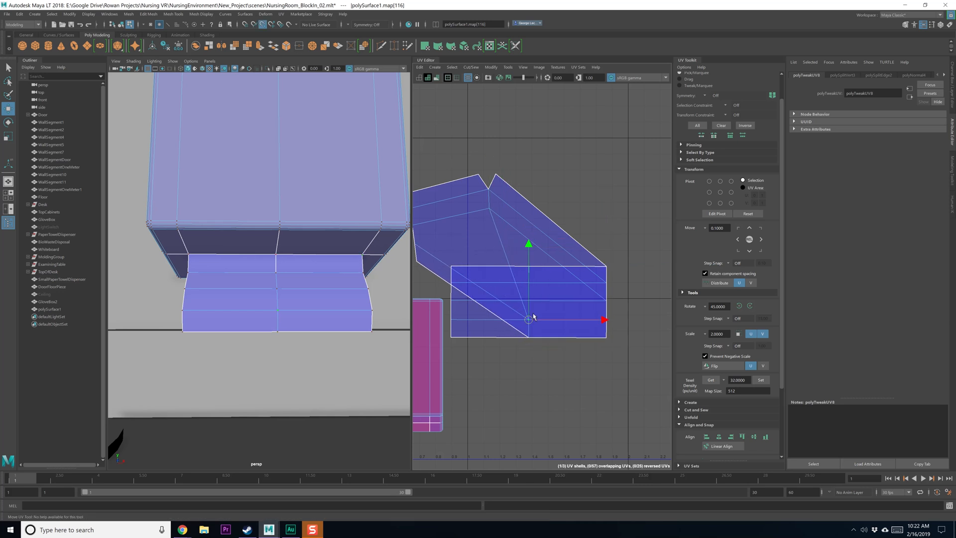
pyautogui.click(487, 210)
pyautogui.moveTo(488, 210); pyautogui.dragTo(525, 292, button='middle')
pyautogui.click(488, 188)
pyautogui.moveTo(488, 188); pyautogui.dragTo(523, 289, button='middle')
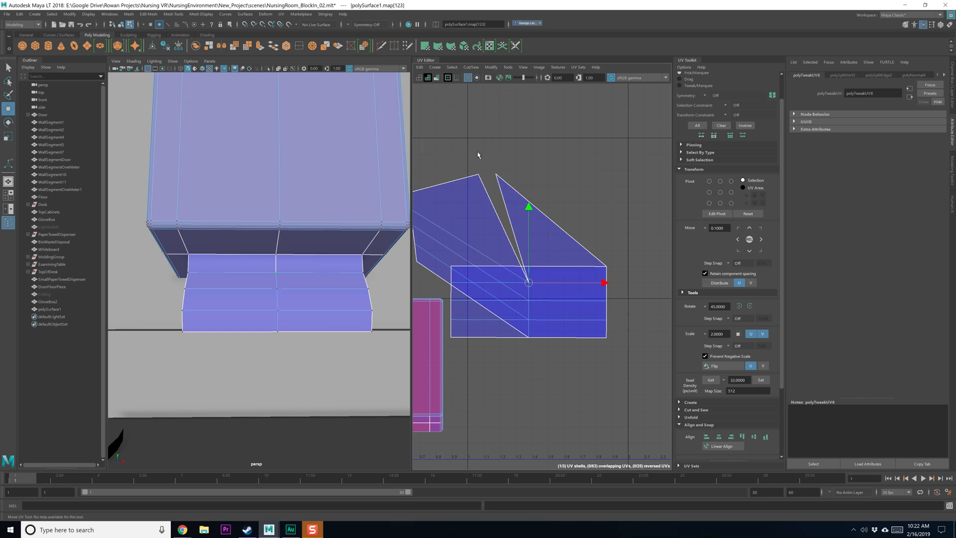
pyautogui.moveTo(507, 179); pyautogui.dragTo(507, 179)
pyautogui.moveTo(507, 179); pyautogui.dragTo(503, 204, button='middle')
pyautogui.press('v')
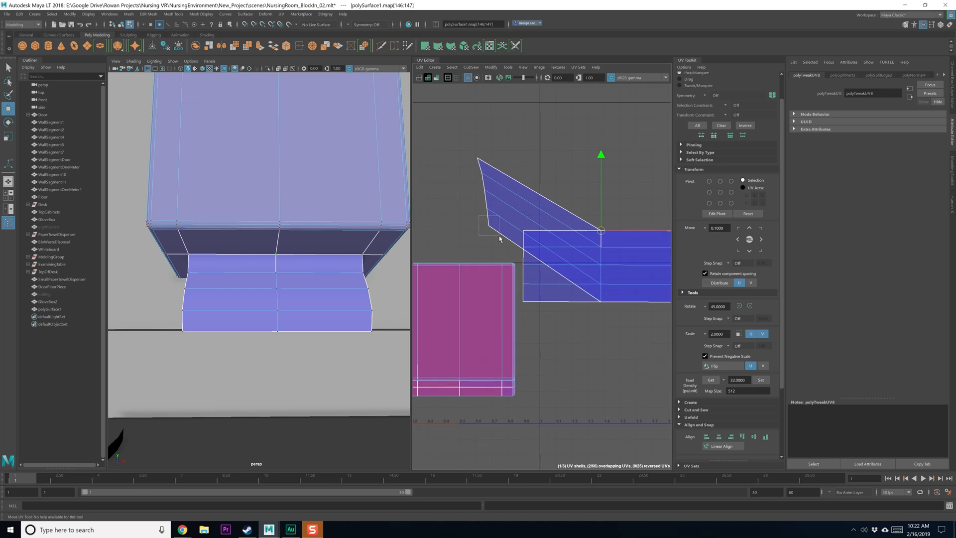
# Step: Snap the notched towel shell's remaining left-edge UVs onto the matching points of the rectangular shell
pyautogui.moveTo(499, 239); pyautogui.dragTo(529, 310)
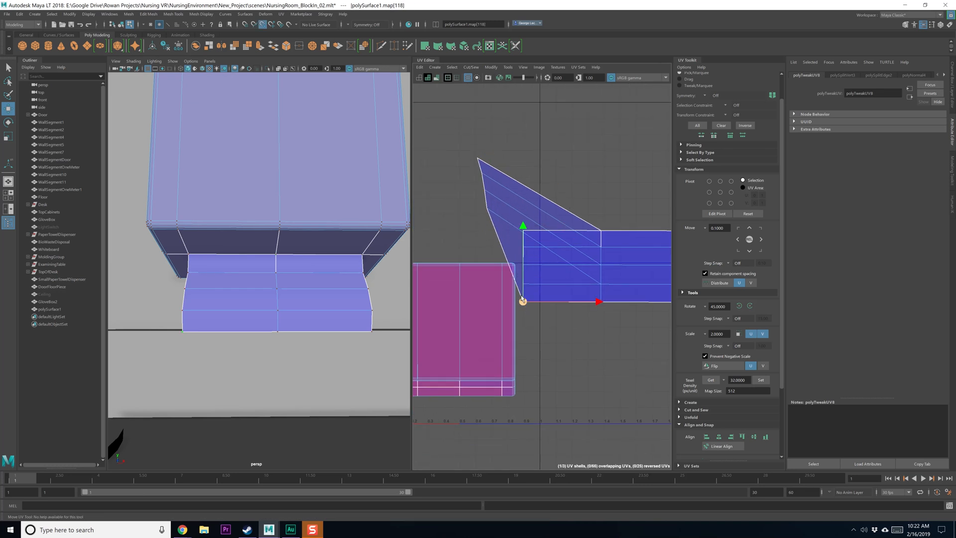
pyautogui.click(483, 210)
pyautogui.moveTo(484, 209); pyautogui.dragTo(527, 282)
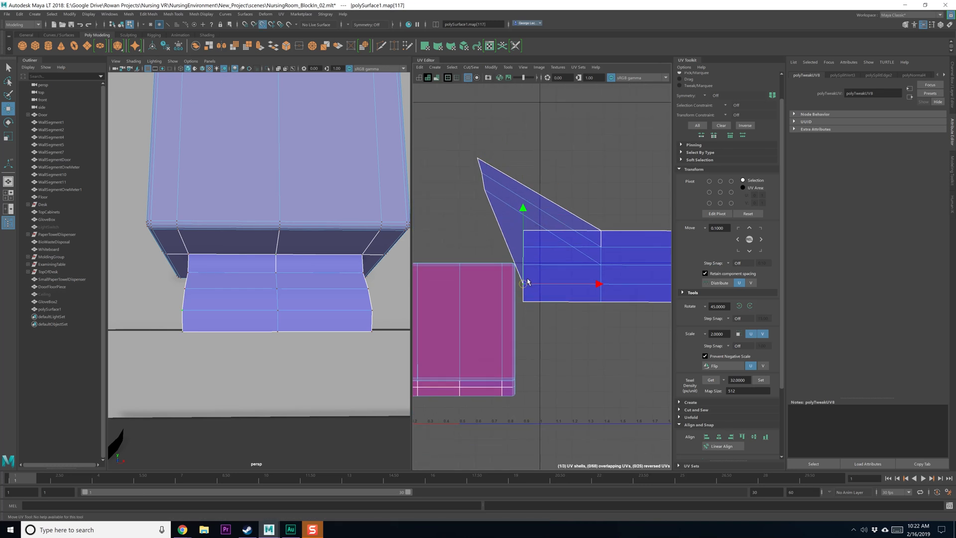
pyautogui.click(485, 190)
pyautogui.press('v')
pyautogui.moveTo(485, 190); pyautogui.dragTo(515, 233)
pyautogui.click(483, 175)
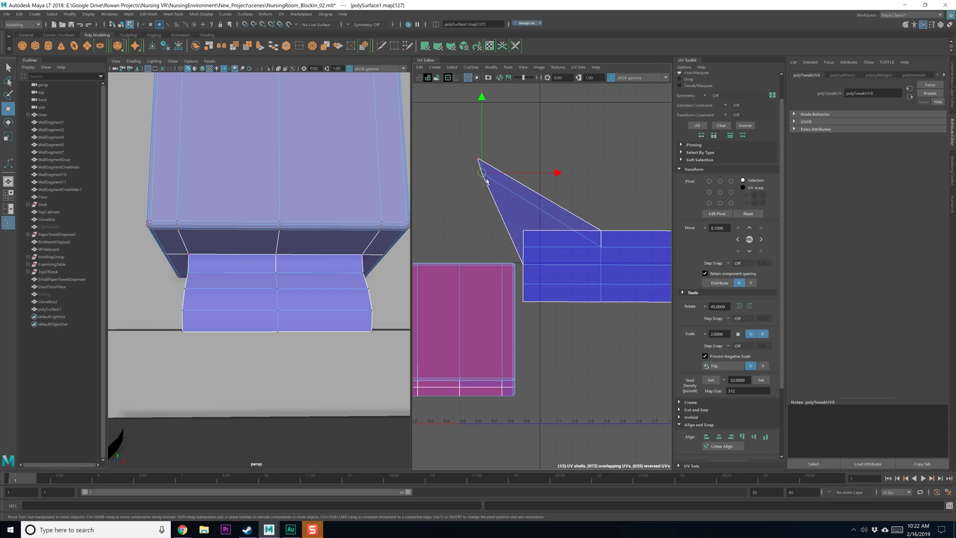
pyautogui.press('v')
pyautogui.moveTo(483, 176); pyautogui.dragTo(512, 219)
pyautogui.click(478, 159)
pyautogui.moveTo(478, 159); pyautogui.dragTo(506, 184)
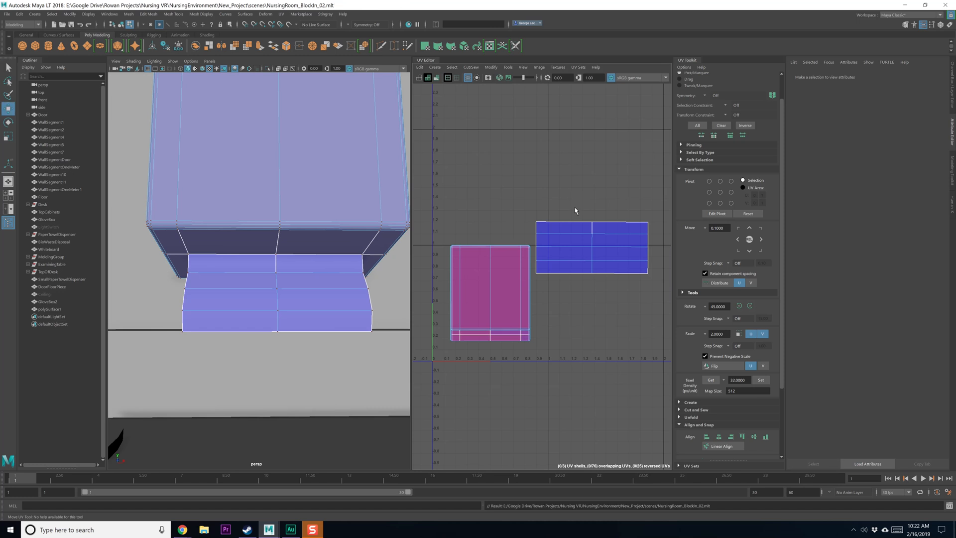
# Step: Select one of the two stacked towel sheet shells and move it clear above the other
pyautogui.press('F8')
pyautogui.press('F8')
pyautogui.click(591, 233)
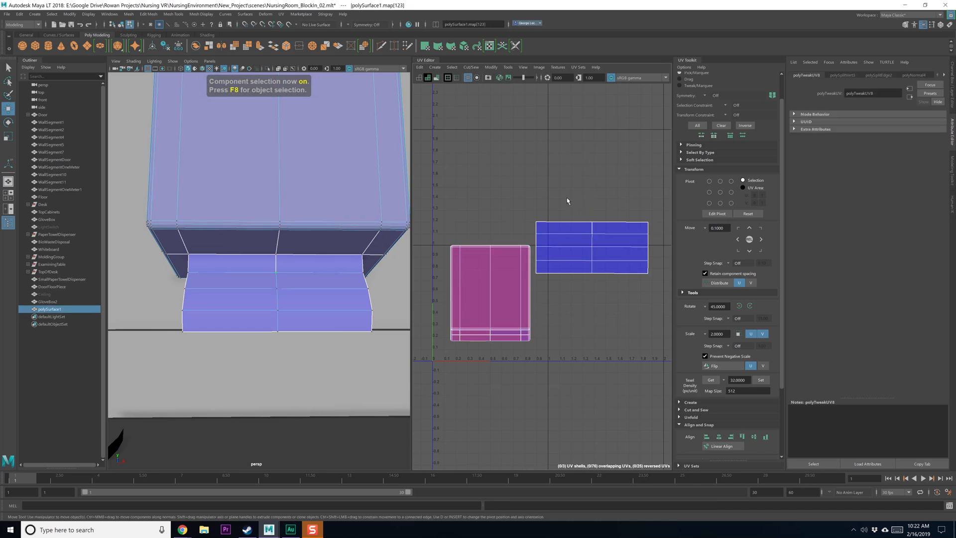
pyautogui.press('F8')
pyautogui.moveTo(589, 253); pyautogui.dragTo(576, 243, button='right')
pyautogui.scroll(4, 584, 237)
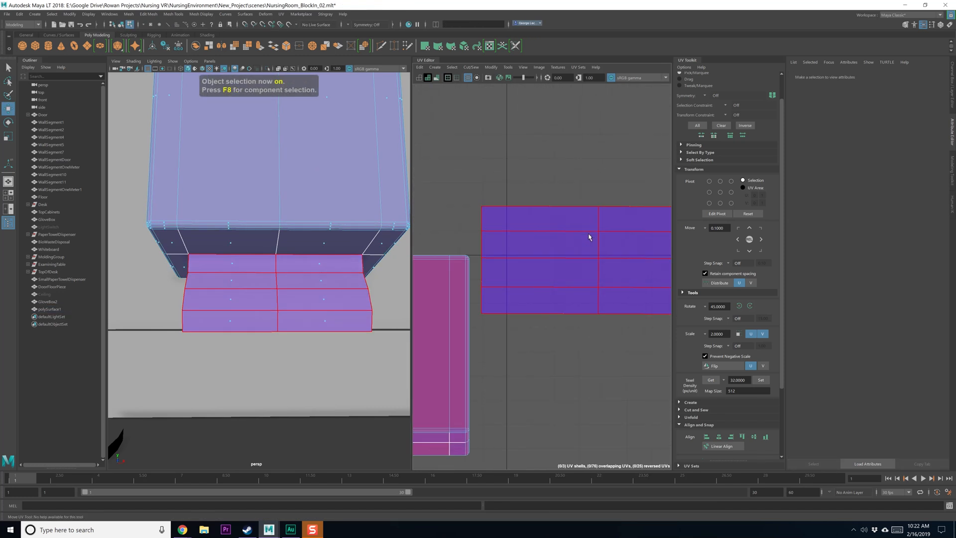
pyautogui.click(589, 237)
pyautogui.click(561, 179)
pyautogui.scroll(-5, 554, 205)
pyautogui.click(577, 231)
pyautogui.moveTo(573, 156); pyautogui.dragTo(572, 113)
# Step: Select the seam edges around the dispenser's underside and cut the body's UVs along them
pyautogui.click(576, 314)
pyautogui.keyDown('alt'); pyautogui.moveTo(512, 275); pyautogui.dragTo(537, 267, button='middle'); pyautogui.keyUp('alt')
pyautogui.scroll(2, 550, 222)
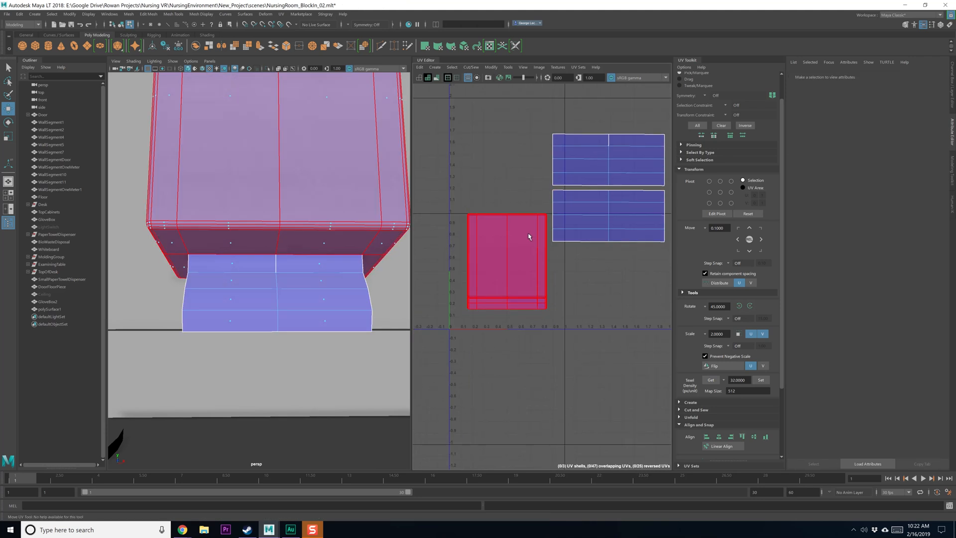
pyautogui.click(528, 238)
pyautogui.keyDown('alt'); pyautogui.moveTo(371, 187); pyautogui.dragTo(370, 216, button='middle'); pyautogui.keyUp('alt')
pyautogui.keyDown('alt'); pyautogui.moveTo(370, 217); pyautogui.dragTo(329, 201); pyautogui.keyUp('alt')
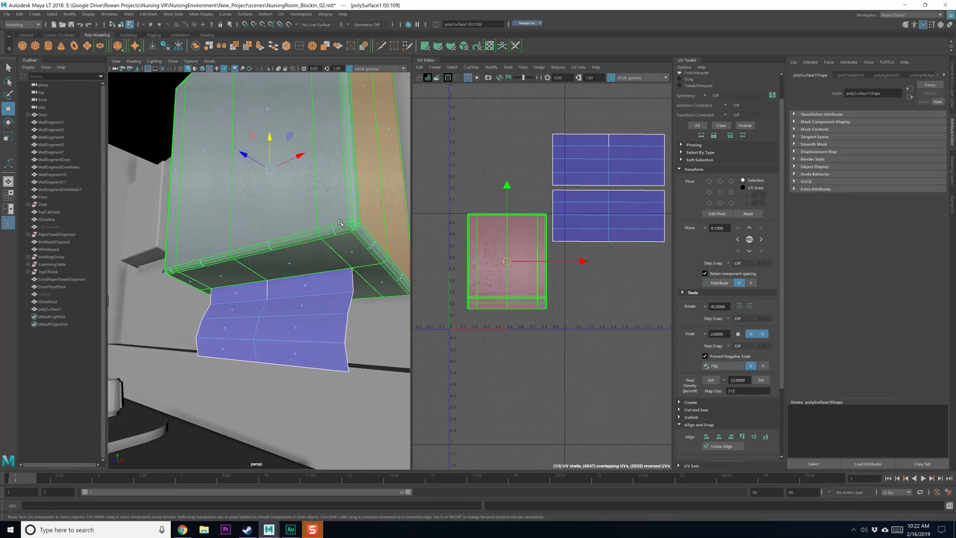
pyautogui.press('q')
pyautogui.keyDown('alt'); pyautogui.moveTo(373, 228); pyautogui.dragTo(342, 224, button='middle'); pyautogui.keyUp('alt')
pyautogui.rightClick(335, 244)
pyautogui.click(335, 223)
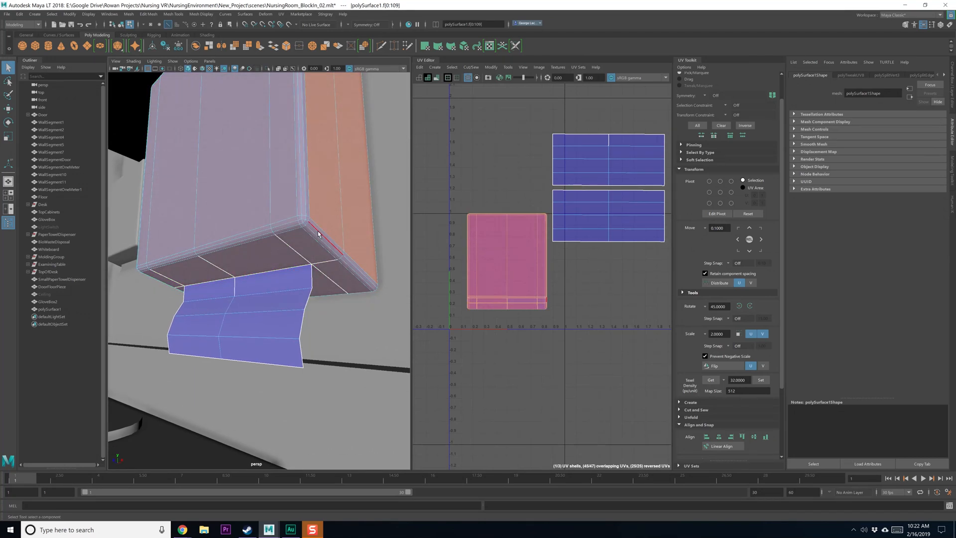
pyautogui.click(316, 237)
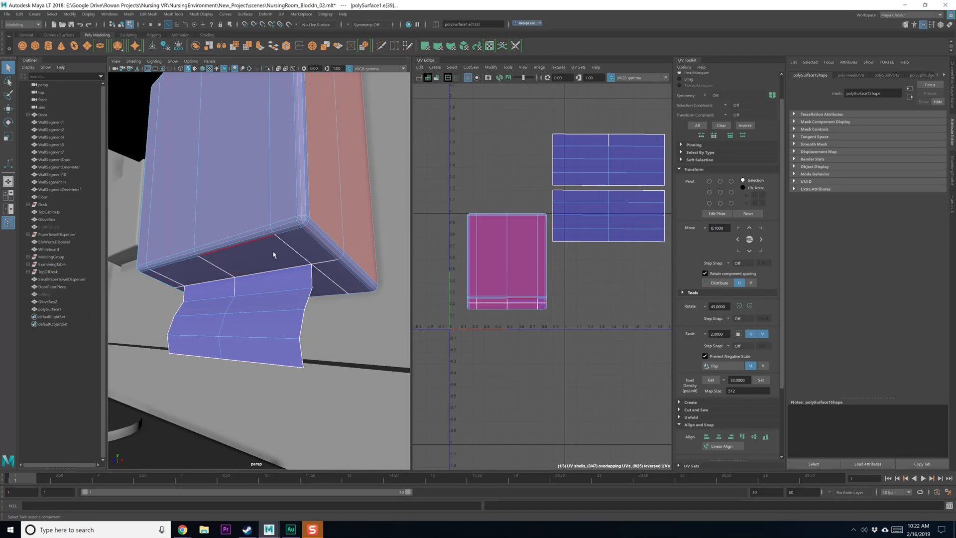
pyautogui.moveTo(274, 255)
pyautogui.keyDown('alt'); pyautogui.mouseDown()
pyautogui.moveTo(305, 245)
pyautogui.moveTo(309, 194)
pyautogui.moveTo(278, 255)
pyautogui.moveTo(333, 233)
pyautogui.moveTo(262, 245)
pyautogui.mouseUp(); pyautogui.keyUp('alt')
pyautogui.keyDown('alt'); pyautogui.moveTo(262, 245); pyautogui.dragTo(279, 254, button='right'); pyautogui.keyUp('alt')
pyautogui.keyDown('alt'); pyautogui.moveTo(280, 254); pyautogui.dragTo(321, 240); pyautogui.keyUp('alt')
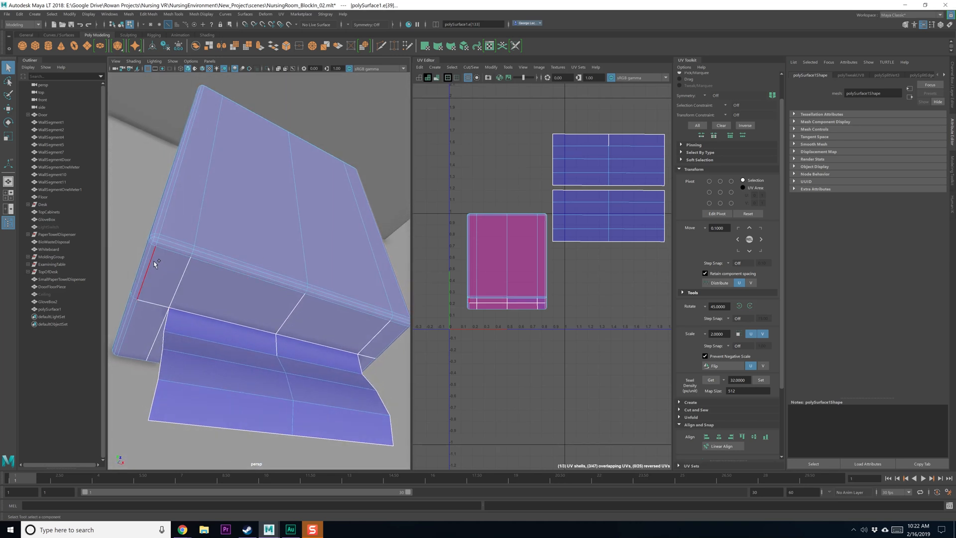
pyautogui.keyDown('alt'); pyautogui.moveTo(219, 259); pyautogui.dragTo(252, 267); pyautogui.keyUp('alt')
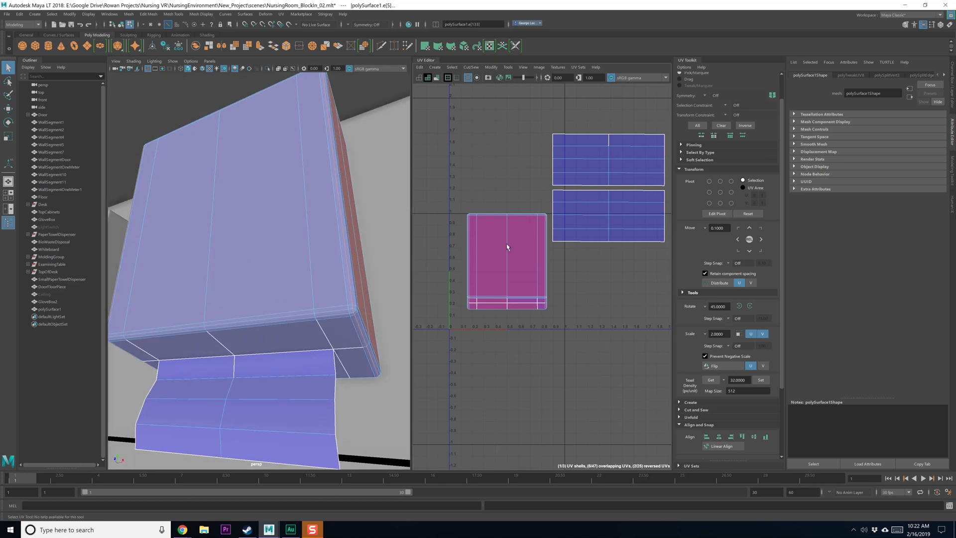
pyautogui.keyDown('alt'); pyautogui.moveTo(507, 247); pyautogui.dragTo(505, 258, button='middle'); pyautogui.keyUp('alt')
pyautogui.keyDown('shift'); pyautogui.moveTo(512, 254); pyautogui.dragTo(458, 244, button='right'); pyautogui.keyUp('shift')
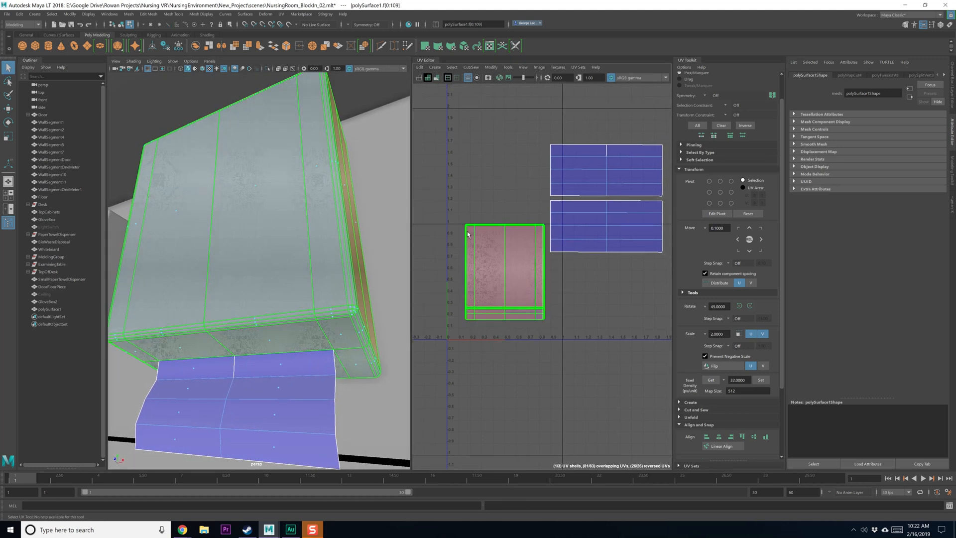
# Step: Unfold the dispenser body's shell and select its rear vertical edge for an additional UV seam
pyautogui.keyDown('shift'); pyautogui.moveTo(528, 274); pyautogui.dragTo(469, 274, button='right'); pyautogui.keyUp('shift')
pyautogui.scroll(-2, 509, 269)
pyautogui.keyDown('alt'); pyautogui.moveTo(407, 259); pyautogui.dragTo(319, 269); pyautogui.keyUp('alt')
pyautogui.press('f')
pyautogui.moveTo(233, 178); pyautogui.dragTo(232, 159, button='right')
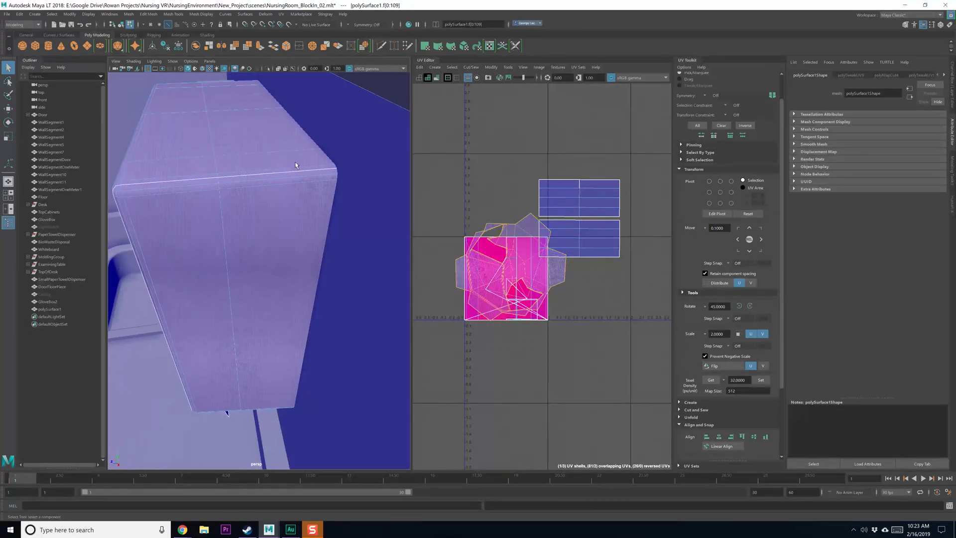
pyautogui.keyDown('alt'); pyautogui.moveTo(288, 160); pyautogui.dragTo(294, 131); pyautogui.keyUp('alt')
pyautogui.click(343, 160)
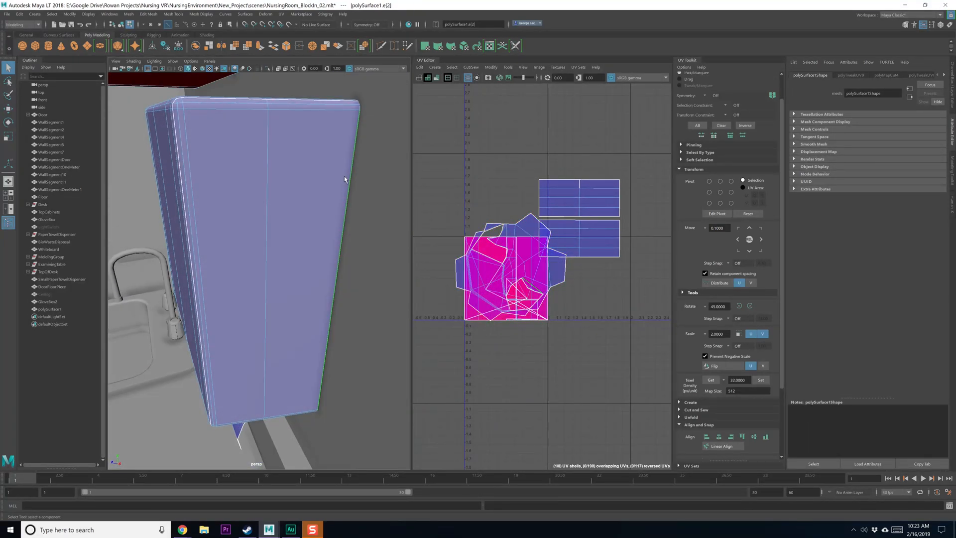
pyautogui.keyDown('alt'); pyautogui.moveTo(344, 176); pyautogui.dragTo(311, 174); pyautogui.keyUp('alt')
# Step: Select the dispenser's back panel faces, unfold them and move their shell clear of the tangled body UVs
pyautogui.moveTo(251, 173); pyautogui.dragTo(253, 193, button='right')
pyautogui.keyDown('alt'); pyautogui.moveTo(257, 191); pyautogui.dragTo(341, 262); pyautogui.keyUp('alt')
pyautogui.click(240, 260)
pyautogui.keyDown('shift'); pyautogui.click(267, 251); pyautogui.keyUp('shift')
pyautogui.keyDown('shift'); pyautogui.click(294, 242); pyautogui.keyUp('shift')
pyautogui.keyDown('shift'); pyautogui.click(304, 237); pyautogui.keyUp('shift')
pyautogui.keyDown('alt'); pyautogui.moveTo(563, 308); pyautogui.dragTo(566, 286, button='middle'); pyautogui.keyUp('alt')
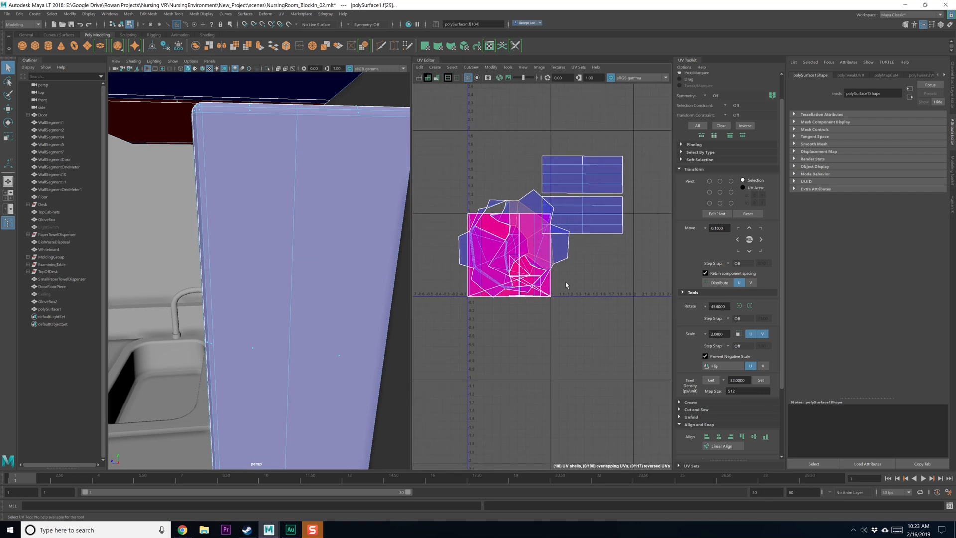
pyautogui.keyDown('shift'); pyautogui.moveTo(585, 284); pyautogui.dragTo(550, 281, button='right'); pyautogui.keyUp('shift')
pyautogui.scroll(-2, 565, 276)
pyautogui.press('w')
pyautogui.scroll(-1, 597, 285)
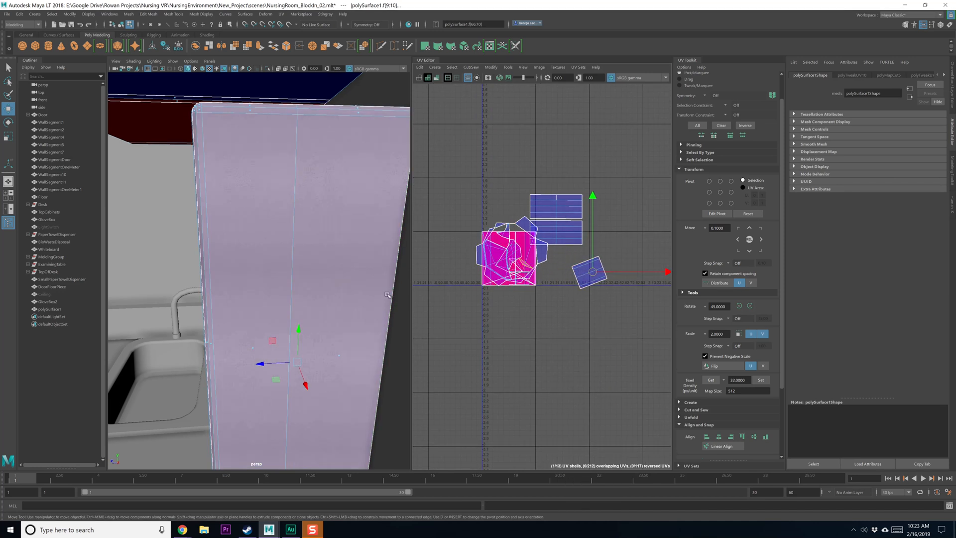
# Step: Select the remaining dispenser body faces and unfold them
pyautogui.moveTo(329, 280)
pyautogui.mouseDown(button='right')
pyautogui.moveTo(304, 277)
pyautogui.moveTo(357, 283)
pyautogui.mouseUp(button='right')
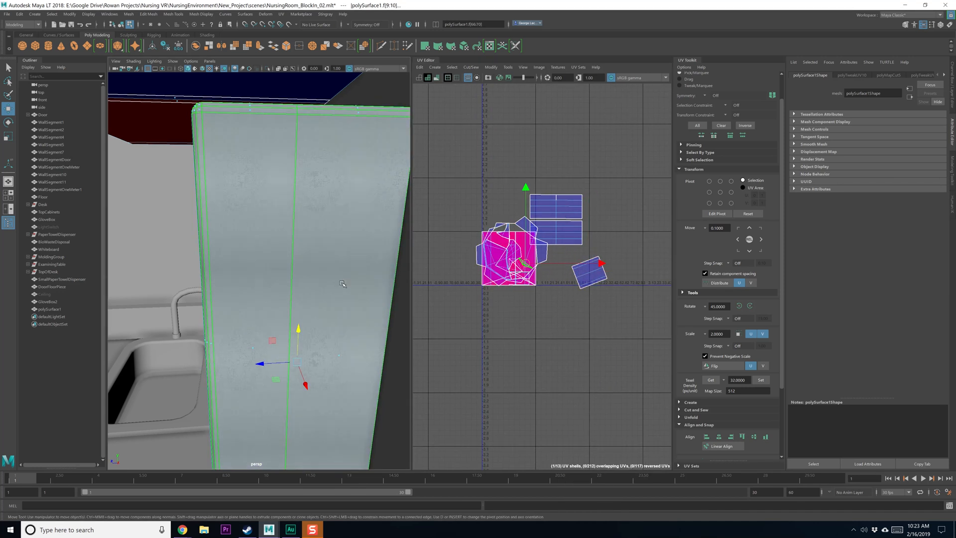
pyautogui.keyDown('shift'); pyautogui.moveTo(475, 285); pyautogui.dragTo(410, 288, button='right'); pyautogui.keyUp('shift')
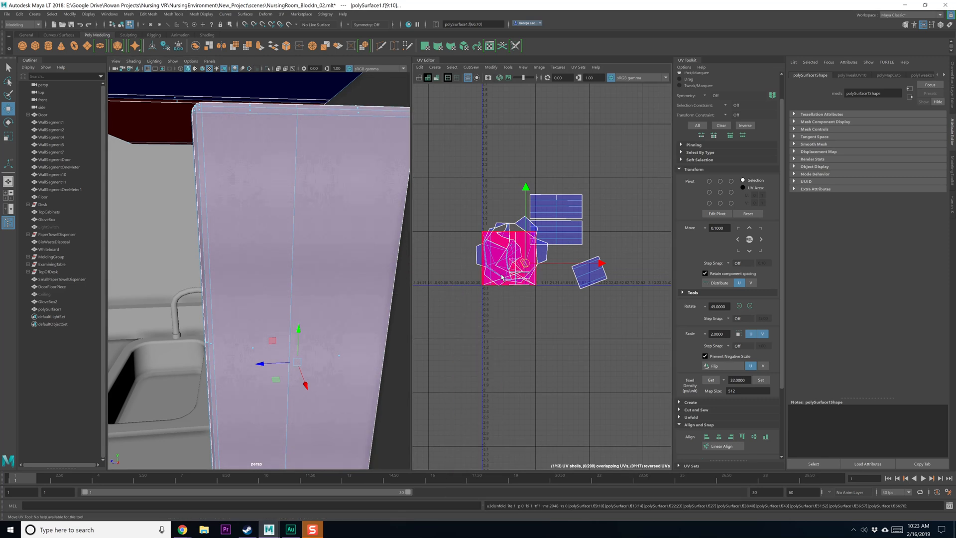
pyautogui.keyDown('alt'); pyautogui.moveTo(464, 293); pyautogui.dragTo(472, 292, button='middle'); pyautogui.keyUp('alt')
# Step: Select the dispenser's front and side shells together, unfold them and move them below the other shells
pyautogui.moveTo(290, 305)
pyautogui.keyDown('alt'); pyautogui.mouseDown()
pyautogui.moveTo(309, 308)
pyautogui.moveTo(300, 318)
pyautogui.mouseUp(); pyautogui.keyUp('alt')
pyautogui.scroll(-5, 308, 306)
pyautogui.click(299, 317)
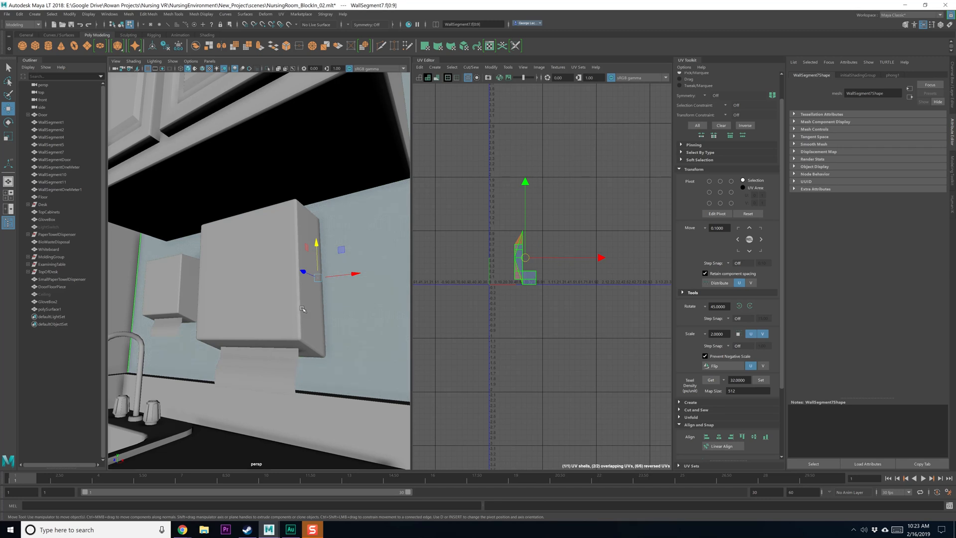
pyautogui.click(280, 302)
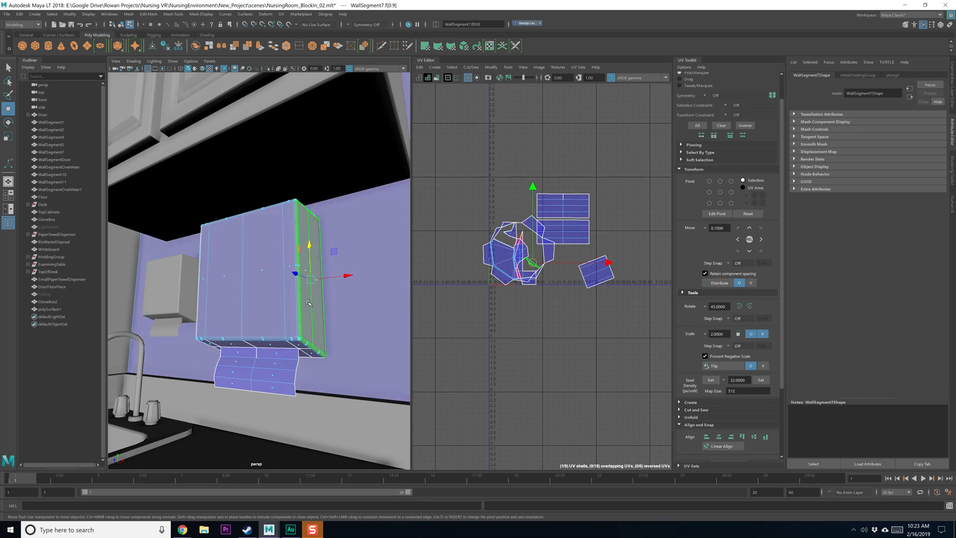
pyautogui.keyDown('shift'); pyautogui.click(279, 302); pyautogui.keyUp('shift')
pyautogui.keyDown('alt'); pyautogui.moveTo(252, 322); pyautogui.dragTo(282, 322); pyautogui.keyUp('alt')
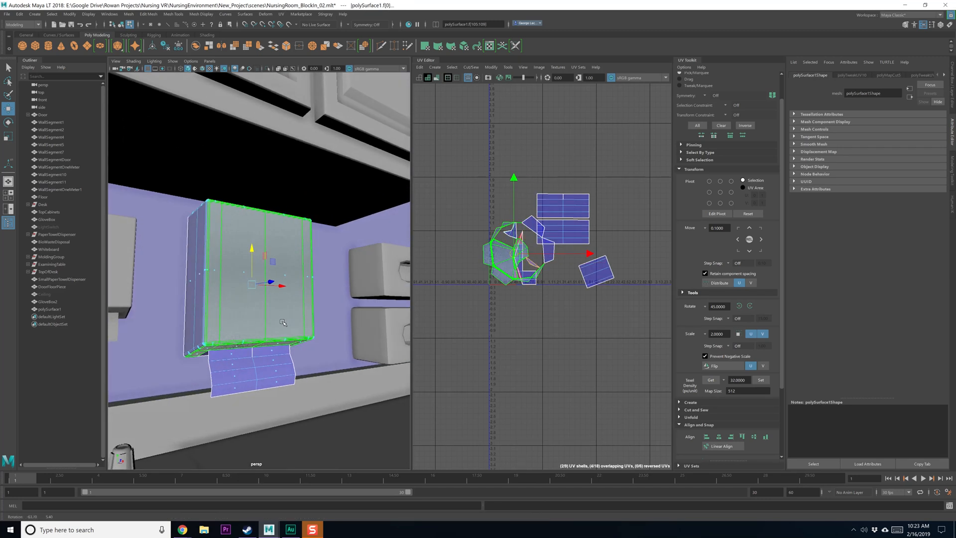
pyautogui.keyDown('shift'); pyautogui.click(200, 293); pyautogui.keyUp('shift')
pyautogui.keyDown('alt'); pyautogui.moveTo(550, 288); pyautogui.dragTo(551, 297, button='middle'); pyautogui.keyUp('alt')
pyautogui.keyDown('shift'); pyautogui.moveTo(550, 296); pyautogui.dragTo(442, 297, button='right'); pyautogui.keyUp('shift')
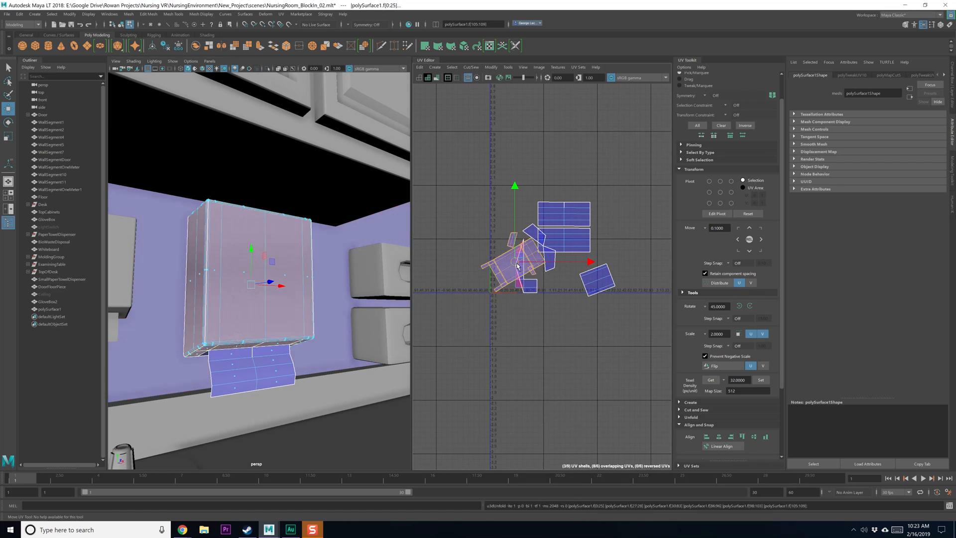
pyautogui.moveTo(517, 265); pyautogui.dragTo(568, 348)
pyautogui.scroll(3, 580, 345)
pyautogui.keyDown('alt'); pyautogui.moveTo(580, 344); pyautogui.dragTo(561, 325, button='middle'); pyautogui.keyUp('alt')
# Step: Return to object selection with only the dispenser selected, excluding the wall segment from the UV layout
pyautogui.click(489, 248)
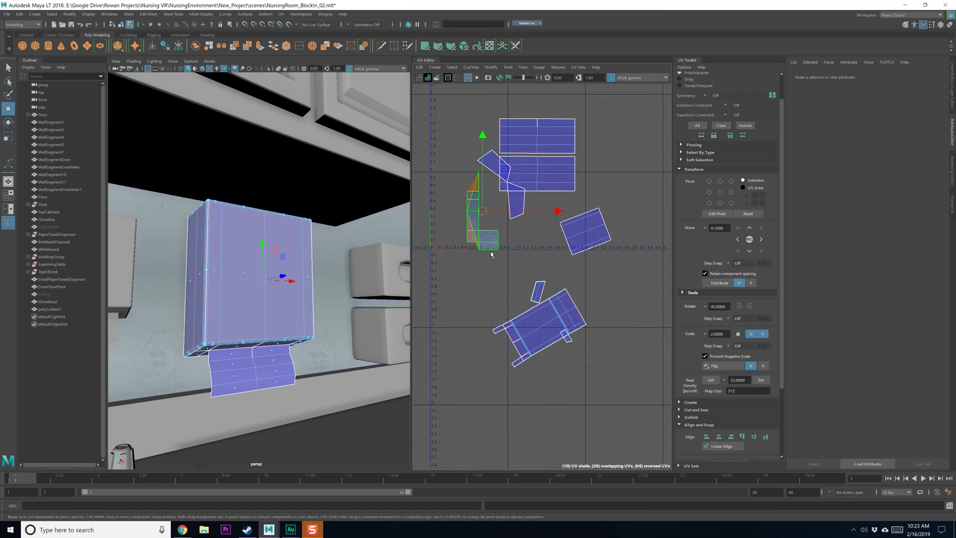
pyautogui.keyDown('alt'); pyautogui.moveTo(368, 268); pyautogui.dragTo(369, 275); pyautogui.keyUp('alt')
pyautogui.press('F8')
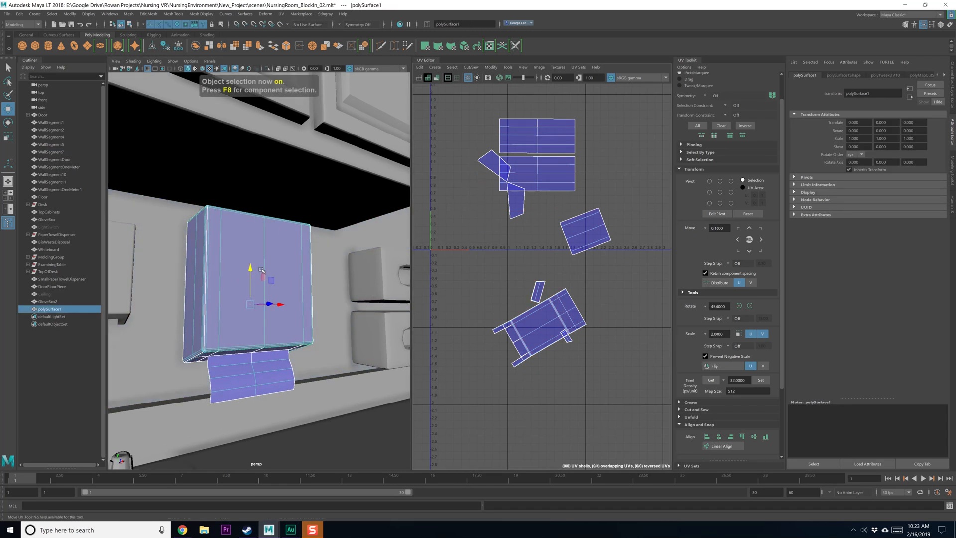
pyautogui.keyDown('alt'); pyautogui.moveTo(261, 270); pyautogui.dragTo(249, 274); pyautogui.keyUp('alt')
# Step: Select the two small underside shells overlapping the towel shells and move them into empty UV space
pyautogui.moveTo(514, 208); pyautogui.dragTo(518, 226, button='right')
pyautogui.click(516, 204)
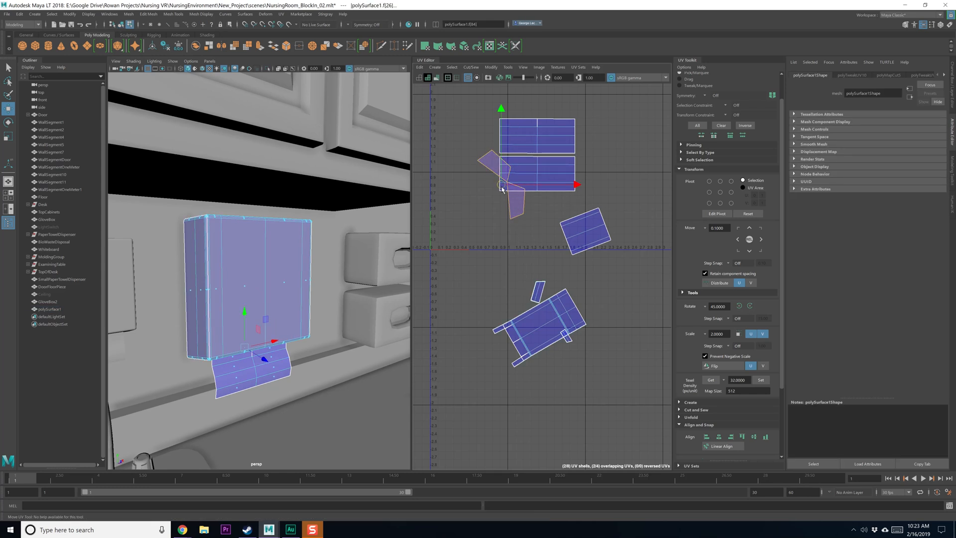
pyautogui.keyDown('alt'); pyautogui.moveTo(309, 358); pyautogui.dragTo(331, 342); pyautogui.keyUp('alt')
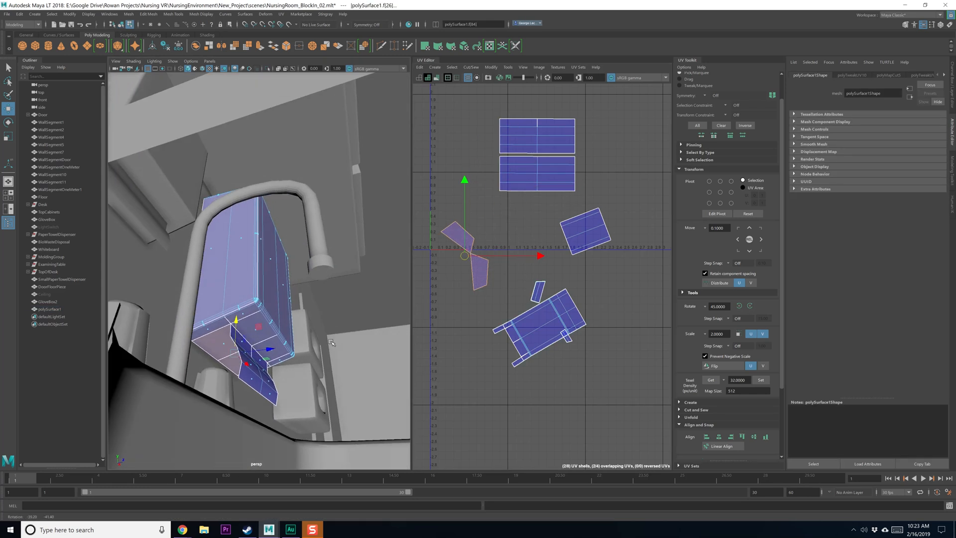
# Step: Examine the dispenser's underside and select the back panel, narrow strip and body shells to match them to the model
pyautogui.moveTo(265, 331)
pyautogui.keyDown('alt'); pyautogui.mouseDown()
pyautogui.moveTo(294, 354)
pyautogui.moveTo(262, 351)
pyautogui.moveTo(280, 326)
pyautogui.mouseUp(); pyautogui.keyUp('alt')
pyautogui.keyDown('alt'); pyautogui.moveTo(280, 326); pyautogui.dragTo(286, 336, button='right'); pyautogui.keyUp('alt')
pyautogui.keyDown('alt'); pyautogui.moveTo(287, 336); pyautogui.dragTo(288, 330, button='middle'); pyautogui.keyUp('alt')
pyautogui.keyDown('alt'); pyautogui.moveTo(288, 330); pyautogui.dragTo(287, 323); pyautogui.keyUp('alt')
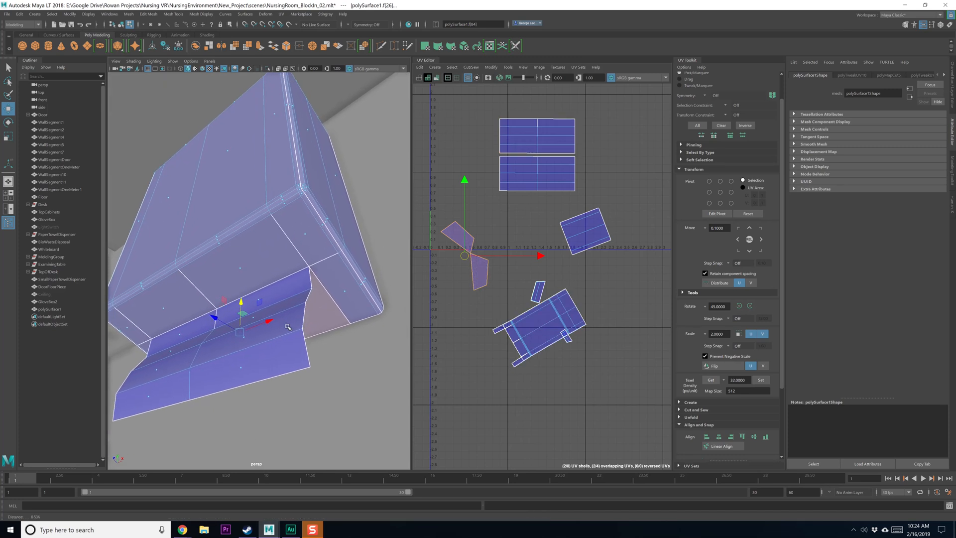
pyautogui.moveTo(285, 274); pyautogui.dragTo(280, 294, button='right')
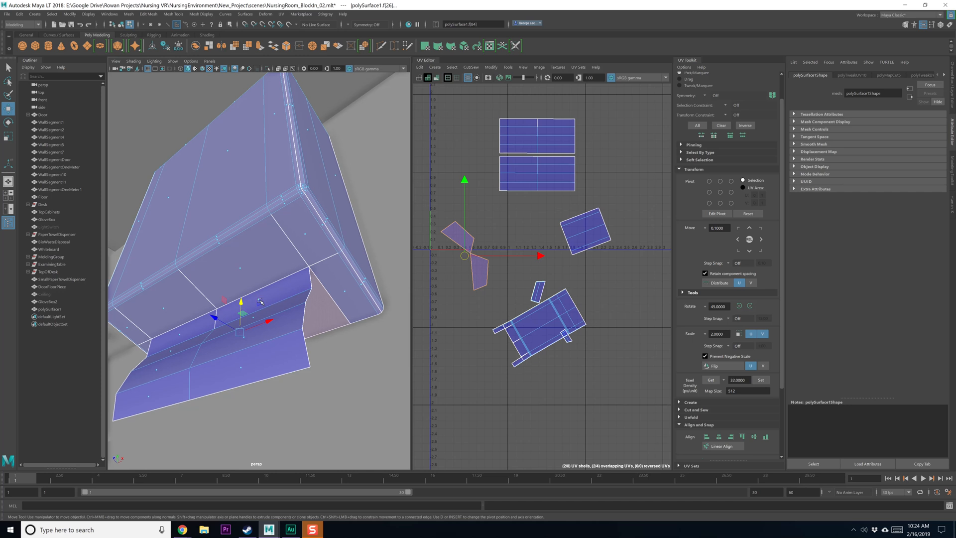
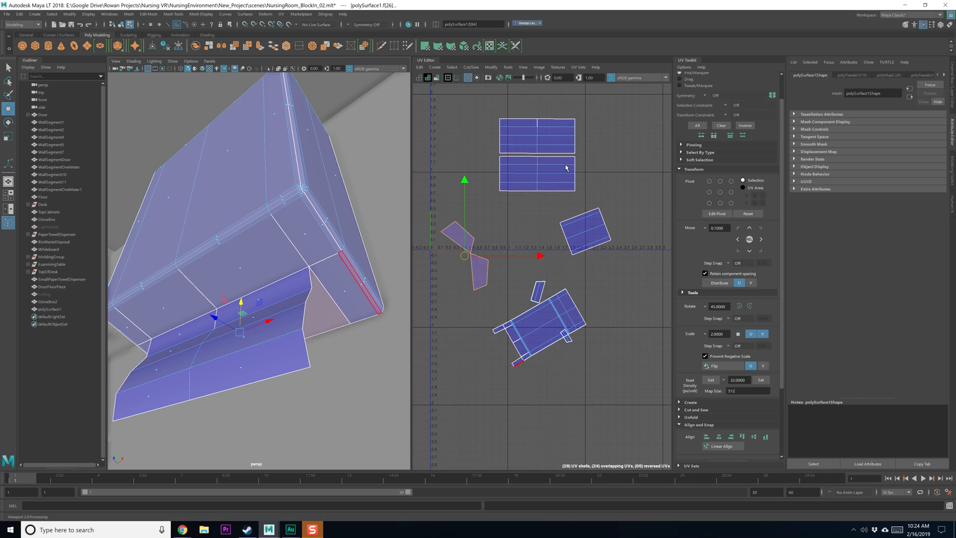
pyautogui.moveTo(546, 217); pyautogui.dragTo(518, 205, button='right')
pyautogui.click(580, 236)
pyautogui.click(538, 298)
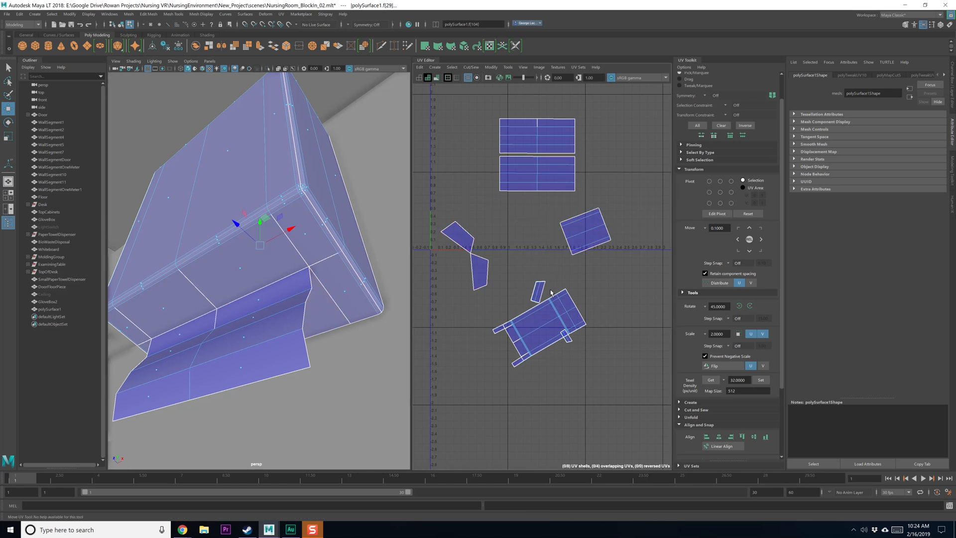
pyautogui.keyDown('alt'); pyautogui.moveTo(279, 259); pyautogui.dragTo(365, 294); pyautogui.keyUp('alt')
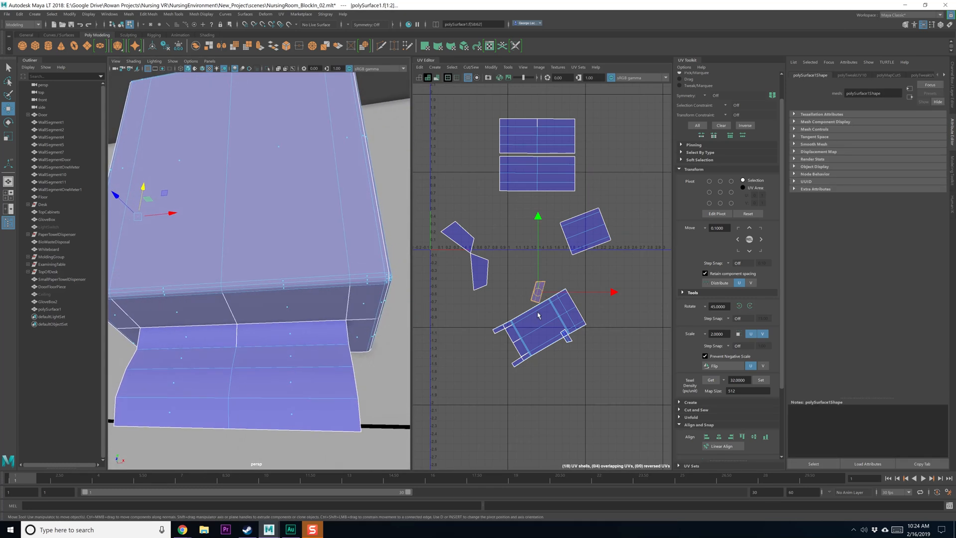
pyautogui.keyDown('alt'); pyautogui.moveTo(366, 344); pyautogui.dragTo(288, 280); pyautogui.keyUp('alt')
pyautogui.click(536, 343)
# Step: Select both small underside shells, unfold them and join them to the back panel's shell
pyautogui.click(472, 250)
pyautogui.keyDown('shift'); pyautogui.click(479, 266); pyautogui.keyUp('shift')
pyautogui.keyDown('shift'); pyautogui.moveTo(495, 224); pyautogui.dragTo(413, 223, button='right'); pyautogui.keyUp('shift')
pyautogui.keyDown('shift'); pyautogui.rightClick(498, 244); pyautogui.keyUp('shift')
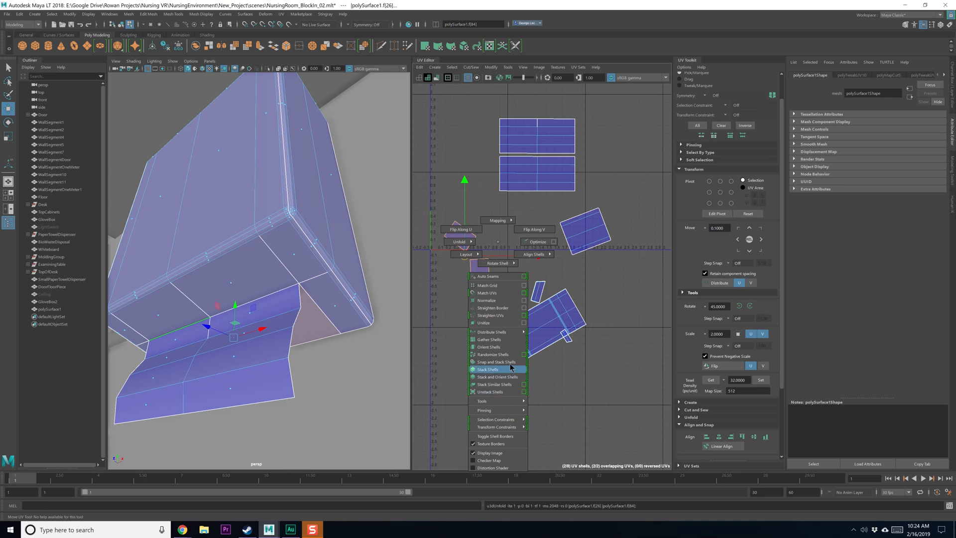
pyautogui.click(505, 241)
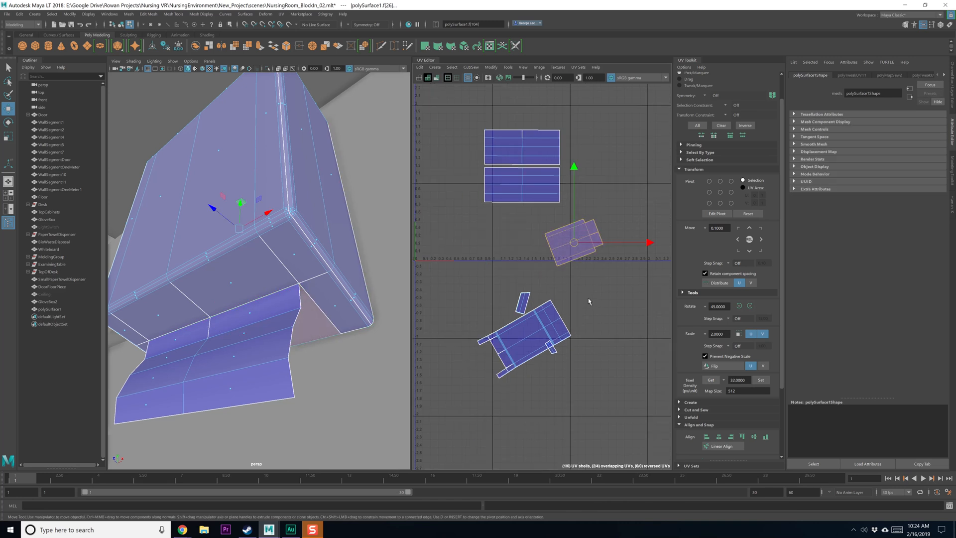
# Step: Select all of the dispenser's UV shells and orient them so the tilted shells stand straight
pyautogui.keyDown('alt'); pyautogui.moveTo(588, 300); pyautogui.dragTo(553, 279, button='middle'); pyautogui.keyUp('alt')
pyautogui.click(554, 312)
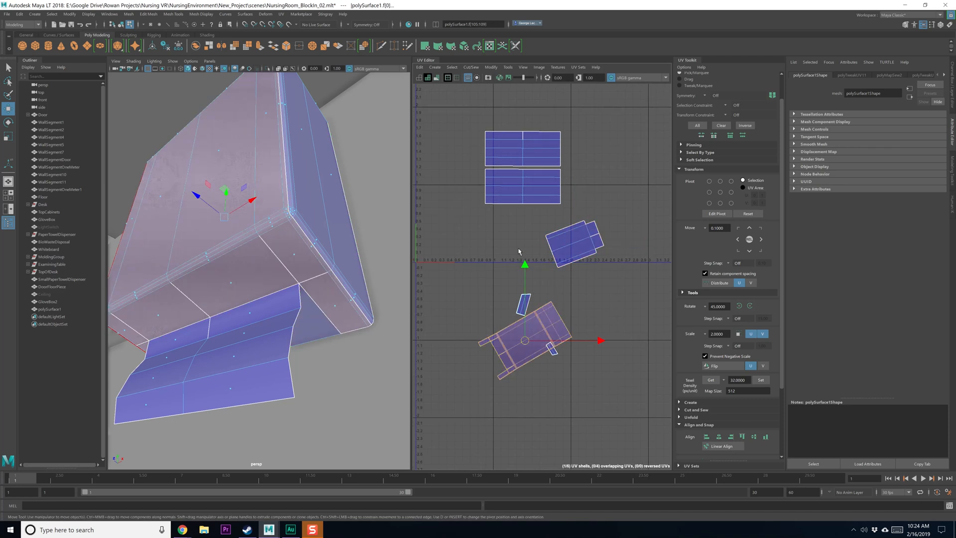
pyautogui.moveTo(518, 244); pyautogui.dragTo(478, 228, button='right')
pyautogui.moveTo(442, 100); pyautogui.dragTo(629, 444)
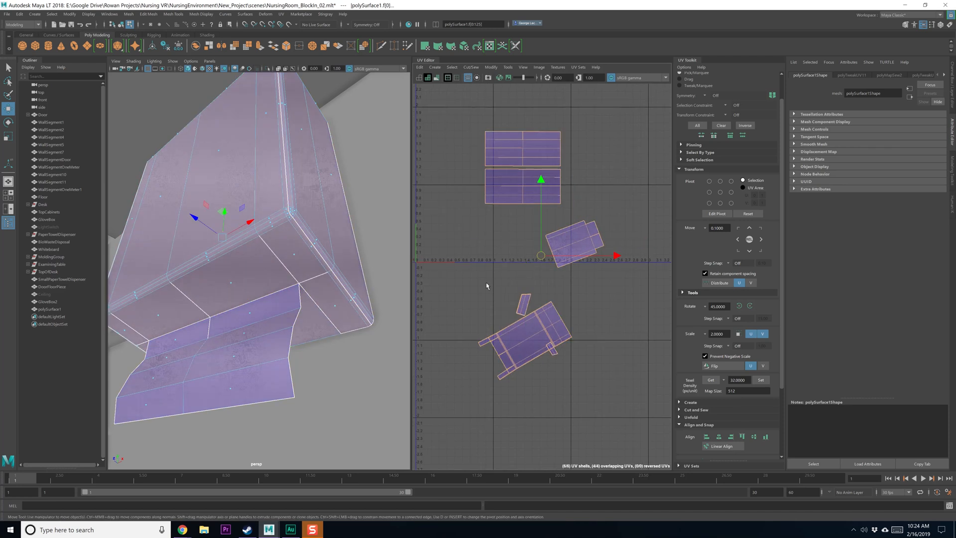
pyautogui.moveTo(481, 269); pyautogui.dragTo(467, 292, button='right')
pyautogui.moveTo(484, 400); pyautogui.dragTo(480, 376, button='right')
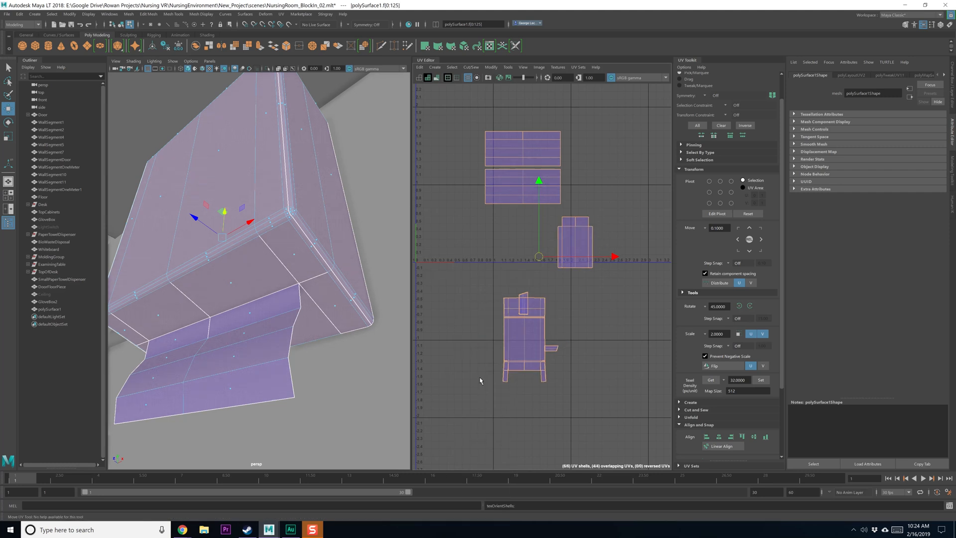
pyautogui.keyDown('alt'); pyautogui.moveTo(499, 303); pyautogui.dragTo(501, 320, button='middle'); pyautogui.keyUp('alt')
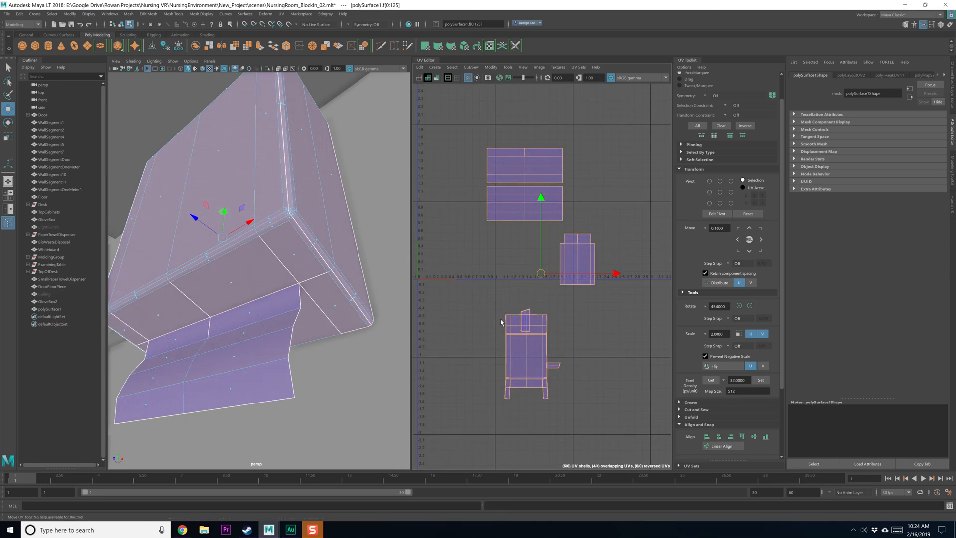
# Step: Cut the dispenser's body shell along the bevel edges between its front face and top section
pyautogui.click(533, 352)
pyautogui.keyDown('alt'); pyautogui.moveTo(474, 378); pyautogui.dragTo(508, 352, button='middle'); pyautogui.keyUp('alt')
pyautogui.scroll(4, 570, 374)
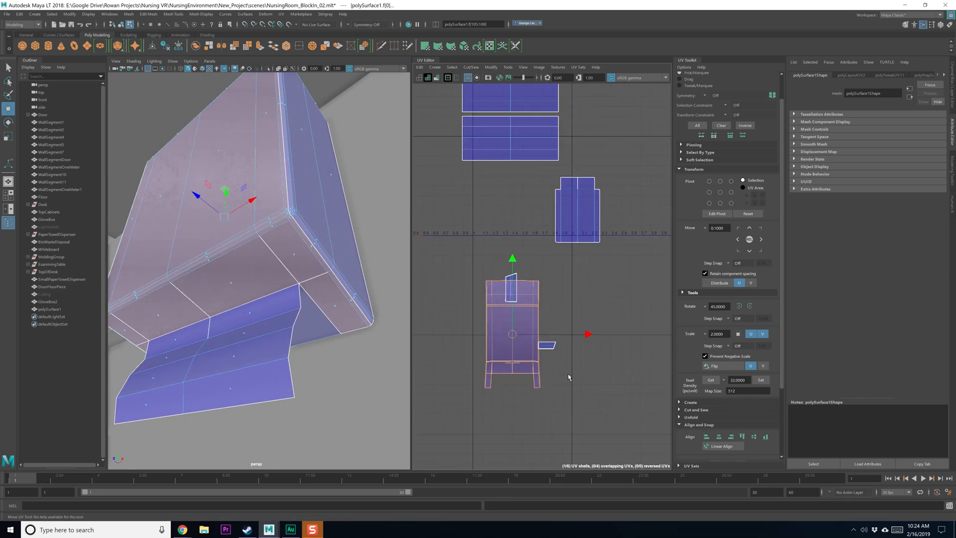
pyautogui.keyDown('alt'); pyautogui.moveTo(484, 285); pyautogui.dragTo(555, 349, button='middle'); pyautogui.keyUp('alt')
pyautogui.scroll(3, 559, 350)
pyautogui.keyDown('alt'); pyautogui.moveTo(497, 216); pyautogui.dragTo(520, 258, button='middle'); pyautogui.keyUp('alt')
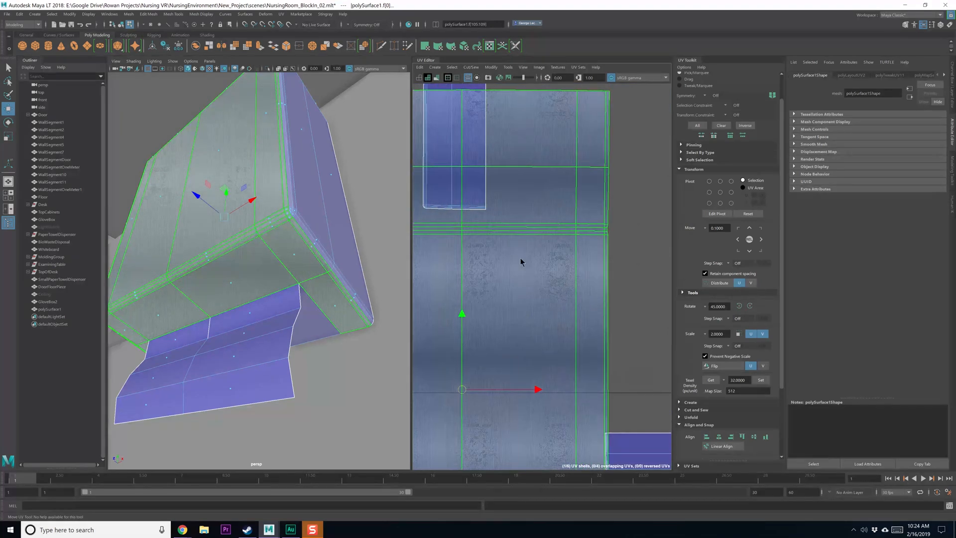
pyautogui.moveTo(519, 258); pyautogui.dragTo(531, 233, button='right')
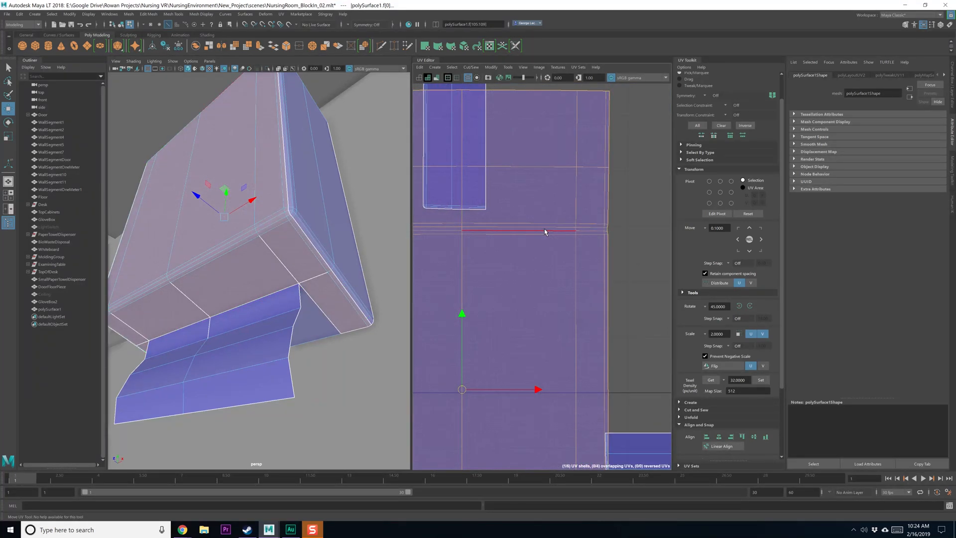
pyautogui.doubleClick(546, 232)
pyautogui.keyDown('alt'); pyautogui.moveTo(526, 250); pyautogui.dragTo(620, 248, button='middle'); pyautogui.keyUp('alt')
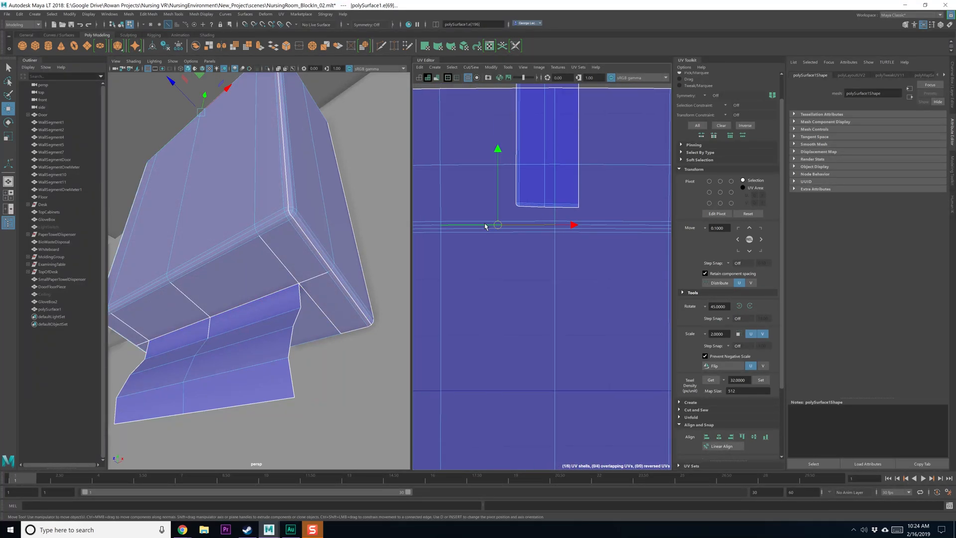
pyautogui.keyDown('alt'); pyautogui.moveTo(544, 299); pyautogui.dragTo(520, 291, button='middle'); pyautogui.keyUp('alt')
pyautogui.keyDown('shift'); pyautogui.moveTo(594, 273); pyautogui.dragTo(566, 285, button='right'); pyautogui.keyUp('shift')
pyautogui.scroll(-4, 588, 342)
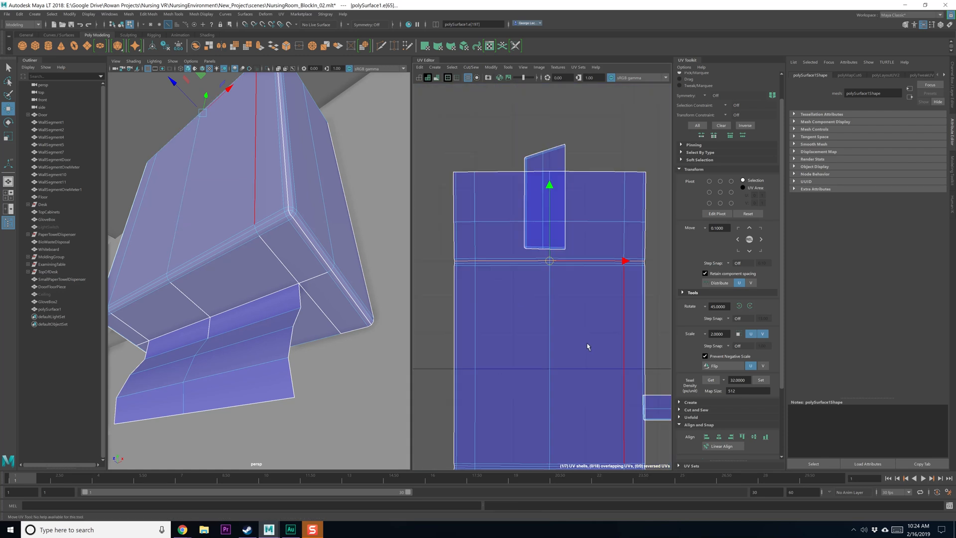
# Step: Cut the body shell along the bevel edges where the front meets the underside, and unfold the resulting shells
pyautogui.scroll(4, 575, 284)
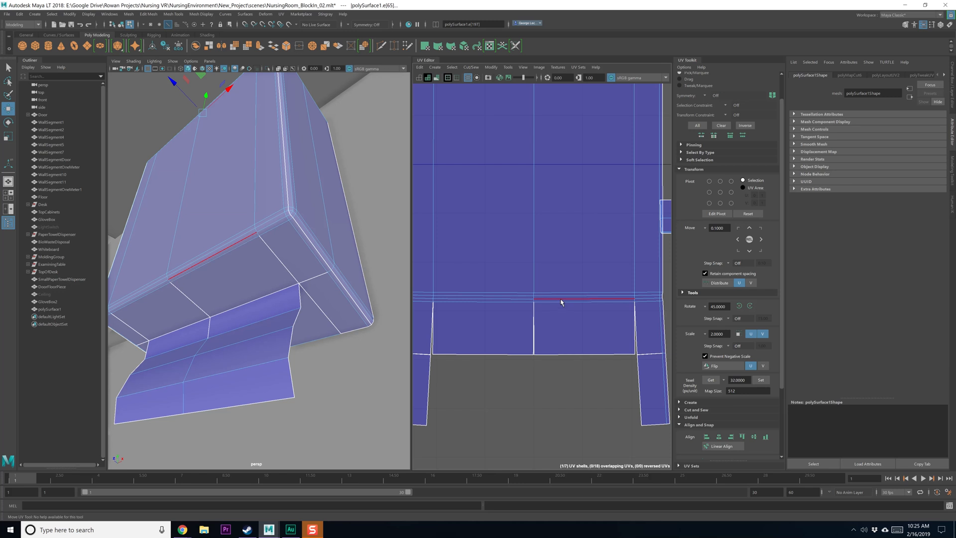
pyautogui.keyDown('alt'); pyautogui.moveTo(564, 297); pyautogui.dragTo(586, 284, button='middle'); pyautogui.keyUp('alt')
pyautogui.keyDown('shift'); pyautogui.moveTo(589, 271); pyautogui.dragTo(612, 237, button='right'); pyautogui.keyUp('shift')
pyautogui.scroll(-4, 569, 299)
pyautogui.keyDown('shift'); pyautogui.moveTo(612, 237); pyautogui.dragTo(538, 241, button='right'); pyautogui.keyUp('shift')
pyautogui.keyDown('alt'); pyautogui.moveTo(539, 241); pyautogui.dragTo(527, 255, button='middle'); pyautogui.keyUp('alt')
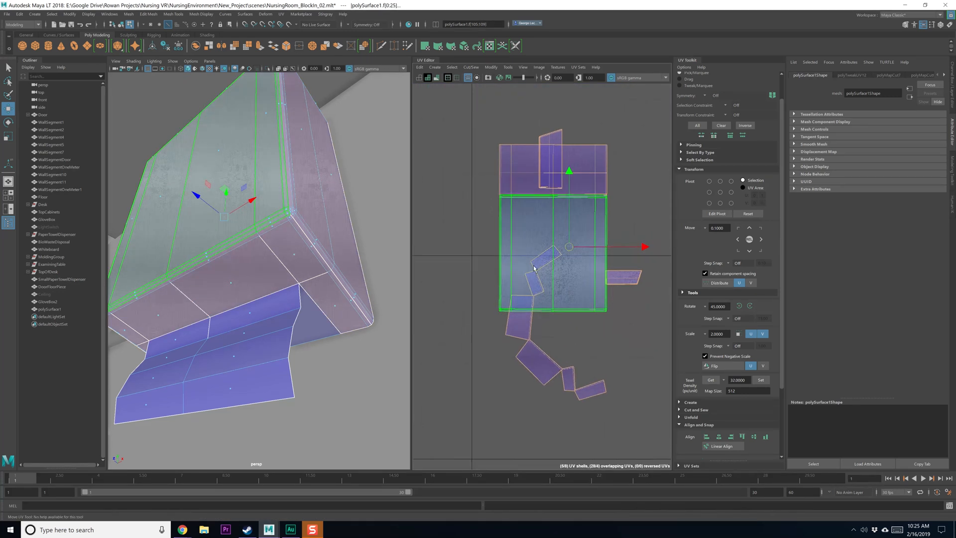
# Step: Move the distorted underside shell away from the front panel's shell into empty UV space
pyautogui.click(537, 343)
pyautogui.keyDown('alt'); pyautogui.moveTo(542, 350); pyautogui.dragTo(531, 342, button='middle'); pyautogui.keyUp('alt')
pyautogui.moveTo(541, 316); pyautogui.dragTo(630, 323)
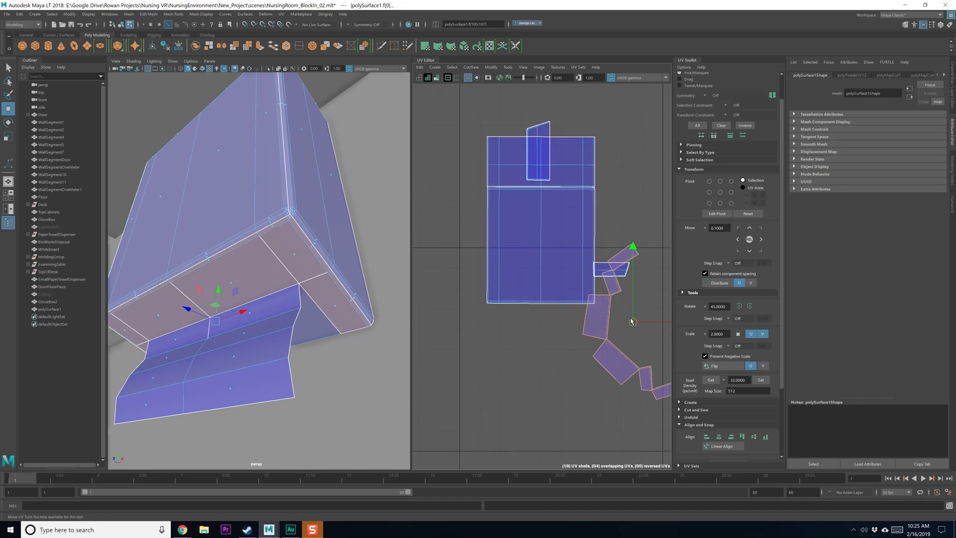
pyautogui.keyDown('alt'); pyautogui.moveTo(628, 326); pyautogui.dragTo(543, 297, button='middle'); pyautogui.keyUp('alt')
pyautogui.moveTo(549, 292); pyautogui.dragTo(599, 289)
pyautogui.keyDown('alt'); pyautogui.moveTo(590, 315); pyautogui.dragTo(567, 315, button='middle'); pyautogui.keyUp('alt')
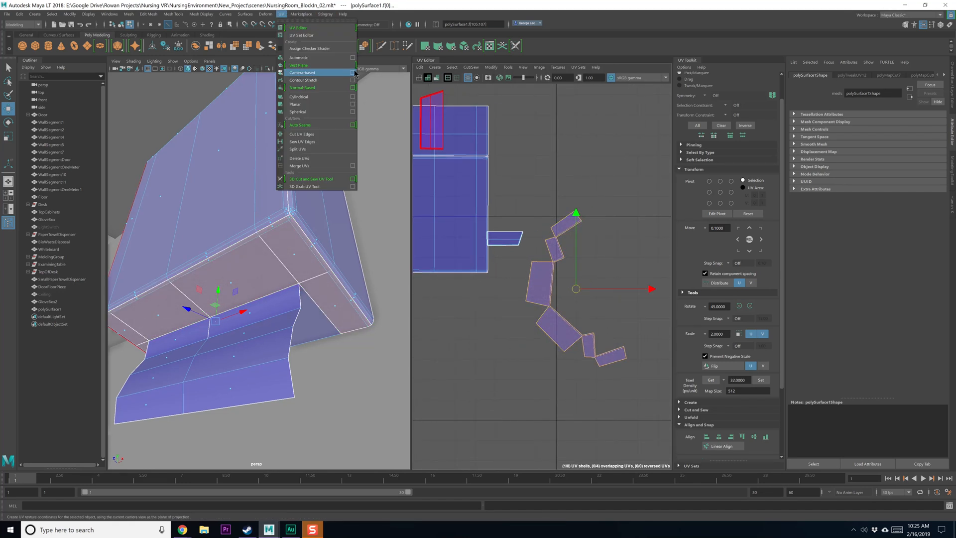
# Step: Apply a planar projection to the selected underside faces and place the projected shell beside the other shells
pyautogui.click(355, 106)
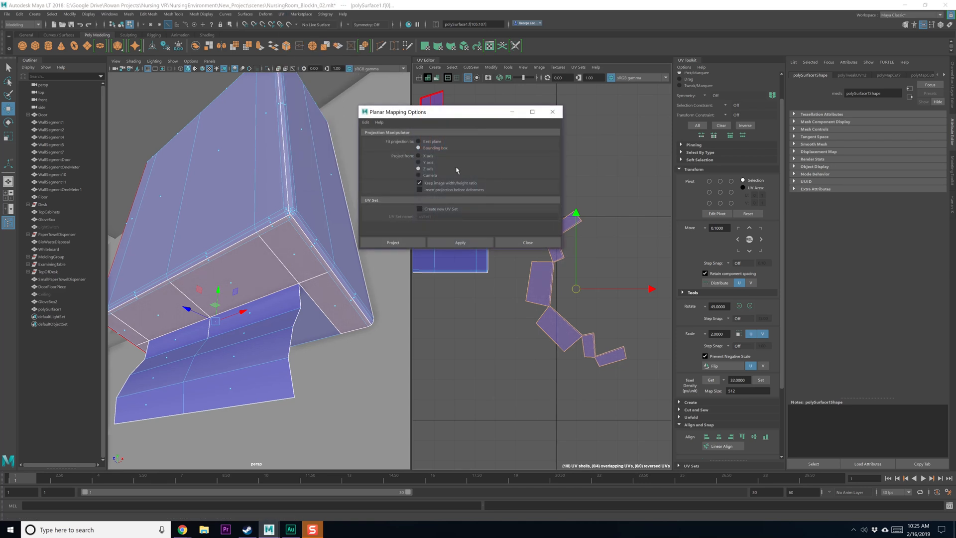
pyautogui.click(460, 242)
pyautogui.click(500, 242)
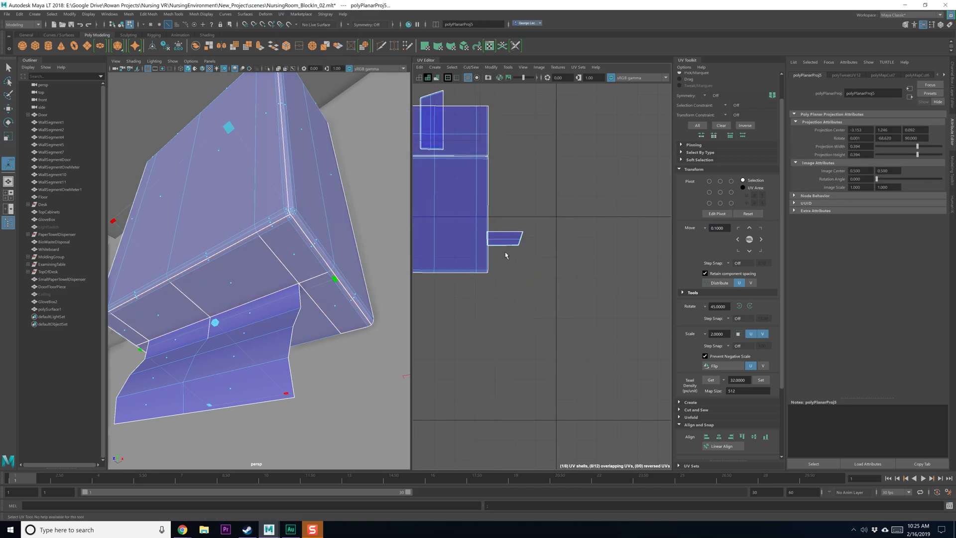
pyautogui.moveTo(475, 194); pyautogui.dragTo(606, 269)
pyautogui.scroll(-2, 605, 269)
pyautogui.keyDown('alt'); pyautogui.moveTo(600, 212); pyautogui.dragTo(596, 253, button='middle'); pyautogui.keyUp('alt')
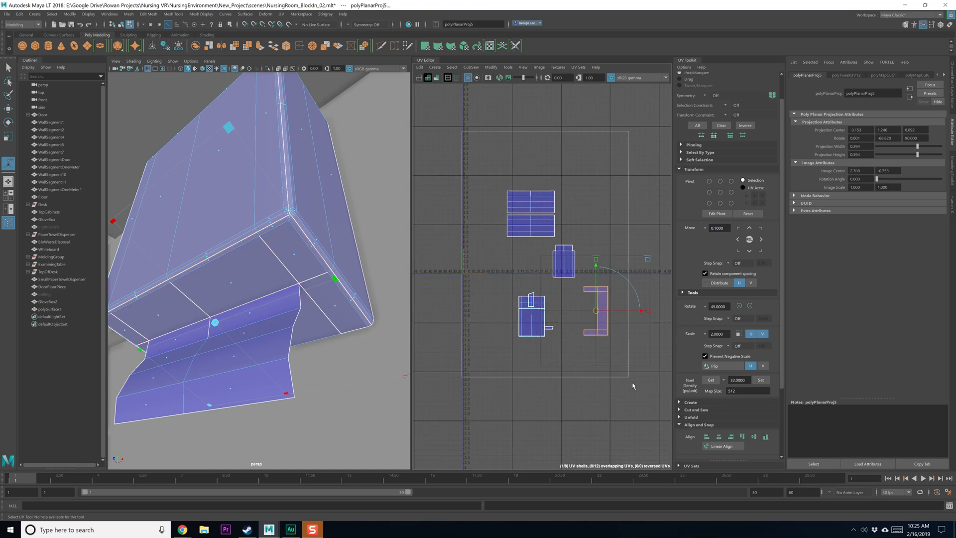
# Step: Select every shell in the layout, including the newly projected underside, and run Orient Shells
pyautogui.keyDown('shift'); pyautogui.rightClick(605, 231); pyautogui.keyUp('shift')
pyautogui.keyDown('shift'); pyautogui.moveTo(565, 231); pyautogui.dragTo(611, 366, button='right'); pyautogui.keyUp('shift')
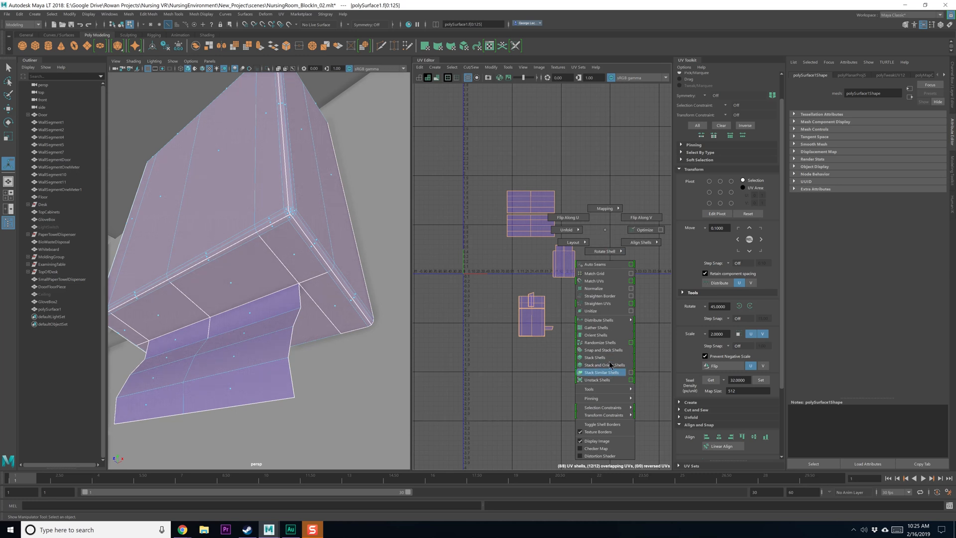
pyautogui.keyDown('shift'); pyautogui.moveTo(604, 332); pyautogui.dragTo(604, 334, button='right'); pyautogui.keyUp('shift')
# Step: Lay out all the shells in the 0 to 1 UV tile with Rotate Shells enabled and 90-degree rotation steps
pyautogui.keyDown('shift'); pyautogui.moveTo(593, 206); pyautogui.dragTo(551, 228, button='right'); pyautogui.keyUp('shift')
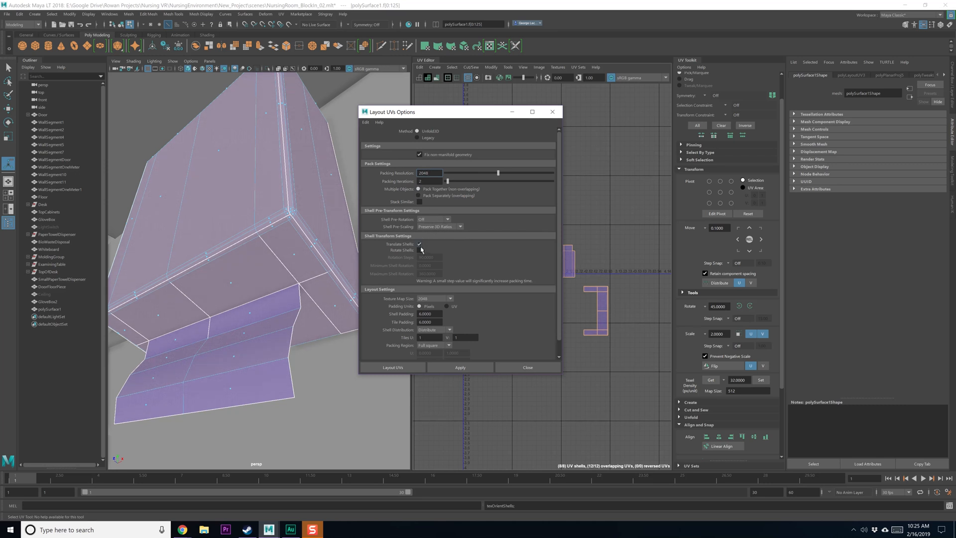
pyautogui.moveTo(455, 116); pyautogui.dragTo(370, 105)
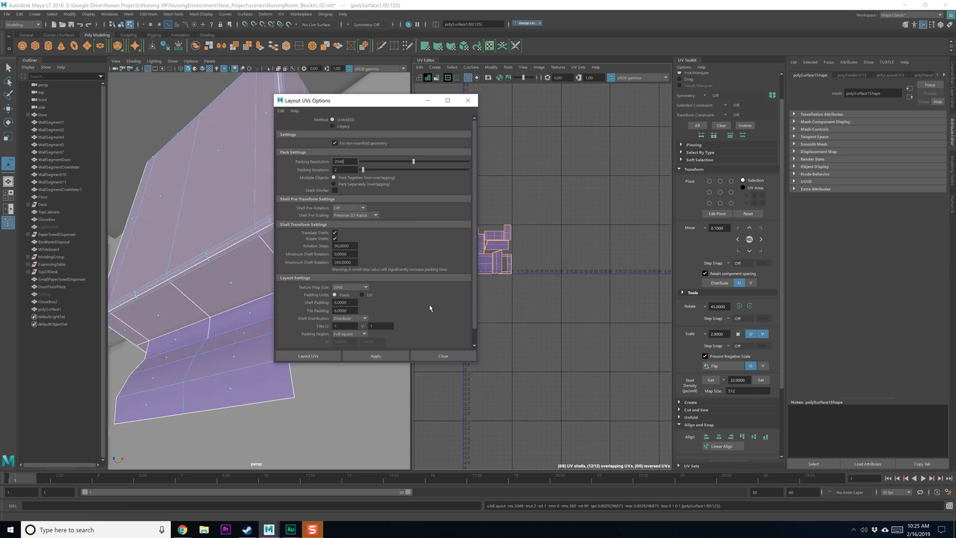
pyautogui.click(434, 358)
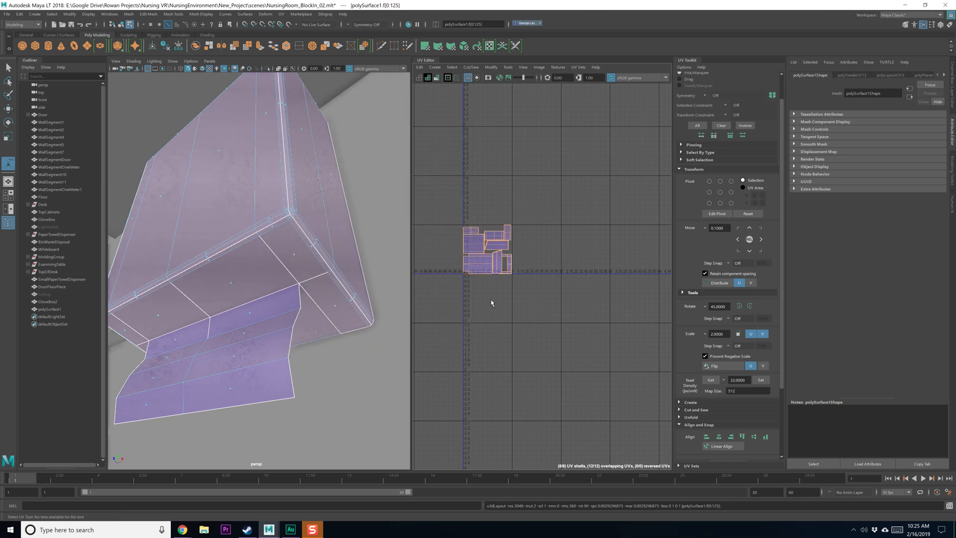
pyautogui.scroll(5, 491, 299)
pyautogui.keyDown('alt'); pyautogui.moveTo(493, 294); pyautogui.dragTo(537, 382, button='middle'); pyautogui.keyUp('alt')
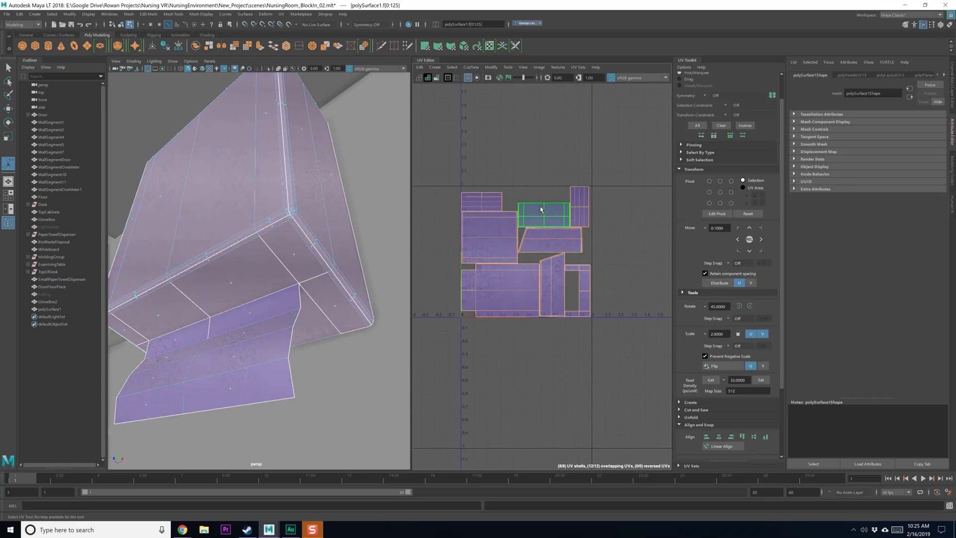
# Step: Return to object selection with the dispenser selected and save the scene
pyautogui.keyDown('alt'); pyautogui.moveTo(350, 203); pyautogui.dragTo(327, 252); pyautogui.keyUp('alt')
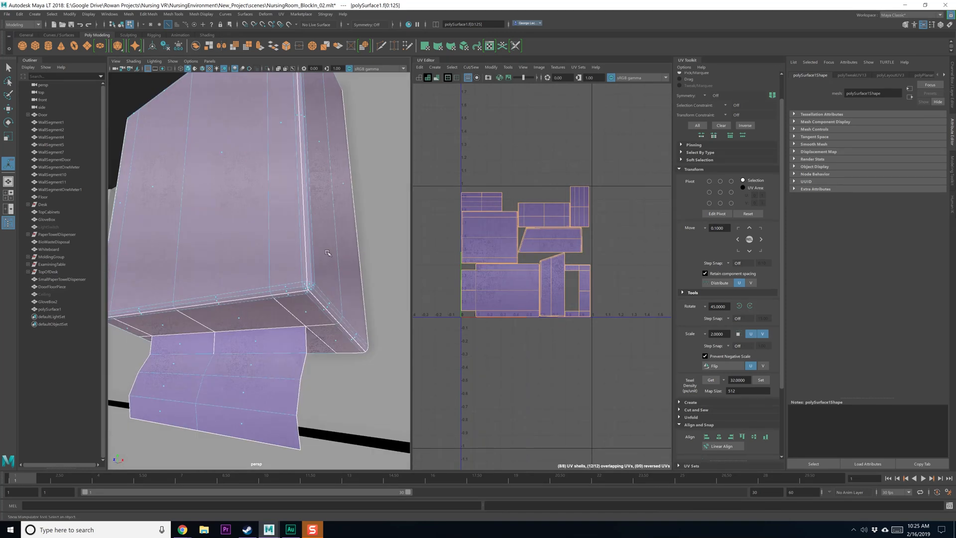
pyautogui.press('q')
pyautogui.press('F8')
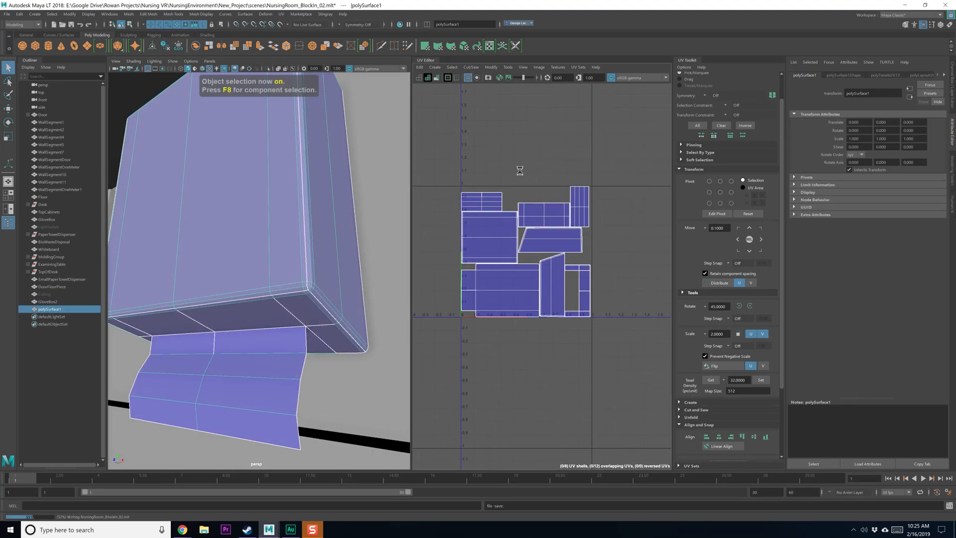
# Step: Delete all construction history in the scene and rename polySurface1 as PaperTowelDispeser
pyautogui.scroll(-2, 500, 186)
pyautogui.scroll(-8, 332, 190)
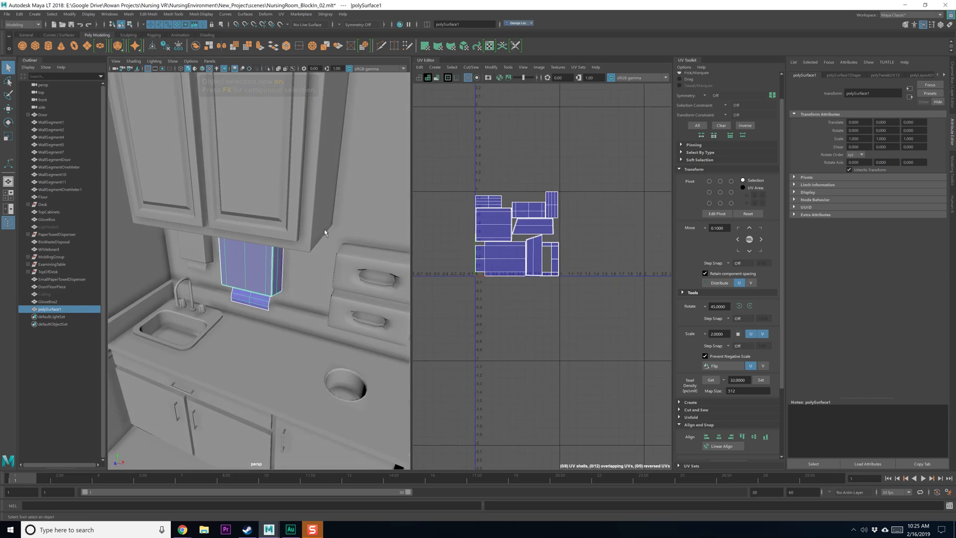
pyautogui.scroll(2, 318, 272)
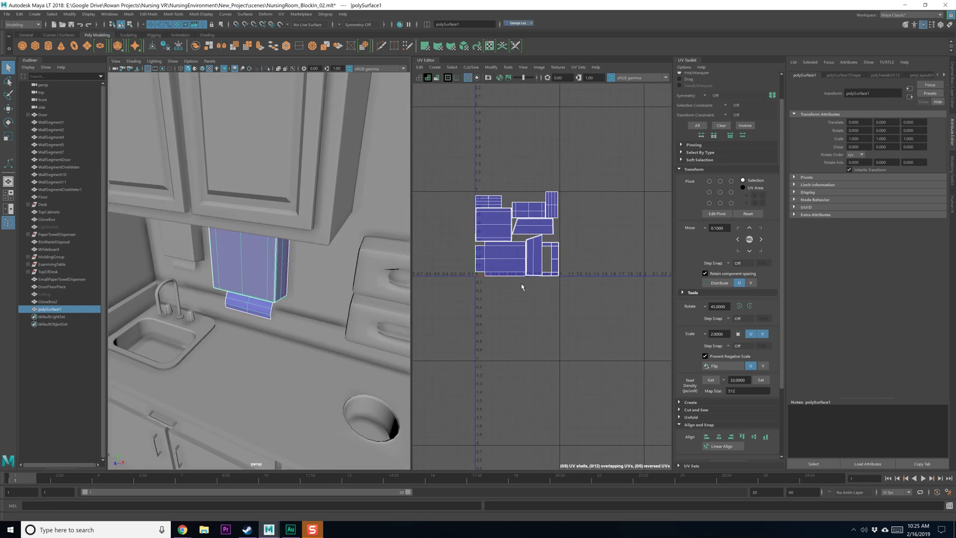
pyautogui.keyDown('alt'); pyautogui.moveTo(291, 295); pyautogui.dragTo(303, 287); pyautogui.keyUp('alt')
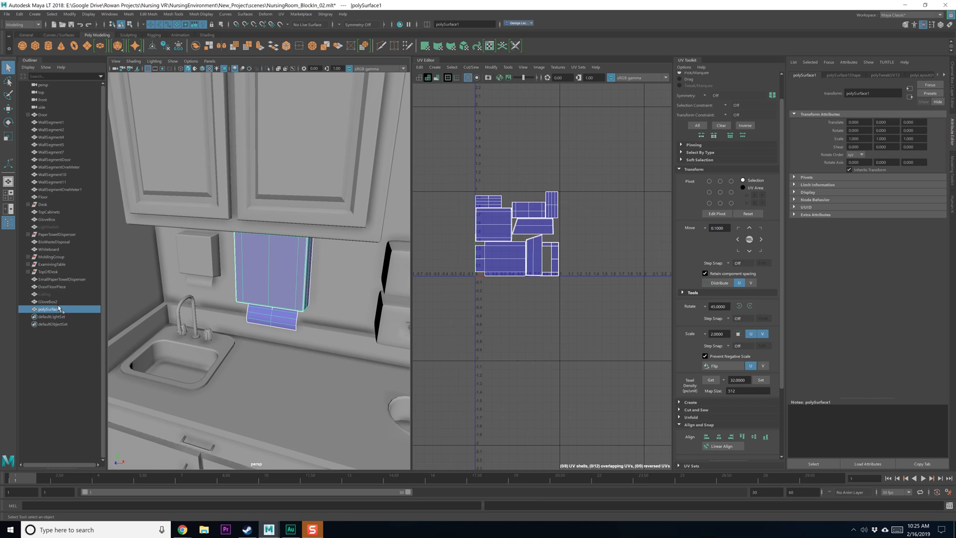
pyautogui.click(19, 14)
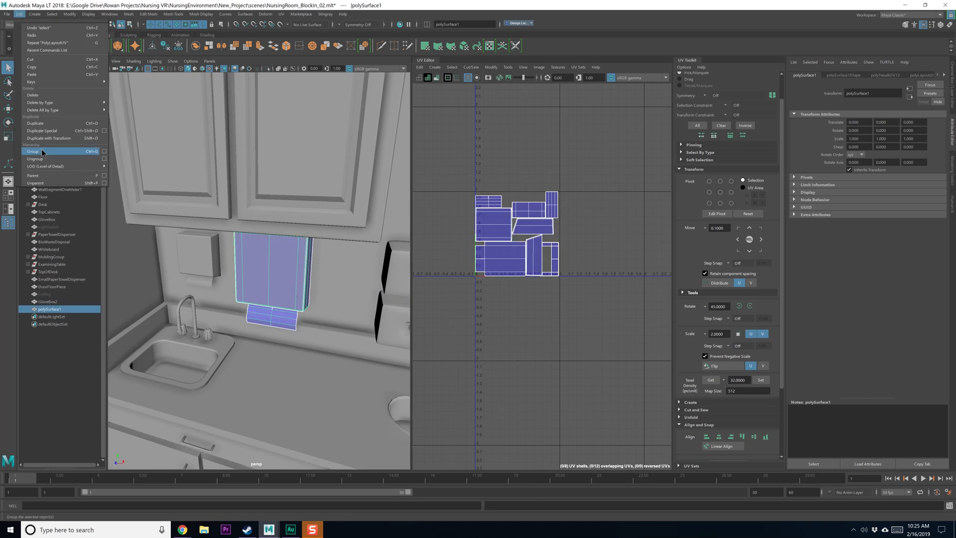
pyautogui.moveTo(53, 113)
pyautogui.click(134, 116)
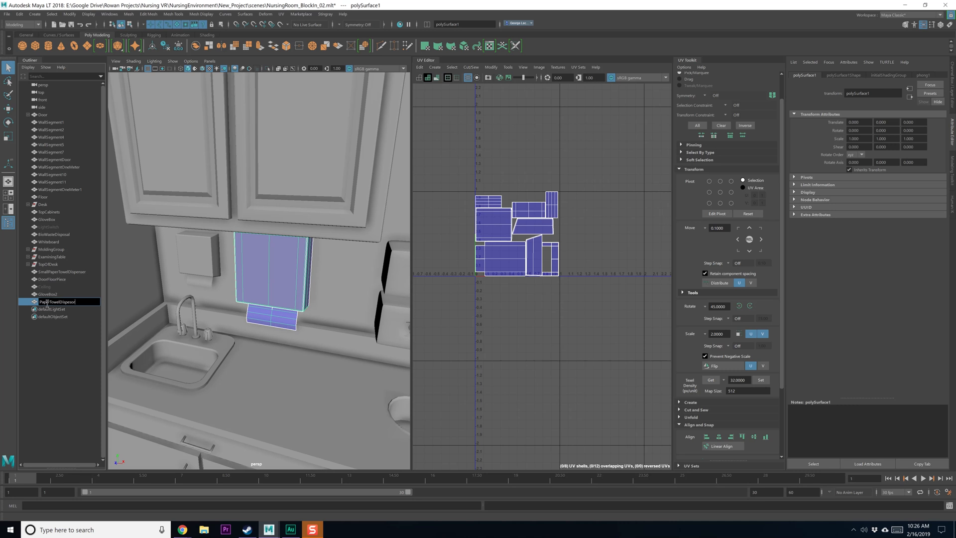
pyautogui.press('Return')
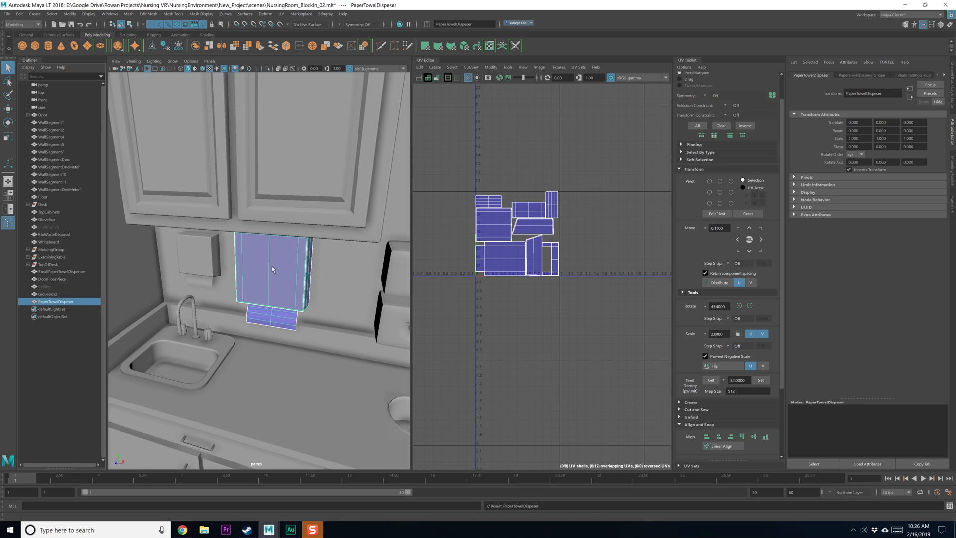
# Step: Assign a new Phong material to the dispenser and name it PaperTowelDispeser_M
pyautogui.moveTo(271, 261); pyautogui.dragTo(290, 444, button='right')
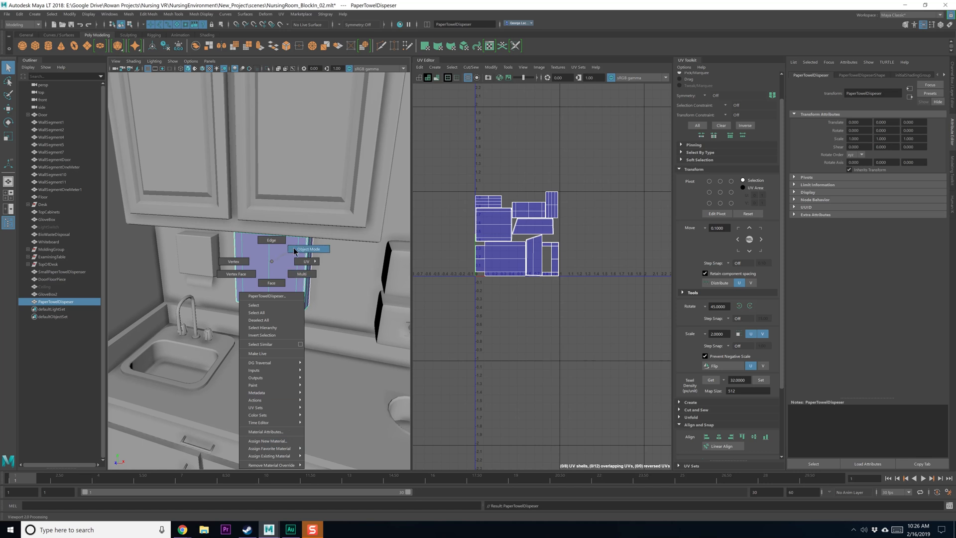
pyautogui.moveTo(294, 247); pyautogui.dragTo(294, 247, button='right')
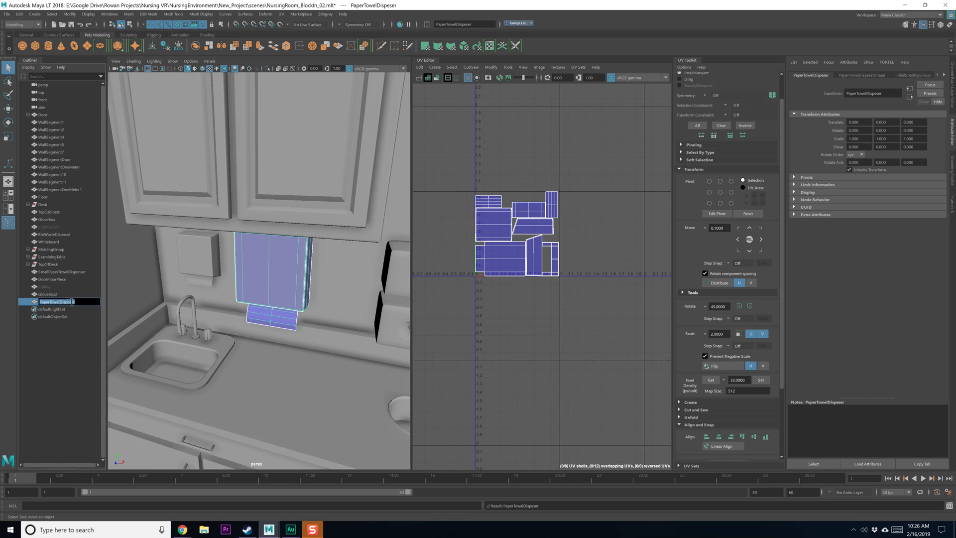
pyautogui.moveTo(250, 272); pyautogui.dragTo(273, 374, button='right')
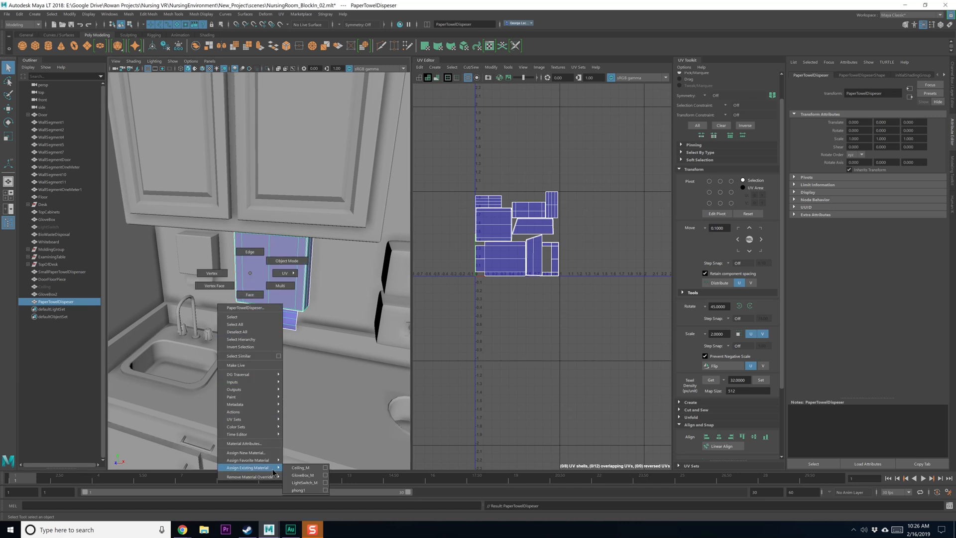
pyautogui.moveTo(273, 469); pyautogui.dragTo(267, 453, button='right')
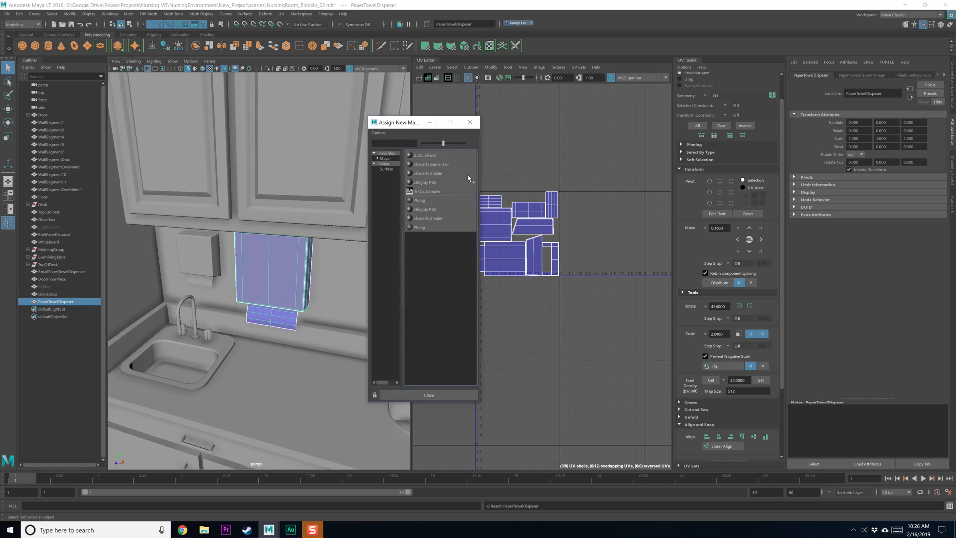
pyautogui.click(422, 200)
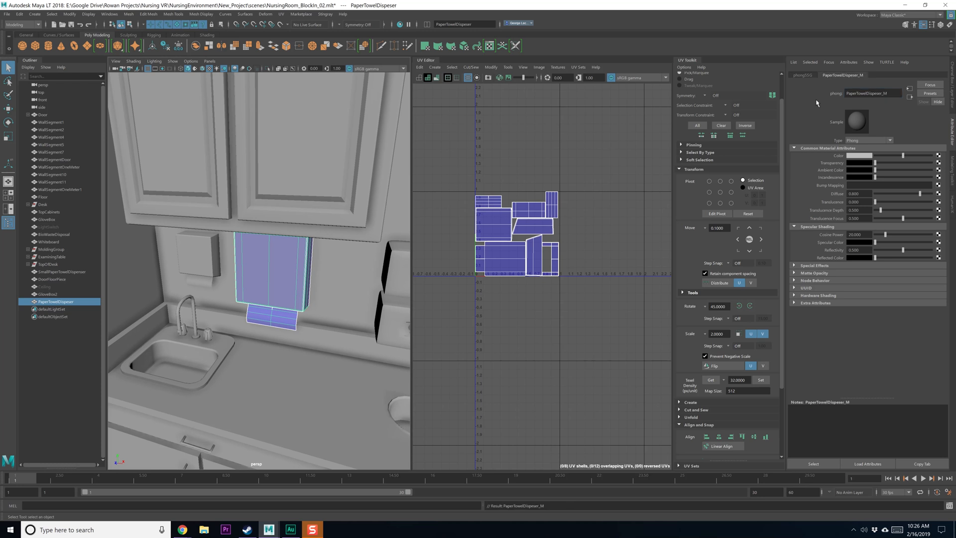
# Step: Hide the paper towel dispenser and undo the hiding
pyautogui.moveTo(290, 294)
pyautogui.keyDown('alt'); pyautogui.mouseDown()
pyautogui.moveTo(280, 304)
pyautogui.moveTo(288, 300)
pyautogui.mouseUp(); pyautogui.keyUp('alt')
pyautogui.hotkey('ctrl', 'h')
pyautogui.hotkey('ctrl', 'z')
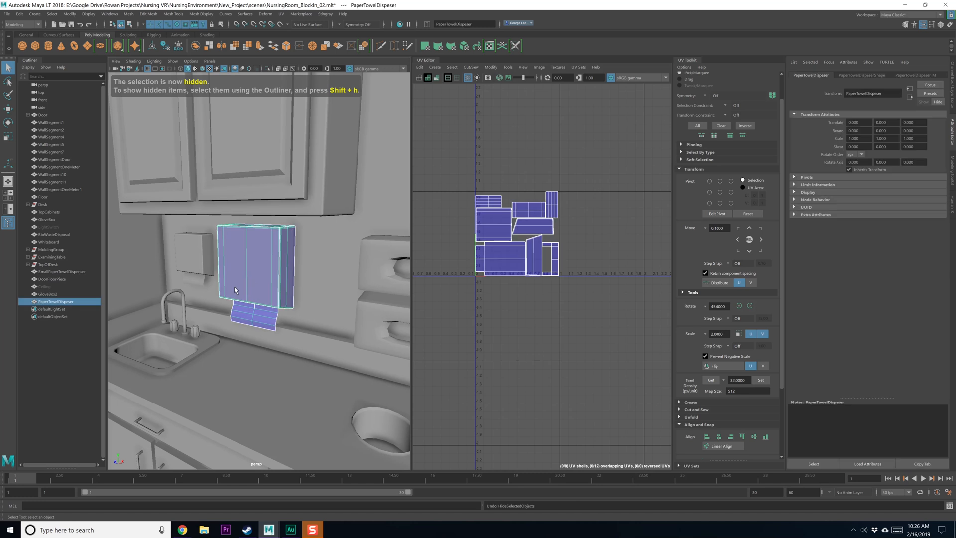
# Step: Duplicate the paper towel dispenser, move the copy onto the smaller dispenser above the sink and scale it to about 0.53
pyautogui.keyDown('alt'); pyautogui.moveTo(234, 287); pyautogui.dragTo(182, 274); pyautogui.keyUp('alt')
pyautogui.hotkey('ctrl', 'd')
pyautogui.press('w')
pyautogui.press('r')
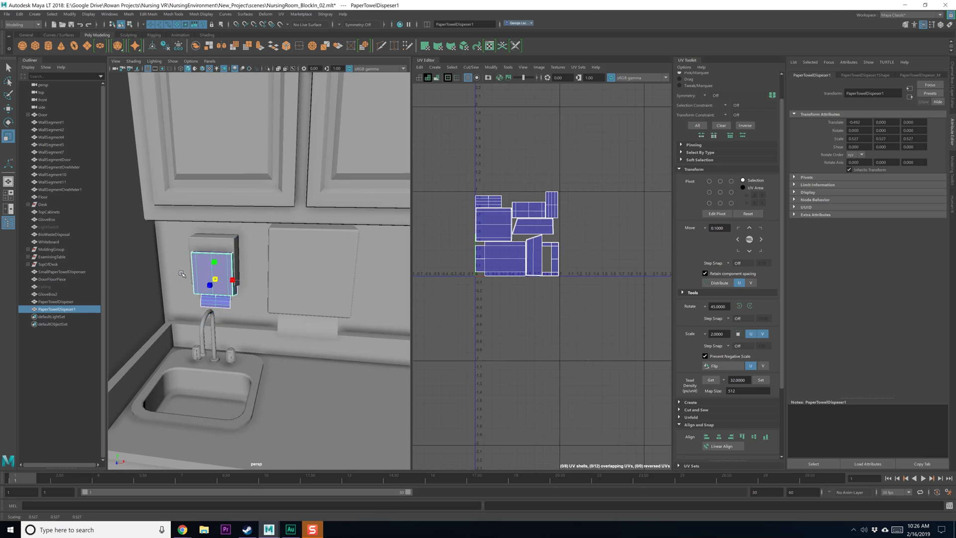
# Step: Delete the old small paper towel dispenser behind the copy and adjust the copy's vertical scale
pyautogui.click(234, 237)
pyautogui.press('Delete')
pyautogui.click(219, 265)
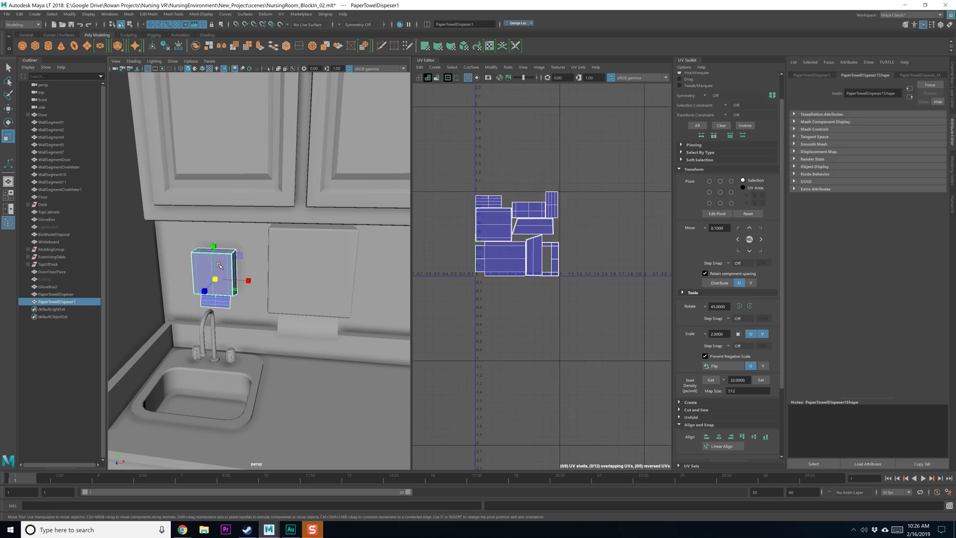
pyautogui.moveTo(213, 250); pyautogui.dragTo(234, 249)
pyautogui.keyDown('alt'); pyautogui.moveTo(234, 249); pyautogui.dragTo(199, 259, button='right'); pyautogui.keyUp('alt')
pyautogui.press('q')
# Step: Select both paper towel dispensers and hide them
pyautogui.keyDown('alt'); pyautogui.moveTo(274, 353); pyautogui.dragTo(285, 309); pyautogui.keyUp('alt')
pyautogui.click(272, 282)
pyautogui.keyDown('shift'); pyautogui.click(217, 262); pyautogui.keyUp('shift')
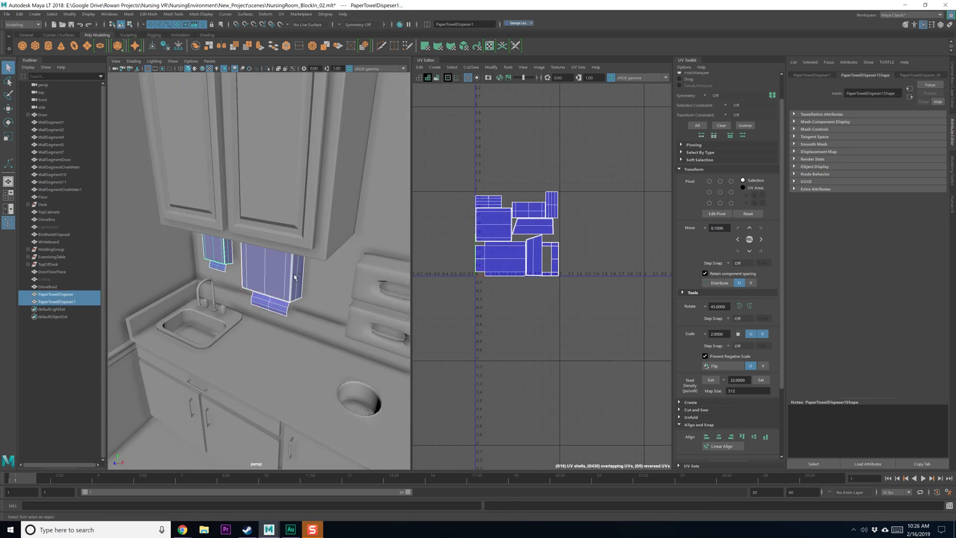
pyautogui.hotkey('ctrl', 'h')
# Step: Select both glove boxes on the wall and hide them
pyautogui.click(371, 273)
pyautogui.keyDown('alt'); pyautogui.moveTo(360, 330); pyautogui.dragTo(321, 323, button='middle'); pyautogui.keyUp('alt')
pyautogui.keyDown('shift'); pyautogui.click(321, 323); pyautogui.keyUp('shift')
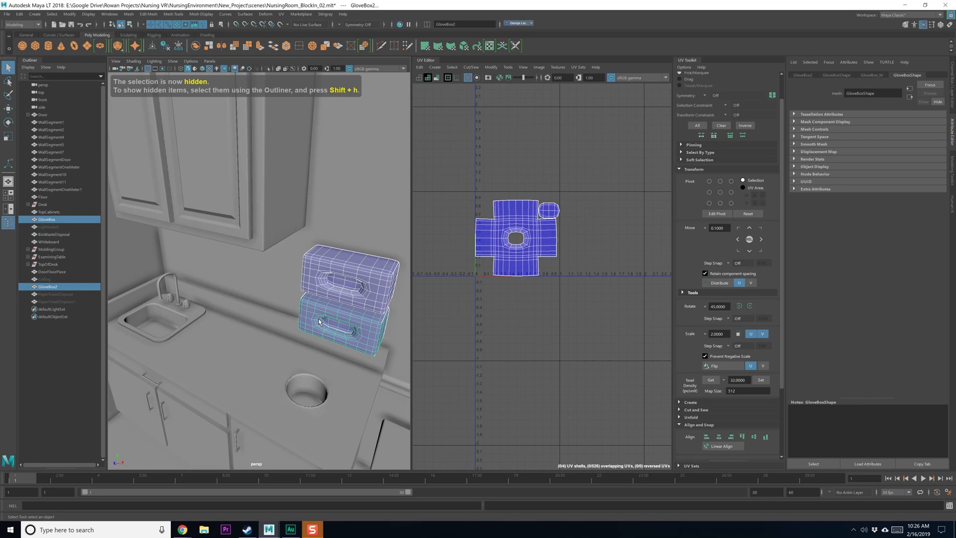
pyautogui.hotkey('ctrl', 'h')
# Step: Examine the room's remaining objects, checking the UVs of the two desktop sections and the sink
pyautogui.keyDown('alt'); pyautogui.moveTo(327, 320); pyautogui.dragTo(299, 308, button='right'); pyautogui.keyUp('alt')
pyautogui.keyDown('alt'); pyautogui.moveTo(298, 308); pyautogui.dragTo(341, 337); pyautogui.keyUp('alt')
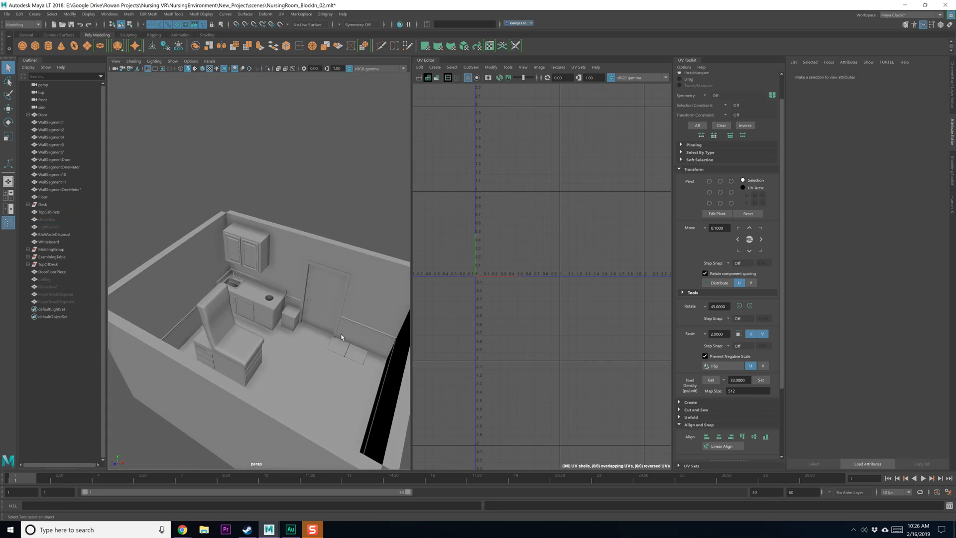
pyautogui.scroll(8, 320, 339)
pyautogui.keyDown('alt'); pyautogui.moveTo(299, 349); pyautogui.dragTo(279, 312, button='middle'); pyautogui.keyUp('alt')
pyautogui.click(279, 311)
pyautogui.keyDown('alt'); pyautogui.moveTo(265, 351); pyautogui.dragTo(259, 328, button='middle'); pyautogui.keyUp('alt')
pyautogui.scroll(4, 259, 327)
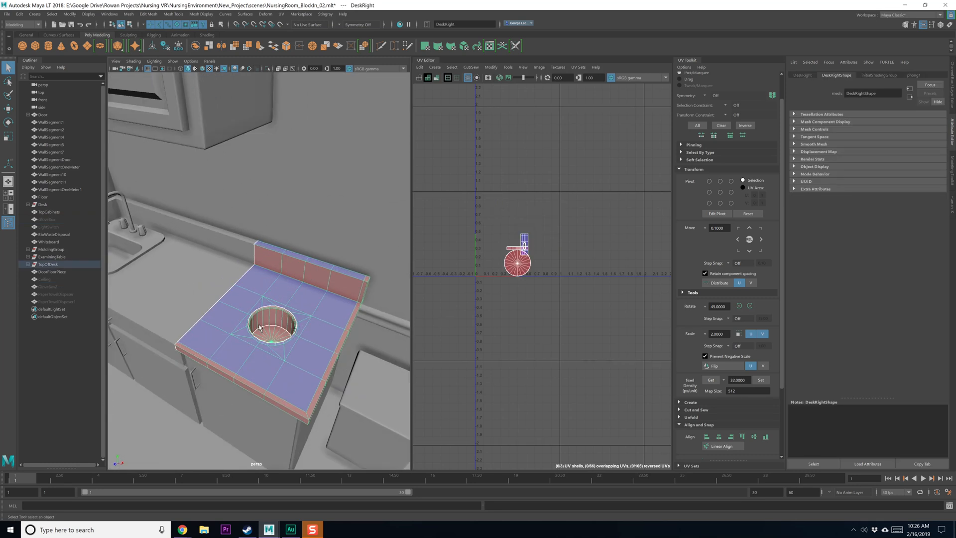
pyautogui.keyDown('alt'); pyautogui.moveTo(259, 327); pyautogui.dragTo(267, 326); pyautogui.keyUp('alt')
pyautogui.click(243, 381)
pyautogui.keyDown('alt'); pyautogui.moveTo(244, 326); pyautogui.dragTo(279, 378, button='middle'); pyautogui.keyUp('alt')
pyautogui.scroll(-4, 279, 377)
pyautogui.keyDown('alt'); pyautogui.moveTo(279, 378); pyautogui.dragTo(289, 357); pyautogui.keyUp('alt')
pyautogui.click(237, 312)
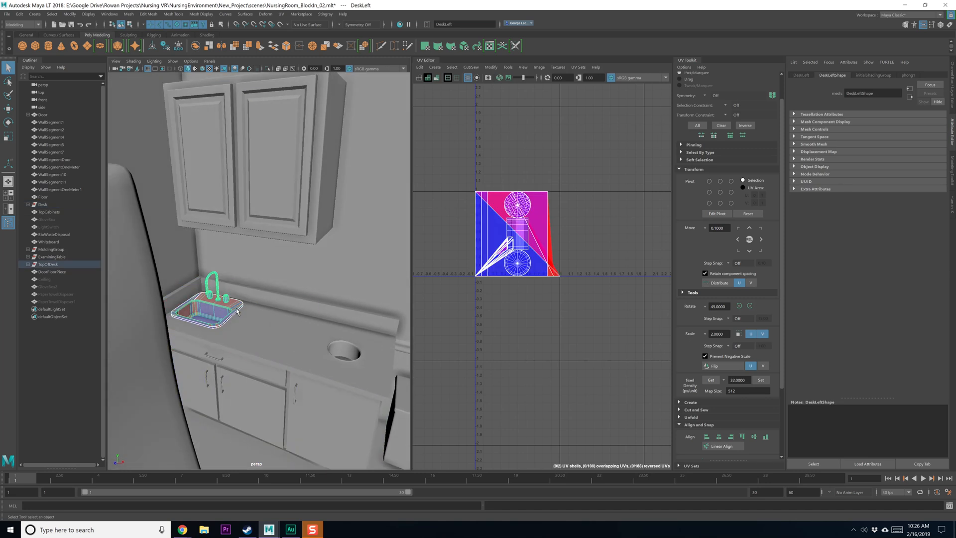
pyautogui.press('F8')
pyautogui.press('F8')
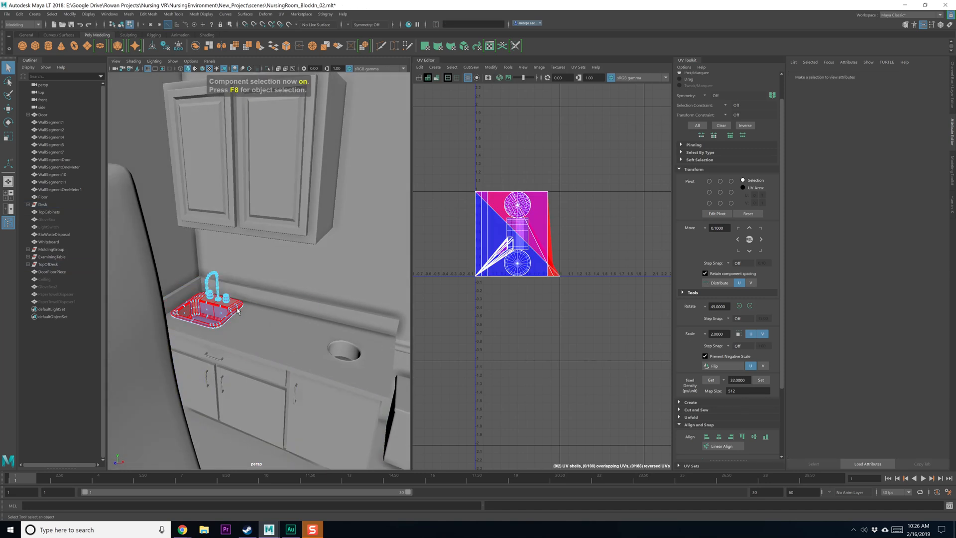
# Step: Expand the TopOfDesk group and compare the UVs of DeskRight, DeskLeft and SinkBody
pyautogui.click(28, 264)
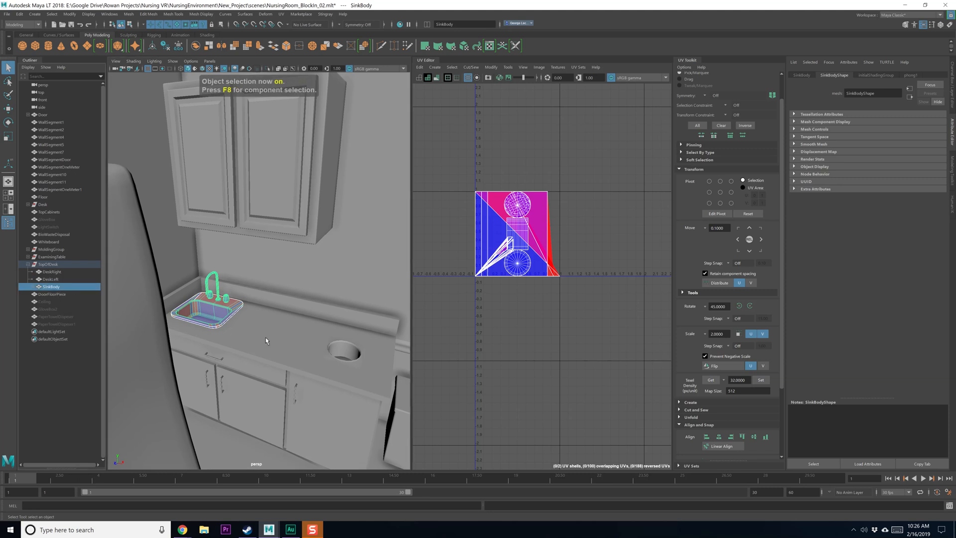
pyautogui.keyDown('alt'); pyautogui.moveTo(265, 337); pyautogui.dragTo(286, 323); pyautogui.keyUp('alt')
pyautogui.scroll(5, 238, 348)
pyautogui.keyDown('alt'); pyautogui.moveTo(238, 348); pyautogui.dragTo(288, 306, button='middle'); pyautogui.keyUp('alt')
pyautogui.scroll(4, 297, 303)
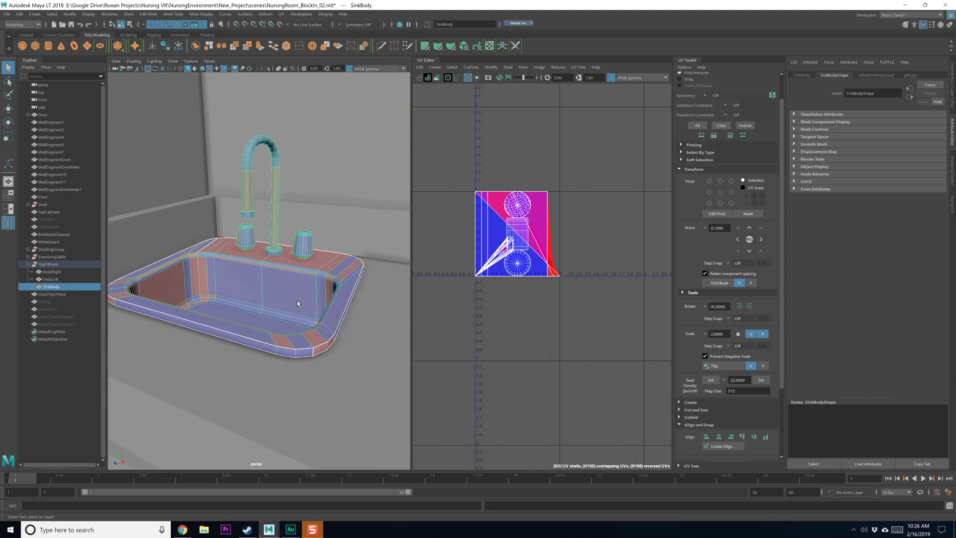
pyautogui.keyDown('alt'); pyautogui.moveTo(297, 303); pyautogui.dragTo(285, 300); pyautogui.keyUp('alt')
pyautogui.click(281, 14)
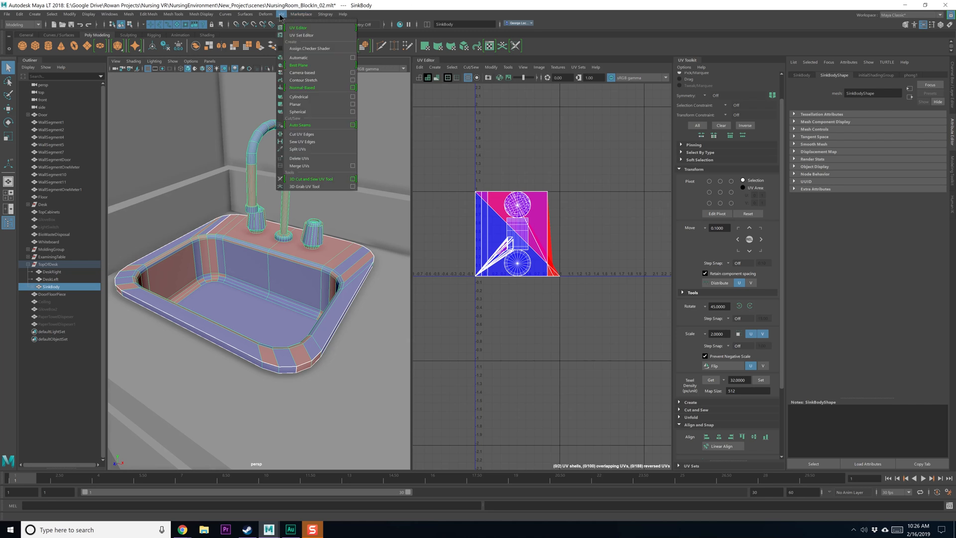
pyautogui.click(49, 287)
pyautogui.click(48, 279)
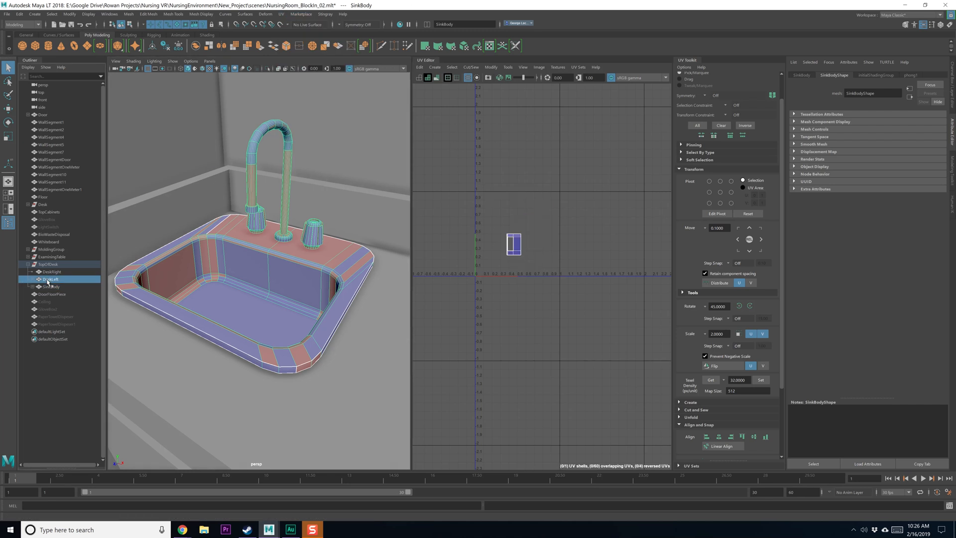
pyautogui.click(50, 273)
pyautogui.click(52, 279)
pyautogui.click(53, 286)
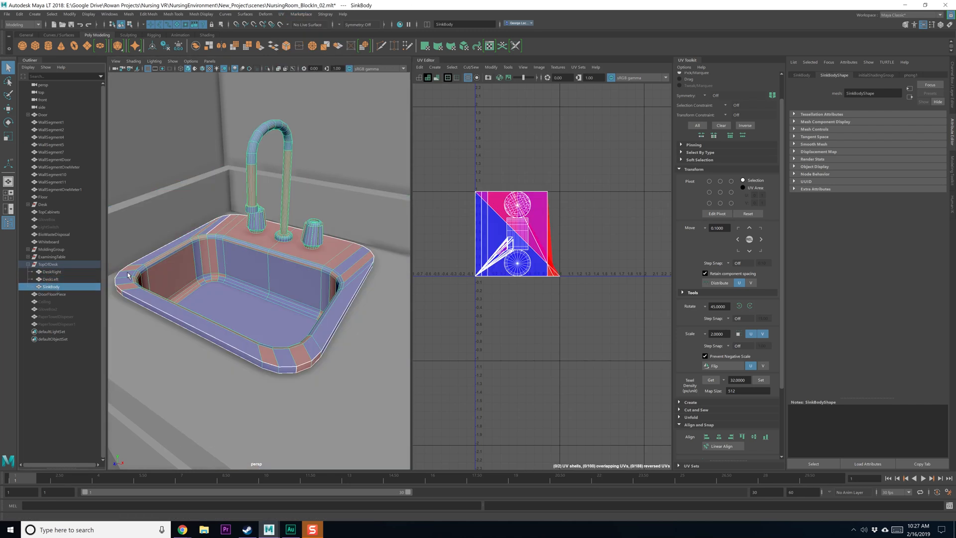
# Step: Expand SinkBody and inspect the UVs of its spigot, cold water valve and hot water valve
pyautogui.click(309, 232)
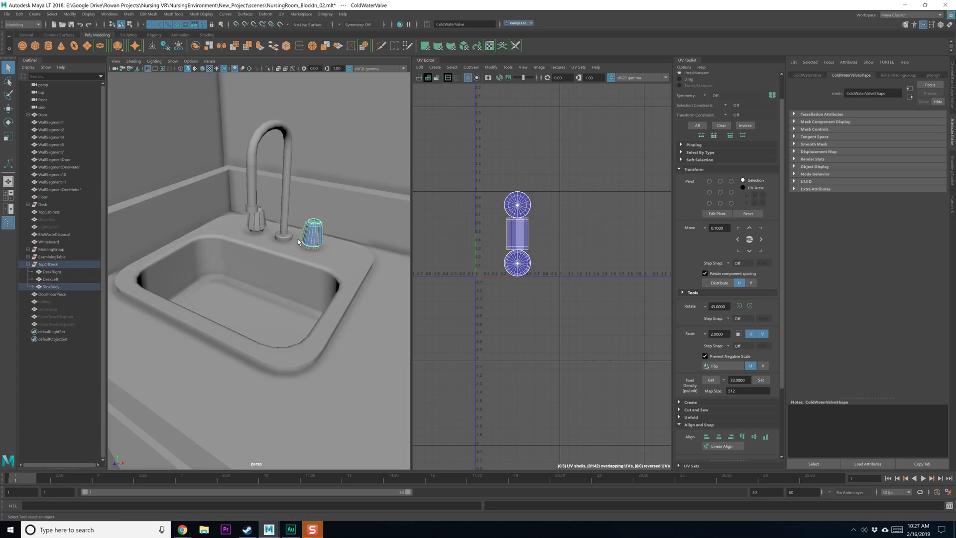
pyautogui.click(33, 287)
pyautogui.click(53, 294)
pyautogui.click(59, 302)
pyautogui.click(61, 310)
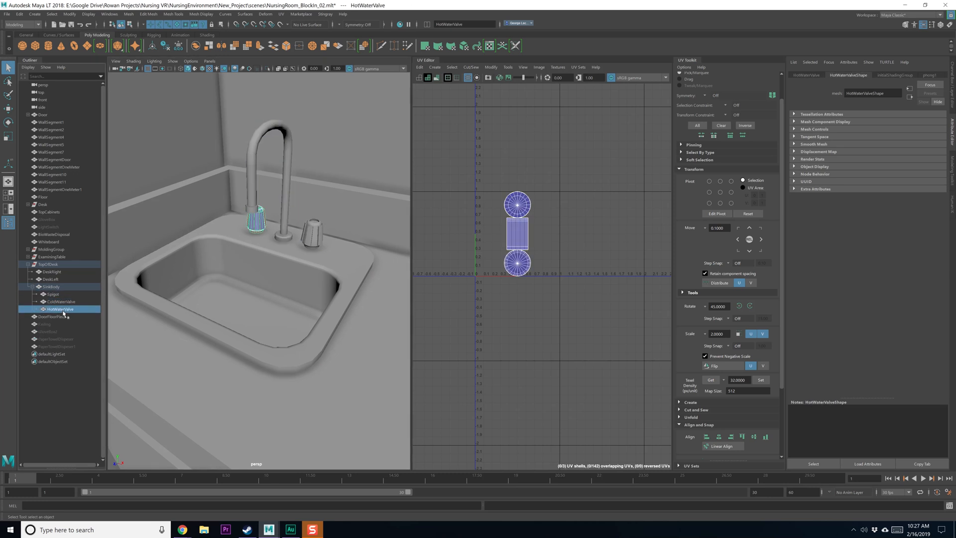
pyautogui.click(64, 302)
pyautogui.click(53, 294)
# Step: Apply a planar mapping to SinkBody, fitted to the best plane and keeping the image width/height ratio
pyautogui.click(57, 288)
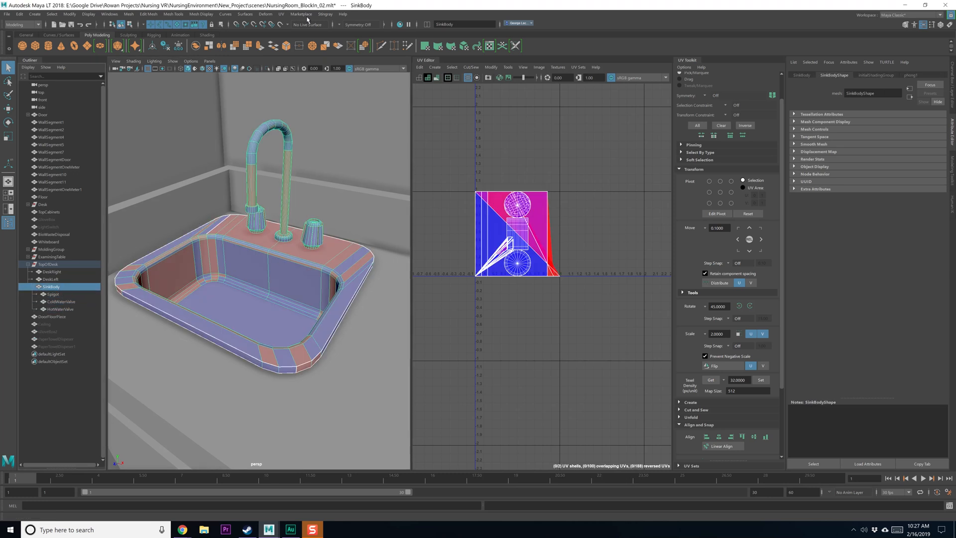
pyautogui.click(282, 14)
pyautogui.click(354, 103)
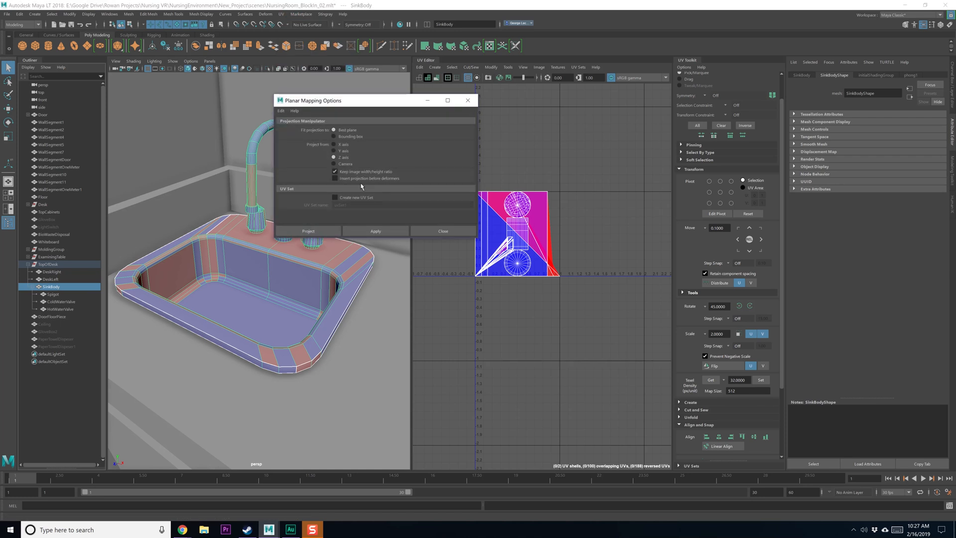
pyautogui.click(375, 231)
pyautogui.click(443, 231)
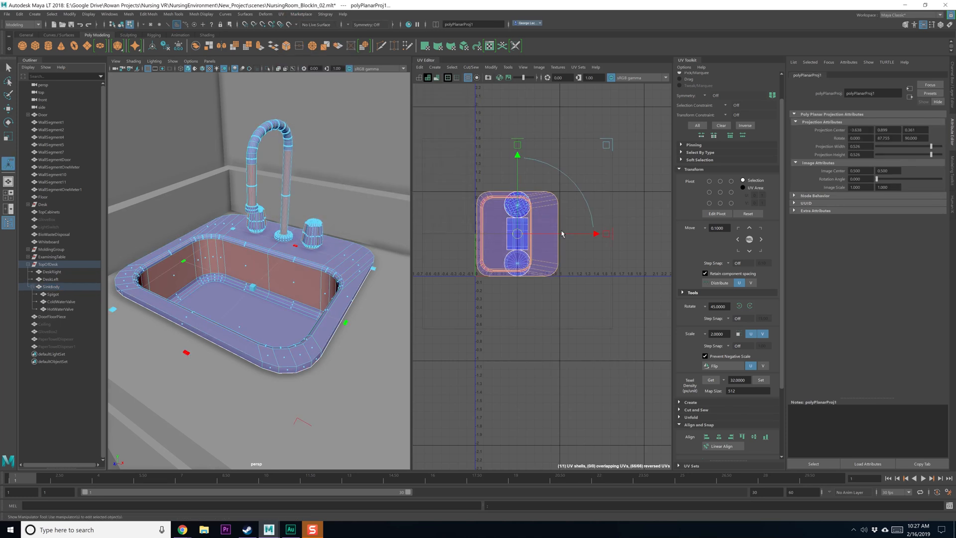
# Step: Separate the sink body's UV shell from the faucet and valve shells, moving those far off to the side
pyautogui.moveTo(596, 234); pyautogui.dragTo(695, 234)
pyautogui.keyDown('alt'); pyautogui.moveTo(503, 187); pyautogui.dragTo(475, 190, button='middle'); pyautogui.keyUp('alt')
pyautogui.moveTo(473, 167); pyautogui.dragTo(529, 291)
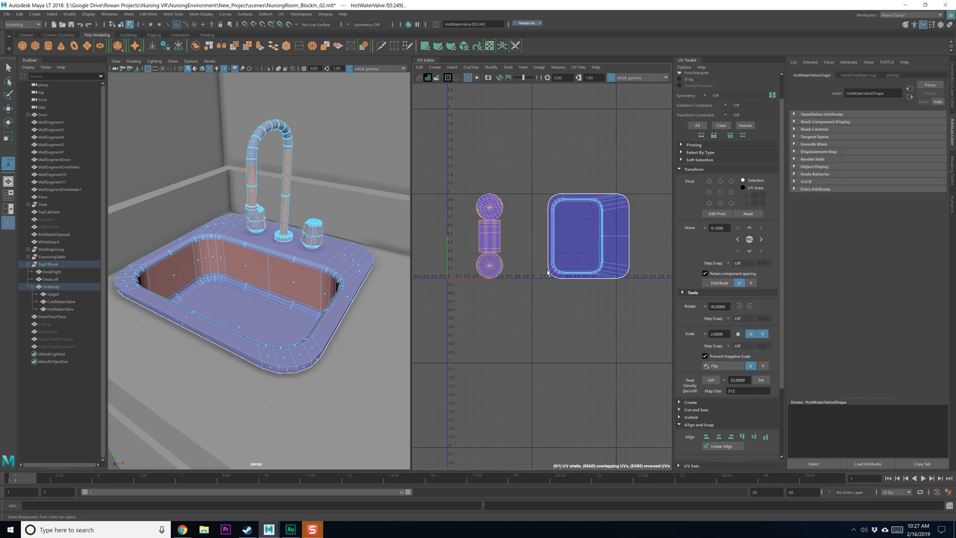
pyautogui.moveTo(507, 255); pyautogui.dragTo(515, 302, button='right')
pyautogui.scroll(-4, 533, 287)
pyautogui.press('w')
pyautogui.moveTo(585, 255); pyautogui.dragTo(742, 257)
pyautogui.click(573, 269)
pyautogui.scroll(1, 562, 293)
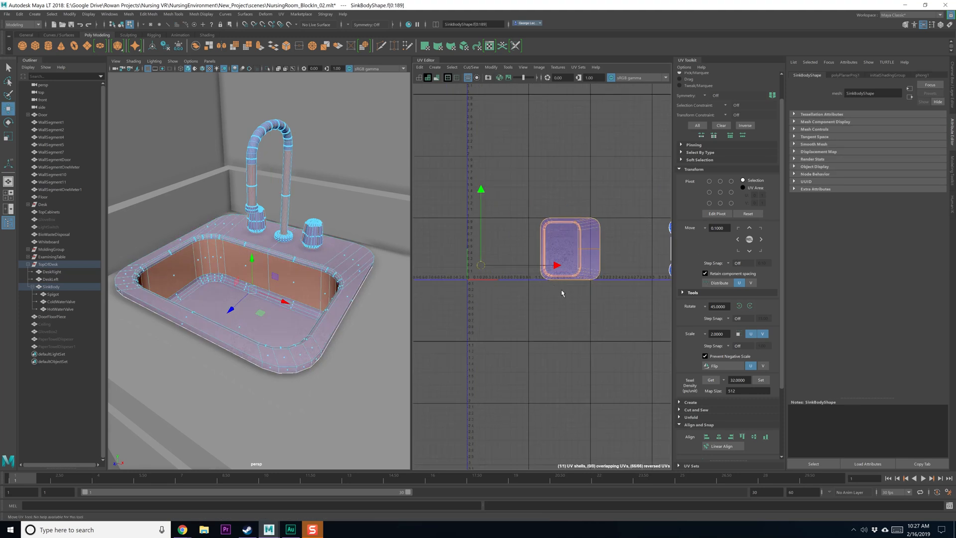
# Step: Select the edge loop around the inner rim of the sink basin and cut the UVs along it
pyautogui.scroll(3, 562, 293)
pyautogui.keyDown('alt'); pyautogui.moveTo(279, 248); pyautogui.dragTo(294, 272); pyautogui.keyUp('alt')
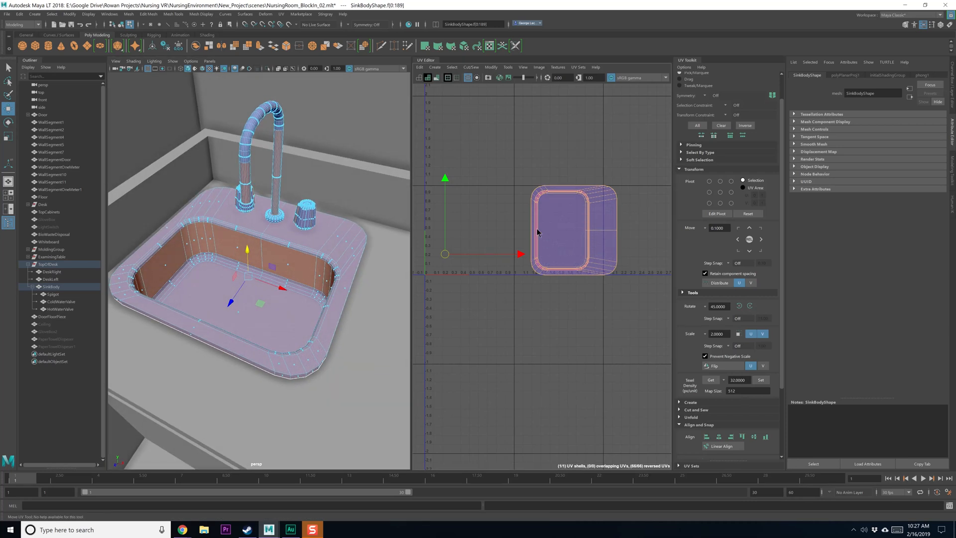
pyautogui.moveTo(537, 232); pyautogui.dragTo(537, 210, button='right')
pyautogui.scroll(4, 307, 254)
pyautogui.press('q')
pyautogui.keyDown('alt'); pyautogui.moveTo(284, 260); pyautogui.dragTo(304, 250); pyautogui.keyUp('alt')
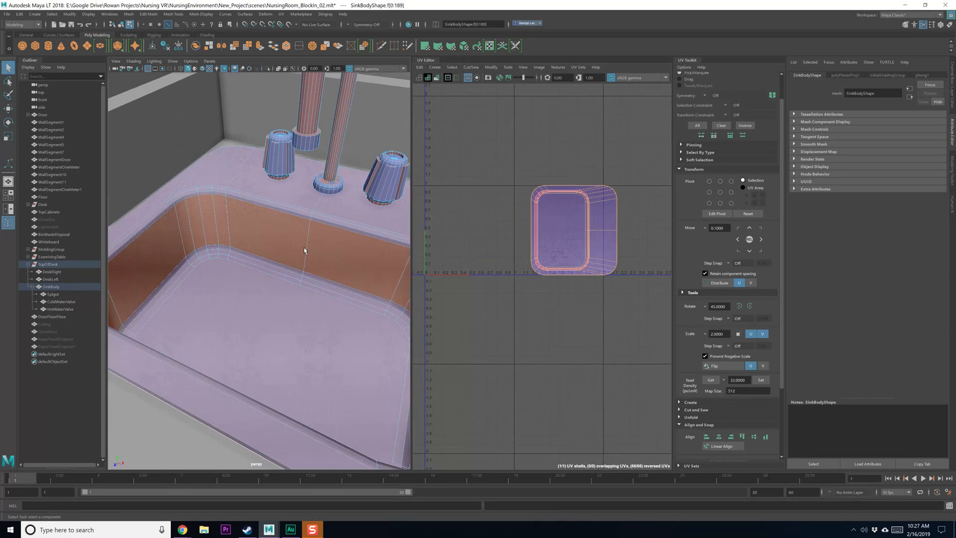
pyautogui.doubleClick(328, 224)
pyautogui.keyDown('alt'); pyautogui.moveTo(580, 223); pyautogui.dragTo(564, 217, button='middle'); pyautogui.keyUp('alt')
pyautogui.keyDown('shift'); pyautogui.rightClick(564, 217); pyautogui.keyUp('shift')
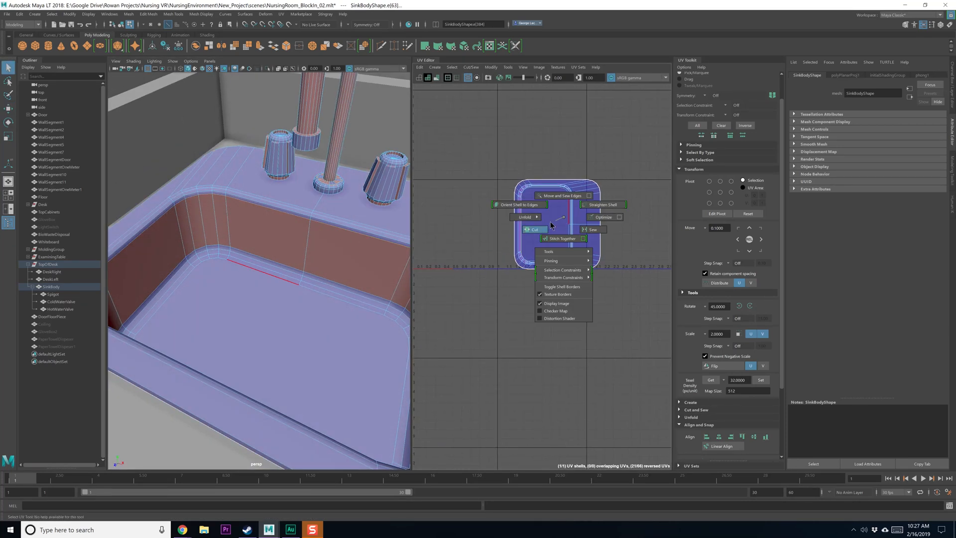
pyautogui.keyDown('shift'); pyautogui.moveTo(550, 226); pyautogui.dragTo(527, 210, button='right'); pyautogui.keyUp('shift')
# Step: Select the basin's UV shell and move it sideways clear of the rim shell
pyautogui.click(546, 214)
pyautogui.press('w')
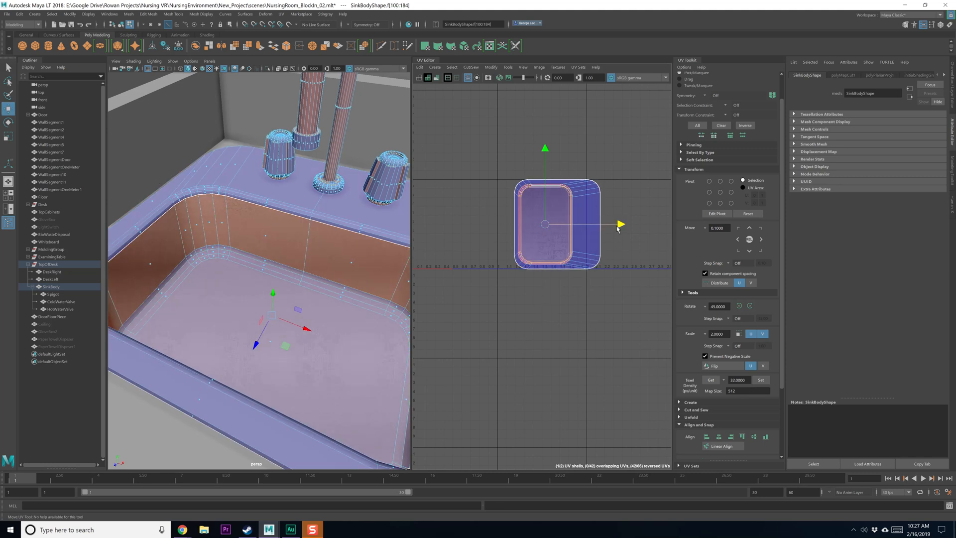
pyautogui.moveTo(616, 227); pyautogui.dragTo(502, 228)
pyautogui.keyDown('alt'); pyautogui.moveTo(553, 212); pyautogui.dragTo(564, 224, button='middle'); pyautogui.keyUp('alt')
# Step: Unfold the sink rim's UV shell and orient it upright
pyautogui.click(593, 207)
pyautogui.keyDown('shift'); pyautogui.moveTo(600, 226); pyautogui.dragTo(516, 222, button='right'); pyautogui.keyUp('shift')
pyautogui.keyDown('alt'); pyautogui.moveTo(567, 227); pyautogui.dragTo(589, 218, button='middle'); pyautogui.keyUp('alt')
pyautogui.keyDown('shift'); pyautogui.rightClick(589, 217); pyautogui.keyUp('shift')
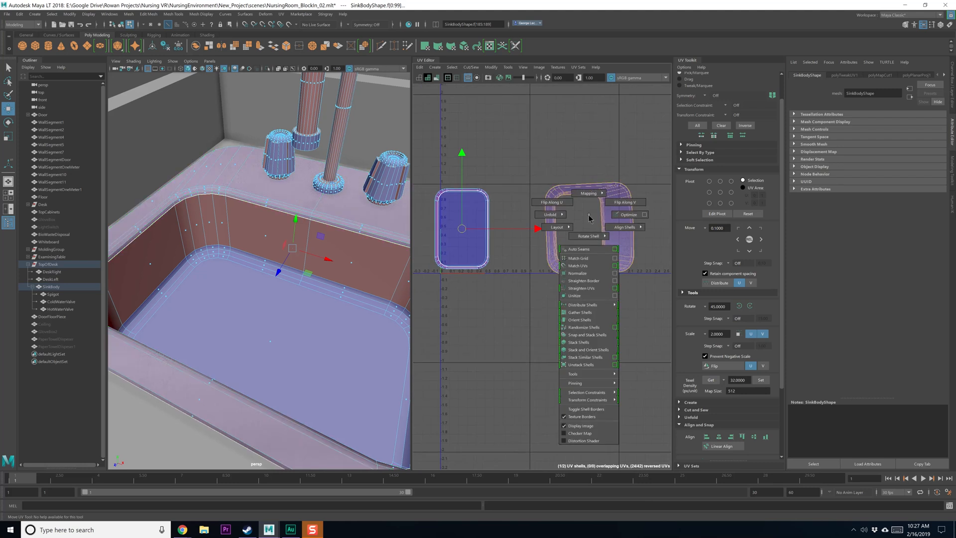
pyautogui.keyDown('shift'); pyautogui.moveTo(589, 215); pyautogui.dragTo(578, 319, button='right'); pyautogui.keyUp('shift')
# Step: Select the sink basin's UV shell and unfold it
pyautogui.keyDown('alt'); pyautogui.moveTo(500, 268); pyautogui.dragTo(527, 271, button='middle'); pyautogui.keyUp('alt')
pyautogui.click(498, 236)
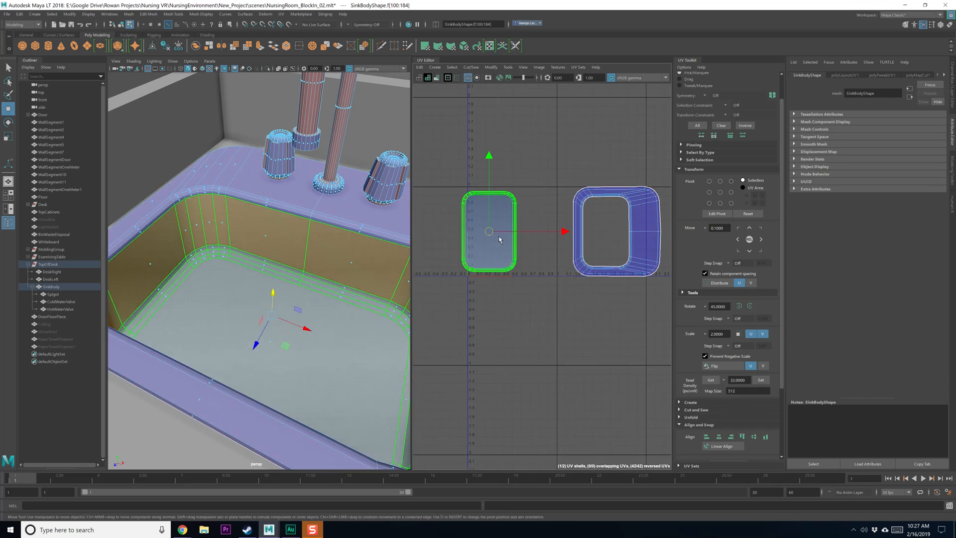
pyautogui.keyDown('shift'); pyautogui.moveTo(499, 239); pyautogui.dragTo(465, 239, button='right'); pyautogui.keyUp('shift')
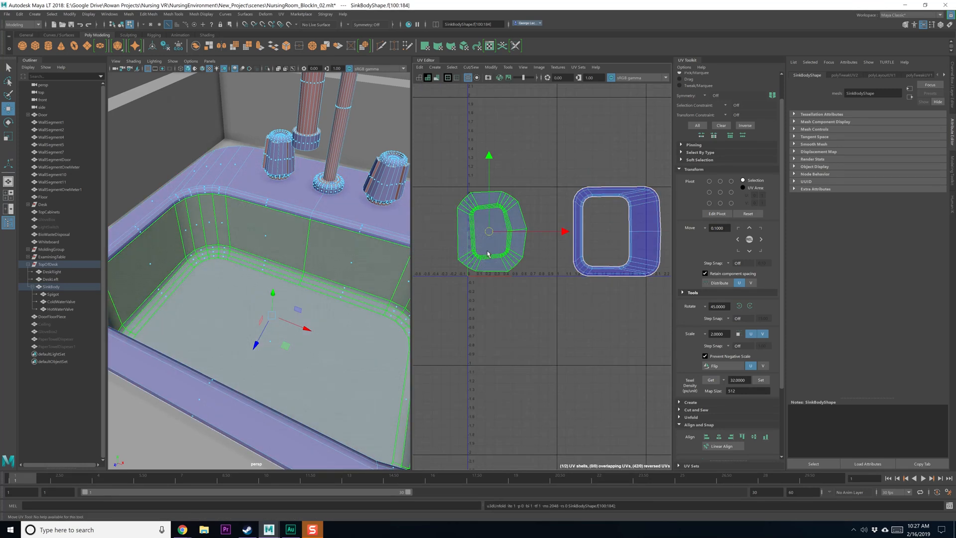
# Step: Select the vertical wall edges at the sink basin's corners on the faucet side
pyautogui.keyDown('alt'); pyautogui.moveTo(487, 254); pyautogui.dragTo(514, 271, button='middle'); pyautogui.keyUp('alt')
pyautogui.keyDown('alt'); pyautogui.moveTo(258, 252); pyautogui.dragTo(288, 260, button='middle'); pyautogui.keyUp('alt')
pyautogui.press('q')
pyautogui.moveTo(236, 226); pyautogui.dragTo(237, 205, button='right')
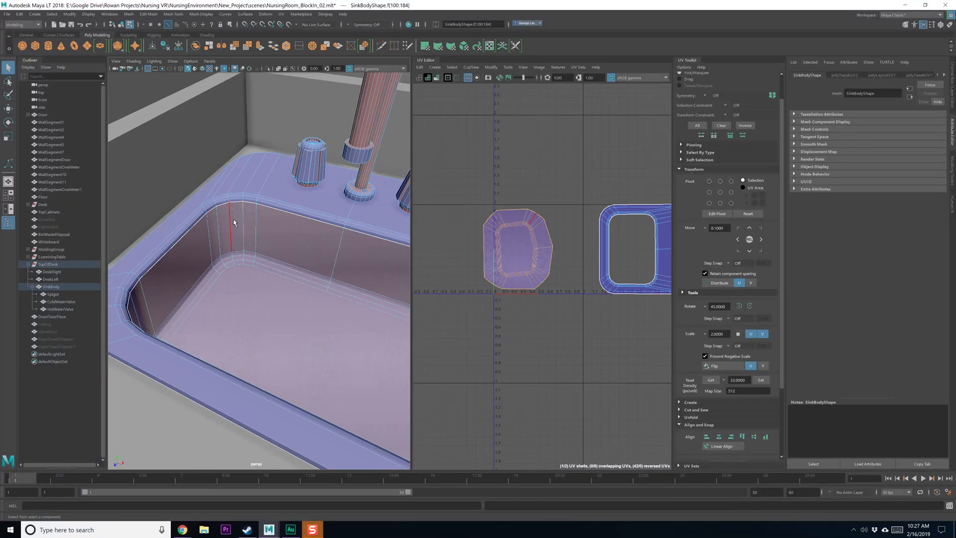
pyautogui.click(234, 222)
pyautogui.keyDown('alt'); pyautogui.moveTo(240, 258); pyautogui.dragTo(333, 244); pyautogui.keyUp('alt')
pyautogui.click(356, 213)
pyautogui.keyDown('alt'); pyautogui.moveTo(356, 213); pyautogui.dragTo(300, 250); pyautogui.keyUp('alt')
pyautogui.click(307, 237)
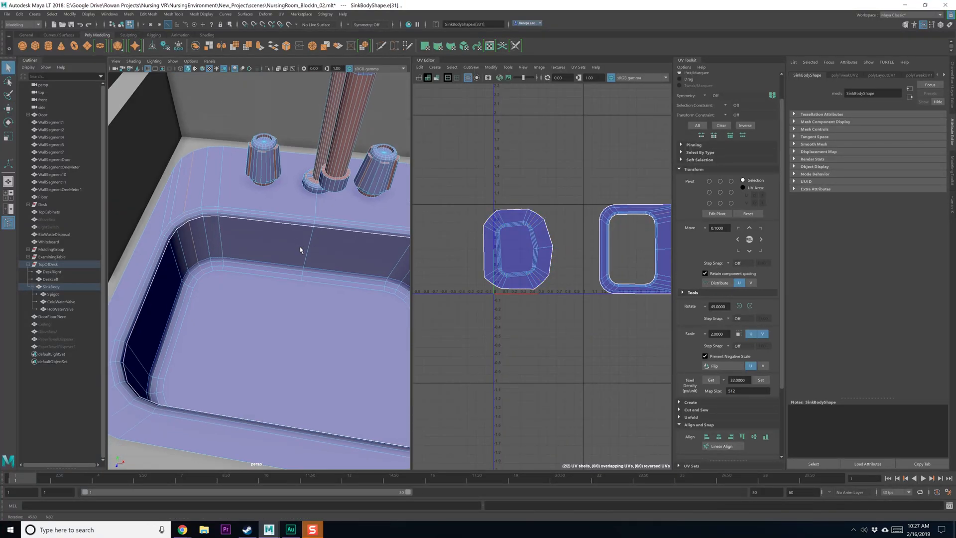
pyautogui.keyDown('alt'); pyautogui.moveTo(218, 256); pyautogui.dragTo(346, 256); pyautogui.keyUp('alt')
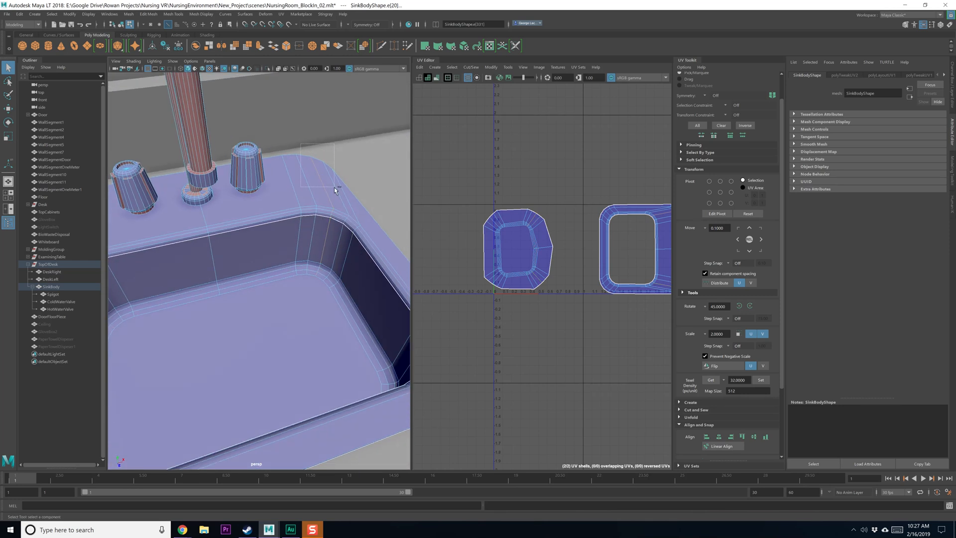
pyautogui.moveTo(351, 213); pyautogui.dragTo(351, 214)
pyautogui.keyDown('alt'); pyautogui.moveTo(351, 214); pyautogui.dragTo(217, 166); pyautogui.keyUp('alt')
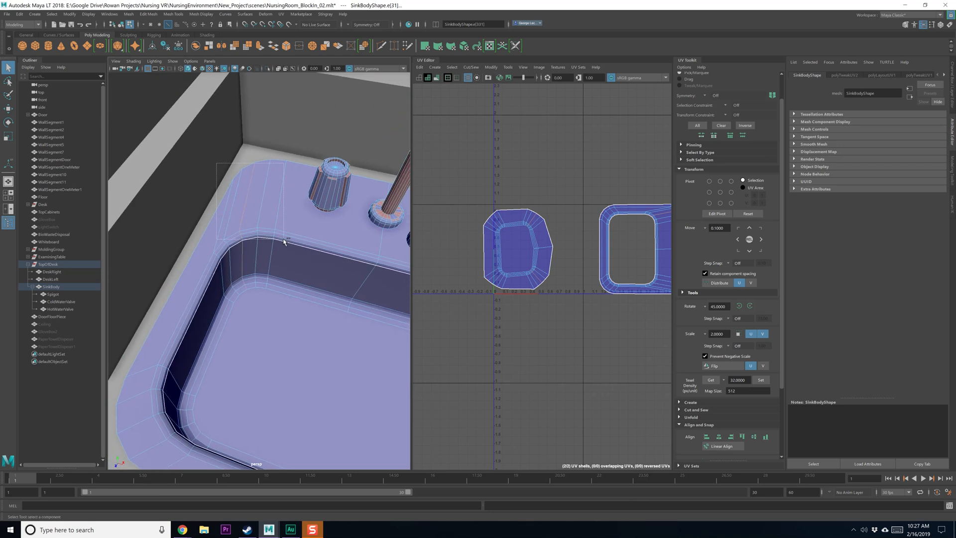
# Step: Add the vertical edges at the basin's remaining corners to the selection and cut the UVs along them
pyautogui.keyDown('alt'); pyautogui.moveTo(283, 241); pyautogui.dragTo(322, 307); pyautogui.keyUp('alt')
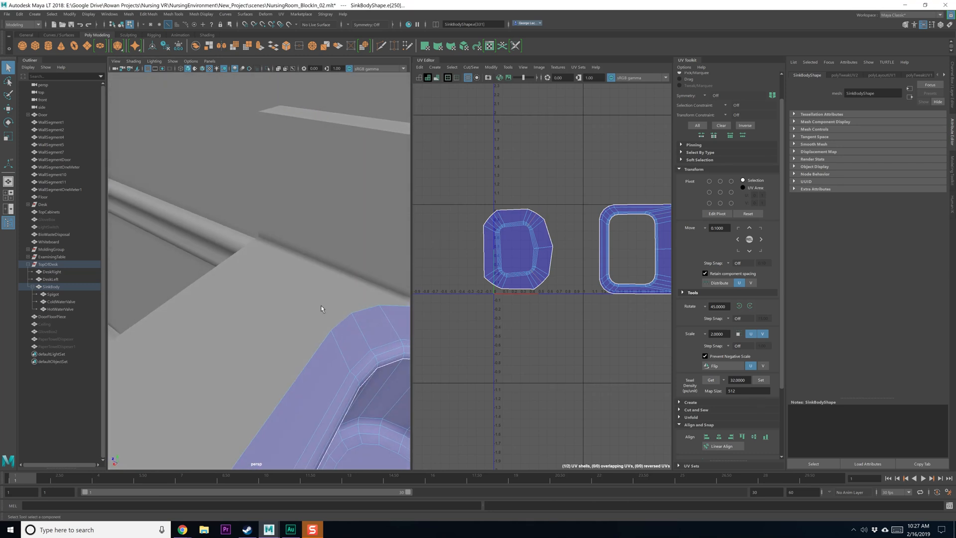
pyautogui.keyDown('alt'); pyautogui.moveTo(322, 307); pyautogui.dragTo(286, 268, button='middle'); pyautogui.keyUp('alt')
pyautogui.click(290, 289)
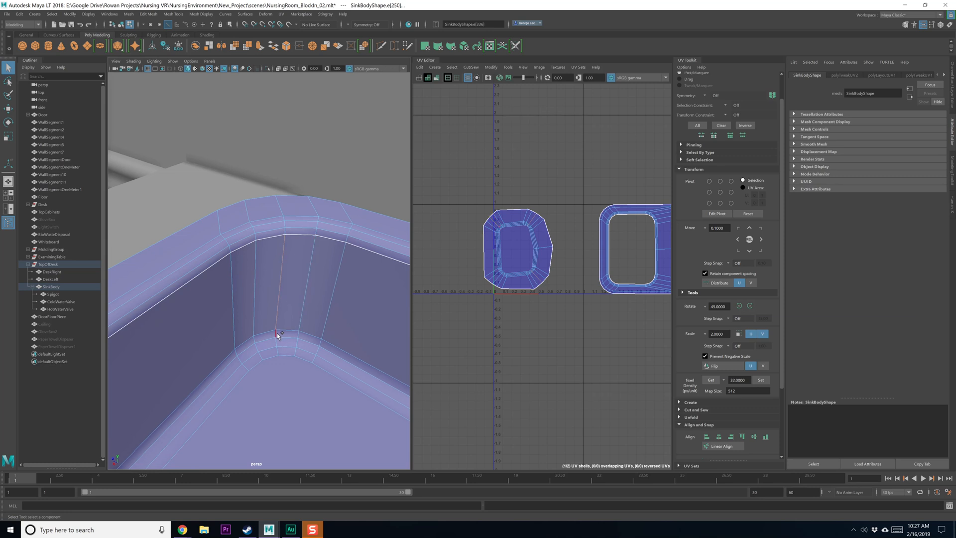
pyautogui.keyDown('alt'); pyautogui.moveTo(248, 356); pyautogui.dragTo(273, 341); pyautogui.keyUp('alt')
pyautogui.keyDown('alt'); pyautogui.moveTo(274, 342); pyautogui.dragTo(265, 317, button='right'); pyautogui.keyUp('alt')
pyautogui.keyDown('alt'); pyautogui.moveTo(265, 317); pyautogui.dragTo(196, 272); pyautogui.keyUp('alt')
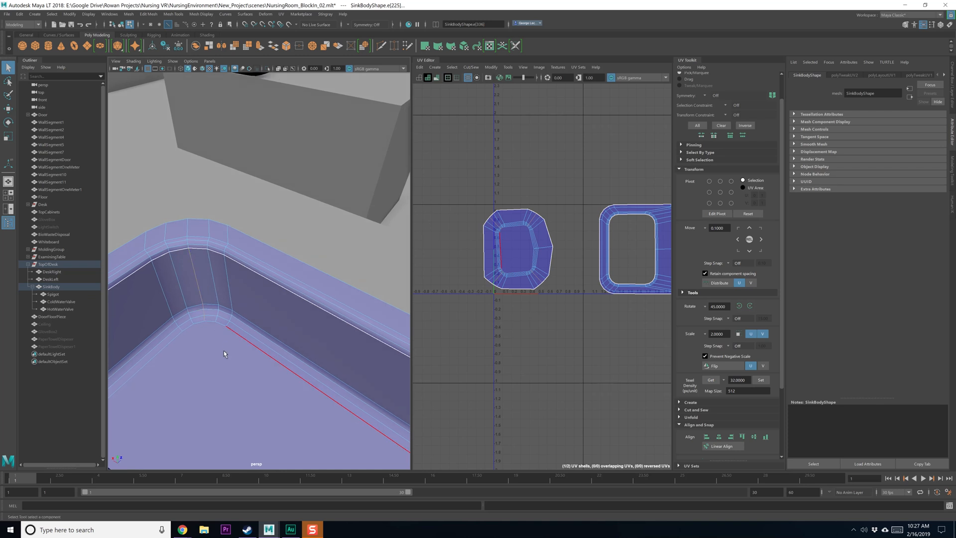
pyautogui.keyDown('alt'); pyautogui.moveTo(223, 350); pyautogui.dragTo(294, 347); pyautogui.keyUp('alt')
pyautogui.keyDown('alt'); pyautogui.moveTo(513, 294); pyautogui.dragTo(485, 307, button='middle'); pyautogui.keyUp('alt')
pyautogui.keyDown('shift'); pyautogui.moveTo(568, 321); pyautogui.dragTo(540, 322, button='right'); pyautogui.keyUp('shift')
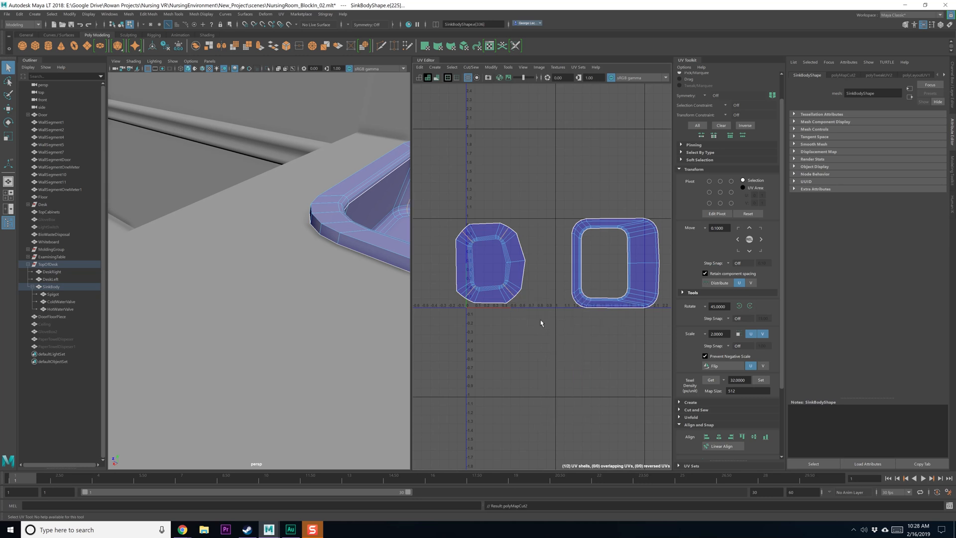
# Step: Select the sink basin's UV shell and unfold it along the new corner cuts
pyautogui.keyDown('alt'); pyautogui.moveTo(540, 322); pyautogui.dragTo(525, 336, button='middle'); pyautogui.keyUp('alt')
pyautogui.moveTo(529, 316); pyautogui.dragTo(410, 270, button='right')
pyautogui.click(493, 290)
pyautogui.scroll(4, 497, 332)
pyautogui.keyDown('alt'); pyautogui.moveTo(491, 284); pyautogui.dragTo(551, 331, button='middle'); pyautogui.keyUp('alt')
pyautogui.scroll(4, 534, 318)
pyautogui.scroll(-5, 563, 326)
pyautogui.keyDown('shift'); pyautogui.moveTo(528, 273); pyautogui.dragTo(513, 378, button='right'); pyautogui.keyUp('shift')
pyautogui.click(610, 384)
# Step: Examine the unfolded basin UV shell against the sink model and its position relative to the rim and faucet shells
pyautogui.scroll(-3, 566, 330)
pyautogui.keyDown('alt'); pyautogui.moveTo(393, 311); pyautogui.dragTo(287, 341, button='middle'); pyautogui.keyUp('alt')
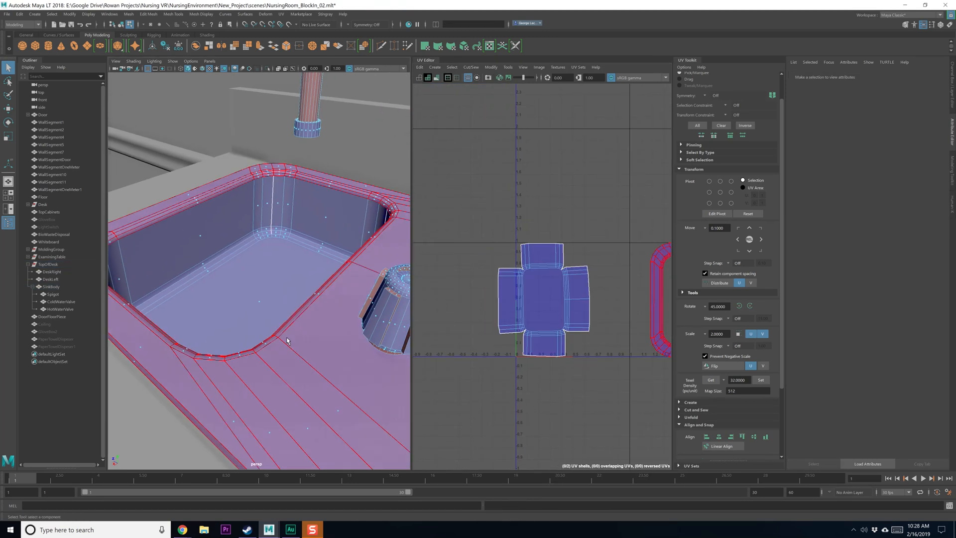
pyautogui.keyDown('alt'); pyautogui.moveTo(287, 341); pyautogui.dragTo(361, 358); pyautogui.keyUp('alt')
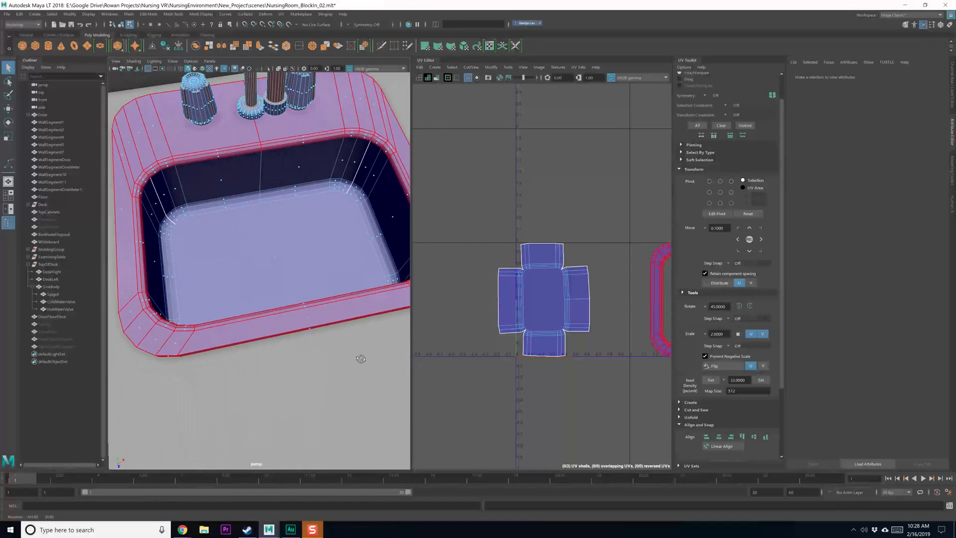
pyautogui.click(542, 309)
pyautogui.scroll(5, 549, 309)
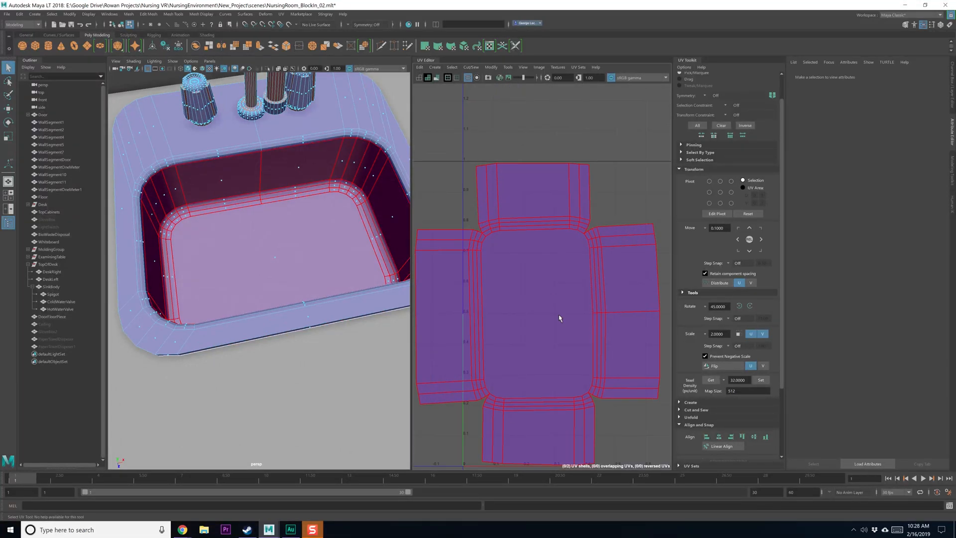
pyautogui.press('f')
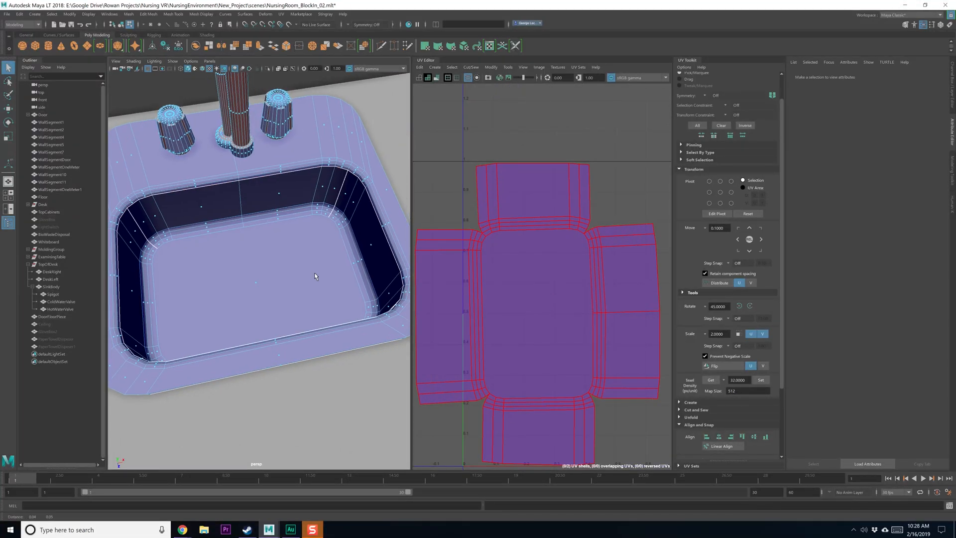
pyautogui.press('F8')
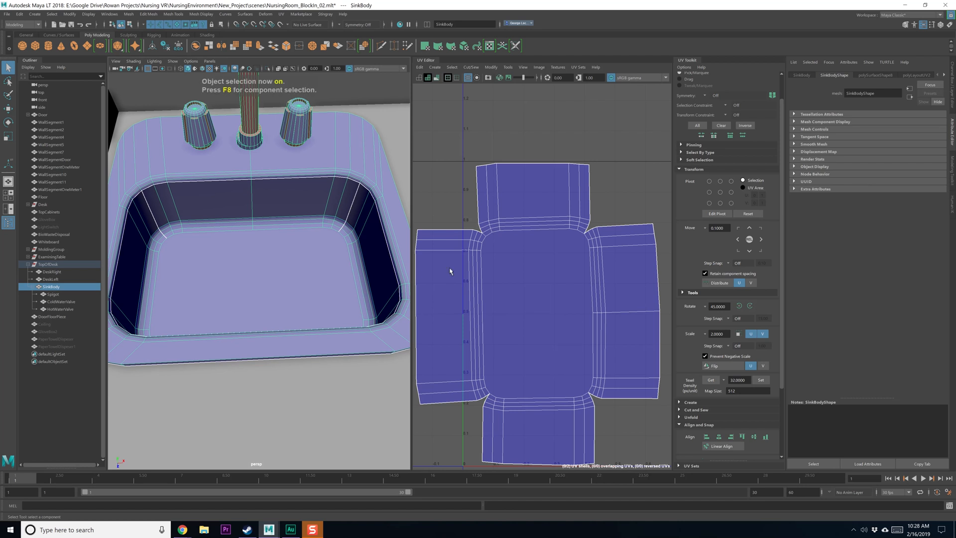
pyautogui.scroll(-3, 515, 284)
pyautogui.moveTo(564, 312)
pyautogui.keyDown('alt'); pyautogui.mouseDown(button='middle')
pyautogui.moveTo(495, 294)
pyautogui.moveTo(485, 306)
pyautogui.mouseUp(button='middle'); pyautogui.keyUp('alt')
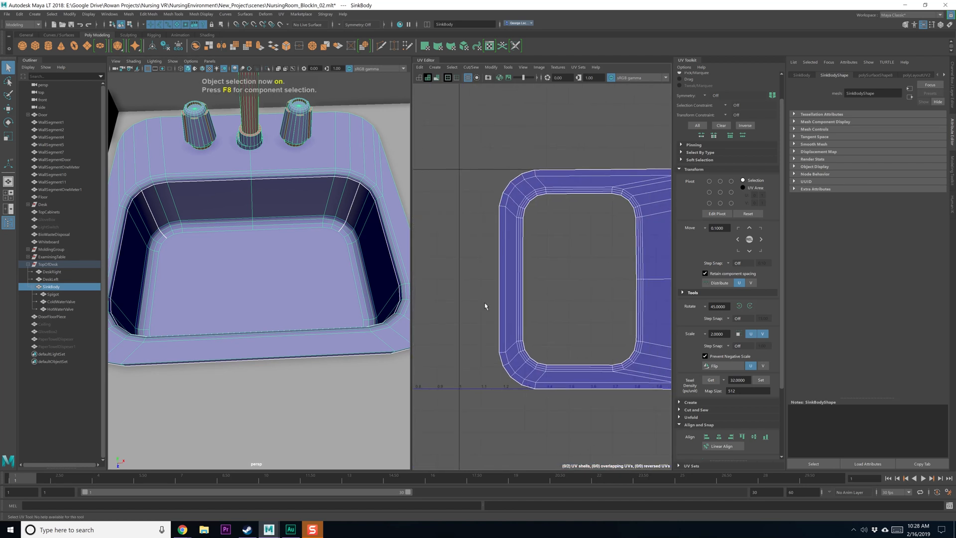
pyautogui.scroll(-3, 556, 298)
pyautogui.keyDown('alt'); pyautogui.moveTo(486, 257); pyautogui.dragTo(472, 274, button='middle'); pyautogui.keyUp('alt')
pyautogui.scroll(-3, 533, 267)
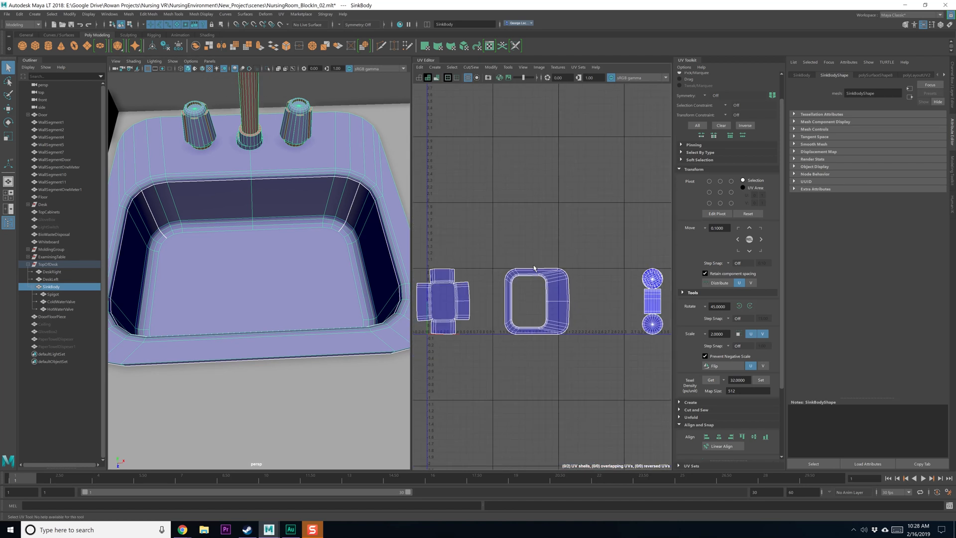
# Step: Bevel the sink rim edge with a fraction of 0.5 and 1 segment, returning to object selection
pyautogui.moveTo(522, 246); pyautogui.dragTo(487, 233, button='right')
pyautogui.click(558, 289)
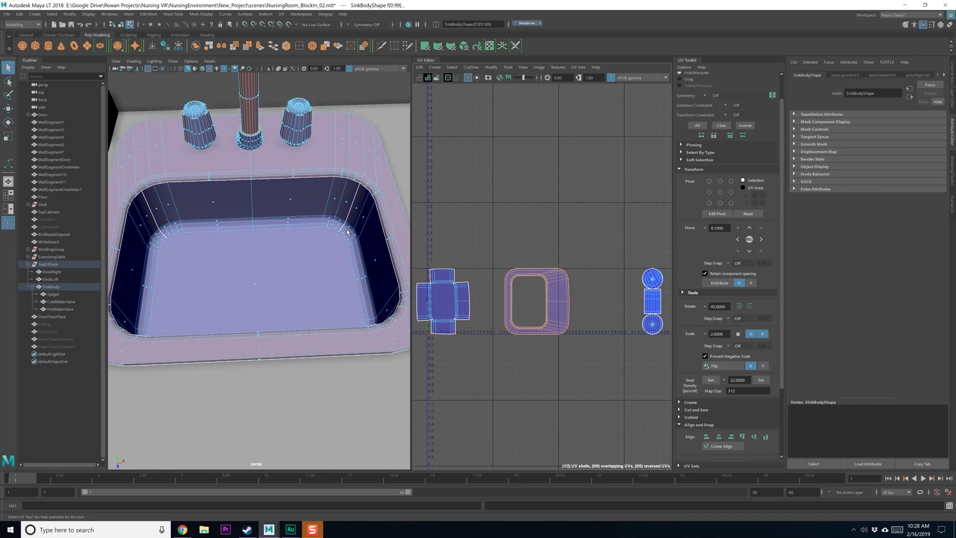
pyautogui.scroll(2, 586, 359)
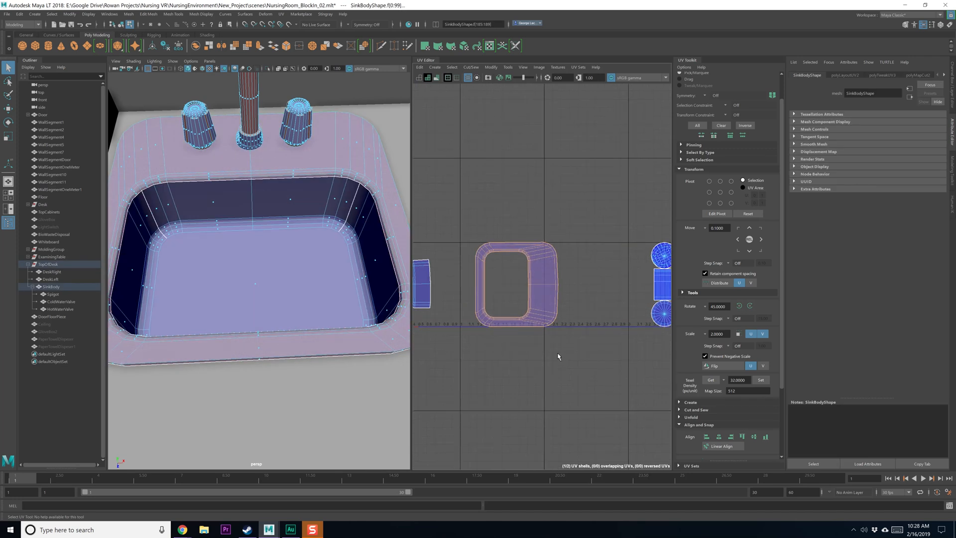
pyautogui.keyDown('alt'); pyautogui.moveTo(328, 384); pyautogui.dragTo(279, 373); pyautogui.keyUp('alt')
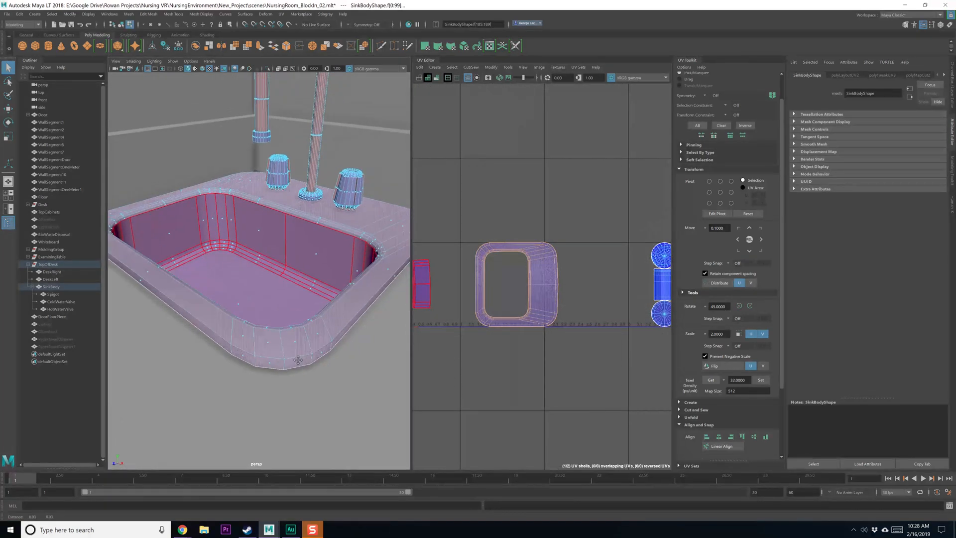
pyautogui.moveTo(293, 328); pyautogui.dragTo(339, 355, button='right')
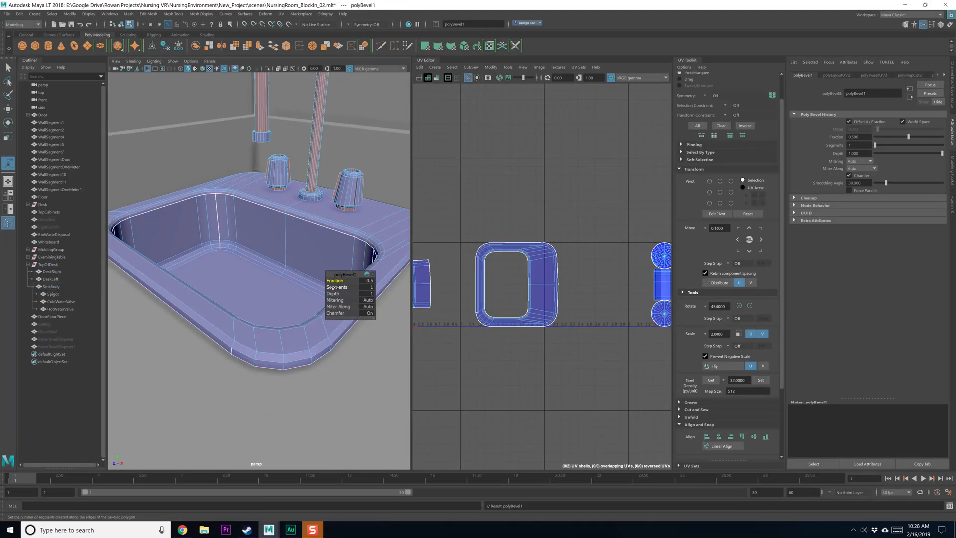
pyautogui.press('F8')
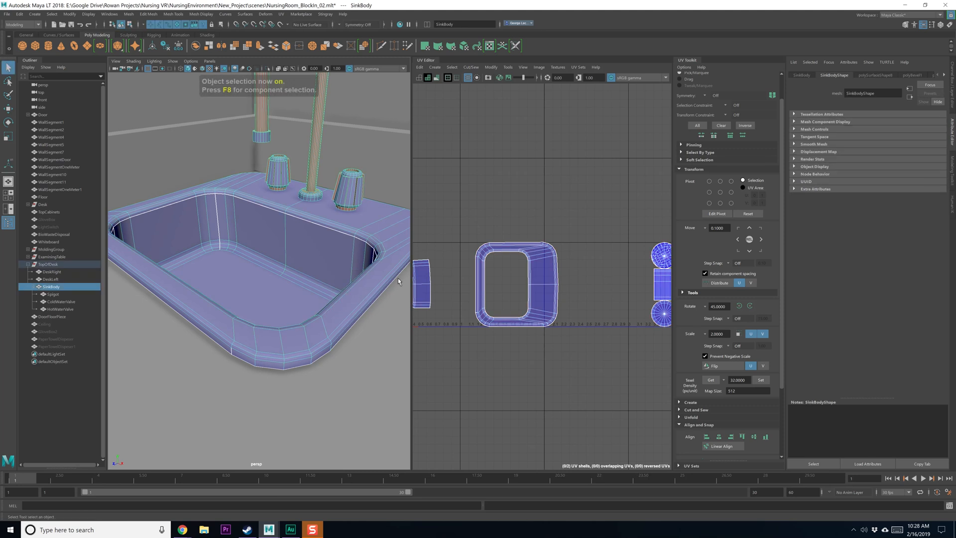
# Step: Check the sink rim's UV shell, clear the selection and save the scene
pyautogui.moveTo(543, 273); pyautogui.dragTo(466, 270, button='right')
pyautogui.click(544, 267)
pyautogui.click(585, 264)
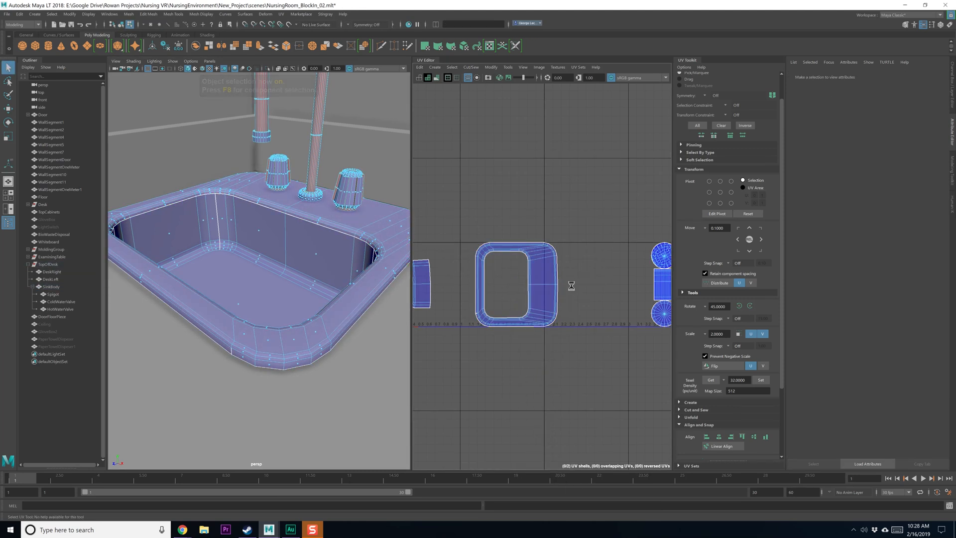
pyautogui.hotkey('ctrl', 's')
# Step: Check which sink parts the stacked circular and rectangular UV shells belong to, and select the cold water valve
pyautogui.keyDown('alt'); pyautogui.moveTo(589, 300); pyautogui.dragTo(517, 301, button='middle'); pyautogui.keyUp('alt')
pyautogui.click(586, 266)
pyautogui.moveTo(566, 269); pyautogui.dragTo(563, 271, button='right')
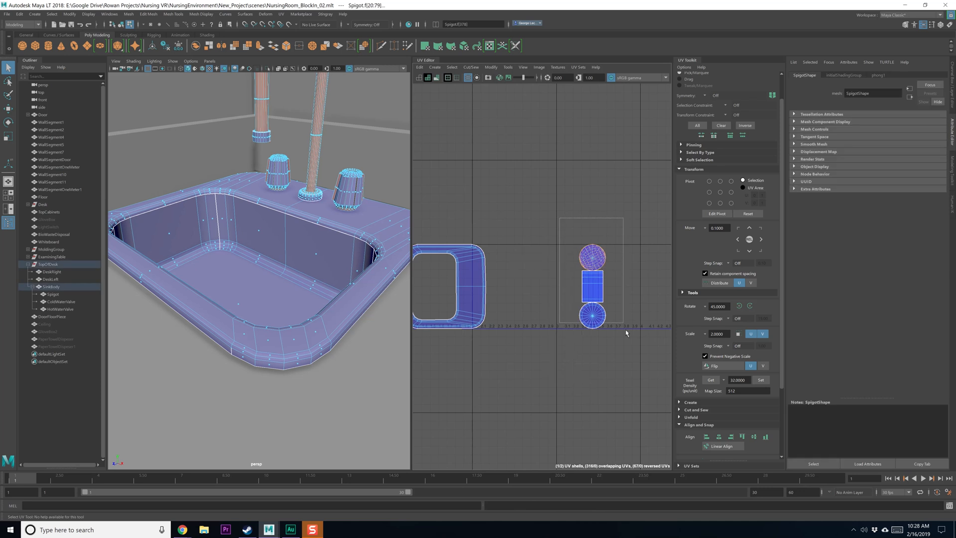
pyautogui.click(601, 292)
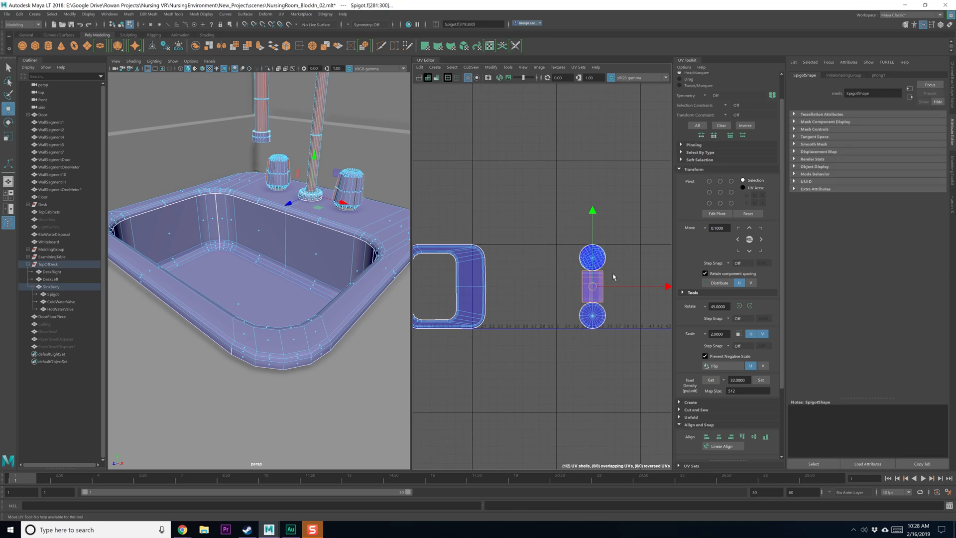
pyautogui.click(593, 316)
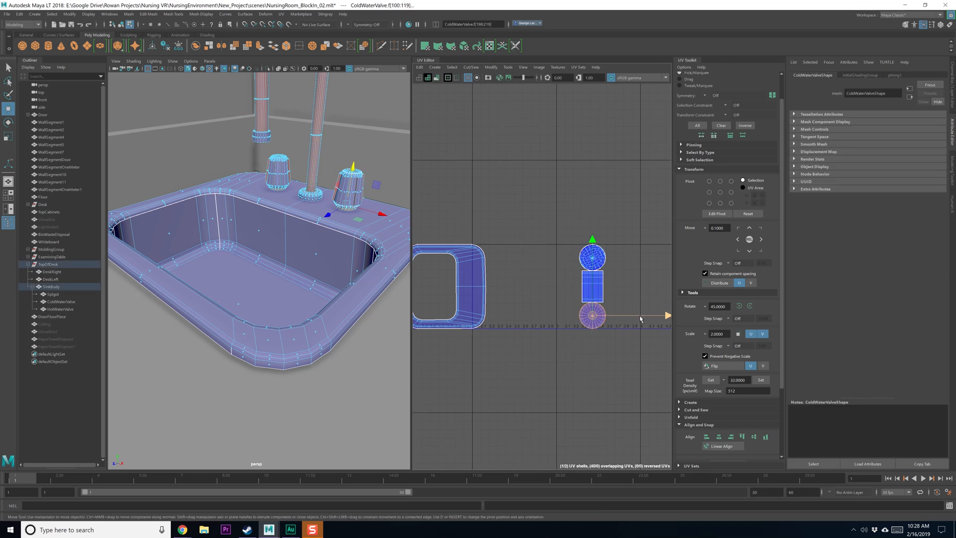
pyautogui.keyDown('alt'); pyautogui.moveTo(366, 280); pyautogui.dragTo(320, 321, button='middle'); pyautogui.keyUp('alt')
pyautogui.press('F8')
pyautogui.click(311, 231)
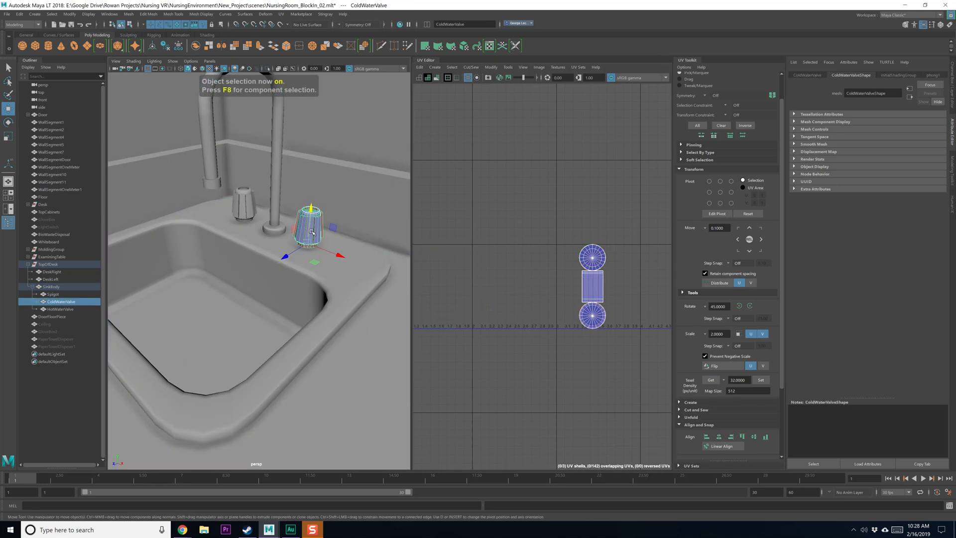
# Step: Apply a planar UV projection to both water valves, fitted to the bounding box and projected from the Z axis
pyautogui.click(61, 309)
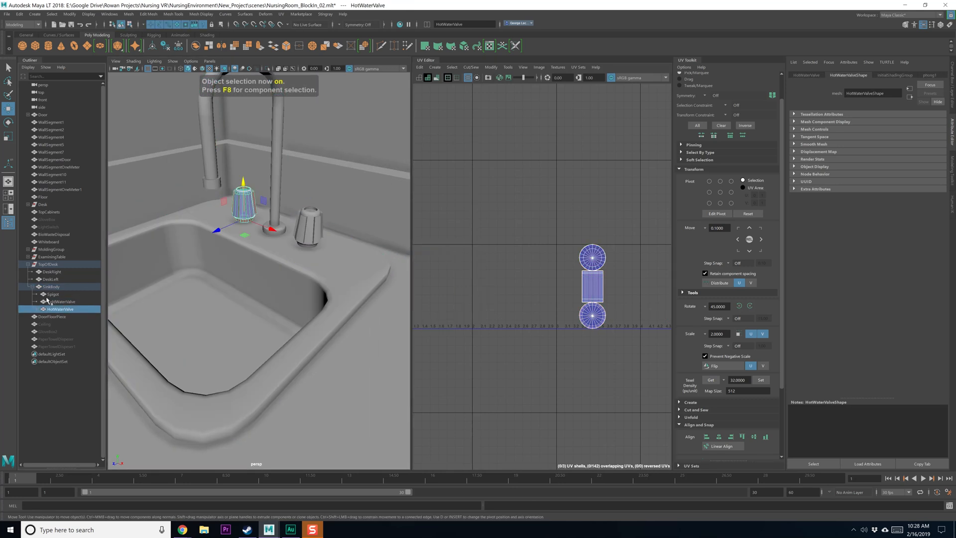
pyautogui.keyDown('ctrl'); pyautogui.click(49, 302); pyautogui.keyUp('ctrl')
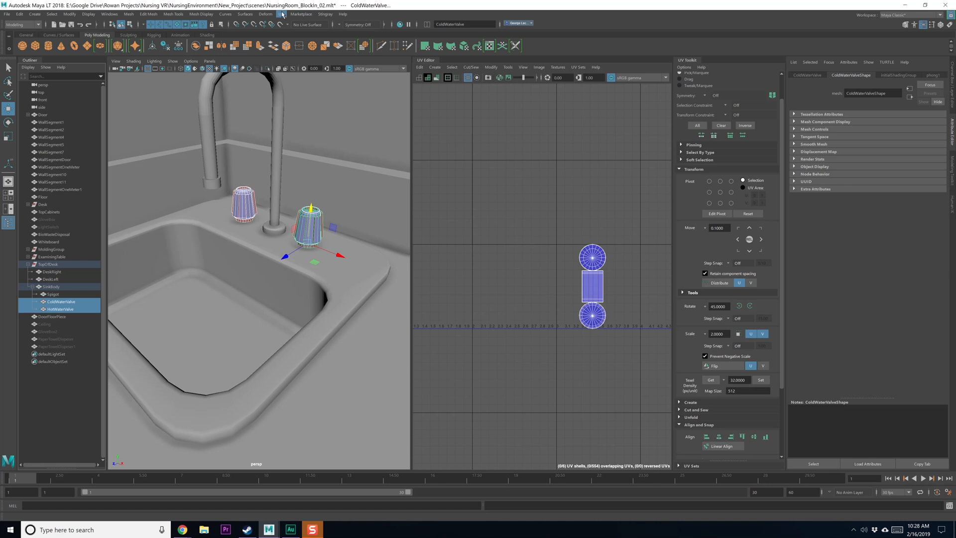
pyautogui.click(282, 14)
pyautogui.click(352, 105)
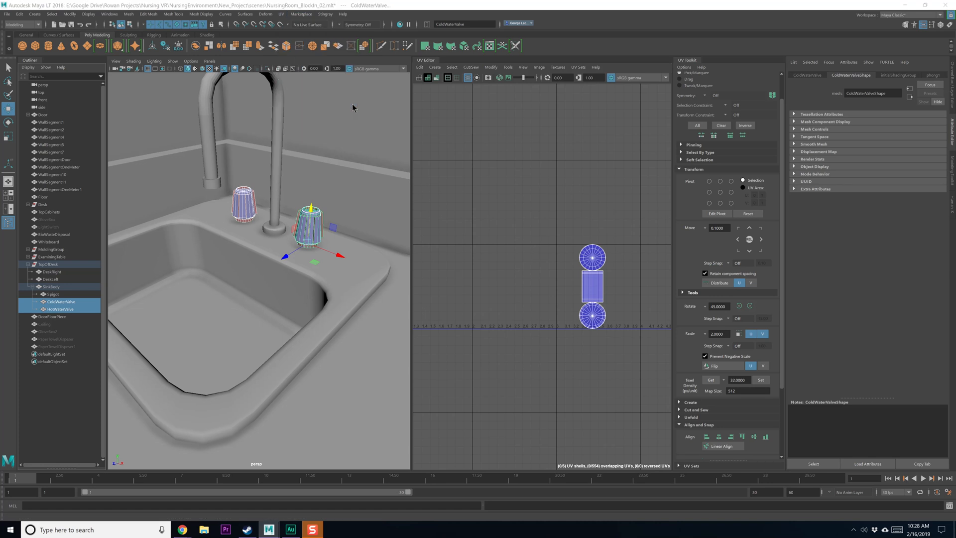
pyautogui.moveTo(359, 102); pyautogui.dragTo(419, 90)
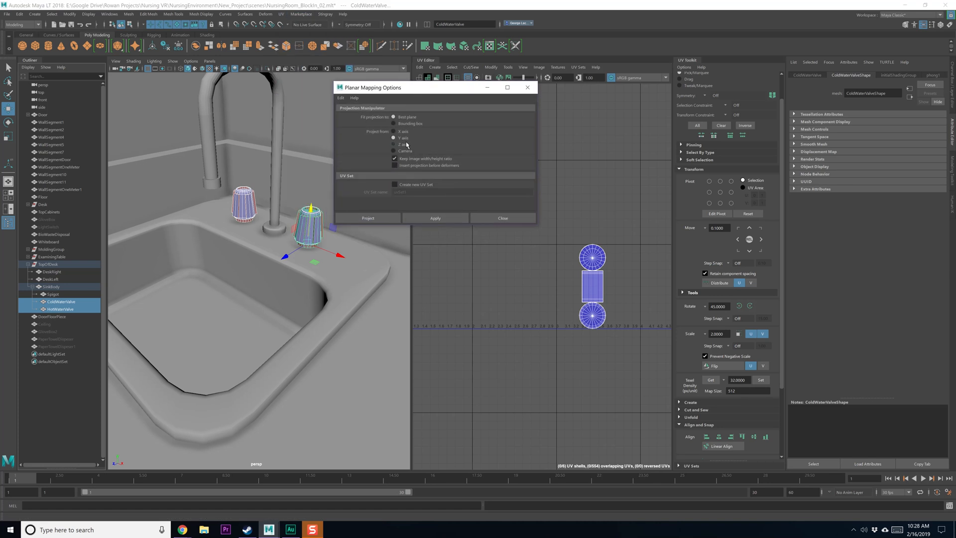
pyautogui.click(433, 221)
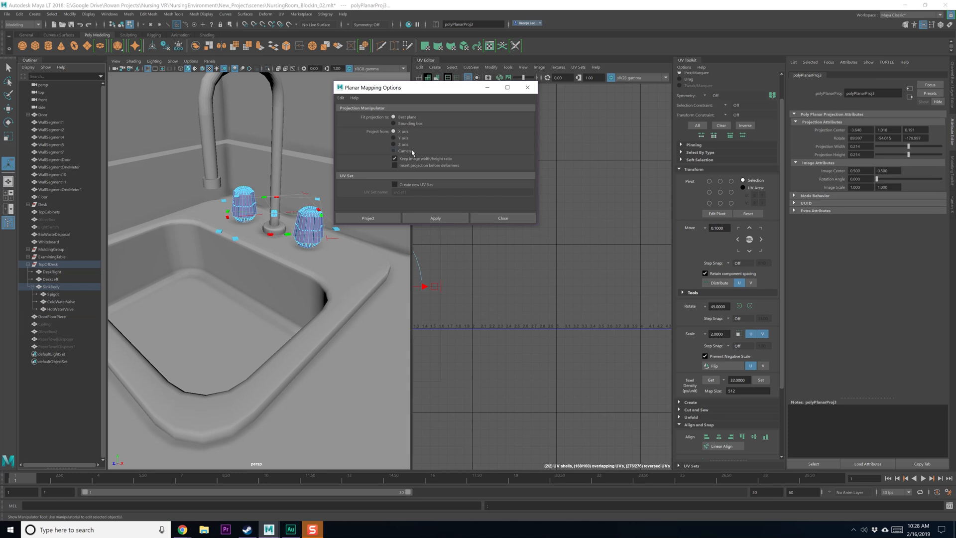
pyautogui.click(444, 220)
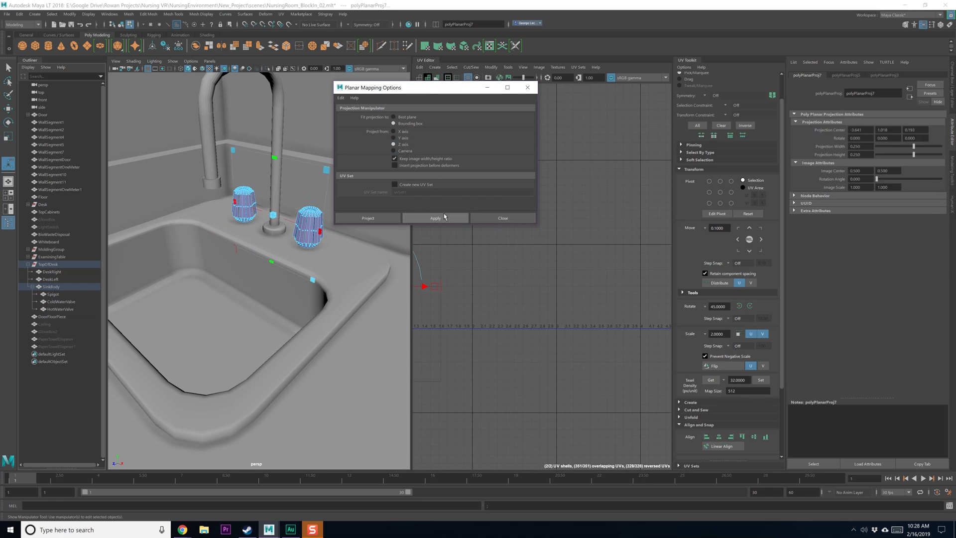
pyautogui.click(500, 218)
pyautogui.press('q')
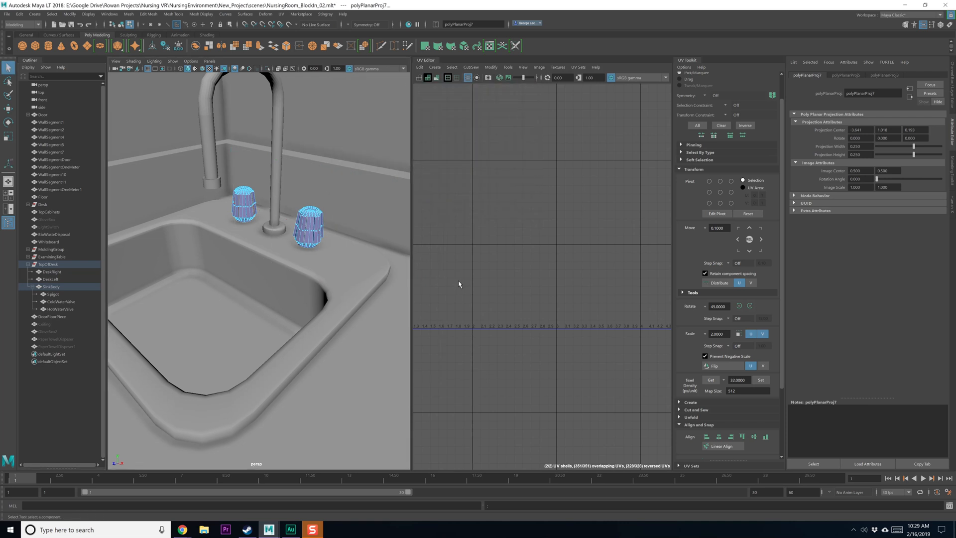
# Step: Select the hidden bottom cap faces of the cold water valve and delete them
pyautogui.scroll(-3, 458, 284)
pyautogui.keyDown('alt'); pyautogui.moveTo(459, 284); pyautogui.dragTo(537, 261, button='middle'); pyautogui.keyUp('alt')
pyautogui.scroll(6, 518, 277)
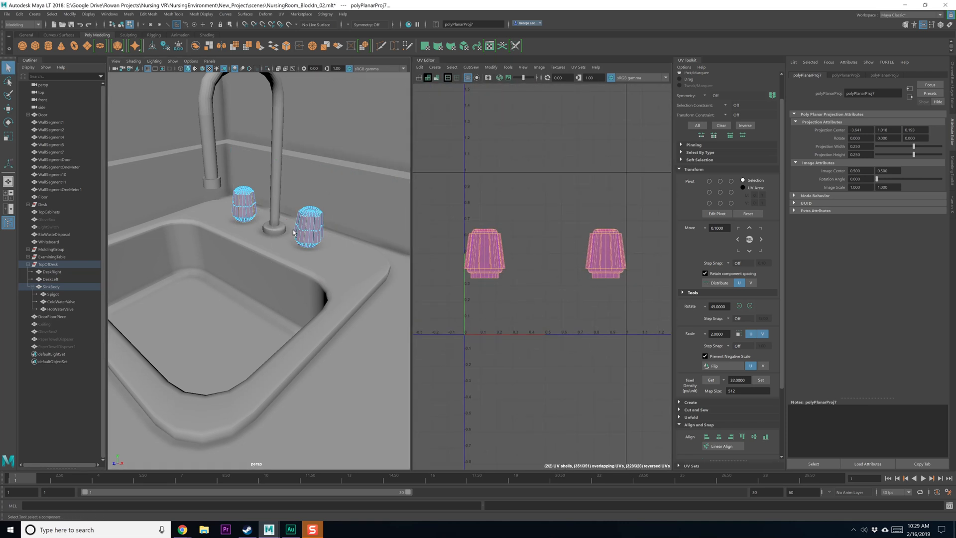
pyautogui.scroll(6, 296, 239)
pyautogui.scroll(-3, 300, 240)
pyautogui.keyDown('alt'); pyautogui.moveTo(305, 241); pyautogui.dragTo(287, 233); pyautogui.keyUp('alt')
pyautogui.scroll(5, 299, 251)
pyautogui.scroll(2, 297, 249)
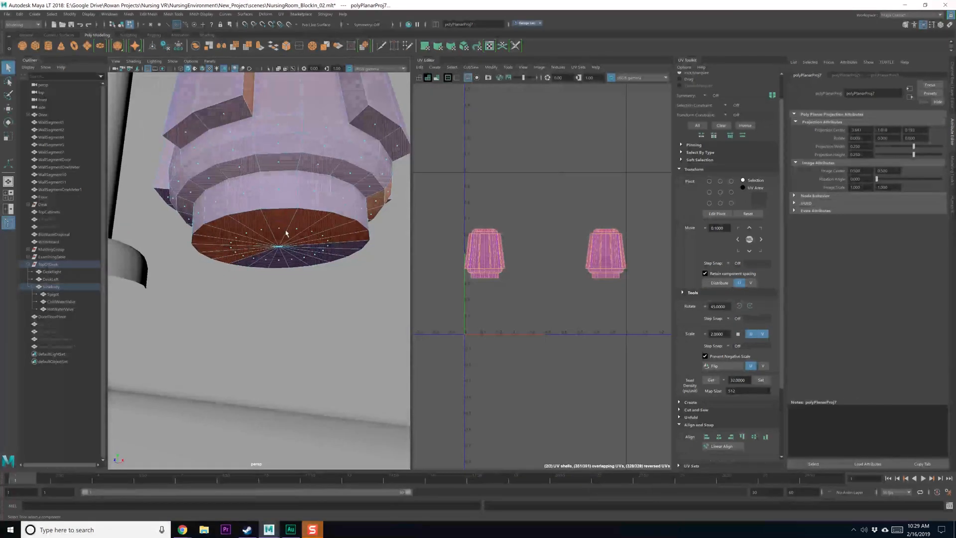
pyautogui.keyDown('alt'); pyautogui.moveTo(277, 180); pyautogui.dragTo(276, 202); pyautogui.keyUp('alt')
pyautogui.moveTo(269, 201); pyautogui.dragTo(272, 220, button='right')
pyautogui.keyDown('alt'); pyautogui.moveTo(230, 278); pyautogui.dragTo(277, 222, button='middle'); pyautogui.keyUp('alt')
pyautogui.keyDown('alt'); pyautogui.moveTo(277, 222); pyautogui.dragTo(277, 223); pyautogui.keyUp('alt')
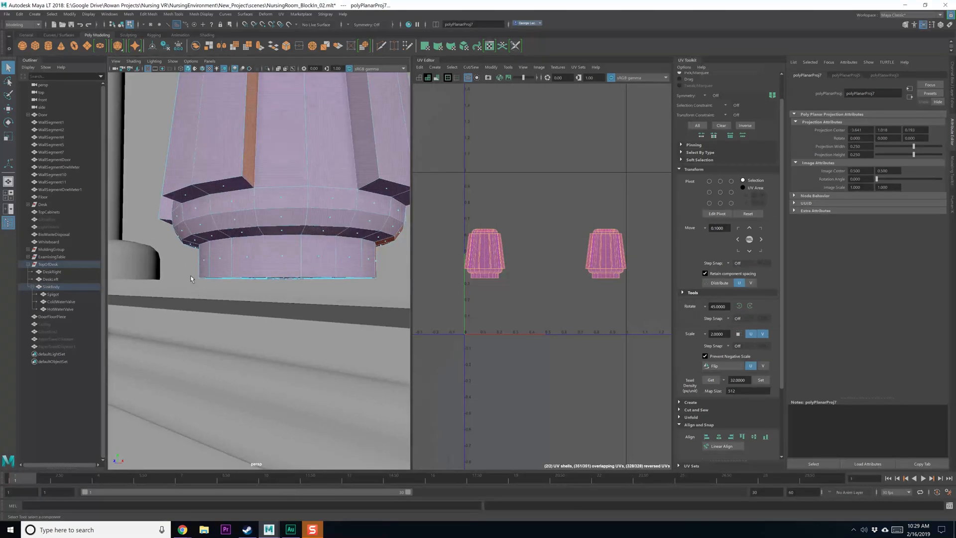
pyautogui.moveTo(188, 271); pyautogui.dragTo(397, 310)
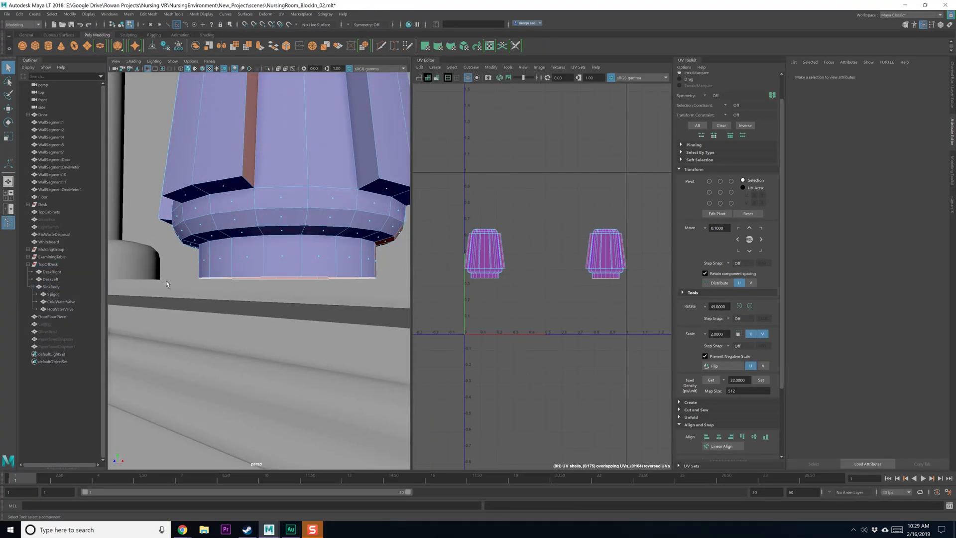
# Step: Select the hot water valve's bottom cap faces and delete them
pyautogui.keyDown('alt'); pyautogui.moveTo(166, 284); pyautogui.dragTo(211, 277, button='right'); pyautogui.keyUp('alt')
pyautogui.keyDown('alt'); pyautogui.moveTo(211, 278); pyautogui.dragTo(212, 294, button='middle'); pyautogui.keyUp('alt')
pyautogui.keyDown('alt'); pyautogui.moveTo(212, 294); pyautogui.dragTo(212, 292, button='right'); pyautogui.keyUp('alt')
pyautogui.keyDown('alt'); pyautogui.moveTo(212, 292); pyautogui.dragTo(210, 283, button='middle'); pyautogui.keyUp('alt')
pyautogui.keyDown('alt'); pyautogui.moveTo(209, 284); pyautogui.dragTo(208, 283, button='right'); pyautogui.keyUp('alt')
pyautogui.keyDown('alt'); pyautogui.moveTo(208, 282); pyautogui.dragTo(207, 282, button='middle'); pyautogui.keyUp('alt')
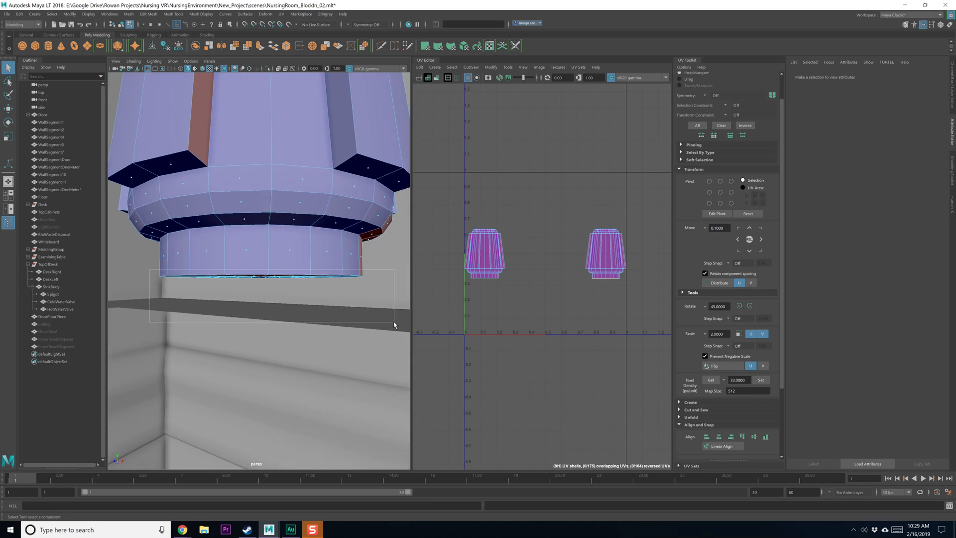
pyautogui.moveTo(394, 325); pyautogui.dragTo(394, 323)
# Step: Save the scene as a new version named NursingRoom_BlockIn_03
pyautogui.keyDown('alt'); pyautogui.moveTo(352, 306); pyautogui.dragTo(338, 306, button='right'); pyautogui.keyUp('alt')
pyautogui.keyDown('alt'); pyautogui.moveTo(352, 304); pyautogui.dragTo(307, 322); pyautogui.keyUp('alt')
pyautogui.keyDown('alt'); pyautogui.moveTo(246, 316); pyautogui.dragTo(293, 306, button='middle'); pyautogui.keyUp('alt')
pyautogui.keyDown('alt'); pyautogui.moveTo(292, 306); pyautogui.dragTo(286, 309); pyautogui.keyUp('alt')
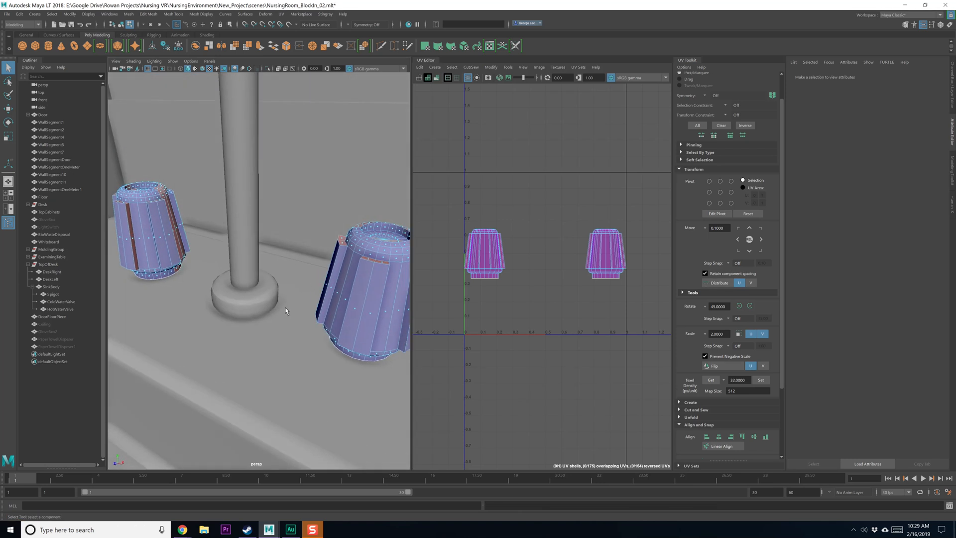
pyautogui.keyDown('alt'); pyautogui.moveTo(341, 290); pyautogui.dragTo(303, 305, button='middle'); pyautogui.keyUp('alt')
pyautogui.moveTo(308, 289)
pyautogui.mouseDown(button='right')
pyautogui.moveTo(308, 273)
pyautogui.moveTo(307, 293)
pyautogui.mouseUp(button='right')
pyautogui.click(7, 14)
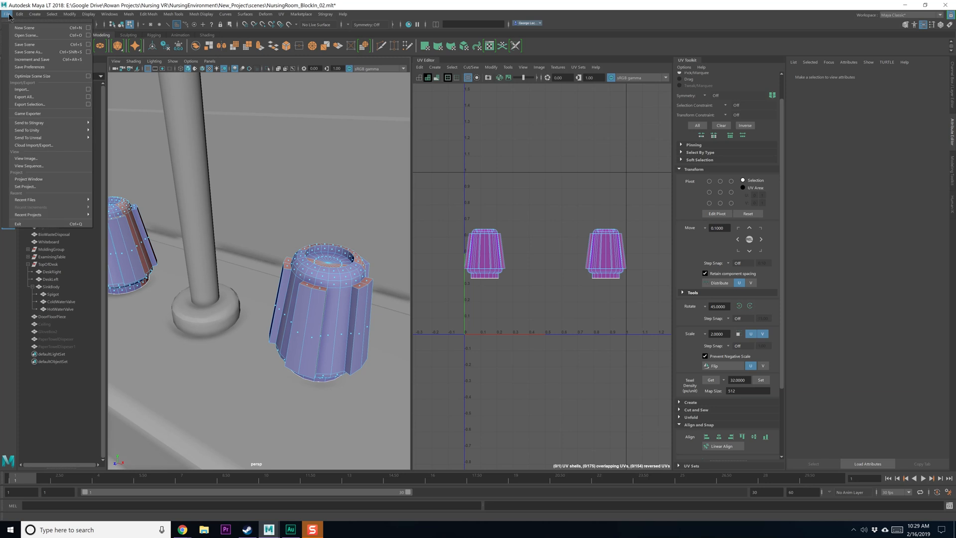
pyautogui.click(27, 52)
pyautogui.press('BackSpace')
pyautogui.write('3')
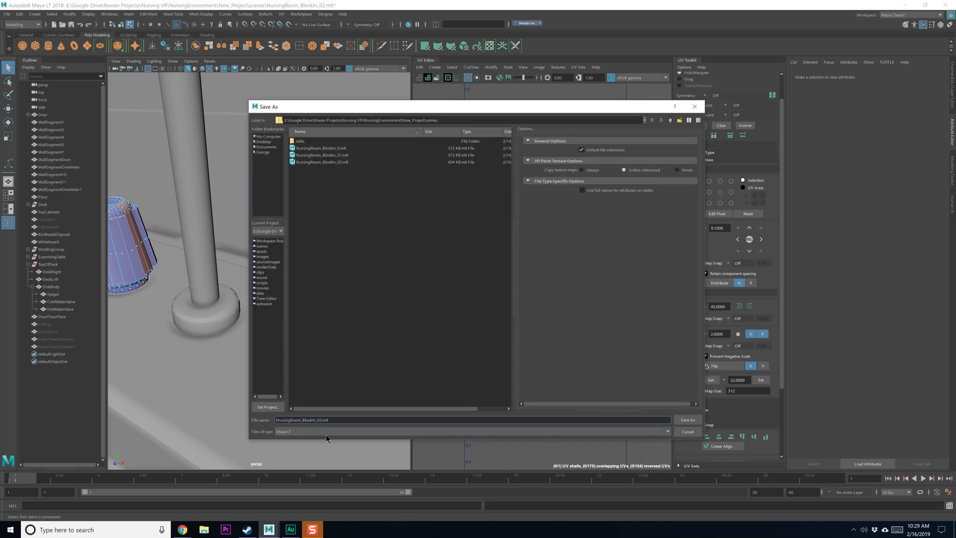
pyautogui.press('Return')
# Step: Select the edge loop where the cold water valve's rounded cap meets the ribbed body and cut the UVs along it
pyautogui.keyDown('alt'); pyautogui.moveTo(349, 298); pyautogui.dragTo(326, 285, button='middle'); pyautogui.keyUp('alt')
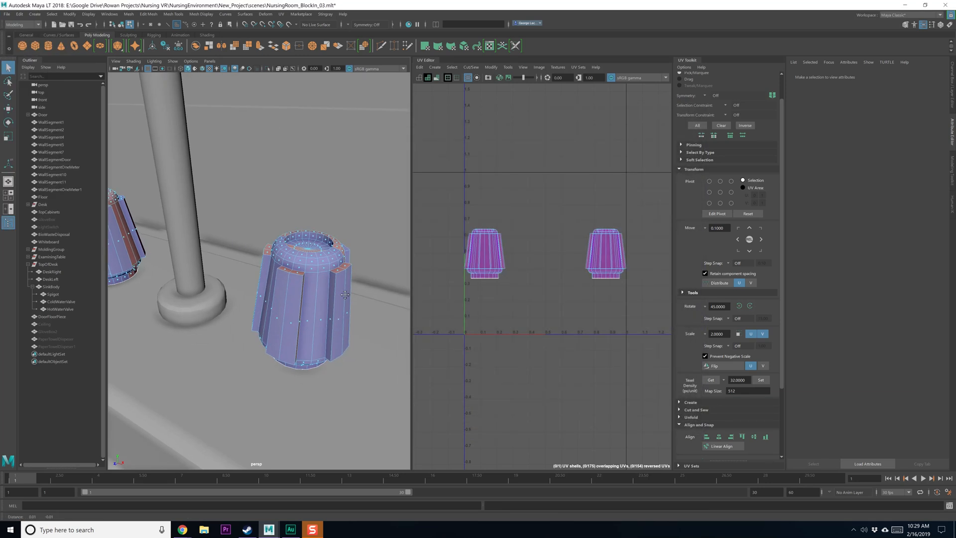
pyautogui.moveTo(326, 286); pyautogui.dragTo(324, 265, button='right')
pyautogui.click(319, 278)
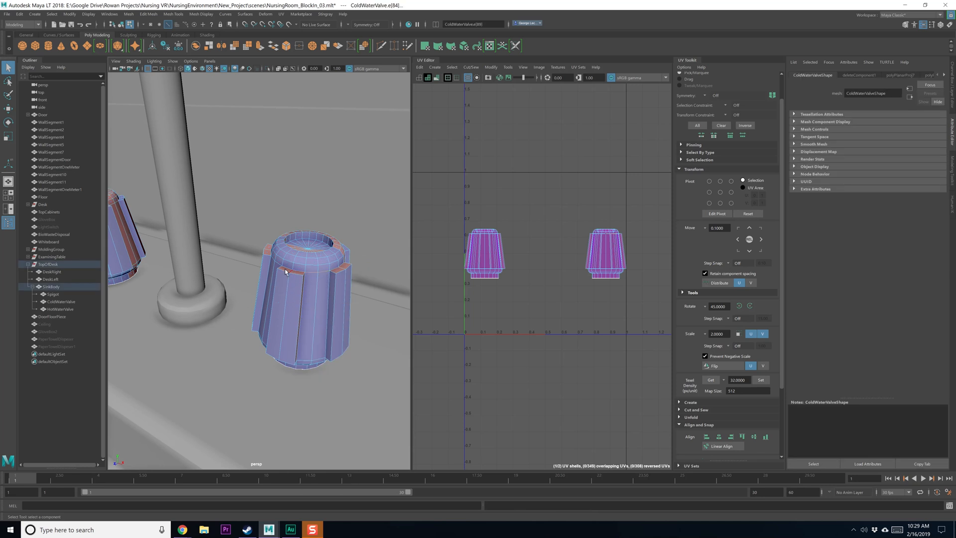
pyautogui.click(305, 276)
pyautogui.scroll(3, 319, 277)
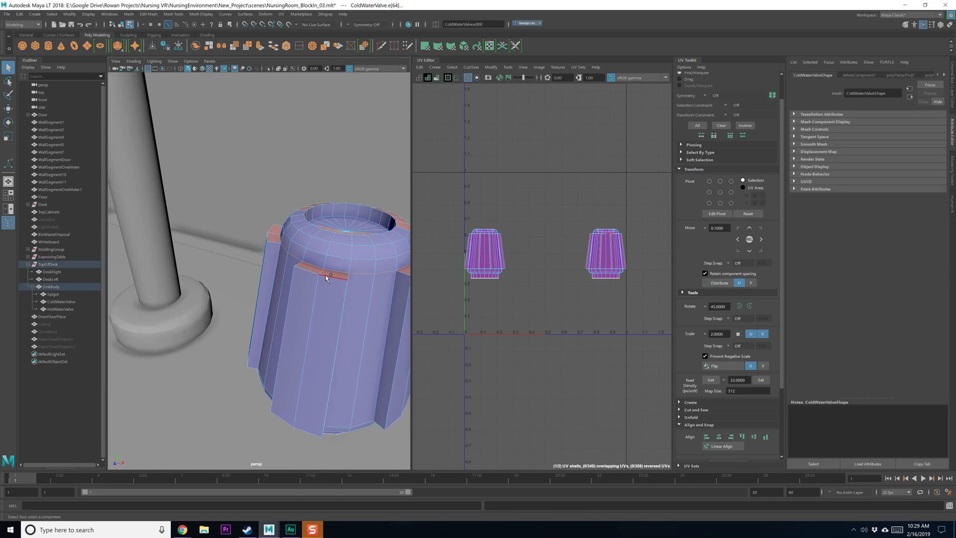
pyautogui.keyDown('alt'); pyautogui.moveTo(331, 287); pyautogui.dragTo(339, 339); pyautogui.keyUp('alt')
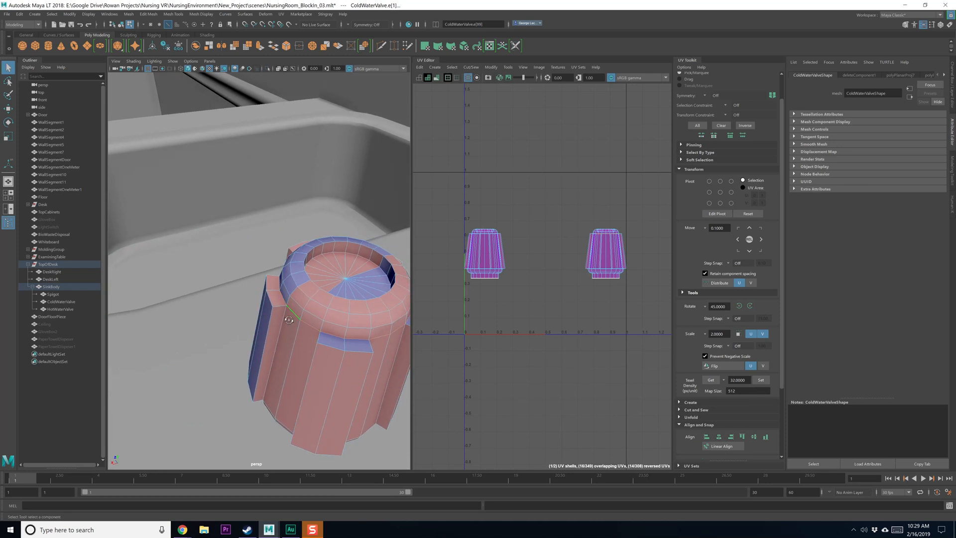
pyautogui.keyDown('alt'); pyautogui.moveTo(289, 320); pyautogui.dragTo(213, 341); pyautogui.keyUp('alt')
pyautogui.keyDown('alt'); pyautogui.moveTo(214, 342); pyautogui.dragTo(223, 340, button='right'); pyautogui.keyUp('alt')
pyautogui.scroll(-10, 224, 340)
pyautogui.keyDown('alt'); pyautogui.moveTo(508, 323); pyautogui.dragTo(496, 311, button='middle'); pyautogui.keyUp('alt')
pyautogui.keyDown('shift'); pyautogui.moveTo(533, 292); pyautogui.dragTo(511, 299, button='right'); pyautogui.keyUp('shift')
pyautogui.scroll(-8, 281, 318)
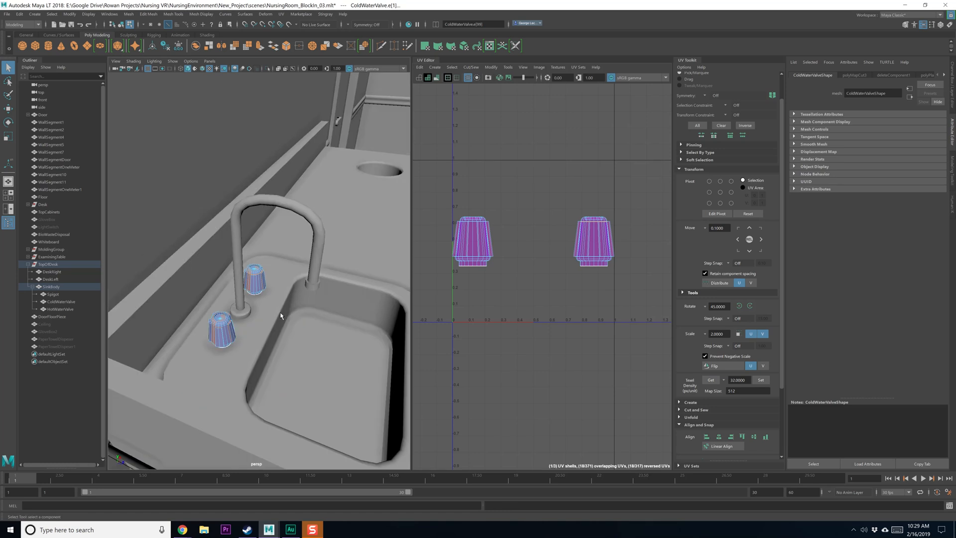
# Step: Isolate the cold water valve's UVs, select its cap shell and move it up clear of the body shell
pyautogui.keyDown('alt'); pyautogui.moveTo(279, 316); pyautogui.dragTo(253, 322); pyautogui.keyUp('alt')
pyautogui.scroll(8, 252, 326)
pyautogui.scroll(-8, 264, 322)
pyautogui.keyDown('alt'); pyautogui.moveTo(253, 321); pyautogui.dragTo(271, 322, button='middle'); pyautogui.keyUp('alt')
pyautogui.keyDown('alt'); pyautogui.moveTo(271, 323); pyautogui.dragTo(253, 326); pyautogui.keyUp('alt')
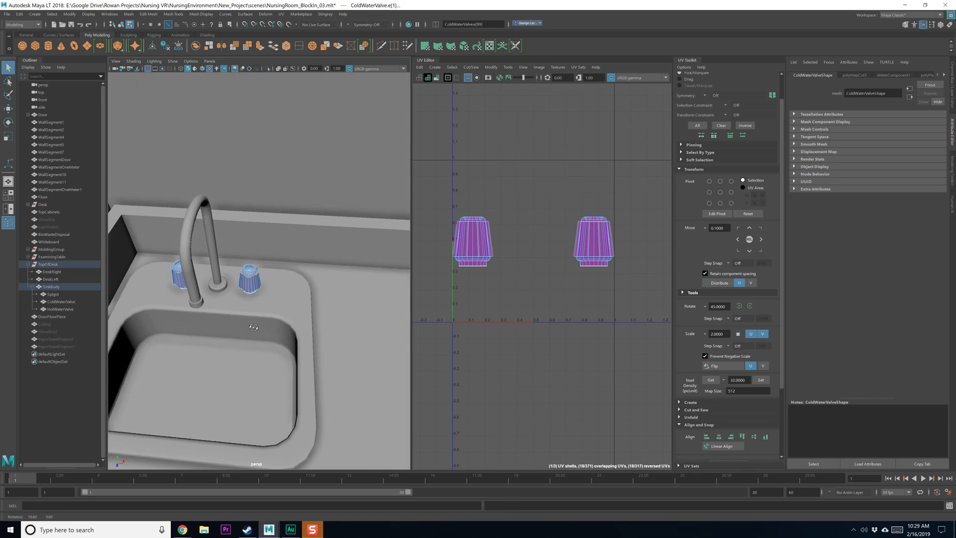
pyautogui.scroll(3, 253, 328)
pyautogui.press('F8')
pyautogui.click(252, 290)
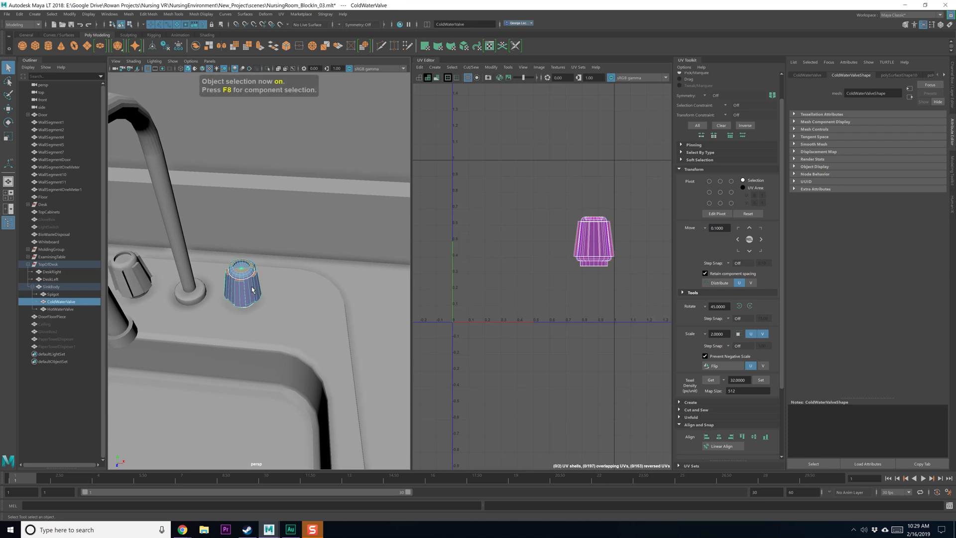
pyautogui.keyDown('alt'); pyautogui.moveTo(258, 287); pyautogui.dragTo(270, 310, button='middle'); pyautogui.keyUp('alt')
pyautogui.scroll(3, 270, 309)
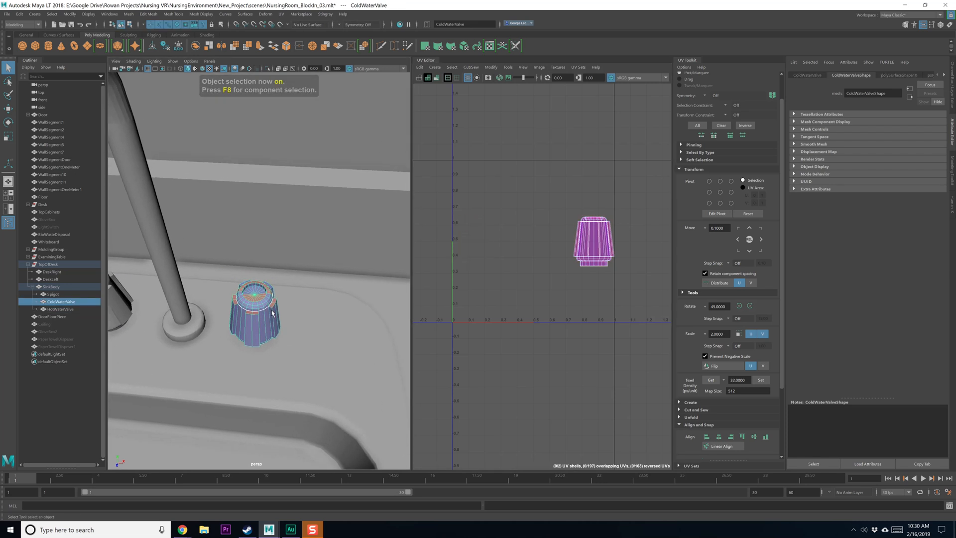
pyautogui.moveTo(560, 251); pyautogui.dragTo(526, 235, button='right')
pyautogui.click(592, 219)
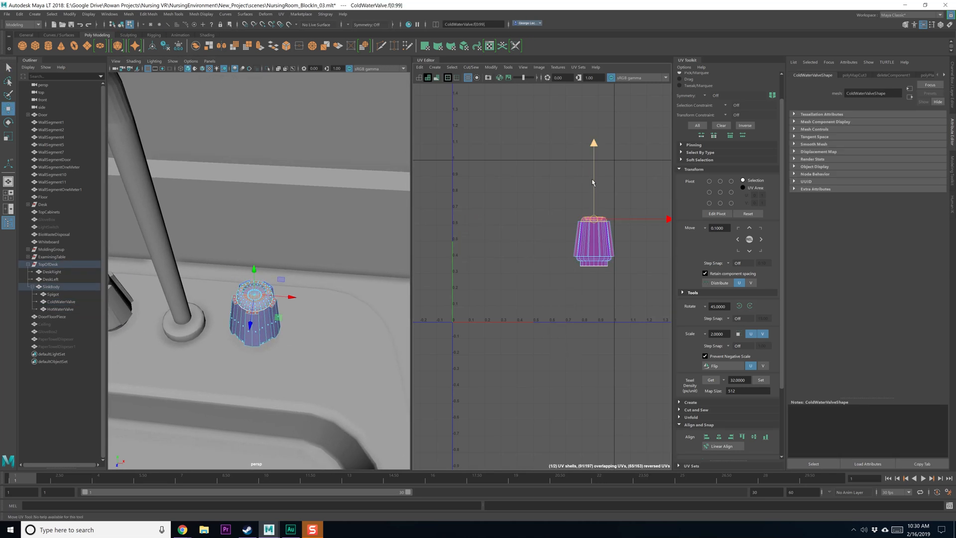
# Step: Apply a planar projection from the Y axis, fitted to the bounding box, to the cap faces and move the resulting shell above the body shell
pyautogui.click(282, 14)
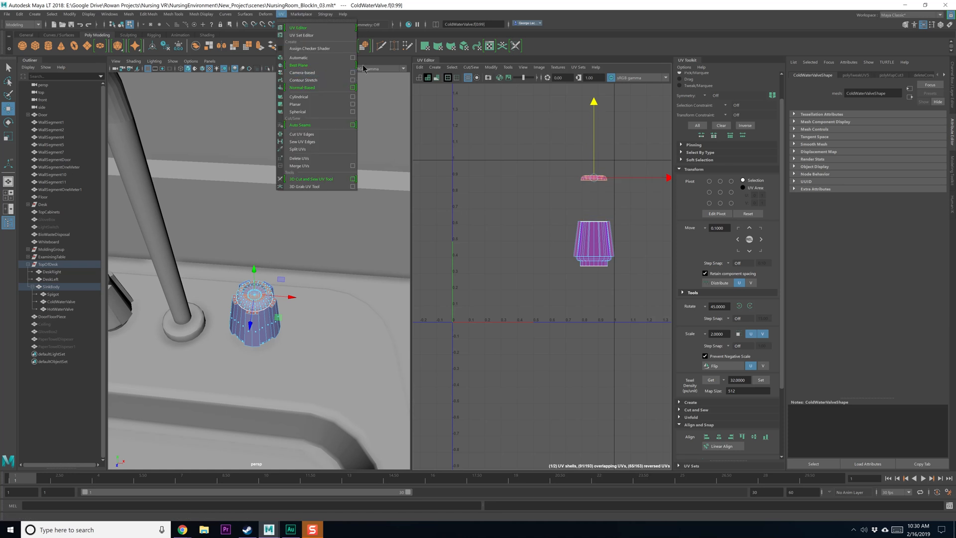
pyautogui.click(351, 106)
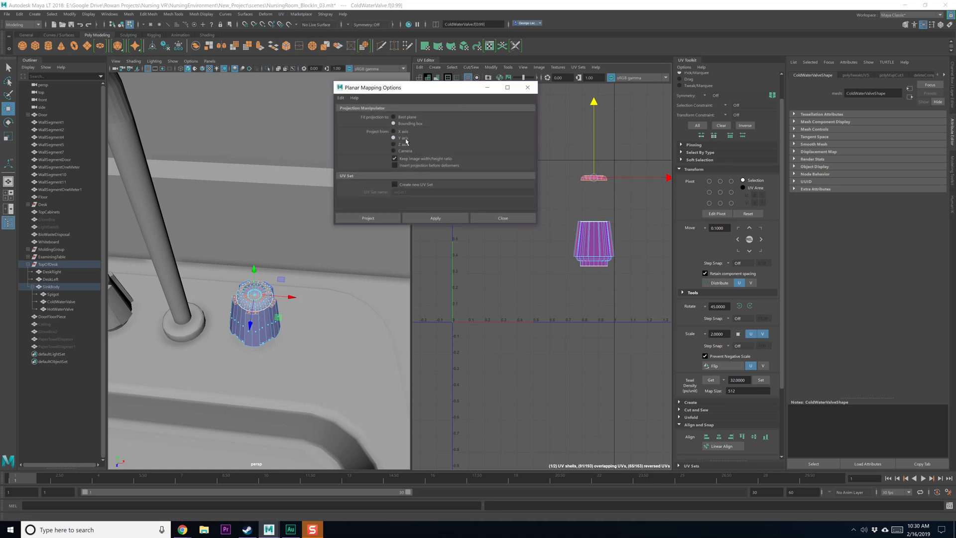
pyautogui.click(437, 218)
pyautogui.click(503, 218)
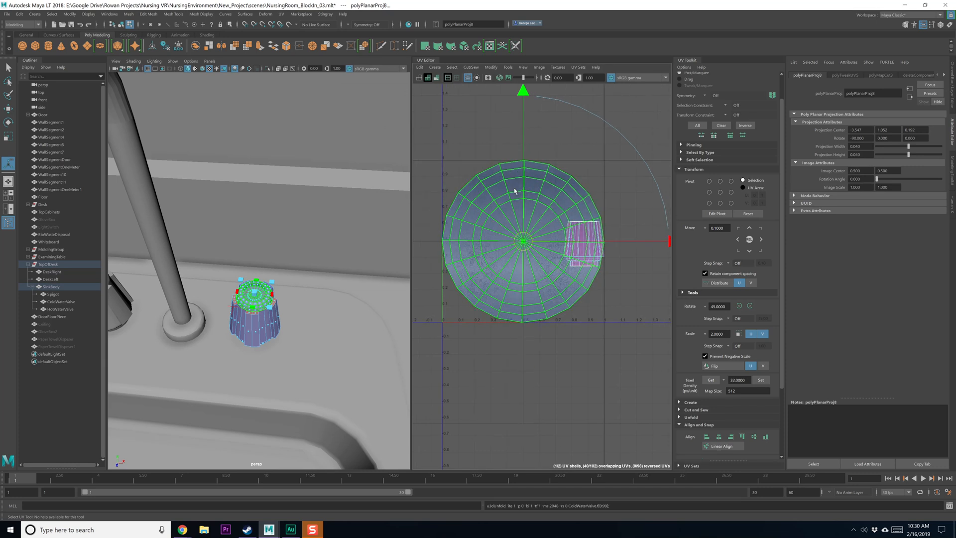
pyautogui.scroll(-2, 505, 232)
pyautogui.moveTo(518, 128); pyautogui.dragTo(518, 33)
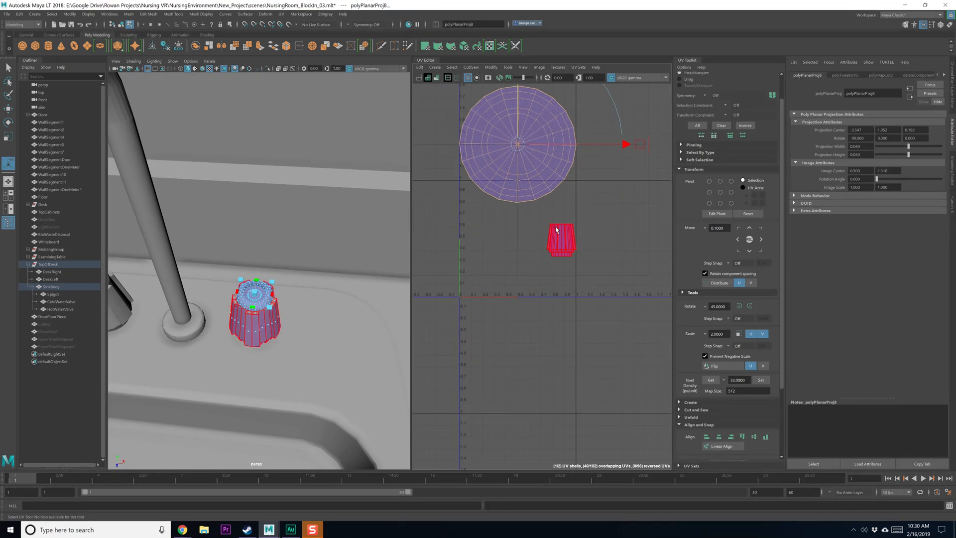
# Step: Select a vertical line of edges down the cold water valve's body and cut the UVs along it as a seam
pyautogui.click(557, 230)
pyautogui.scroll(1, 559, 268)
pyautogui.keyDown('alt'); pyautogui.moveTo(309, 340); pyautogui.dragTo(284, 339); pyautogui.keyUp('alt')
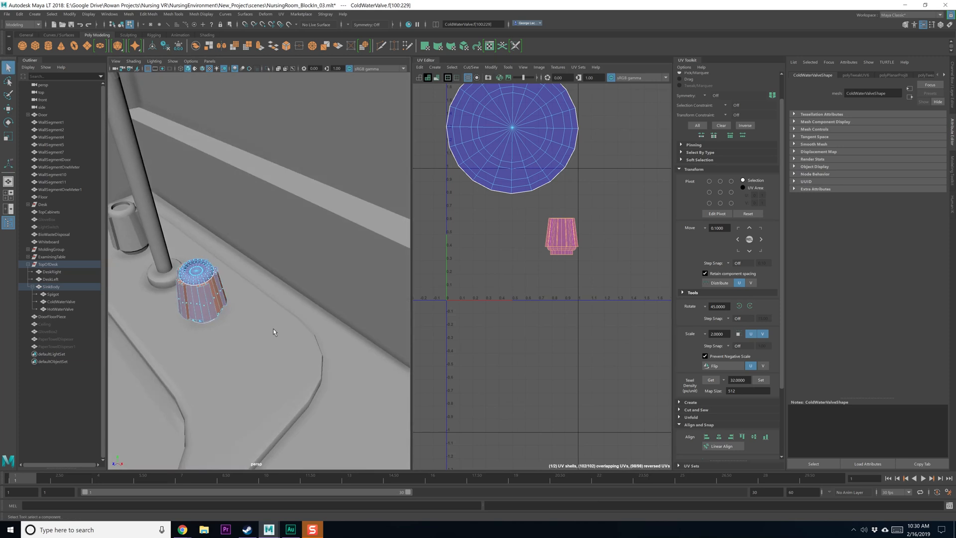
pyautogui.keyDown('alt'); pyautogui.moveTo(219, 319); pyautogui.dragTo(203, 318); pyautogui.keyUp('alt')
pyautogui.moveTo(204, 318)
pyautogui.keyDown('alt'); pyautogui.mouseDown(button='right')
pyautogui.moveTo(210, 309)
pyautogui.moveTo(218, 320)
pyautogui.mouseUp(button='right'); pyautogui.keyUp('alt')
pyautogui.keyDown('alt'); pyautogui.moveTo(218, 320); pyautogui.dragTo(216, 282); pyautogui.keyUp('alt')
pyautogui.moveTo(216, 282); pyautogui.dragTo(216, 272, button='right')
pyautogui.click(216, 273)
pyautogui.keyDown('alt'); pyautogui.moveTo(230, 308); pyautogui.dragTo(232, 273); pyautogui.keyUp('alt')
pyautogui.keyDown('alt'); pyautogui.moveTo(232, 273); pyautogui.dragTo(238, 292, button='right'); pyautogui.keyUp('alt')
pyautogui.keyDown('alt'); pyautogui.moveTo(239, 292); pyautogui.dragTo(247, 270); pyautogui.keyUp('alt')
pyautogui.keyDown('alt'); pyautogui.moveTo(247, 271); pyautogui.dragTo(249, 275, button='right'); pyautogui.keyUp('alt')
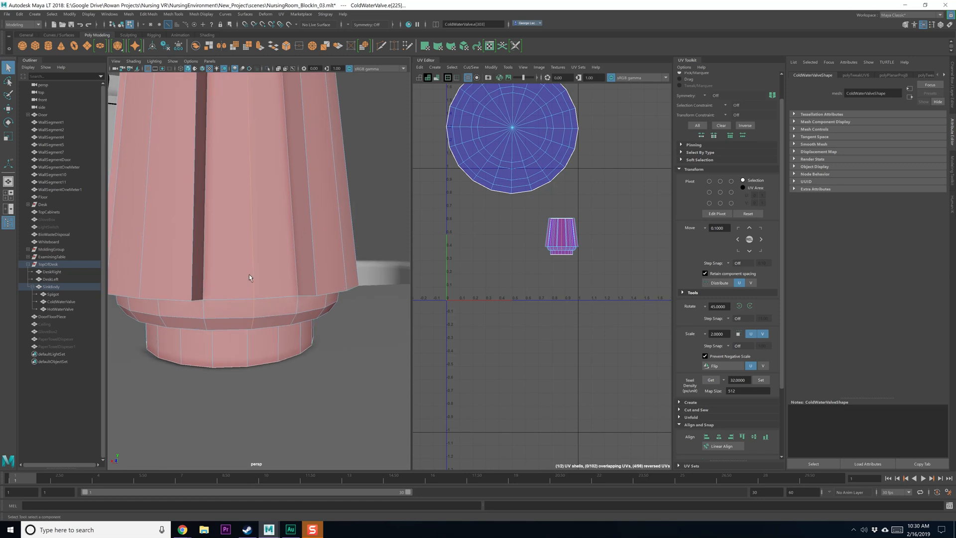
pyautogui.keyDown('alt'); pyautogui.moveTo(249, 274); pyautogui.dragTo(284, 321); pyautogui.keyUp('alt')
pyautogui.keyDown('alt'); pyautogui.moveTo(283, 321); pyautogui.dragTo(305, 304, button='right'); pyautogui.keyUp('alt')
pyautogui.moveTo(306, 303)
pyautogui.keyDown('alt'); pyautogui.mouseDown()
pyautogui.moveTo(294, 294)
pyautogui.moveTo(303, 302)
pyautogui.mouseUp(); pyautogui.keyUp('alt')
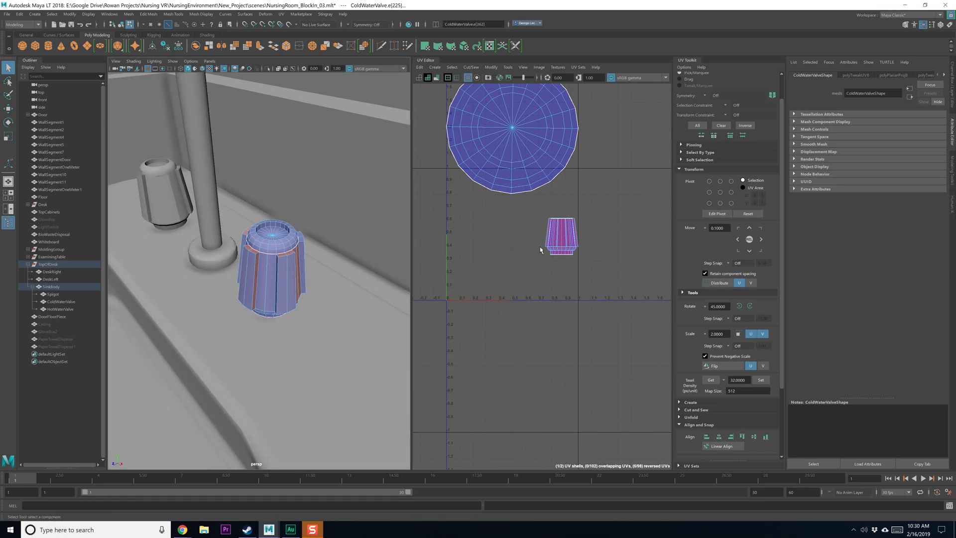
pyautogui.keyDown('shift'); pyautogui.moveTo(589, 232); pyautogui.dragTo(532, 239, button='right'); pyautogui.keyUp('shift')
# Step: Select the cold water valve's body shell and unfold it into a flat curved strip
pyautogui.click(560, 233)
pyautogui.keyDown('alt'); pyautogui.moveTo(592, 265); pyautogui.dragTo(578, 264, button='middle'); pyautogui.keyUp('alt')
pyautogui.click(578, 264)
pyautogui.scroll(3, 571, 251)
pyautogui.click(550, 240)
pyautogui.keyDown('alt'); pyautogui.moveTo(359, 301); pyautogui.dragTo(309, 314); pyautogui.keyUp('alt')
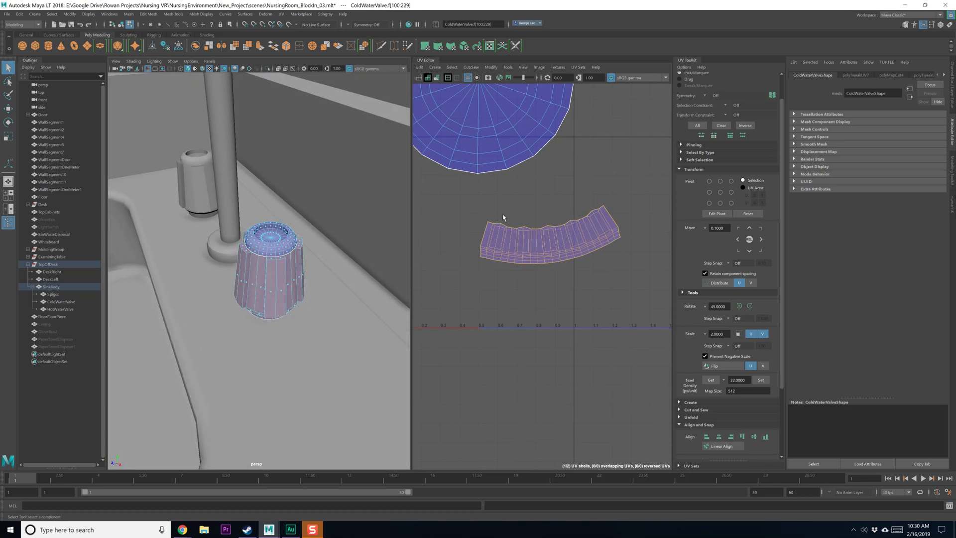
pyautogui.scroll(3, 542, 241)
pyautogui.keyDown('alt'); pyautogui.moveTo(299, 326); pyautogui.dragTo(327, 331); pyautogui.keyUp('alt')
pyautogui.scroll(-4, 551, 269)
pyautogui.scroll(-2, 550, 299)
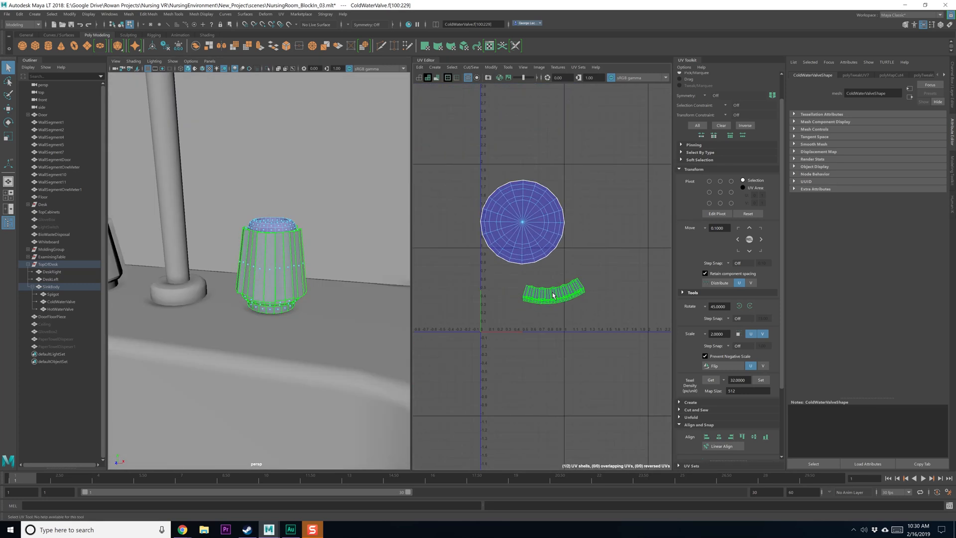
# Step: Move the round cap shell down beside the unfolded body strip and select both shells
pyautogui.click(519, 240)
pyautogui.press('w')
pyautogui.moveTo(519, 241); pyautogui.dragTo(543, 261)
pyautogui.click(474, 258)
pyautogui.moveTo(475, 258); pyautogui.dragTo(442, 244, button='right')
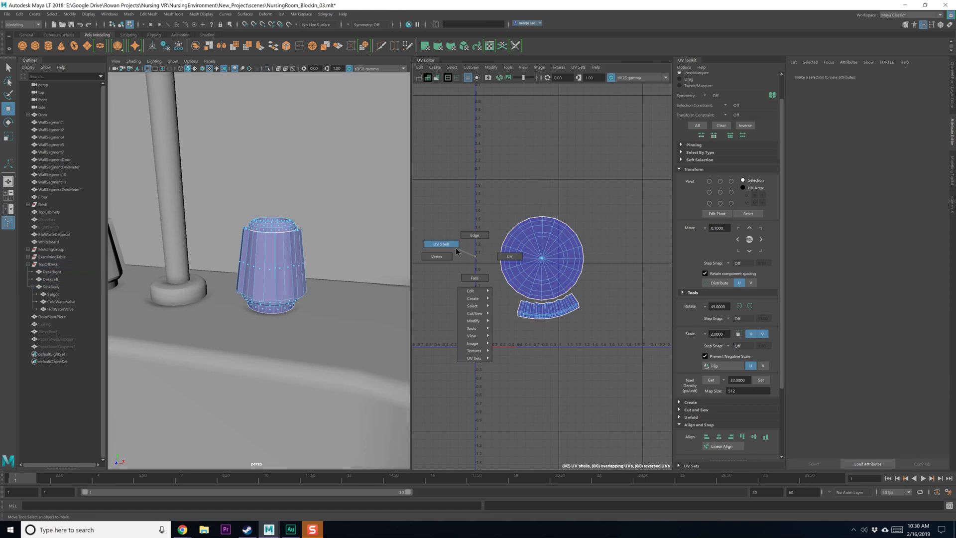
pyautogui.moveTo(443, 239); pyautogui.dragTo(577, 322)
# Step: Duplicate the cold water valve, move the copy onto the hot water valve's position and delete the old hot water valve
pyautogui.scroll(-2, 559, 323)
pyautogui.scroll(-5, 313, 312)
pyautogui.keyDown('alt'); pyautogui.moveTo(313, 312); pyautogui.dragTo(362, 339, button='middle'); pyautogui.keyUp('alt')
pyautogui.scroll(-7, 362, 339)
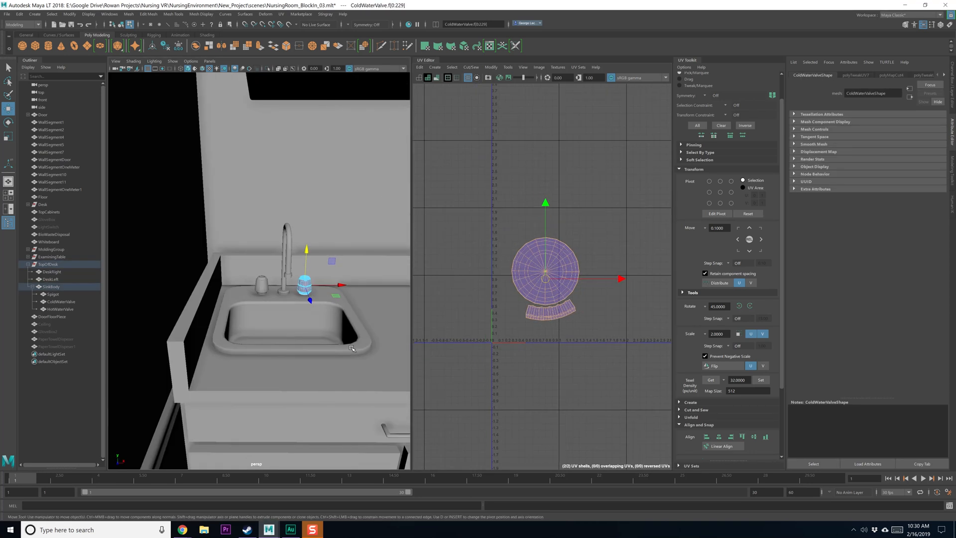
pyautogui.scroll(14, 361, 339)
pyautogui.scroll(-6, 348, 340)
pyautogui.keyDown('alt'); pyautogui.moveTo(298, 338); pyautogui.dragTo(331, 343); pyautogui.keyUp('alt')
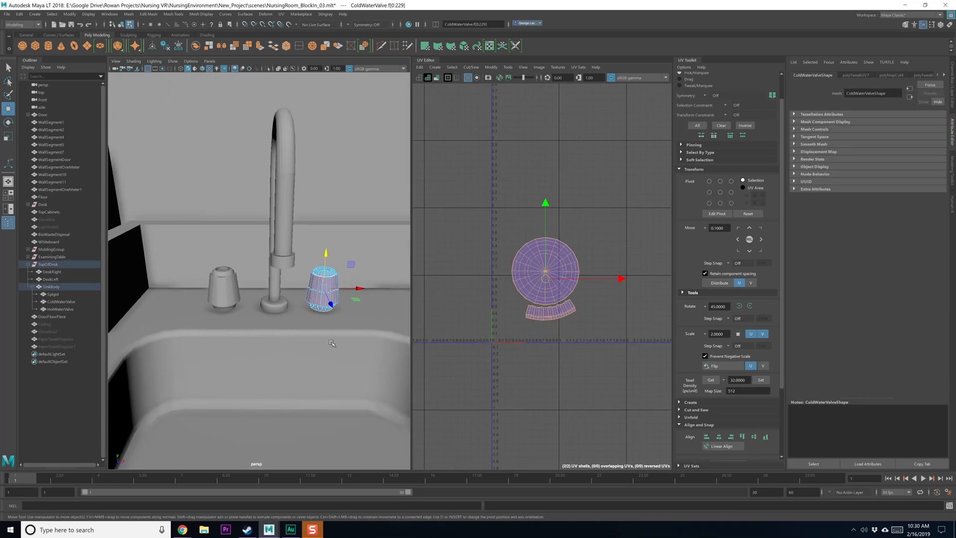
pyautogui.press('F8')
pyautogui.hotkey('ctrl', 'd')
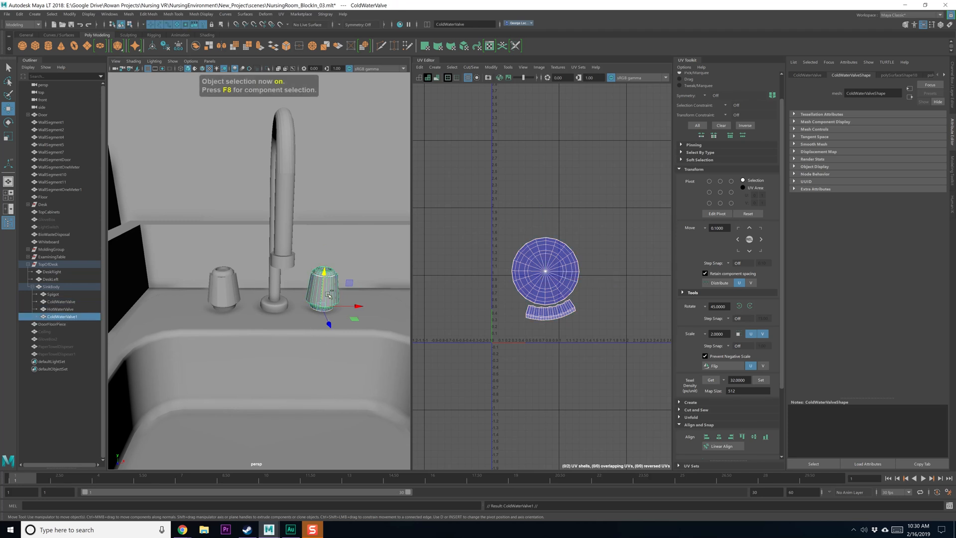
pyautogui.moveTo(364, 304); pyautogui.dragTo(263, 315)
pyautogui.click(229, 289)
pyautogui.press('Delete')
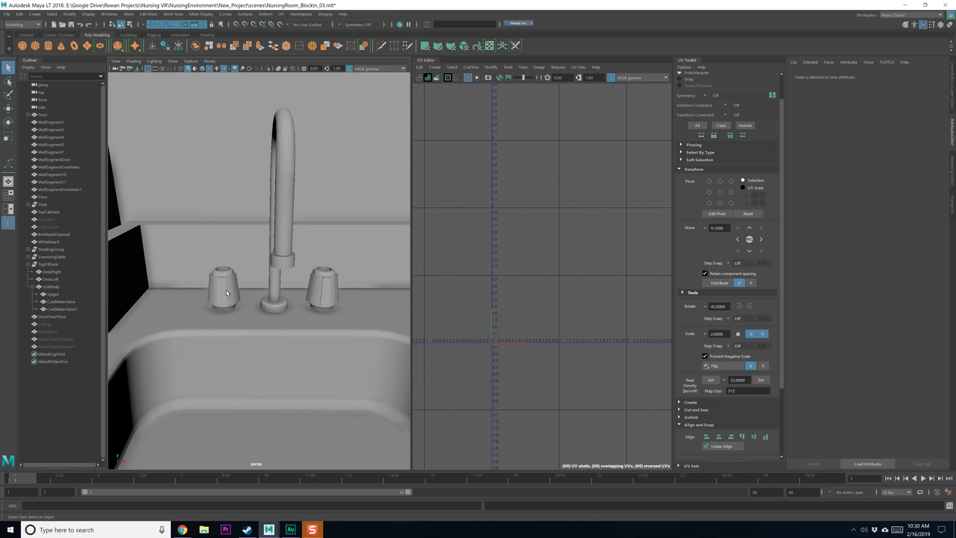
# Step: Lay out the UV shells of both valves together with packing resolution and texture map size 2048 and shell padding 6 pixels
pyautogui.click(231, 289)
pyautogui.keyDown('shift'); pyautogui.click(321, 291); pyautogui.keyUp('shift')
pyautogui.keyDown('alt'); pyautogui.moveTo(558, 278); pyautogui.dragTo(548, 287, button='middle'); pyautogui.keyUp('alt')
pyautogui.moveTo(549, 288); pyautogui.dragTo(518, 277, button='right')
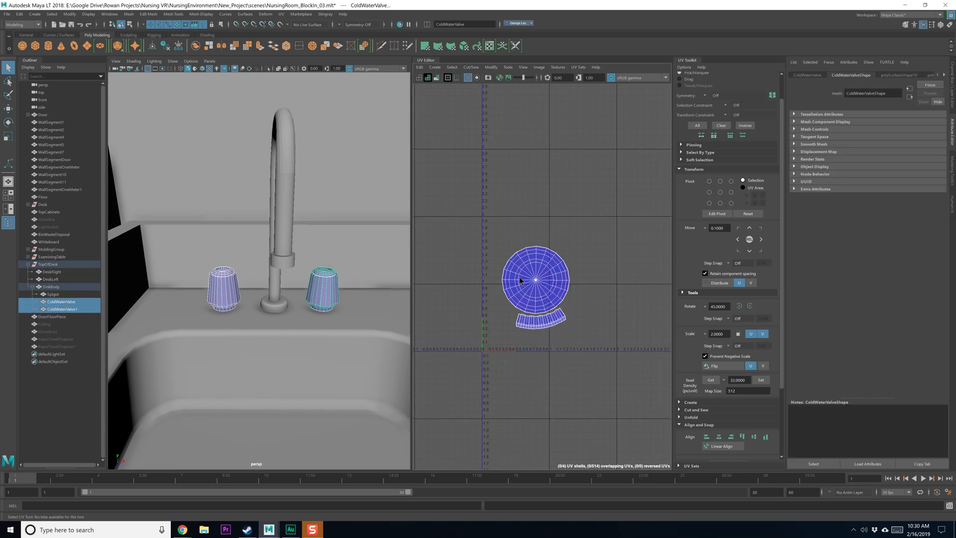
pyautogui.moveTo(483, 225); pyautogui.dragTo(638, 362)
pyautogui.keyDown('shift'); pyautogui.rightClick(607, 254); pyautogui.keyUp('shift')
pyautogui.moveTo(583, 259)
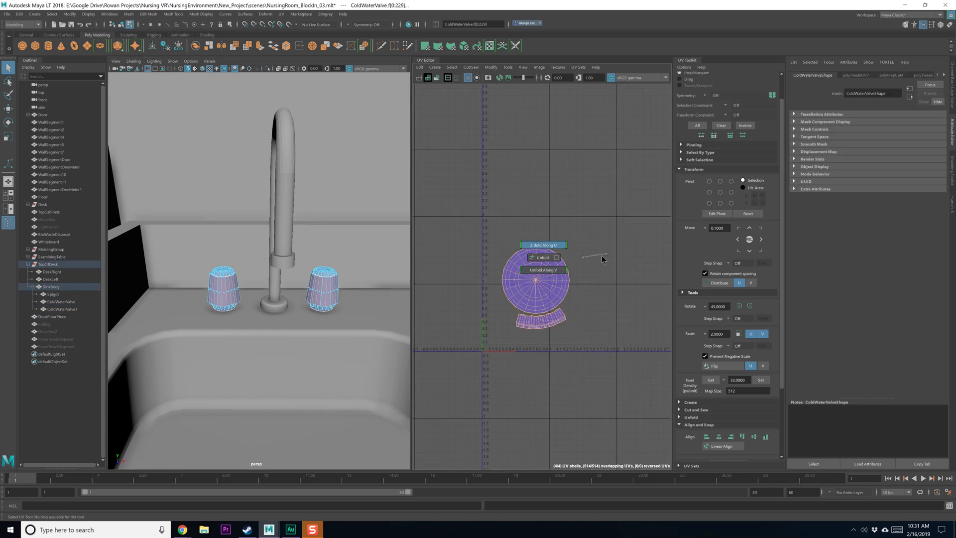
pyautogui.keyDown('shift'); pyautogui.moveTo(602, 256); pyautogui.dragTo(564, 278, button='right'); pyautogui.keyUp('shift')
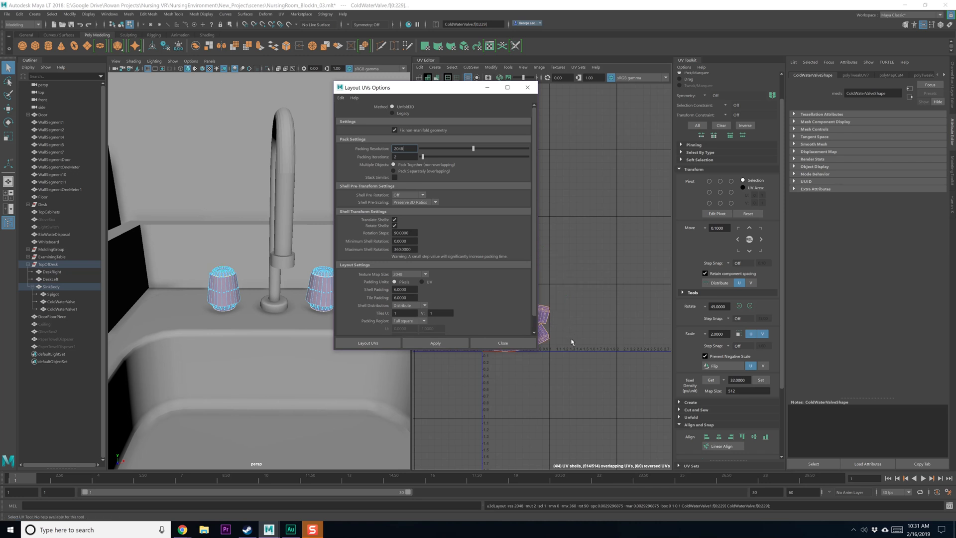
pyautogui.moveTo(460, 91); pyautogui.dragTo(713, 48)
pyautogui.click(755, 299)
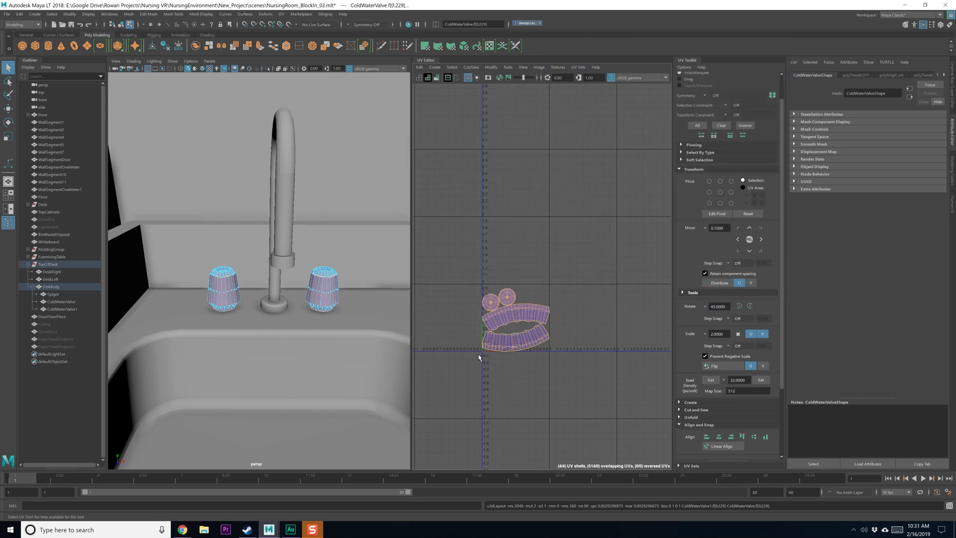
# Step: Inspect the spacing between the packed cap and body shells of the two valves
pyautogui.scroll(5, 498, 353)
pyautogui.click(562, 252)
pyautogui.click(527, 230)
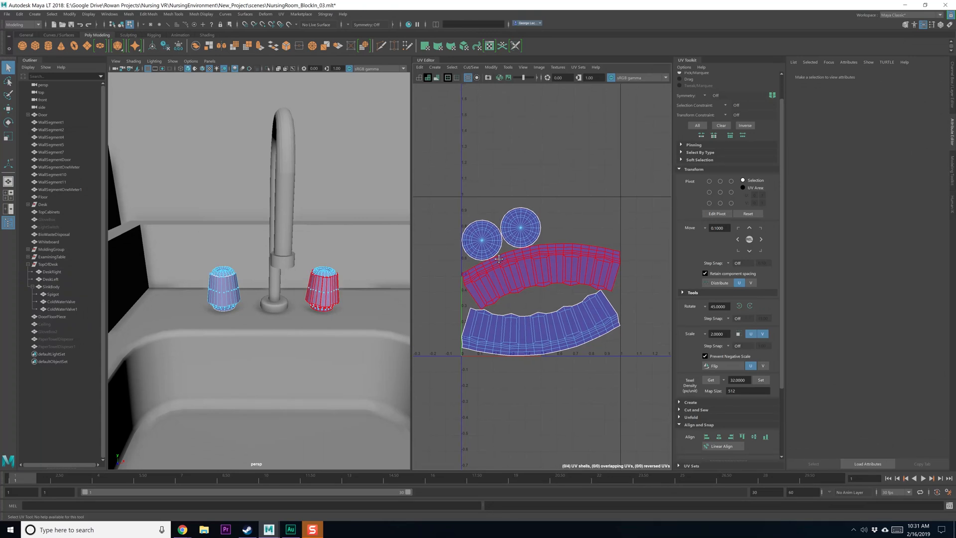
pyautogui.scroll(10, 559, 398)
pyautogui.keyDown('alt'); pyautogui.moveTo(570, 342); pyautogui.dragTo(562, 341, button='middle'); pyautogui.keyUp('alt')
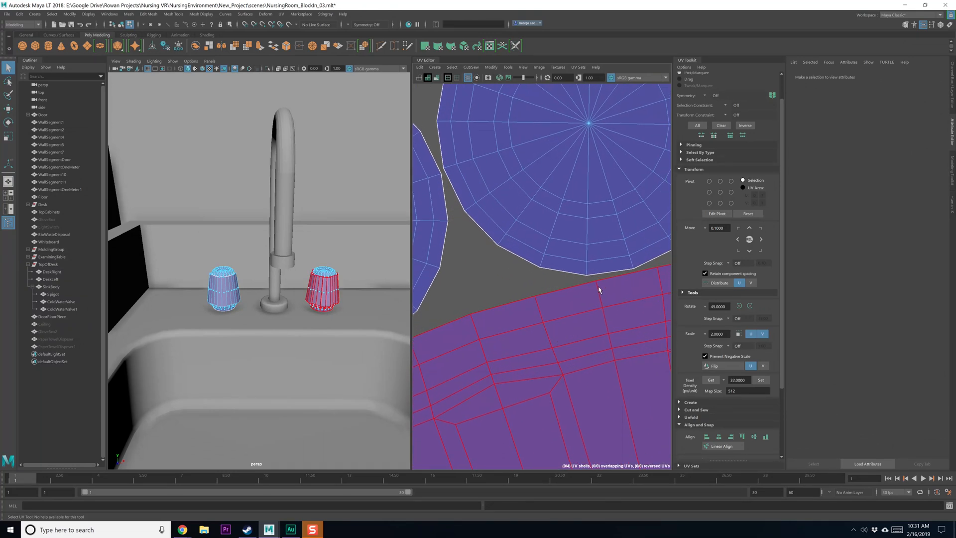
pyautogui.scroll(-8, 630, 274)
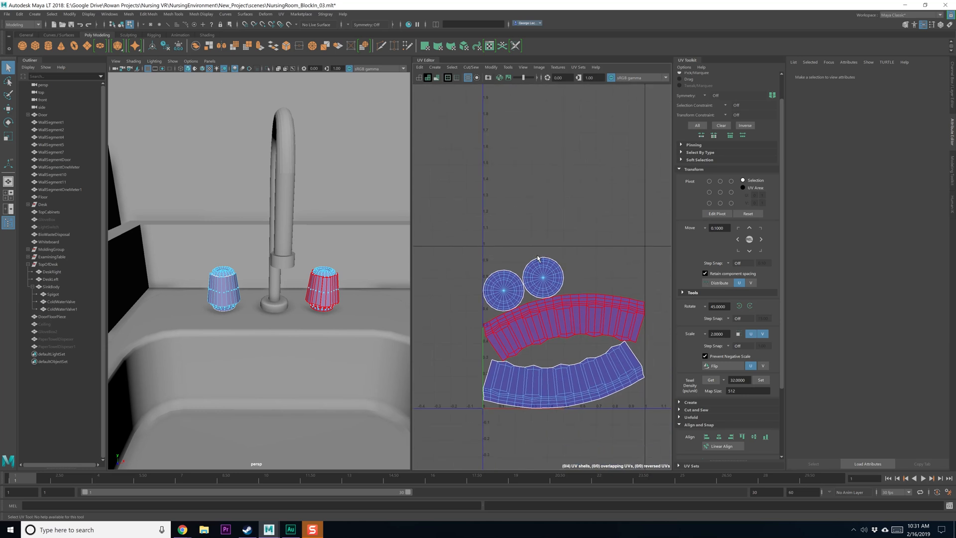
# Step: Save the scene and rename the duplicated valve as HotWaterValve
pyautogui.hotkey('ctrl', 's')
pyautogui.press('F8')
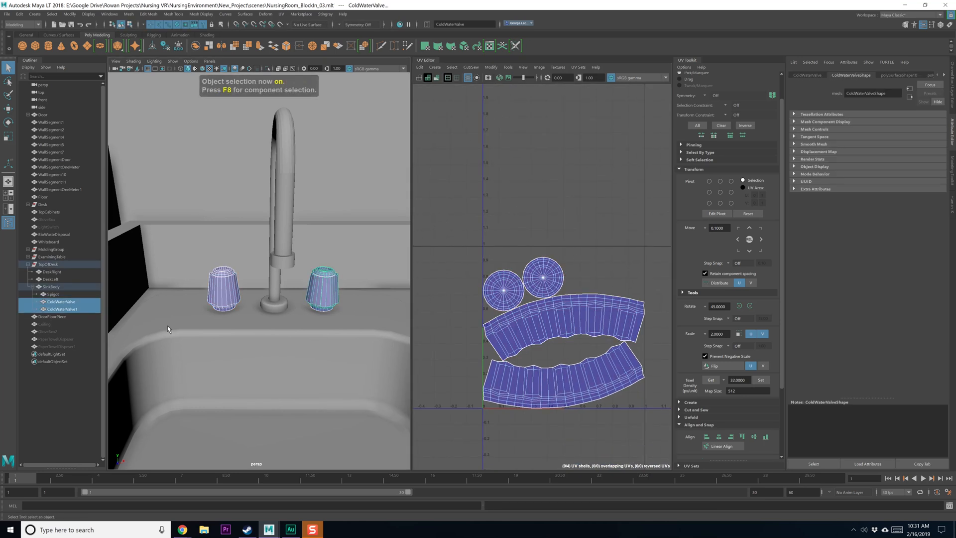
pyautogui.click(61, 309)
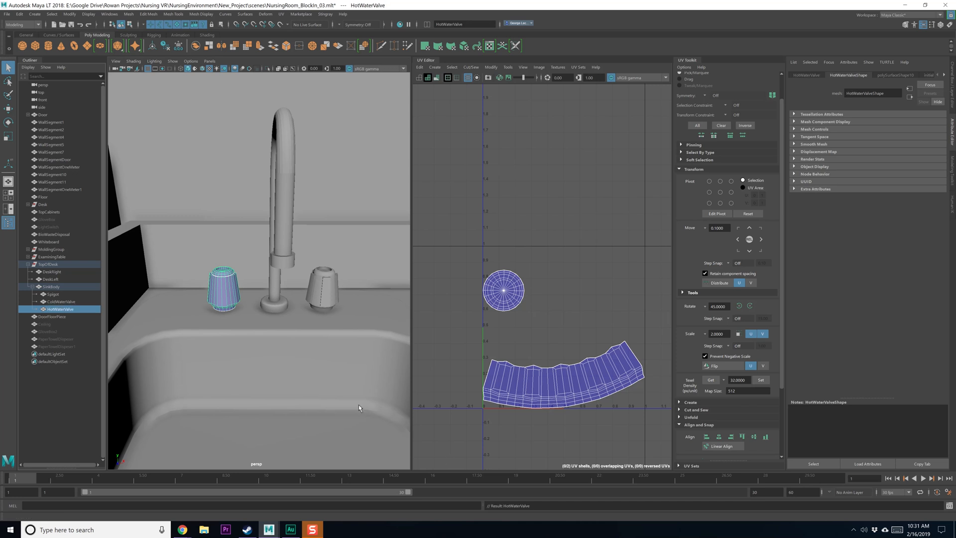
# Step: Lay out the UV shells of the sink body and both water valves together with packing resolution and map size 2048 and 6-pixel shell padding
pyautogui.click(327, 302)
pyautogui.keyDown('shift'); pyautogui.click(235, 294); pyautogui.keyUp('shift')
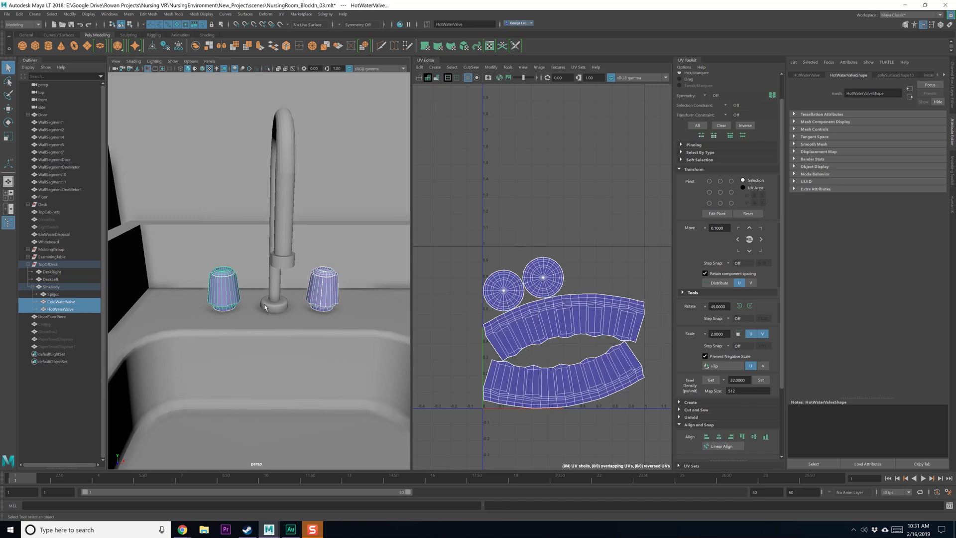
pyautogui.keyDown('shift'); pyautogui.click(276, 338); pyautogui.keyUp('shift')
pyautogui.scroll(-2, 522, 340)
pyautogui.scroll(-2, 525, 339)
pyautogui.keyDown('alt'); pyautogui.moveTo(344, 370); pyautogui.dragTo(325, 343, button='middle'); pyautogui.keyUp('alt')
pyautogui.scroll(-8, 324, 342)
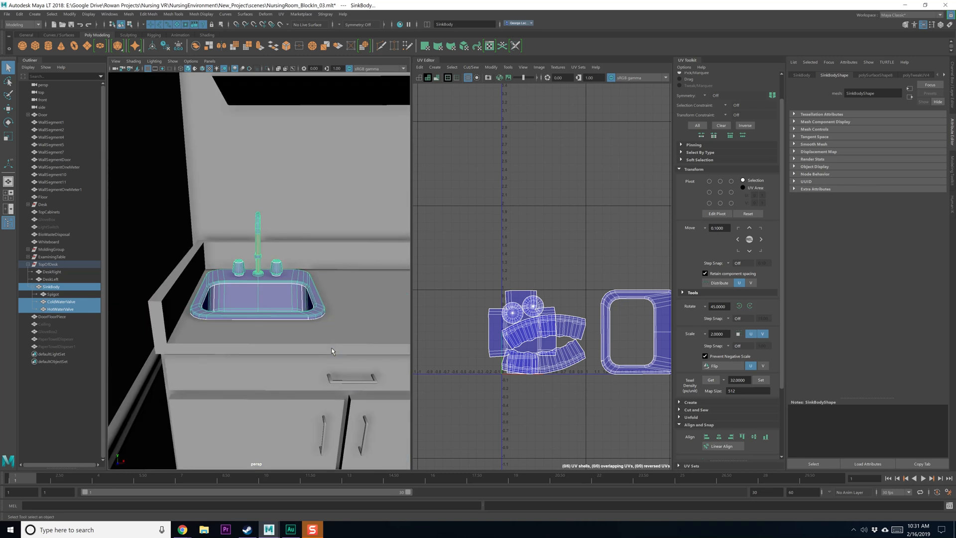
pyautogui.keyDown('alt'); pyautogui.moveTo(567, 297); pyautogui.dragTo(537, 306, button='middle'); pyautogui.keyUp('alt')
pyautogui.moveTo(537, 306); pyautogui.dragTo(501, 285, button='right')
pyautogui.moveTo(444, 247); pyautogui.dragTo(659, 448)
pyautogui.keyDown('shift'); pyautogui.moveTo(538, 263); pyautogui.dragTo(485, 285, button='right'); pyautogui.keyUp('shift')
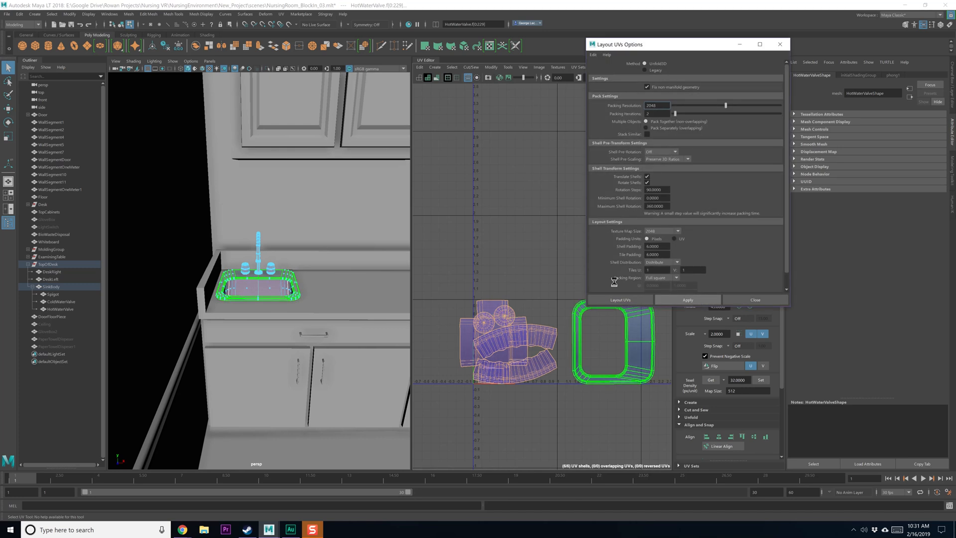
pyautogui.scroll(5, 552, 365)
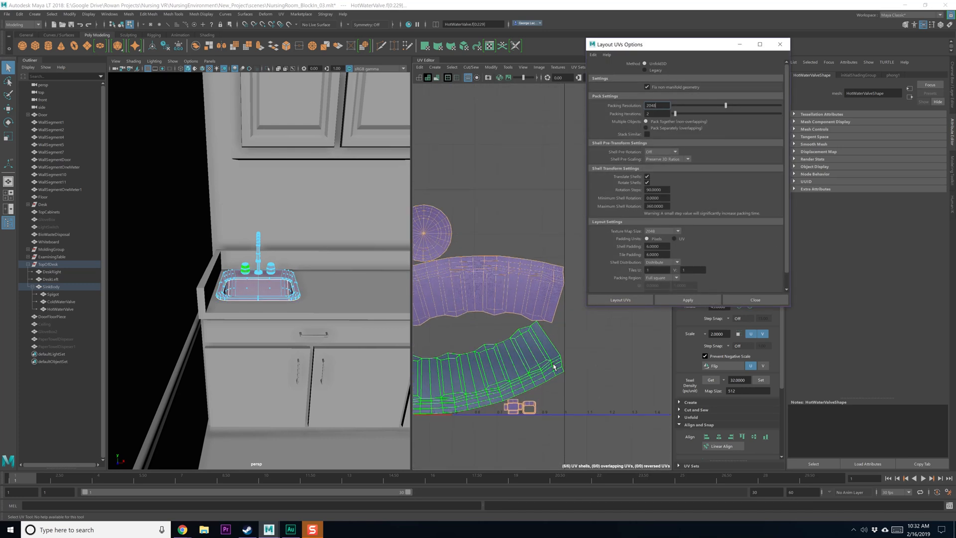
pyautogui.click(742, 300)
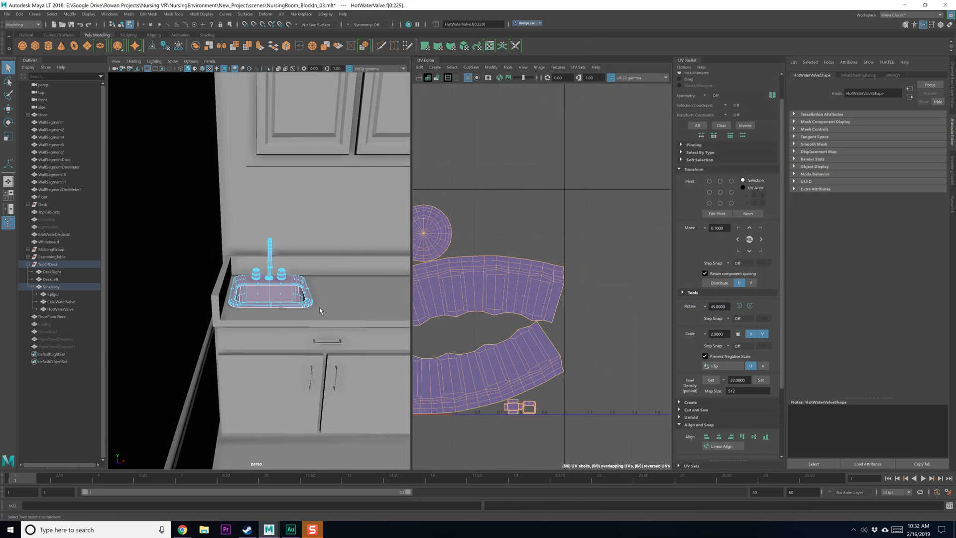
# Step: Freeze only the rotation and scale of the TopOfDesk group, with normals preserved and translation excluded
pyautogui.press('F8')
pyautogui.press('f')
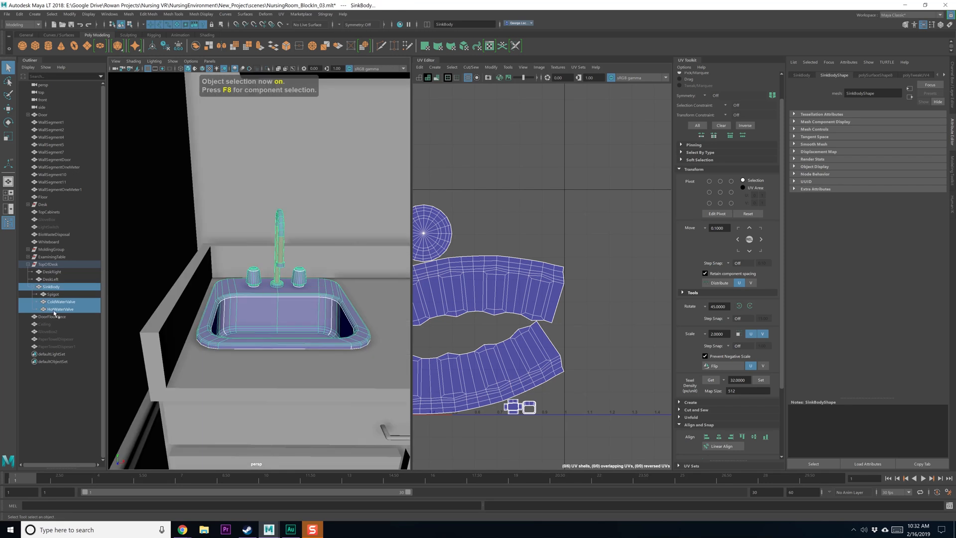
pyautogui.click(58, 287)
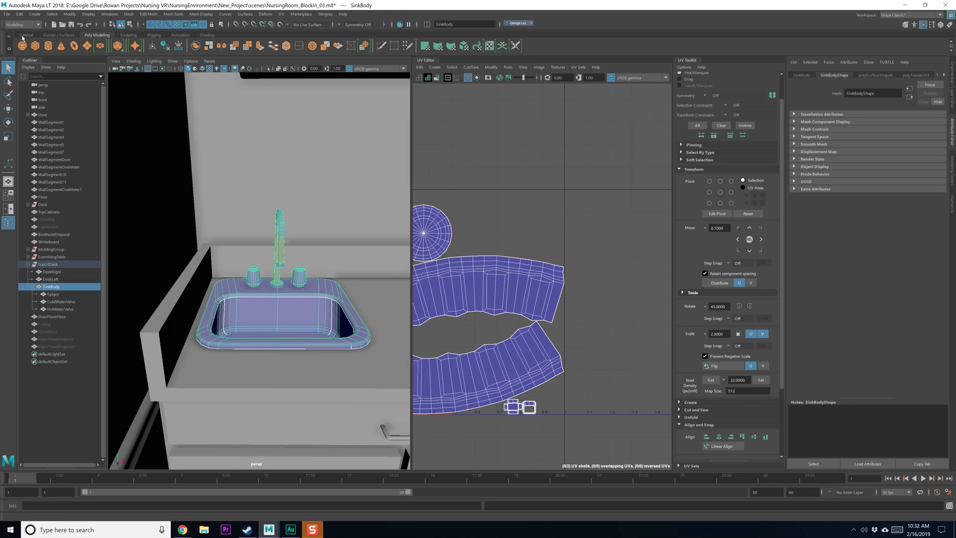
pyautogui.click(48, 263)
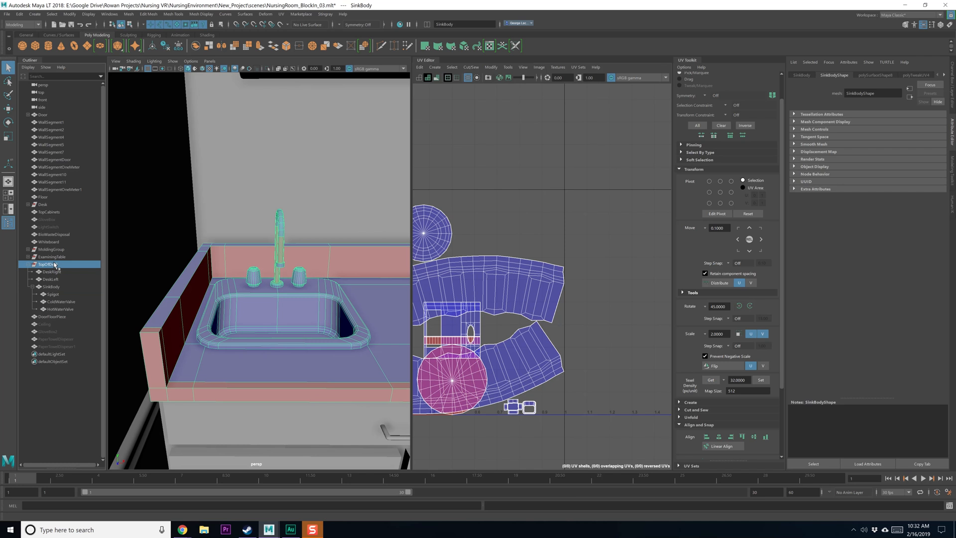
pyautogui.click(20, 14)
pyautogui.moveTo(98, 113)
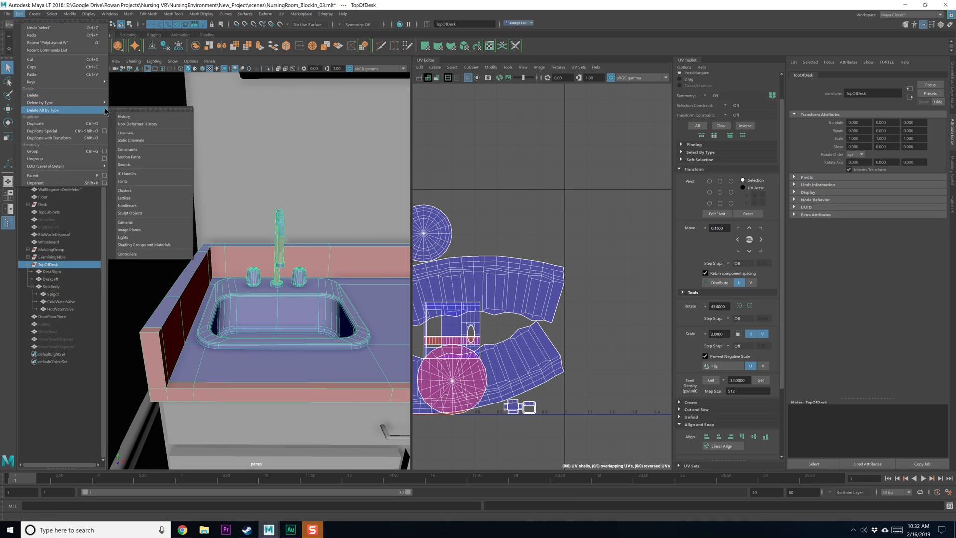
pyautogui.click(69, 14)
pyautogui.moveTo(133, 59)
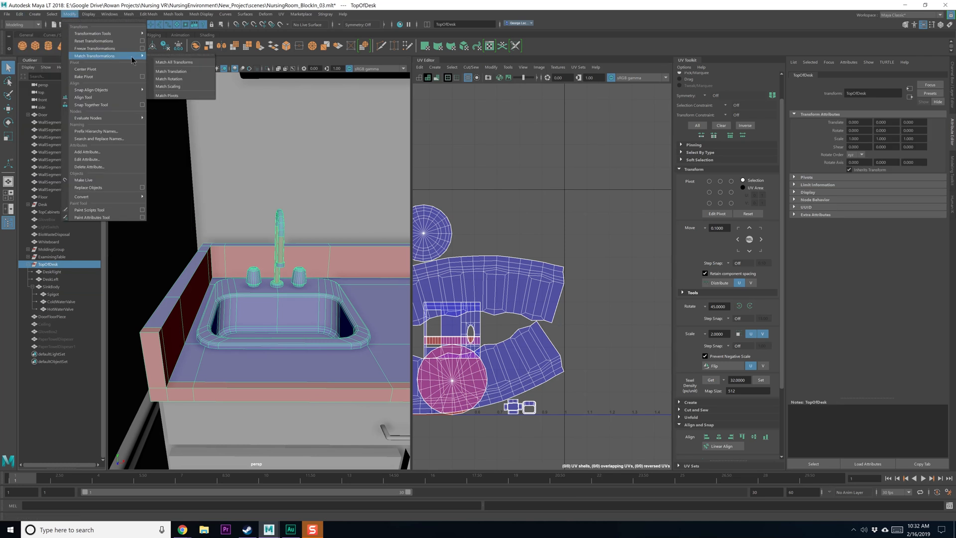
pyautogui.click(95, 48)
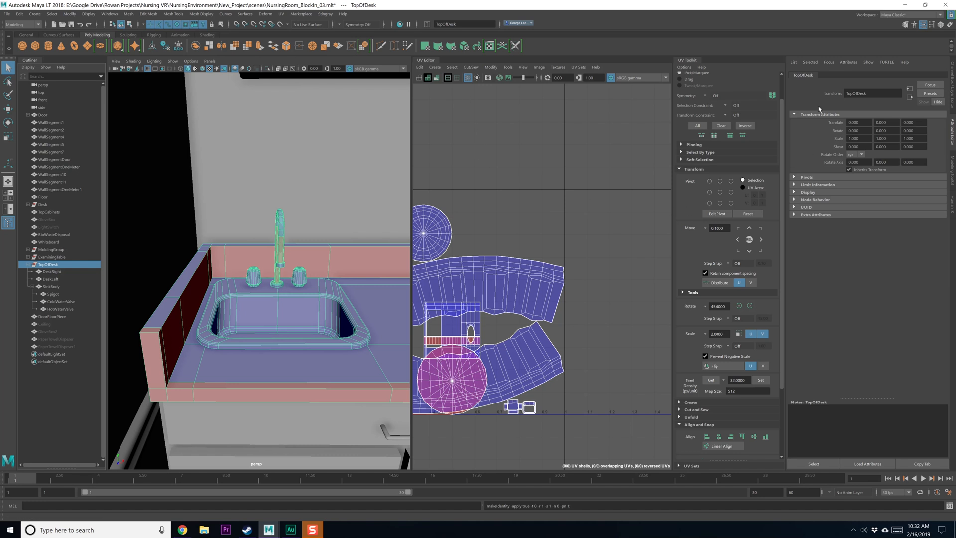
pyautogui.click(69, 15)
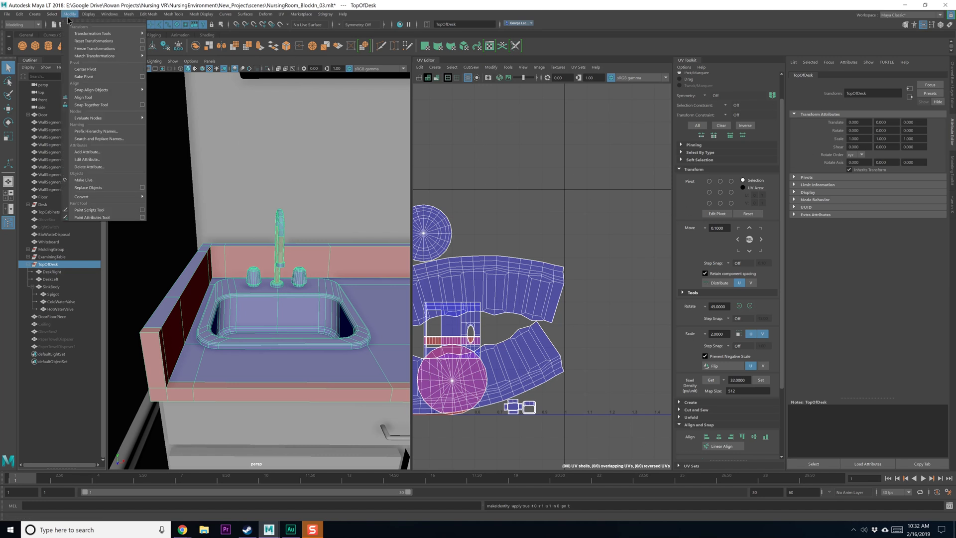
pyautogui.click(143, 49)
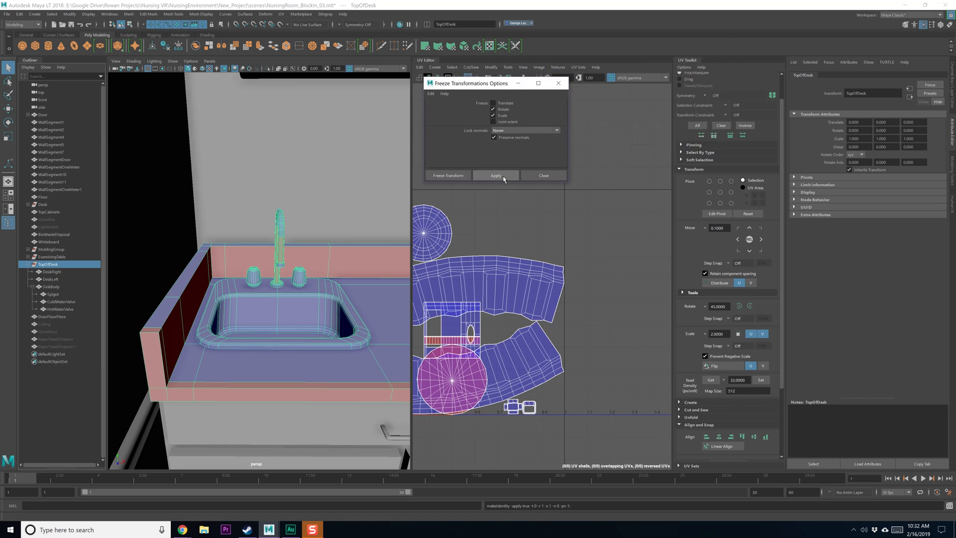
pyautogui.click(496, 175)
pyautogui.click(544, 175)
# Step: Examine the transform values of DeskRight, SinkBody, Spigot and both water valves in the Channel Box
pyautogui.click(52, 271)
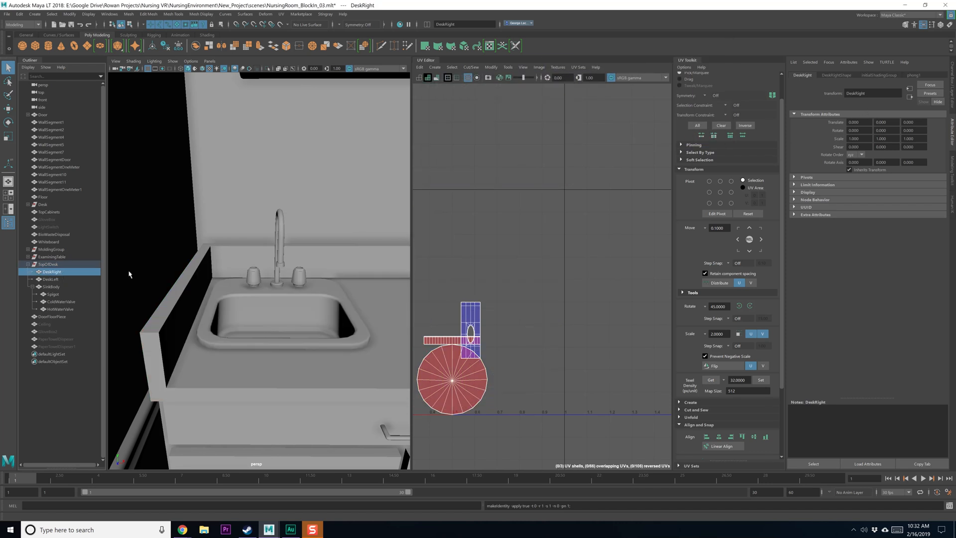
pyautogui.click(938, 24)
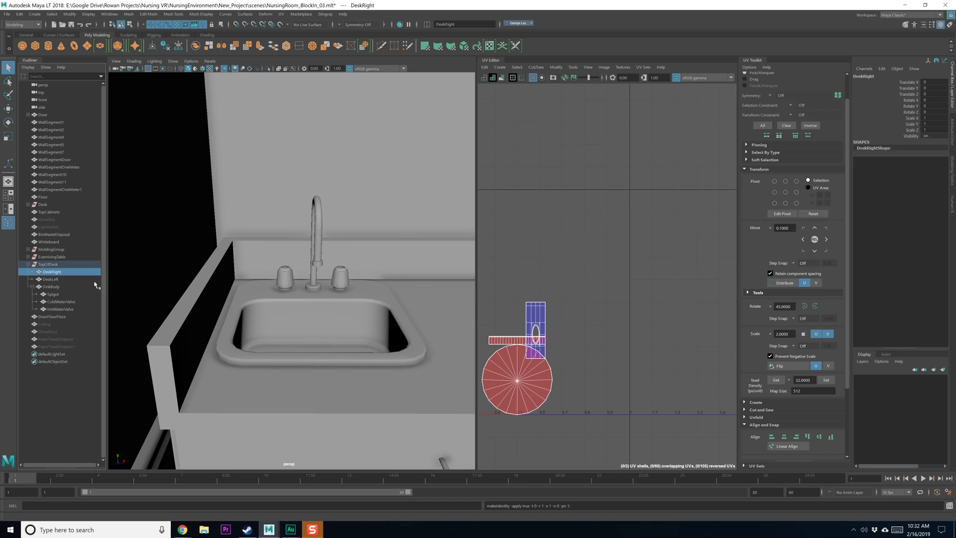
pyautogui.click(72, 286)
pyautogui.click(72, 295)
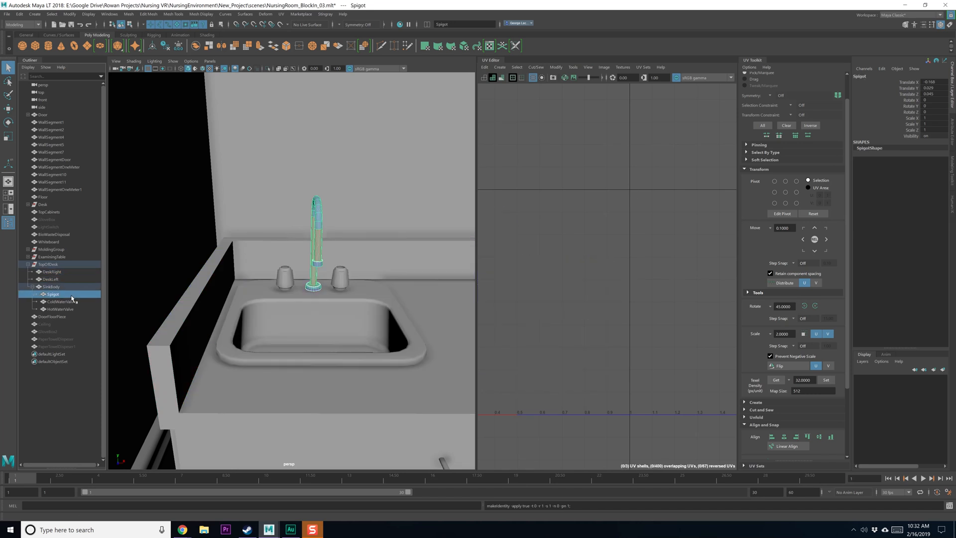
pyautogui.click(61, 301)
pyautogui.click(72, 309)
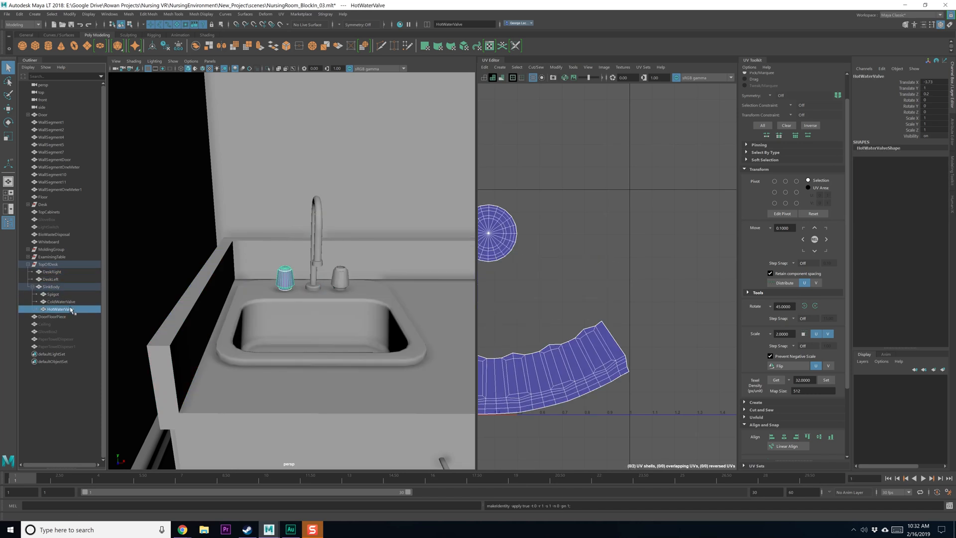
pyautogui.click(61, 265)
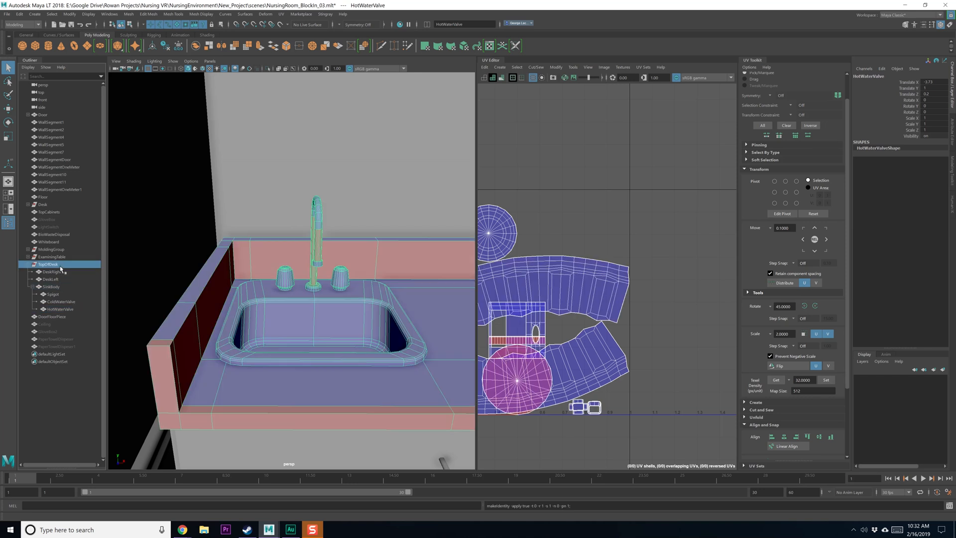
pyautogui.click(70, 295)
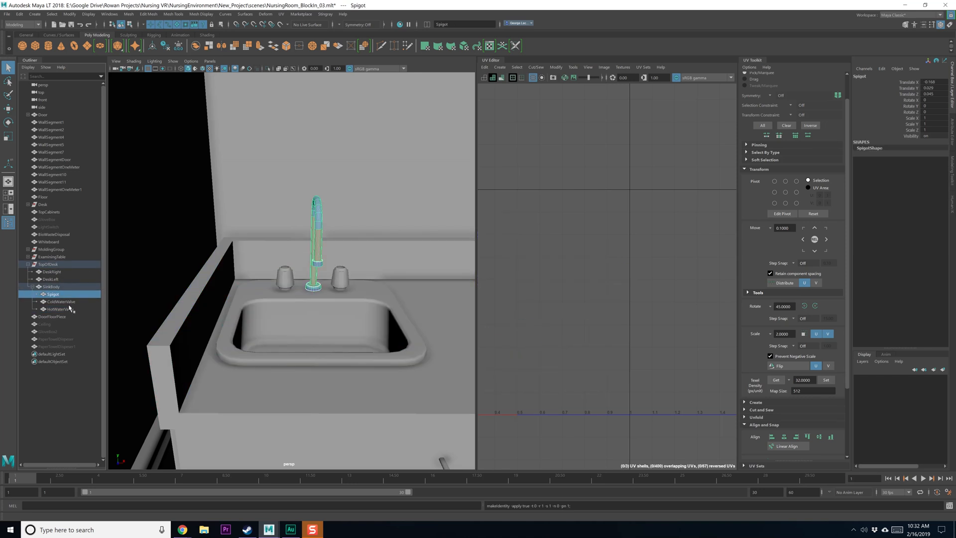
pyautogui.click(61, 287)
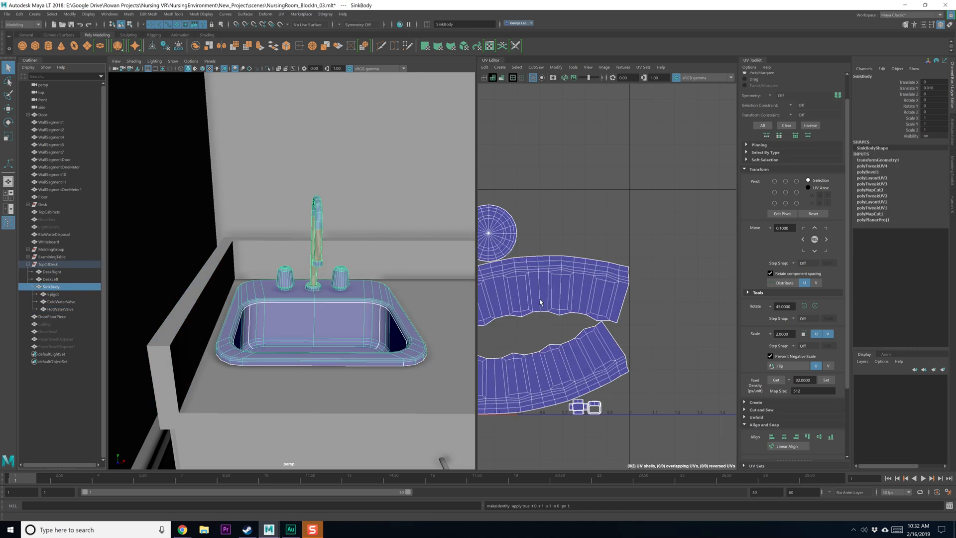
# Step: Select all packed UV shells of the sink body and water valves in the UV Editor
pyautogui.scroll(-4, 541, 302)
pyautogui.keyDown('alt'); pyautogui.moveTo(542, 301); pyautogui.dragTo(634, 290, button='middle'); pyautogui.keyUp('alt')
pyautogui.moveTo(635, 291); pyautogui.dragTo(597, 273, button='right')
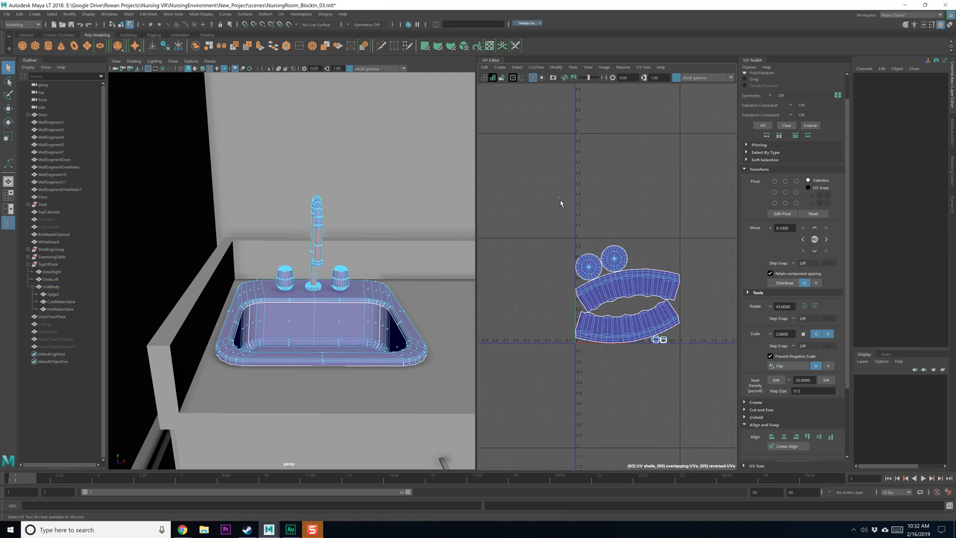
pyautogui.moveTo(560, 200); pyautogui.dragTo(698, 372)
pyautogui.keyDown('alt'); pyautogui.moveTo(515, 325); pyautogui.dragTo(502, 323, button='middle'); pyautogui.keyUp('alt')
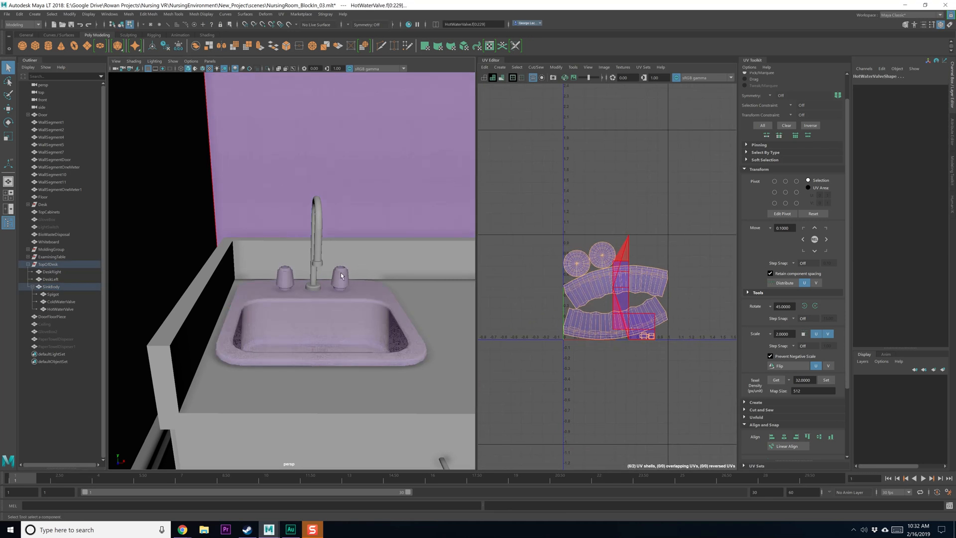
# Step: Try to select the spigot's face shells, including the pipe, base ring and nozzle collar
pyautogui.keyDown('alt'); pyautogui.moveTo(333, 224); pyautogui.dragTo(286, 235); pyautogui.keyUp('alt')
pyautogui.click(287, 235)
pyautogui.scroll(4, 287, 237)
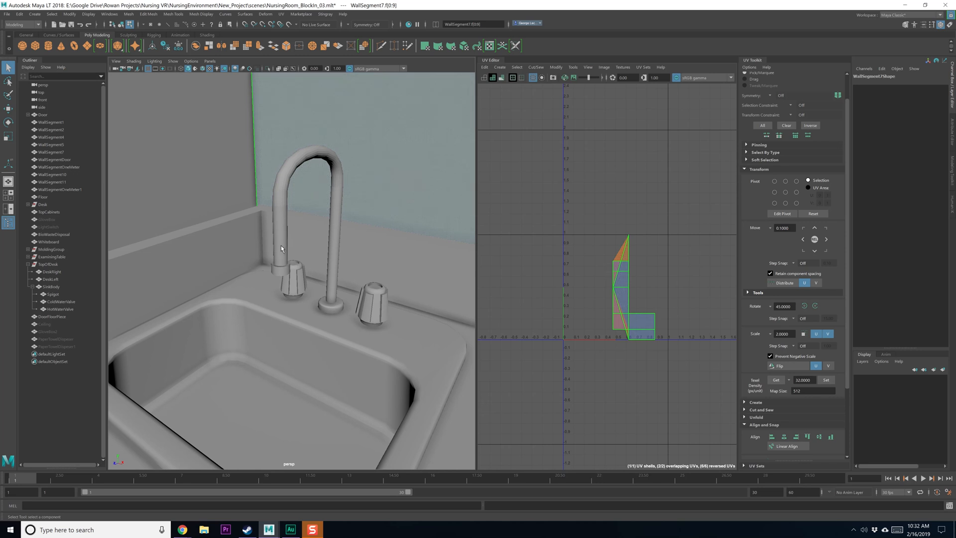
pyautogui.moveTo(276, 254); pyautogui.dragTo(305, 269, button='right')
pyautogui.click(284, 243)
pyautogui.click(287, 272)
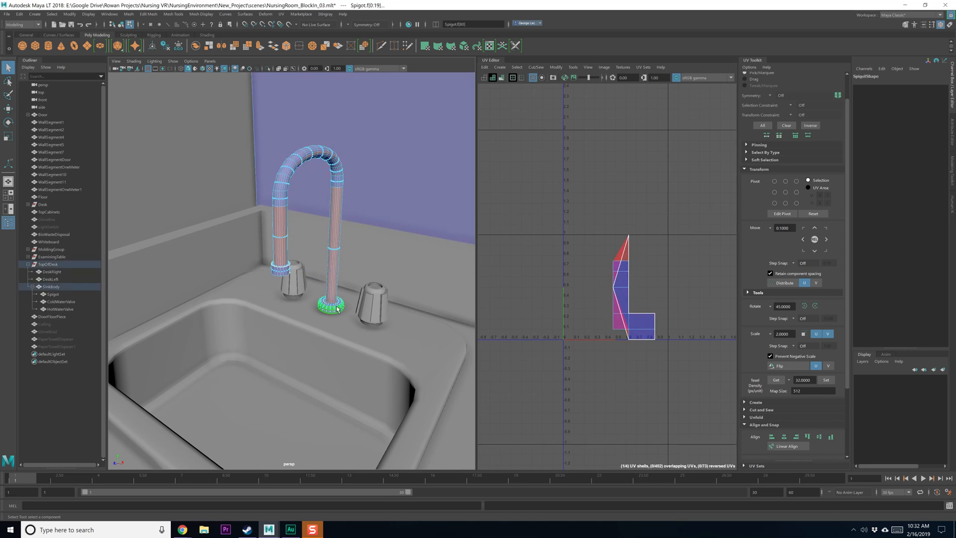
pyautogui.click(335, 288)
pyautogui.click(333, 309)
pyautogui.keyDown('shift'); pyautogui.click(334, 286); pyautogui.keyUp('shift')
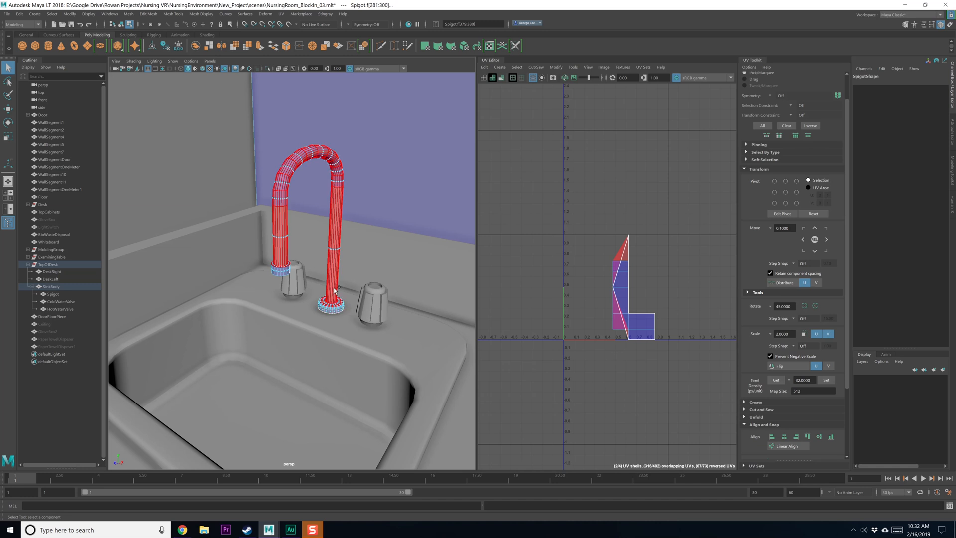
pyautogui.keyDown('shift'); pyautogui.click(288, 272); pyautogui.keyUp('shift')
pyautogui.keyDown('alt'); pyautogui.moveTo(287, 273); pyautogui.dragTo(303, 284); pyautogui.keyUp('alt')
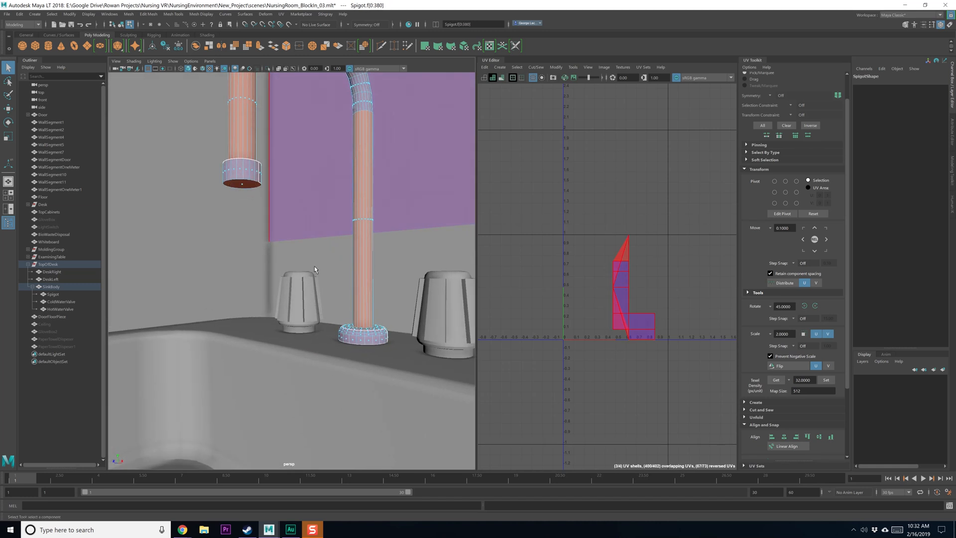
pyautogui.scroll(-5, 315, 266)
pyautogui.rightClick(601, 279)
pyautogui.moveTo(600, 281); pyautogui.dragTo(602, 237, button='right')
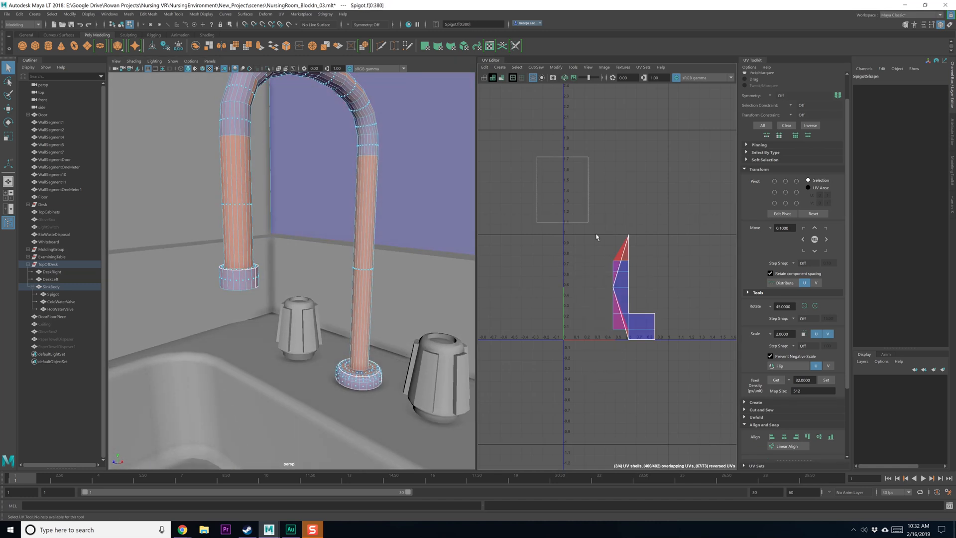
pyautogui.keyDown('alt'); pyautogui.moveTo(292, 254); pyautogui.dragTo(299, 234); pyautogui.keyUp('alt')
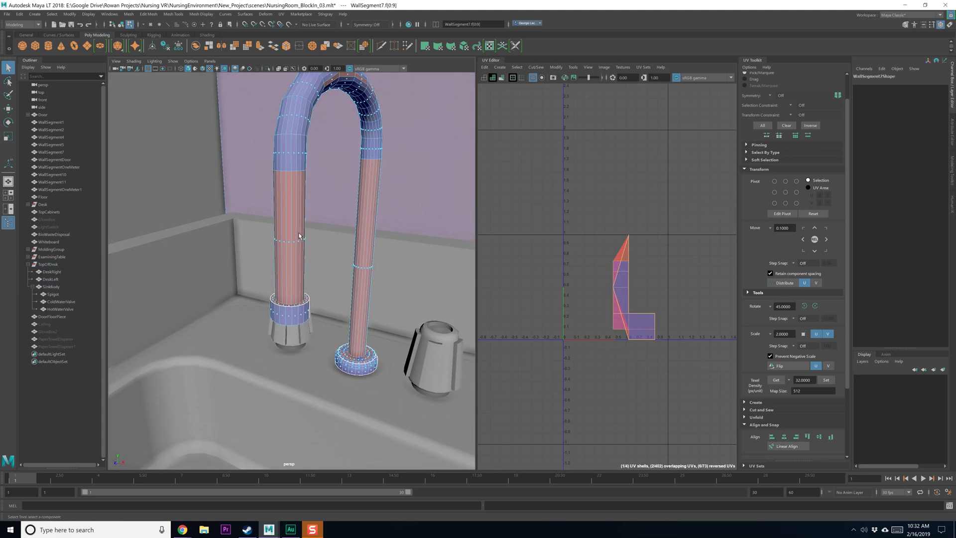
pyautogui.click(300, 193)
pyautogui.keyDown('alt'); pyautogui.moveTo(299, 193); pyautogui.dragTo(297, 228); pyautogui.keyUp('alt')
pyautogui.press('F8')
pyautogui.click(412, 159)
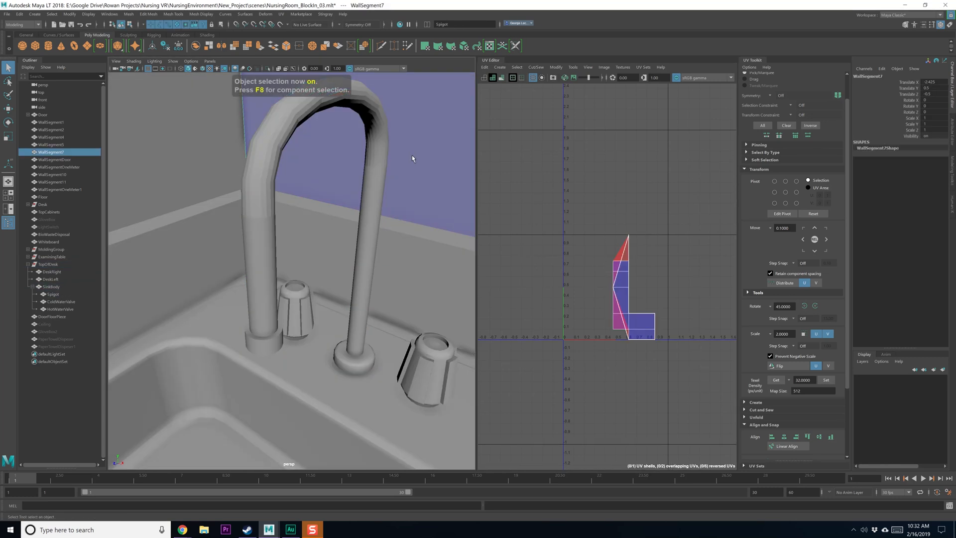
# Step: Select all faces of the spigot and apply a planar UV projection along the X axis, keeping the image width/height ratio
pyautogui.click(374, 235)
pyautogui.moveTo(369, 229); pyautogui.dragTo(366, 247, button='right')
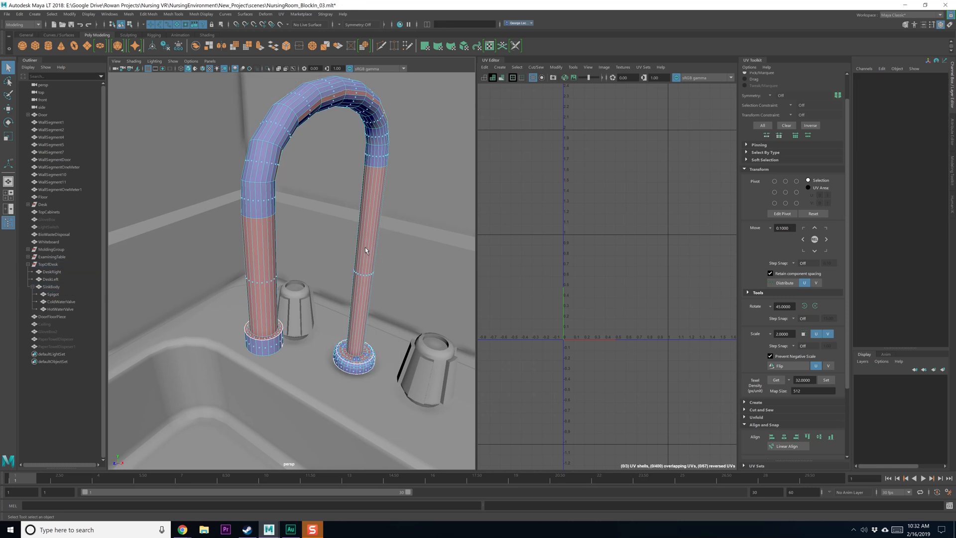
pyautogui.click(366, 272)
pyautogui.keyDown('shift'); pyautogui.moveTo(367, 279); pyautogui.dragTo(406, 271, button='right'); pyautogui.keyUp('shift')
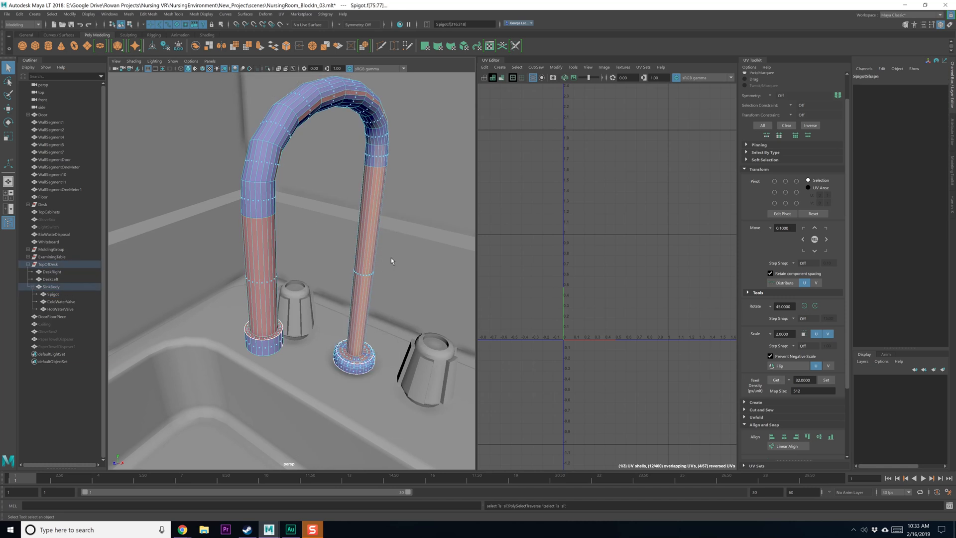
pyautogui.hotkey('shift', '.')
pyautogui.hotkey('shift', '.')
pyautogui.hotkey('shift', '.')
pyautogui.hotkey('shift', '.')
pyautogui.hotkey('shift', '.')
pyautogui.hotkey('shift', '.')
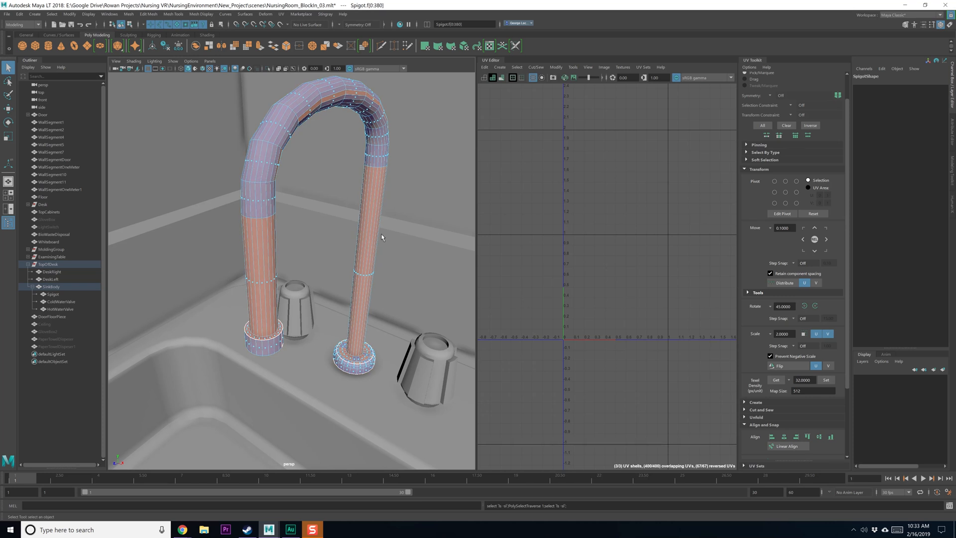
pyautogui.click(286, 15)
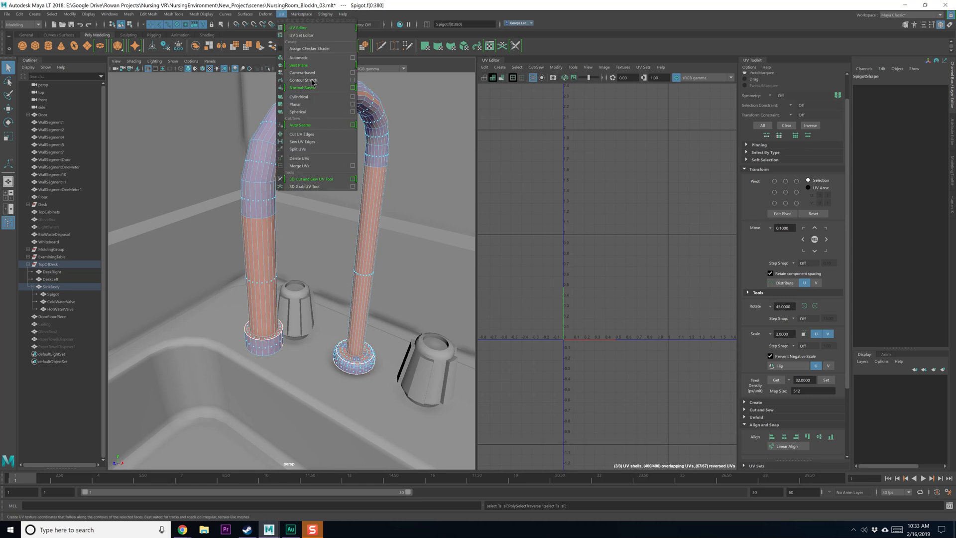
pyautogui.click(354, 101)
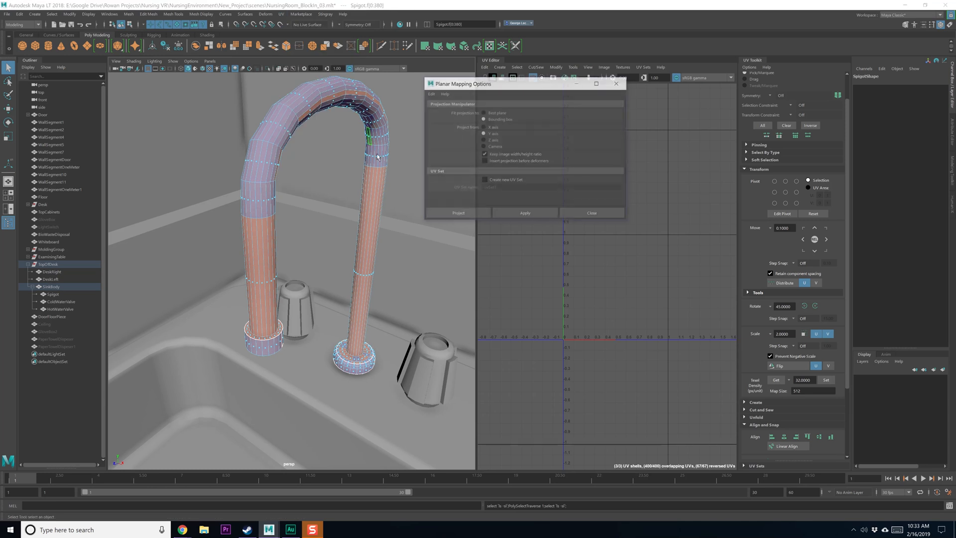
pyautogui.click(525, 214)
pyautogui.click(593, 214)
pyautogui.scroll(5, 567, 270)
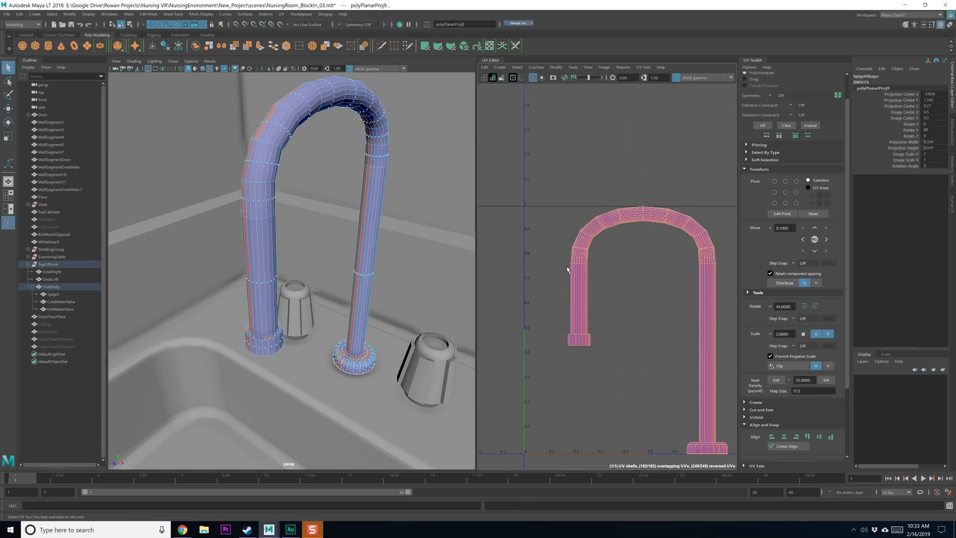
# Step: Cut the spigot's UVs along the edge loops where the pipe meets the nozzle collar and where it meets the base ring
pyautogui.keyDown('alt'); pyautogui.moveTo(328, 299); pyautogui.dragTo(286, 295); pyautogui.keyUp('alt')
pyautogui.scroll(6, 285, 295)
pyautogui.scroll(-5, 286, 294)
pyautogui.scroll(2, 286, 294)
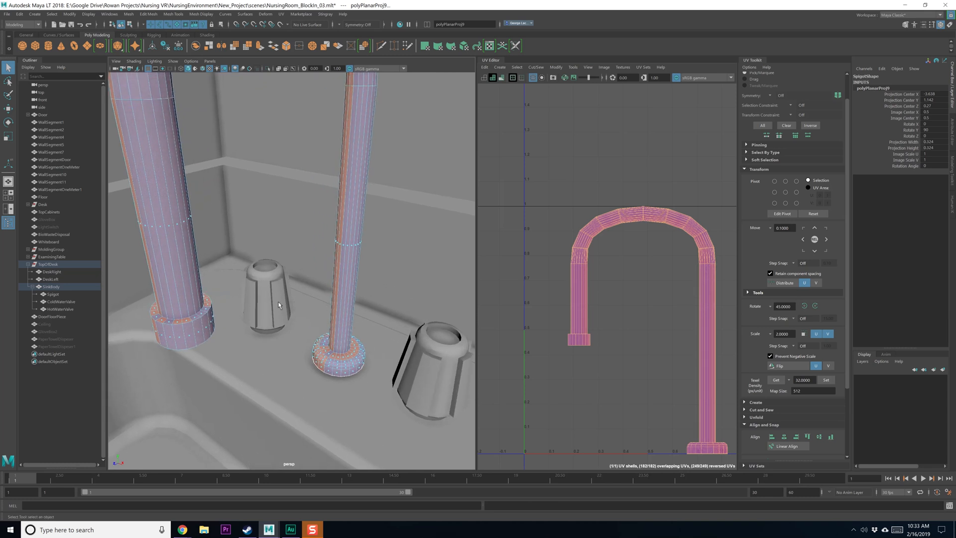
pyautogui.keyDown('alt'); pyautogui.moveTo(278, 304); pyautogui.dragTo(300, 306, button='middle'); pyautogui.keyUp('alt')
pyautogui.moveTo(239, 300); pyautogui.dragTo(240, 277, button='right')
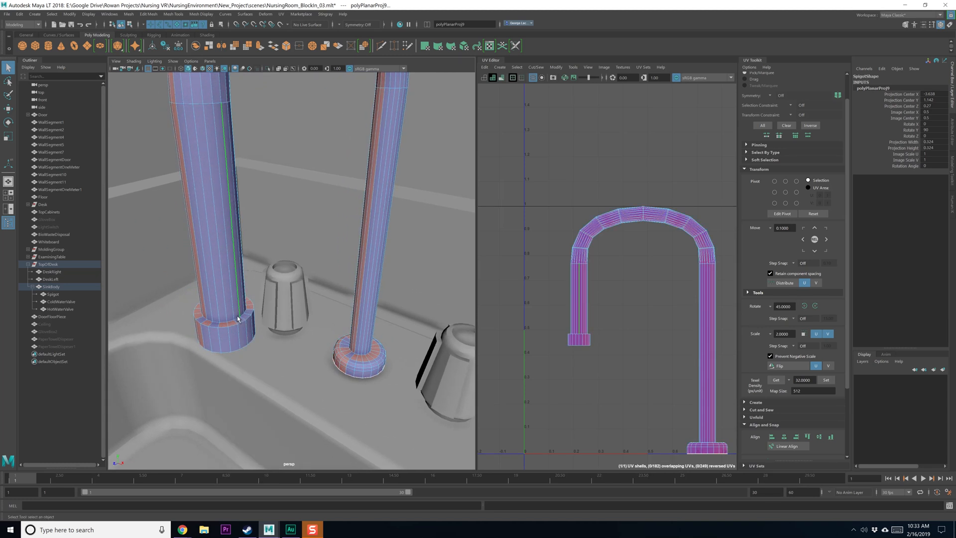
pyautogui.click(237, 319)
pyautogui.scroll(4, 239, 322)
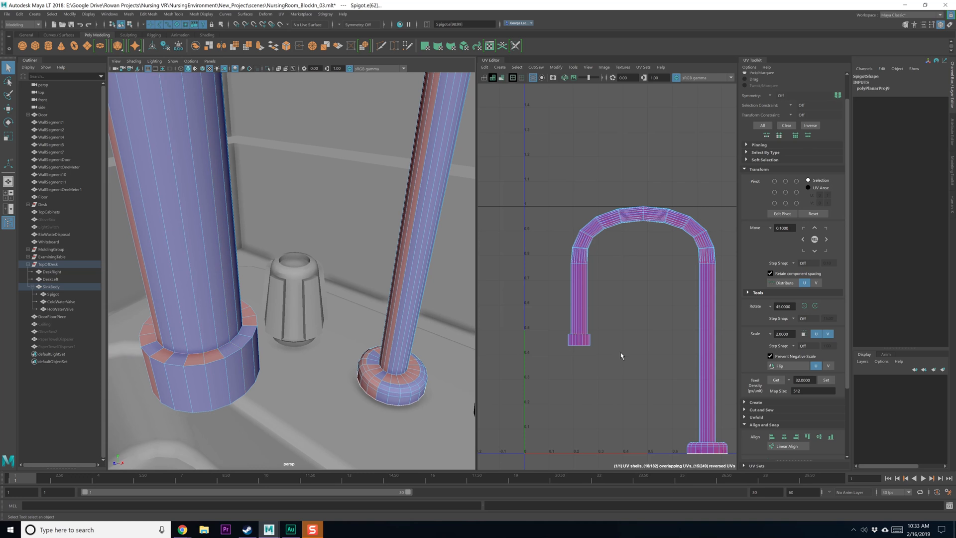
pyautogui.keyDown('alt'); pyautogui.moveTo(621, 356); pyautogui.dragTo(604, 268, button='middle'); pyautogui.keyUp('alt')
pyautogui.keyDown('shift'); pyautogui.moveTo(557, 233); pyautogui.dragTo(546, 265, button='right'); pyautogui.keyUp('shift')
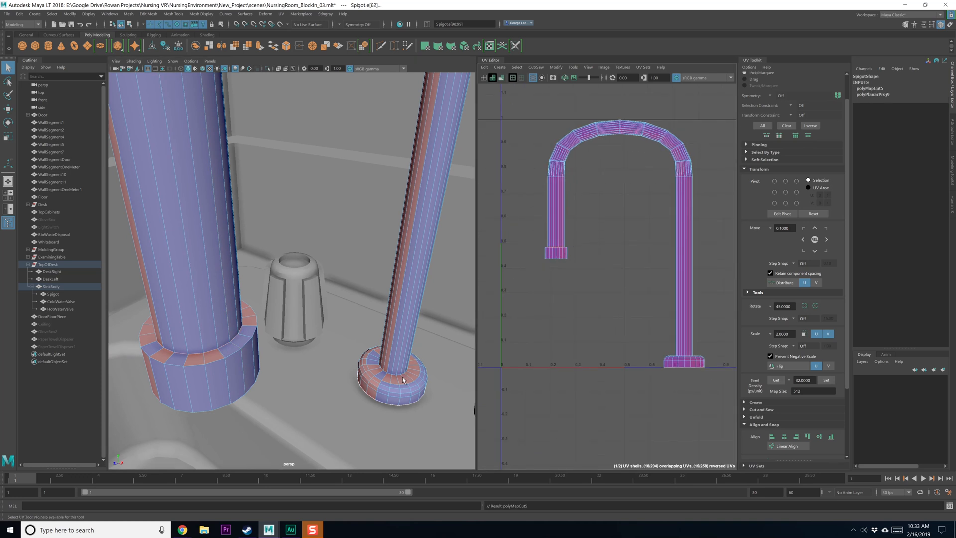
pyautogui.moveTo(398, 328)
pyautogui.mouseDown(button='right')
pyautogui.moveTo(399, 343)
pyautogui.moveTo(397, 313)
pyautogui.mouseUp(button='right')
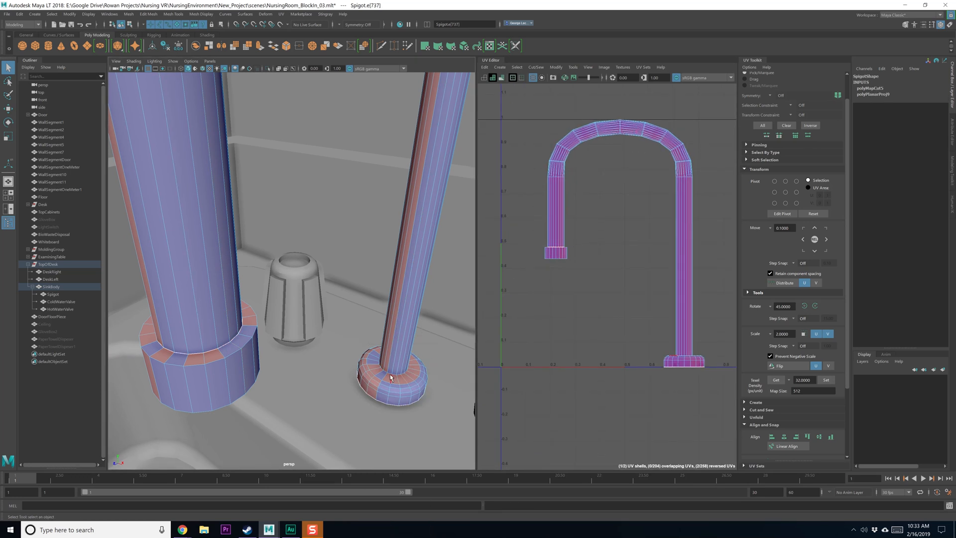
pyautogui.moveTo(599, 315)
pyautogui.keyDown('shift'); pyautogui.mouseDown(button='right')
pyautogui.moveTo(570, 324)
pyautogui.moveTo(596, 309)
pyautogui.mouseUp(button='right'); pyautogui.keyUp('shift')
# Step: Move the base ring and nozzle collar UV shells below the ends of the pipe's shell and select both
pyautogui.click(666, 367)
pyautogui.press('w')
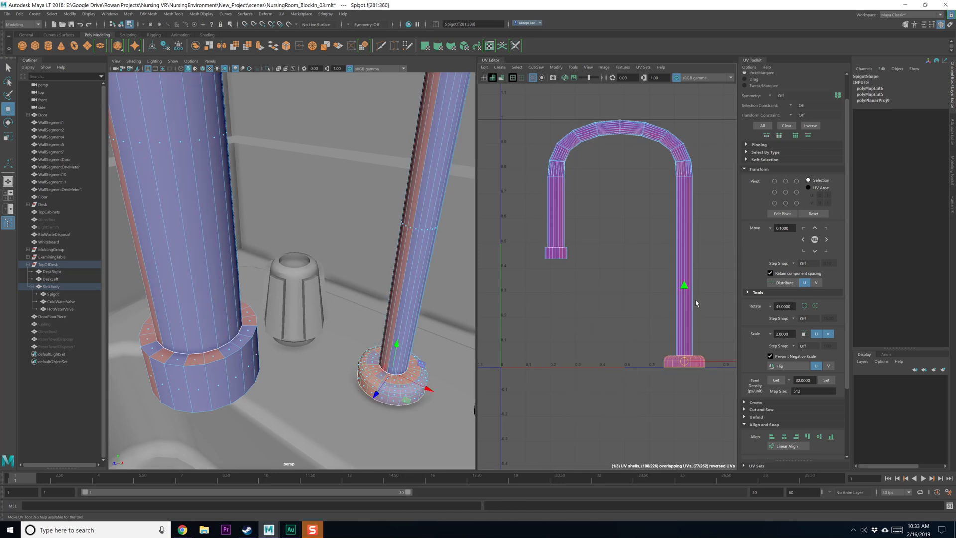
pyautogui.moveTo(685, 287); pyautogui.dragTo(684, 350)
pyautogui.click(554, 255)
pyautogui.click(664, 414)
pyautogui.click(666, 410)
pyautogui.keyDown('shift'); pyautogui.click(548, 276); pyautogui.keyUp('shift')
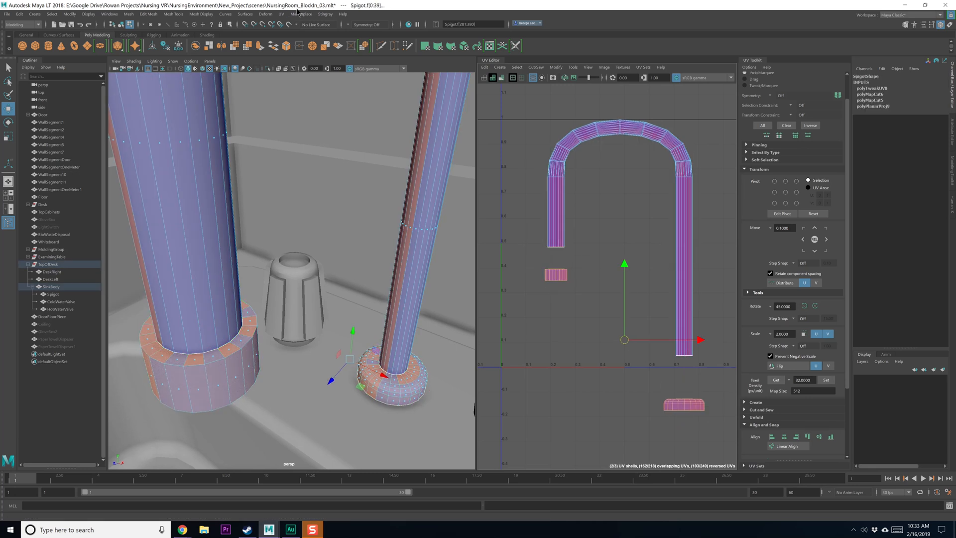
# Step: Apply a planar UV projection along the Y axis to the selected collar and base ring faces, keeping the image width/height ratio
pyautogui.click(280, 14)
pyautogui.click(351, 104)
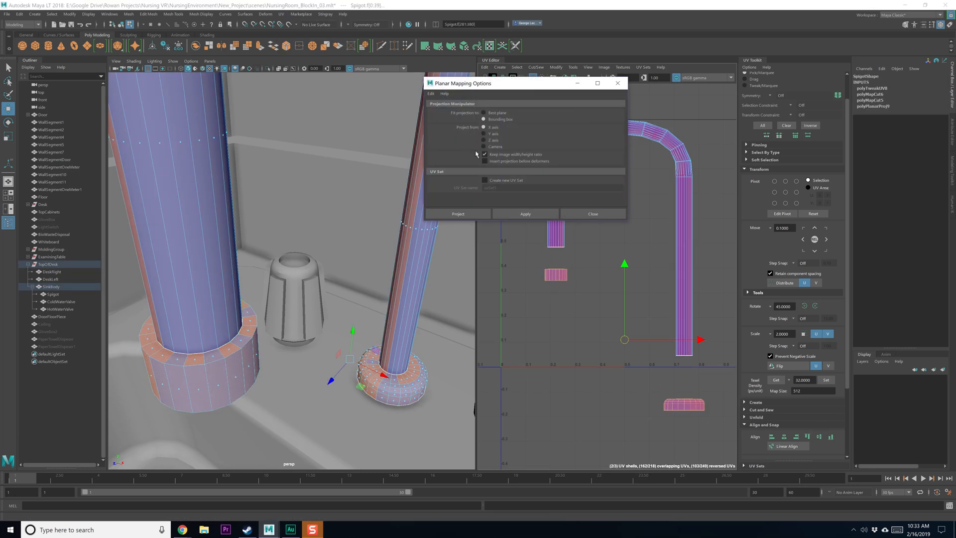
pyautogui.click(458, 213)
pyautogui.scroll(-3, 577, 257)
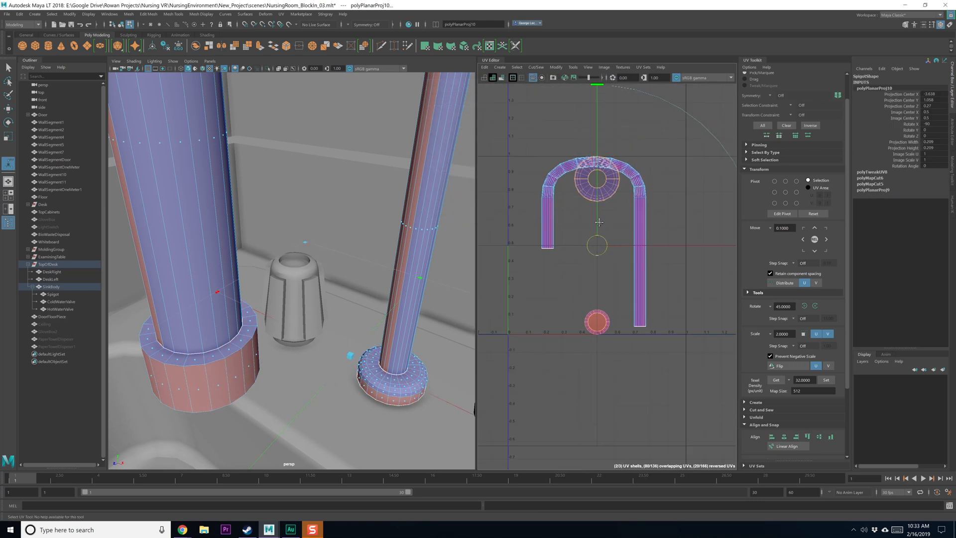
# Step: Unfold the two projected round shells beside the pipe's shell and place the collar's shell just under the base ring's
pyautogui.moveTo(576, 256); pyautogui.dragTo(677, 263)
pyautogui.keyDown('alt'); pyautogui.moveTo(677, 263); pyautogui.dragTo(652, 264, button='middle'); pyautogui.keyUp('alt')
pyautogui.keyDown('shift'); pyautogui.moveTo(625, 224); pyautogui.dragTo(598, 245, button='right'); pyautogui.keyUp('shift')
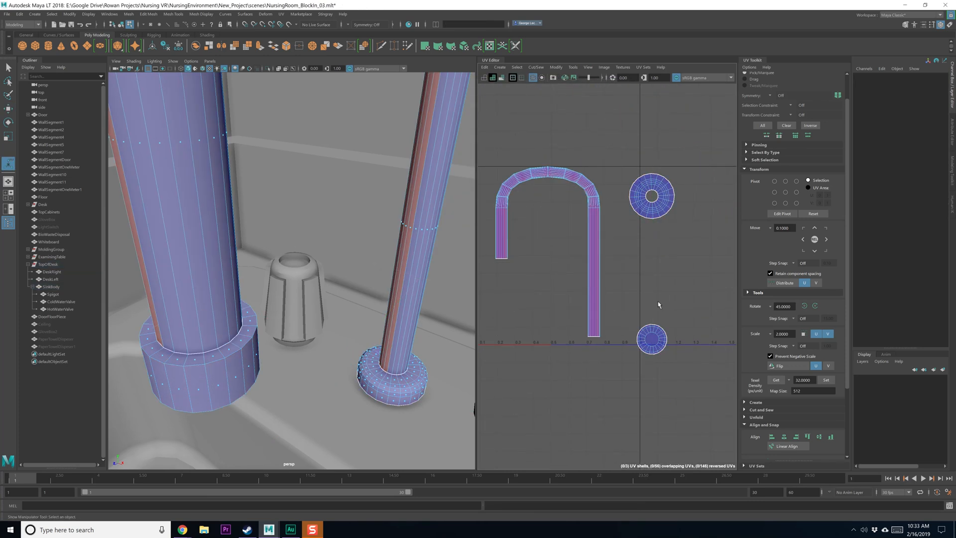
pyautogui.press('w')
pyautogui.moveTo(650, 258); pyautogui.dragTo(650, 244)
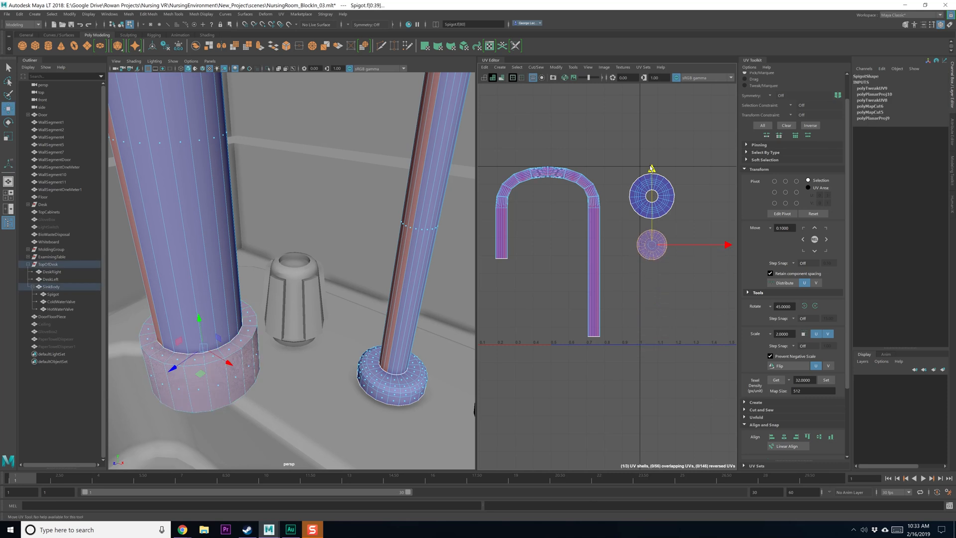
pyautogui.moveTo(651, 168); pyautogui.dragTo(651, 163)
pyautogui.click(622, 256)
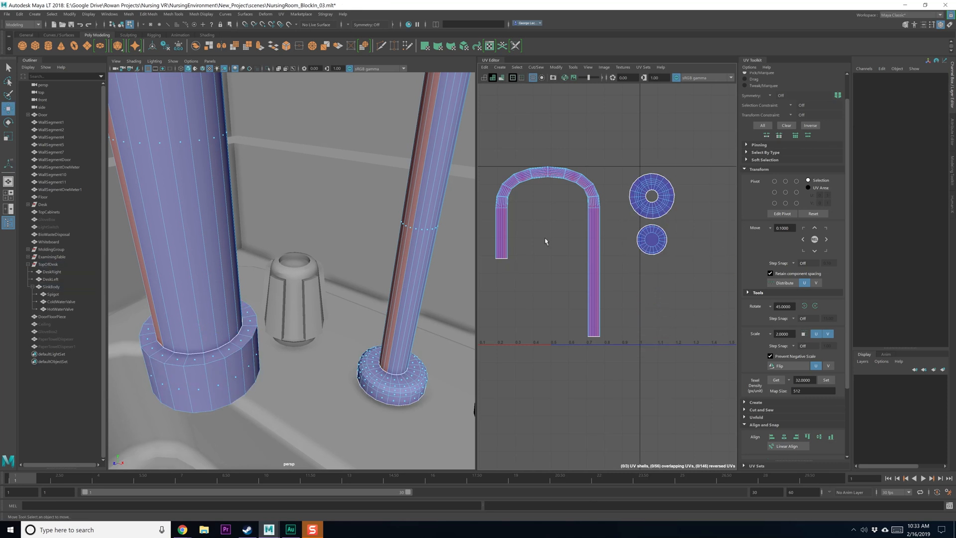
# Step: Try to select a lengthwise edge loop along the spigot's pipe, starting near its base ring
pyautogui.click(504, 202)
pyautogui.keyDown('alt'); pyautogui.moveTo(516, 213); pyautogui.dragTo(532, 229, button='middle'); pyautogui.keyUp('alt')
pyautogui.moveTo(382, 251); pyautogui.dragTo(381, 231, button='right')
pyautogui.keyDown('alt'); pyautogui.moveTo(323, 236); pyautogui.dragTo(291, 251); pyautogui.keyUp('alt')
pyautogui.moveTo(423, 328); pyautogui.dragTo(422, 307, button='right')
pyautogui.keyDown('alt'); pyautogui.moveTo(349, 328); pyautogui.dragTo(405, 291); pyautogui.keyUp('alt')
pyautogui.doubleClick(406, 359)
pyautogui.keyDown('alt'); pyautogui.moveTo(421, 360); pyautogui.dragTo(300, 277); pyautogui.keyUp('alt')
pyautogui.press('q')
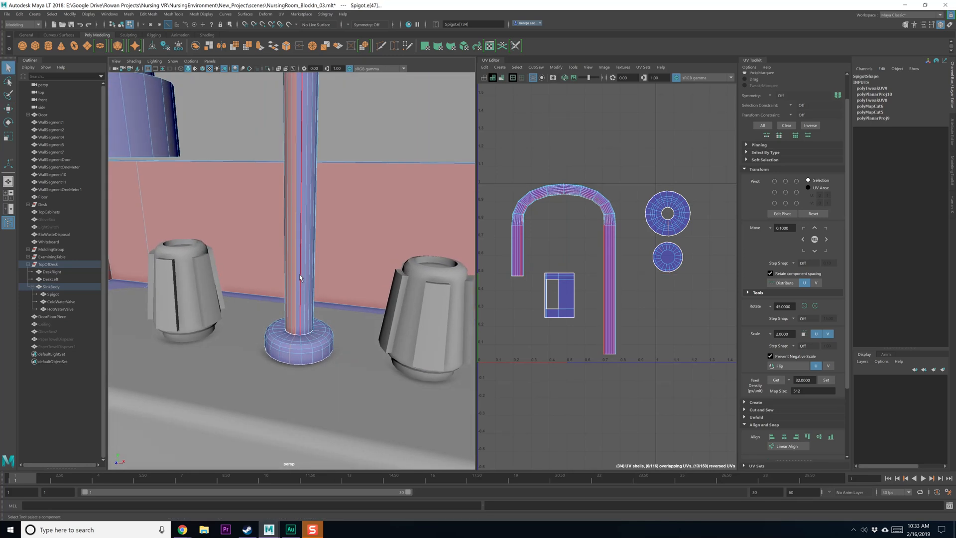
pyautogui.keyDown('alt'); pyautogui.moveTo(300, 277); pyautogui.dragTo(266, 171, button='right'); pyautogui.keyUp('alt')
pyautogui.keyDown('alt'); pyautogui.moveTo(266, 172); pyautogui.dragTo(291, 212, button='middle'); pyautogui.keyUp('alt')
pyautogui.keyDown('alt'); pyautogui.moveTo(292, 212); pyautogui.dragTo(222, 279); pyautogui.keyUp('alt')
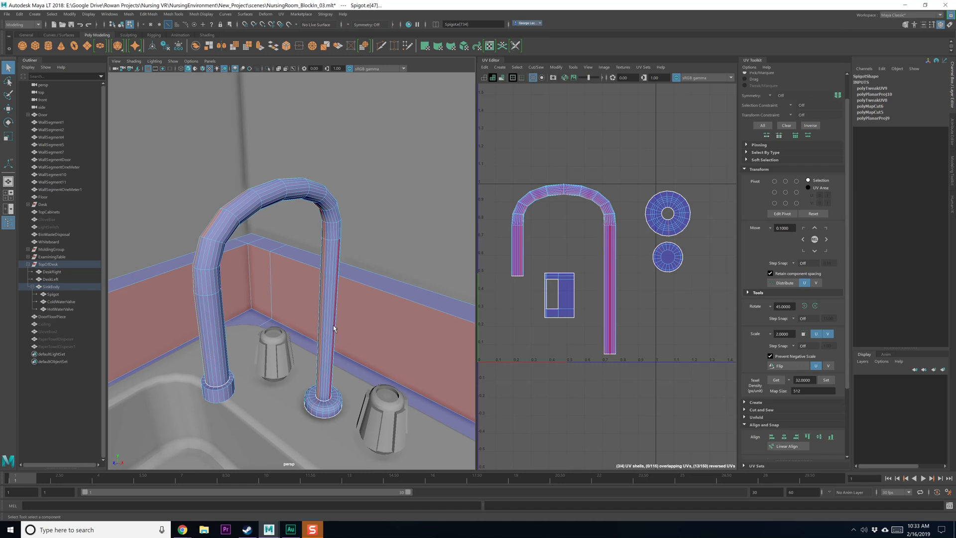
pyautogui.keyDown('alt'); pyautogui.moveTo(334, 328); pyautogui.dragTo(342, 271); pyautogui.keyUp('alt')
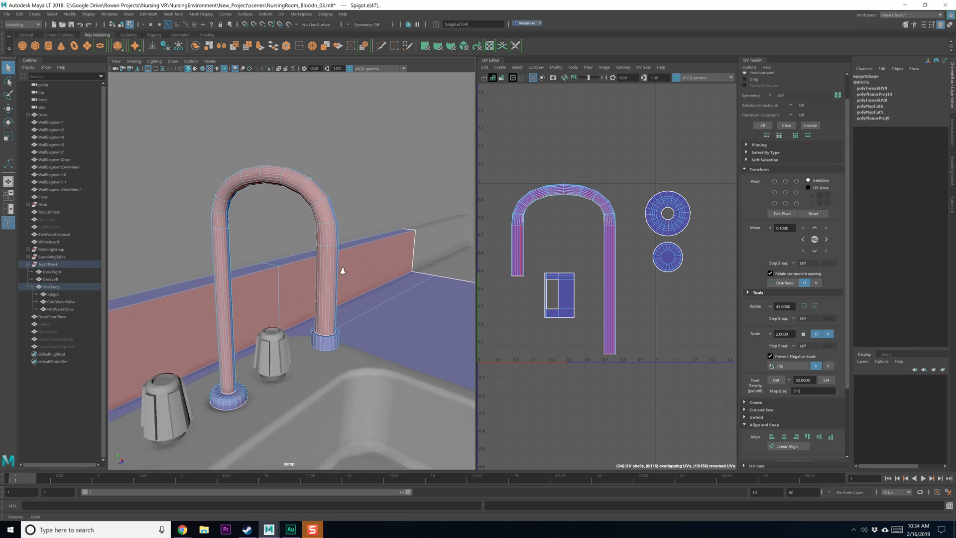
pyautogui.keyDown('alt'); pyautogui.moveTo(342, 270); pyautogui.dragTo(447, 386, button='right'); pyautogui.keyUp('alt')
# Step: Select a lengthwise seam of edges along the spigot's pipe from the nozzle collar over the bend to the base ring
pyautogui.click(418, 384)
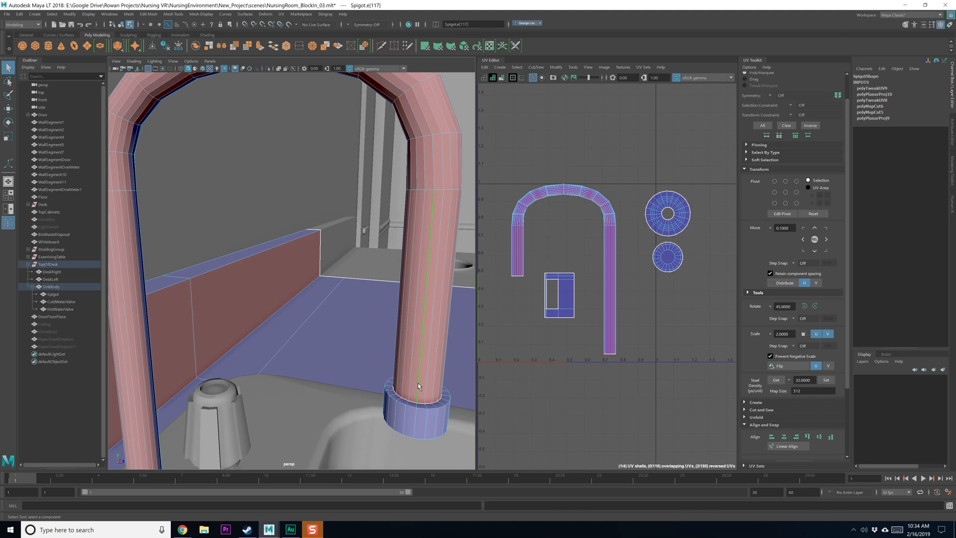
pyautogui.click(429, 169)
pyautogui.keyDown('alt'); pyautogui.moveTo(422, 237); pyautogui.dragTo(343, 226); pyautogui.keyUp('alt')
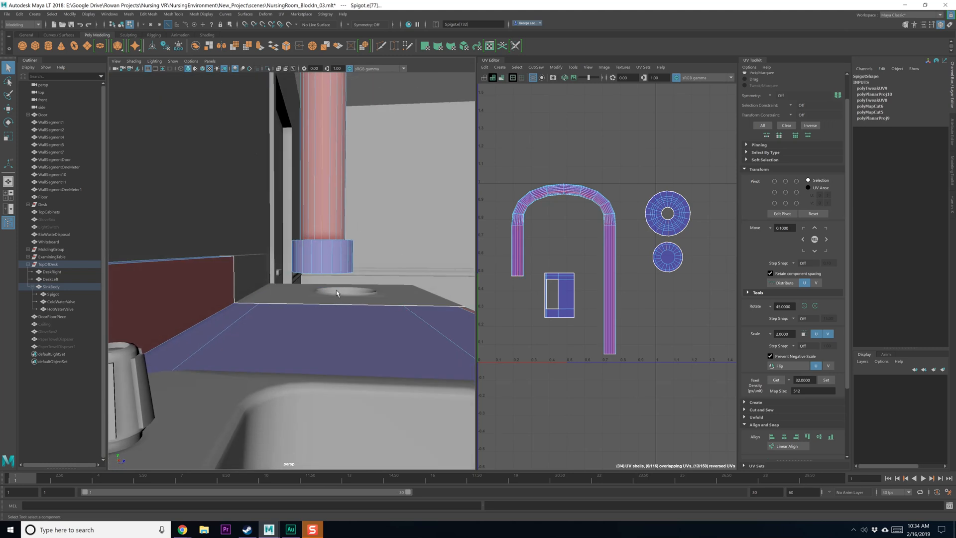
pyautogui.keyDown('alt'); pyautogui.moveTo(336, 293); pyautogui.dragTo(317, 306); pyautogui.keyUp('alt')
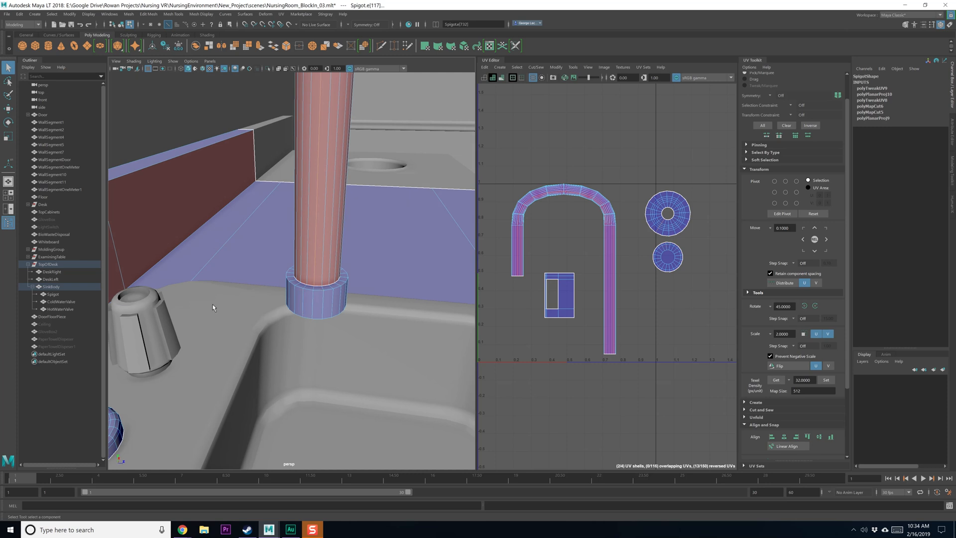
pyautogui.keyDown('alt'); pyautogui.moveTo(212, 307); pyautogui.dragTo(246, 303); pyautogui.keyUp('alt')
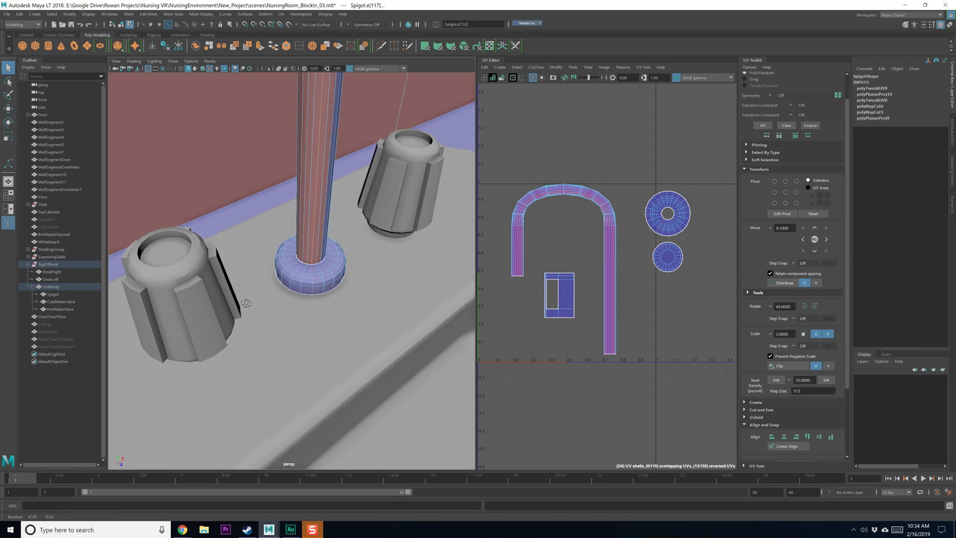
pyautogui.keyDown('alt'); pyautogui.moveTo(326, 255); pyautogui.dragTo(329, 394, button='middle'); pyautogui.keyUp('alt')
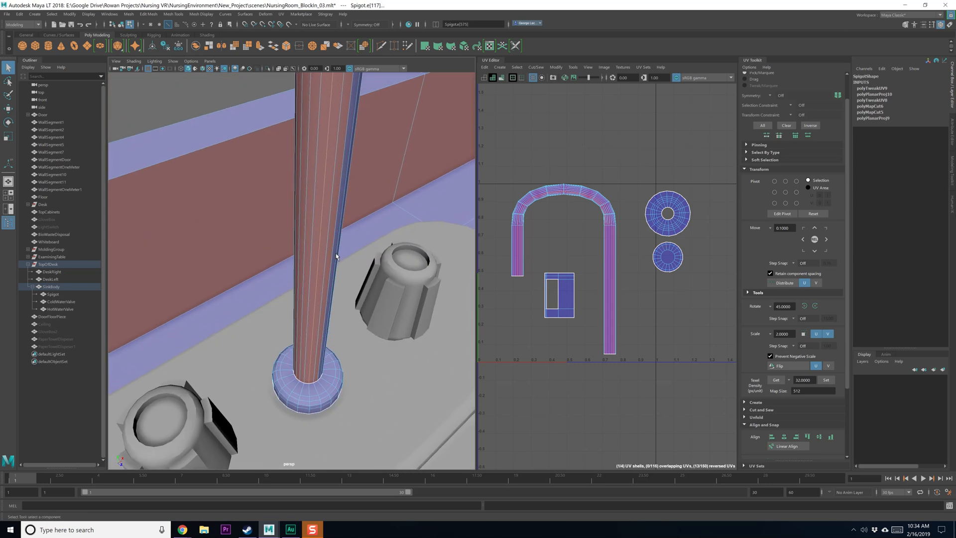
pyautogui.keyDown('alt'); pyautogui.moveTo(330, 394); pyautogui.dragTo(313, 232, button='right'); pyautogui.keyUp('alt')
pyautogui.keyDown('alt'); pyautogui.moveTo(313, 231); pyautogui.dragTo(348, 198); pyautogui.keyUp('alt')
pyautogui.keyDown('alt'); pyautogui.moveTo(348, 198); pyautogui.dragTo(330, 225, button='middle'); pyautogui.keyUp('alt')
pyautogui.keyDown('alt'); pyautogui.moveTo(330, 225); pyautogui.dragTo(342, 227); pyautogui.keyUp('alt')
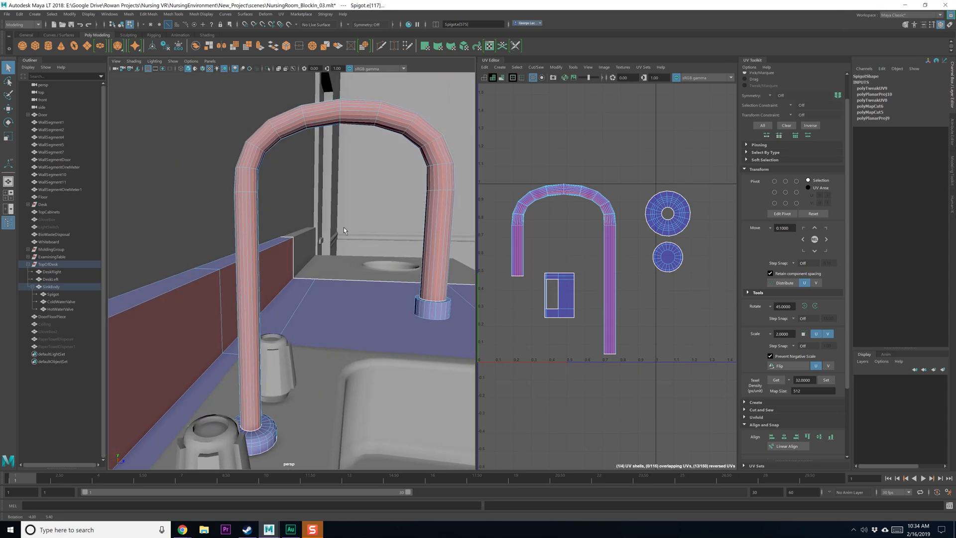
# Step: Cut the pipe's UVs along the selected lengthwise seam and unfold its shell
pyautogui.keyDown('alt'); pyautogui.moveTo(557, 231); pyautogui.dragTo(553, 234, button='middle'); pyautogui.keyUp('alt')
pyautogui.keyDown('shift'); pyautogui.rightClick(556, 230); pyautogui.keyUp('shift')
pyautogui.keyDown('shift'); pyautogui.moveTo(539, 243); pyautogui.dragTo(536, 243, button='right'); pyautogui.keyUp('shift')
pyautogui.moveTo(542, 234); pyautogui.dragTo(484, 214, button='right')
pyautogui.click(520, 215)
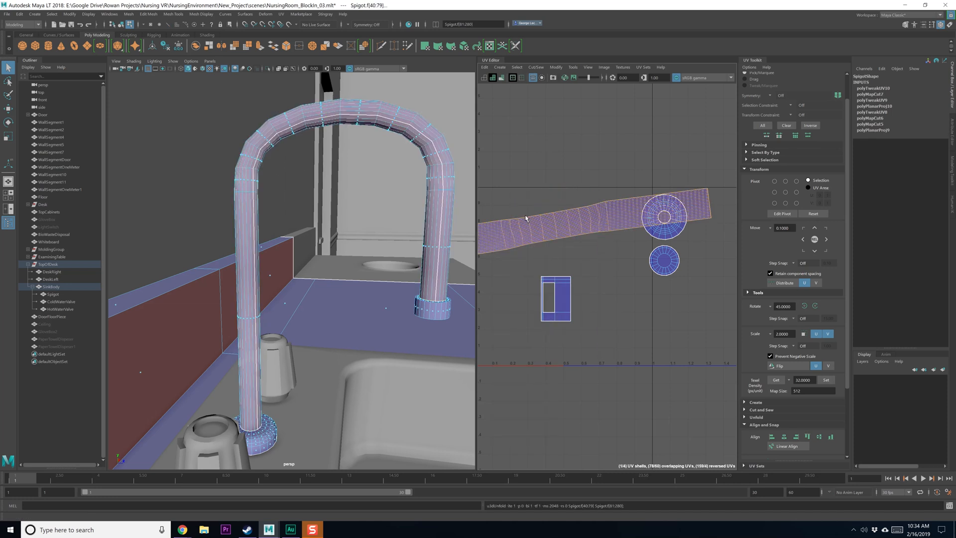
# Step: Orient the pipe's unfolded UV shell upright and move it between the rectangular shell and the round shells
pyautogui.scroll(-2, 591, 209)
pyautogui.scroll(1, 585, 212)
pyautogui.keyDown('alt'); pyautogui.moveTo(586, 211); pyautogui.dragTo(594, 233, button='middle'); pyautogui.keyUp('alt')
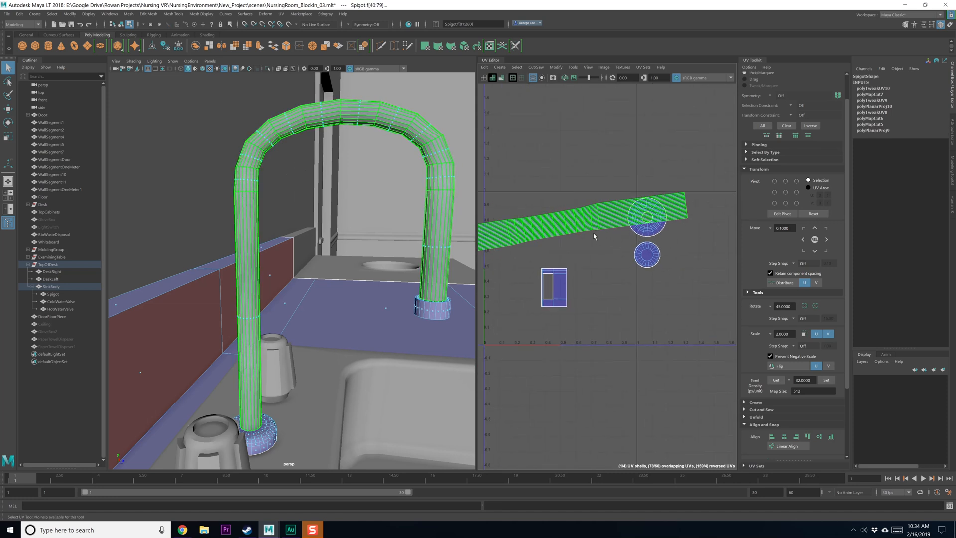
pyautogui.keyDown('shift'); pyautogui.moveTo(576, 222); pyautogui.dragTo(576, 221, button='right'); pyautogui.keyUp('shift')
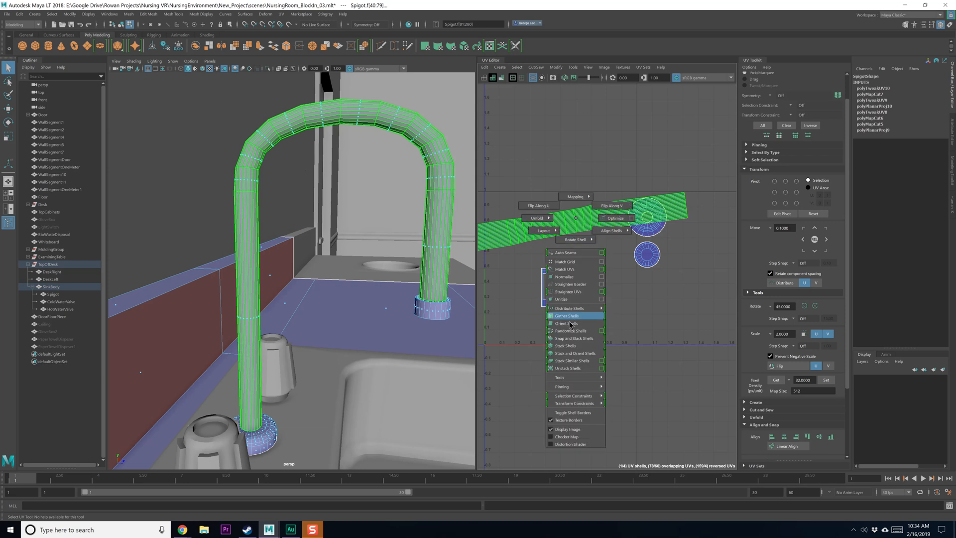
pyautogui.keyDown('shift'); pyautogui.moveTo(570, 323); pyautogui.dragTo(570, 324, button='right'); pyautogui.keyUp('shift')
pyautogui.press('w')
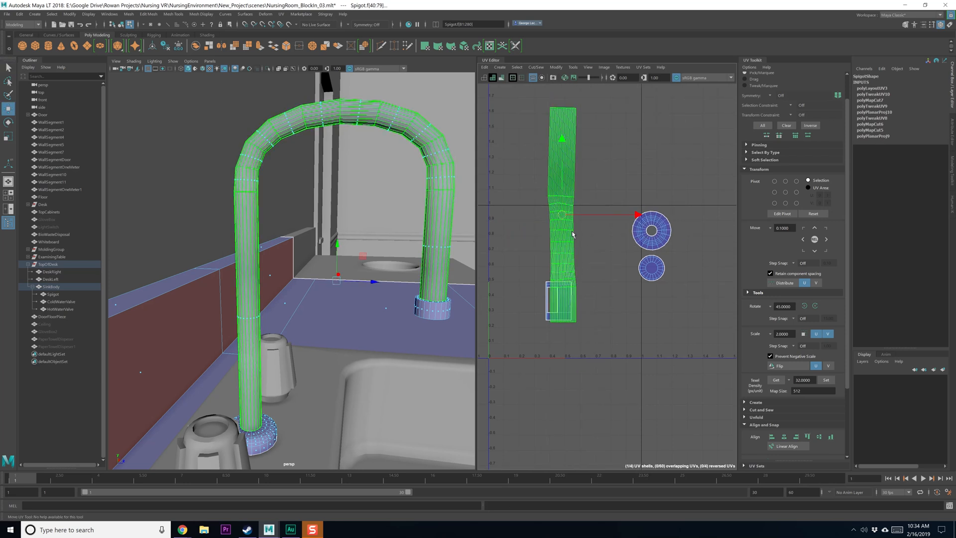
pyautogui.moveTo(563, 214); pyautogui.dragTo(607, 212)
# Step: Optimize the pipe's UV shell and straighten its UVs into a regular rectangular strip
pyautogui.keyDown('shift'); pyautogui.moveTo(604, 212); pyautogui.dragTo(633, 211, button='right'); pyautogui.keyUp('shift')
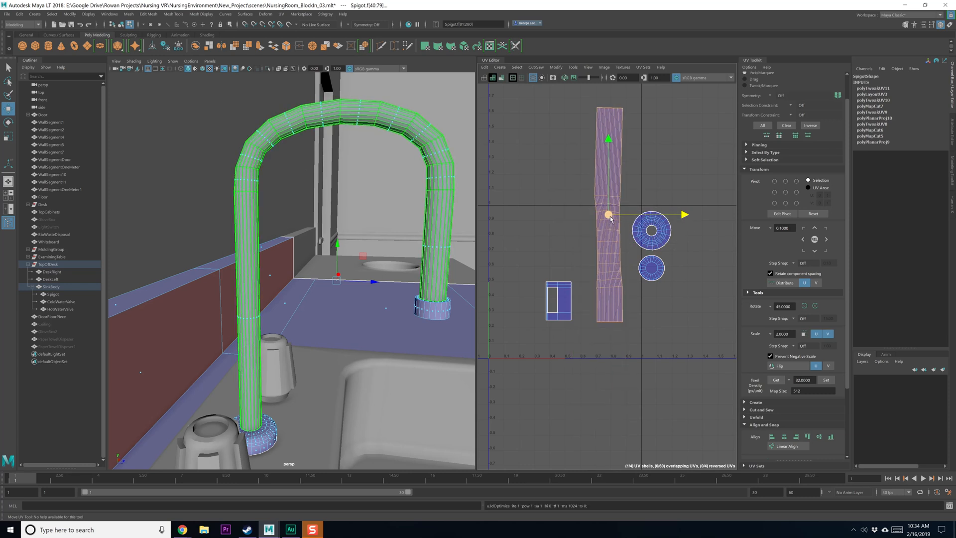
pyautogui.moveTo(616, 229); pyautogui.dragTo(596, 223, button='right')
pyautogui.moveTo(632, 333); pyautogui.dragTo(633, 334)
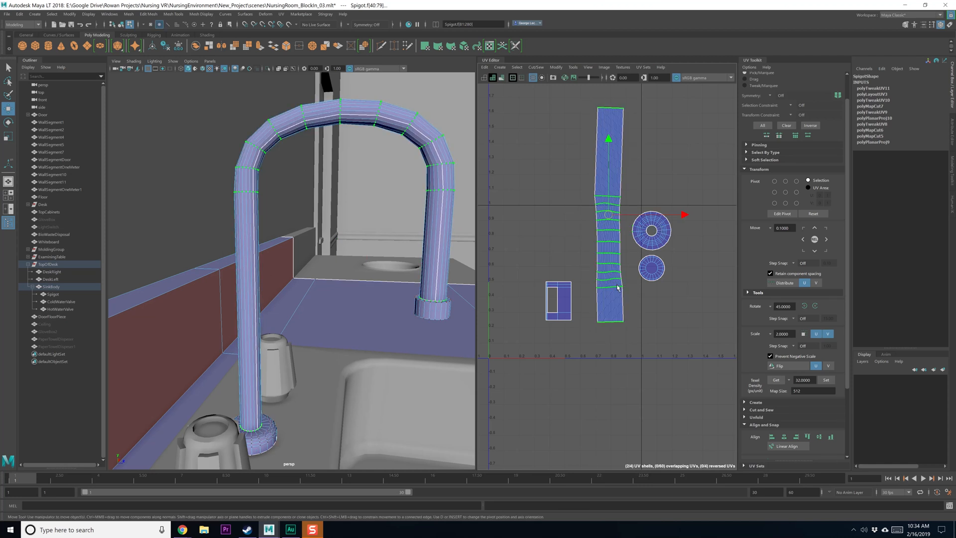
pyautogui.keyDown('shift'); pyautogui.moveTo(603, 254); pyautogui.dragTo(649, 222, button='right'); pyautogui.keyUp('shift')
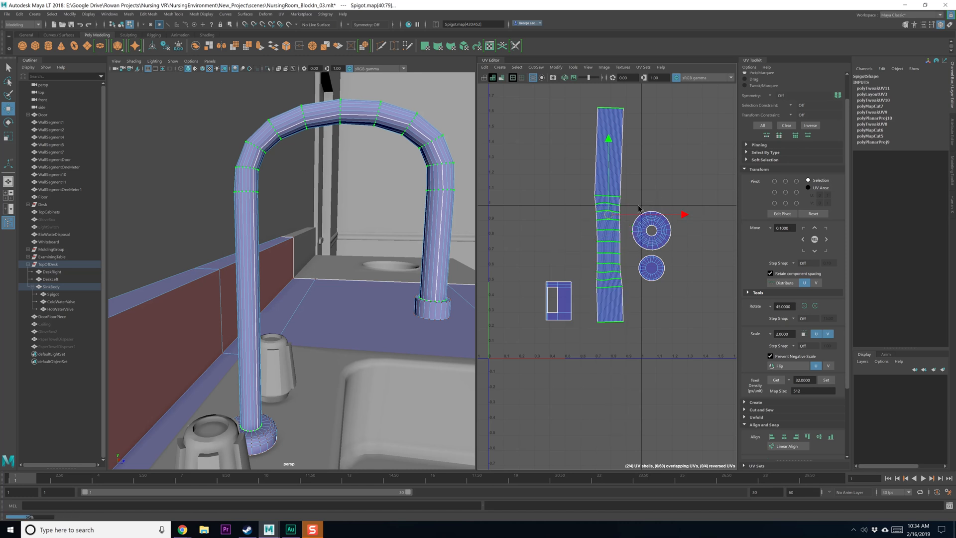
pyautogui.keyDown('shift'); pyautogui.moveTo(614, 214); pyautogui.dragTo(655, 217, button='right'); pyautogui.keyUp('shift')
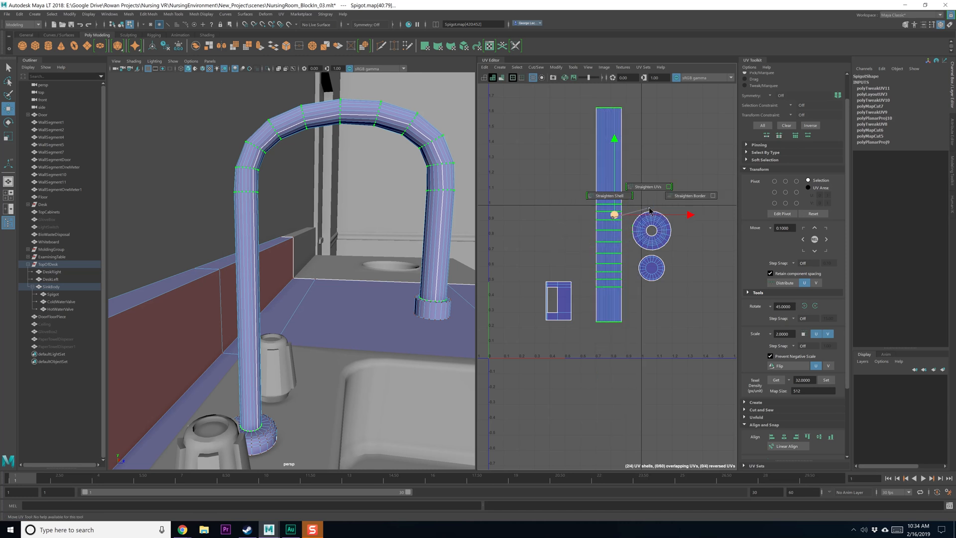
pyautogui.click(643, 195)
pyautogui.keyDown('alt'); pyautogui.moveTo(644, 195); pyautogui.dragTo(642, 202, button='middle'); pyautogui.keyUp('alt')
pyautogui.moveTo(608, 211); pyautogui.dragTo(613, 232, button='right')
pyautogui.click(612, 222)
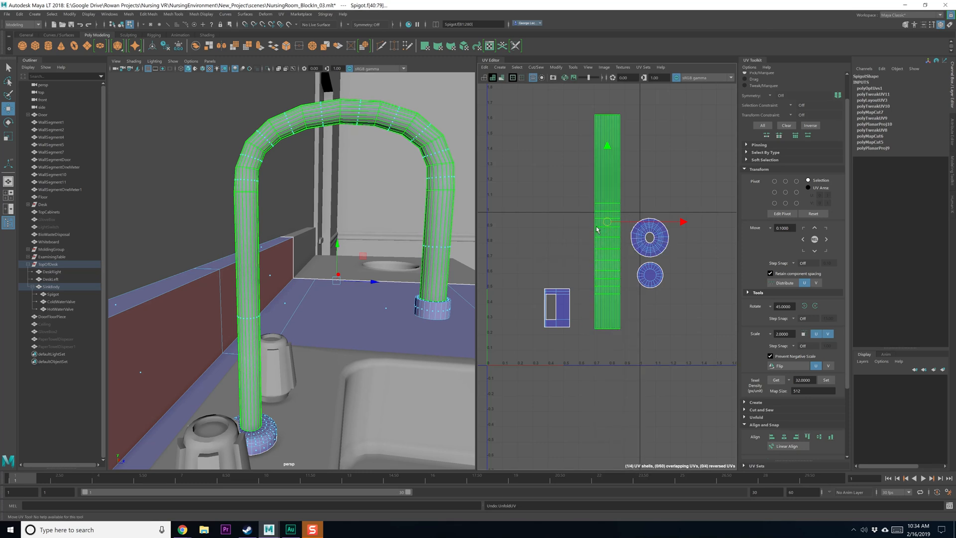
pyautogui.keyDown('alt'); pyautogui.moveTo(576, 201); pyautogui.dragTo(574, 205, button='middle'); pyautogui.keyUp('alt')
pyautogui.click(574, 207)
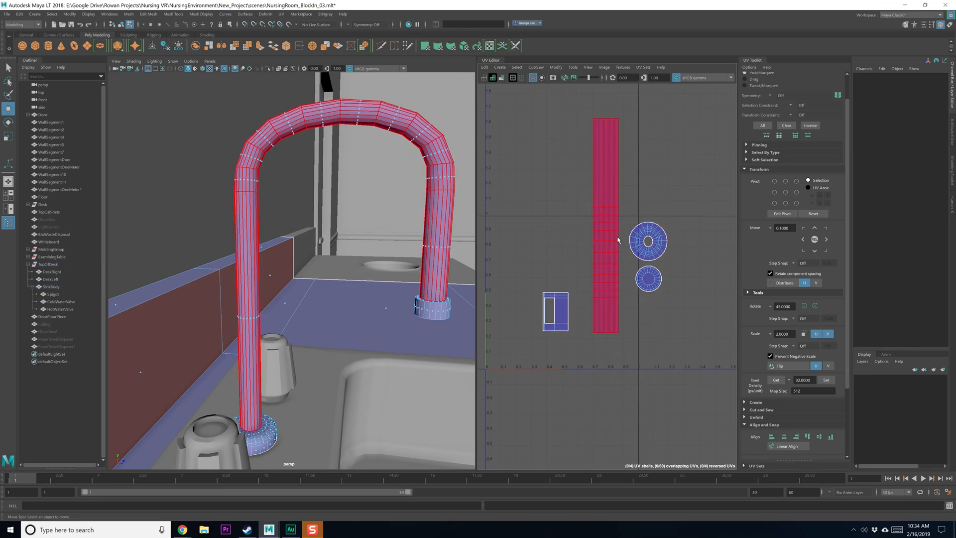
# Step: Select the sink body together with its spigot and water valves, and switch to UV shell selection in the UV Editor
pyautogui.keyDown('alt'); pyautogui.moveTo(377, 292); pyautogui.dragTo(359, 303); pyautogui.keyUp('alt')
pyautogui.scroll(-5, 368, 307)
pyautogui.keyDown('alt'); pyautogui.moveTo(413, 316); pyautogui.dragTo(353, 312); pyautogui.keyUp('alt')
pyautogui.scroll(4, 390, 319)
pyautogui.press('F8')
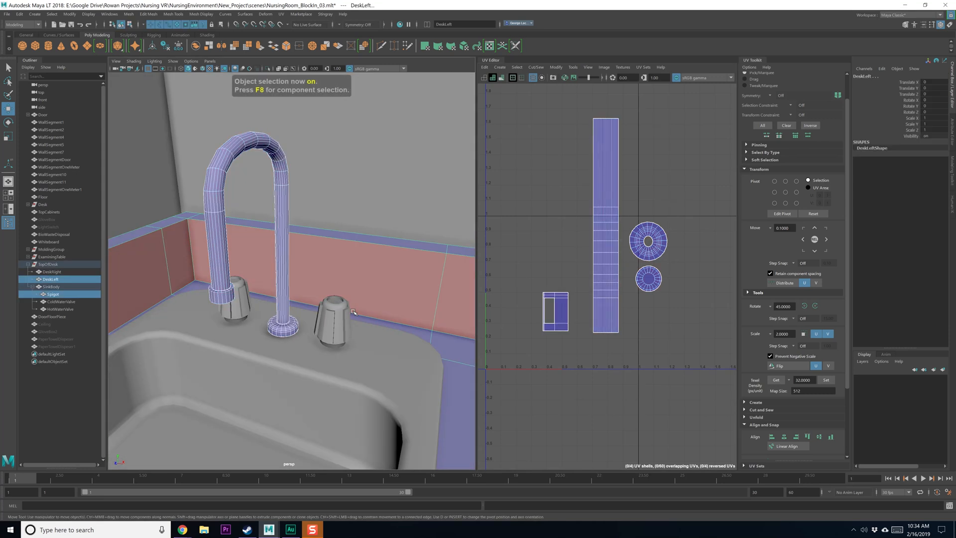
pyautogui.click(319, 340)
pyautogui.keyDown('shift'); pyautogui.click(236, 303); pyautogui.keyUp('shift')
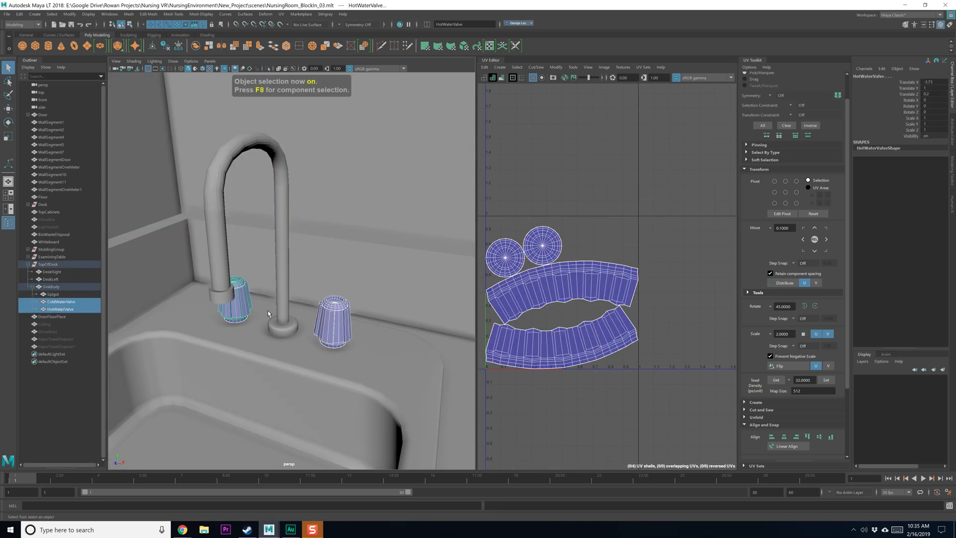
pyautogui.keyDown('shift'); pyautogui.click(279, 316); pyautogui.keyUp('shift')
pyautogui.click(50, 286)
pyautogui.press('f')
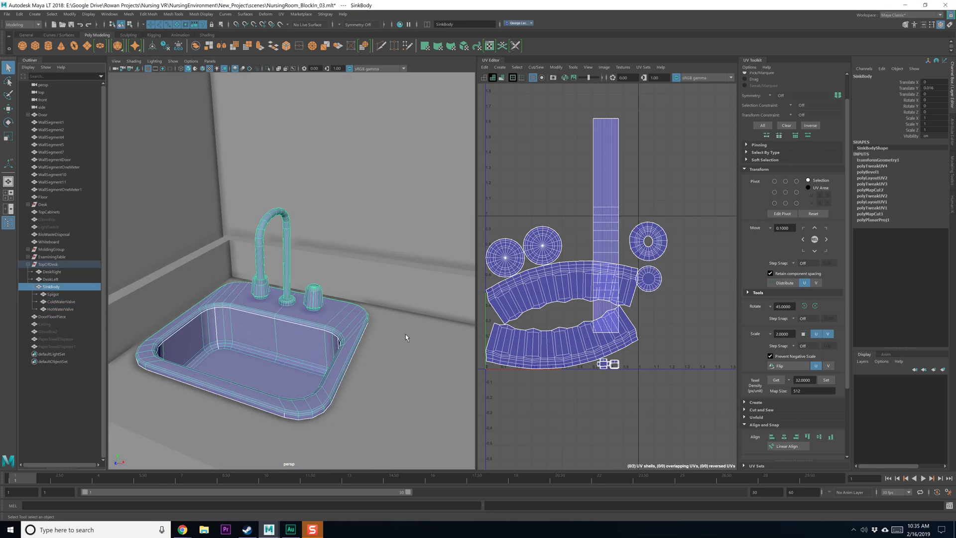
pyautogui.moveTo(637, 265); pyautogui.dragTo(601, 251, button='right')
pyautogui.scroll(-3, 601, 252)
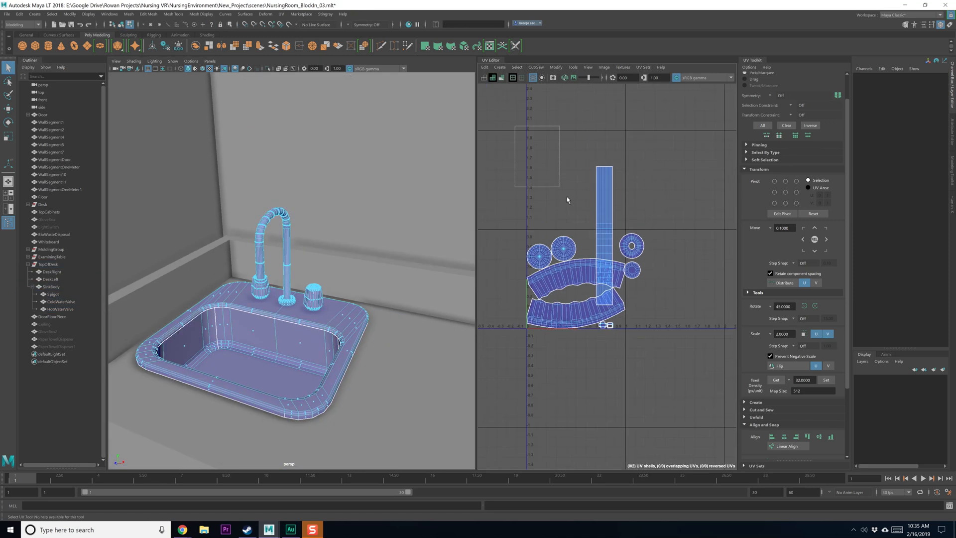
# Step: Select all UV shells of the sink body, spigot and water valves and lay them out together without overlaps
pyautogui.moveTo(567, 199); pyautogui.dragTo(674, 341)
pyautogui.keyDown('shift'); pyautogui.moveTo(640, 175); pyautogui.dragTo(588, 201, button='right'); pyautogui.keyUp('shift')
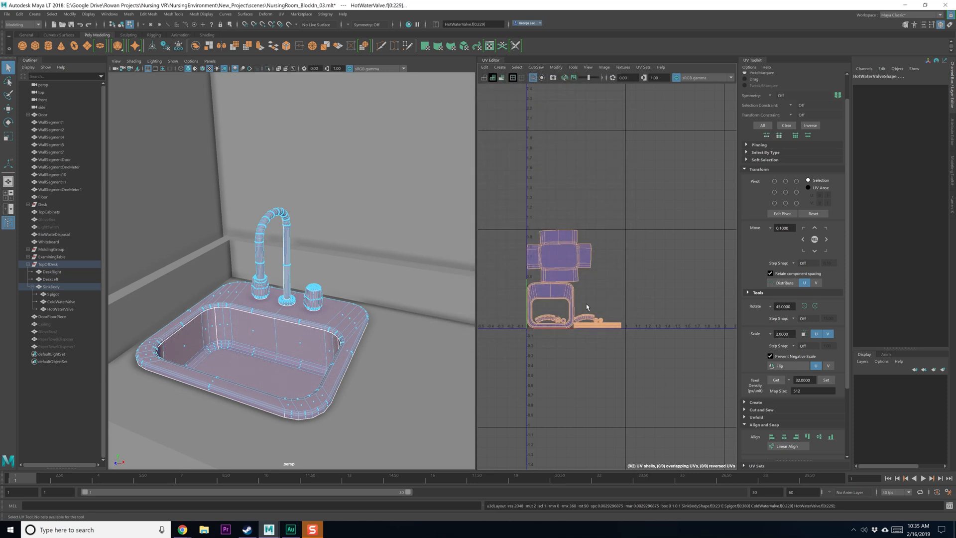
pyautogui.scroll(6, 587, 307)
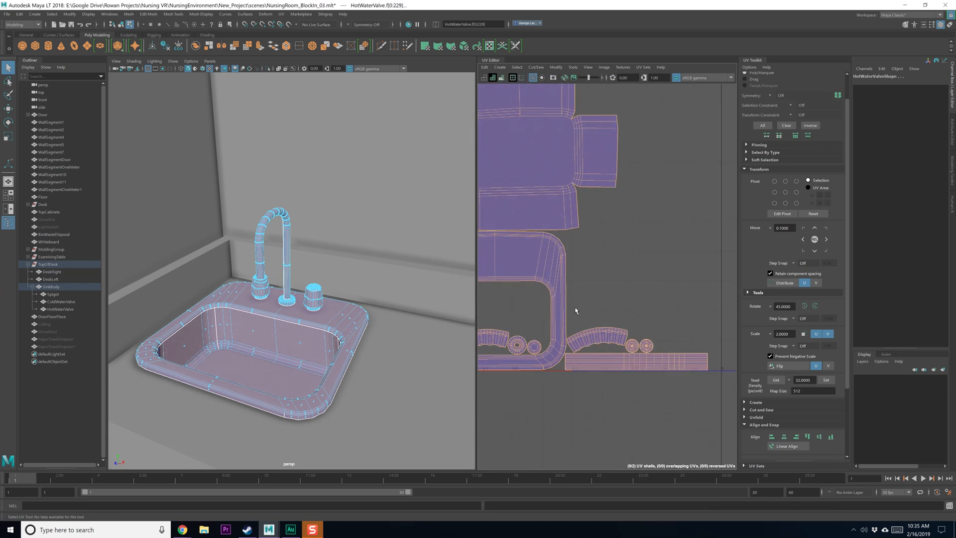
pyautogui.scroll(-3, 570, 307)
pyautogui.keyDown('alt'); pyautogui.moveTo(566, 303); pyautogui.dragTo(663, 293, button='middle'); pyautogui.keyUp('alt')
pyautogui.scroll(4, 646, 291)
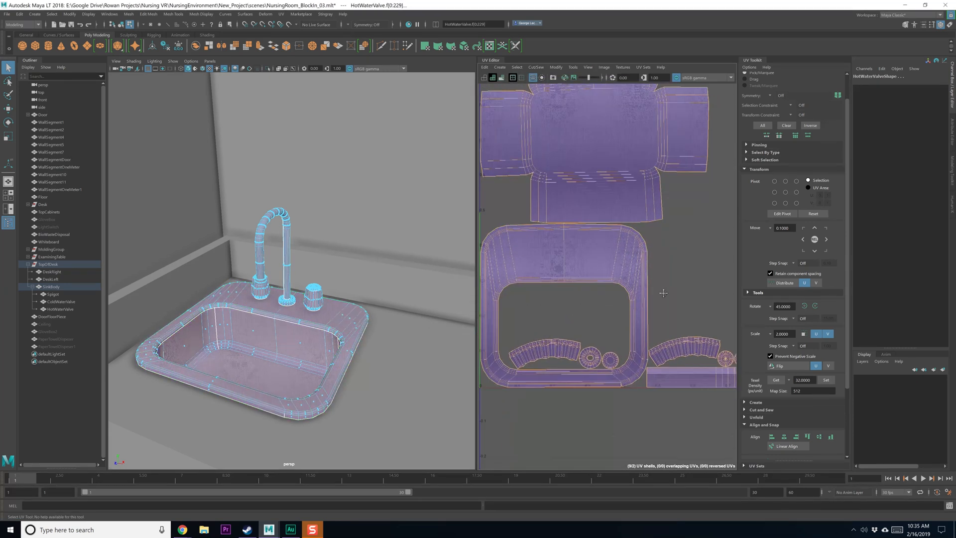
pyautogui.scroll(-1, 663, 292)
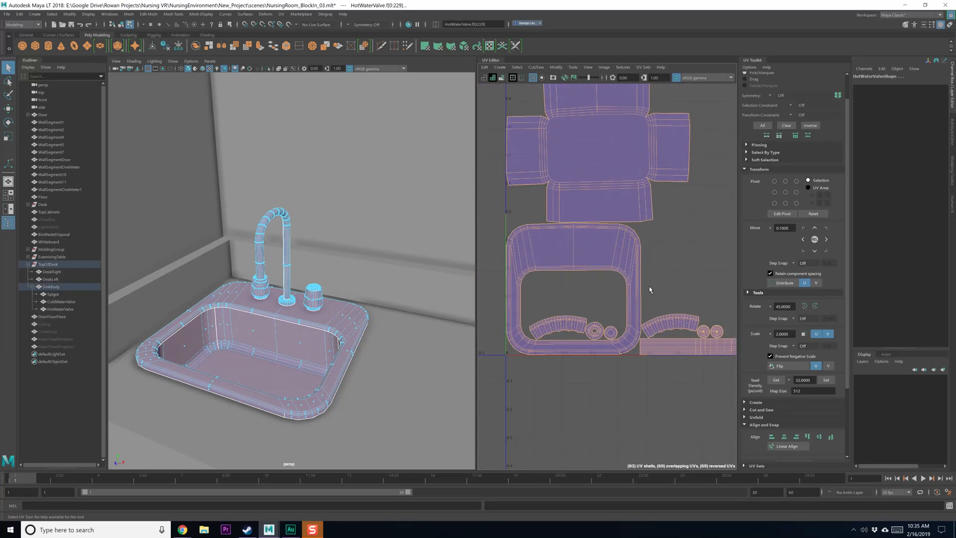
# Step: Cut the basin shell along the long straight edge between the floor and its lower wall flap, and unfold the shell
pyautogui.keyDown('alt'); pyautogui.moveTo(629, 197); pyautogui.dragTo(647, 241, button='middle'); pyautogui.keyUp('alt')
pyautogui.moveTo(614, 238); pyautogui.dragTo(617, 216, button='right')
pyautogui.click(611, 224)
pyautogui.scroll(1, 600, 228)
pyautogui.keyDown('alt'); pyautogui.moveTo(601, 228); pyautogui.dragTo(612, 282, button='middle'); pyautogui.keyUp('alt')
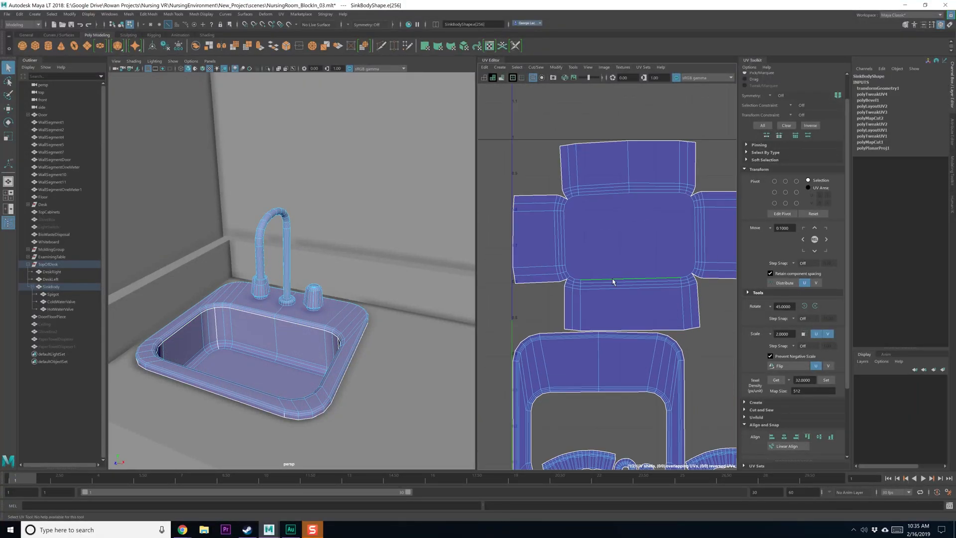
pyautogui.scroll(4, 613, 282)
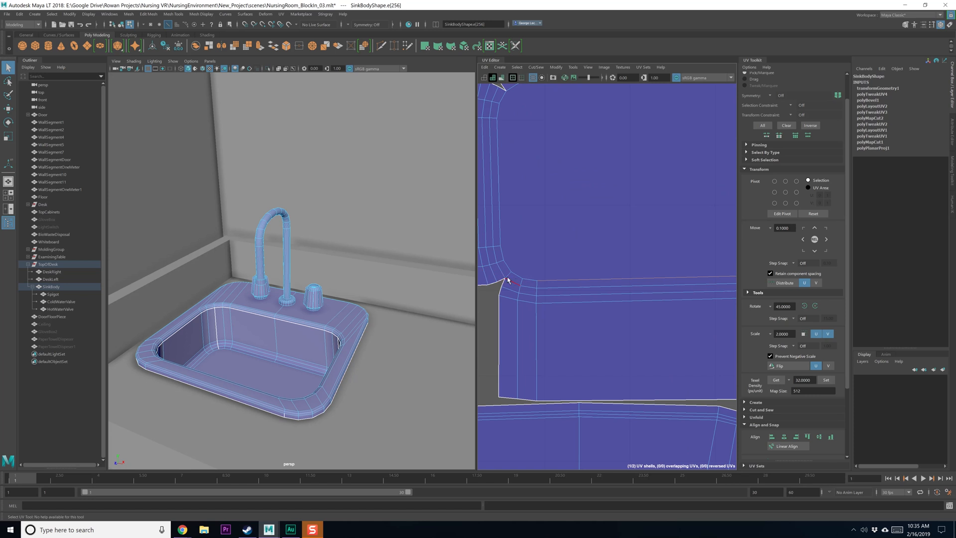
pyautogui.keyDown('alt'); pyautogui.moveTo(523, 202); pyautogui.dragTo(538, 288, button='middle'); pyautogui.keyUp('alt')
pyautogui.click(582, 165)
pyautogui.keyDown('alt'); pyautogui.moveTo(674, 268); pyautogui.dragTo(536, 246, button='middle'); pyautogui.keyUp('alt')
pyautogui.click(685, 302)
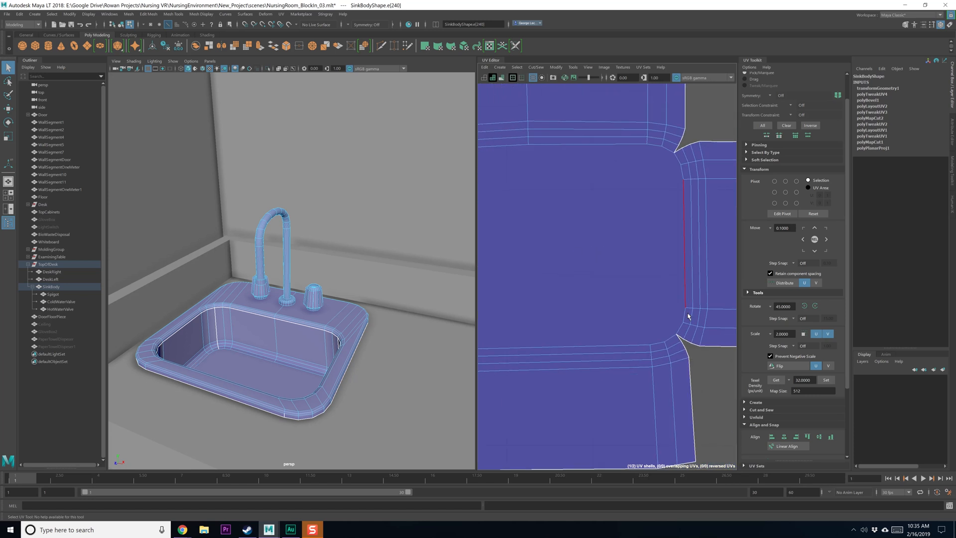
pyautogui.keyDown('alt'); pyautogui.moveTo(624, 342); pyautogui.dragTo(609, 294, button='middle'); pyautogui.keyUp('alt')
pyautogui.keyDown('shift'); pyautogui.moveTo(608, 274); pyautogui.dragTo(606, 293, button='right'); pyautogui.keyUp('shift')
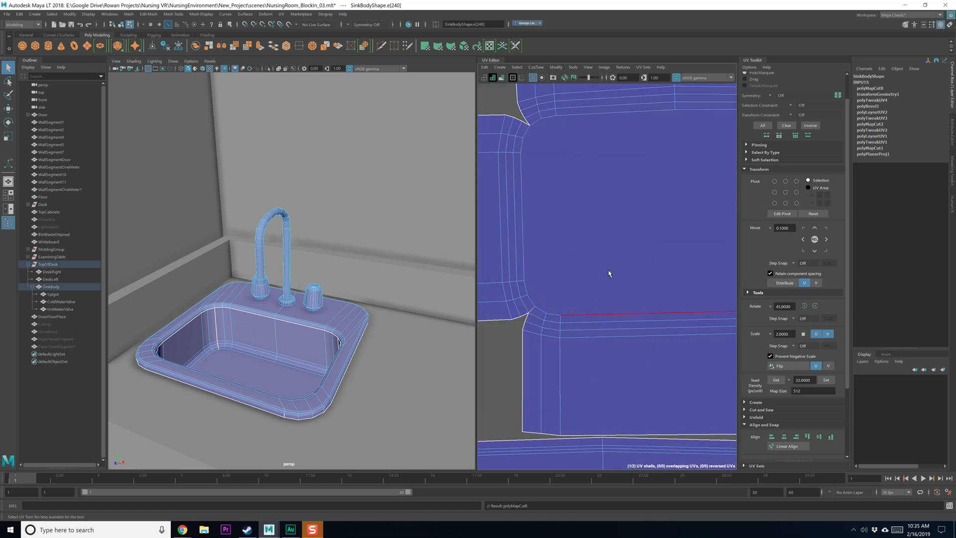
pyautogui.doubleClick(587, 260)
pyautogui.keyDown('shift'); pyautogui.moveTo(613, 252); pyautogui.dragTo(527, 253, button='right'); pyautogui.keyUp('shift')
# Step: Select the complete edge loop around the basin floor and cut the UVs along it to separate the floor from the walls
pyautogui.scroll(-2, 607, 276)
pyautogui.keyDown('alt'); pyautogui.moveTo(611, 277); pyautogui.dragTo(601, 291, button='middle'); pyautogui.keyUp('alt')
pyautogui.moveTo(604, 279); pyautogui.dragTo(604, 256, button='right')
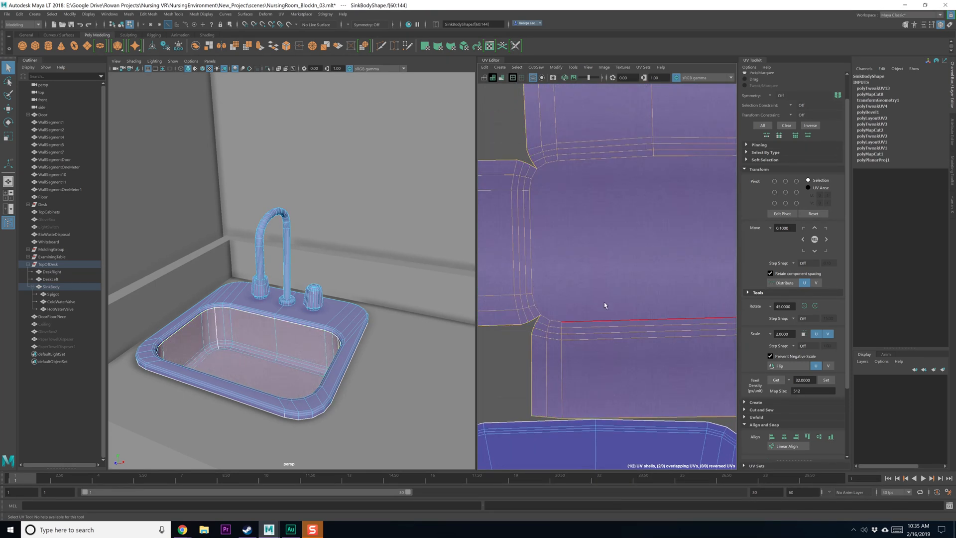
pyautogui.click(602, 310)
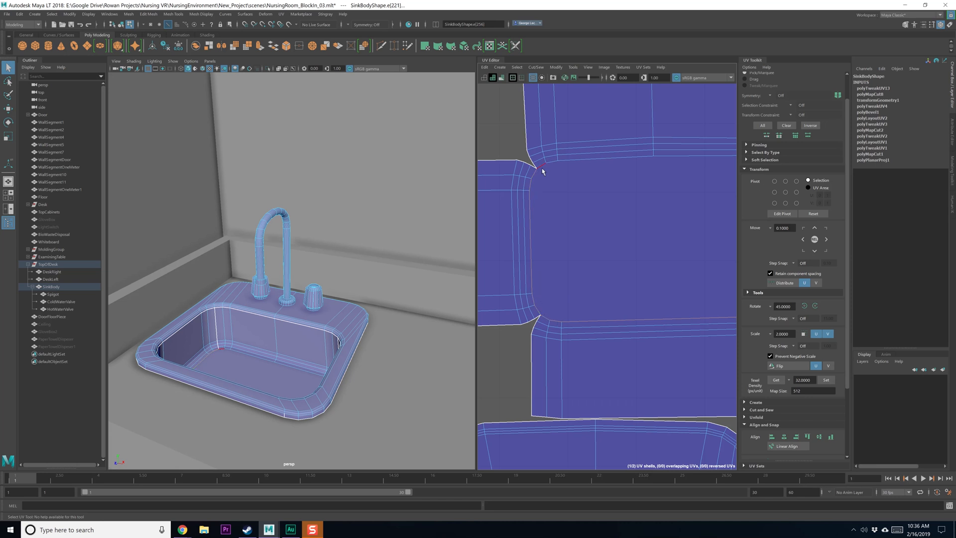
pyautogui.keyDown('shift'); pyautogui.click(569, 168); pyautogui.keyUp('shift')
pyautogui.keyDown('alt'); pyautogui.moveTo(723, 223); pyautogui.dragTo(544, 238, button='middle'); pyautogui.keyUp('alt')
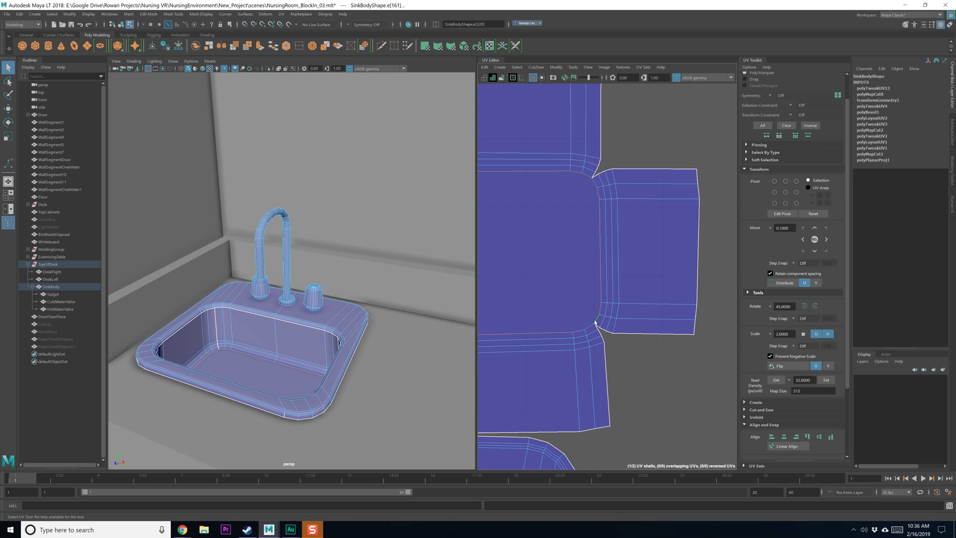
pyautogui.keyDown('shift'); pyautogui.moveTo(544, 274); pyautogui.dragTo(565, 292, button='right'); pyautogui.keyUp('shift')
# Step: Select the basin's separated floor and wall shells, unfold them and orient them squarely
pyautogui.scroll(-2, 588, 289)
pyautogui.keyDown('alt'); pyautogui.moveTo(588, 289); pyautogui.dragTo(598, 290, button='middle'); pyautogui.keyUp('alt')
pyautogui.moveTo(601, 273); pyautogui.dragTo(560, 260, button='right')
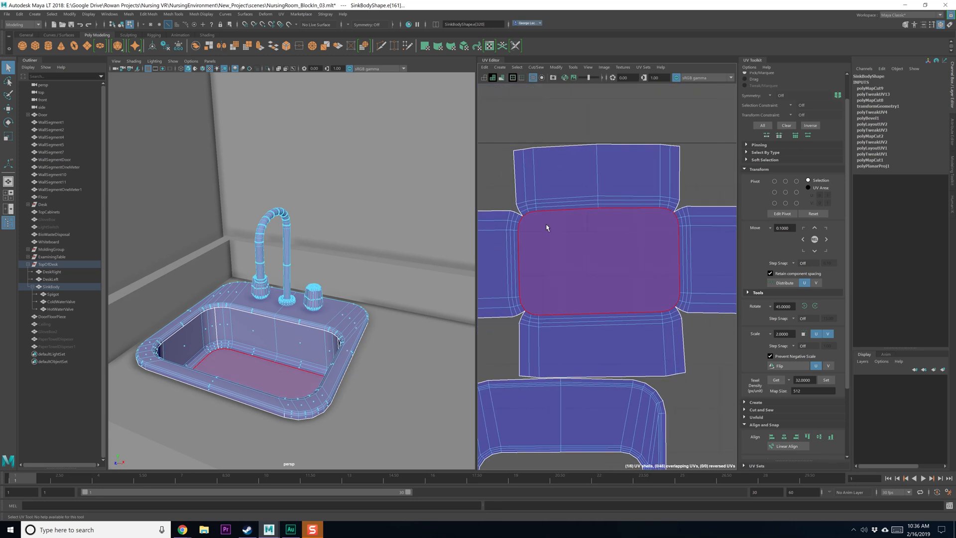
pyautogui.moveTo(691, 358); pyautogui.dragTo(700, 361)
pyautogui.keyDown('shift'); pyautogui.moveTo(659, 266); pyautogui.dragTo(612, 262, button='right'); pyautogui.keyUp('shift')
pyautogui.scroll(-1, 611, 275)
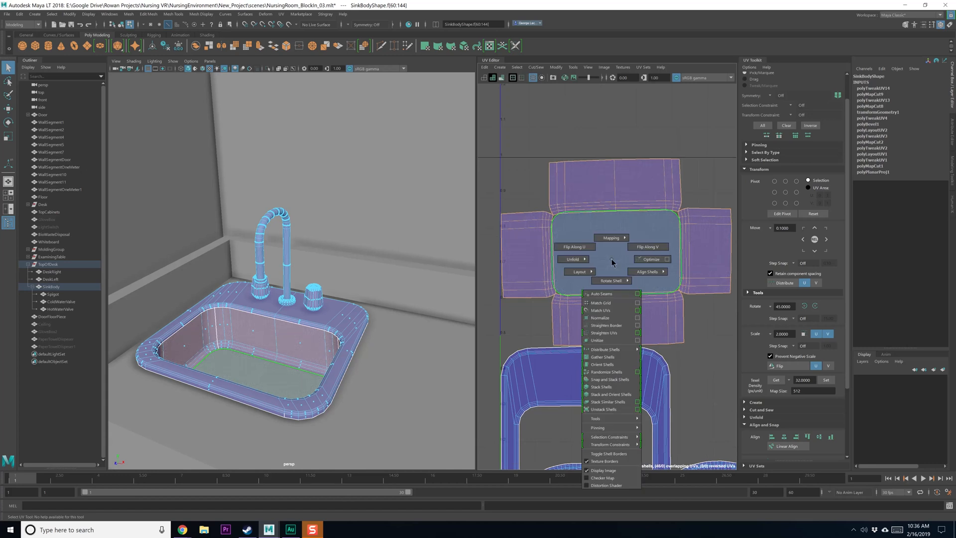
pyautogui.keyDown('shift'); pyautogui.moveTo(609, 374); pyautogui.dragTo(521, 213, button='right'); pyautogui.keyUp('shift')
pyautogui.scroll(-2, 622, 353)
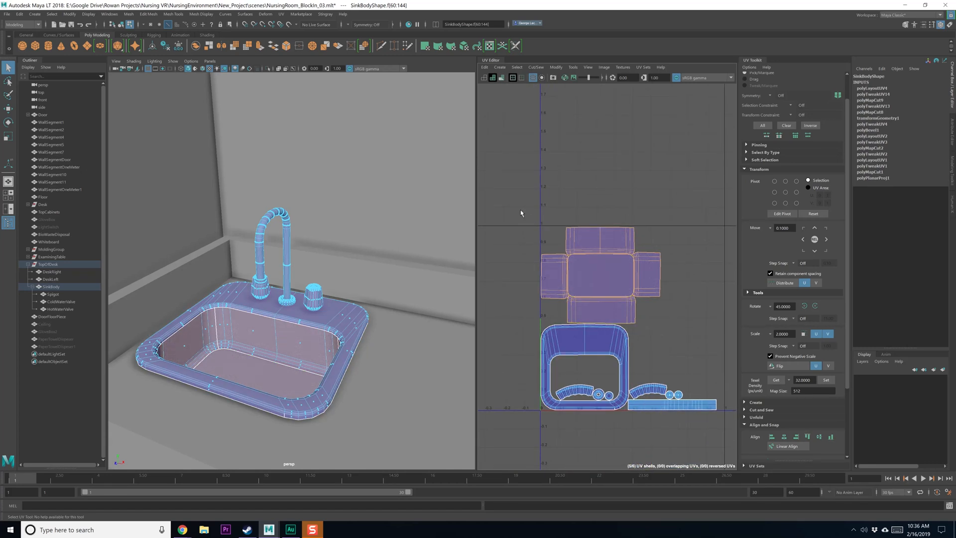
# Step: Cut the spigot pipe's long UV strip crosswise into two shorter shells
pyautogui.click(681, 406)
pyautogui.scroll(5, 619, 353)
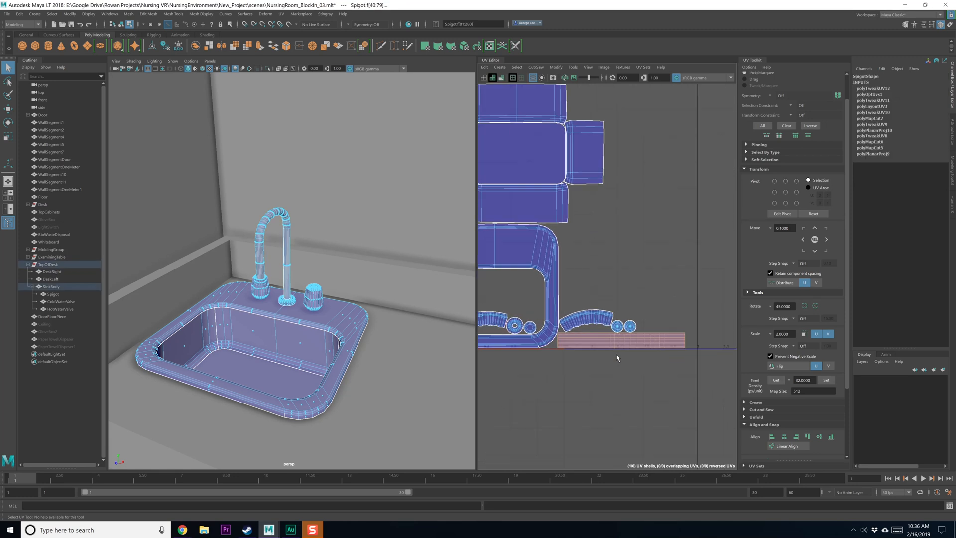
pyautogui.scroll(1, 616, 358)
pyautogui.keyDown('alt'); pyautogui.moveTo(405, 312); pyautogui.dragTo(354, 314); pyautogui.keyUp('alt')
pyautogui.keyDown('alt'); pyautogui.moveTo(353, 313); pyautogui.dragTo(358, 337, button='right'); pyautogui.keyUp('alt')
pyautogui.press('f')
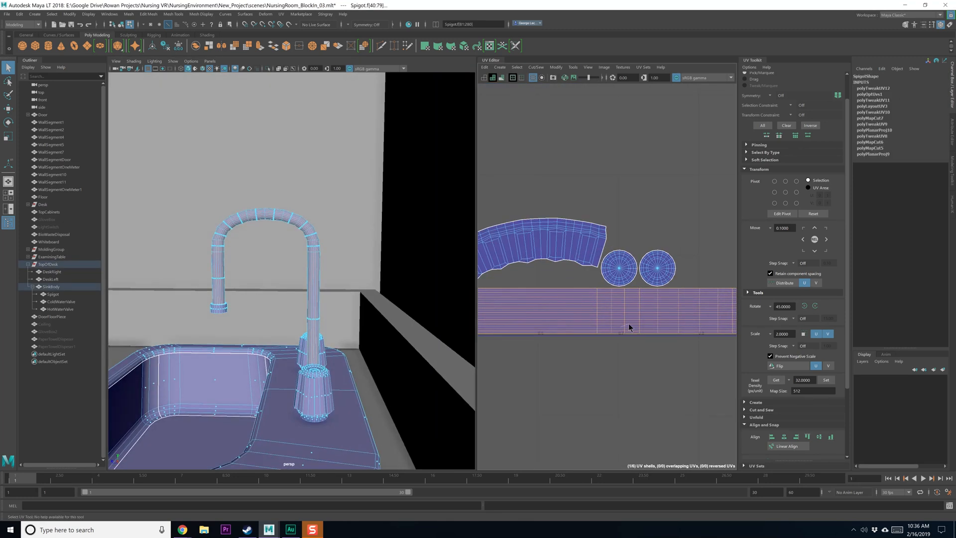
pyautogui.scroll(-3, 633, 319)
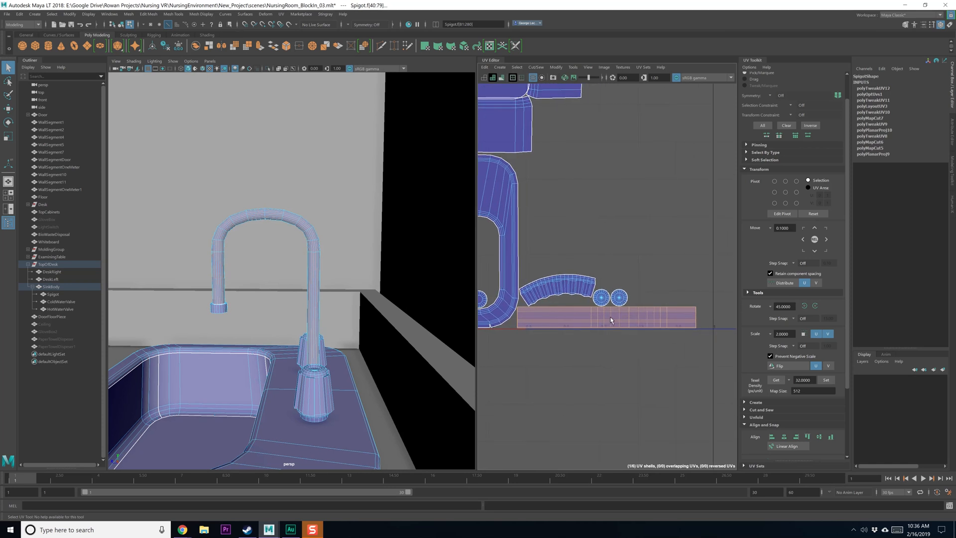
pyautogui.click(611, 319)
pyautogui.keyDown('shift'); pyautogui.moveTo(619, 322); pyautogui.dragTo(587, 327, button='right'); pyautogui.keyUp('shift')
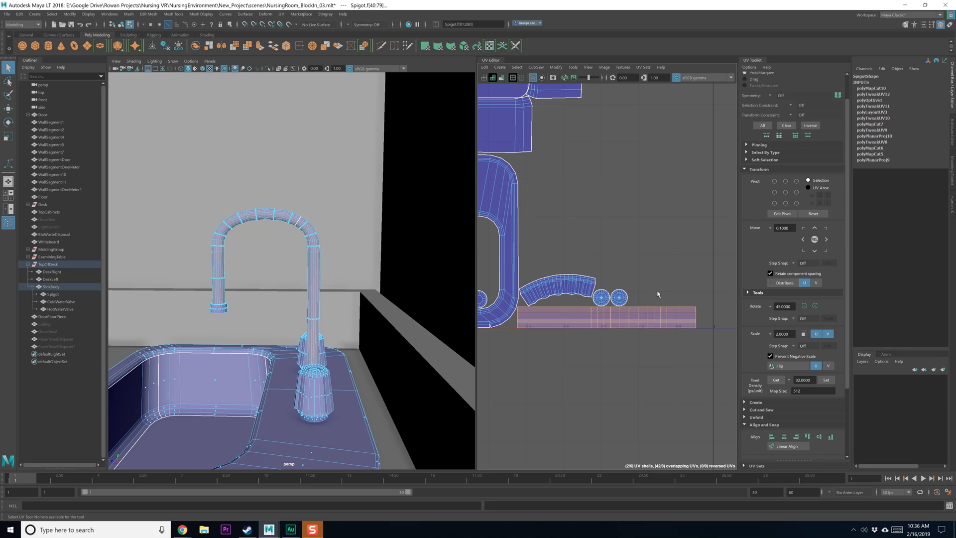
# Step: Try to unfold the two pipe strips, and undo the unfold
pyautogui.keyDown('shift'); pyautogui.moveTo(655, 297); pyautogui.dragTo(612, 300, button='right'); pyautogui.keyUp('shift')
pyautogui.scroll(-3, 632, 352)
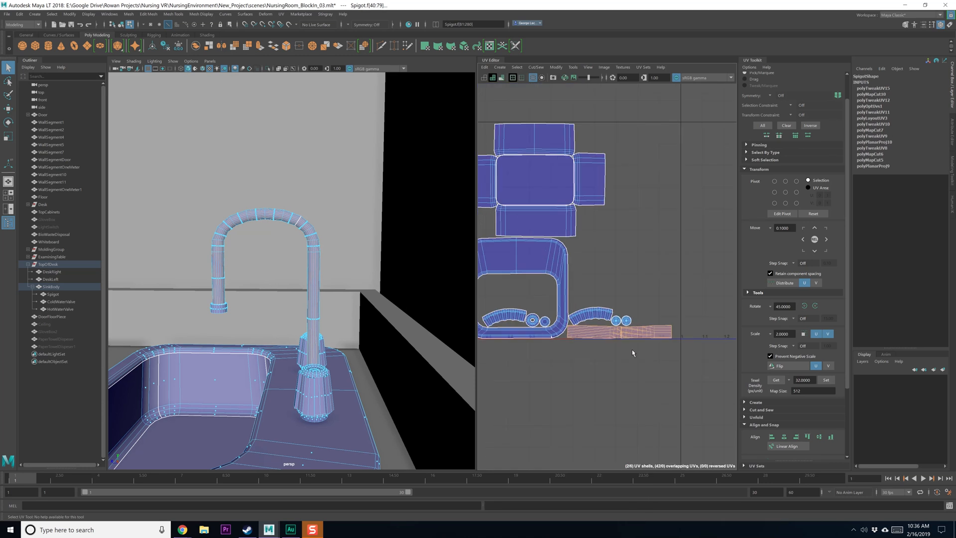
pyautogui.keyDown('alt'); pyautogui.moveTo(631, 352); pyautogui.dragTo(664, 386, button='middle'); pyautogui.keyUp('alt')
pyautogui.scroll(4, 659, 340)
pyautogui.hotkey('ctrl', 'z')
# Step: Select all sink, spigot and valve shells, pack them into the UV square with the current Layout UVs options, and save the scene
pyautogui.scroll(-6, 642, 376)
pyautogui.moveTo(651, 332); pyautogui.dragTo(615, 320, button='right')
pyautogui.moveTo(534, 223); pyautogui.dragTo(723, 416)
pyautogui.keyDown('shift'); pyautogui.moveTo(686, 306); pyautogui.dragTo(642, 334, button='right'); pyautogui.keyUp('shift')
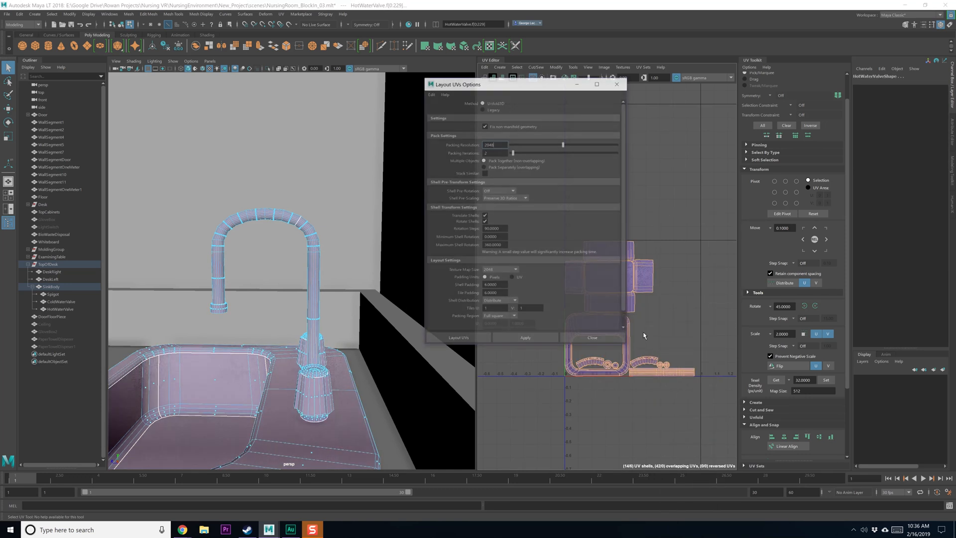
pyautogui.click(519, 338)
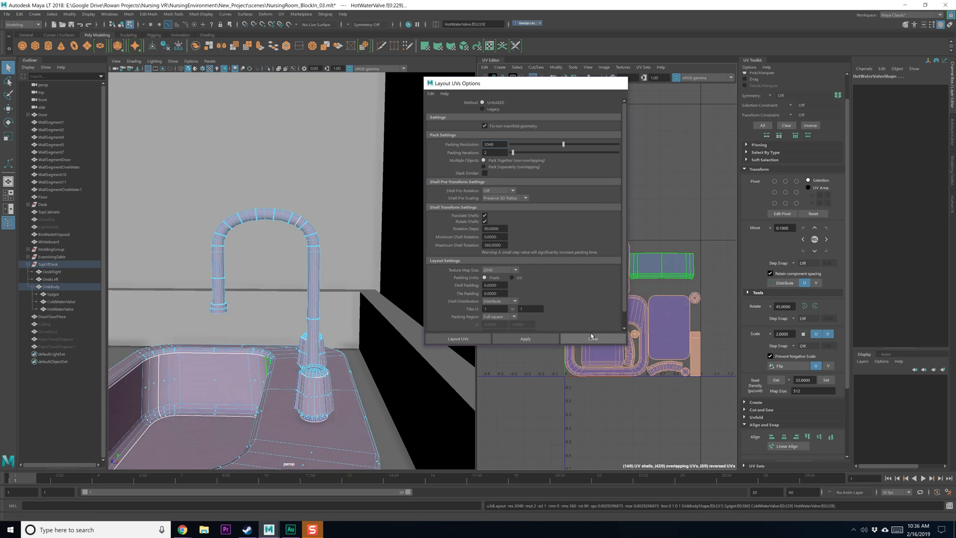
pyautogui.scroll(2, 657, 313)
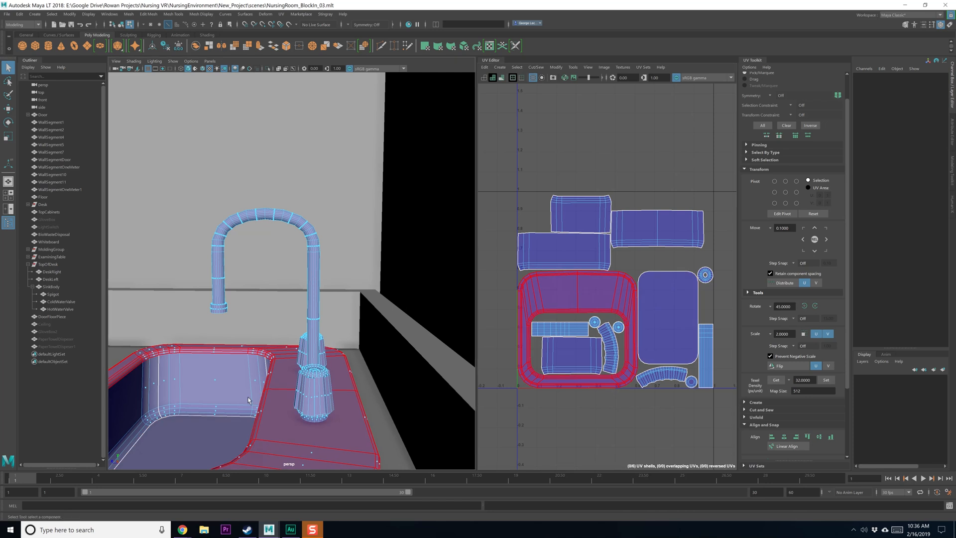
pyautogui.keyDown('alt'); pyautogui.moveTo(251, 351); pyautogui.dragTo(306, 403); pyautogui.keyUp('alt')
pyautogui.scroll(-4, 306, 371)
pyautogui.hotkey('ctrl', 's')
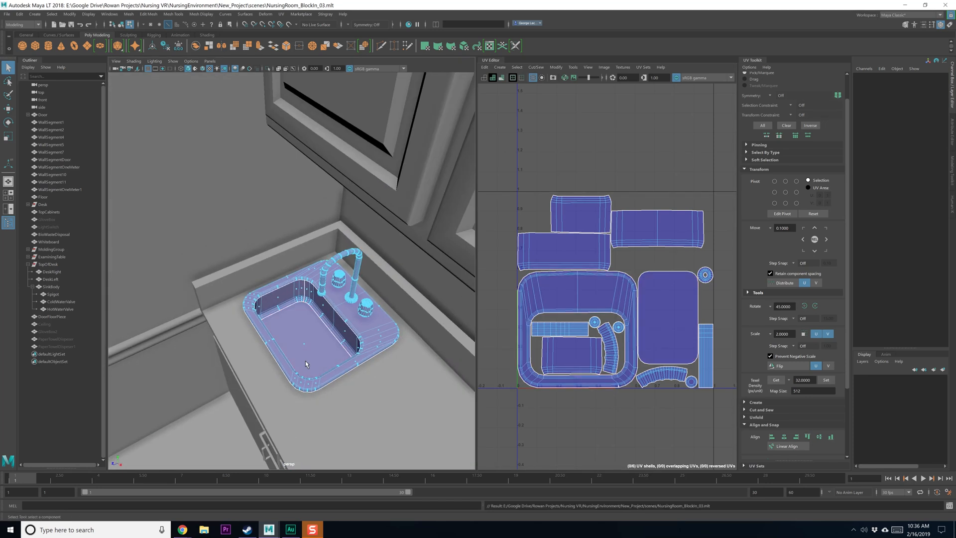
# Step: Return to object selection and delete the sink body's construction history
pyautogui.press('F8')
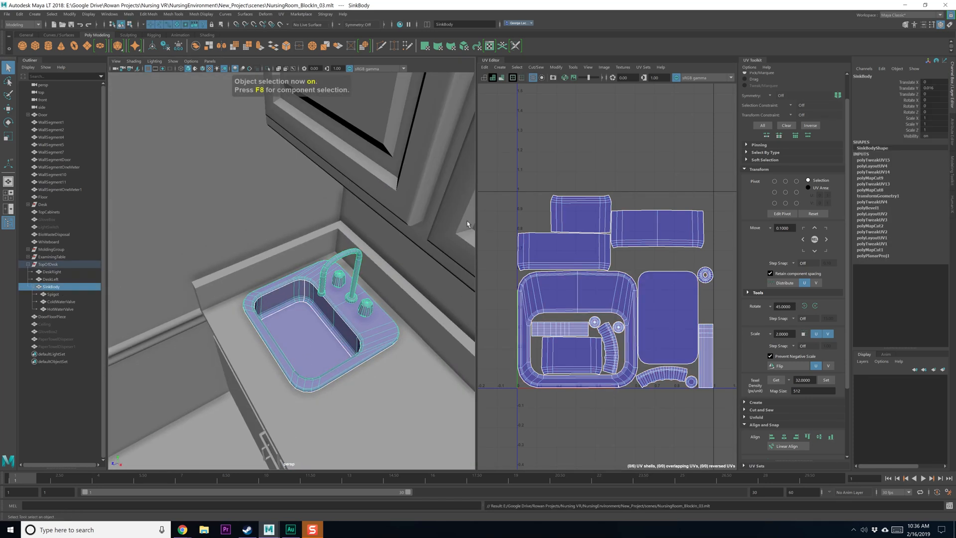
pyautogui.click(20, 14)
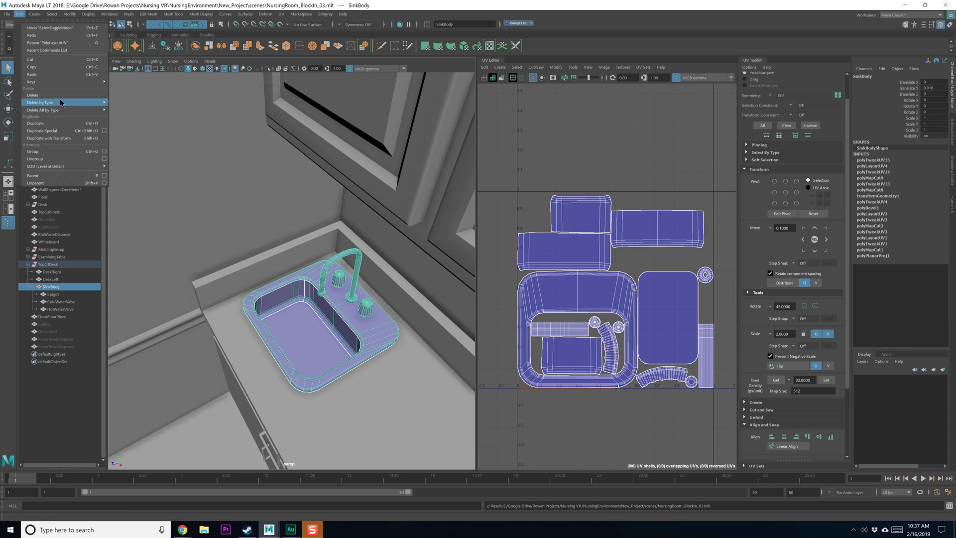
pyautogui.moveTo(62, 102)
pyautogui.click(120, 109)
# Step: Assign a new Phong material named Sink_M to the sink and save the scene
pyautogui.rightClick(340, 296)
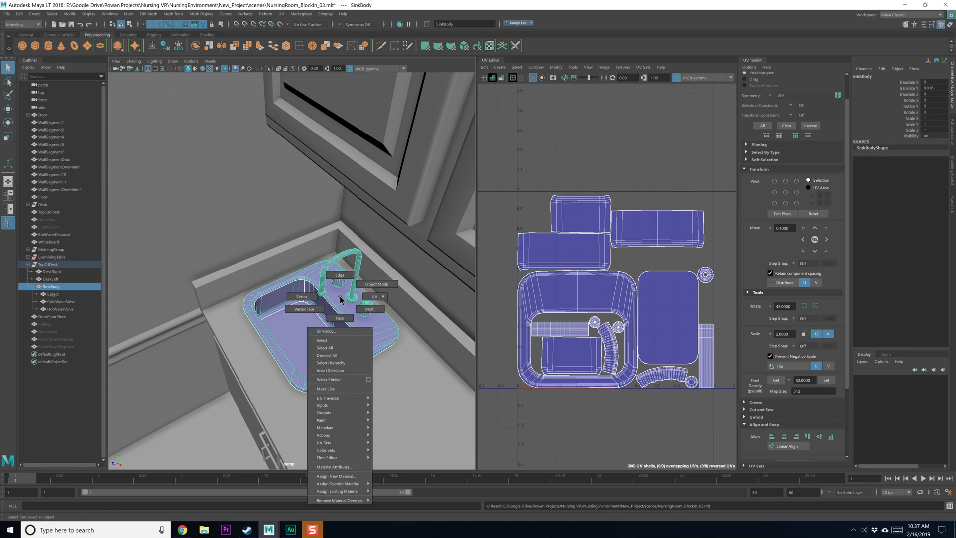
pyautogui.click(337, 476)
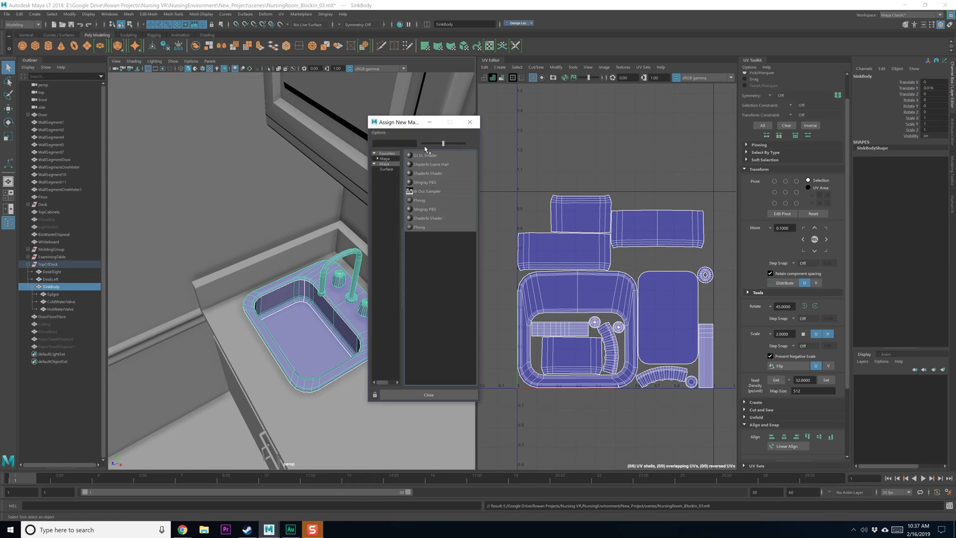
pyautogui.click(424, 201)
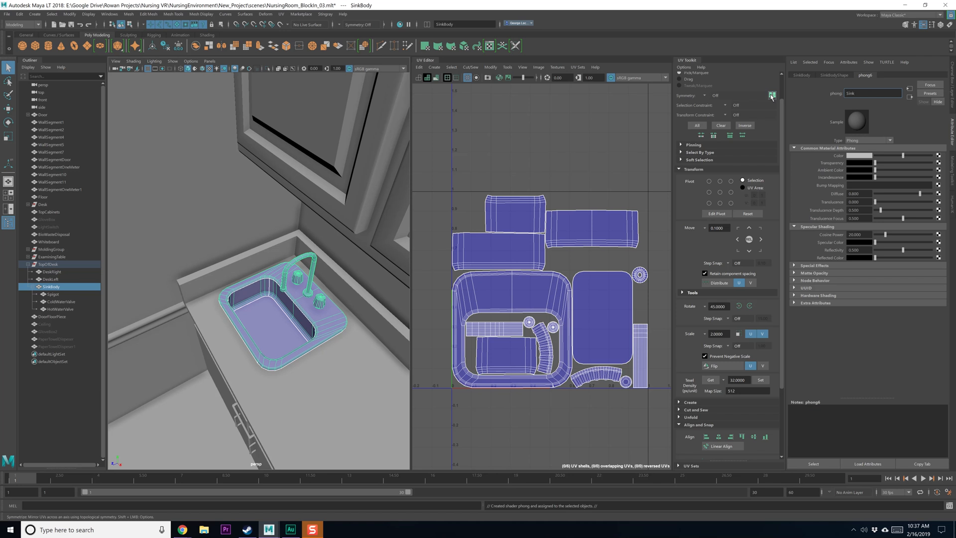
pyautogui.write('Sink_M')
pyautogui.press('Return')
pyautogui.hotkey('ctrl', 's')
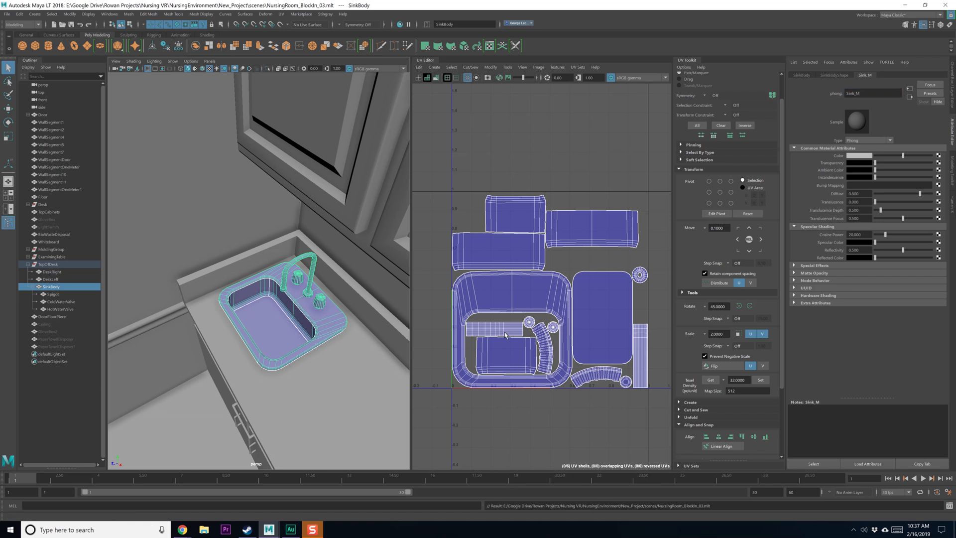
# Step: Hide the finished sink together with its spigot and water valves
pyautogui.keyDown('alt'); pyautogui.moveTo(384, 365); pyautogui.dragTo(372, 355); pyautogui.keyUp('alt')
pyautogui.rightClick(322, 299)
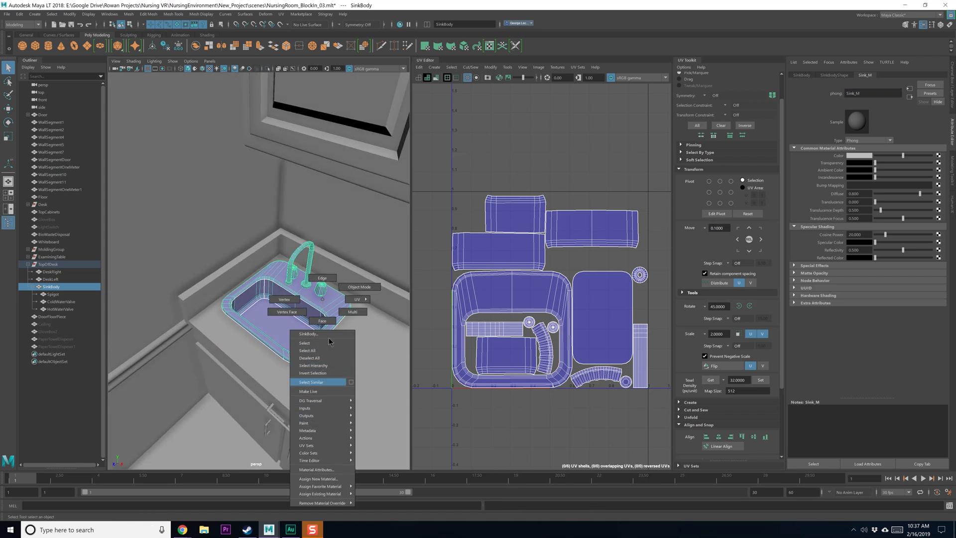
pyautogui.hotkey('ctrl', 'h')
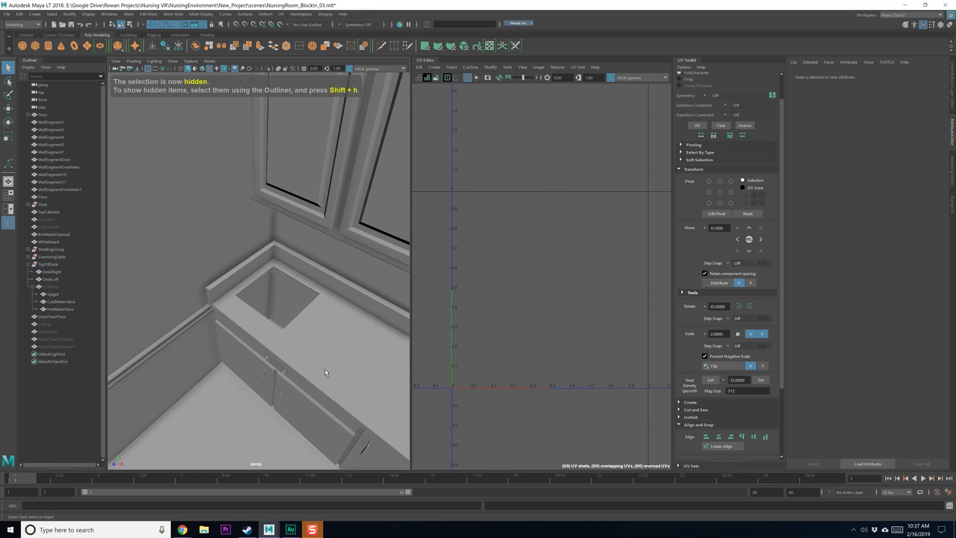
pyautogui.scroll(-4, 331, 376)
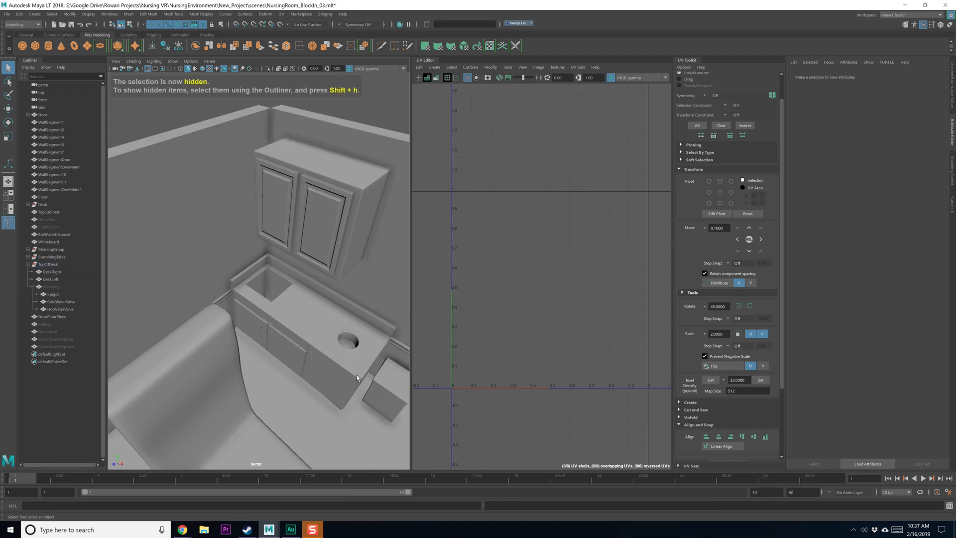
pyautogui.keyDown('alt'); pyautogui.moveTo(342, 354); pyautogui.dragTo(281, 362); pyautogui.keyUp('alt')
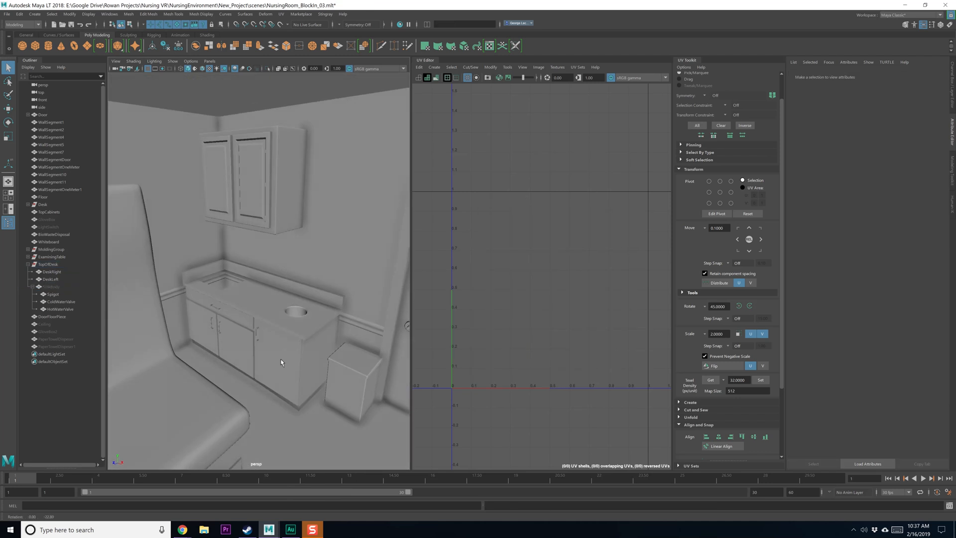